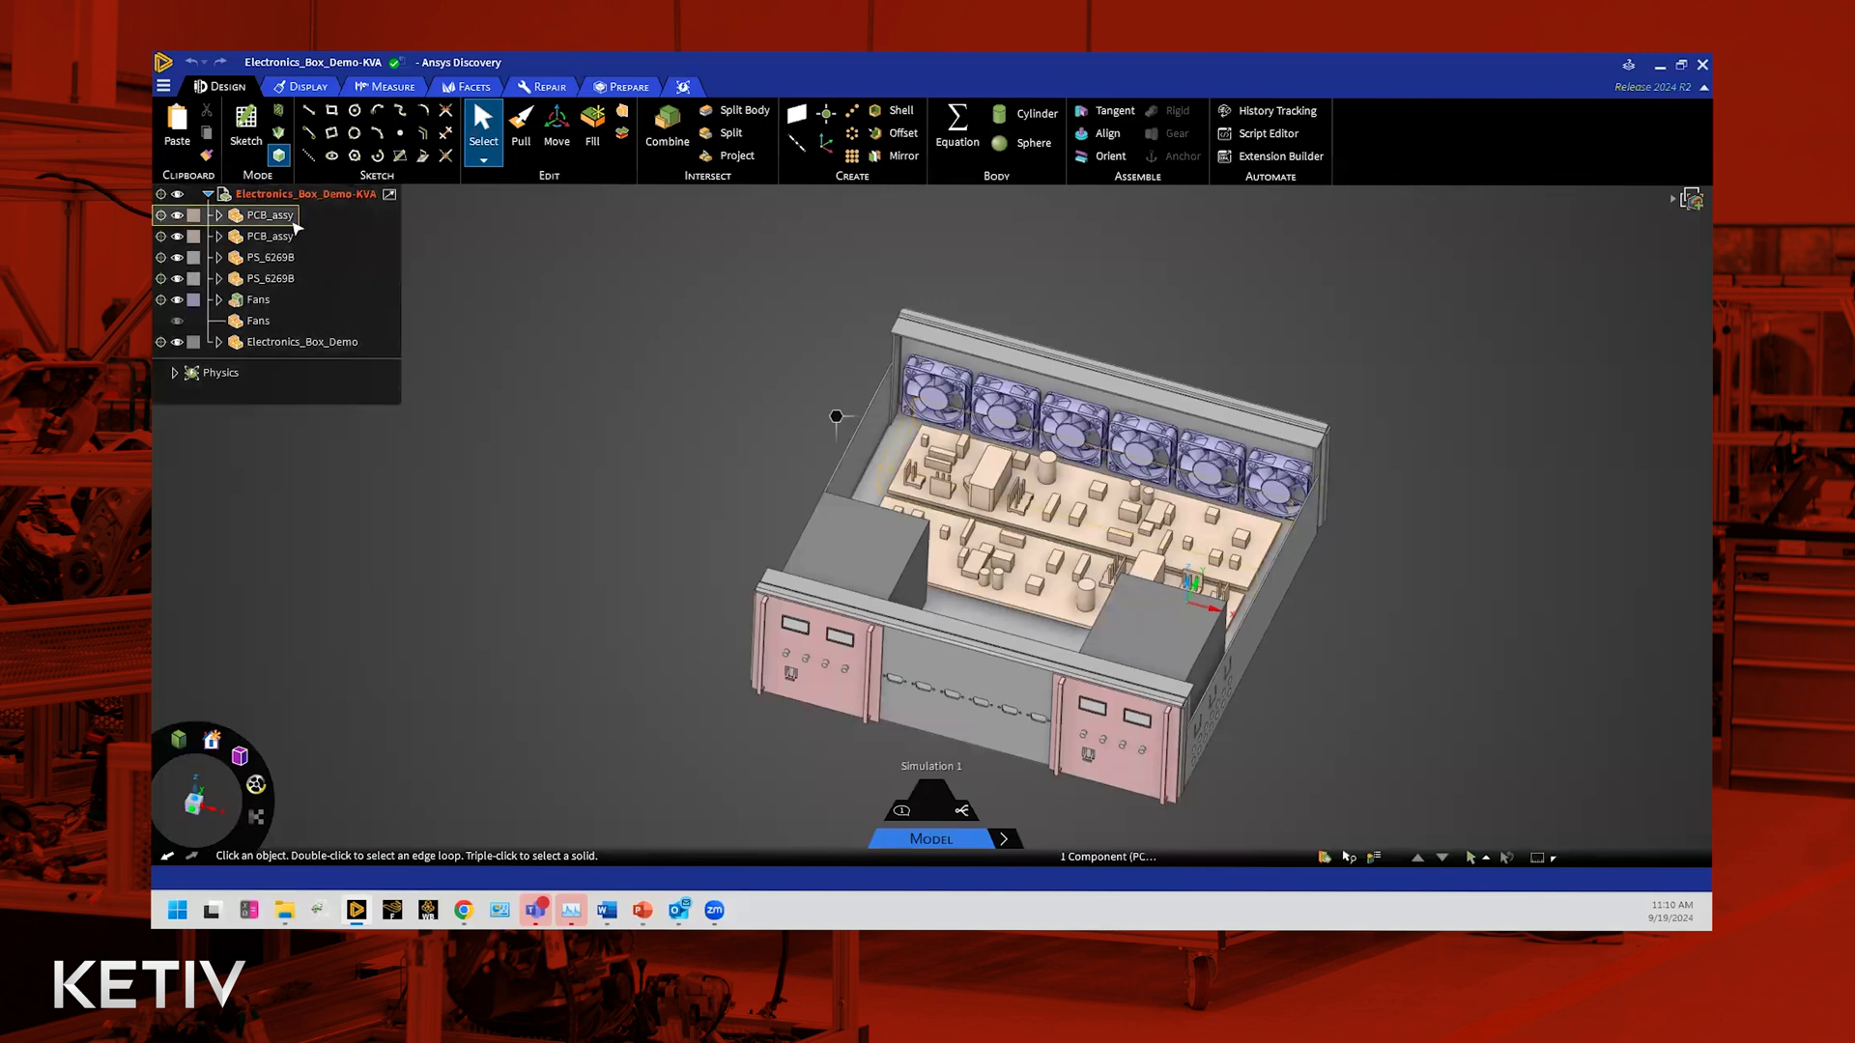
Step: Inspect the assembly's components by highlighting the two PCB_assy boards, the two PS_6269B power supplies and the Fans component in turn
scroll(612, 512, down, 2)
scroll(618, 645, up, 1)
middle_drag(560, 652, 1163, 644)
scroll(1212, 649, up, 3)
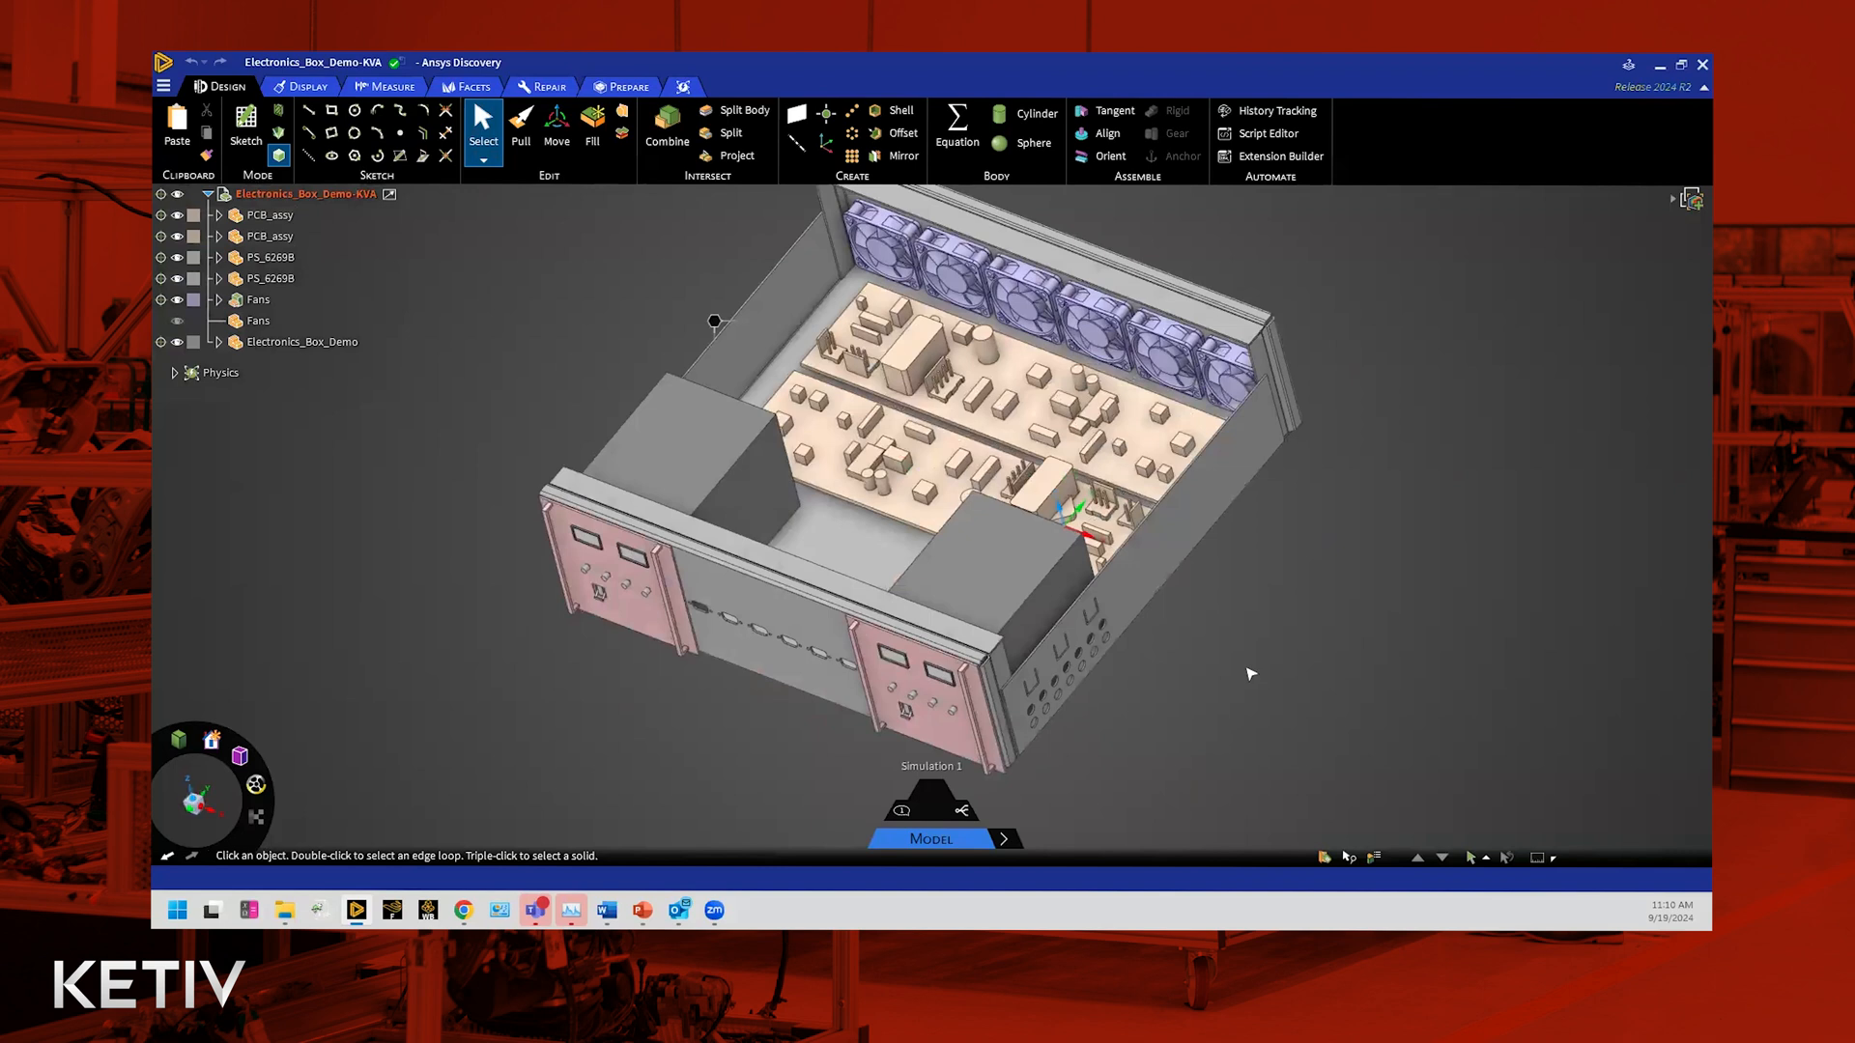
click(270, 215)
ctrl+click(275, 237)
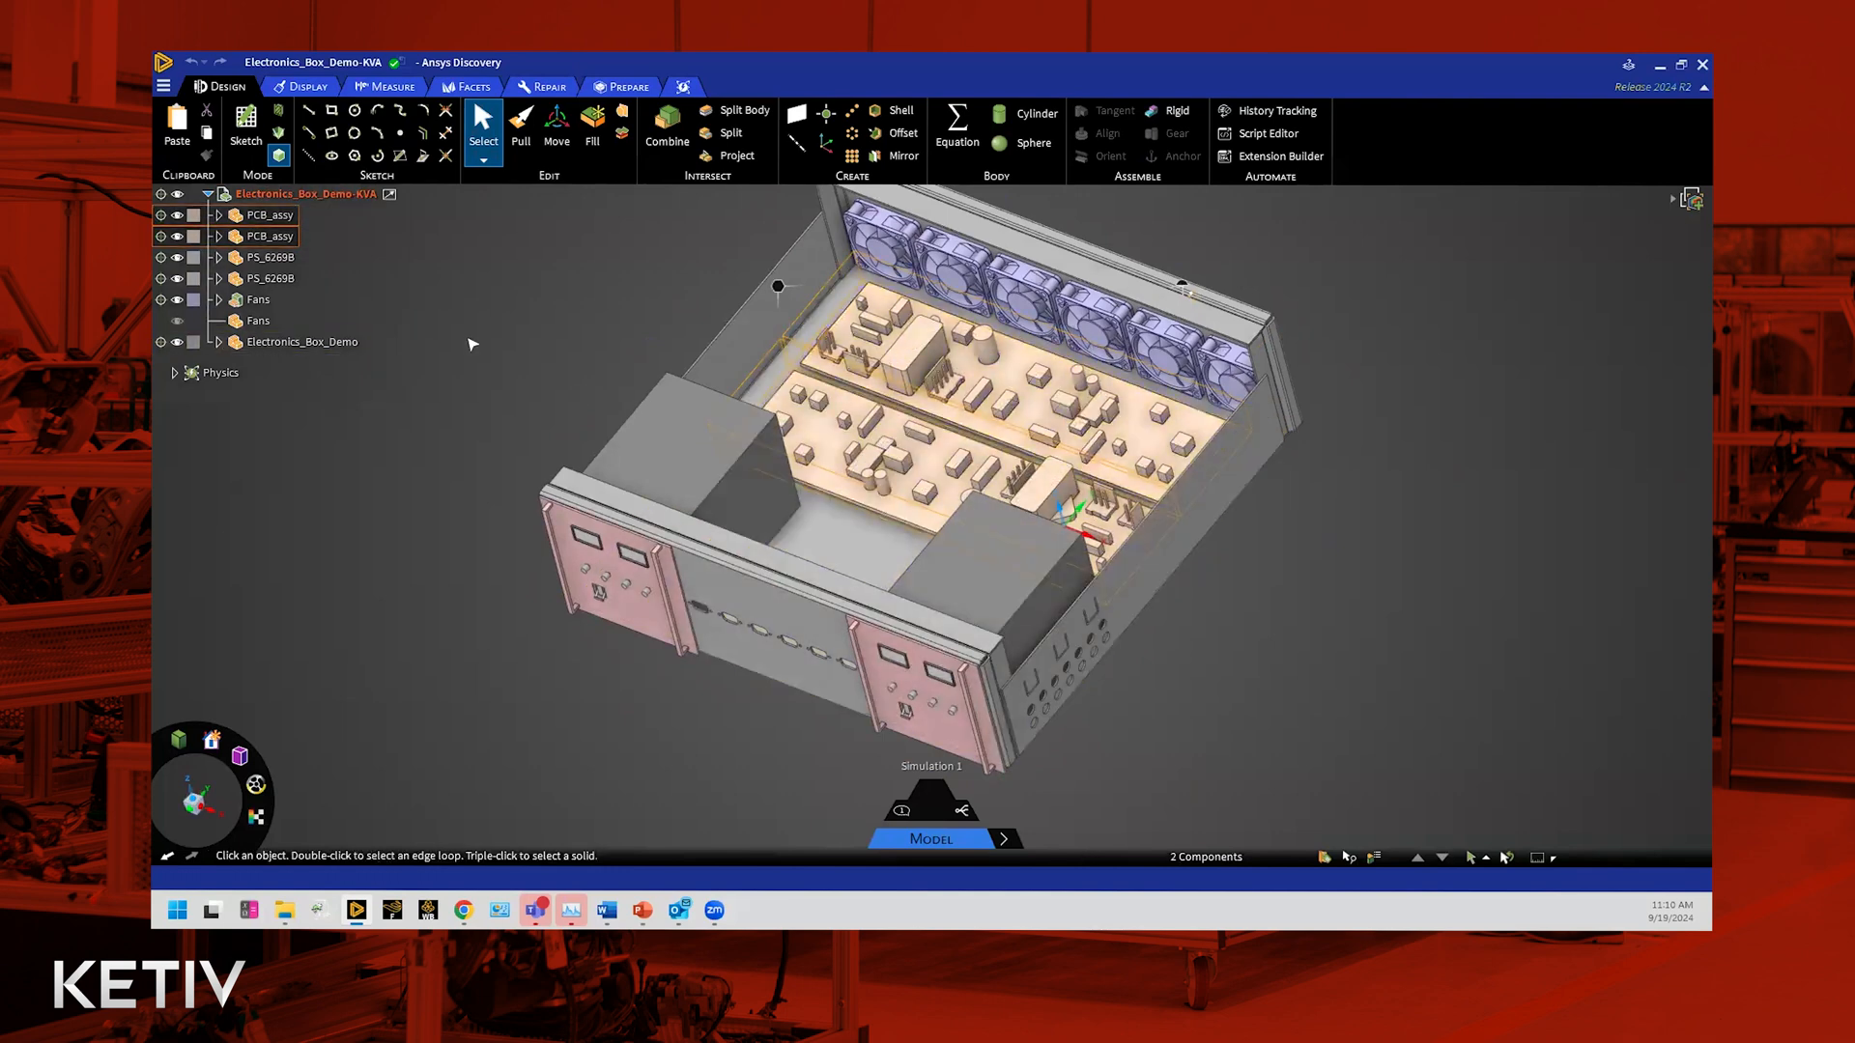
click(275, 257)
ctrl+click(276, 278)
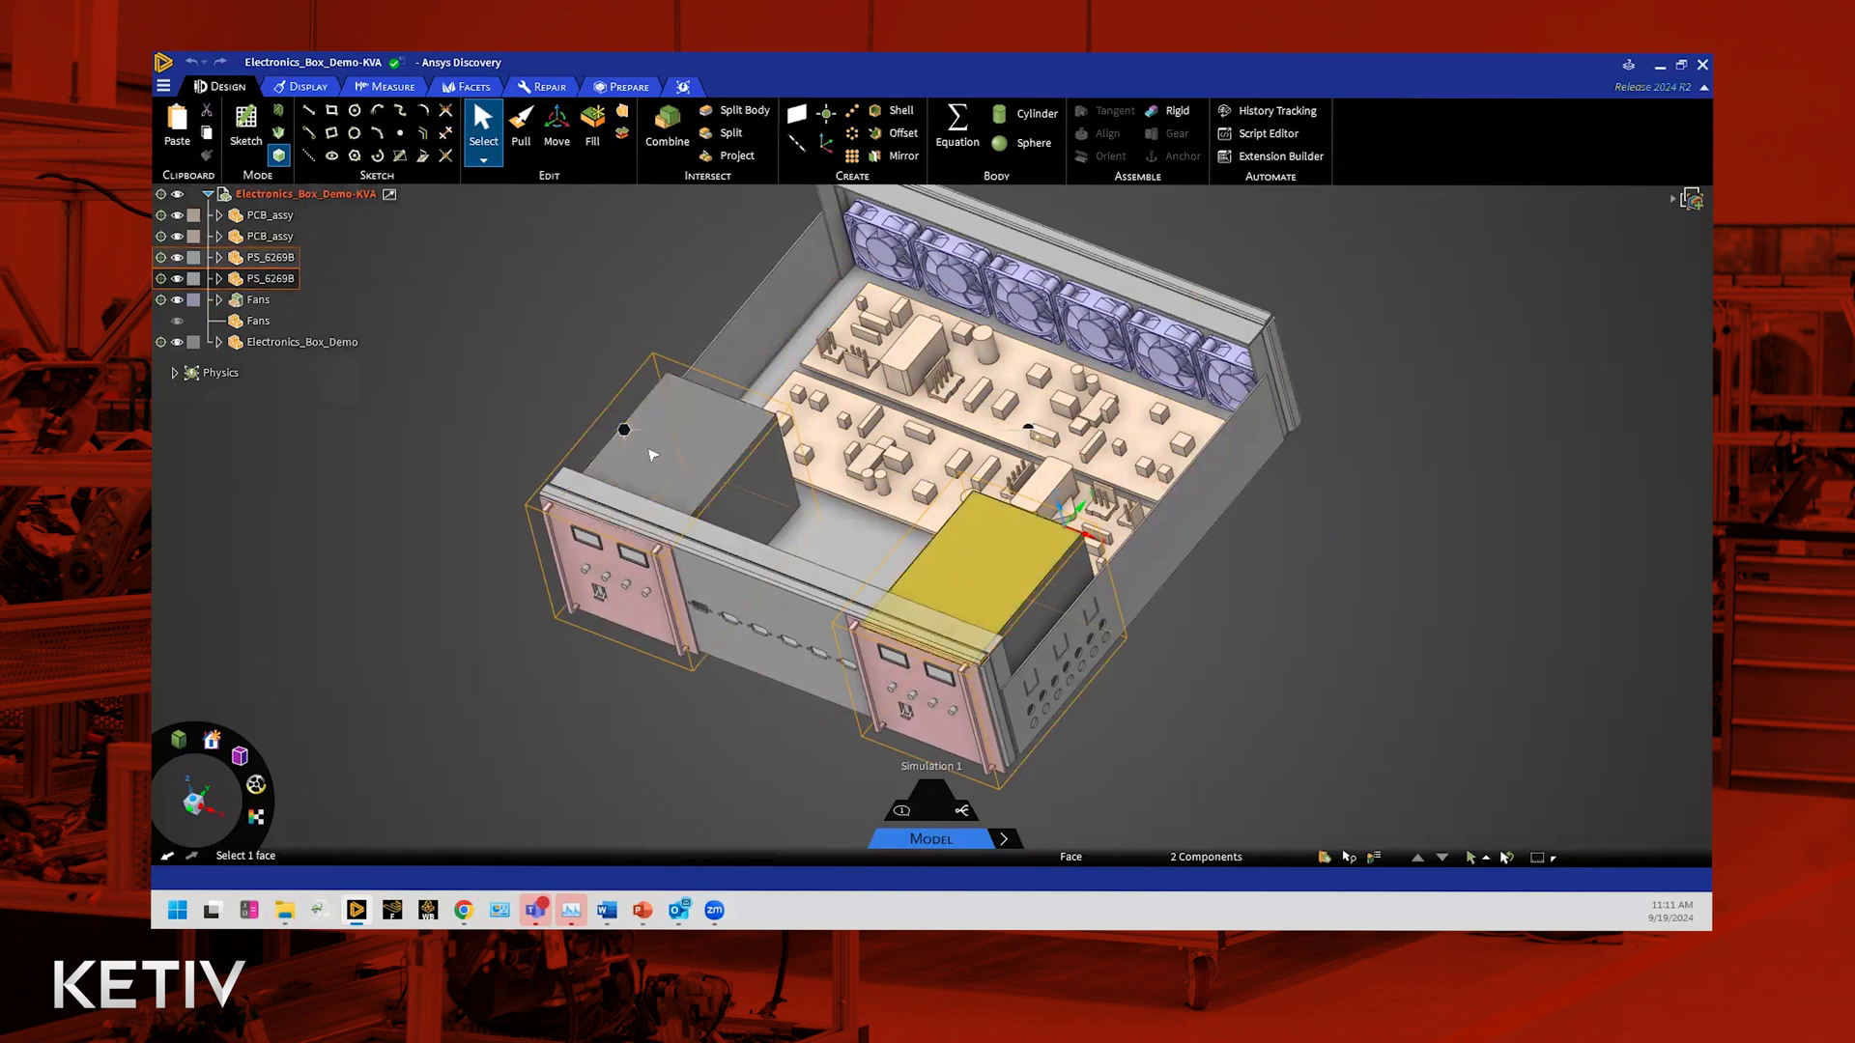
click(258, 300)
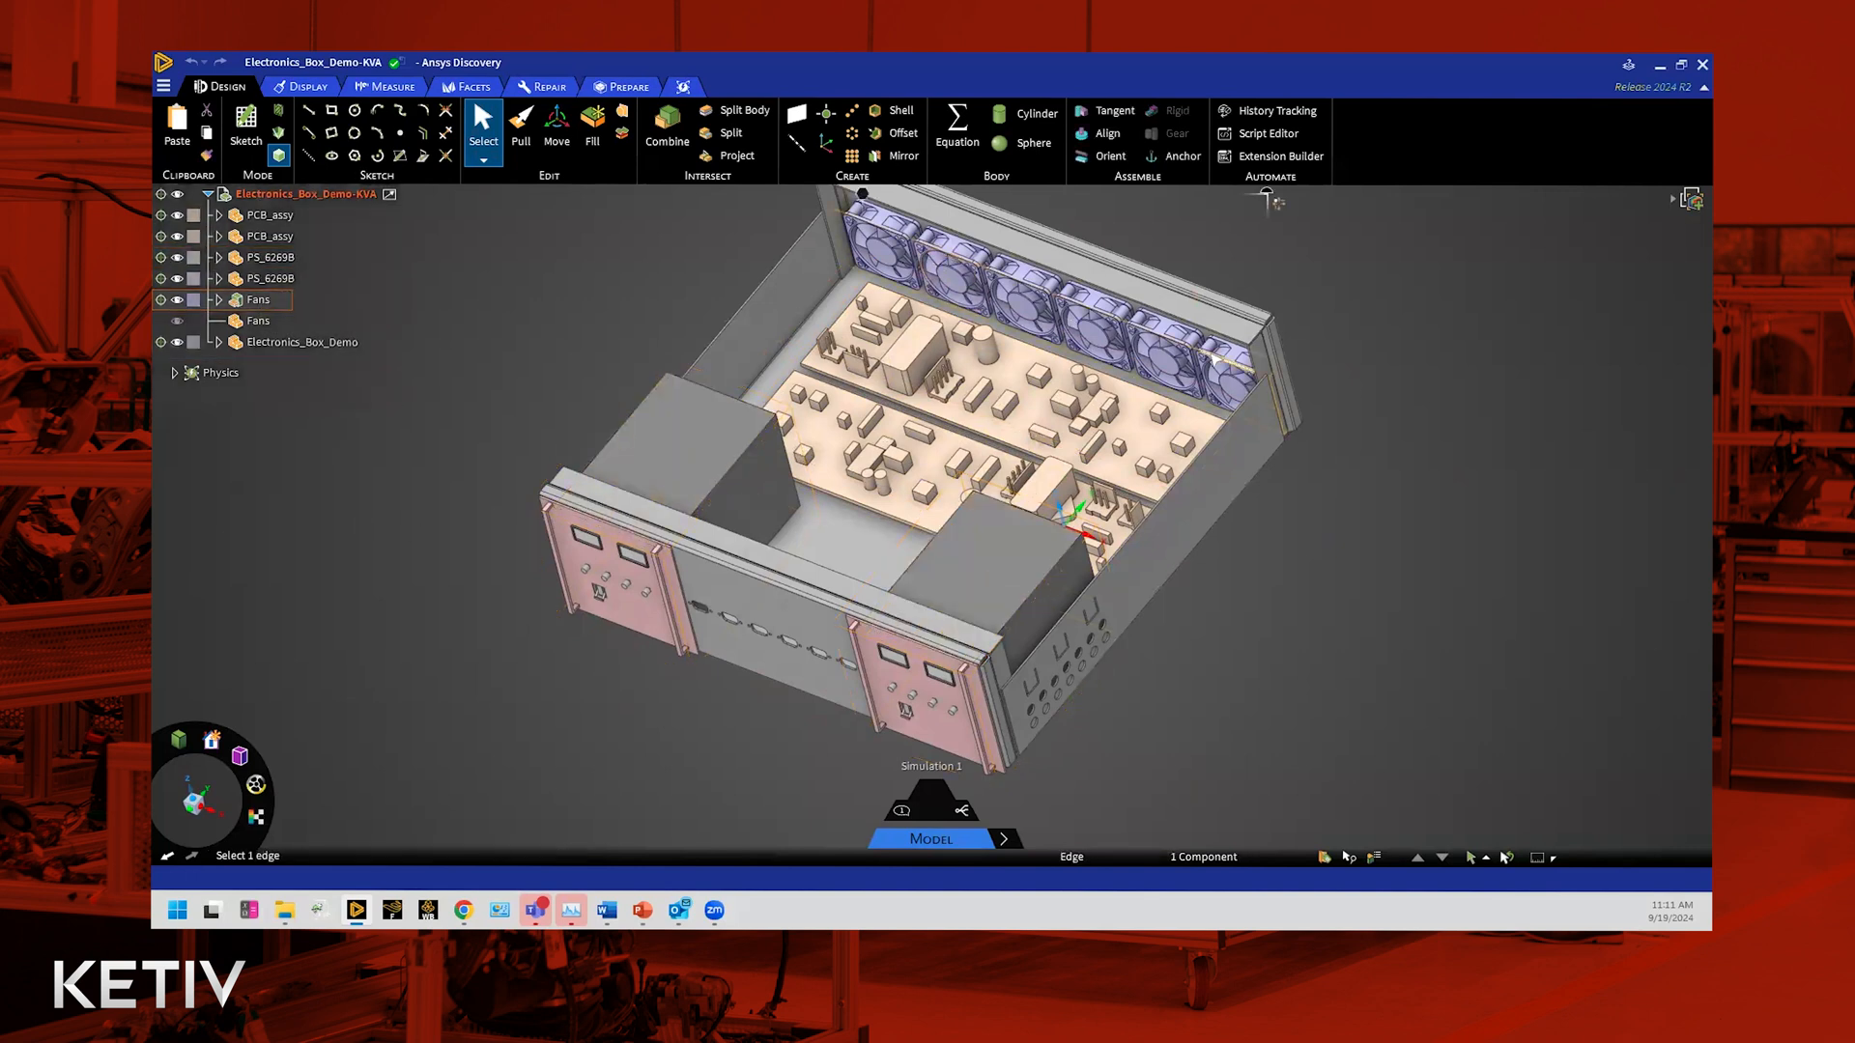
Step: Expand the Electronics_Box_Demo component and highlight its Enclosure body in the model
mouse_move(1380, 557)
middle_down()
mouse_move(1404, 525)
mouse_move(1393, 542)
middle_up()
click(219, 343)
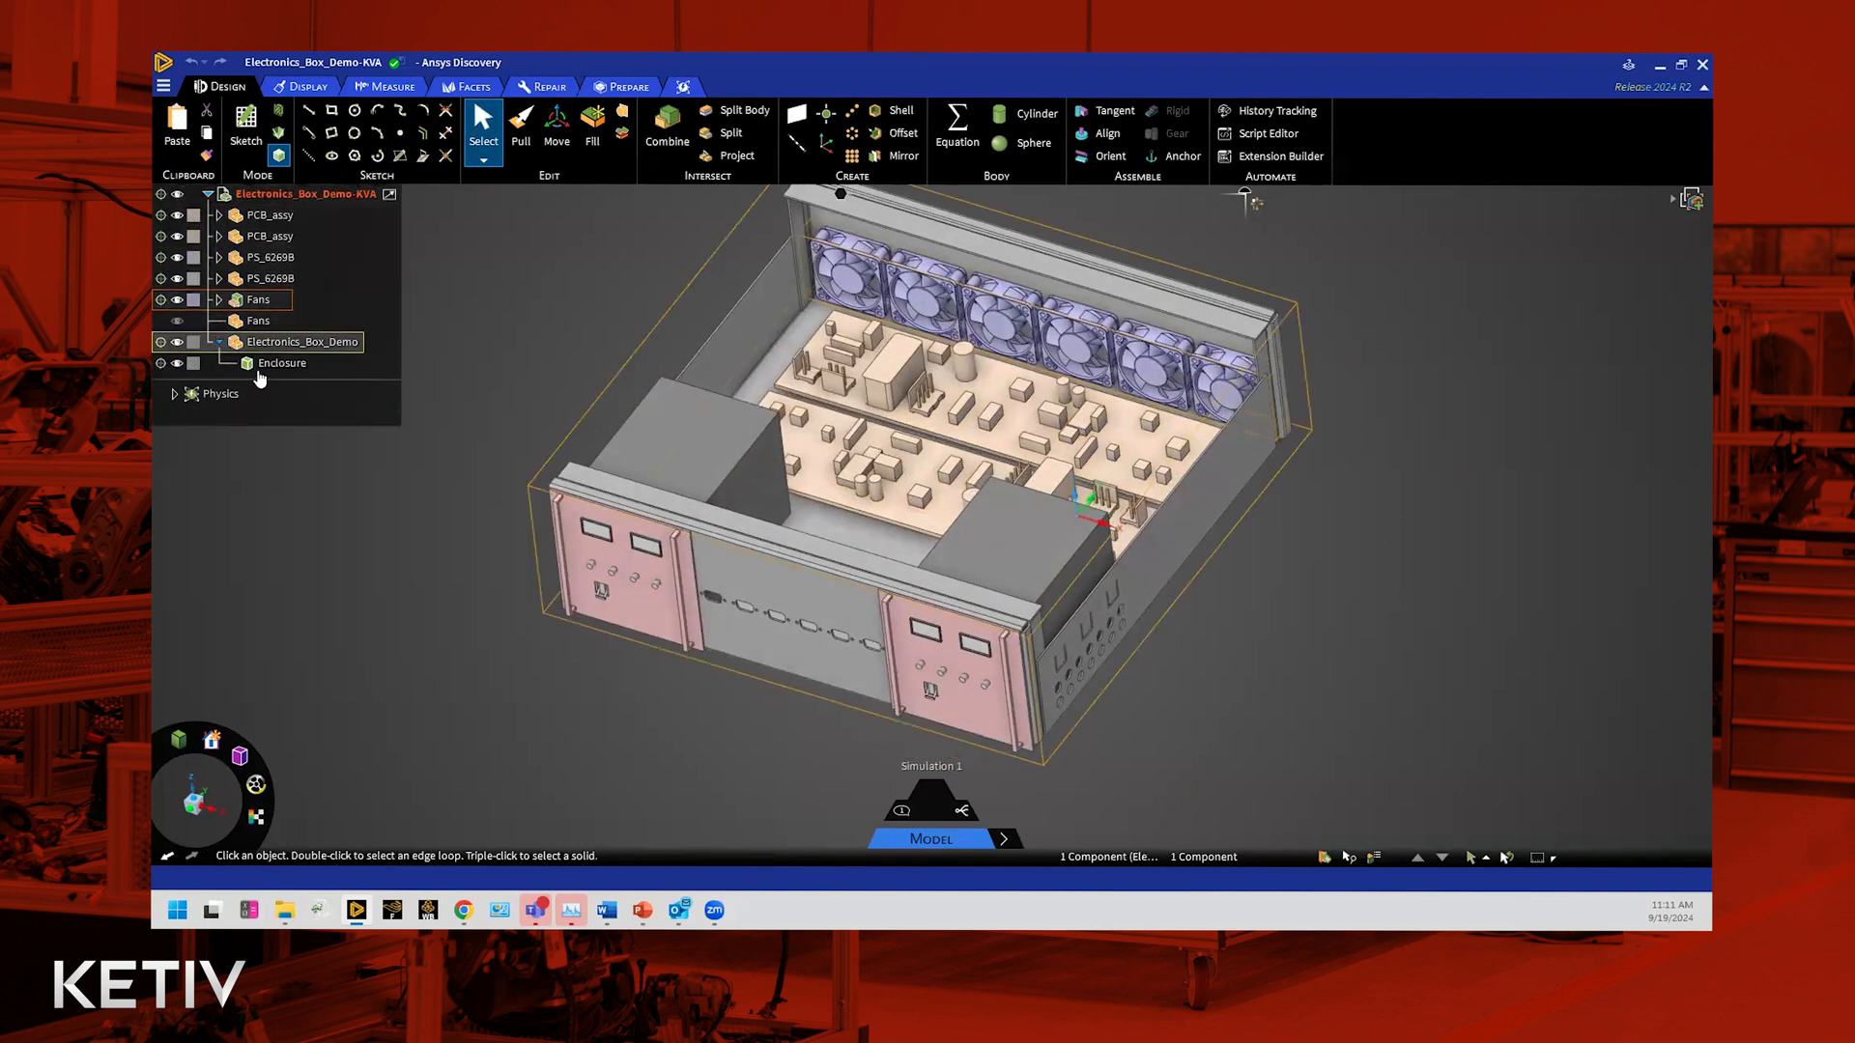
click(282, 364)
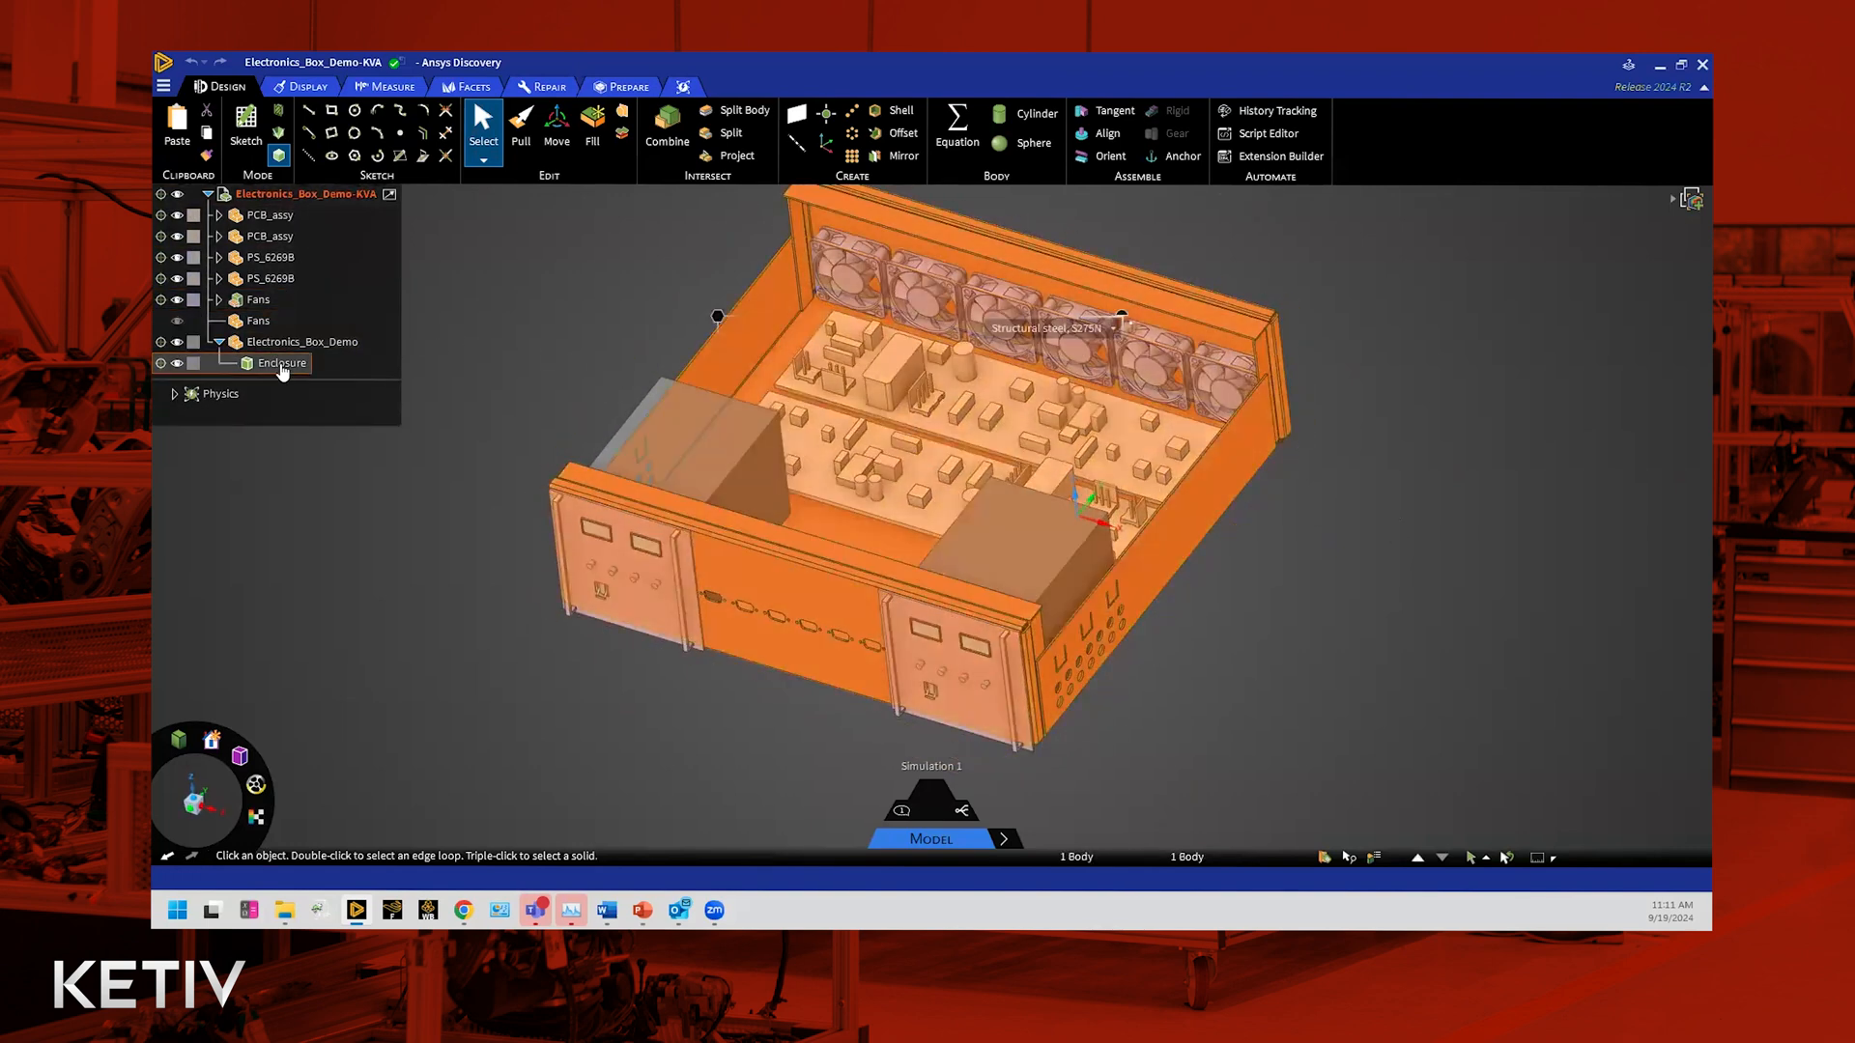
click(1338, 734)
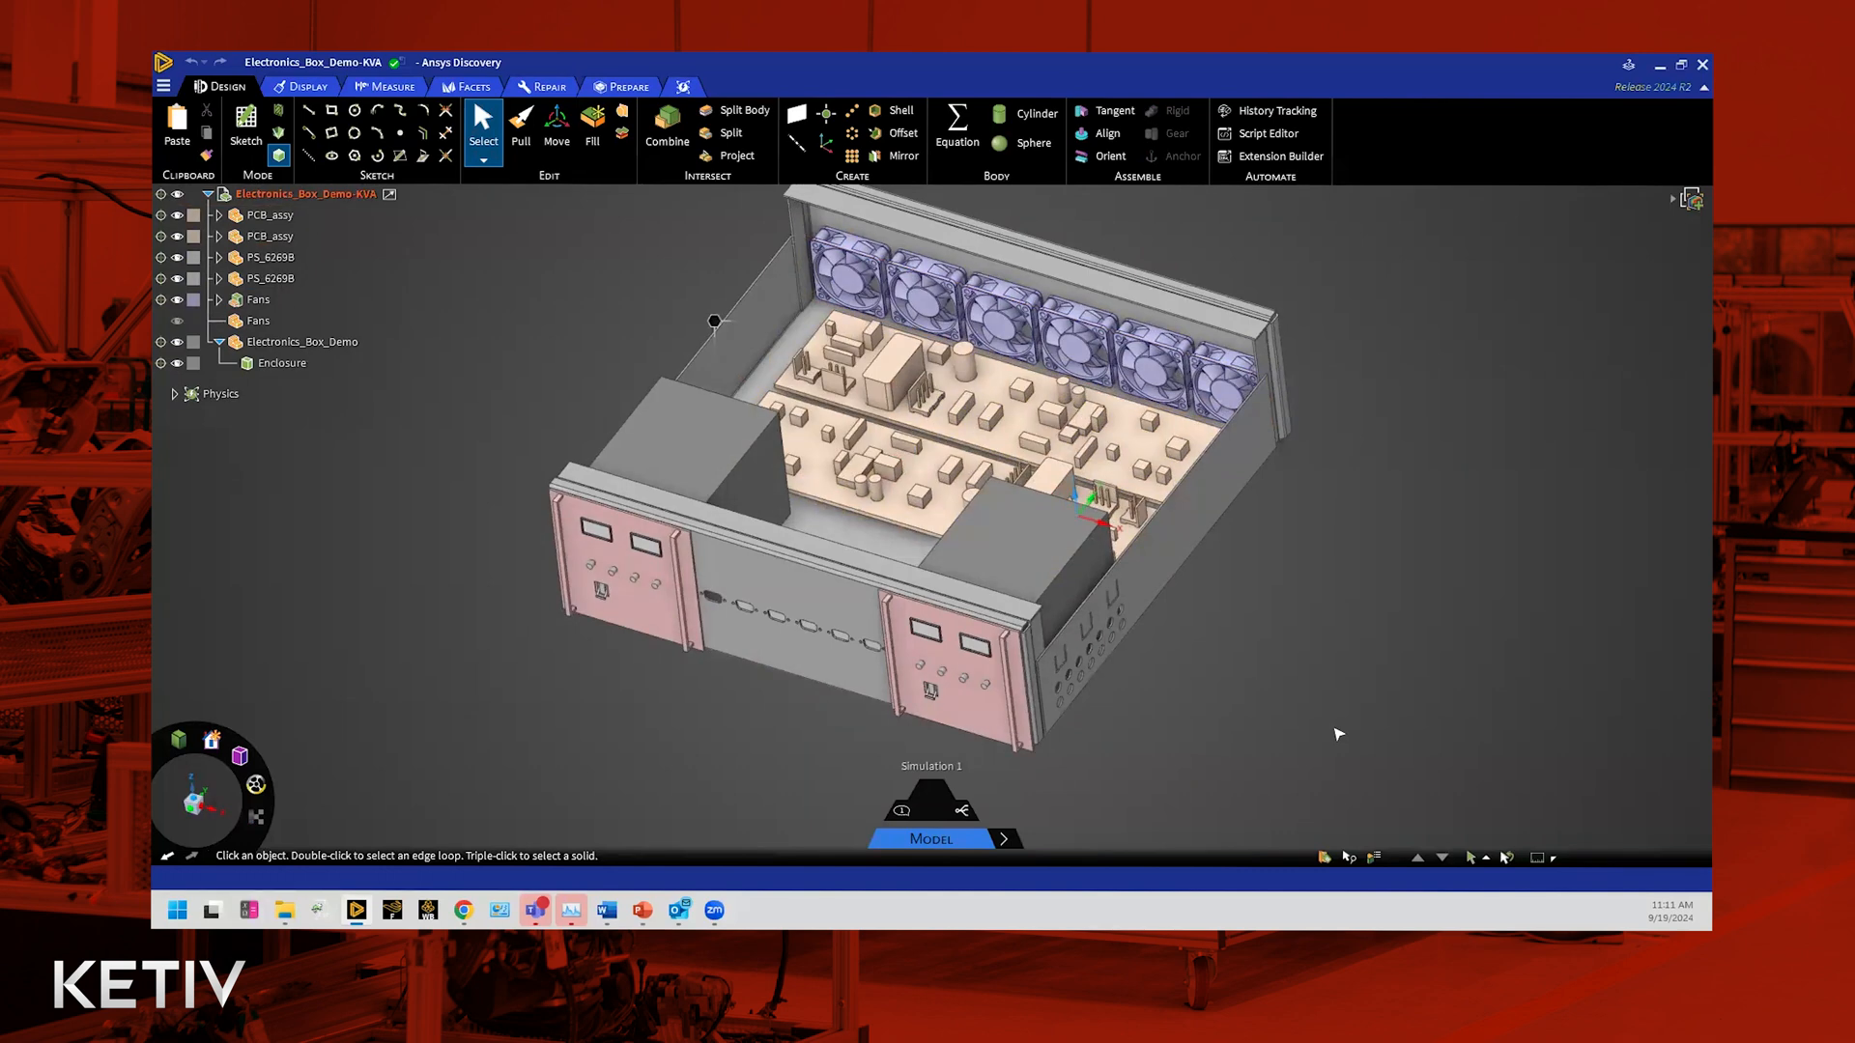
Step: Examine the enclosure's front corner, its bent sheet-metal edges and openings, and the whole open box
scroll(1038, 778, up, 6)
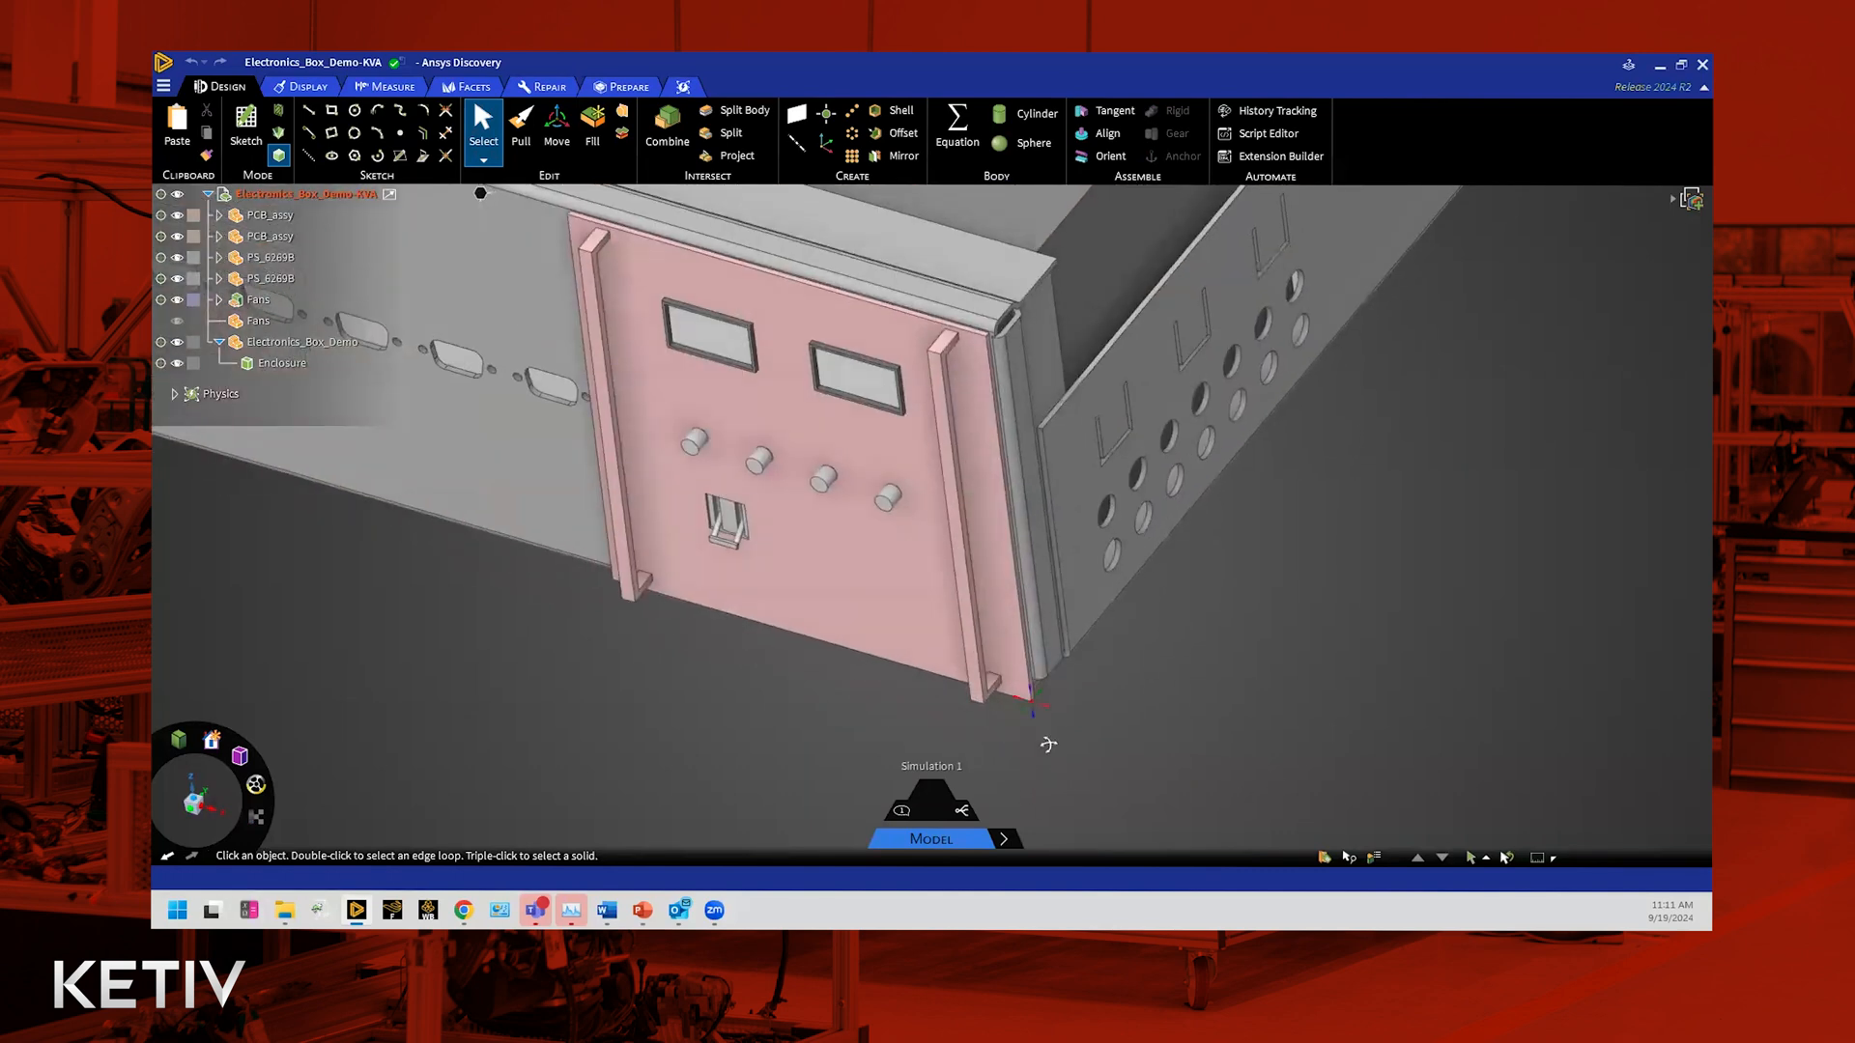
scroll(1043, 710, up, 5)
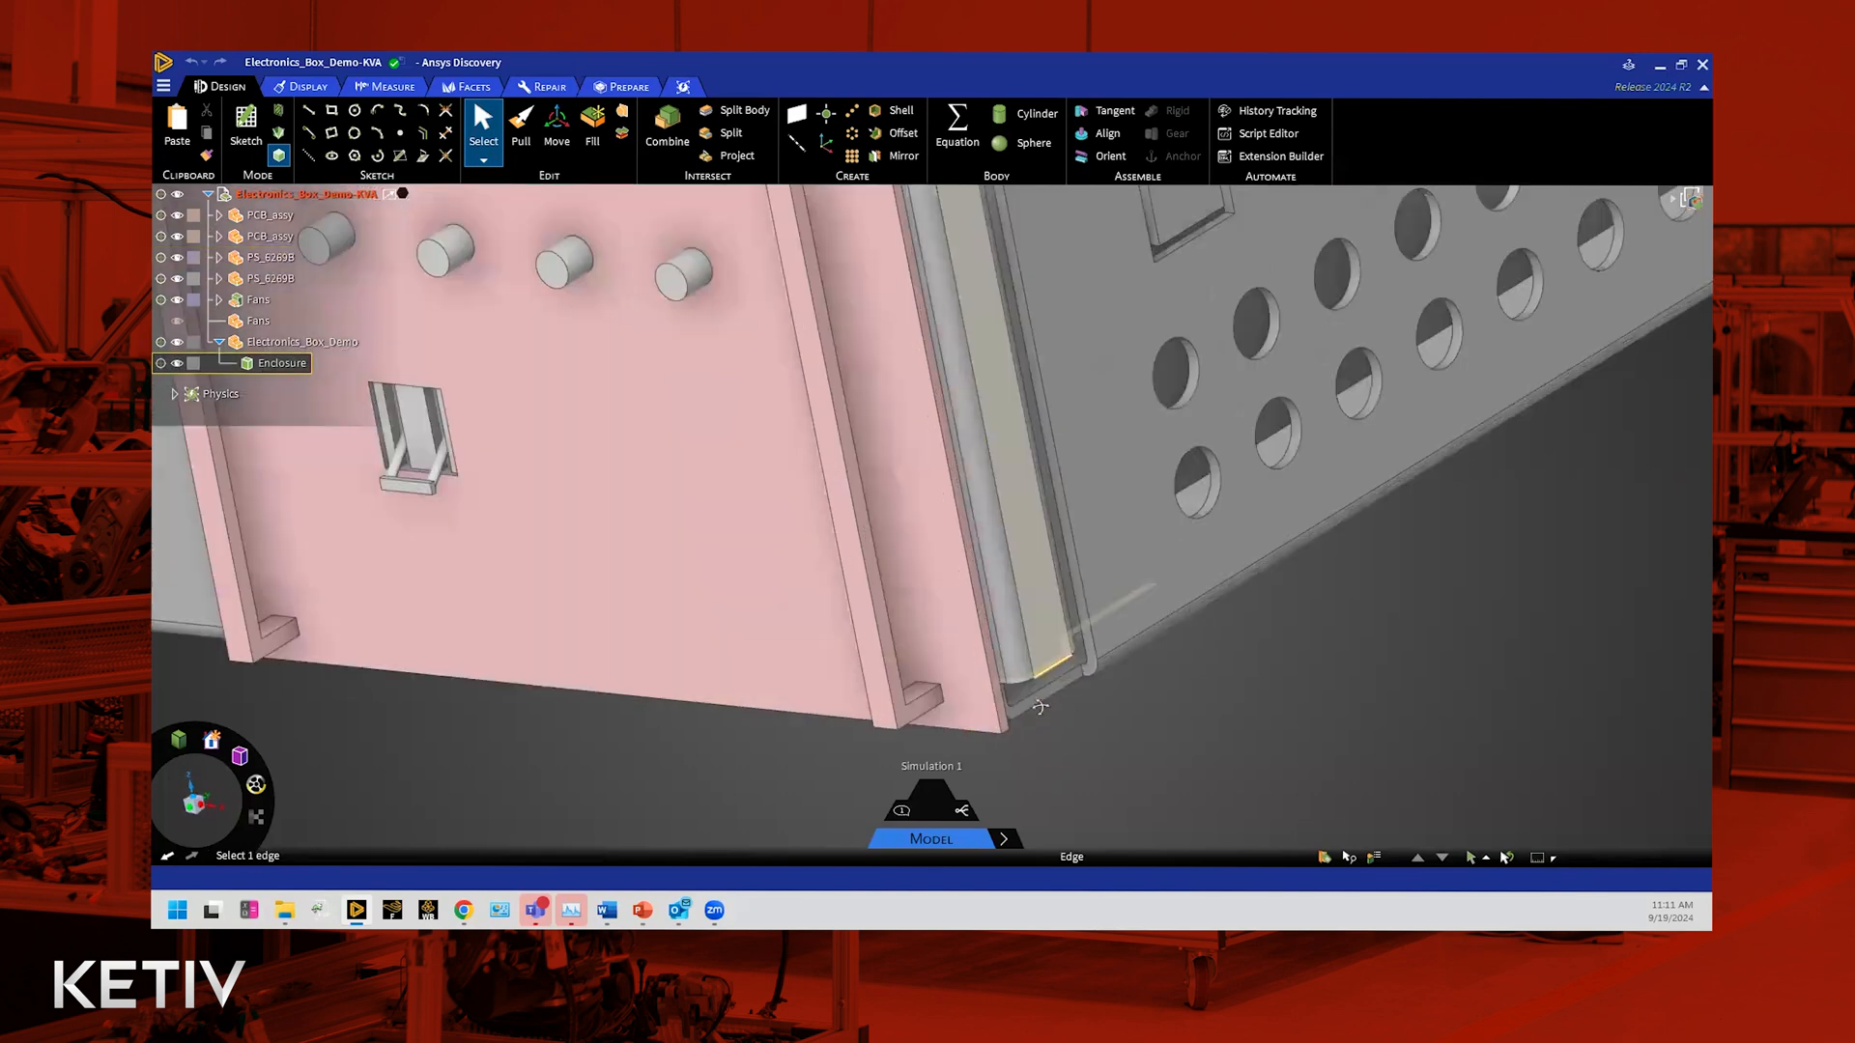
scroll(1072, 706, up, 5)
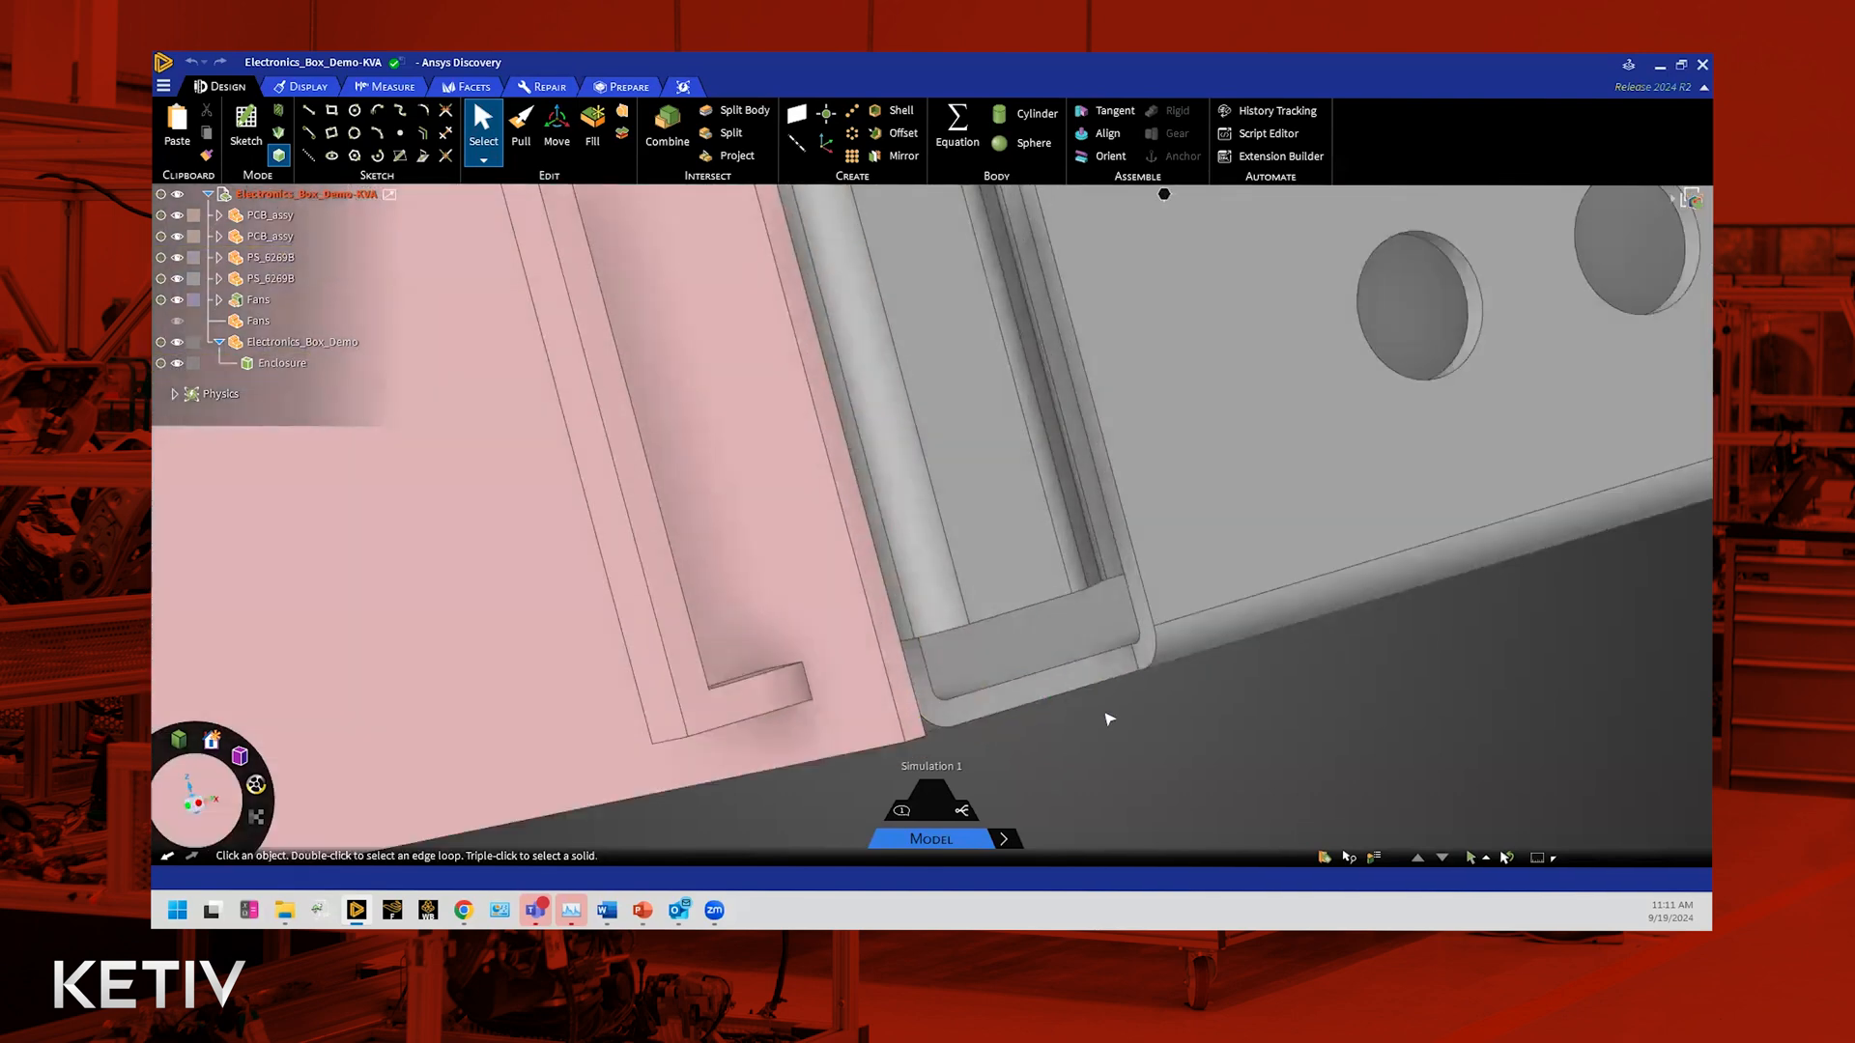
scroll(1109, 721, down, 10)
scroll(1237, 753, down, 6)
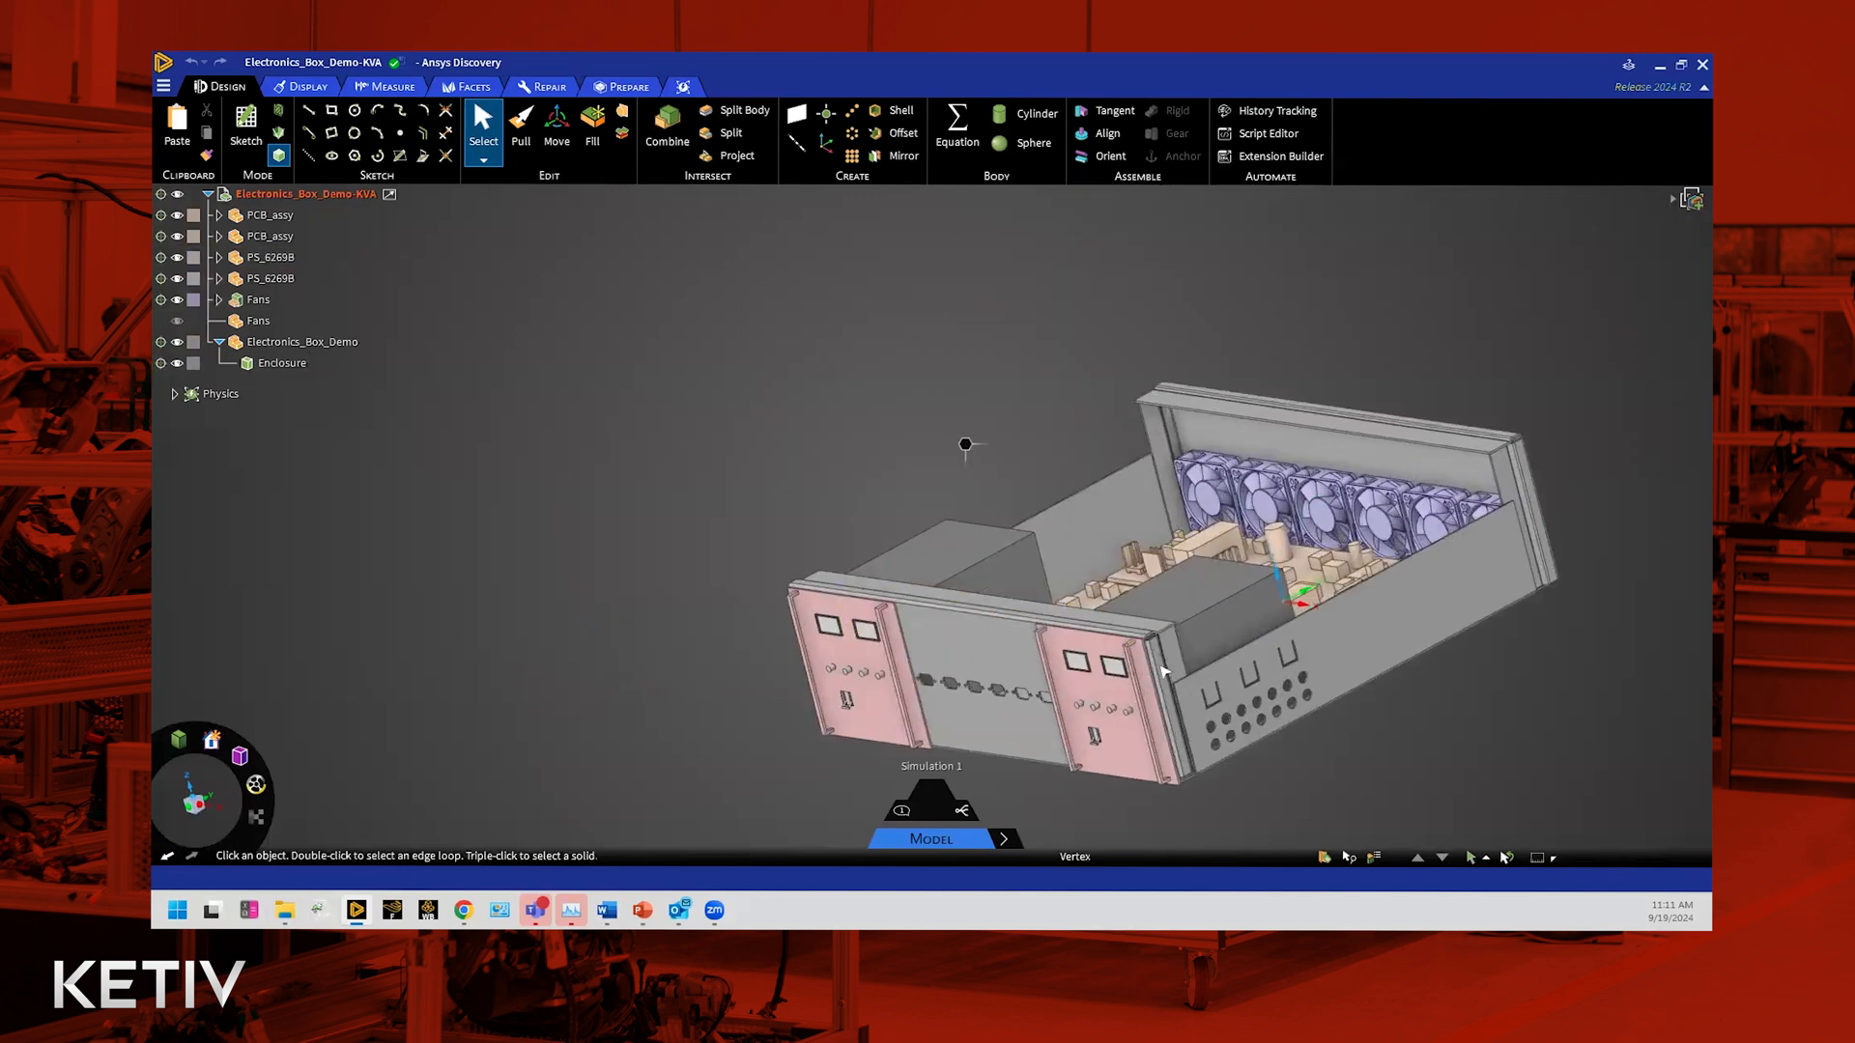
scroll(1140, 653, up, 5)
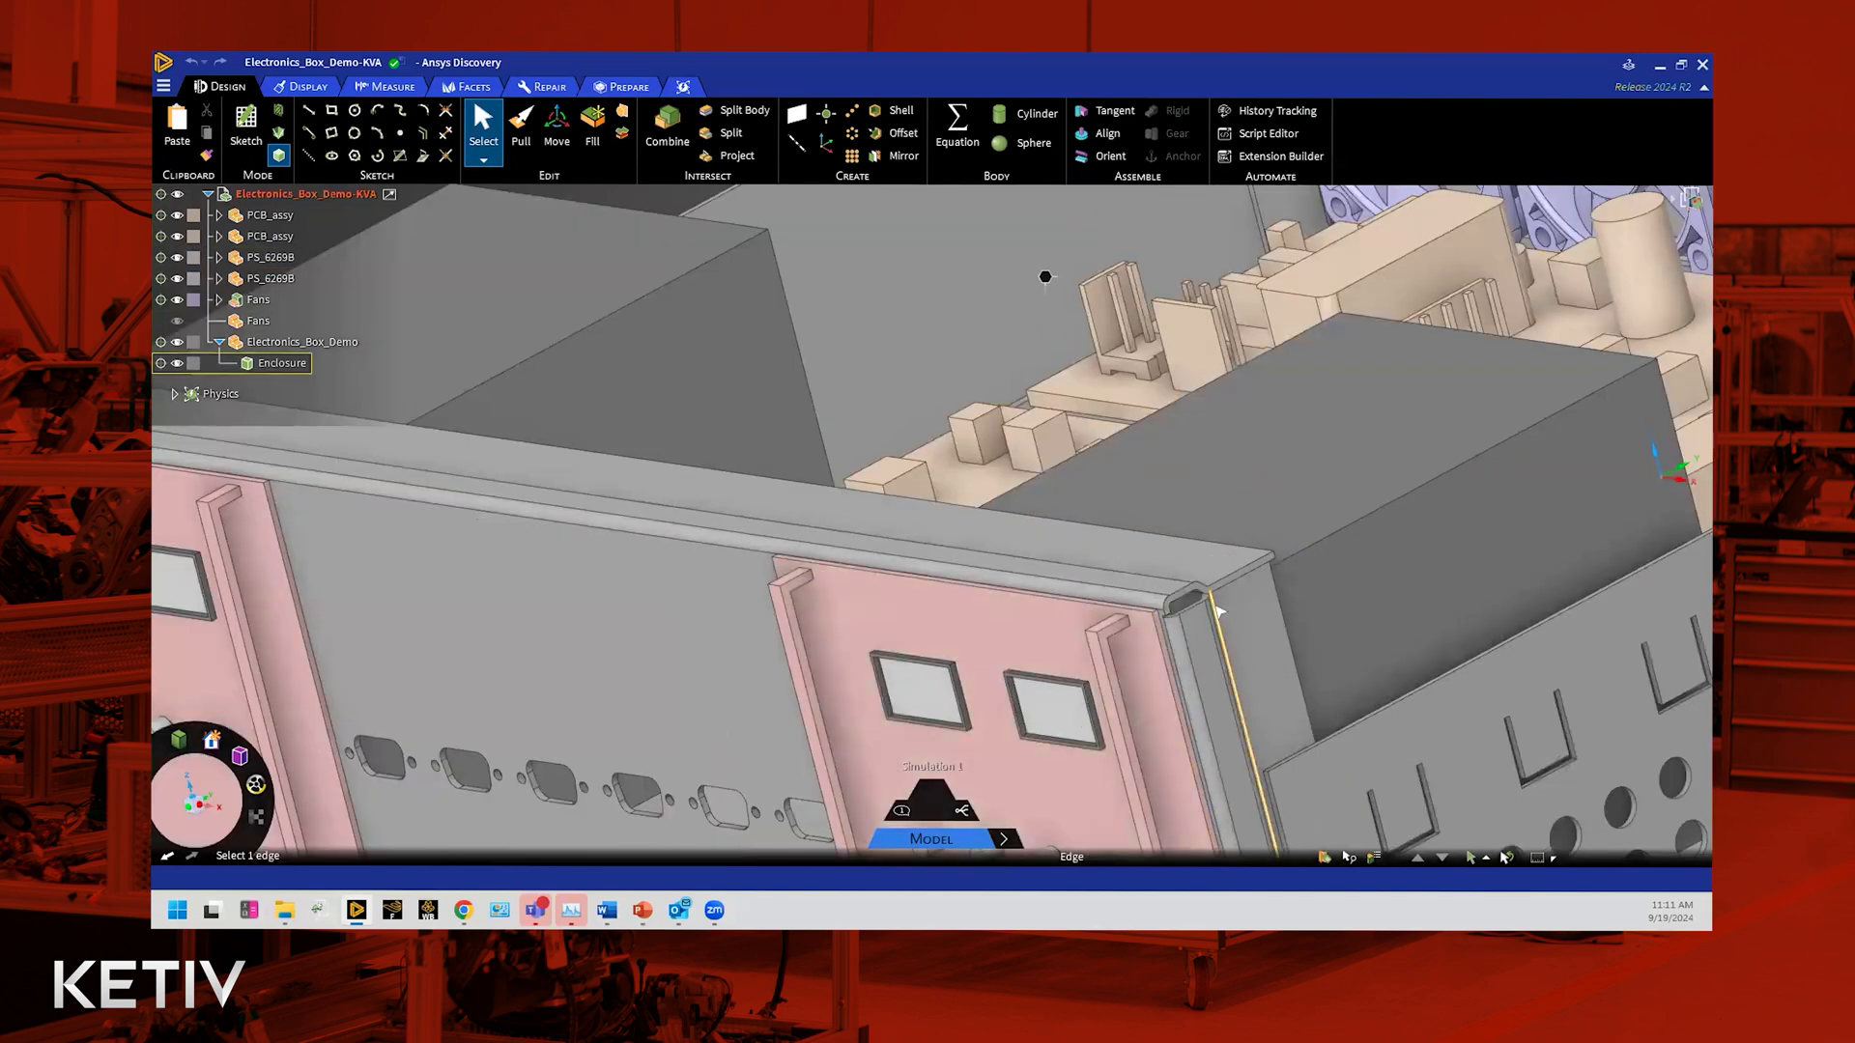
scroll(1219, 611, down, 2)
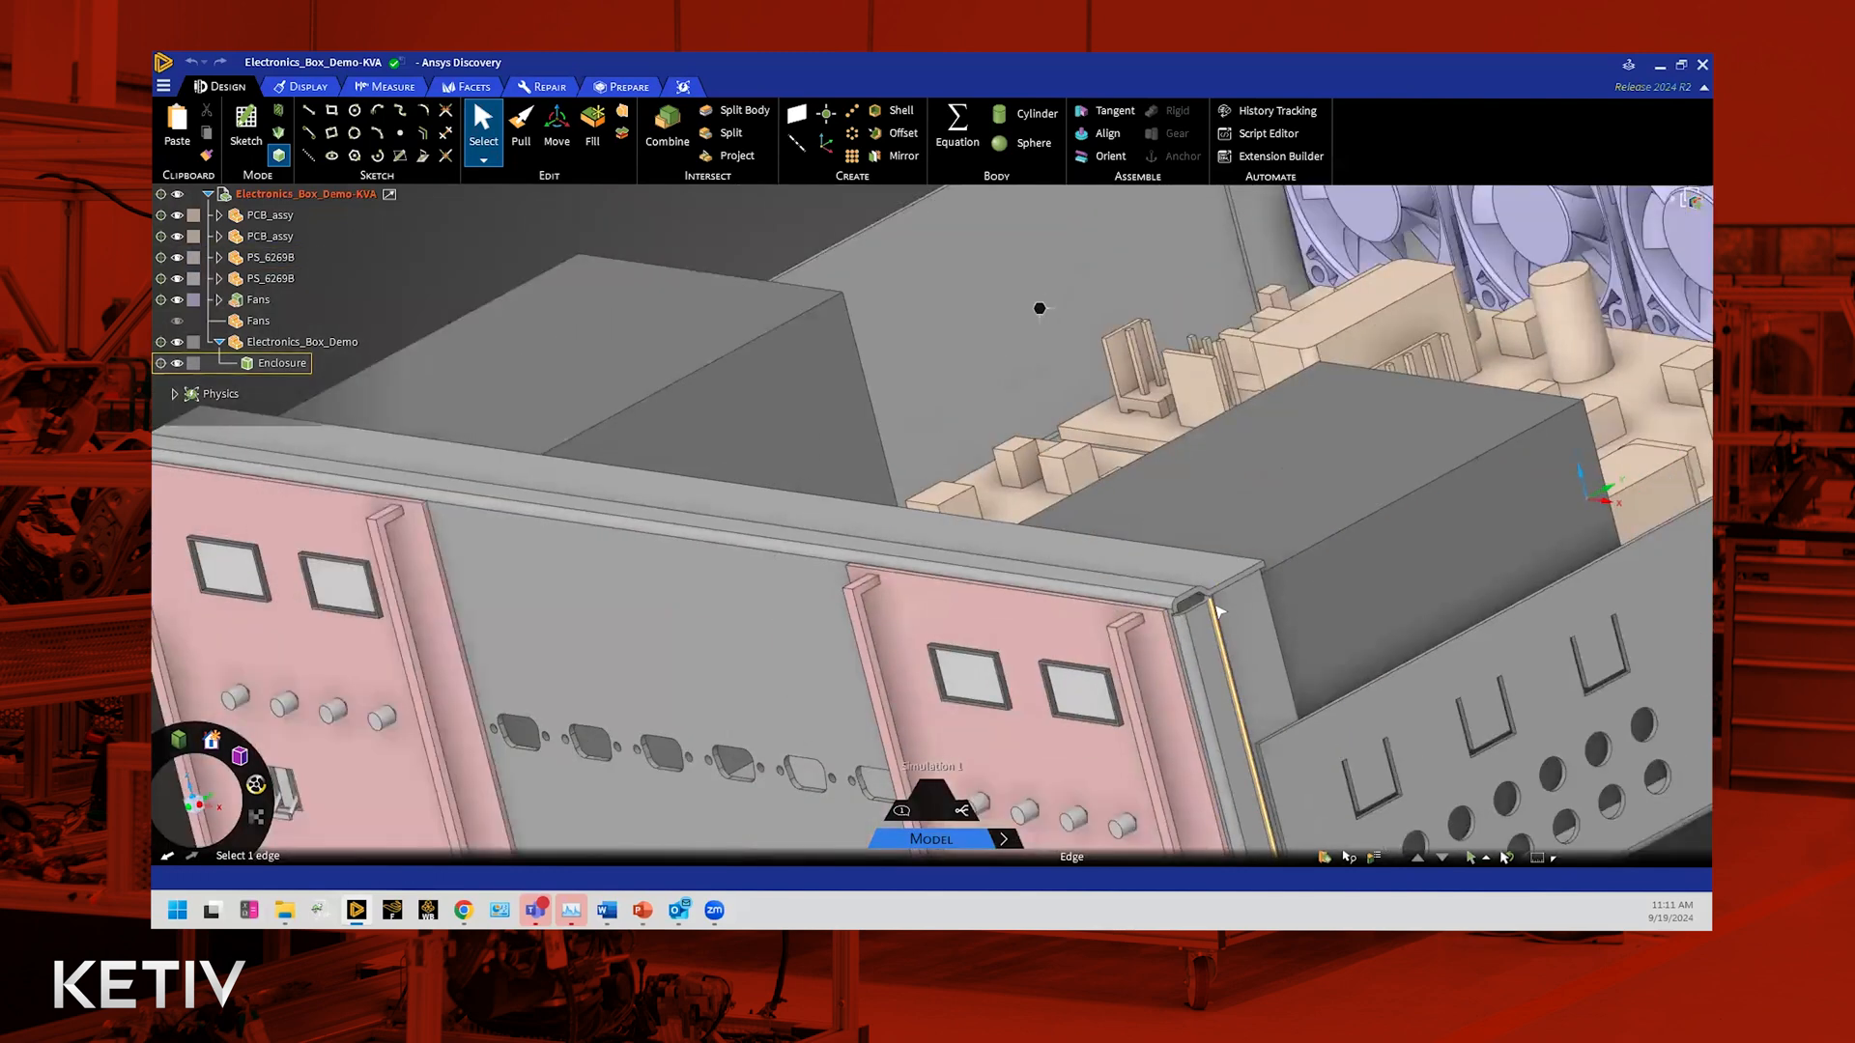
scroll(559, 567, down, 3)
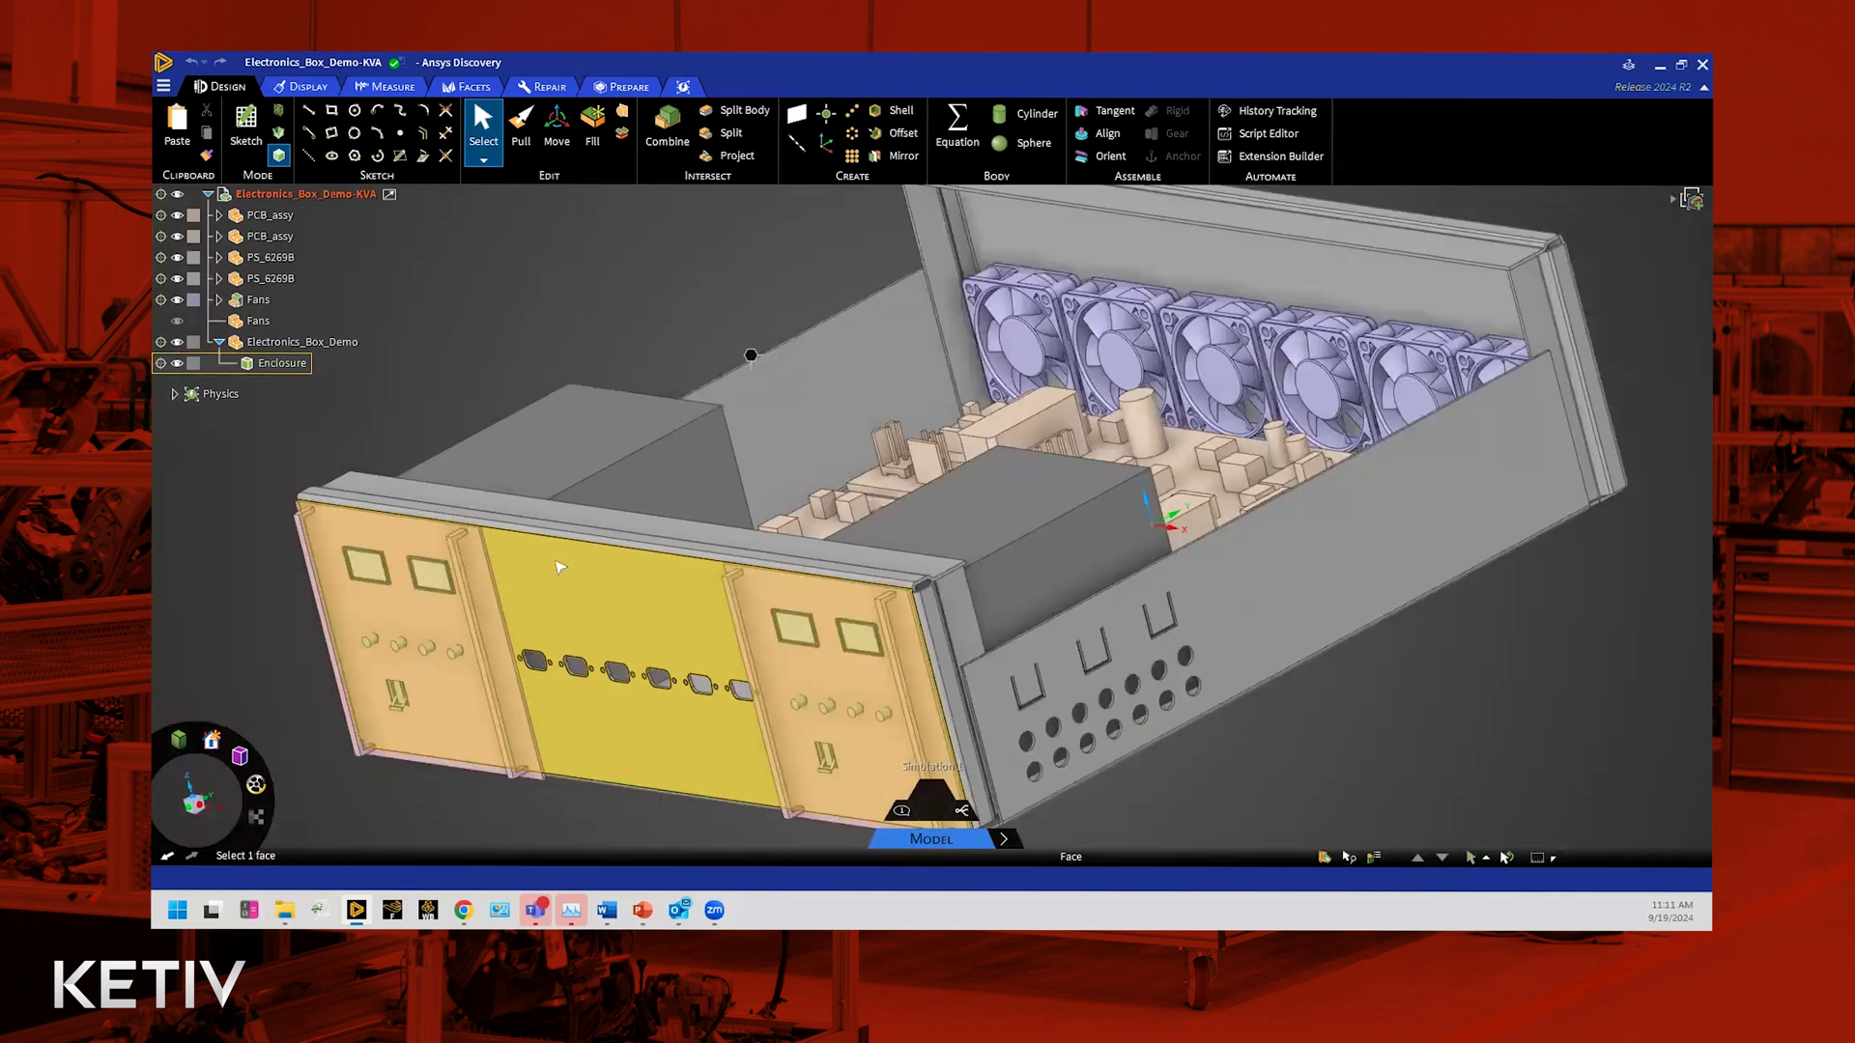
scroll(1098, 572, down, 5)
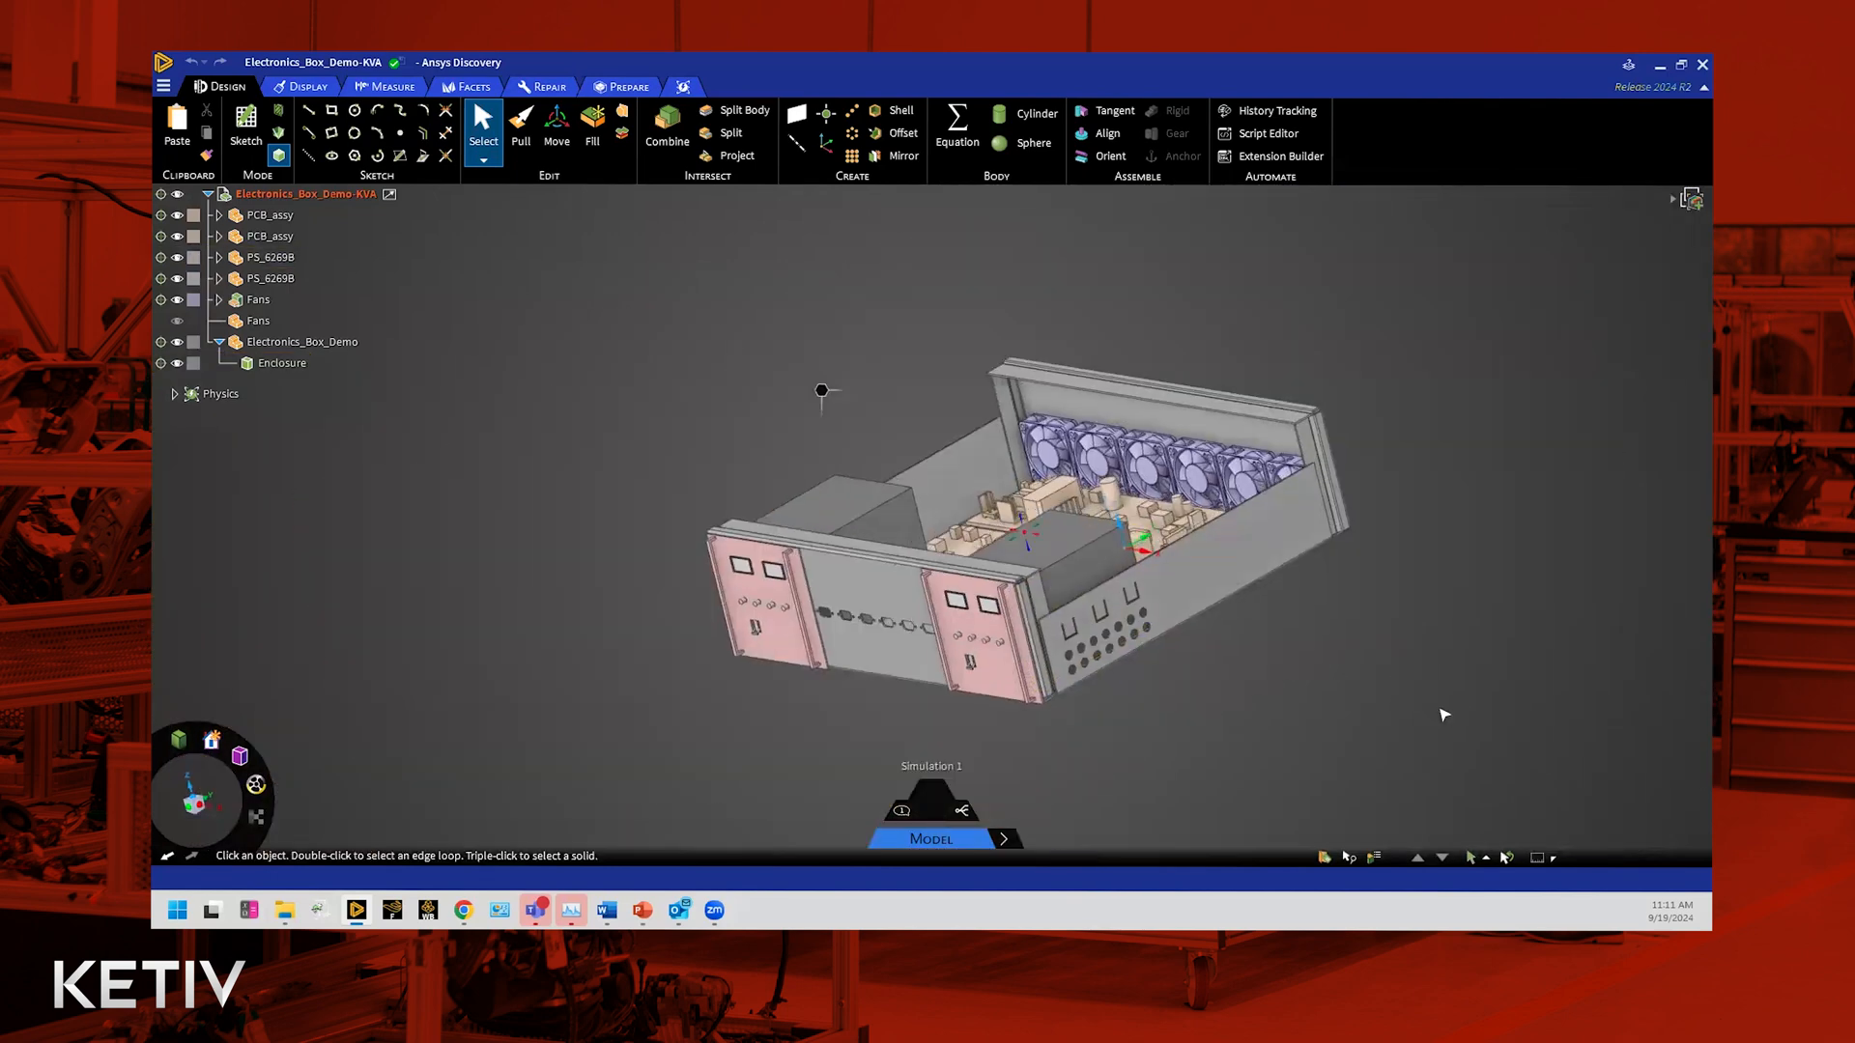
middle_drag(1445, 715, 1445, 715)
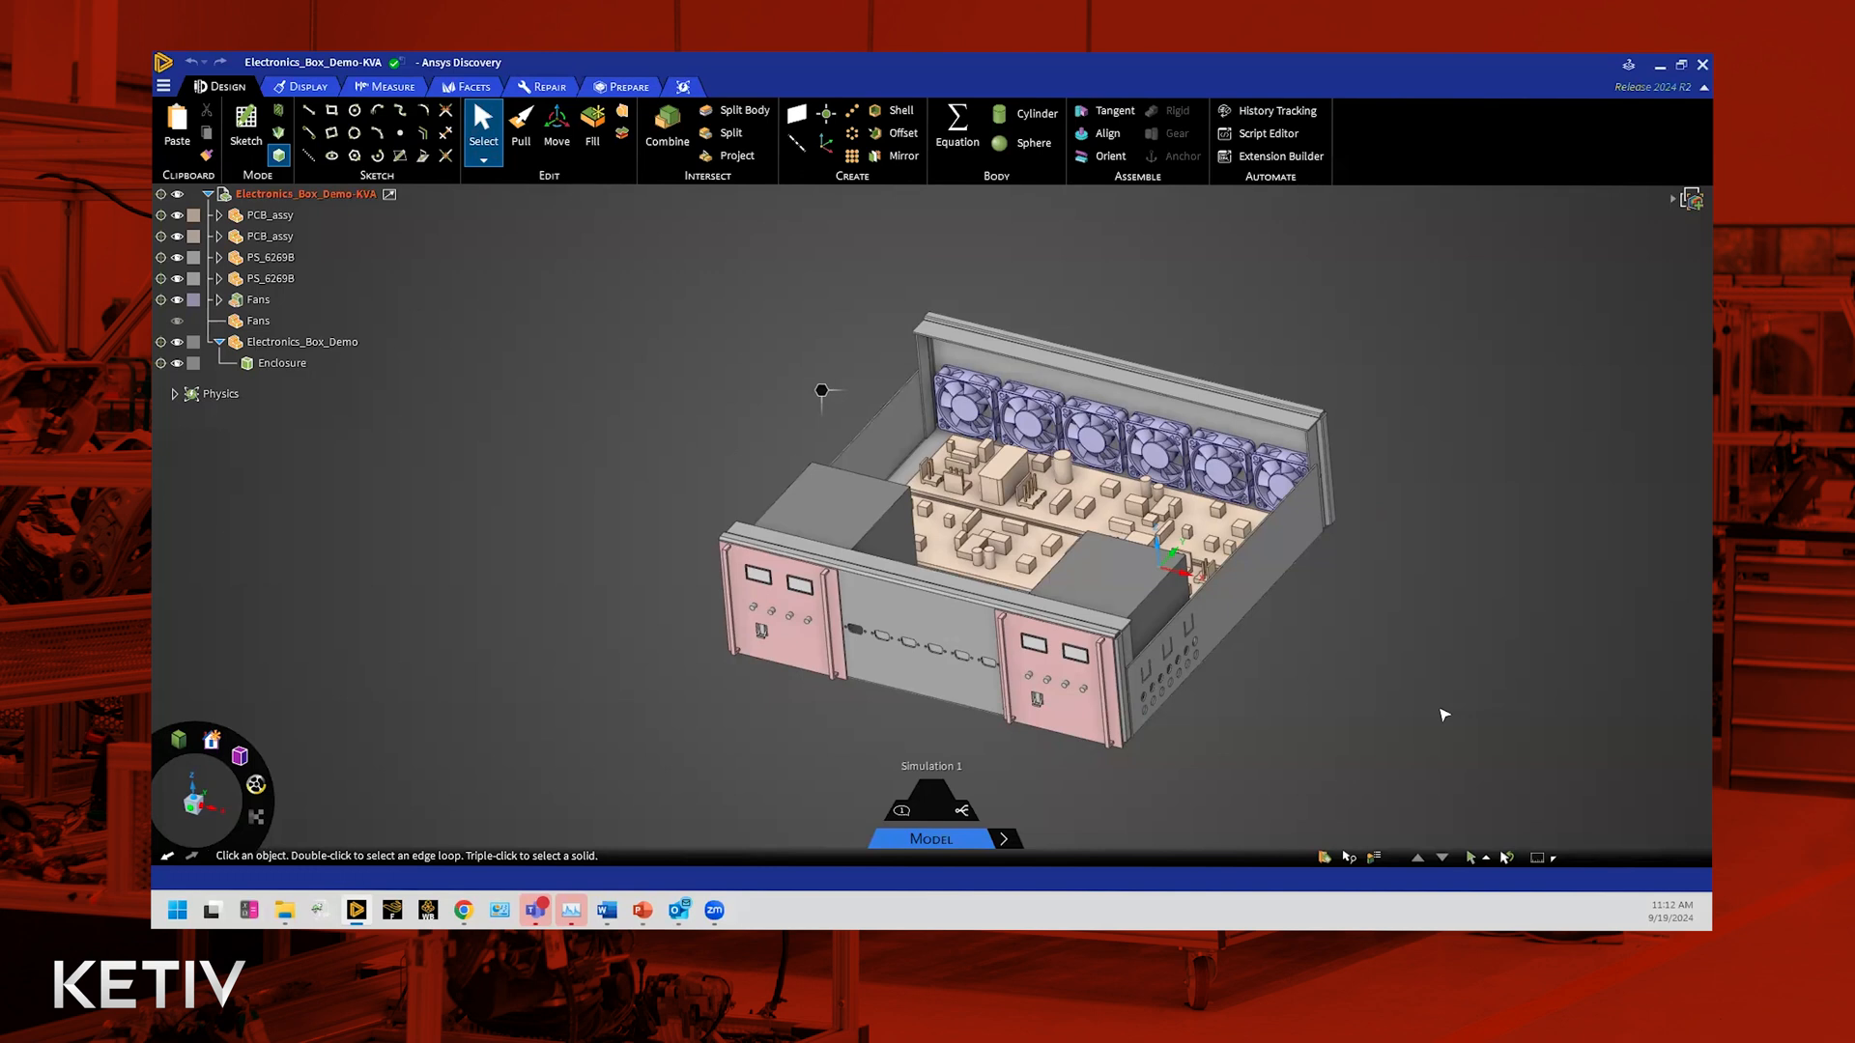
scroll(1423, 684, up, 2)
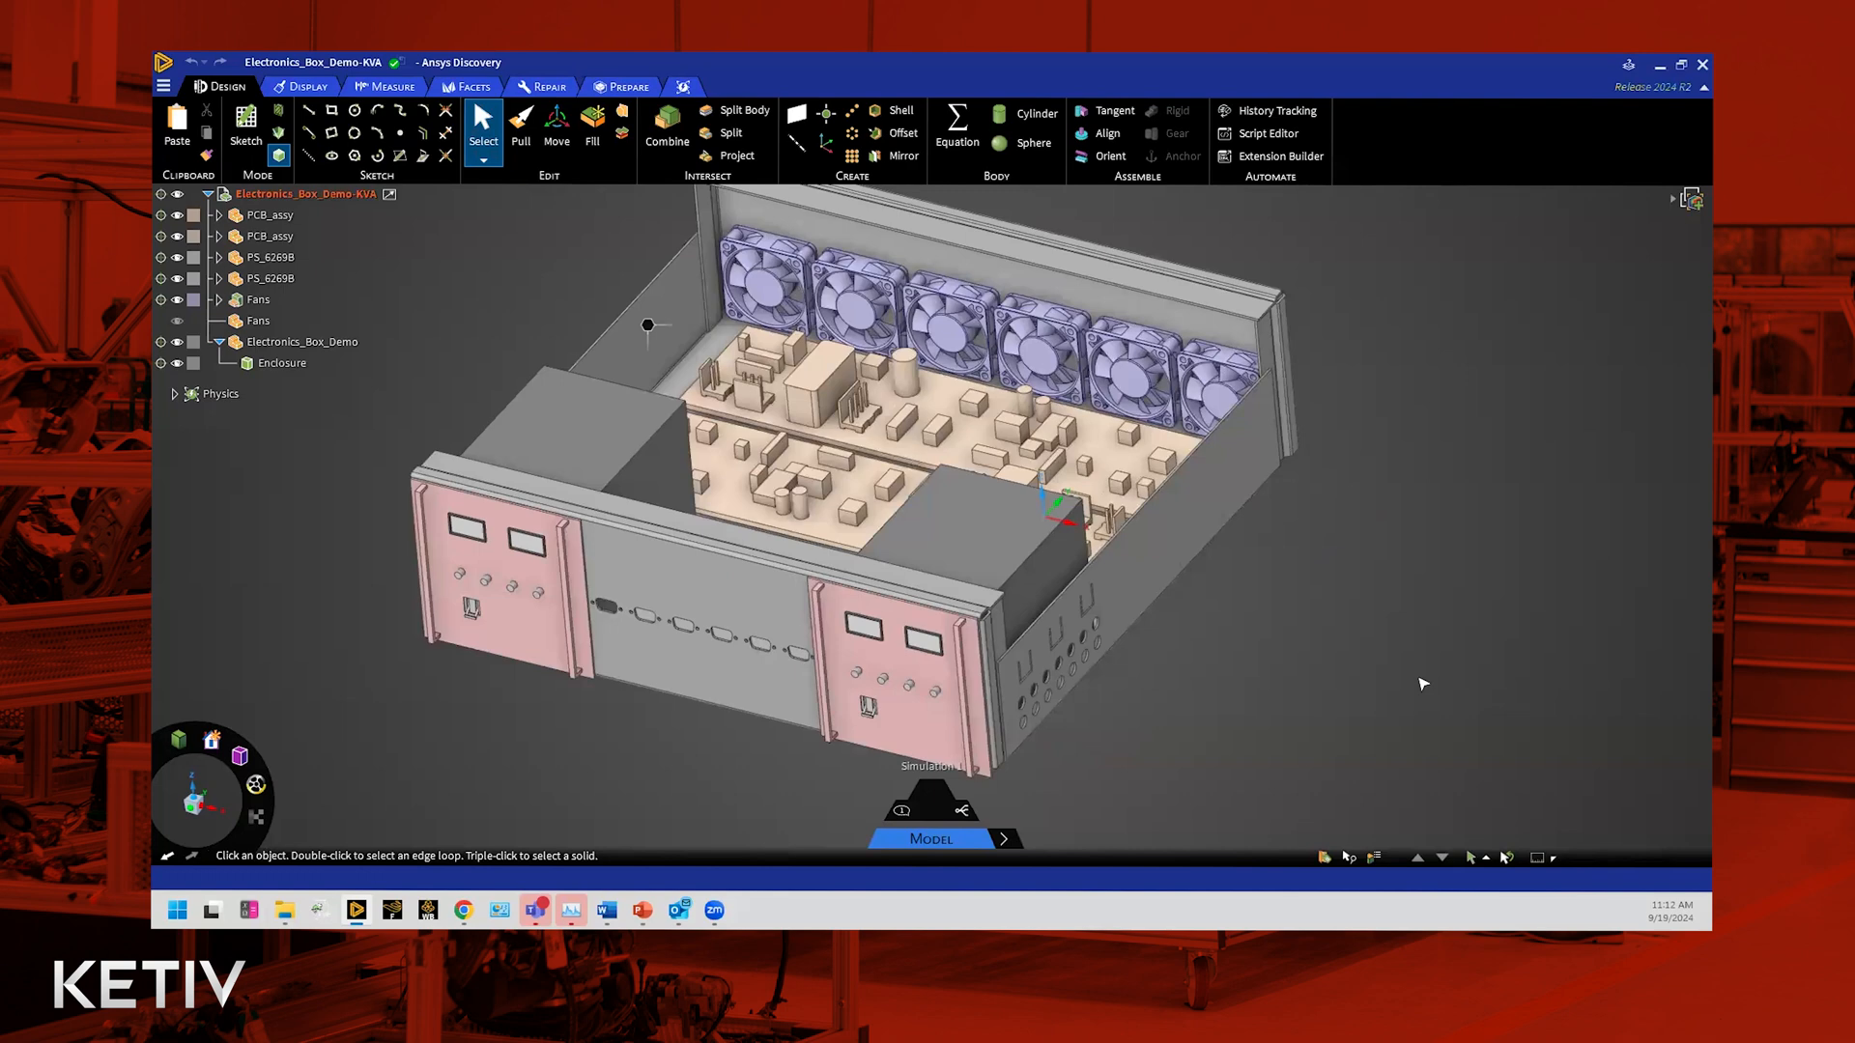
scroll(1423, 684, down, 2)
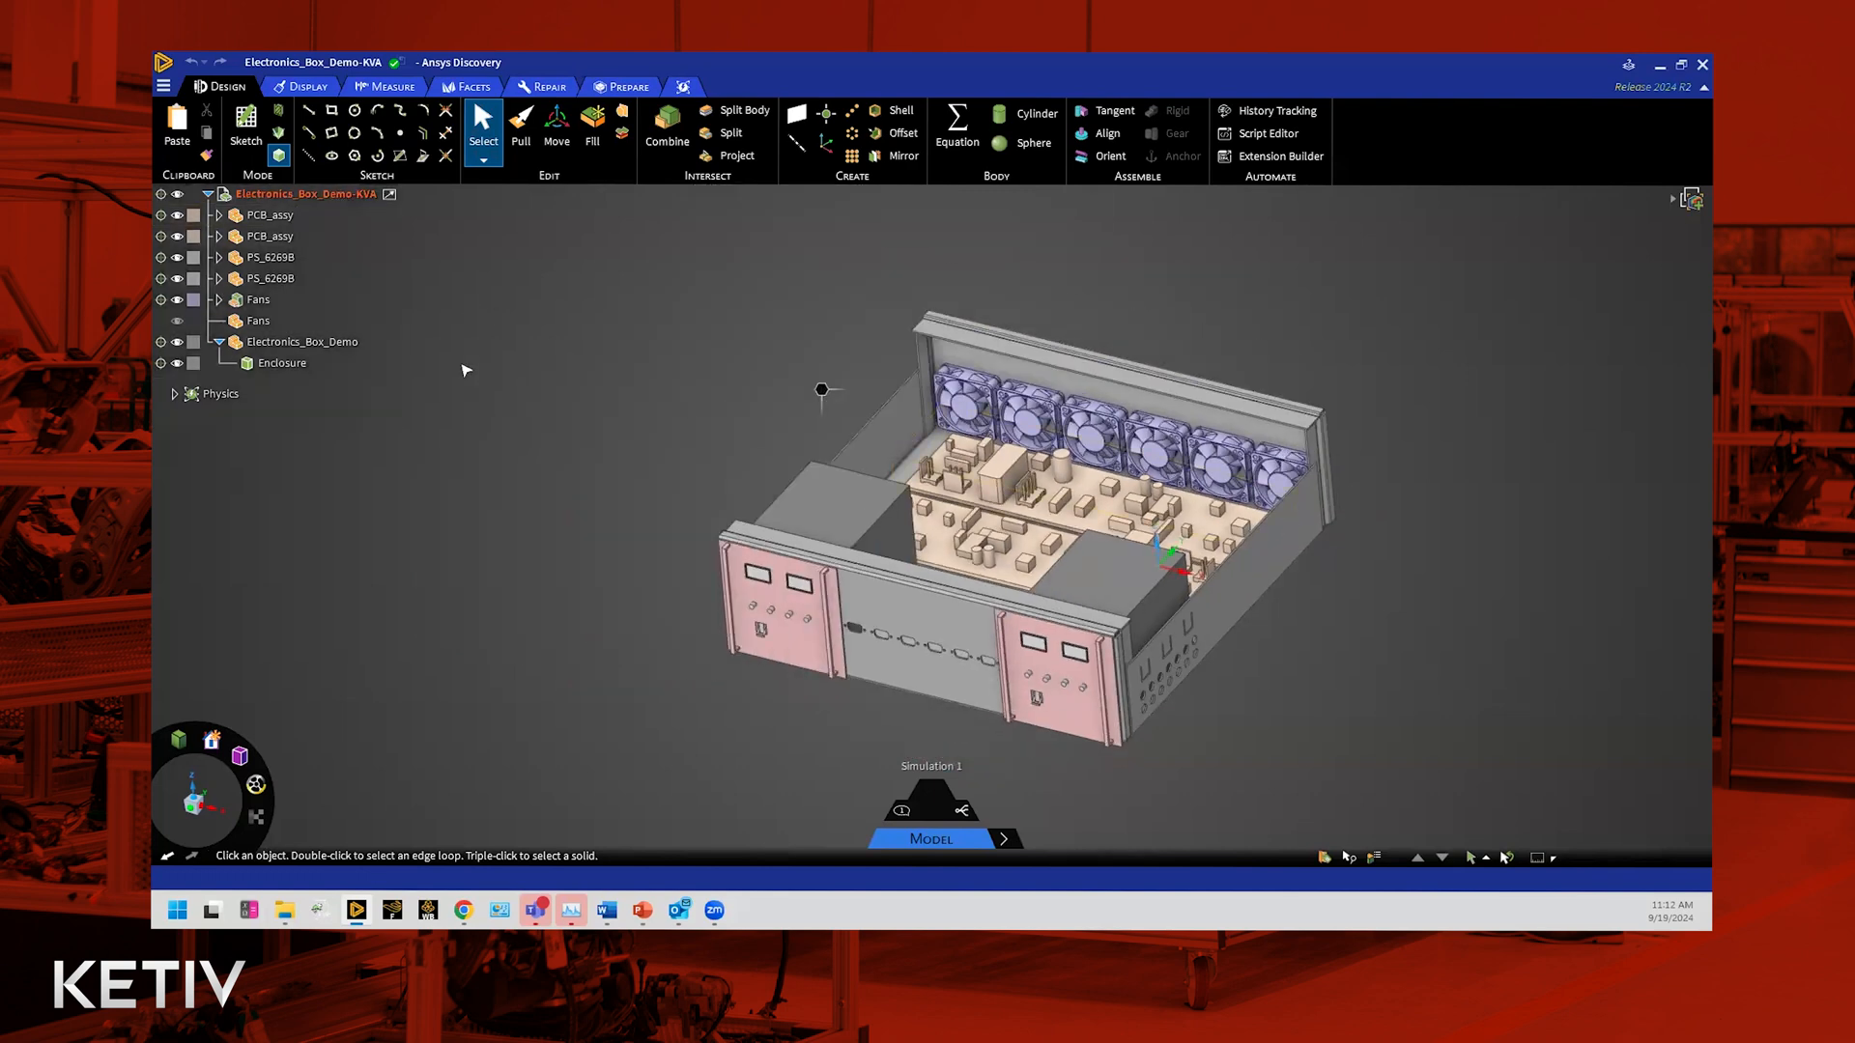
Step: Create a new component under the top-level Electronics_Box_Demo-KVA assembly, keeping its default name
click(339, 193)
right_click(339, 191)
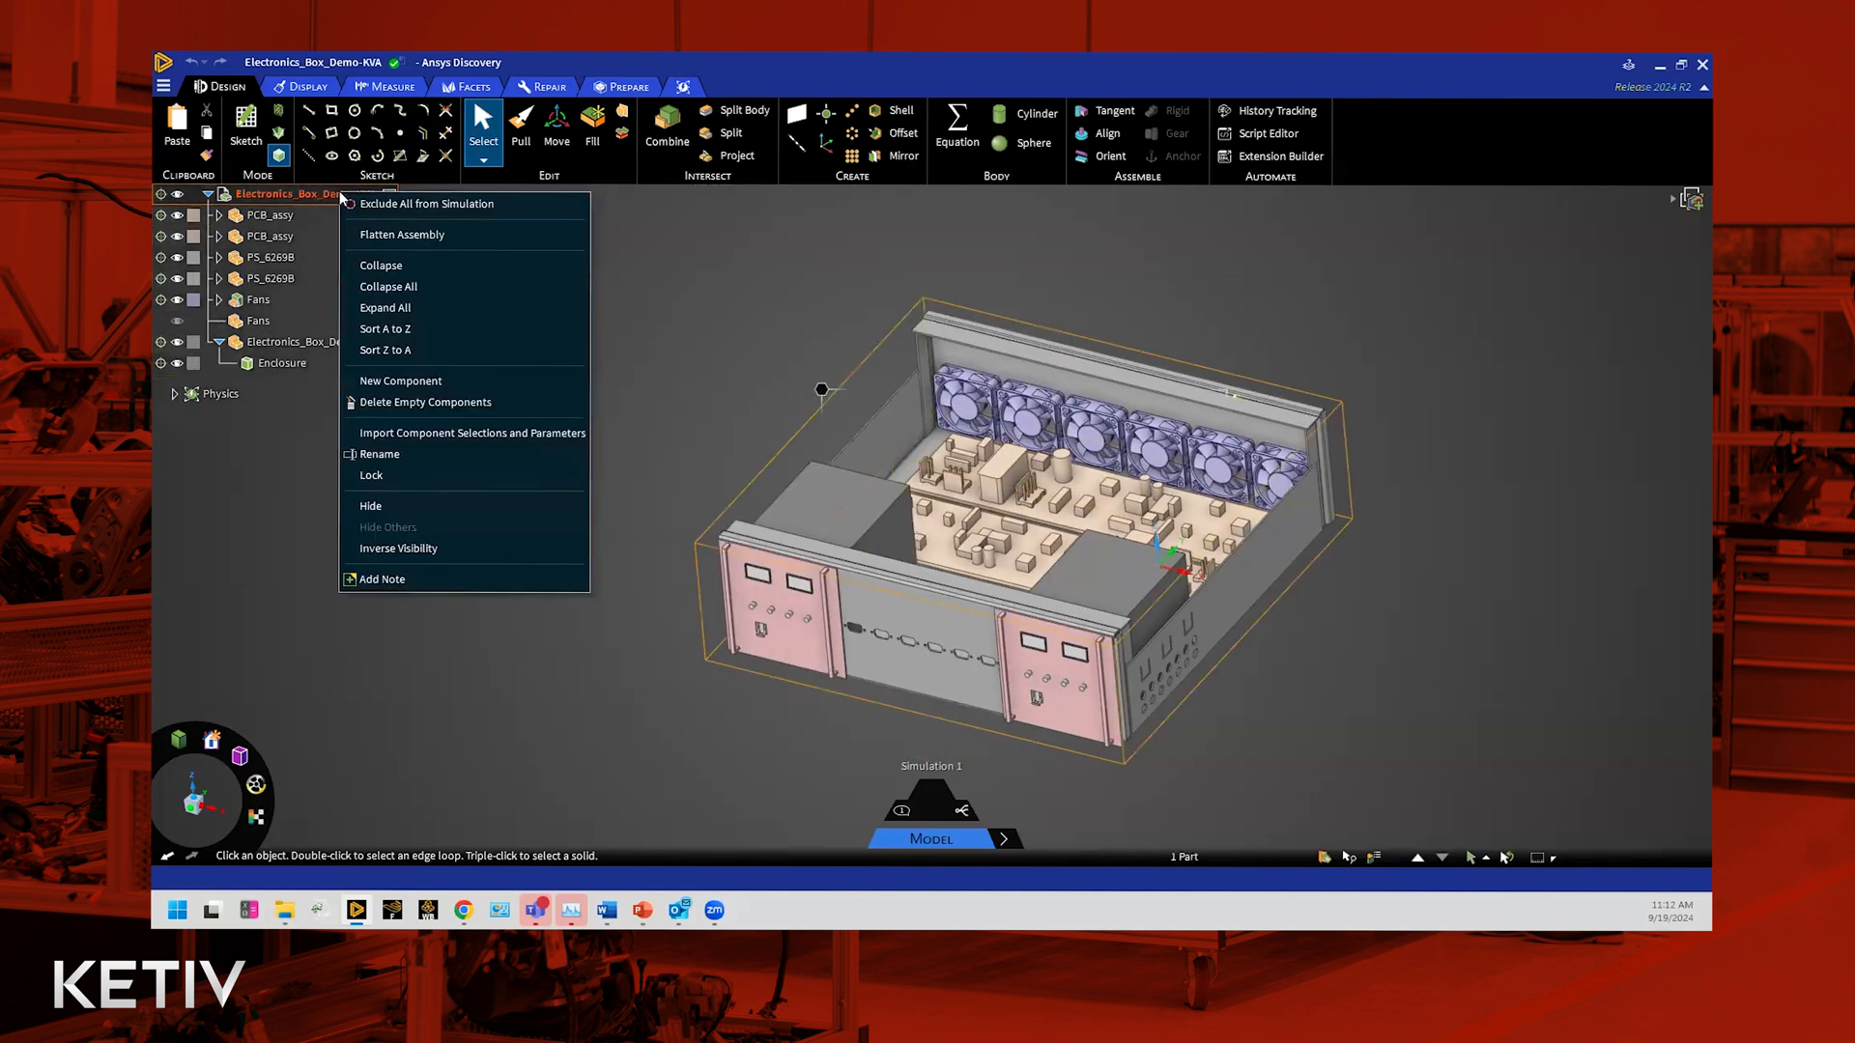
click(385, 382)
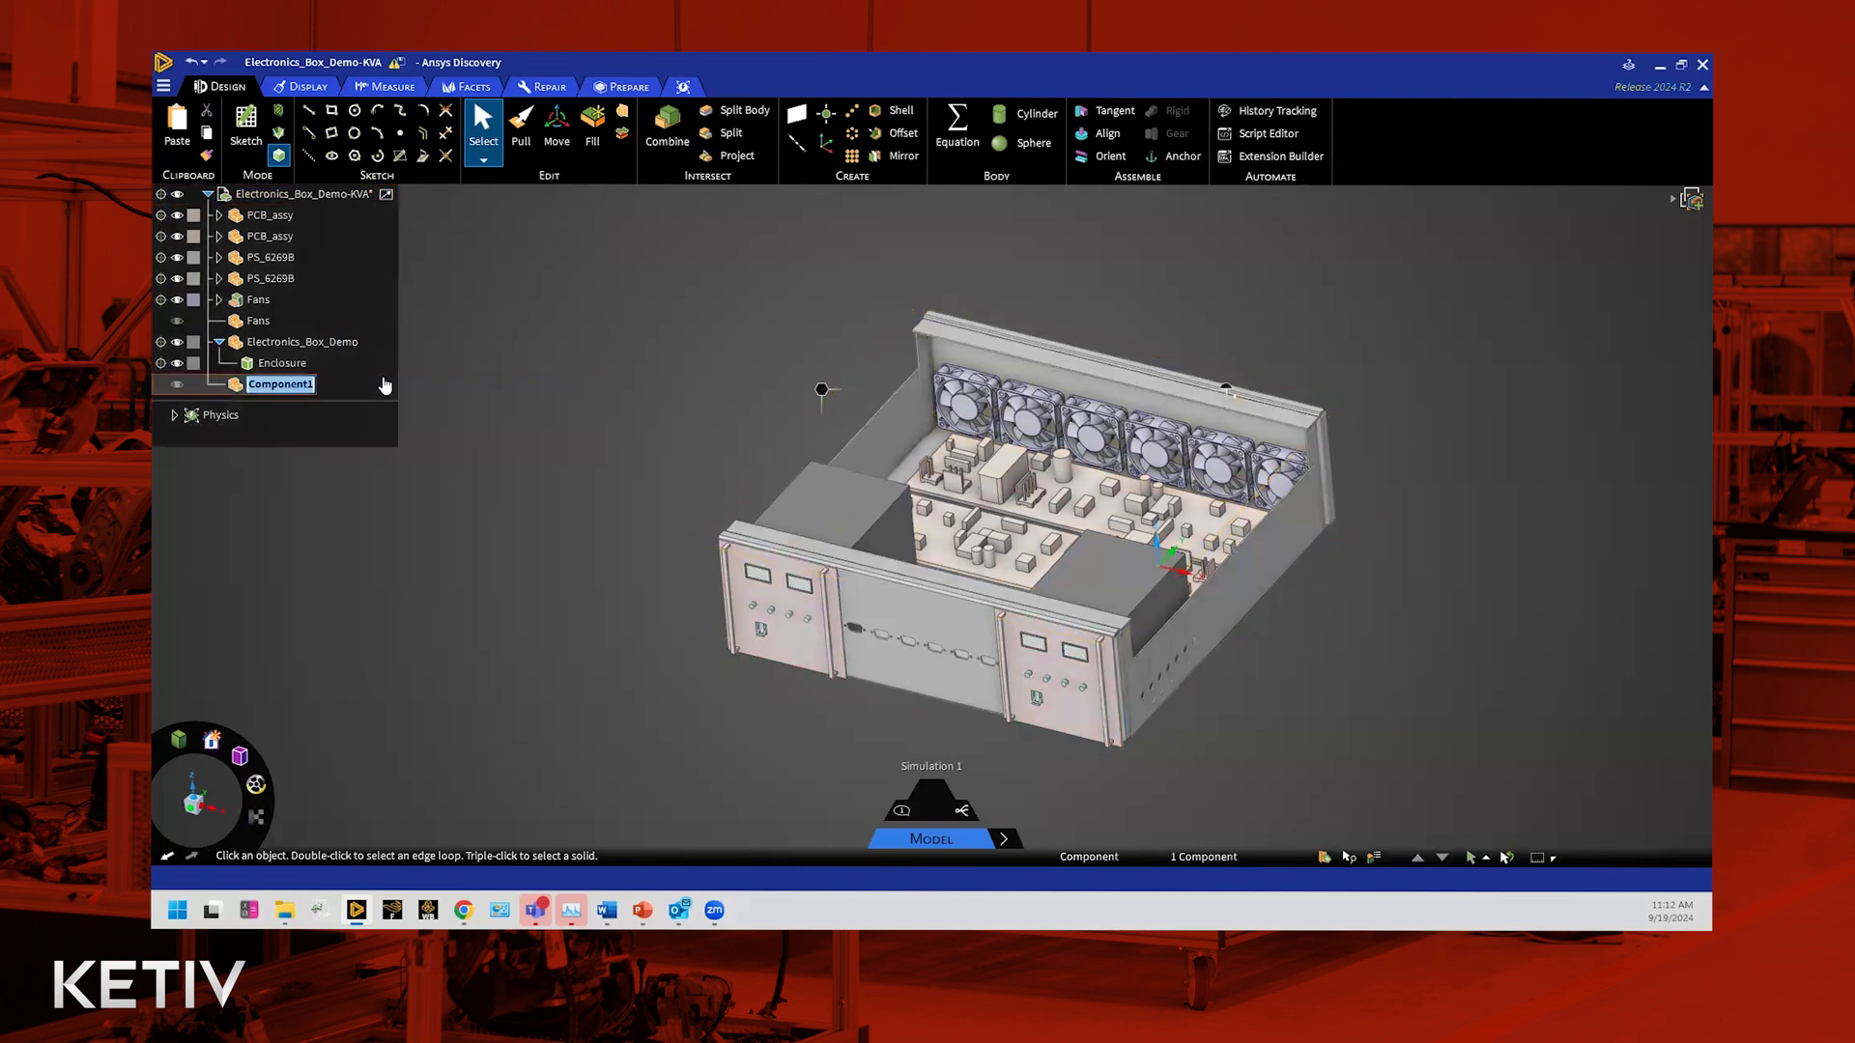
click(332, 509)
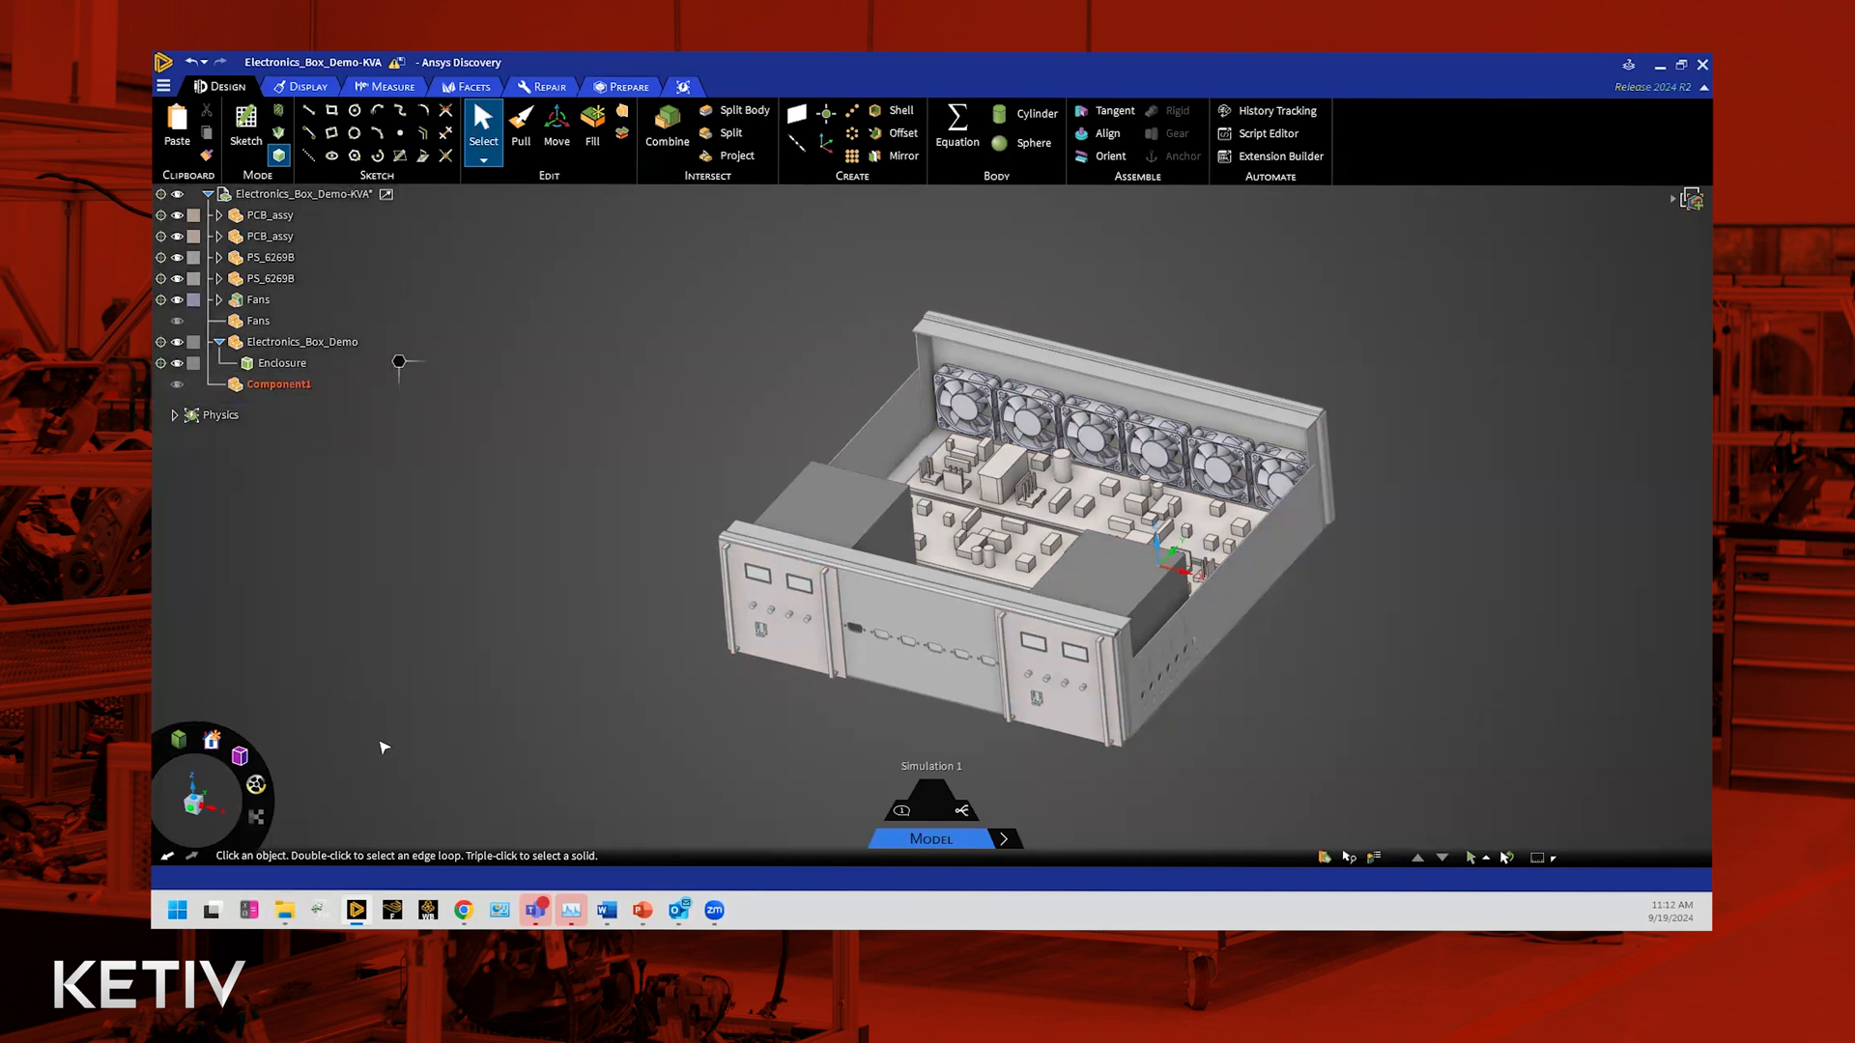
Step: Orient the model to a top view and start a sketch on the enclosure's floor face
click(196, 795)
scroll(1532, 358, down, 1)
scroll(1573, 460, up, 1)
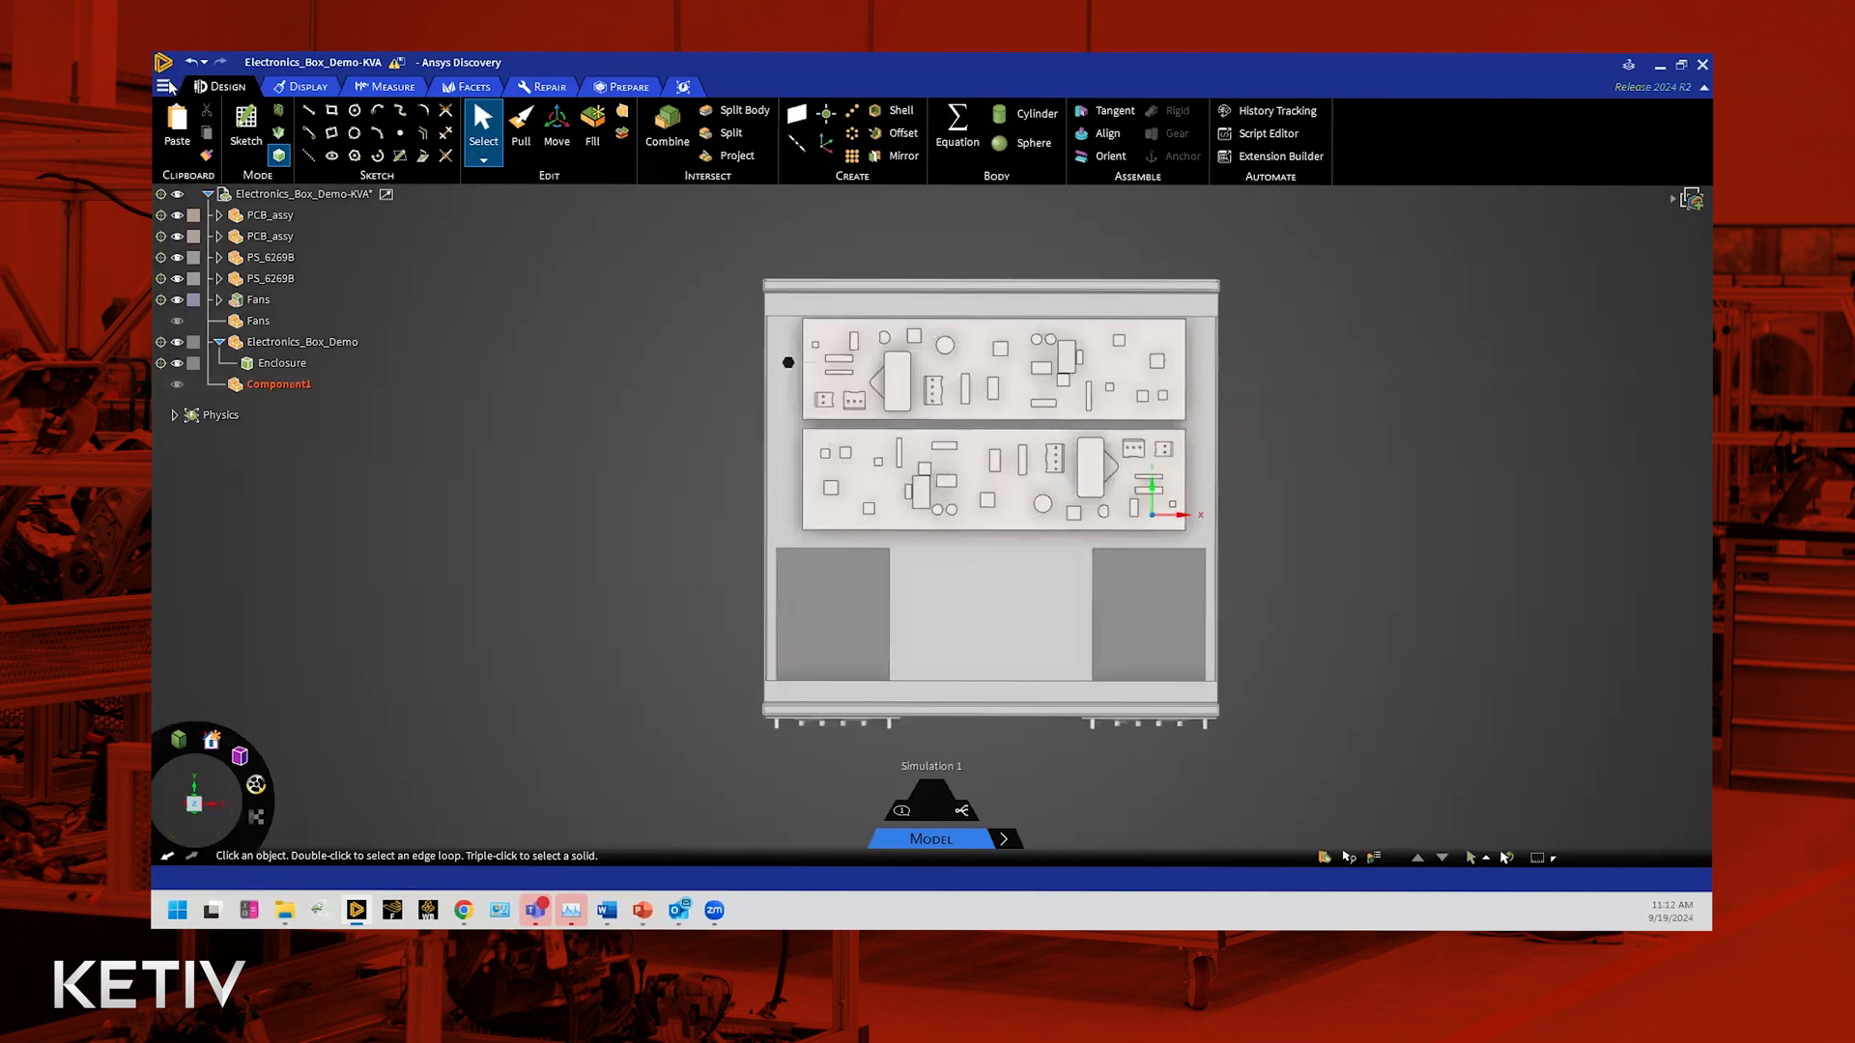
click(253, 124)
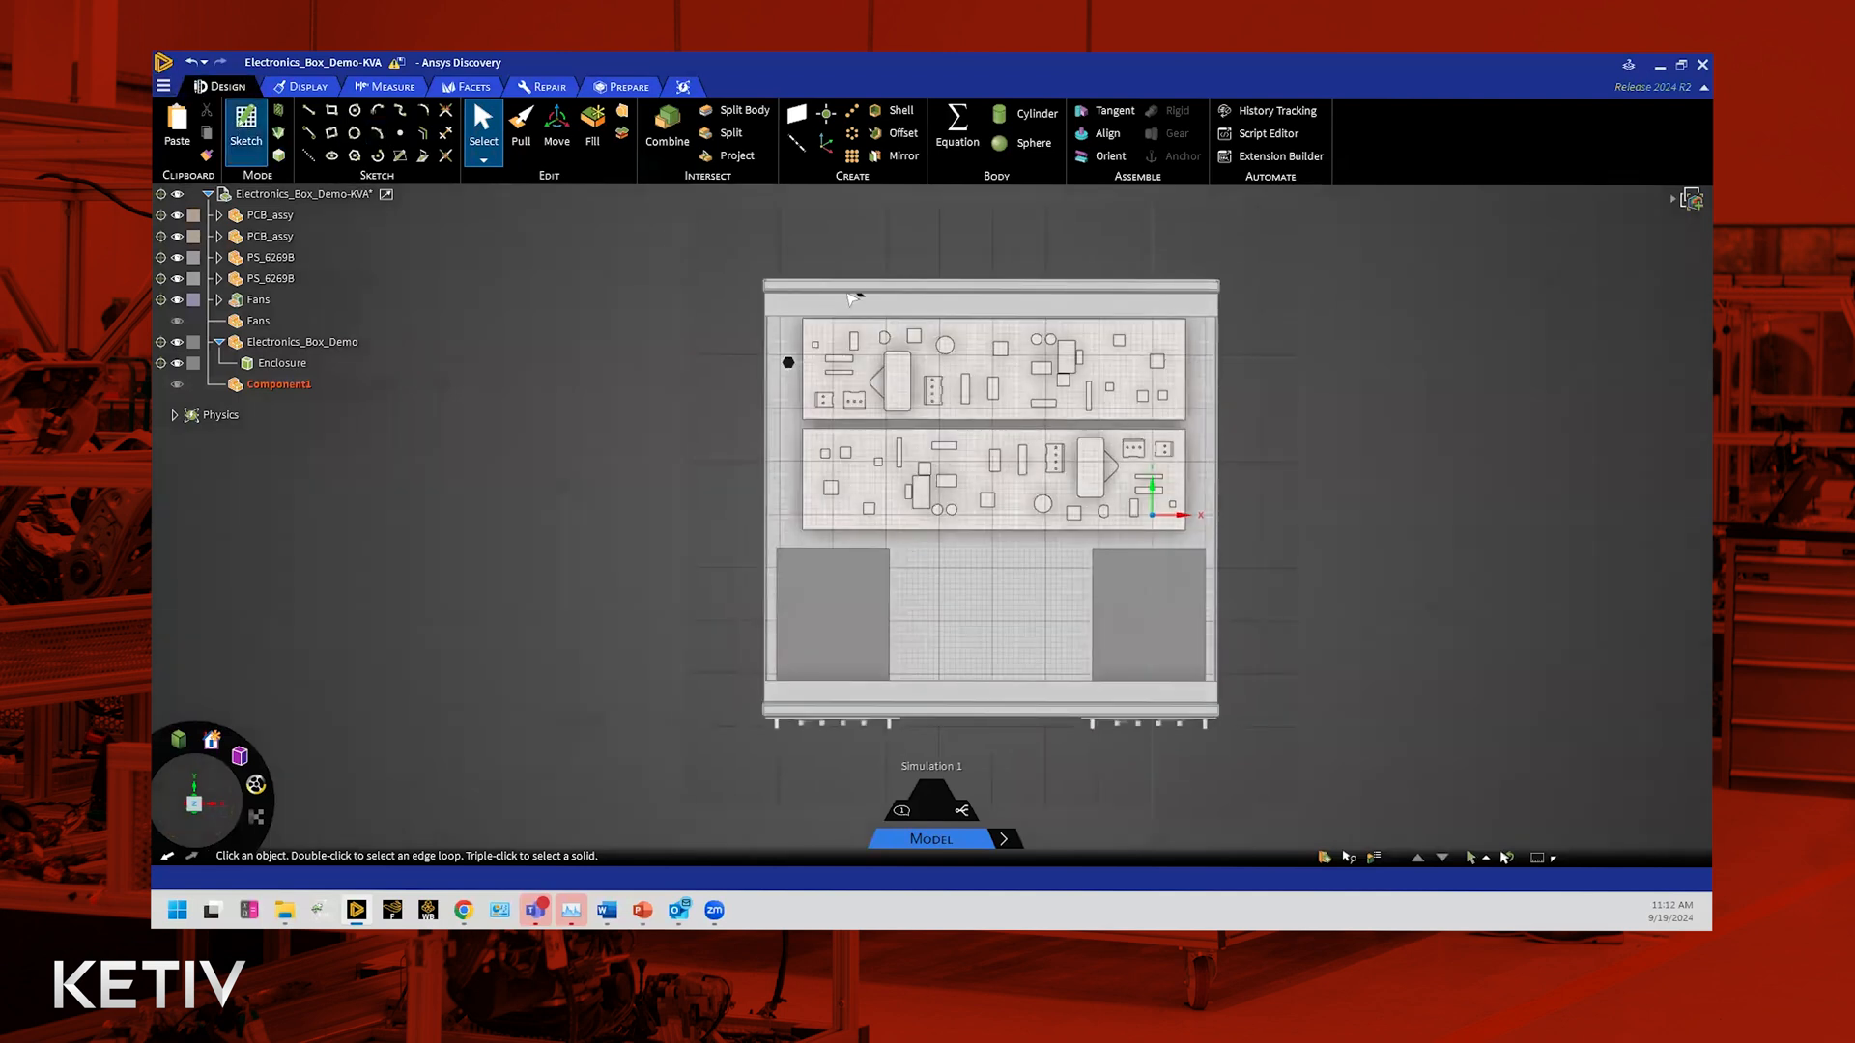
click(974, 596)
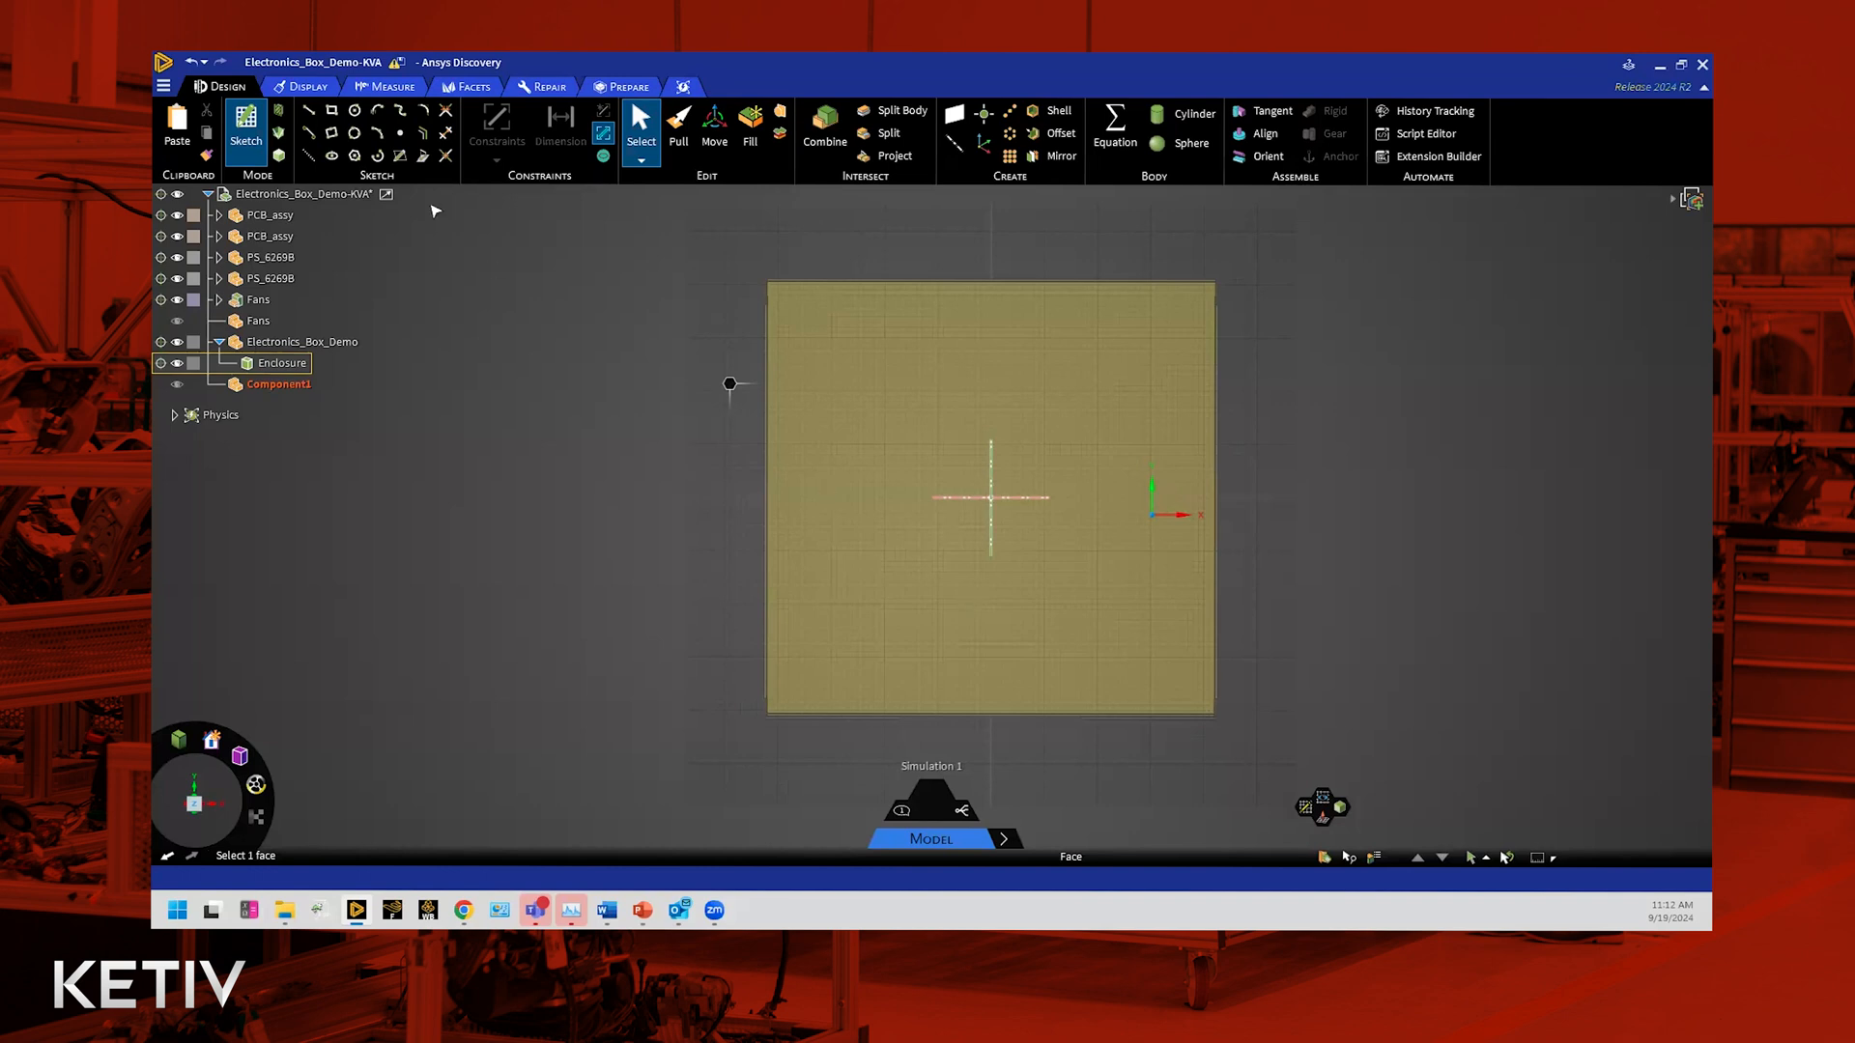
Step: Sketch a corner-to-corner rectangle of about 253 by 245 mm over the enclosure floor and leave sketch mode
click(331, 110)
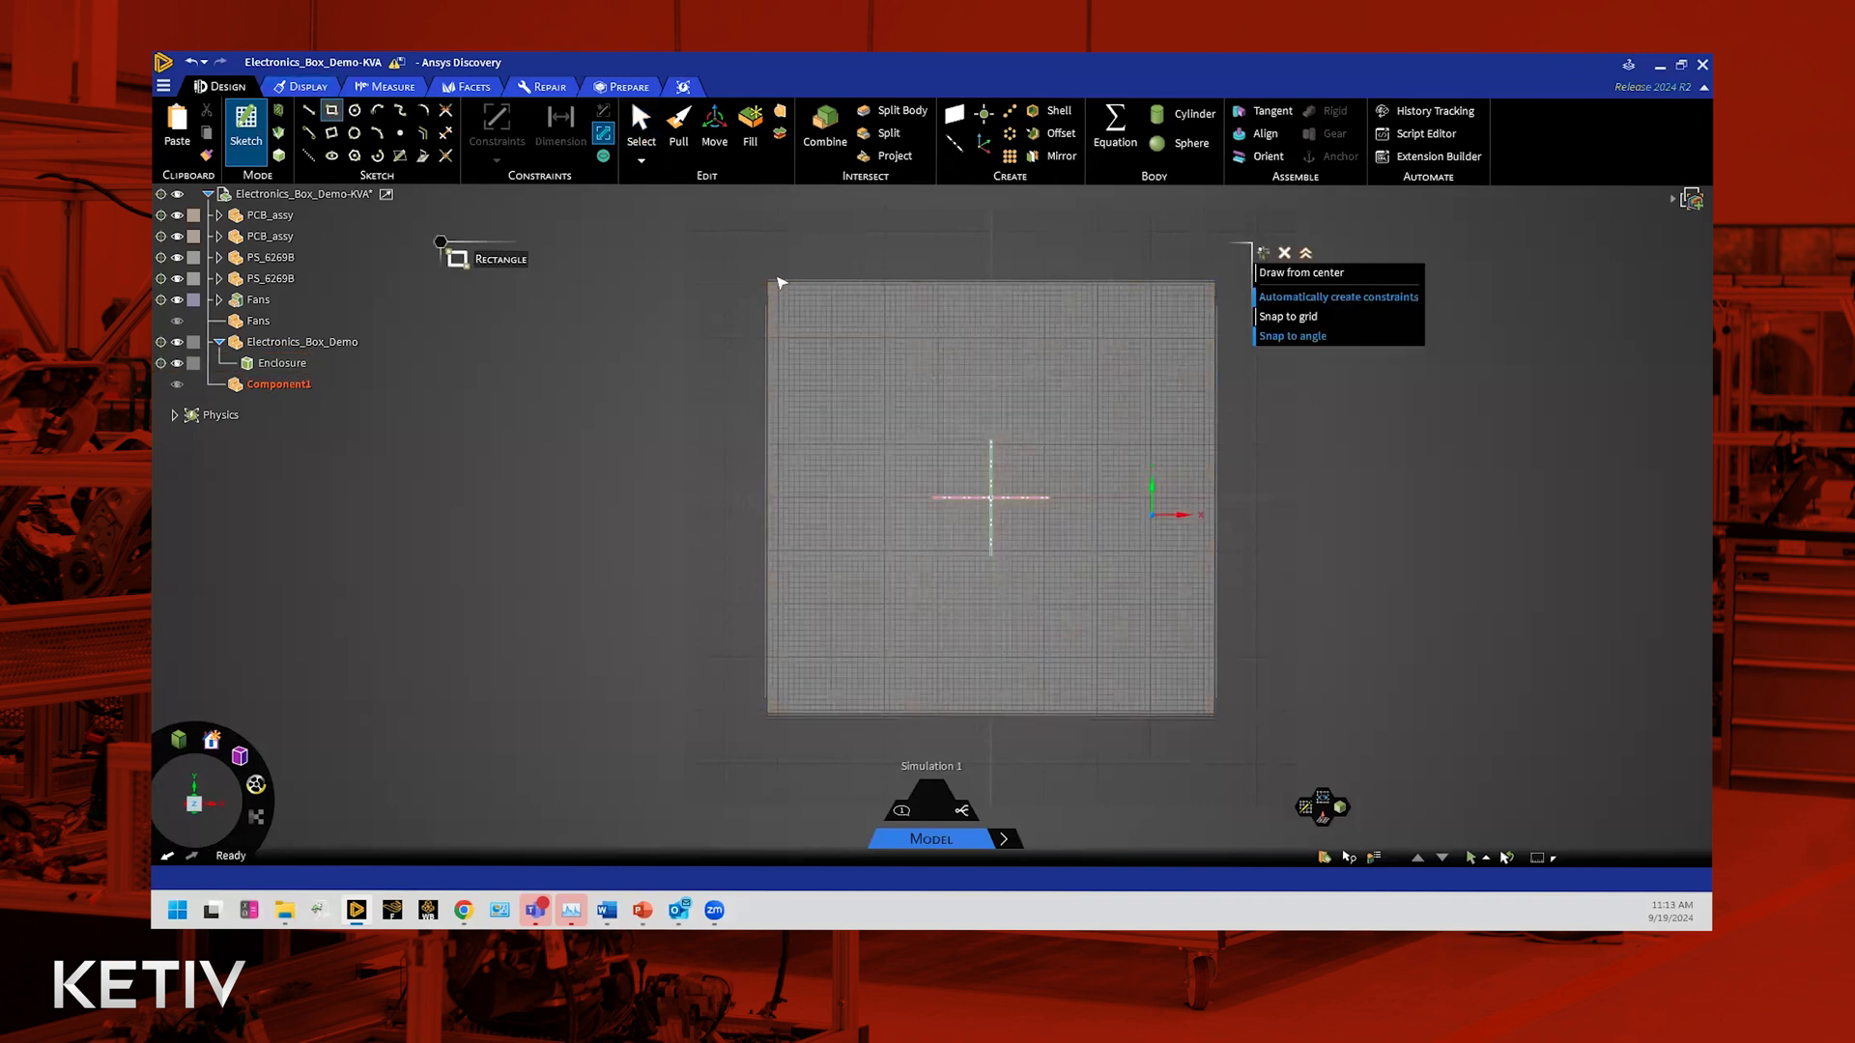
click(768, 281)
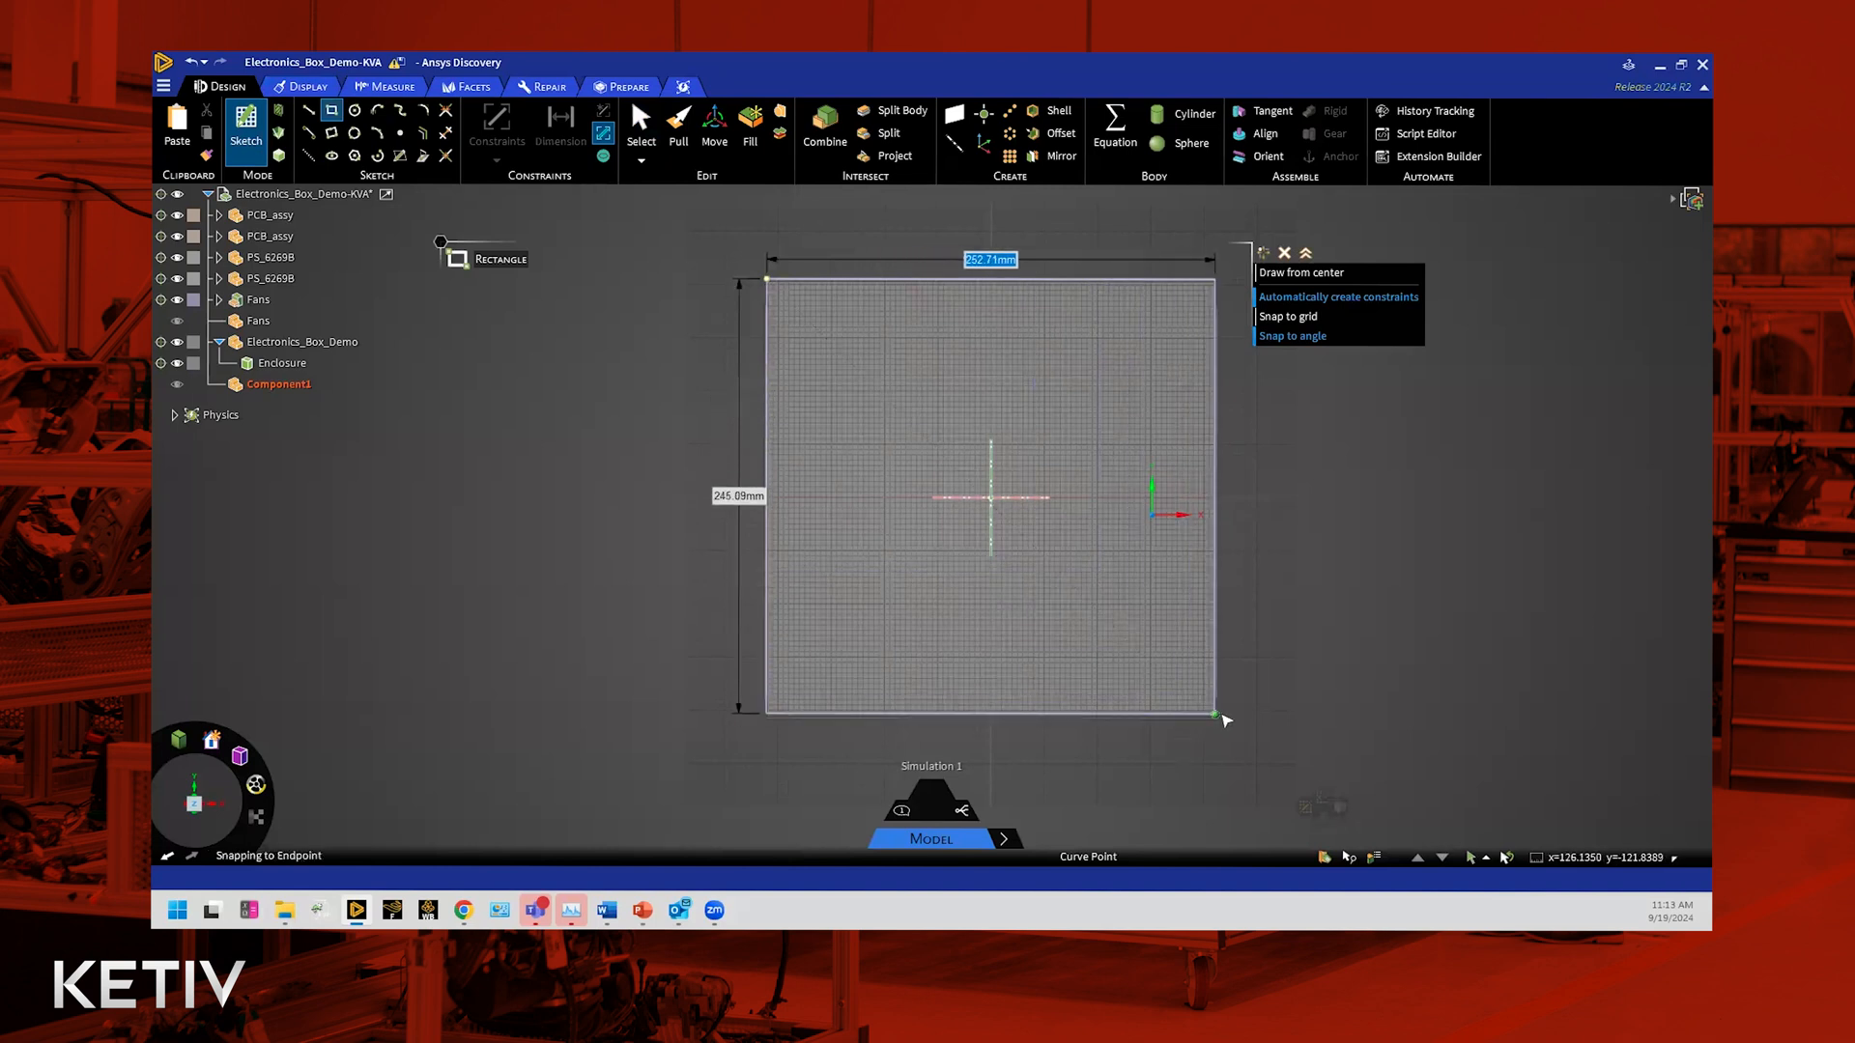
click(1224, 717)
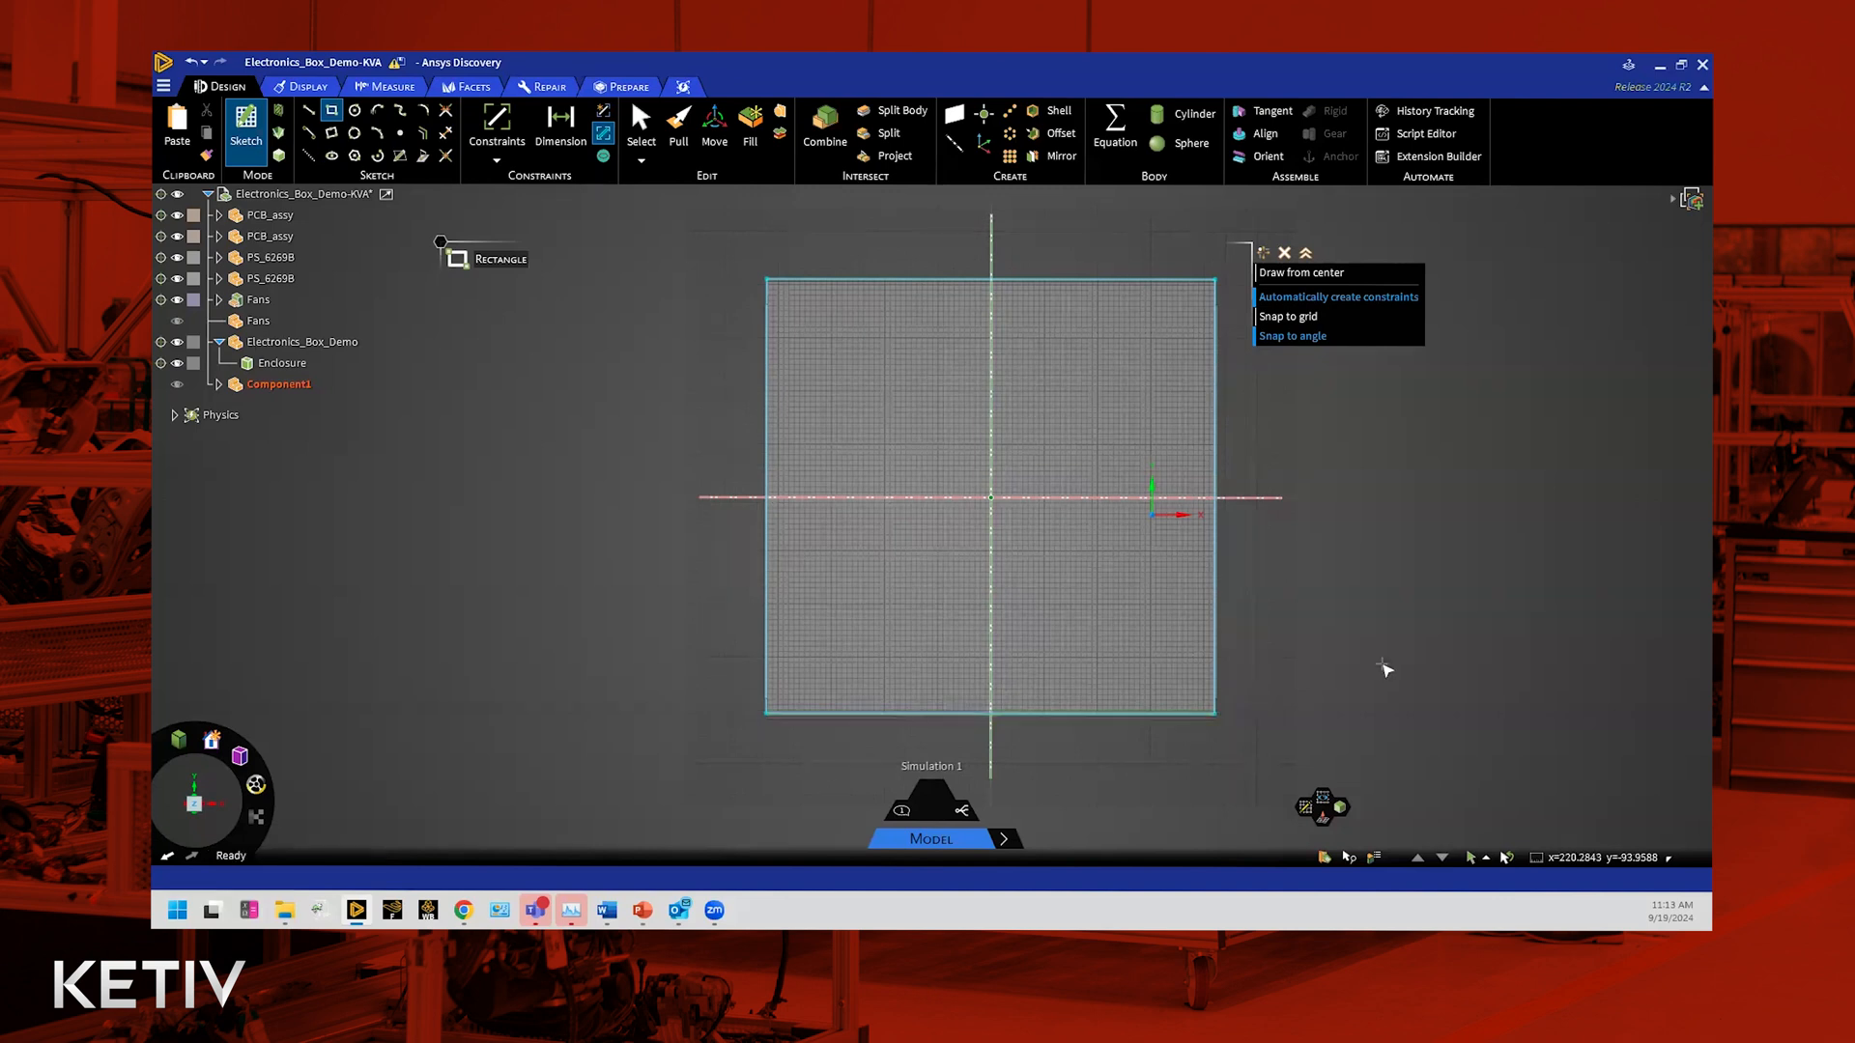
key(Escape)
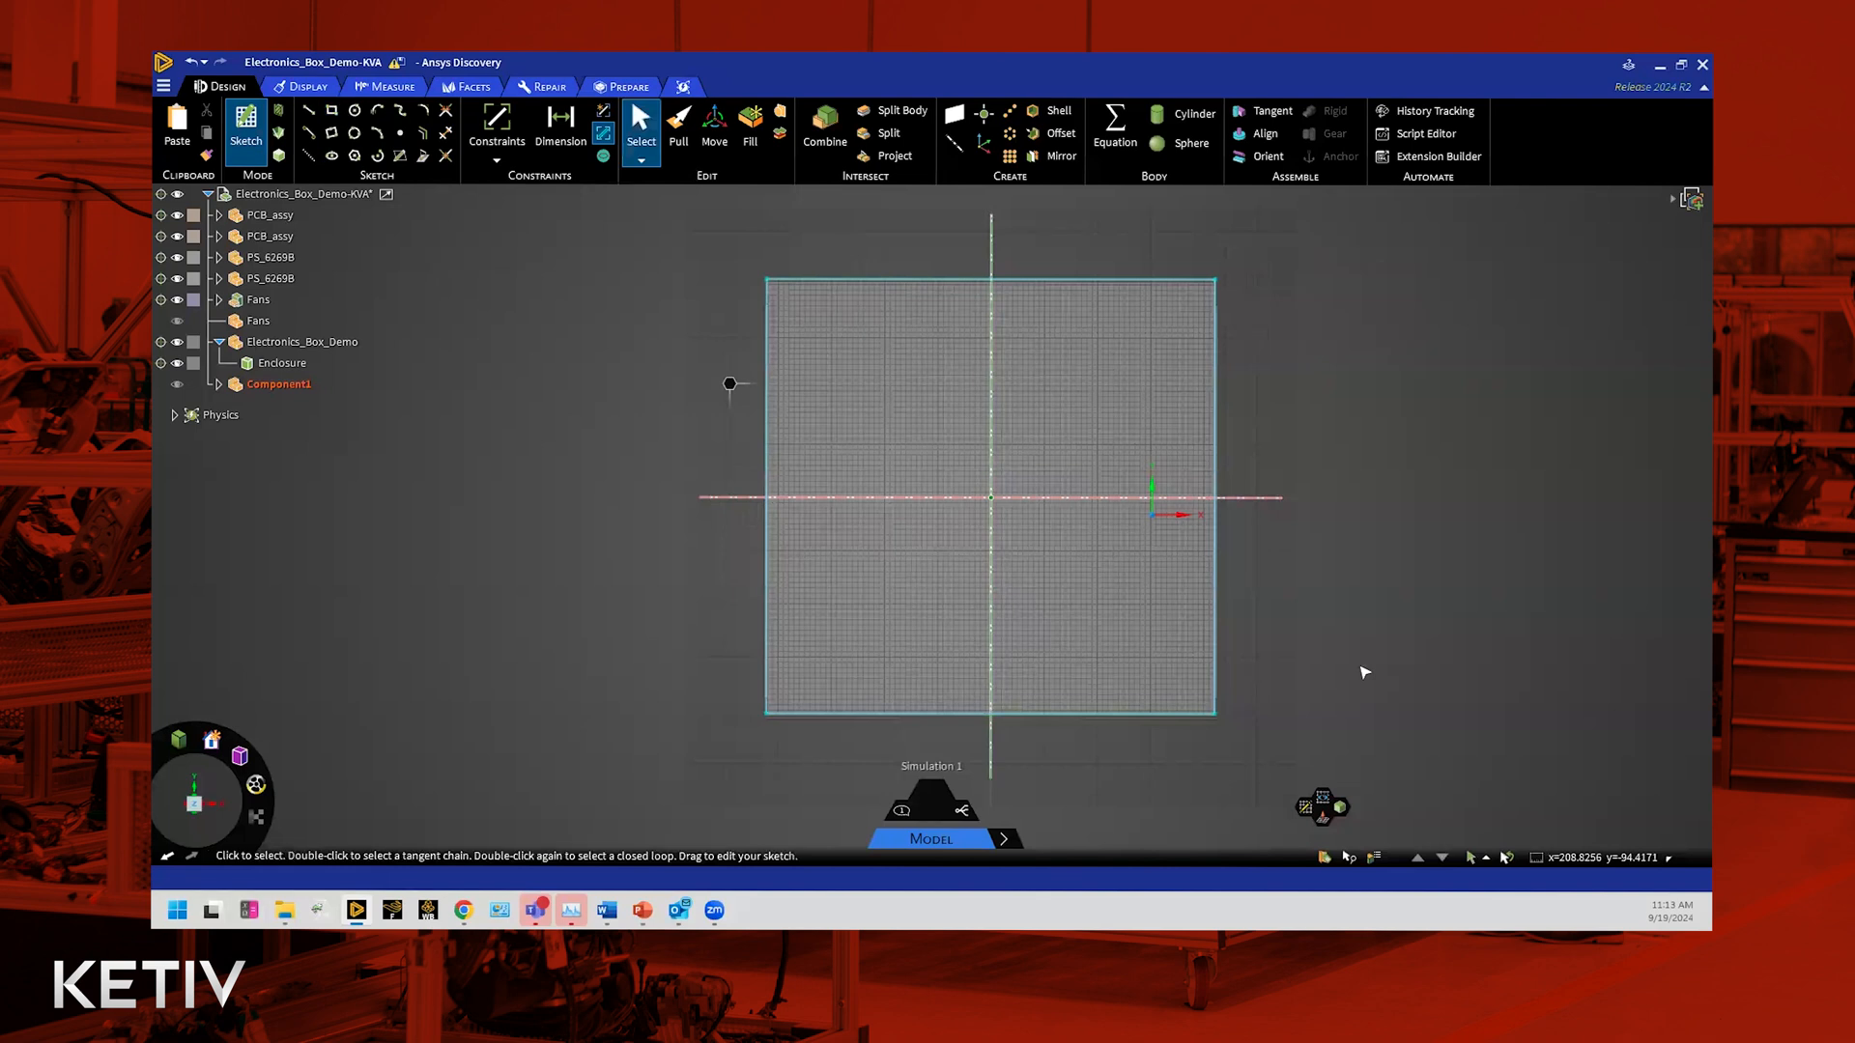
key(Escape)
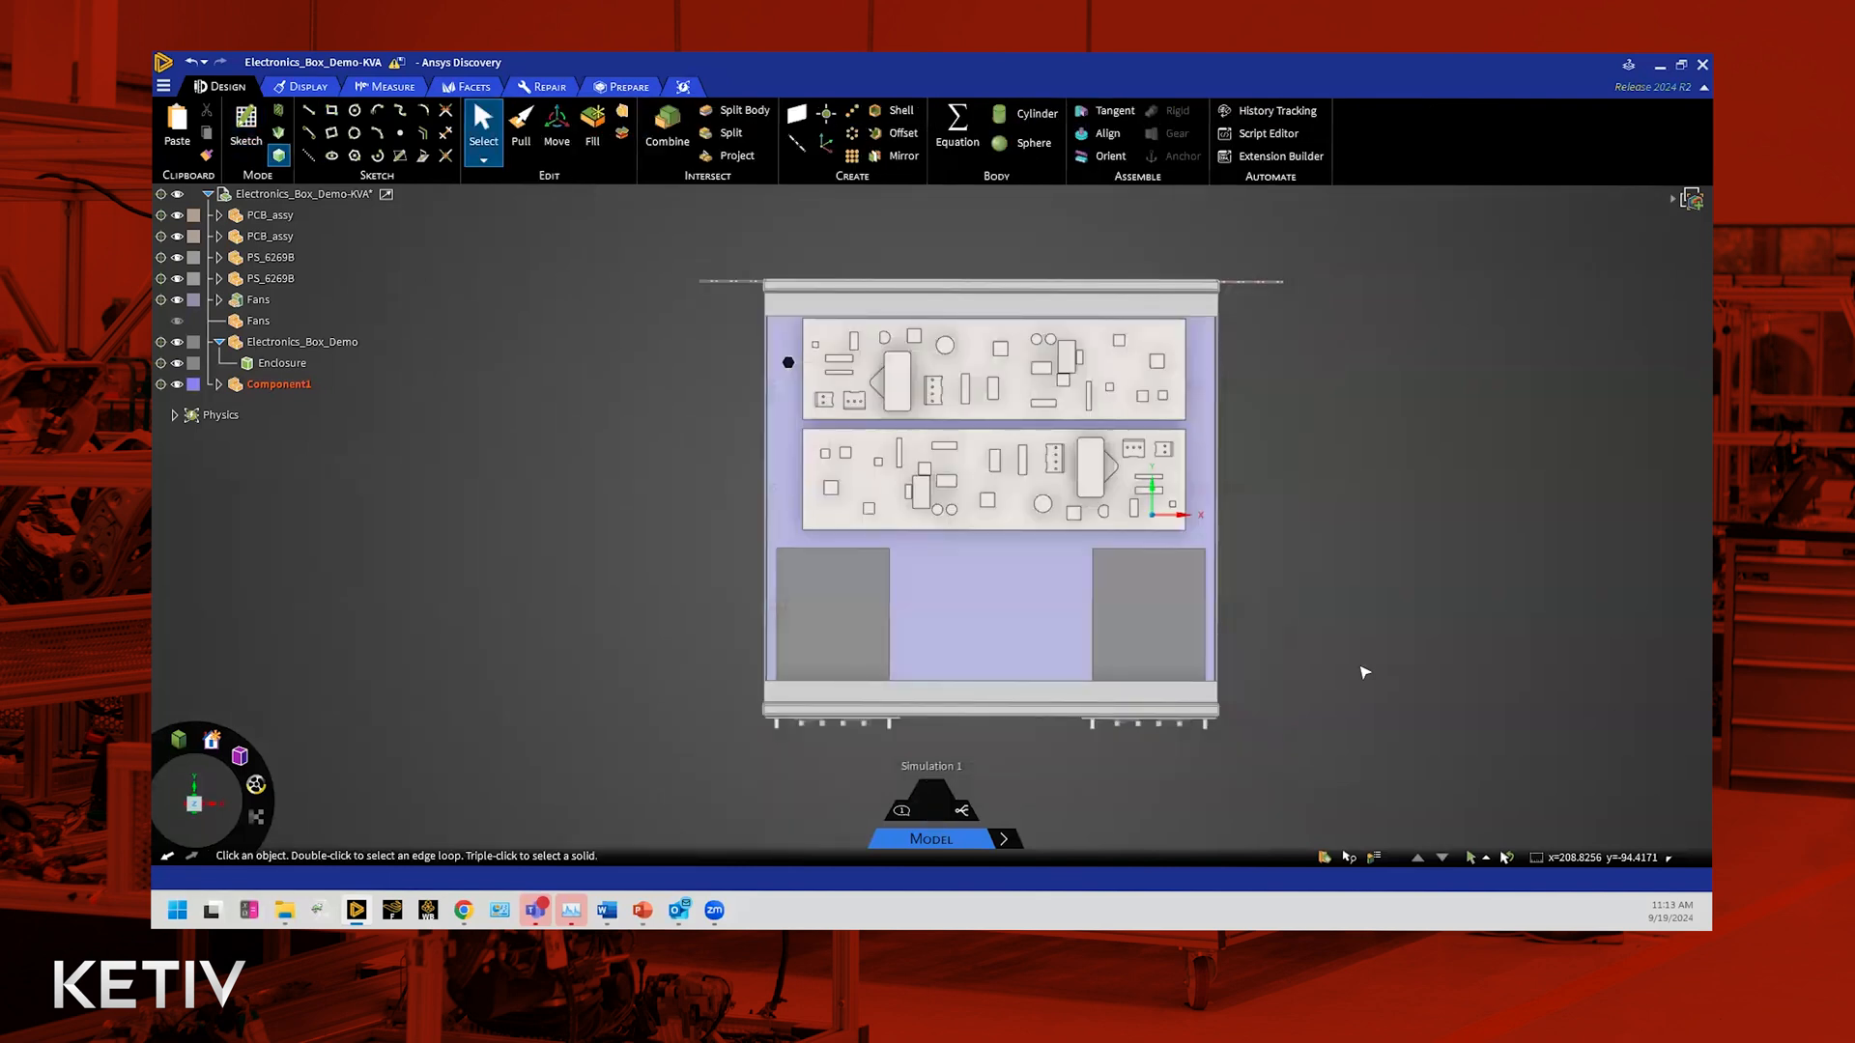
Step: Expand the new component and check the surface body made from the floor rectangle
middle_drag(1376, 635, 1391, 598)
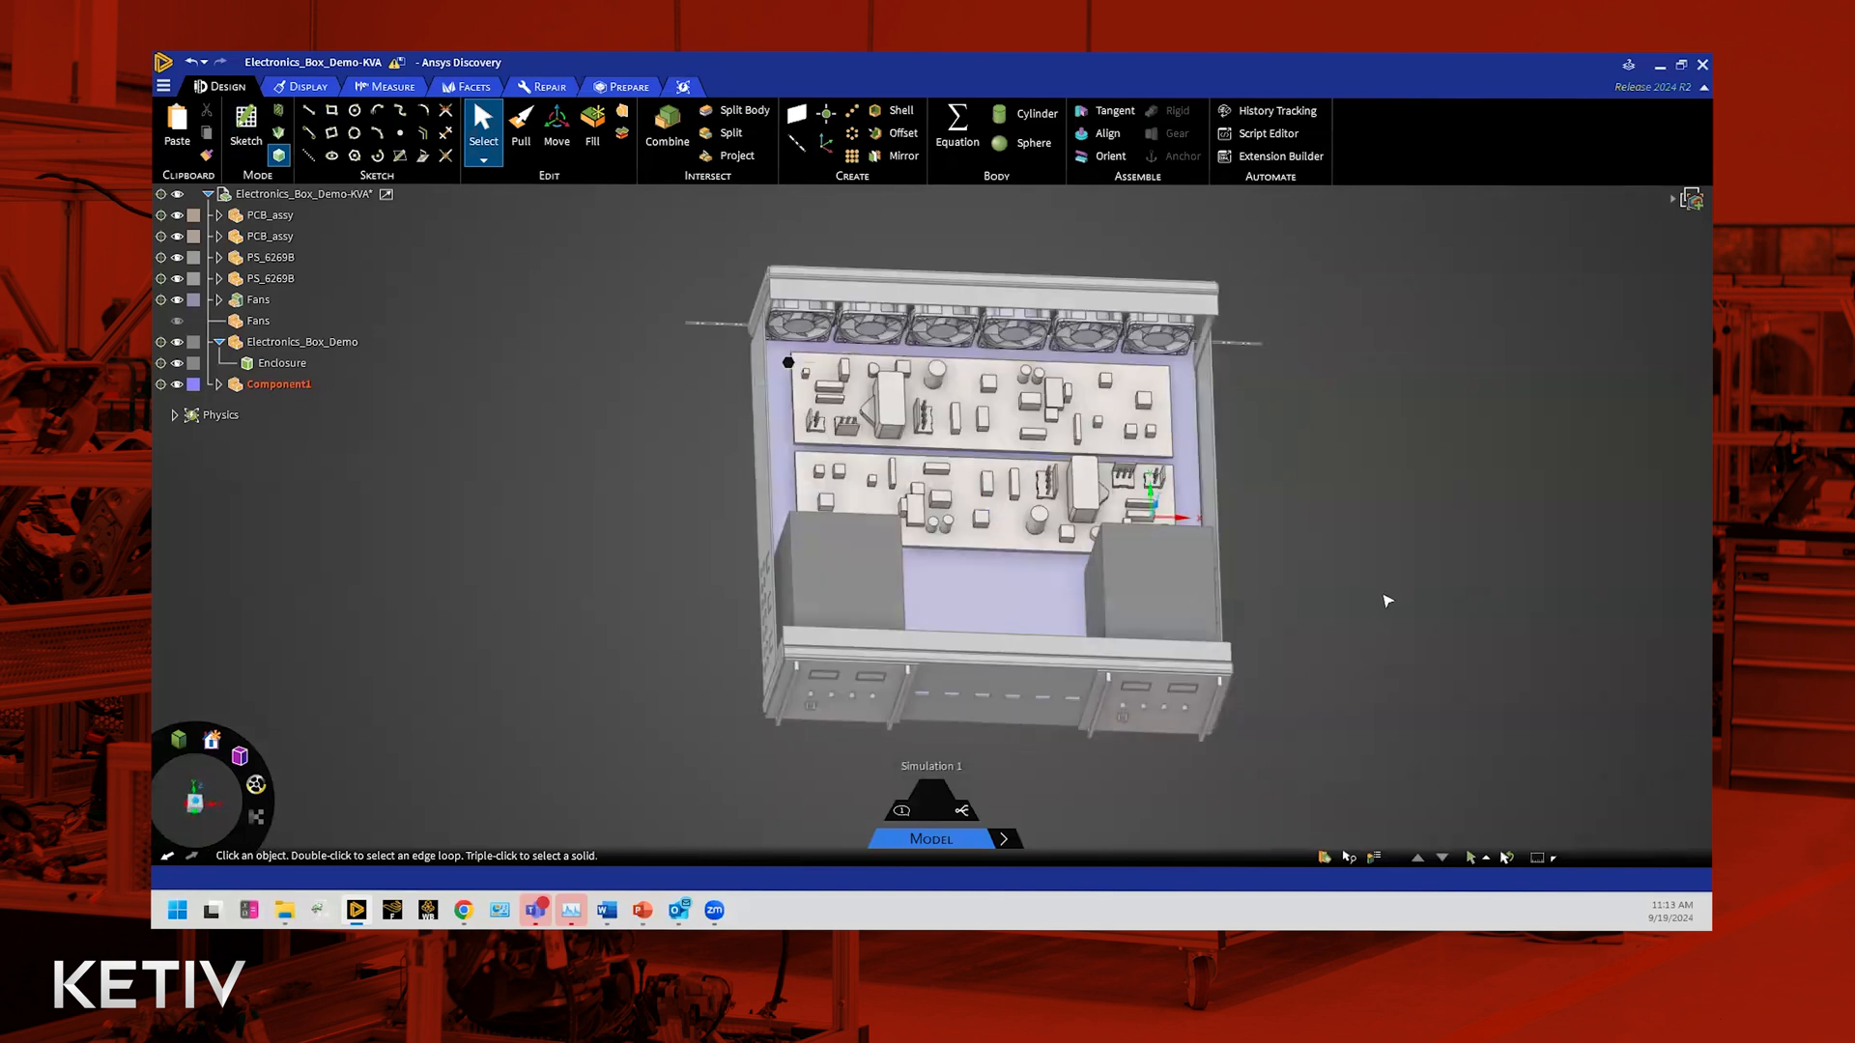
middle_drag(1354, 629, 1333, 630)
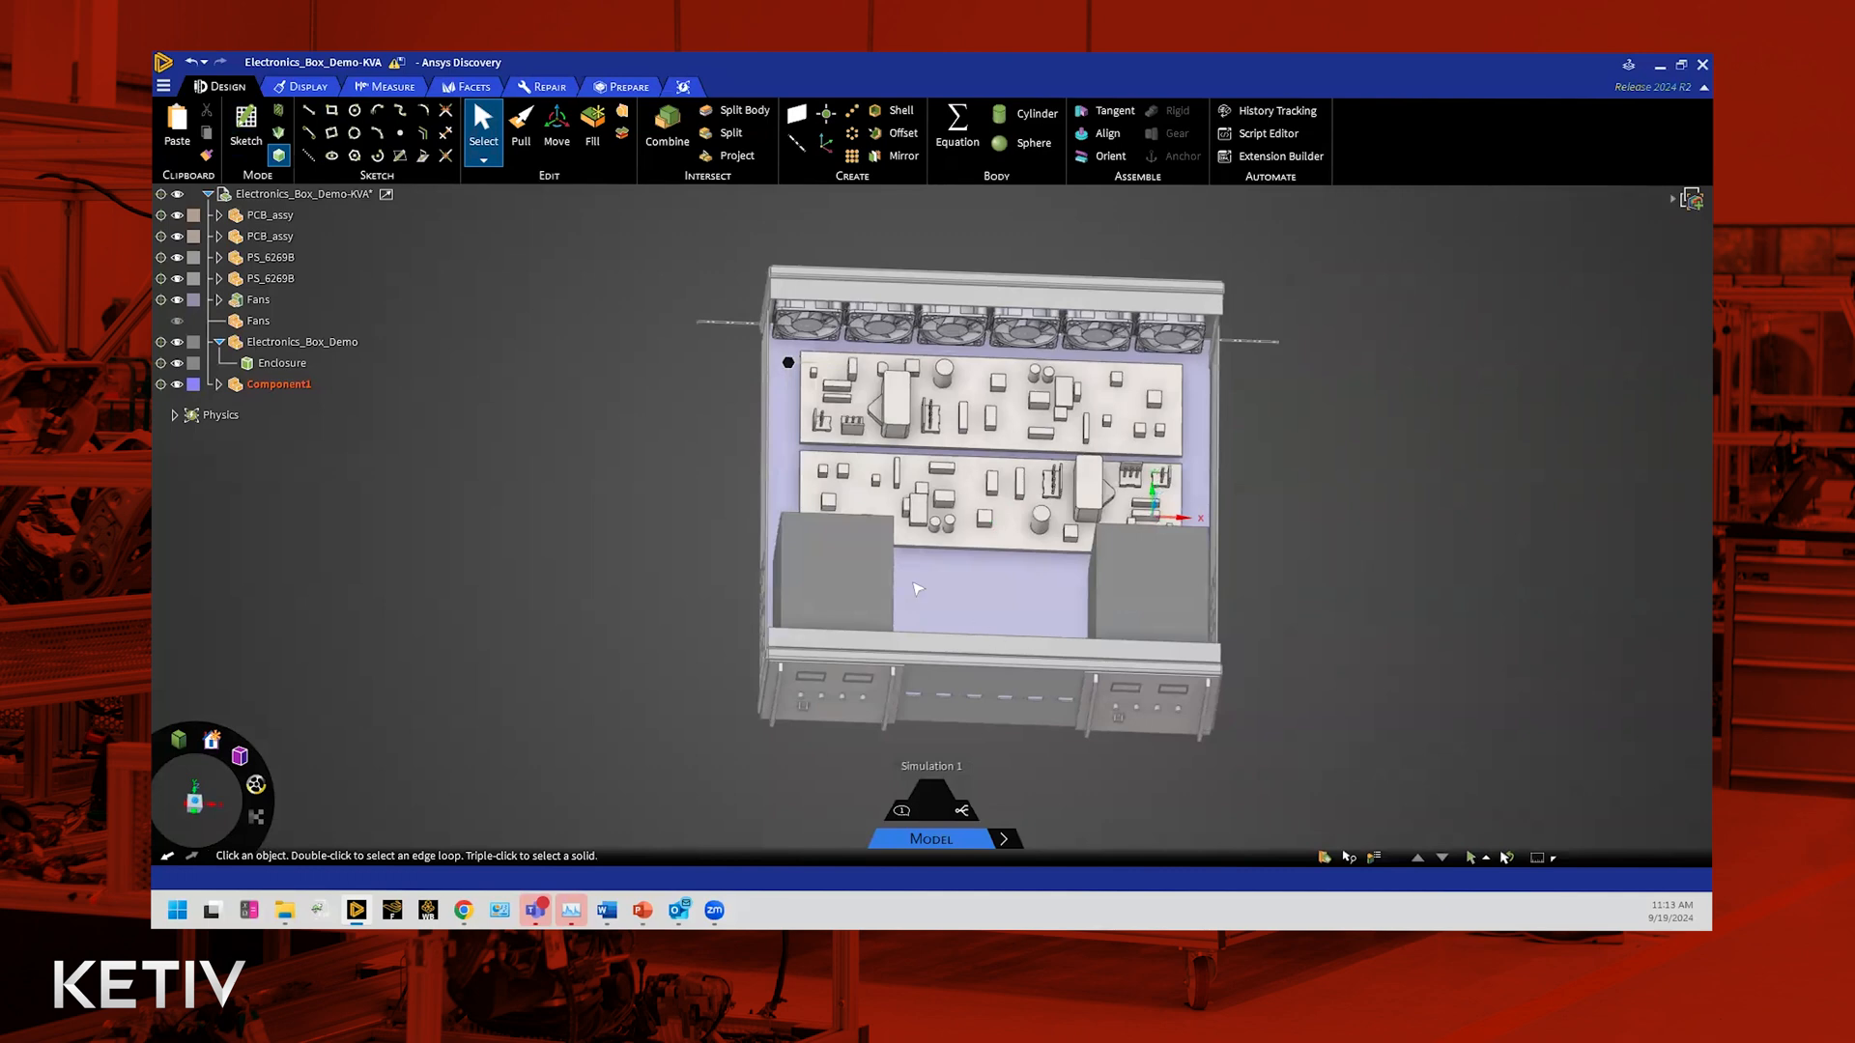
click(221, 385)
click(219, 385)
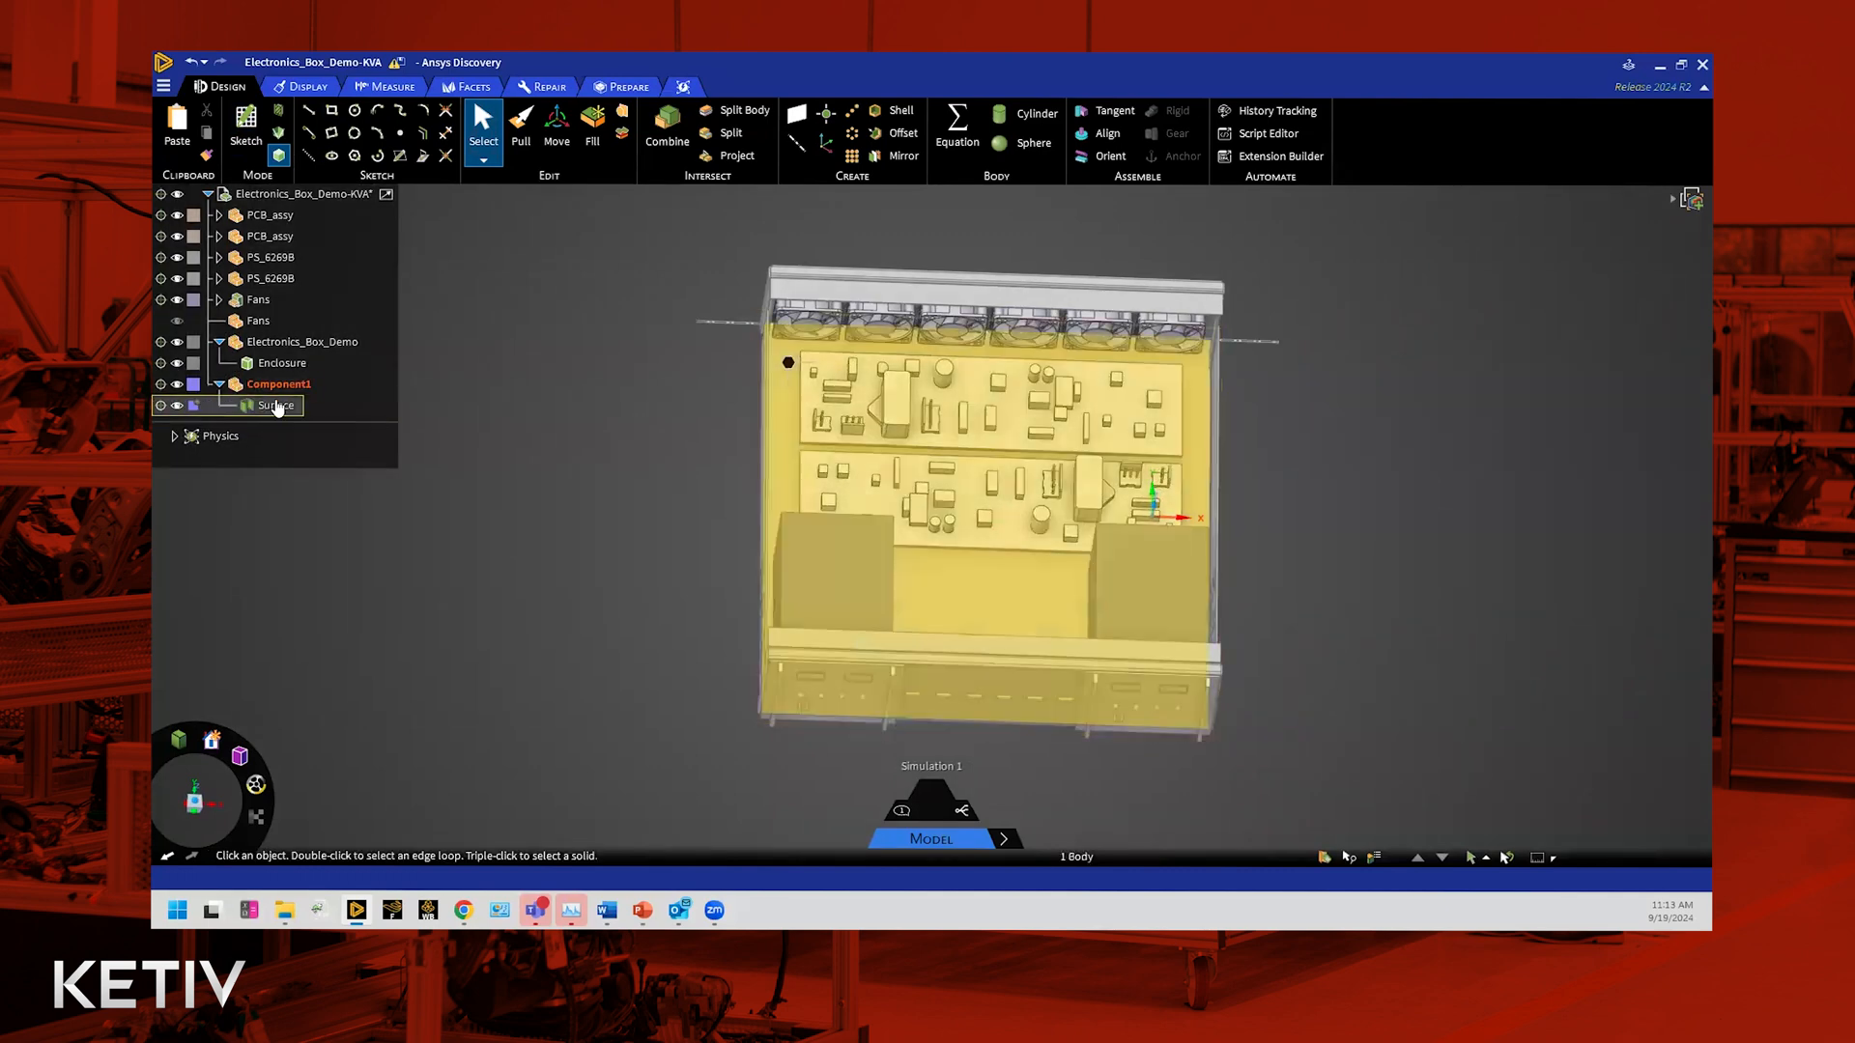
click(512, 575)
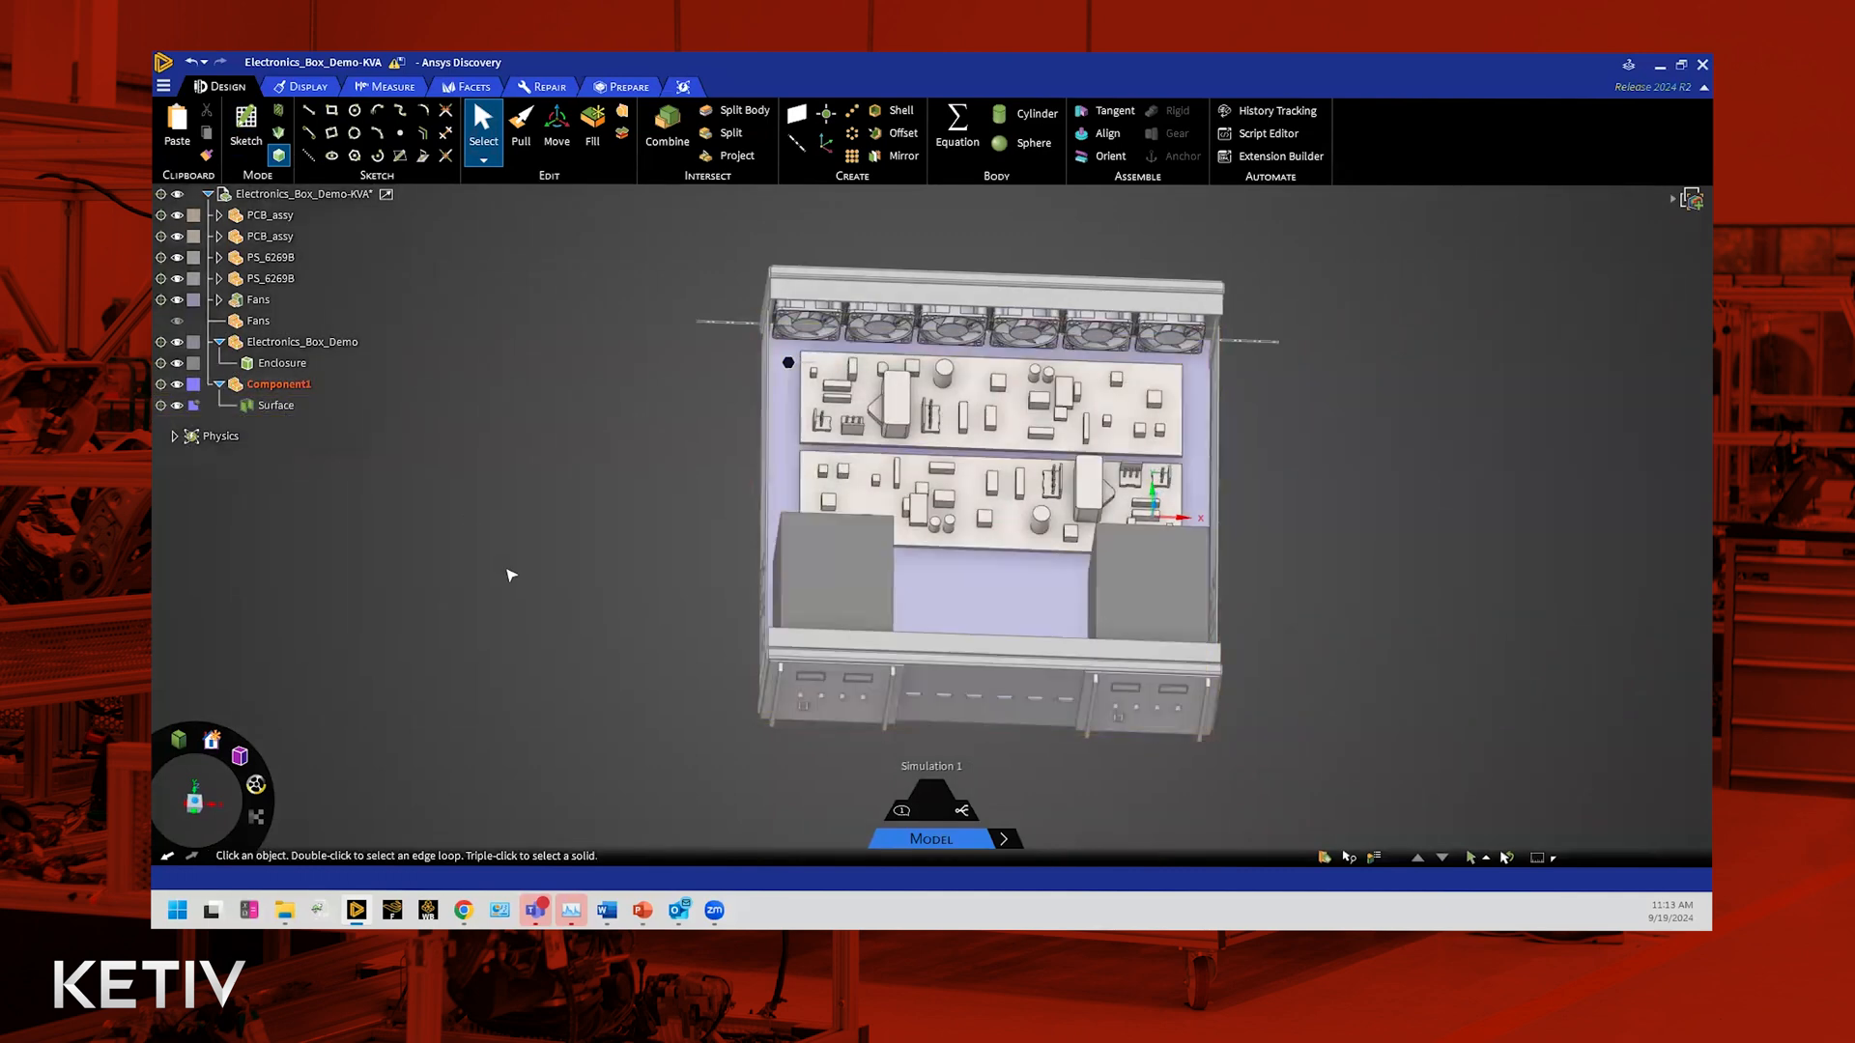
Step: Pull the floor surface up to the enclosure's top edge with the Up To option to form a solid block
scroll(511, 576, down, 4)
mouse_move(1134, 653)
middle_down()
mouse_move(1099, 642)
mouse_move(1138, 647)
middle_up()
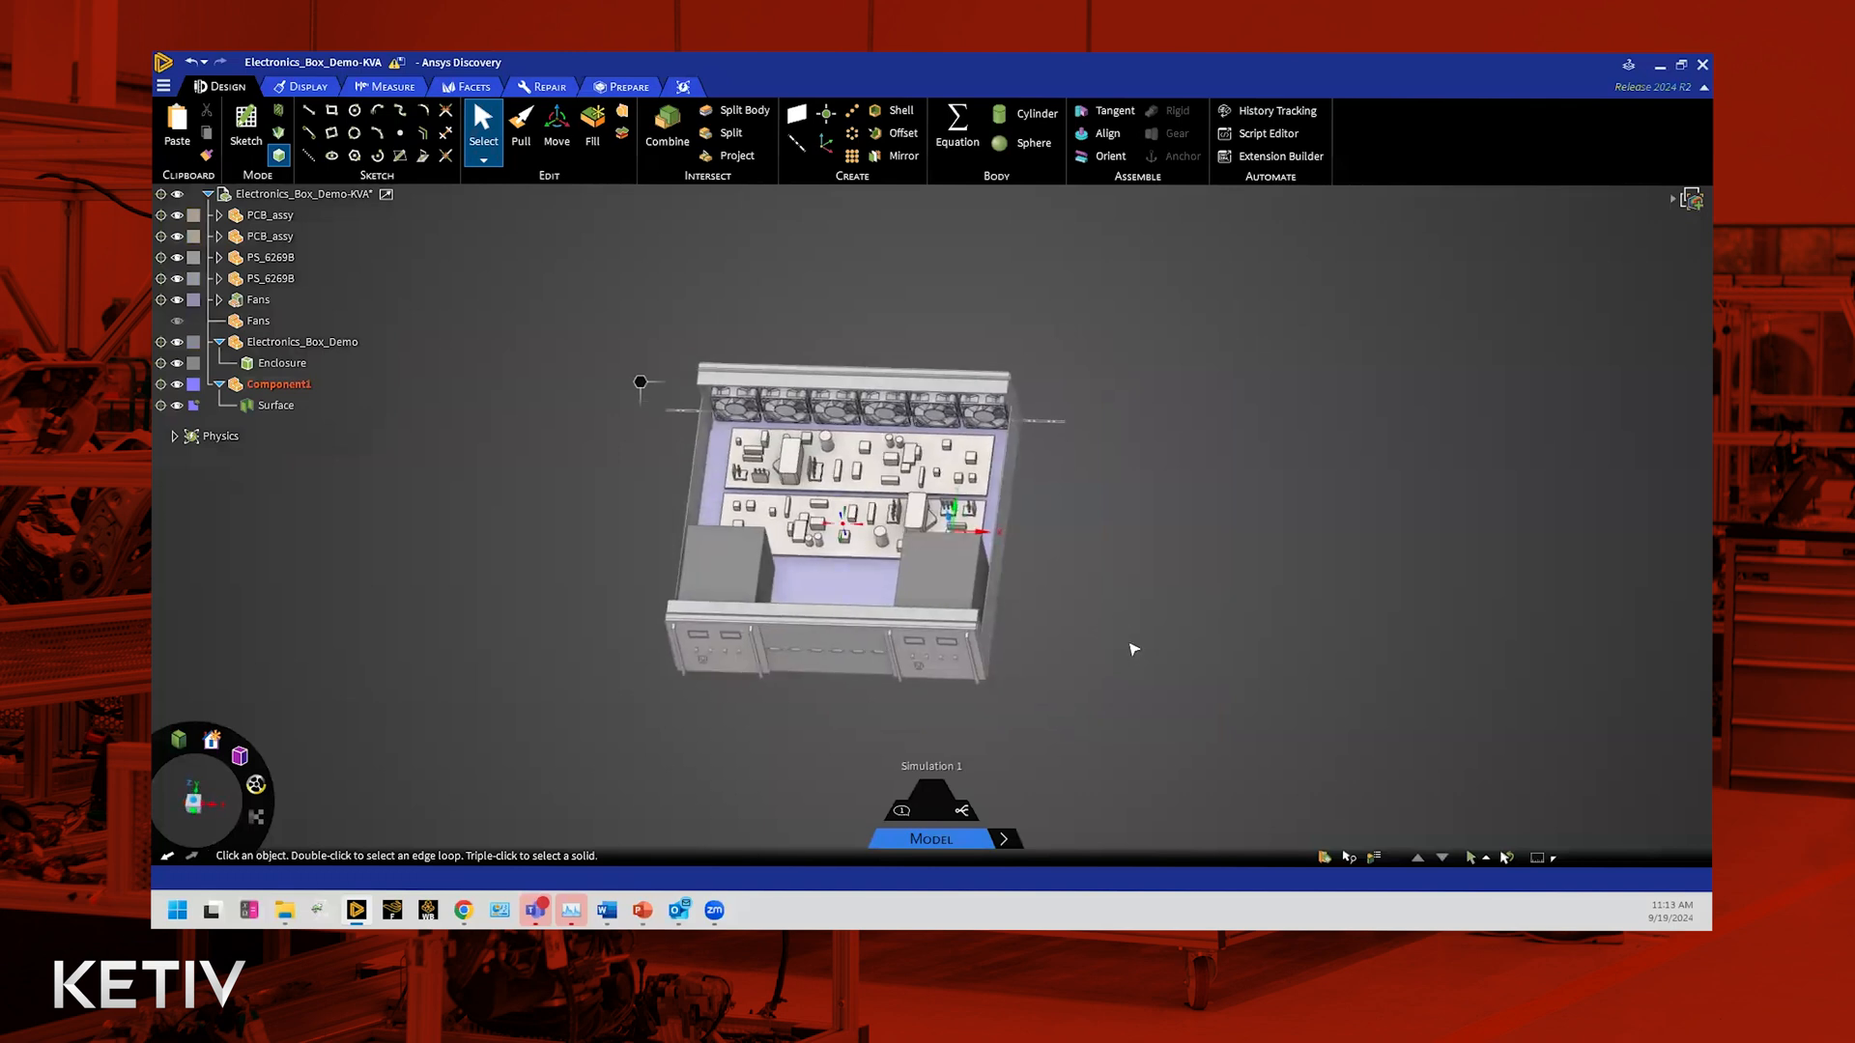
click(520, 129)
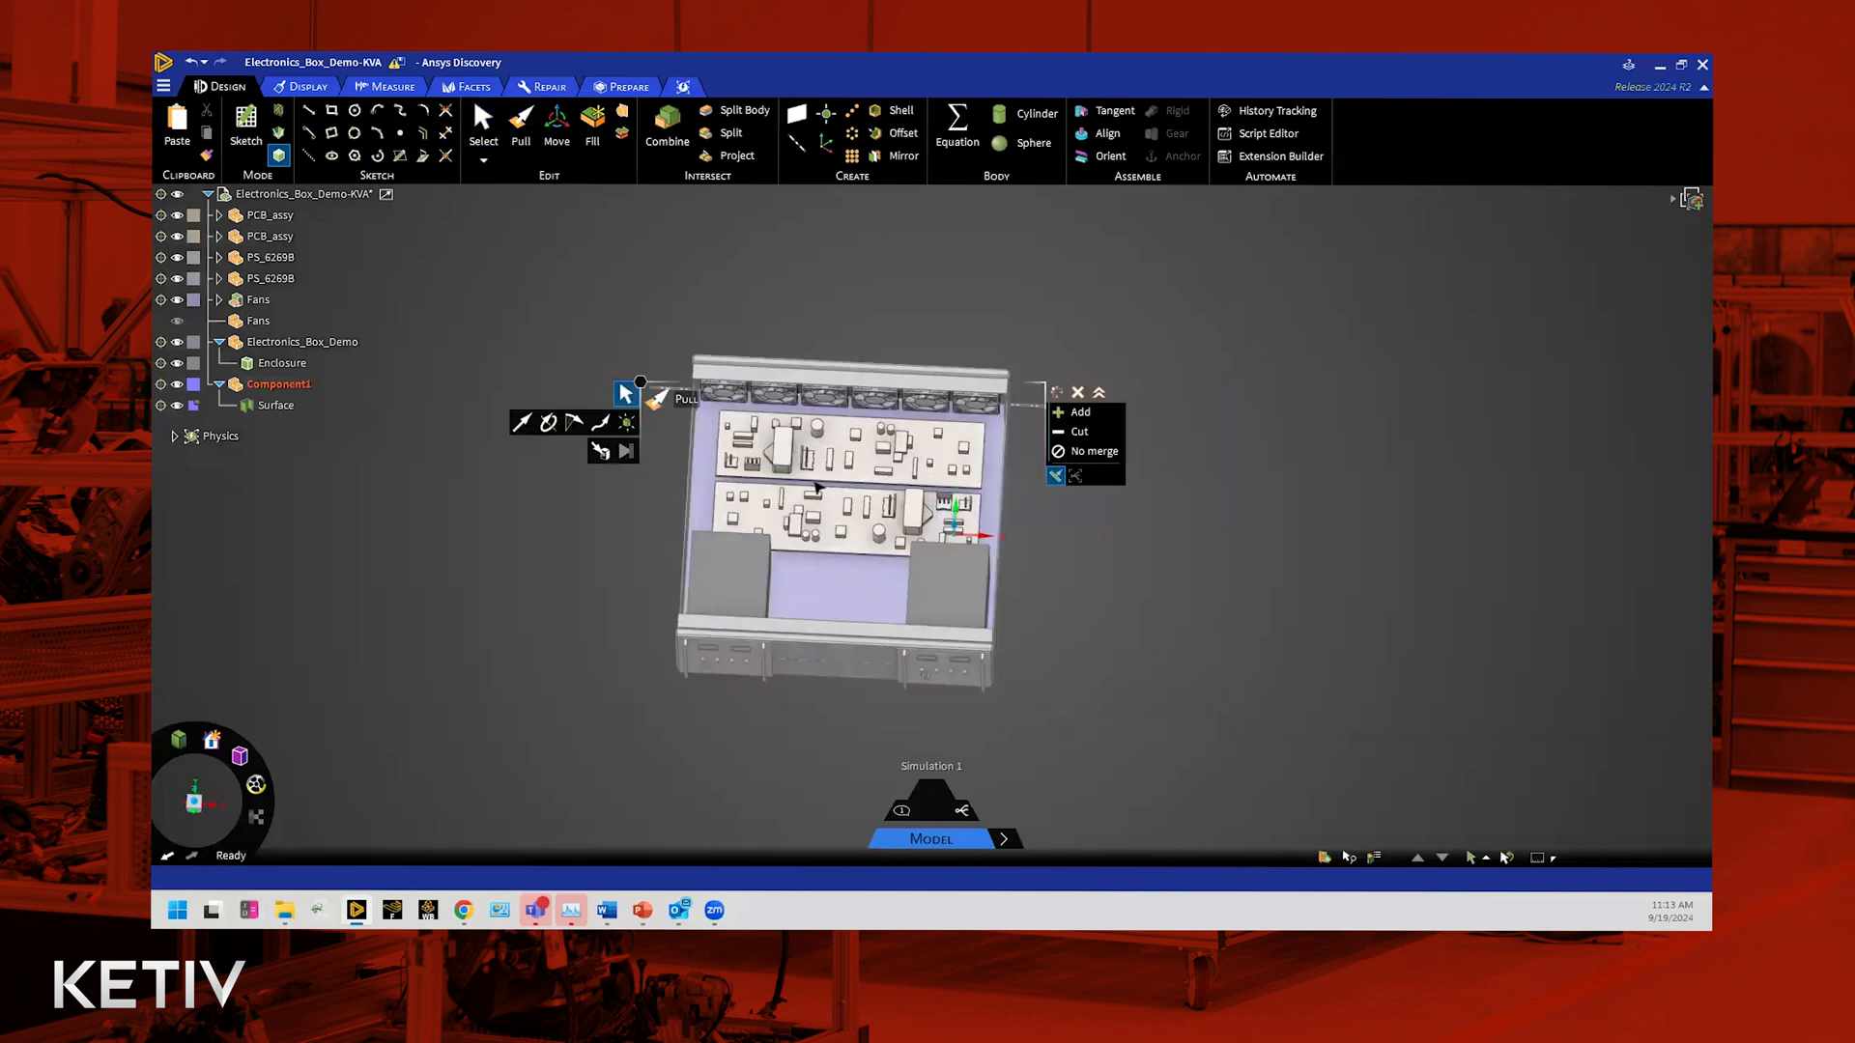
click(829, 576)
middle_drag(1209, 636, 1240, 547)
click(583, 501)
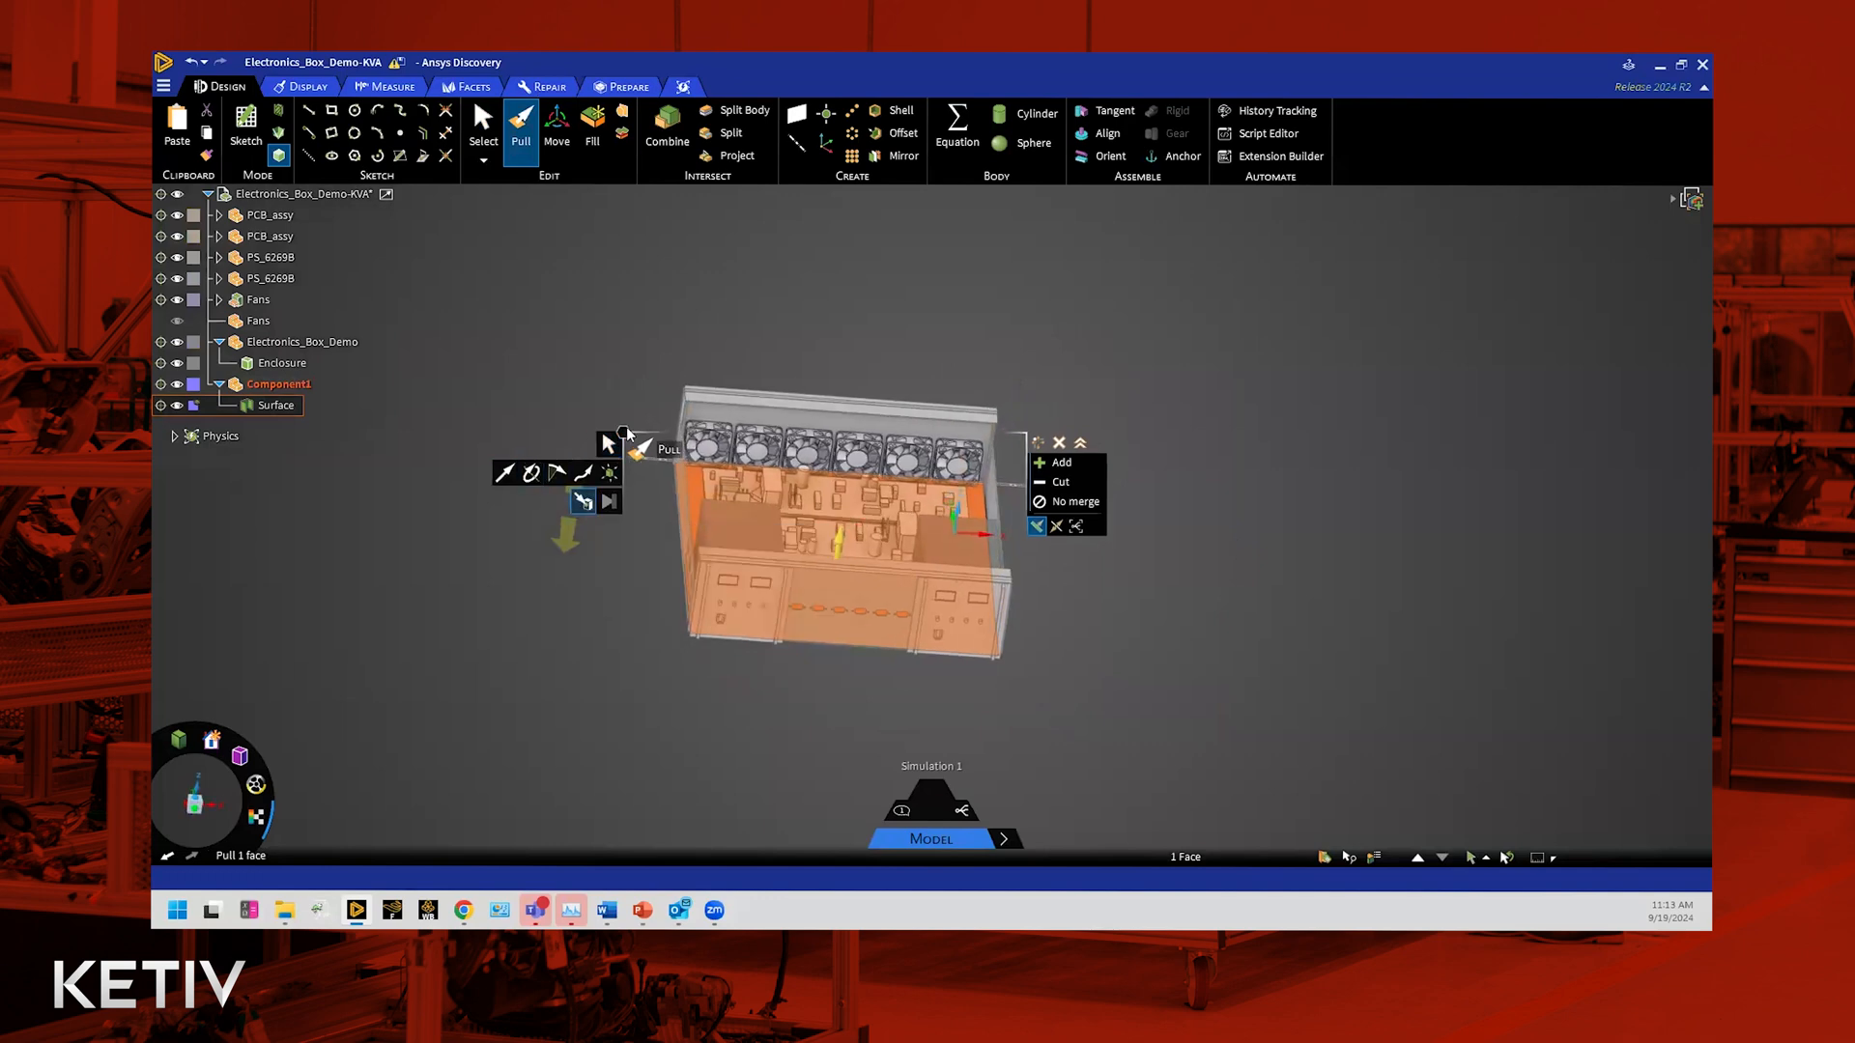
scroll(735, 425, up, 4)
scroll(727, 443, up, 2)
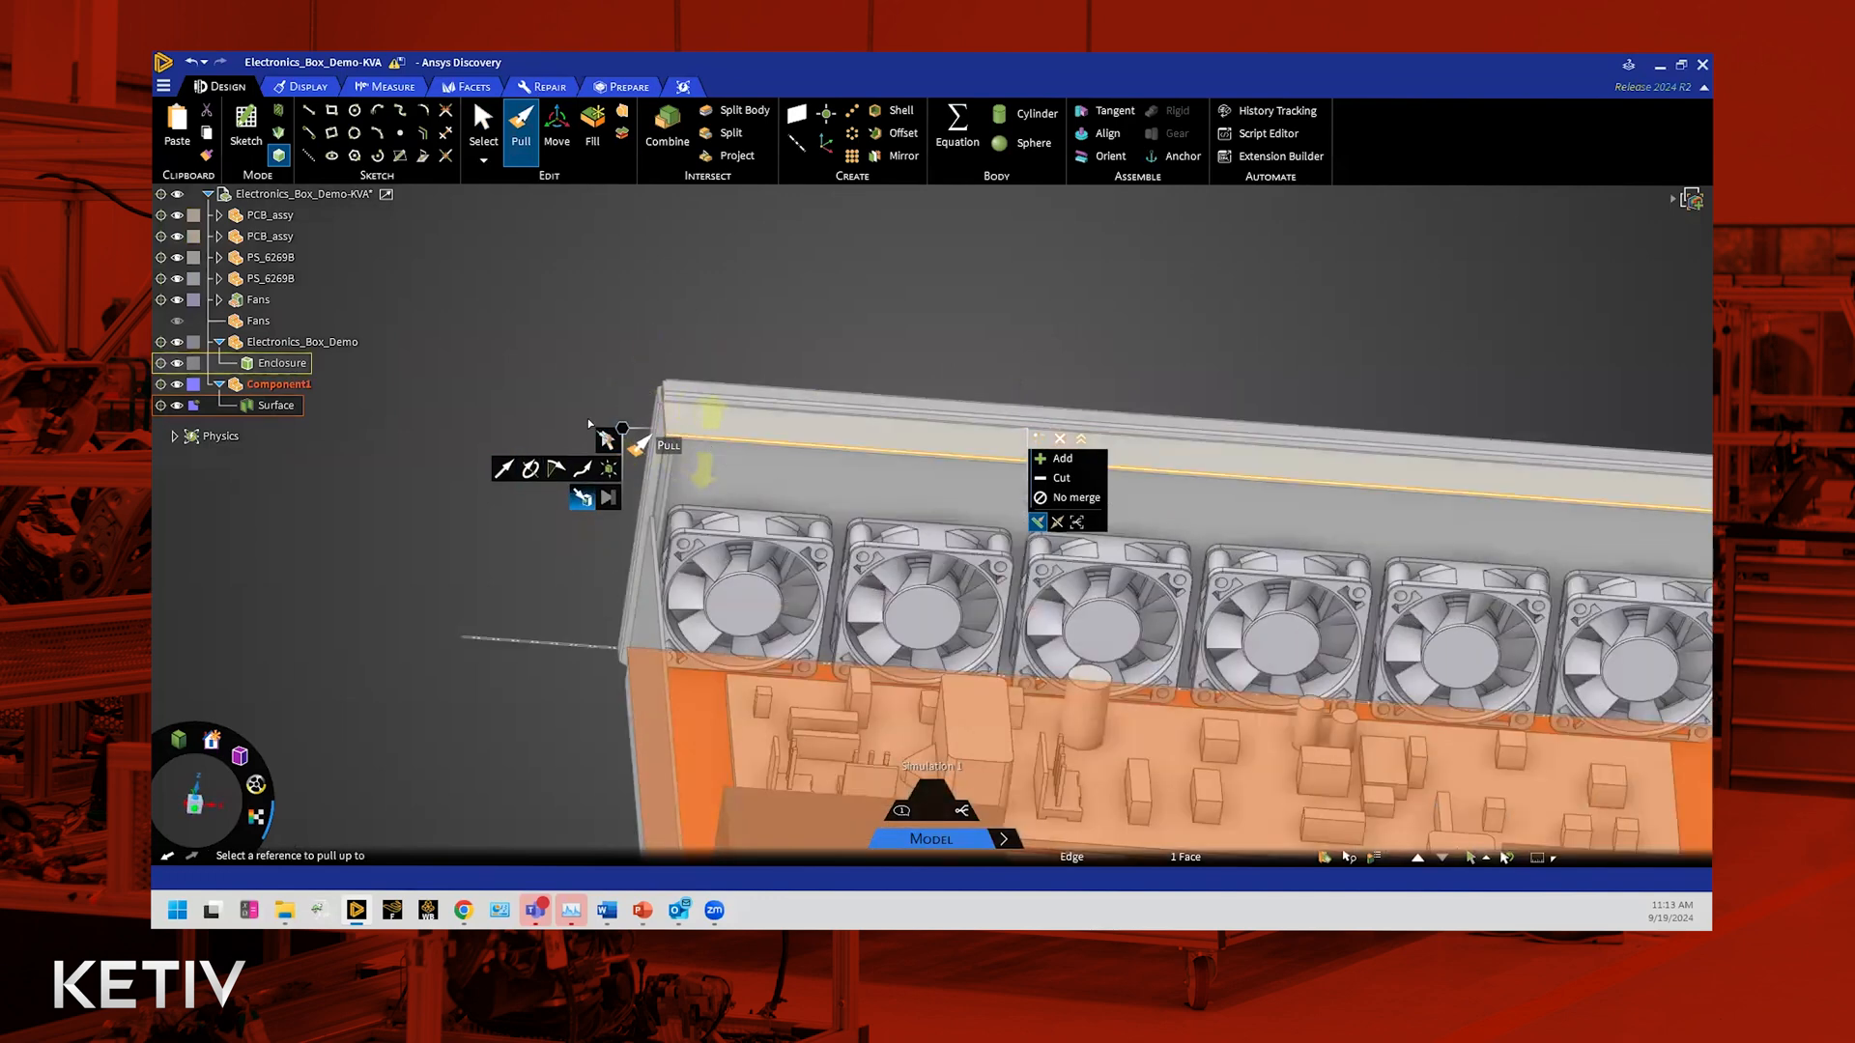
scroll(916, 483, up, 3)
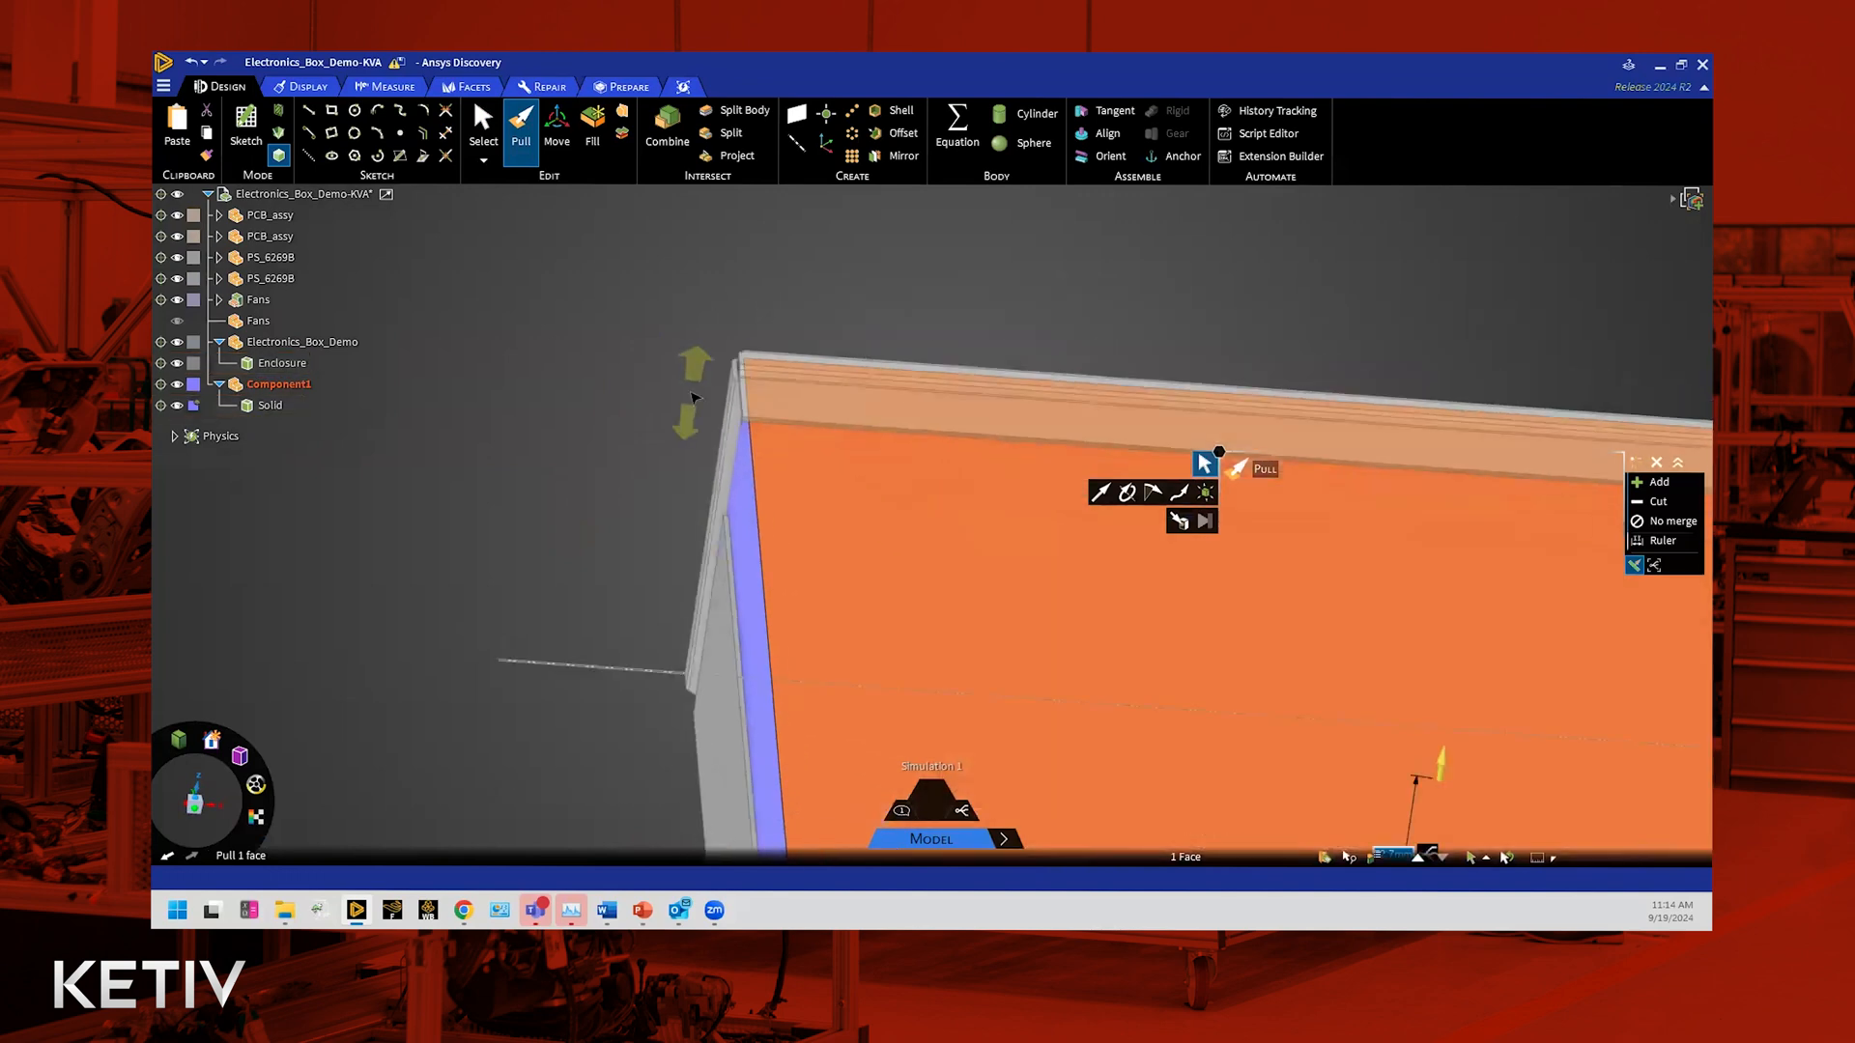
scroll(694, 397, down, 8)
scroll(638, 470, up, 1)
click(573, 579)
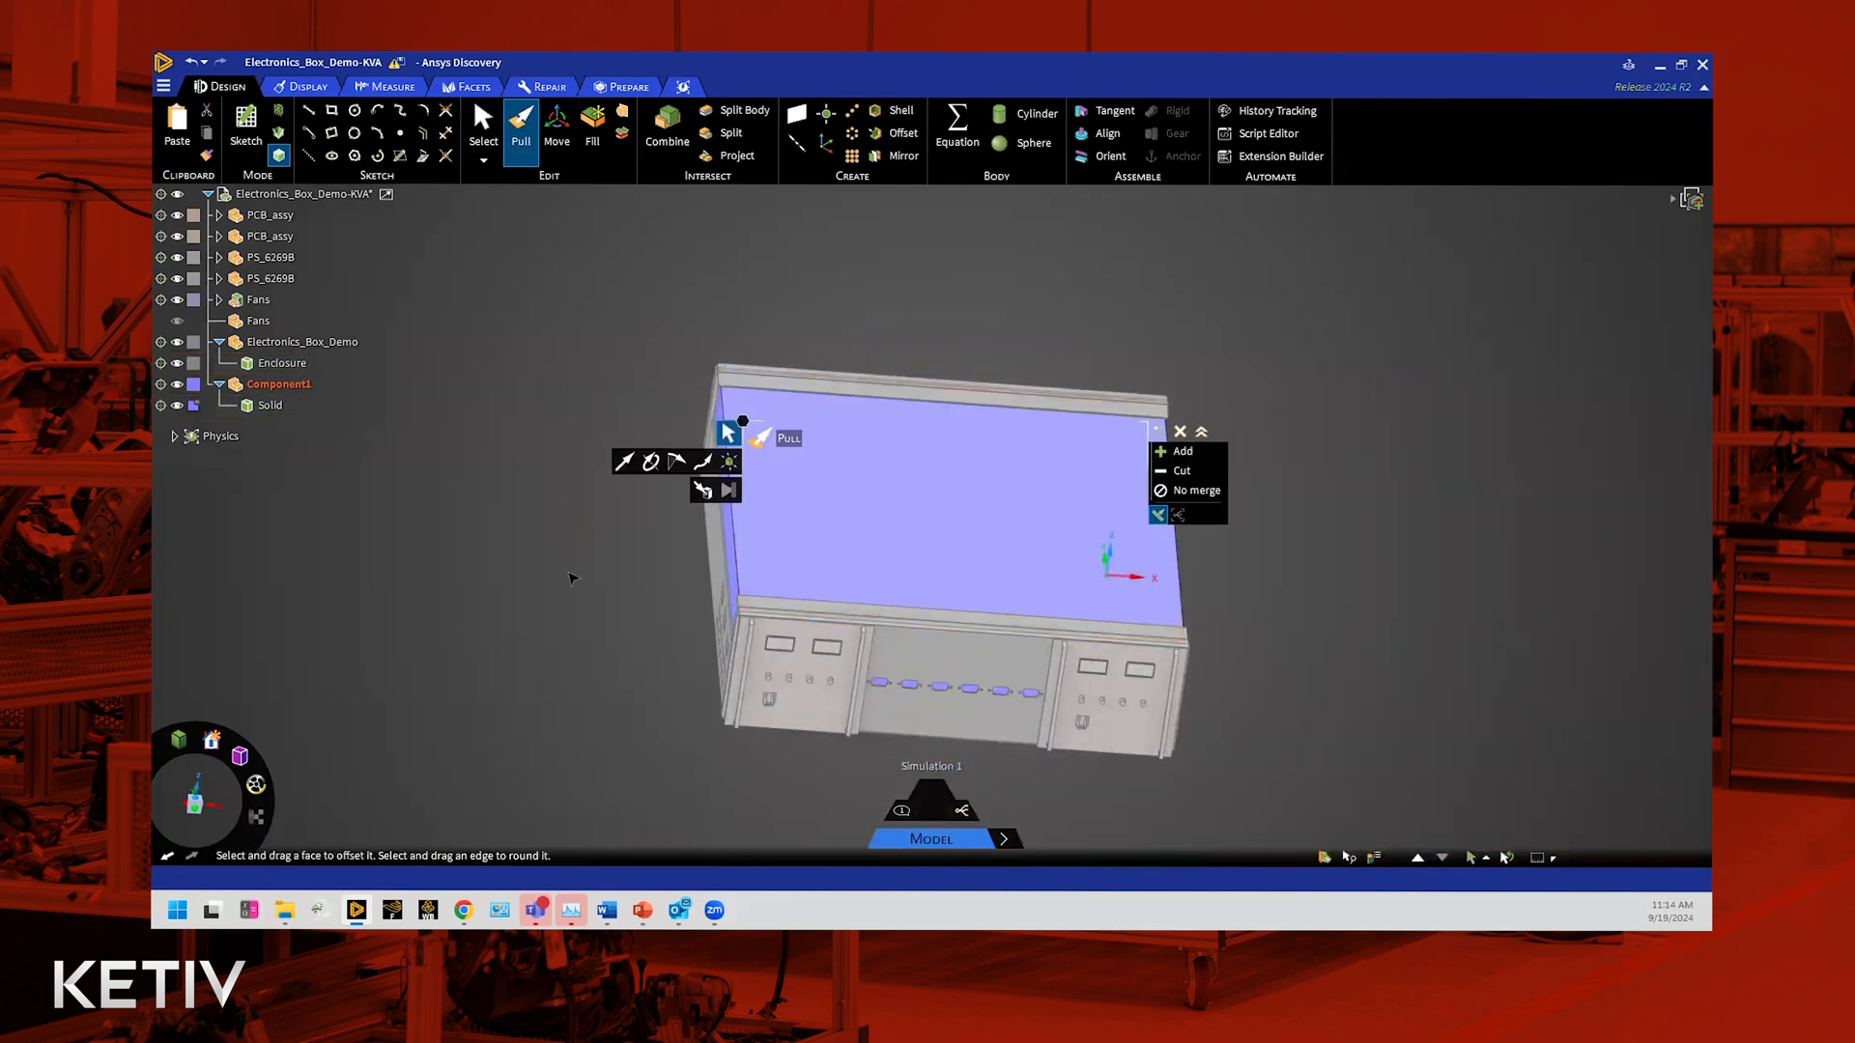
Step: Examine the solid block in Component1 from several angles, checking how it fills the inside of the enclosure
key(s)
middle_drag(492, 559, 1131, 650)
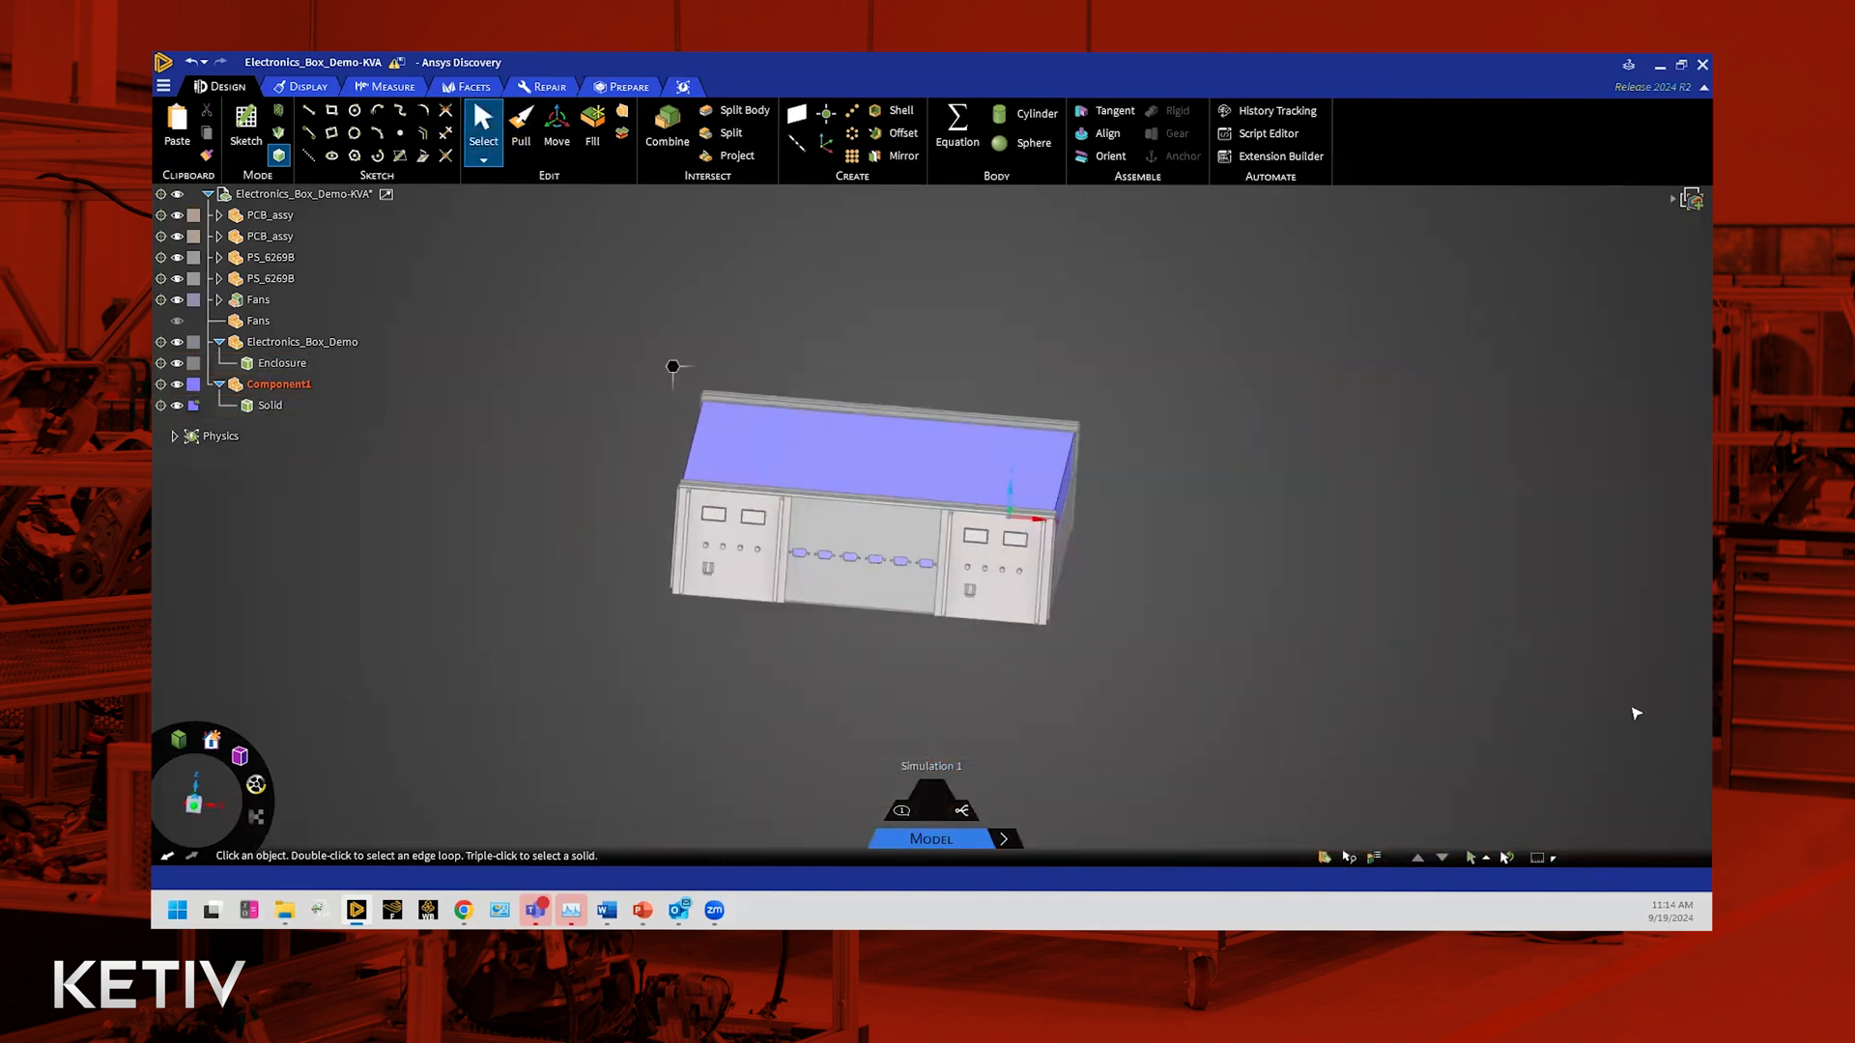
middle_drag(1516, 670, 1292, 513)
scroll(1242, 638, down, 3)
scroll(1242, 640, up, 2)
middle_drag(1243, 640, 1259, 675)
click(271, 409)
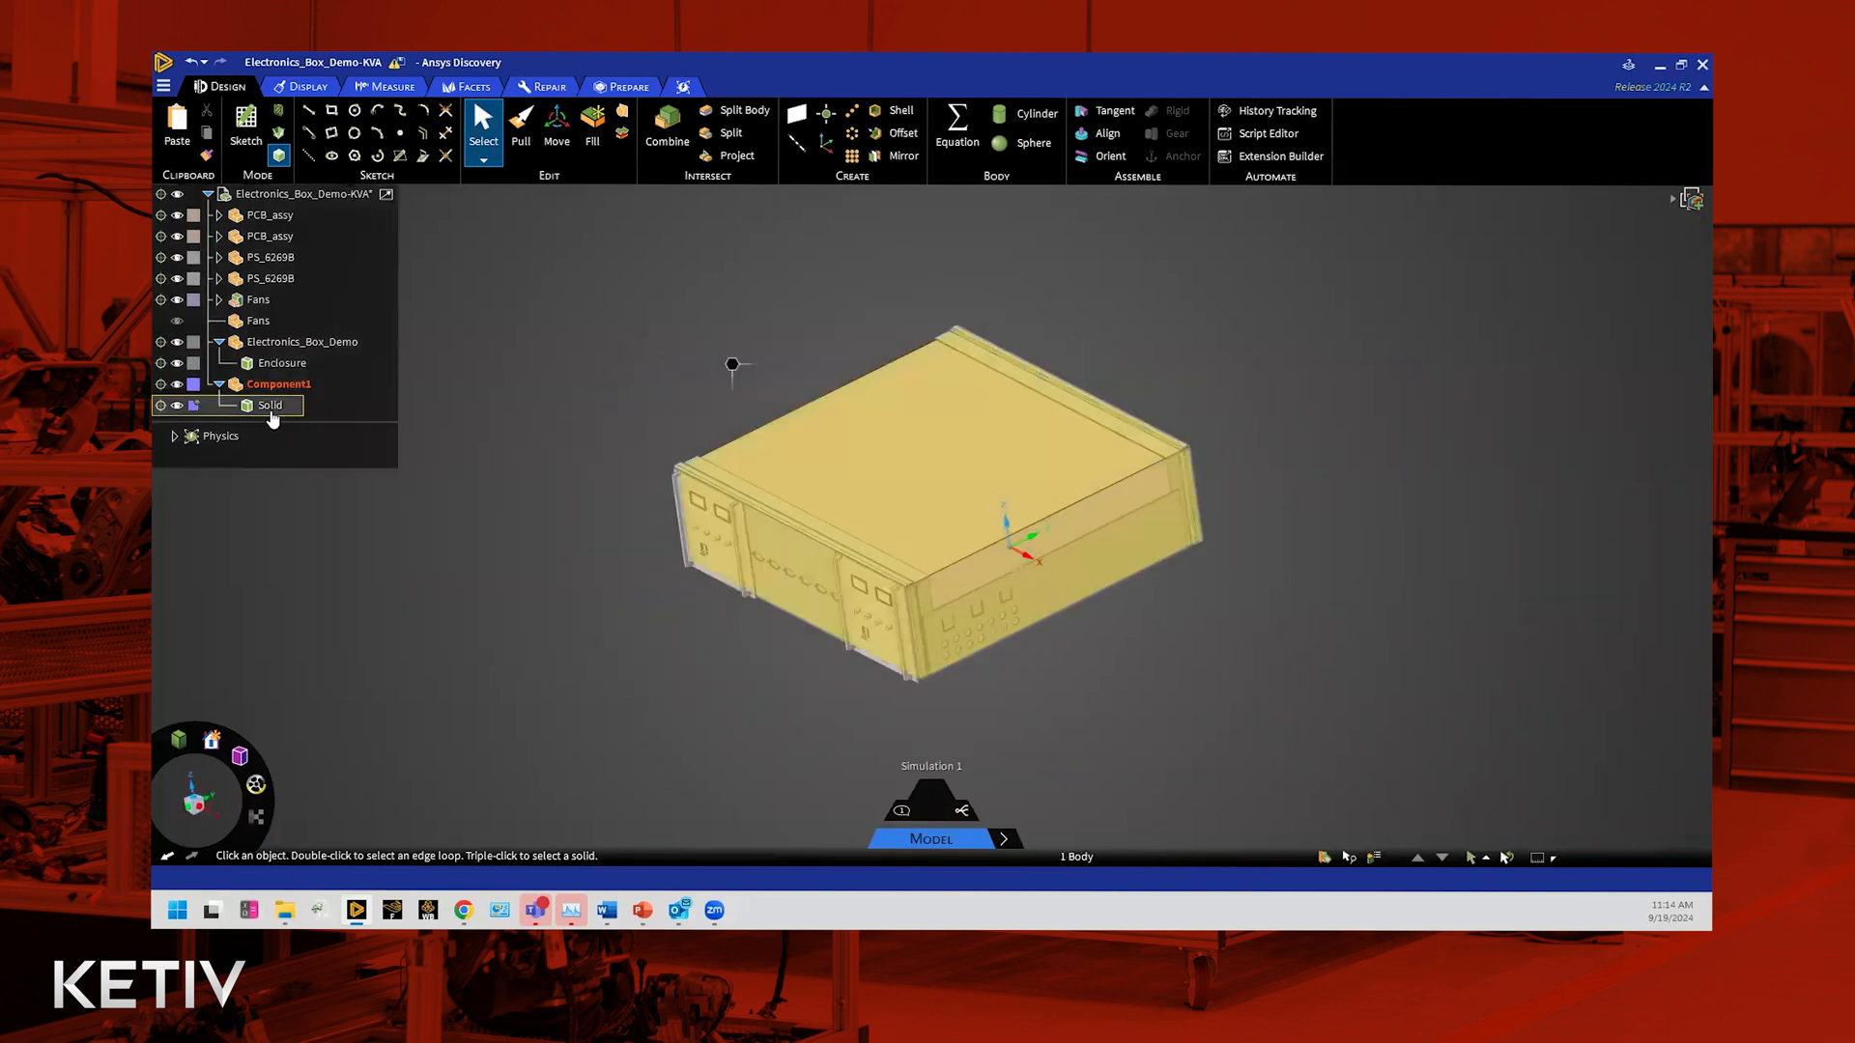
click(1402, 707)
scroll(1295, 580, up, 5)
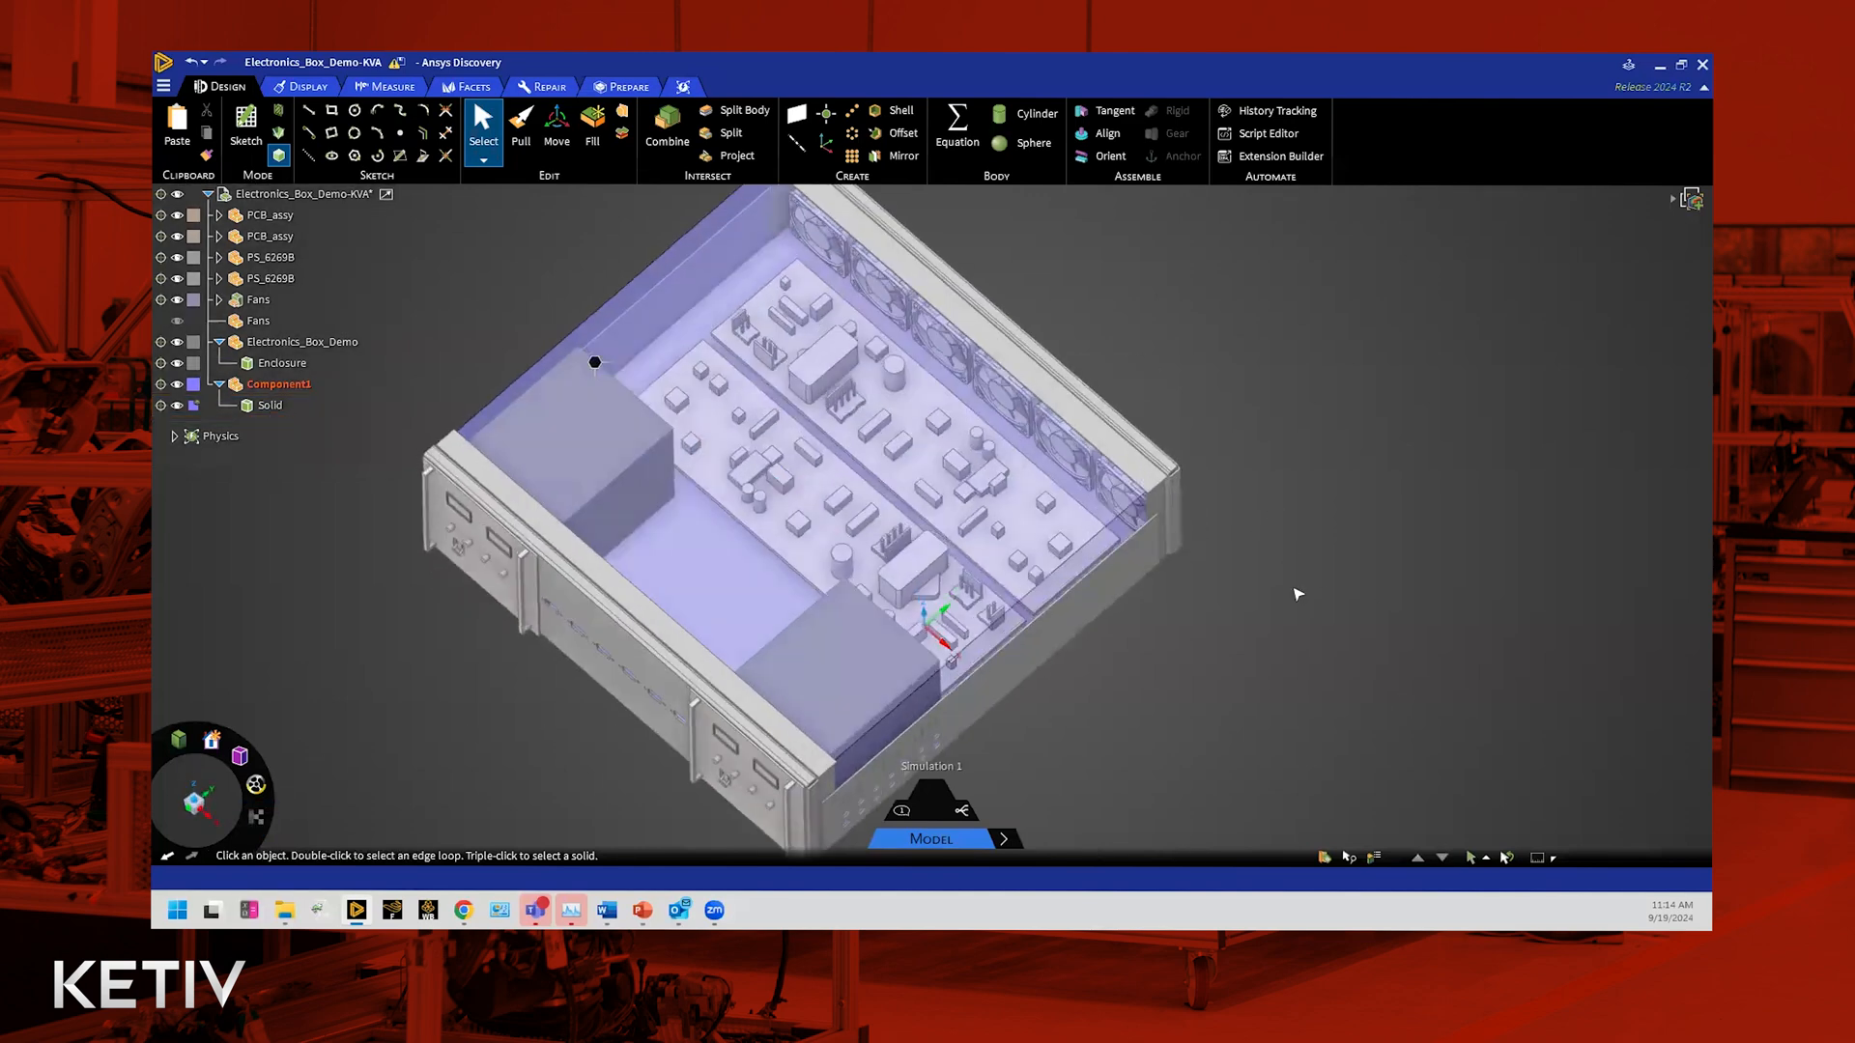
middle_drag(1333, 533, 1406, 508)
scroll(1333, 605, down, 4)
scroll(1332, 605, up, 2)
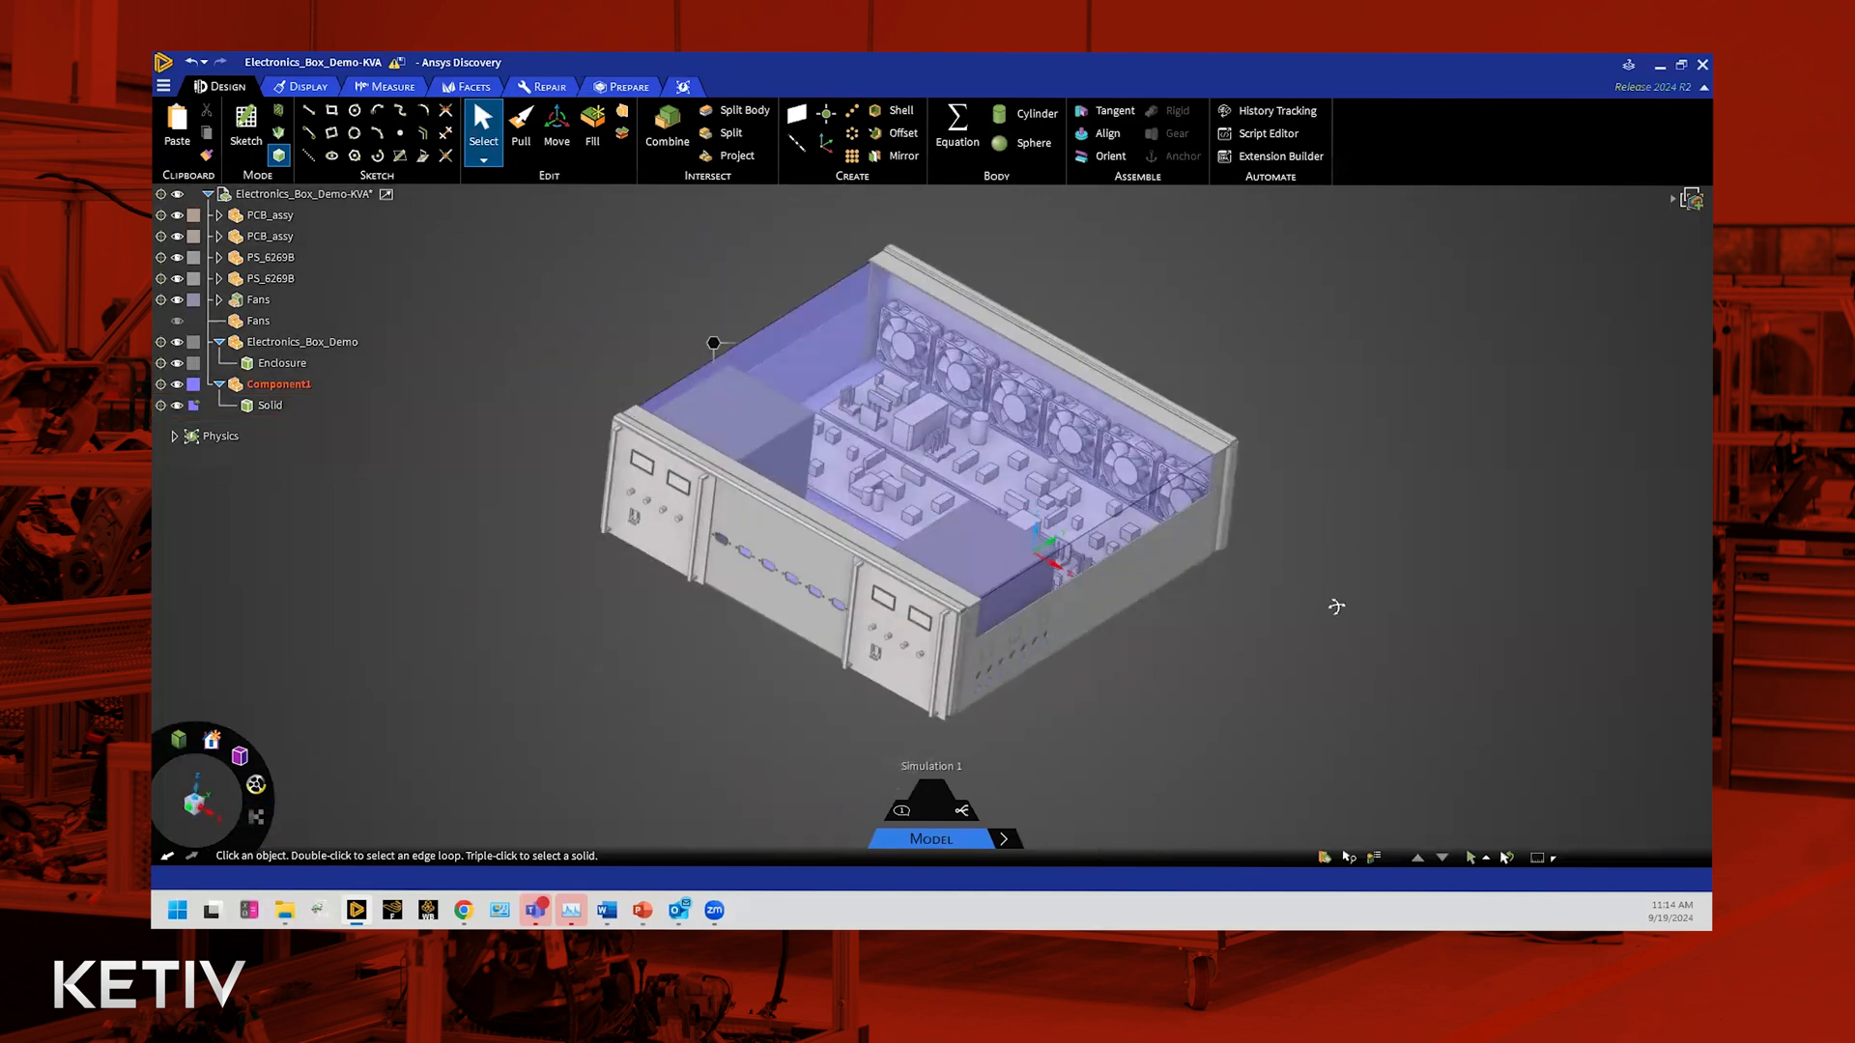
middle_drag(1336, 606, 1333, 577)
click(874, 300)
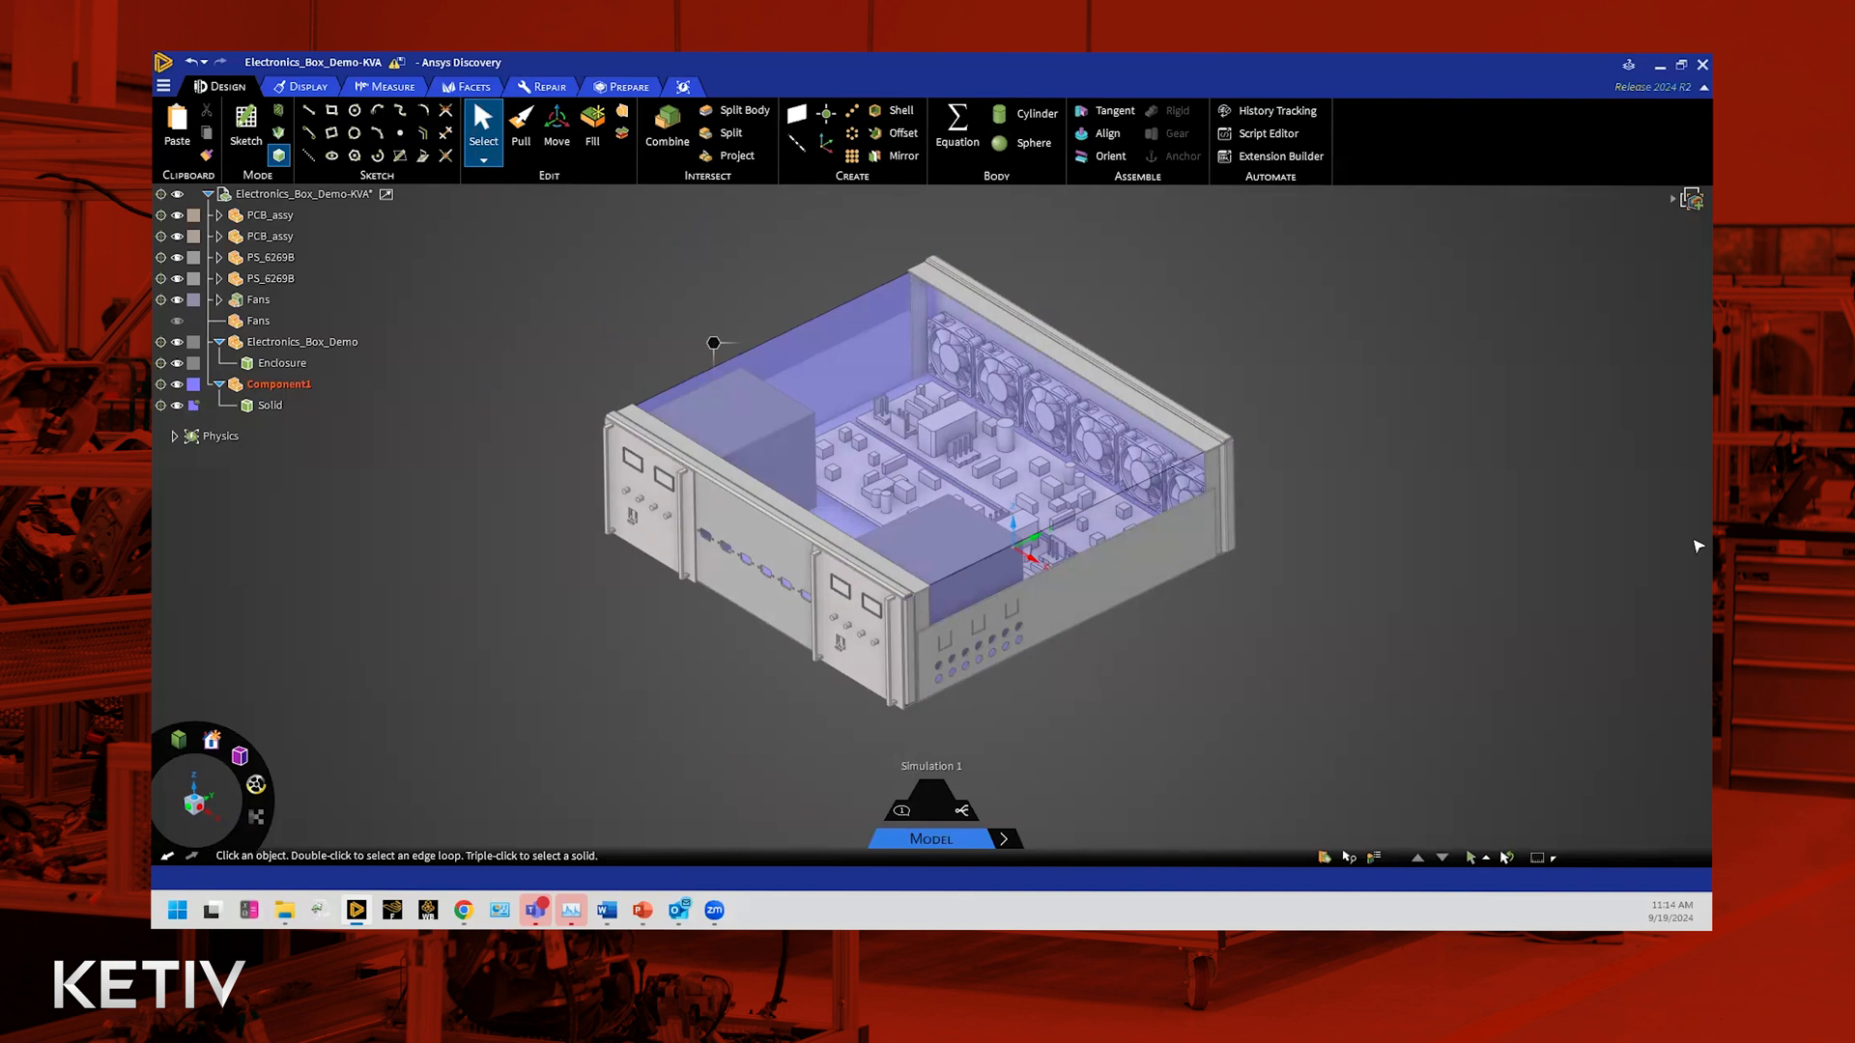
Step: Hide the Electronics_Box_Demo component that contains the enclosure
click(177, 343)
scroll(1221, 577, up, 1)
middle_drag(1220, 577, 1231, 624)
scroll(1231, 624, down, 2)
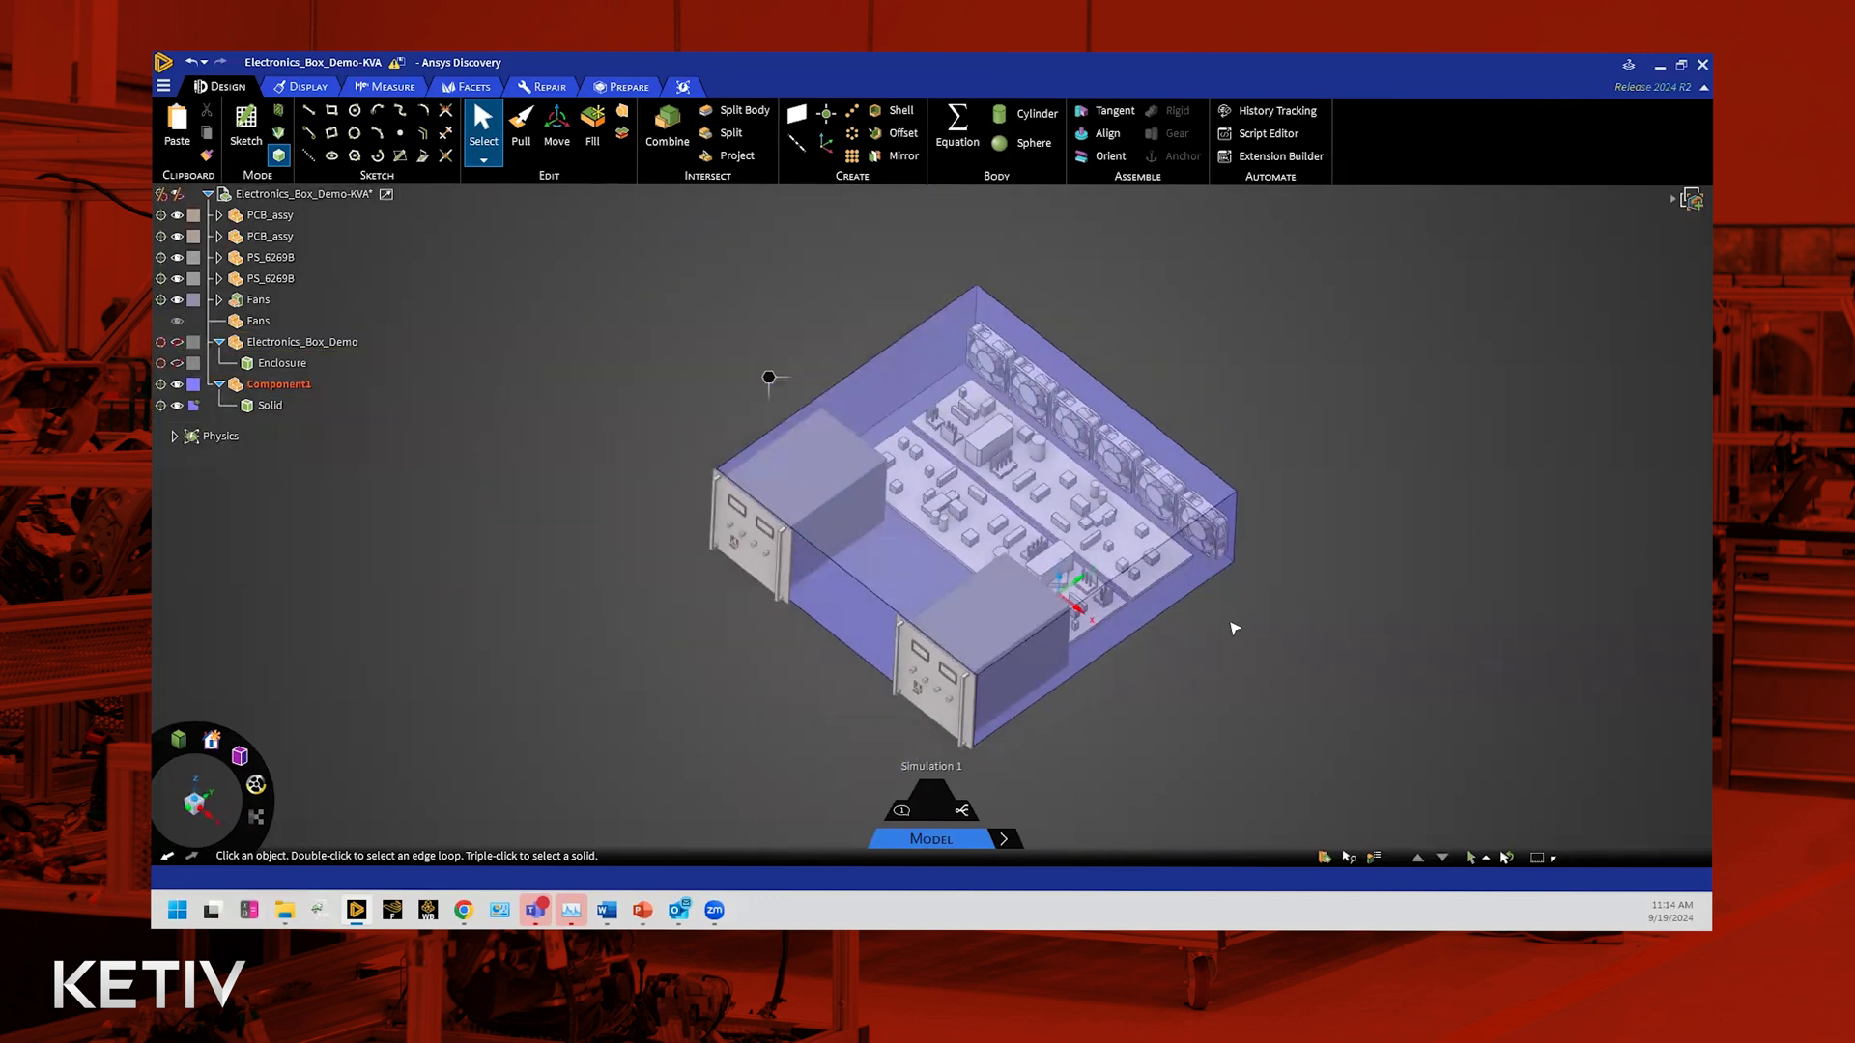
scroll(1235, 629, up, 2)
Step: Activate the top-level Electronics_Box_Demo-KVA assembly for modeling
right_click(335, 195)
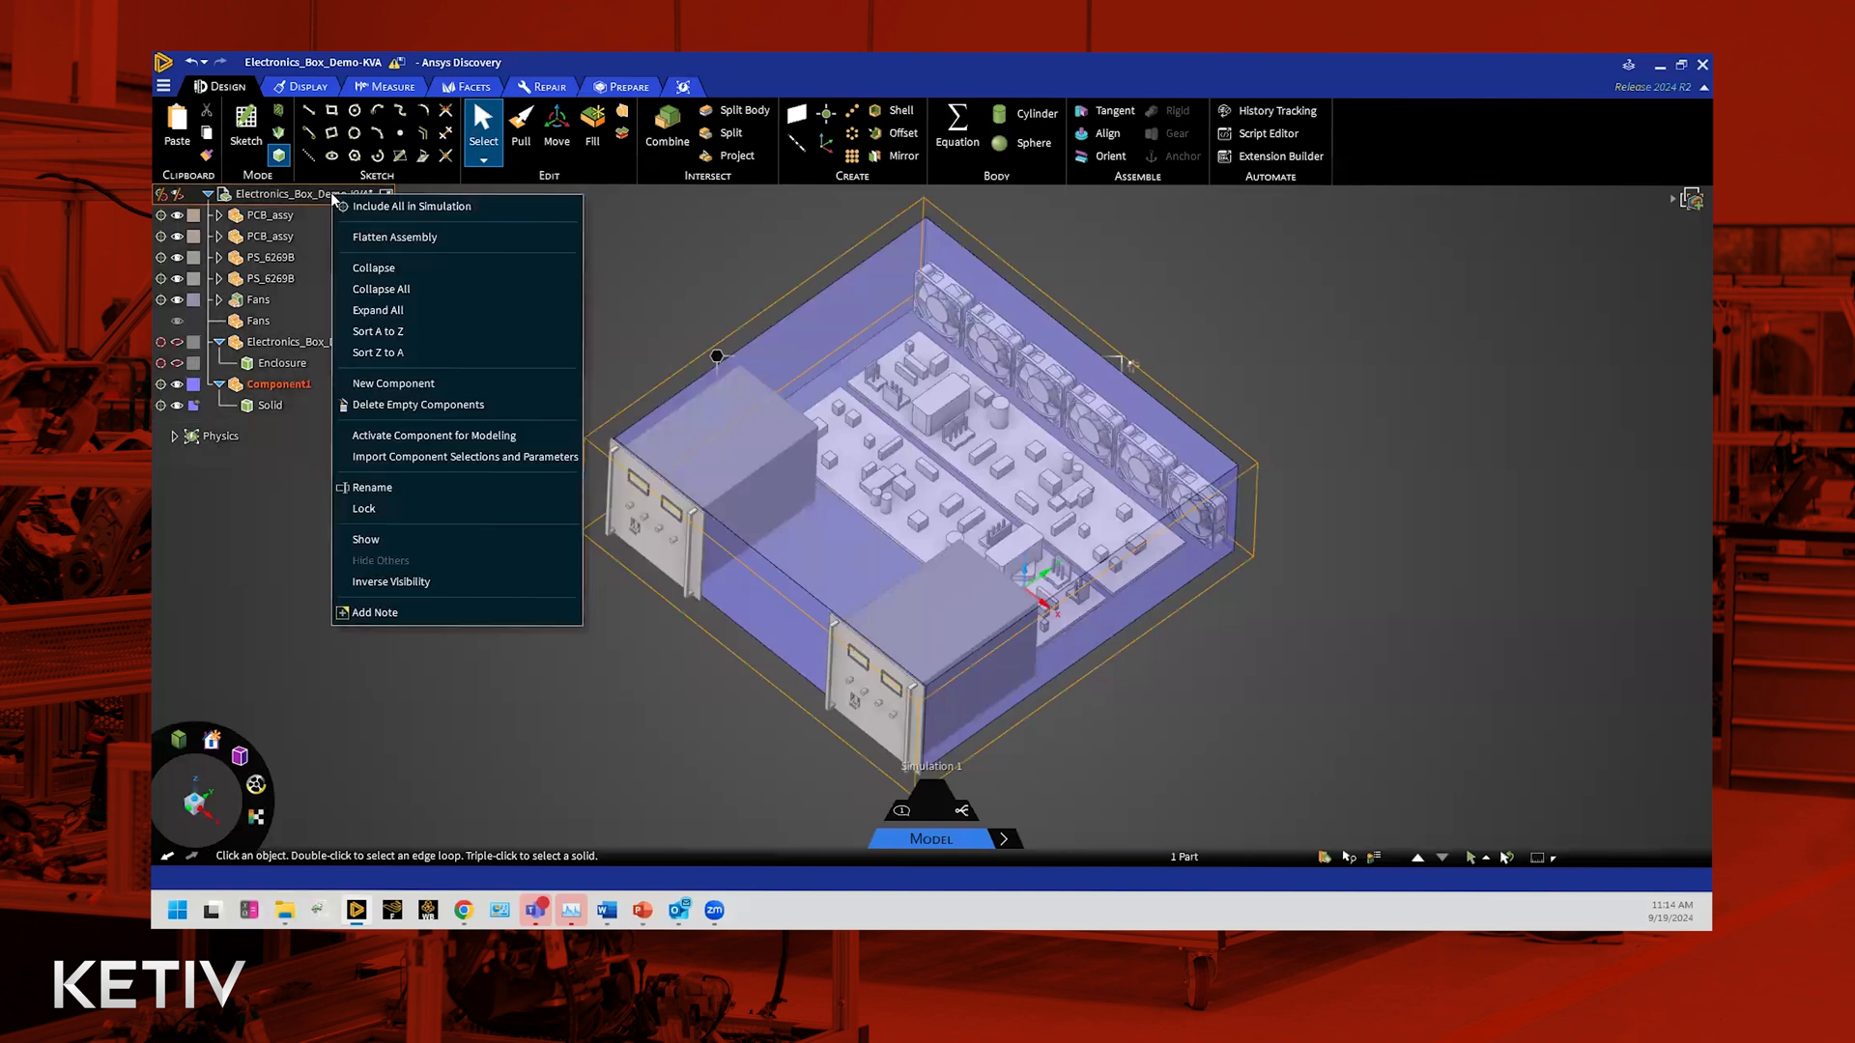
click(473, 435)
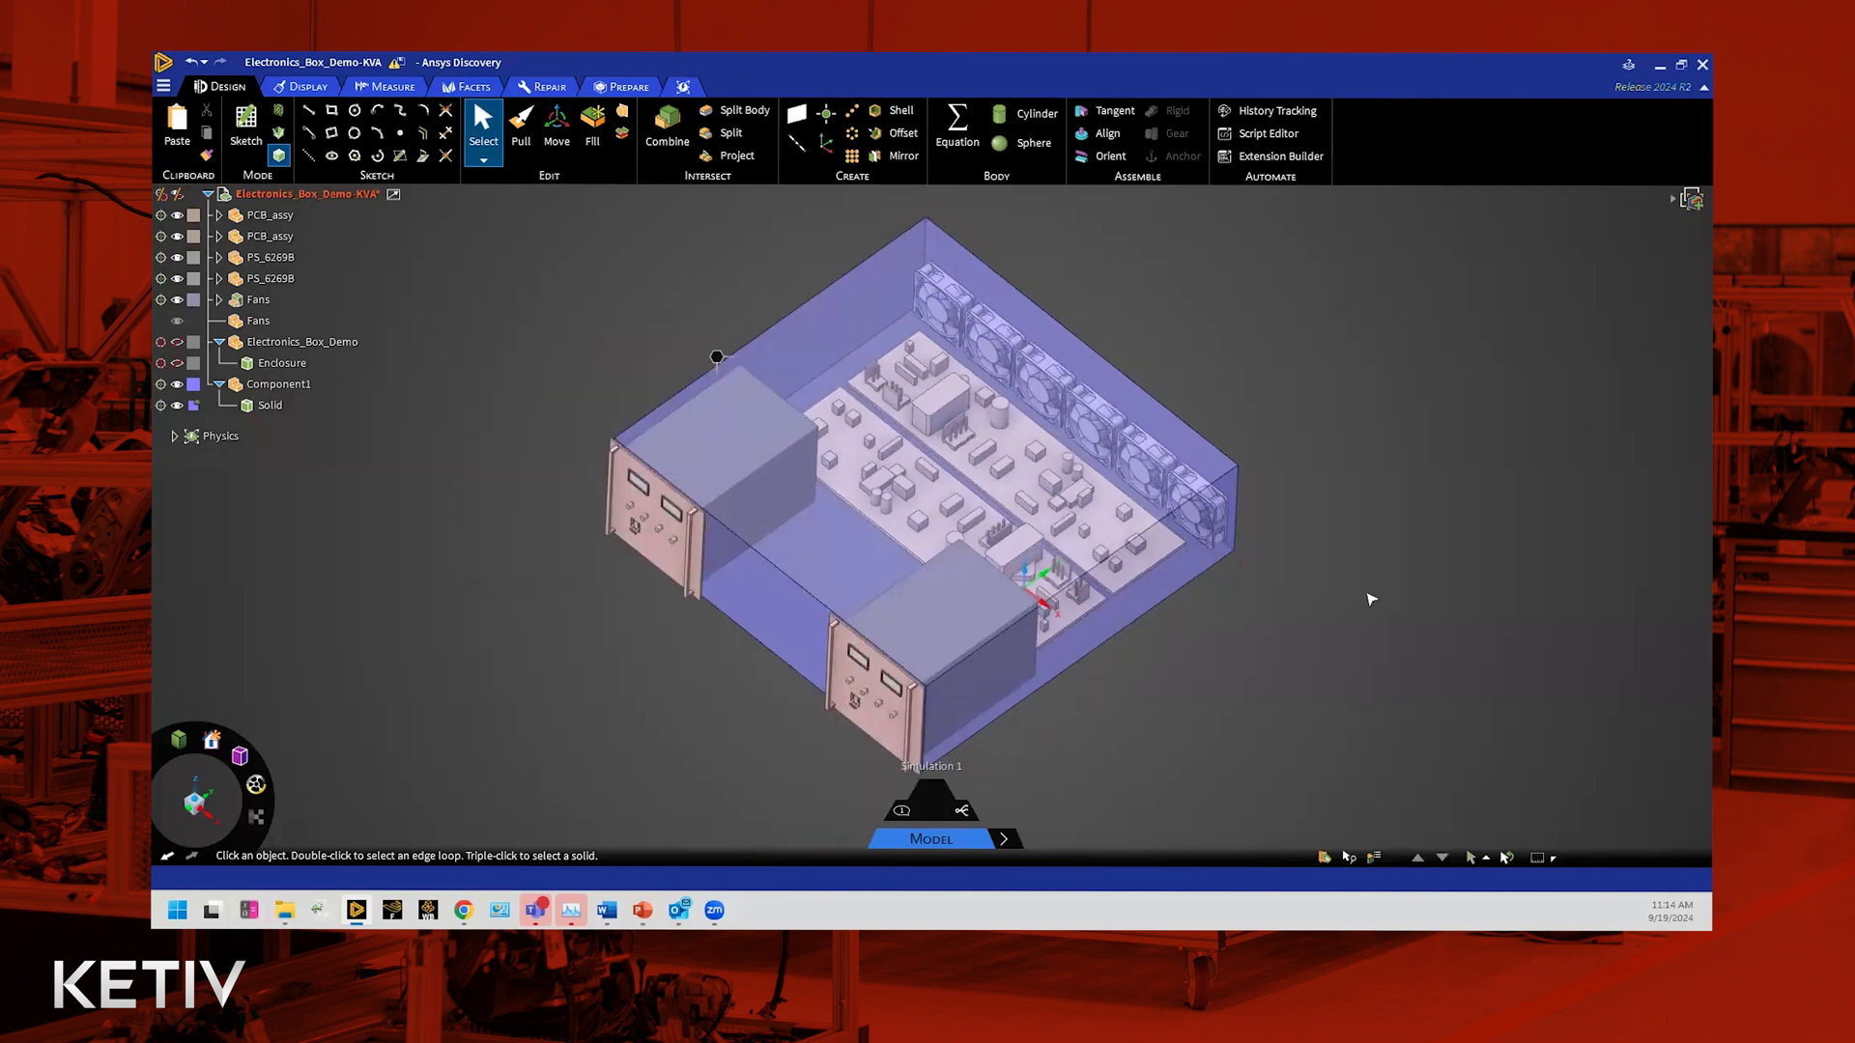
scroll(1372, 599, down, 2)
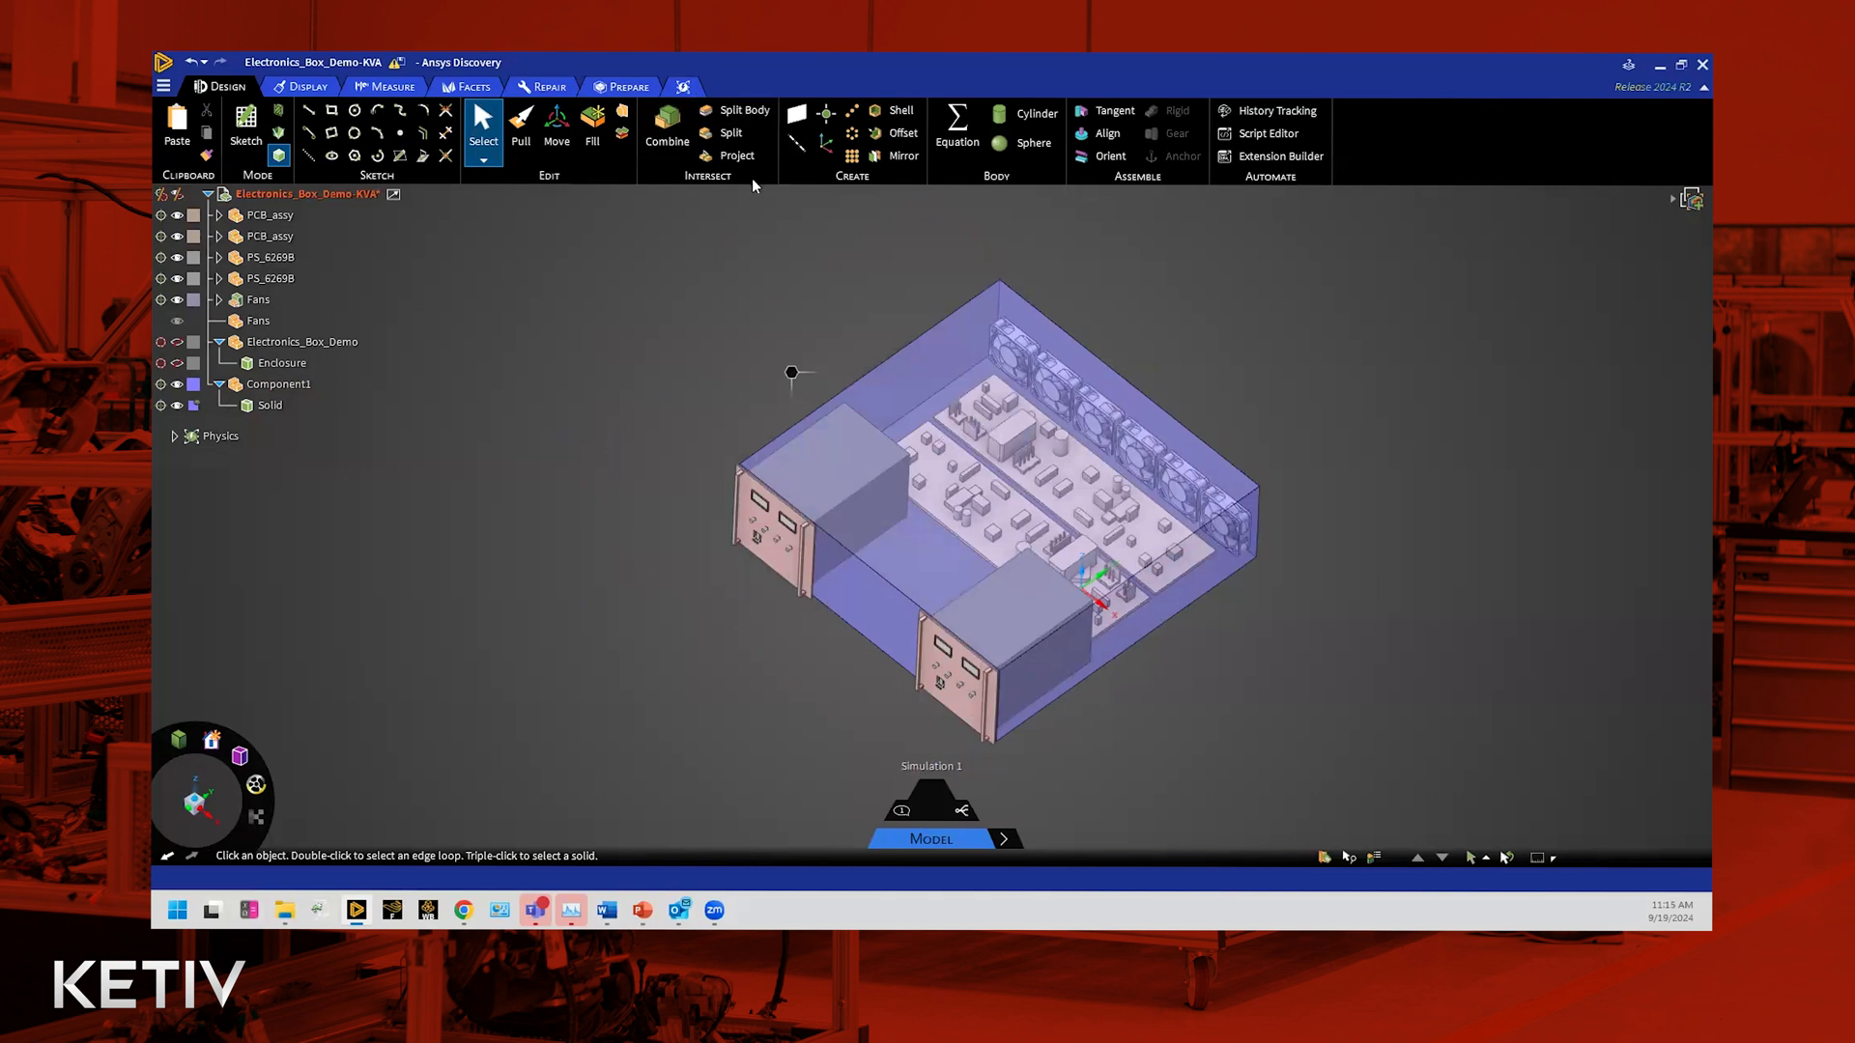
Step: Subtract the two PS_6269B power supplies from the Component1 solid with Combine, keeping the cutter bodies
click(681, 141)
scroll(506, 375, down, 2)
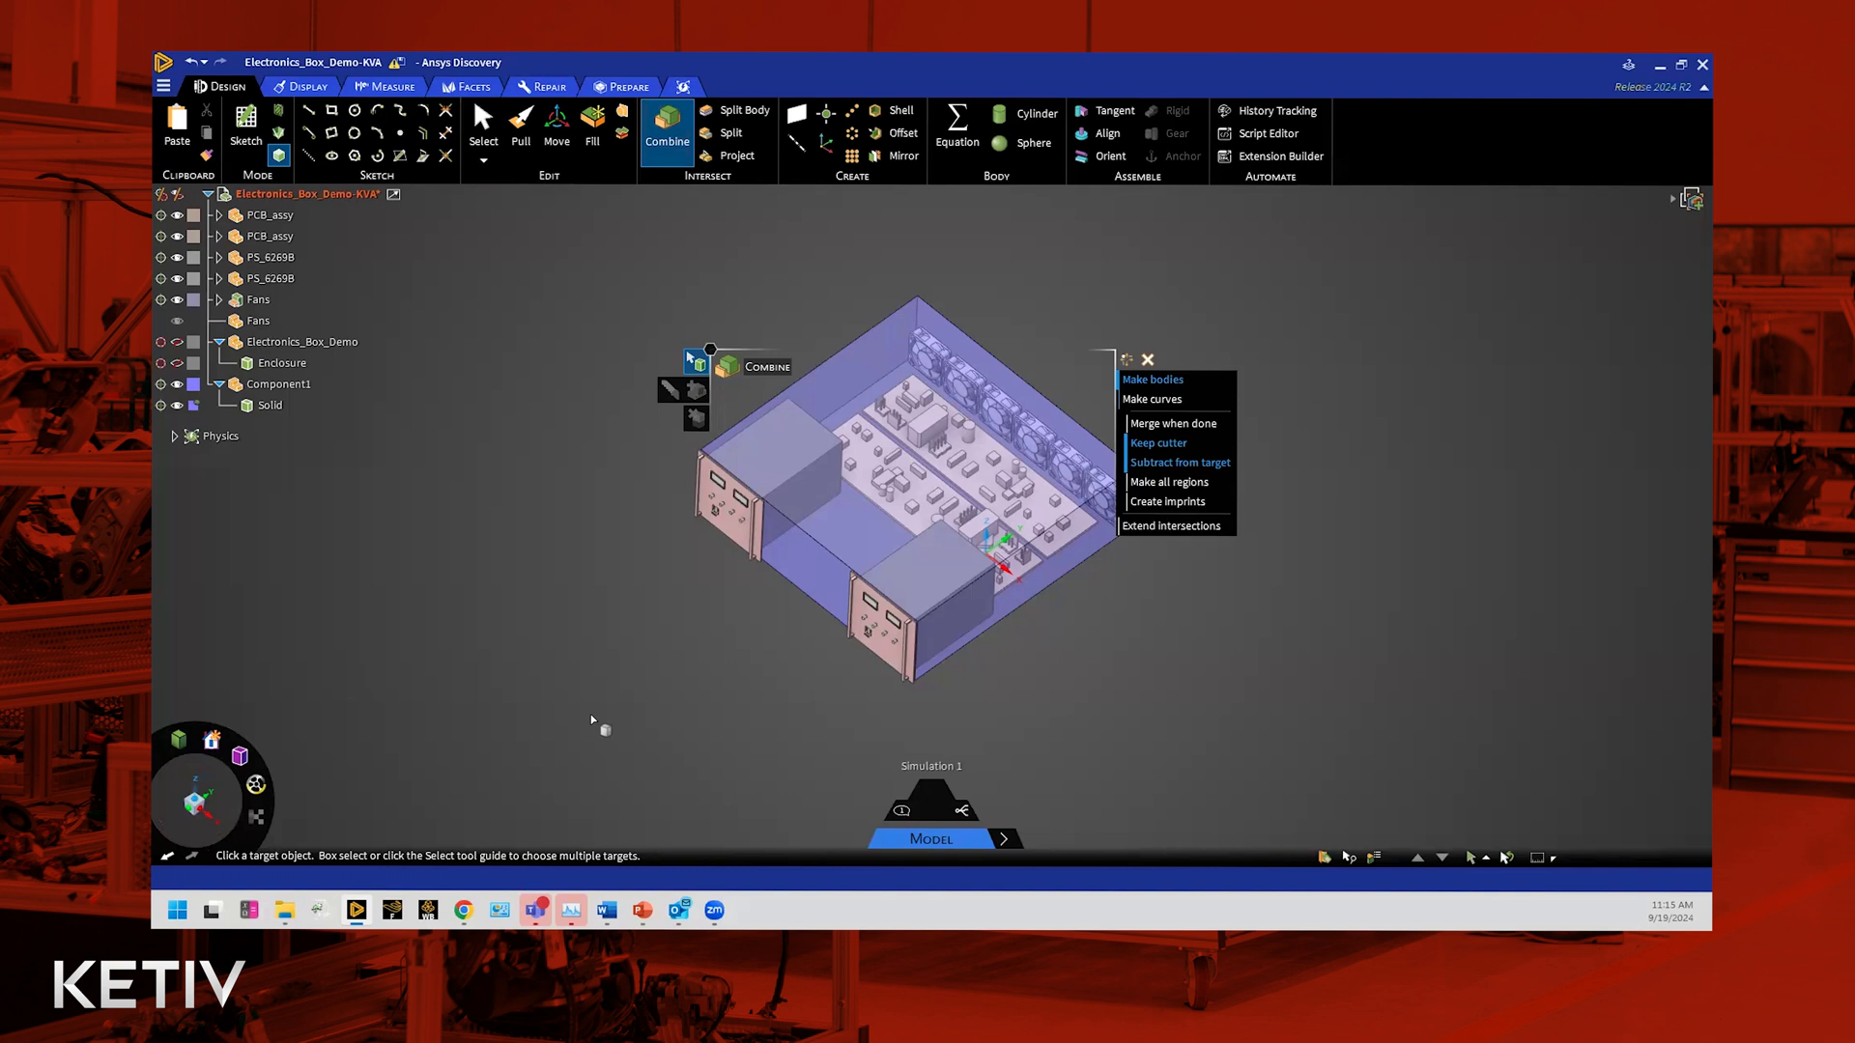
click(860, 541)
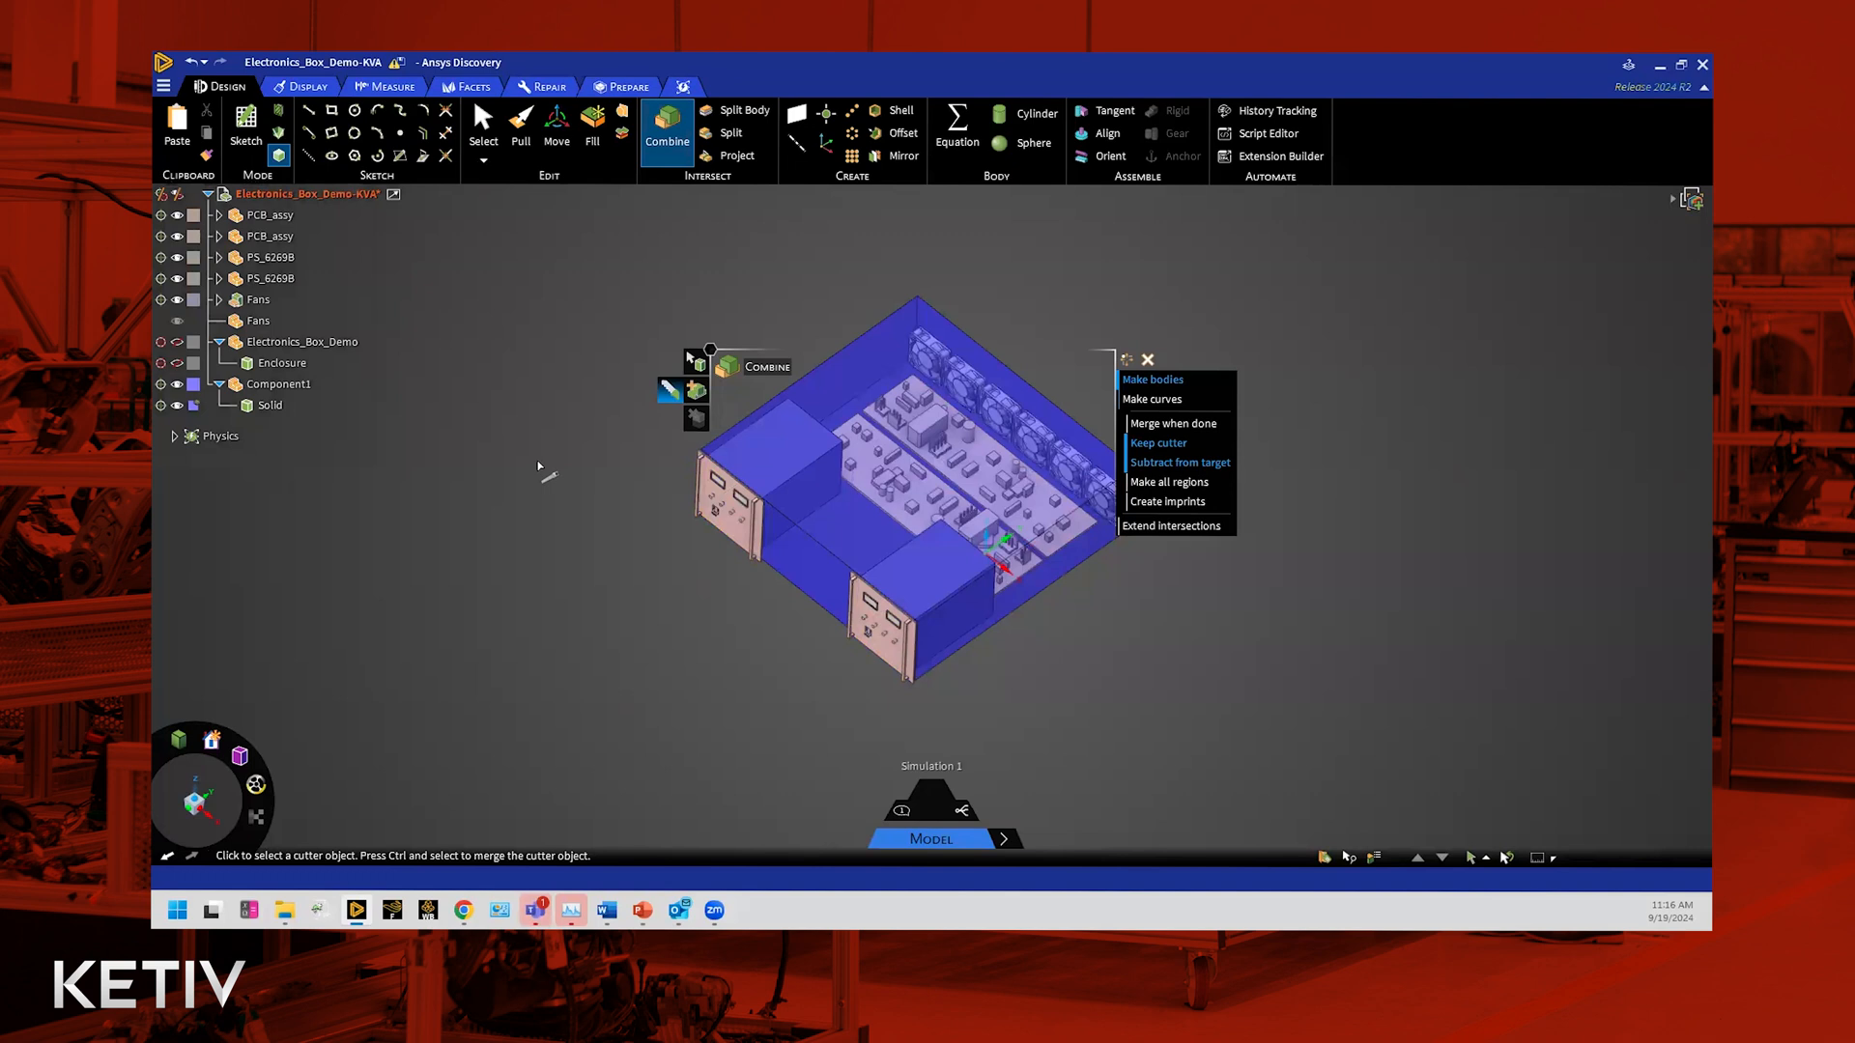
key(Escape)
click(671, 140)
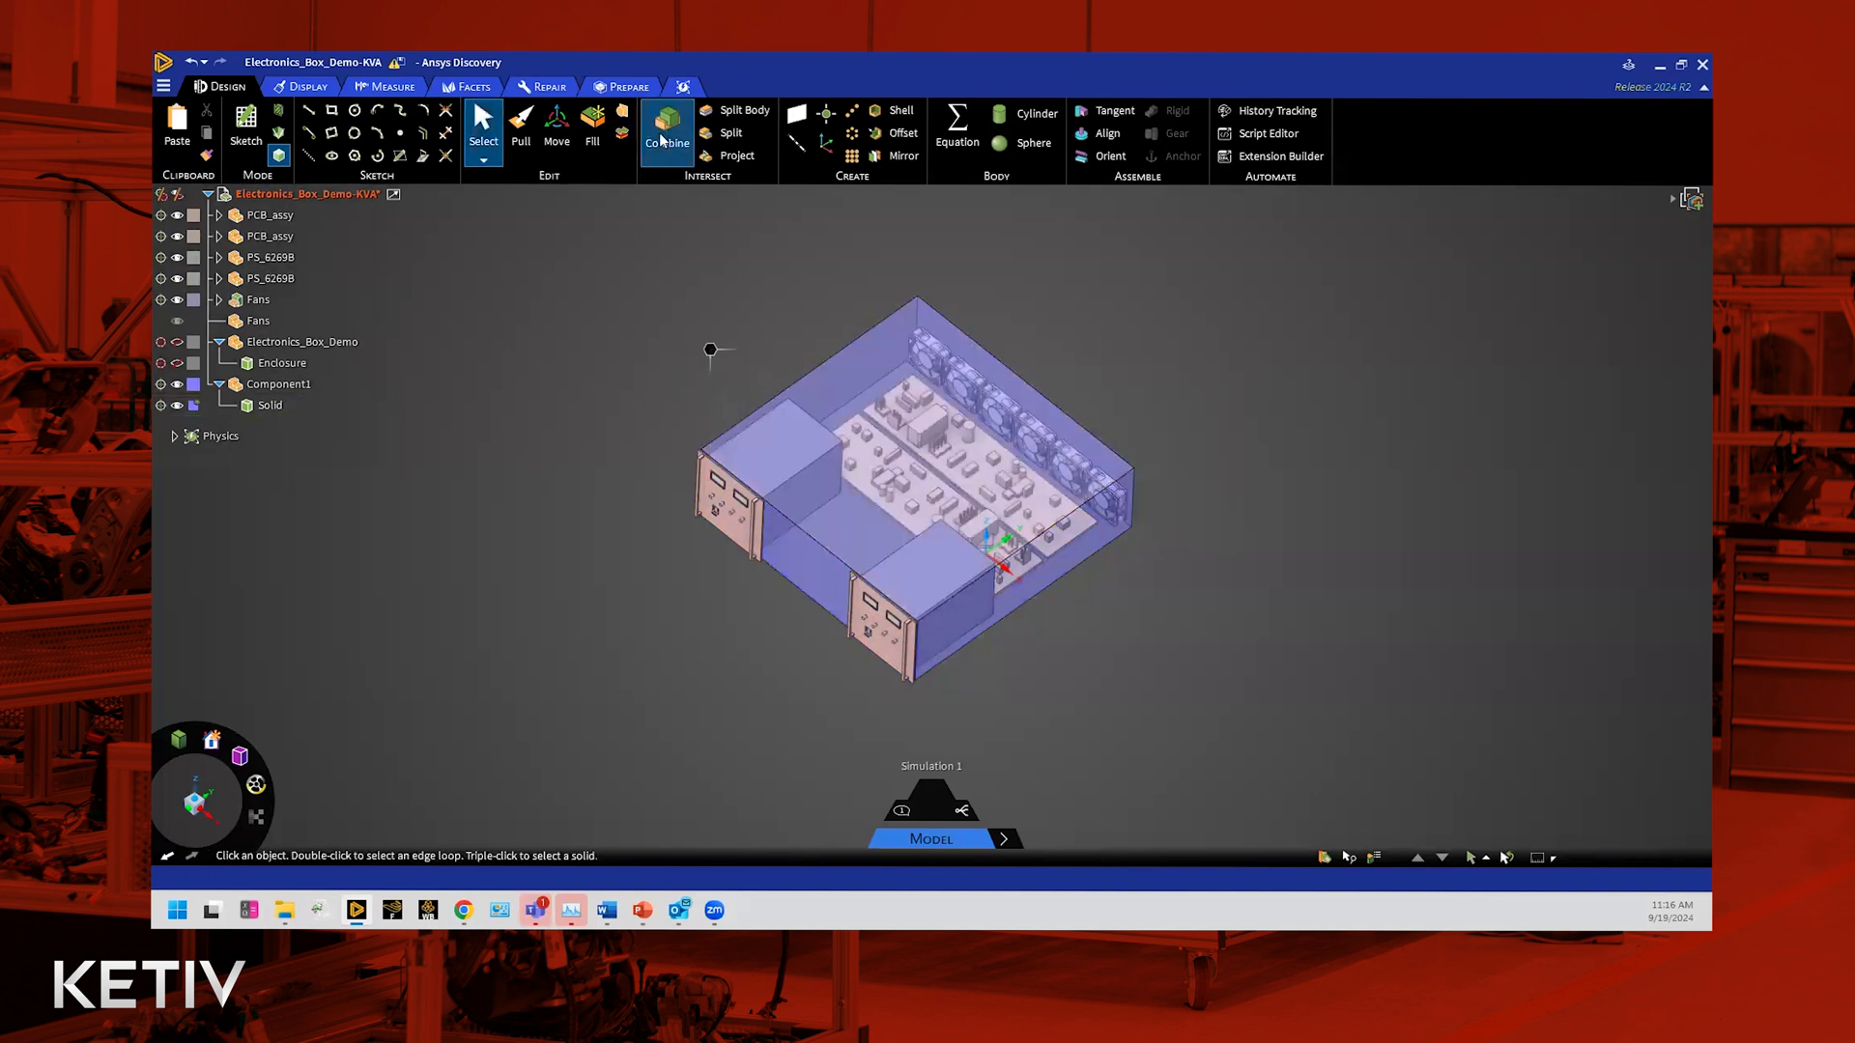
click(856, 442)
click(745, 460)
scroll(619, 525, up, 2)
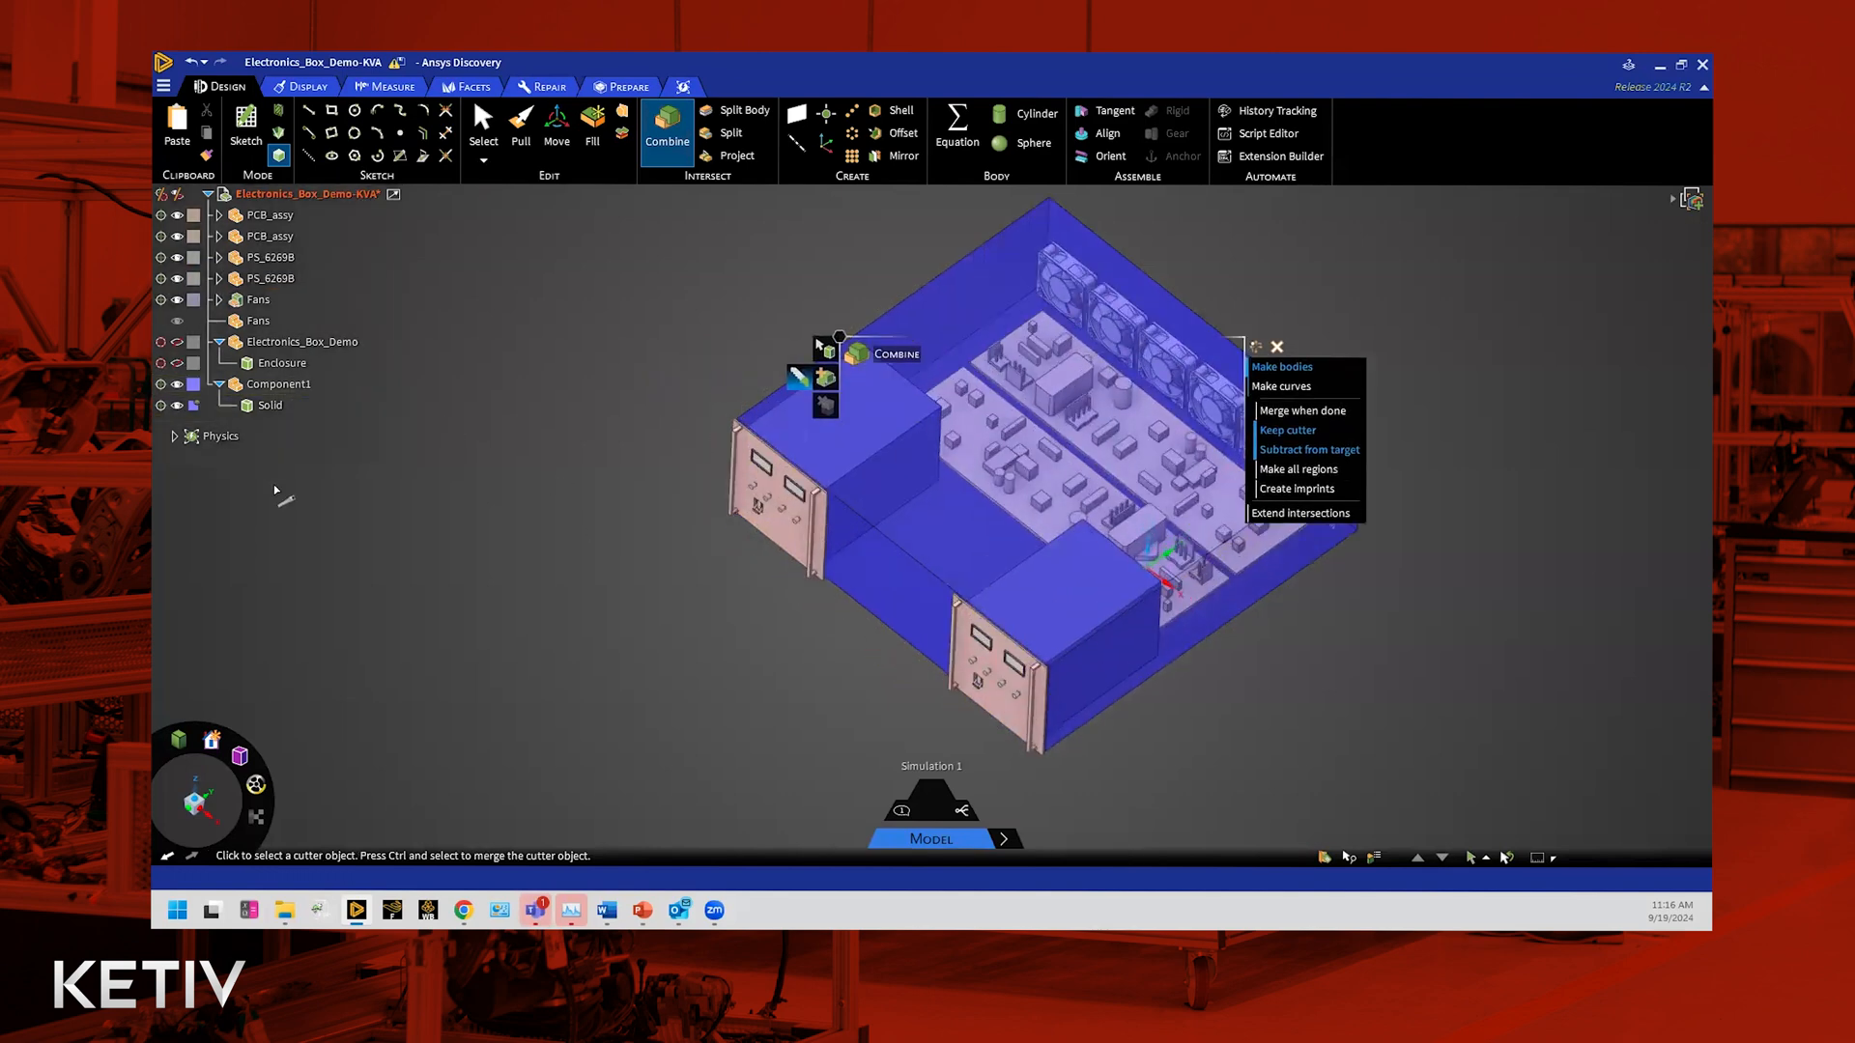
Step: Hide everything except the Component1 solid and inspect the cavities cut by the power supplies
click(223, 413)
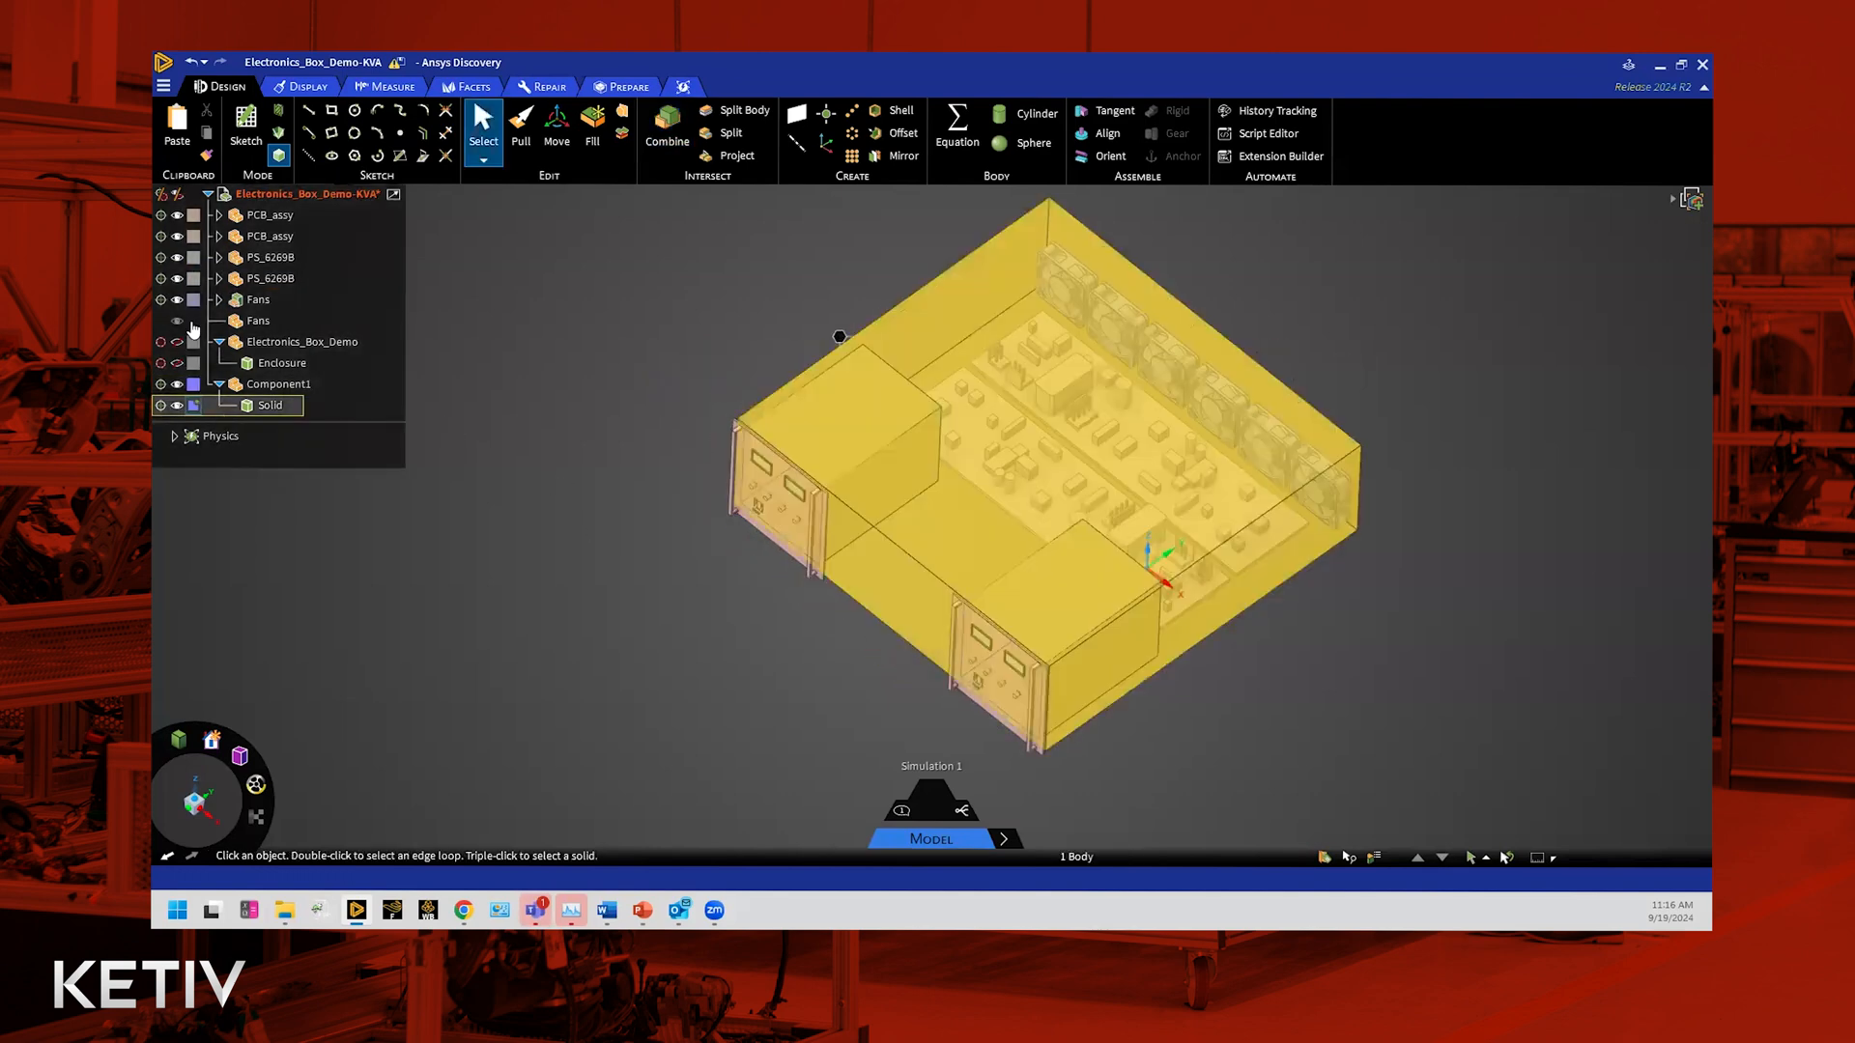
click(176, 196)
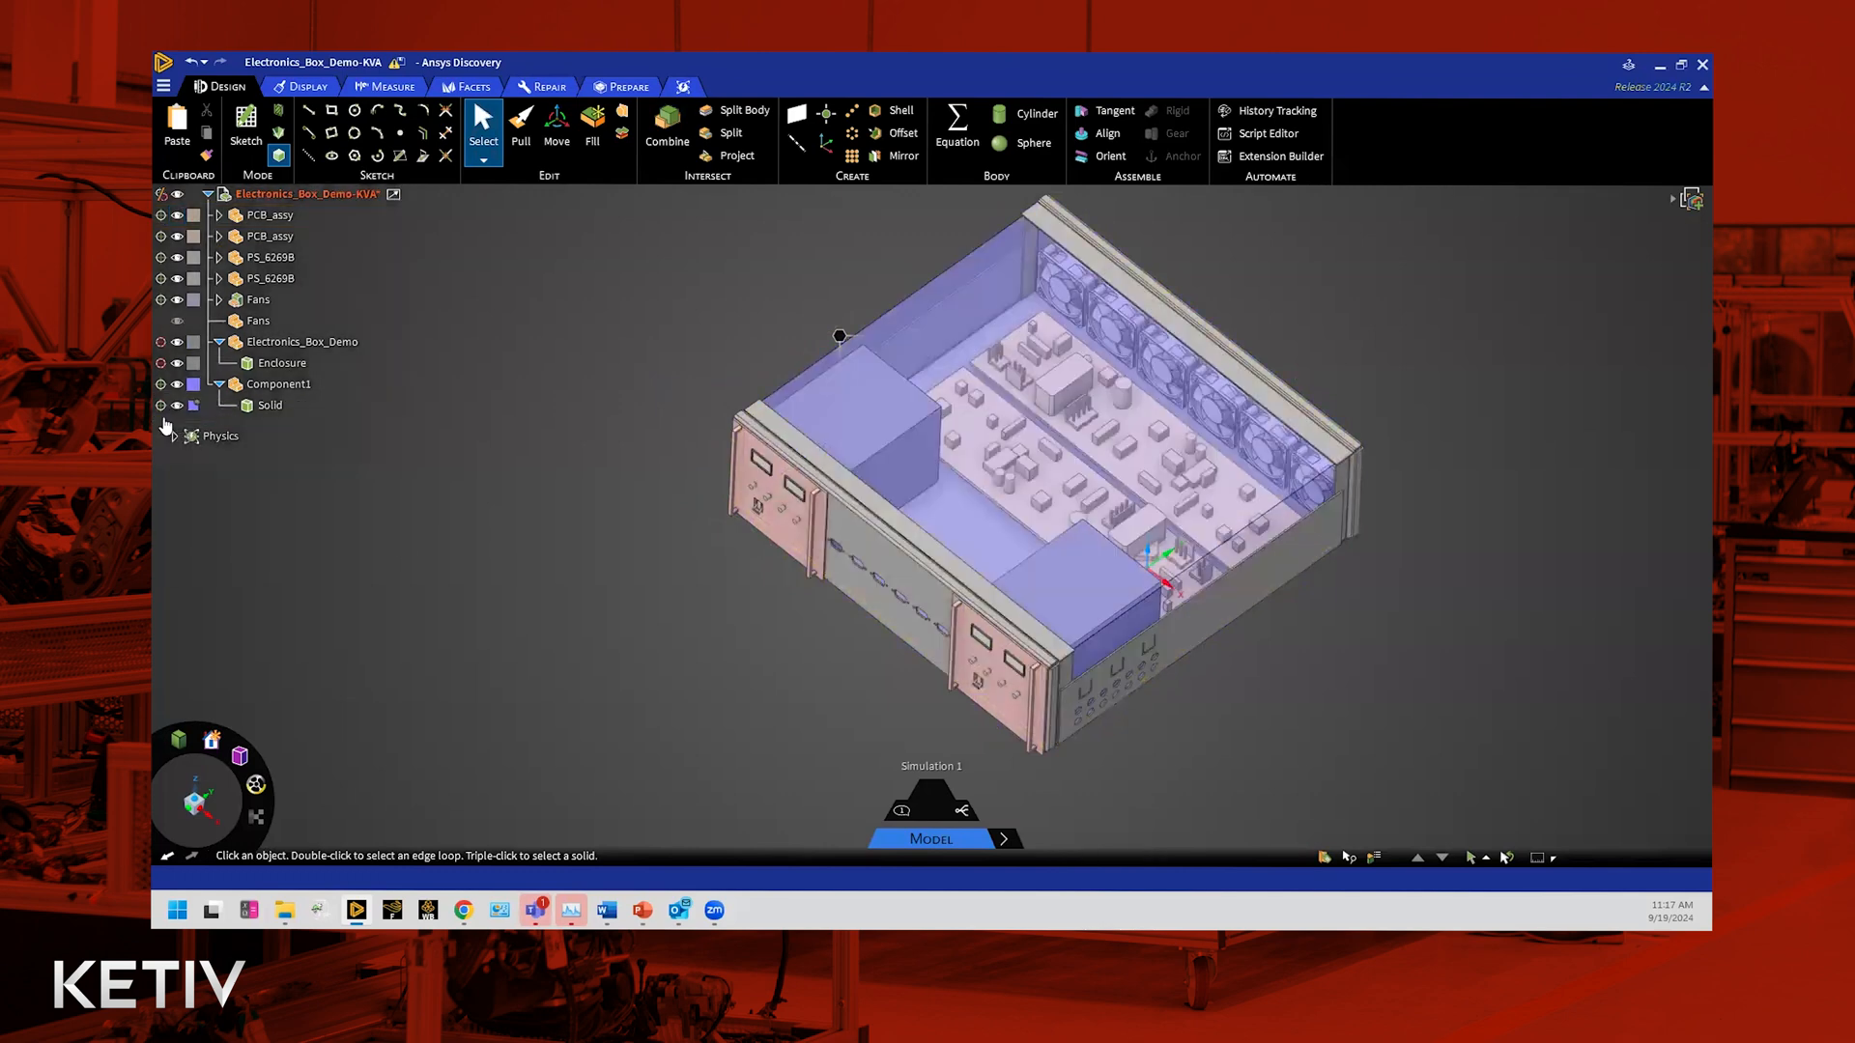
click(178, 192)
click(176, 406)
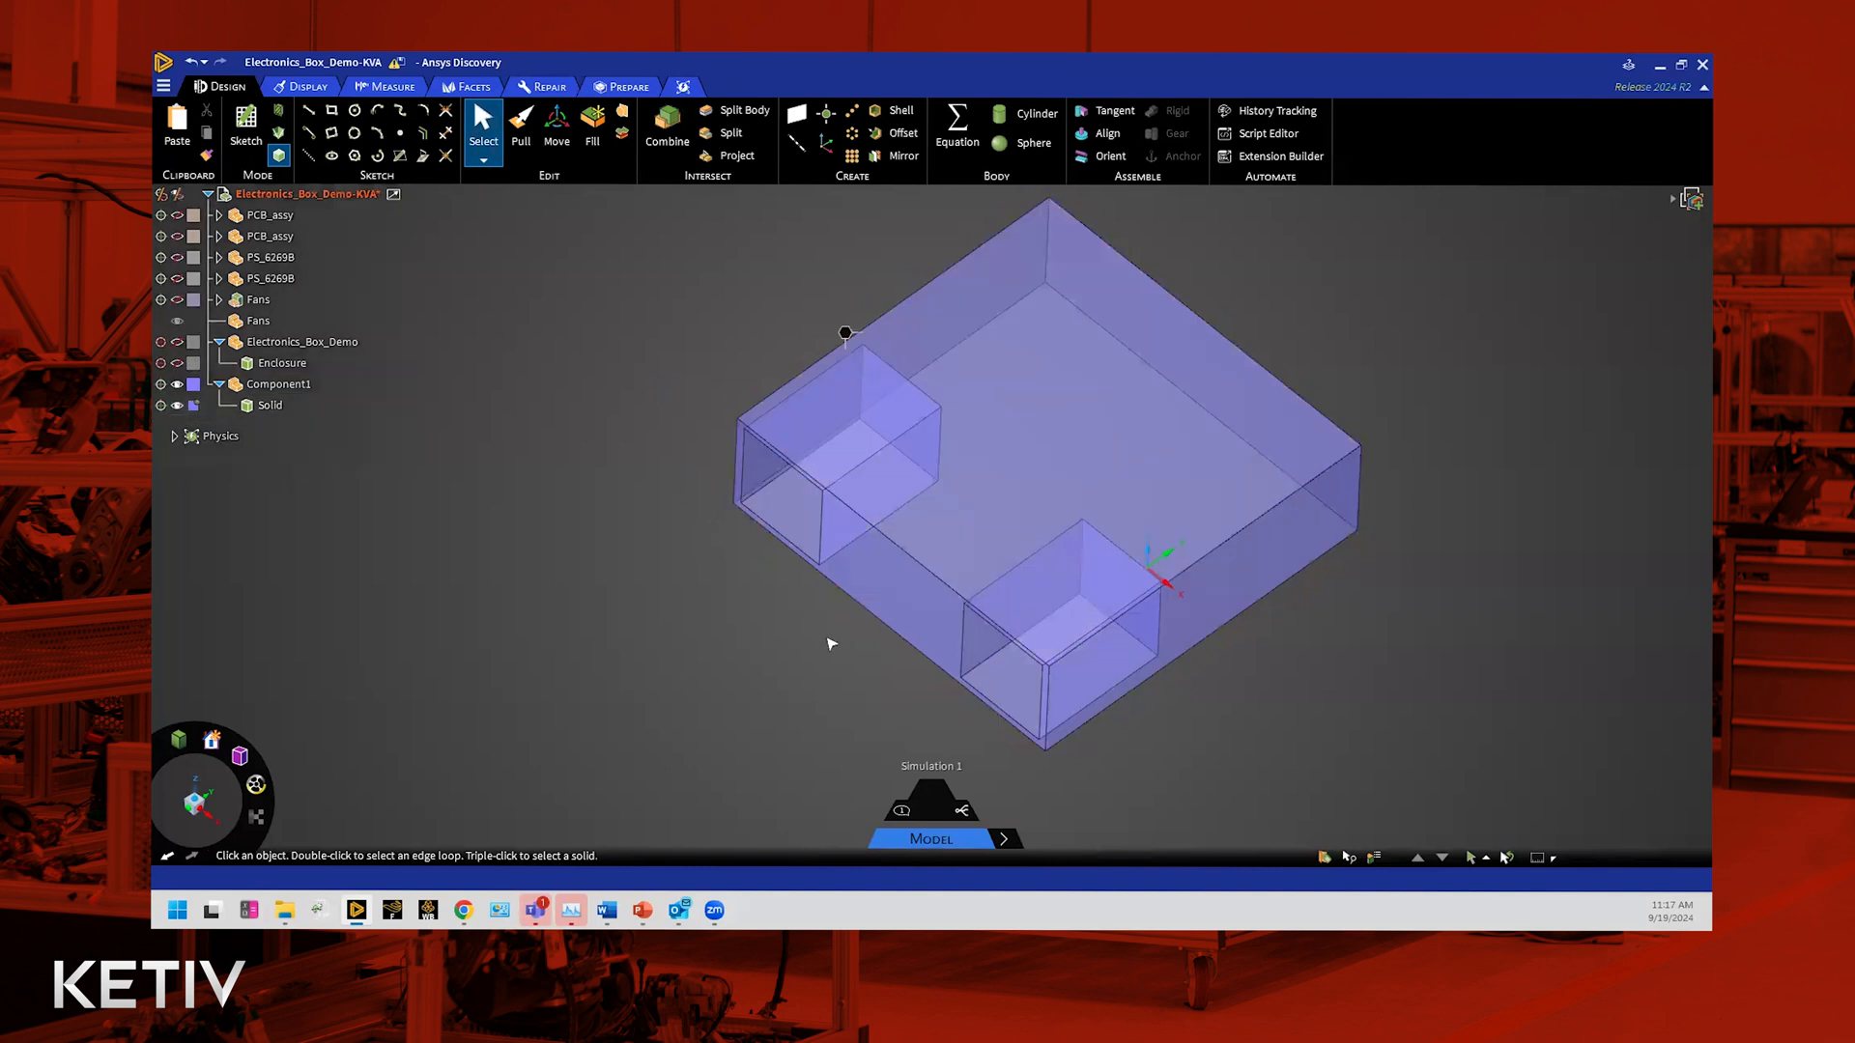
scroll(828, 641, up, 3)
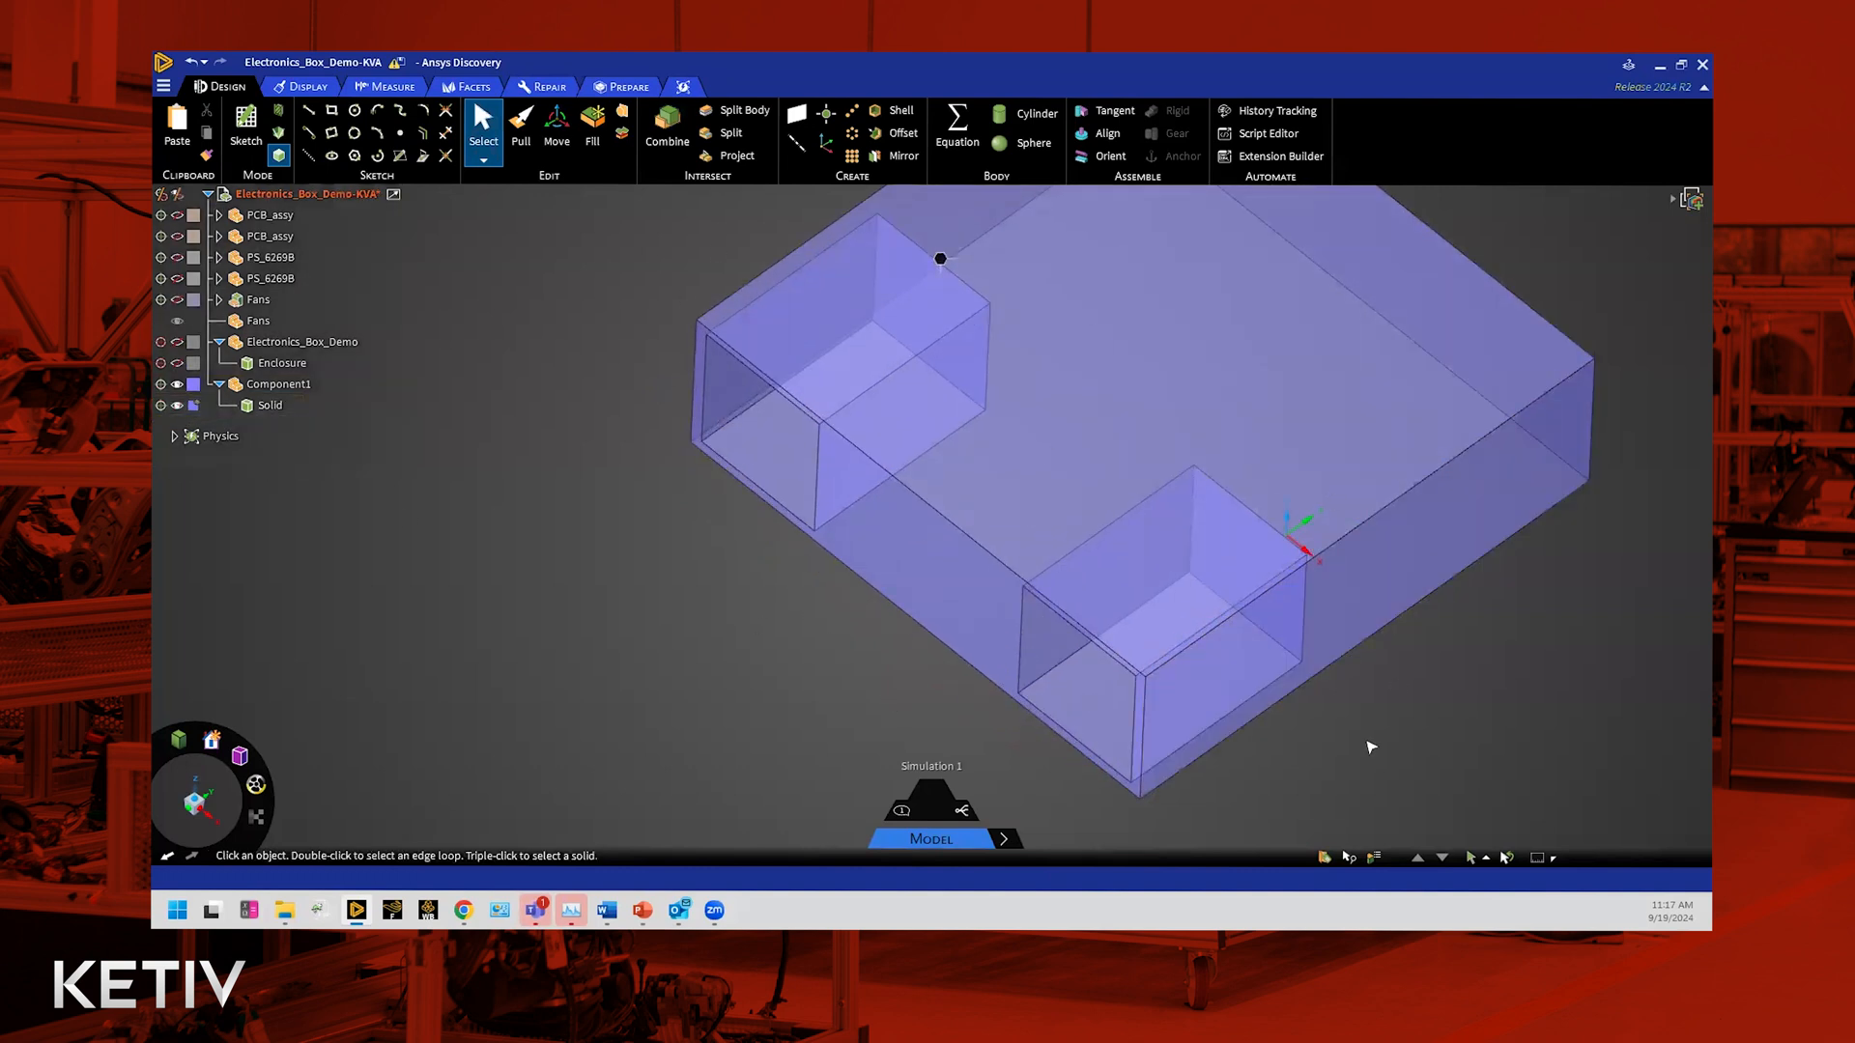
scroll(1370, 747, down, 2)
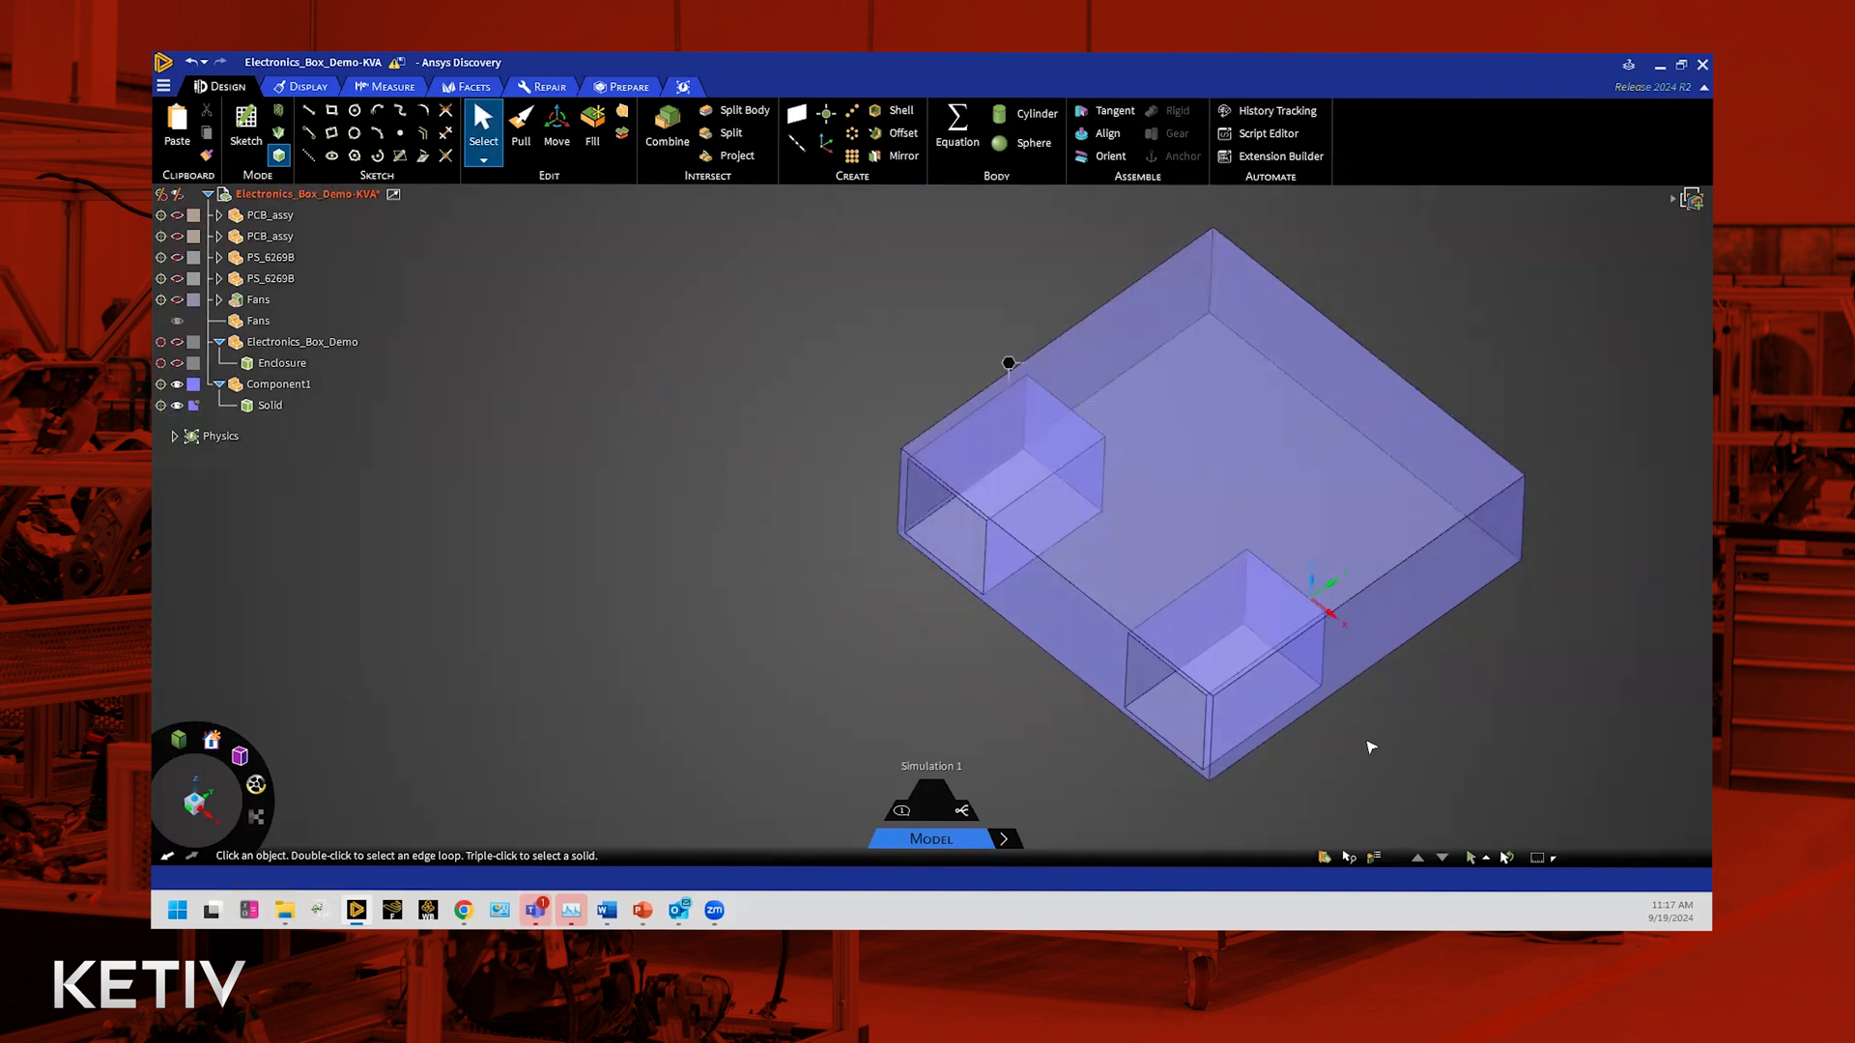
scroll(1371, 747, up, 2)
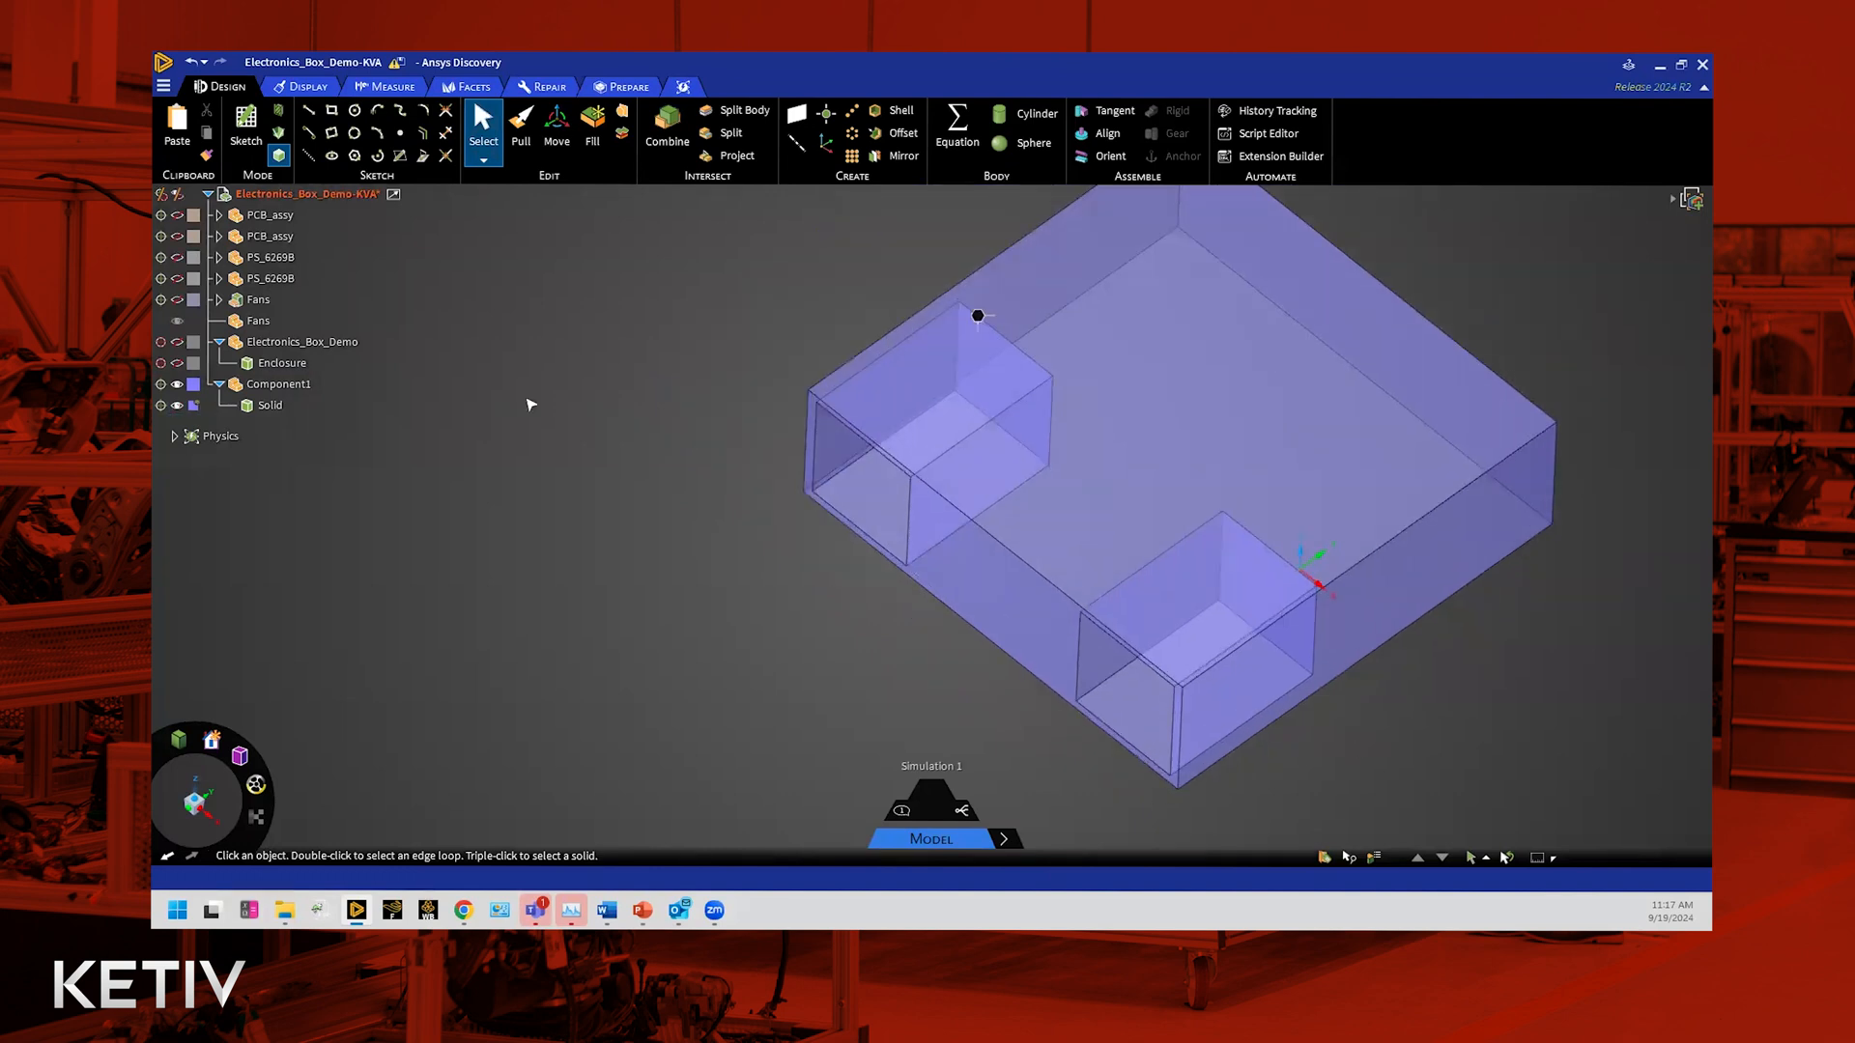
Step: Show both PCB_assy components and subtract them from the Component1 solid with Combine, keeping the cutter bodies
click(178, 236)
click(177, 215)
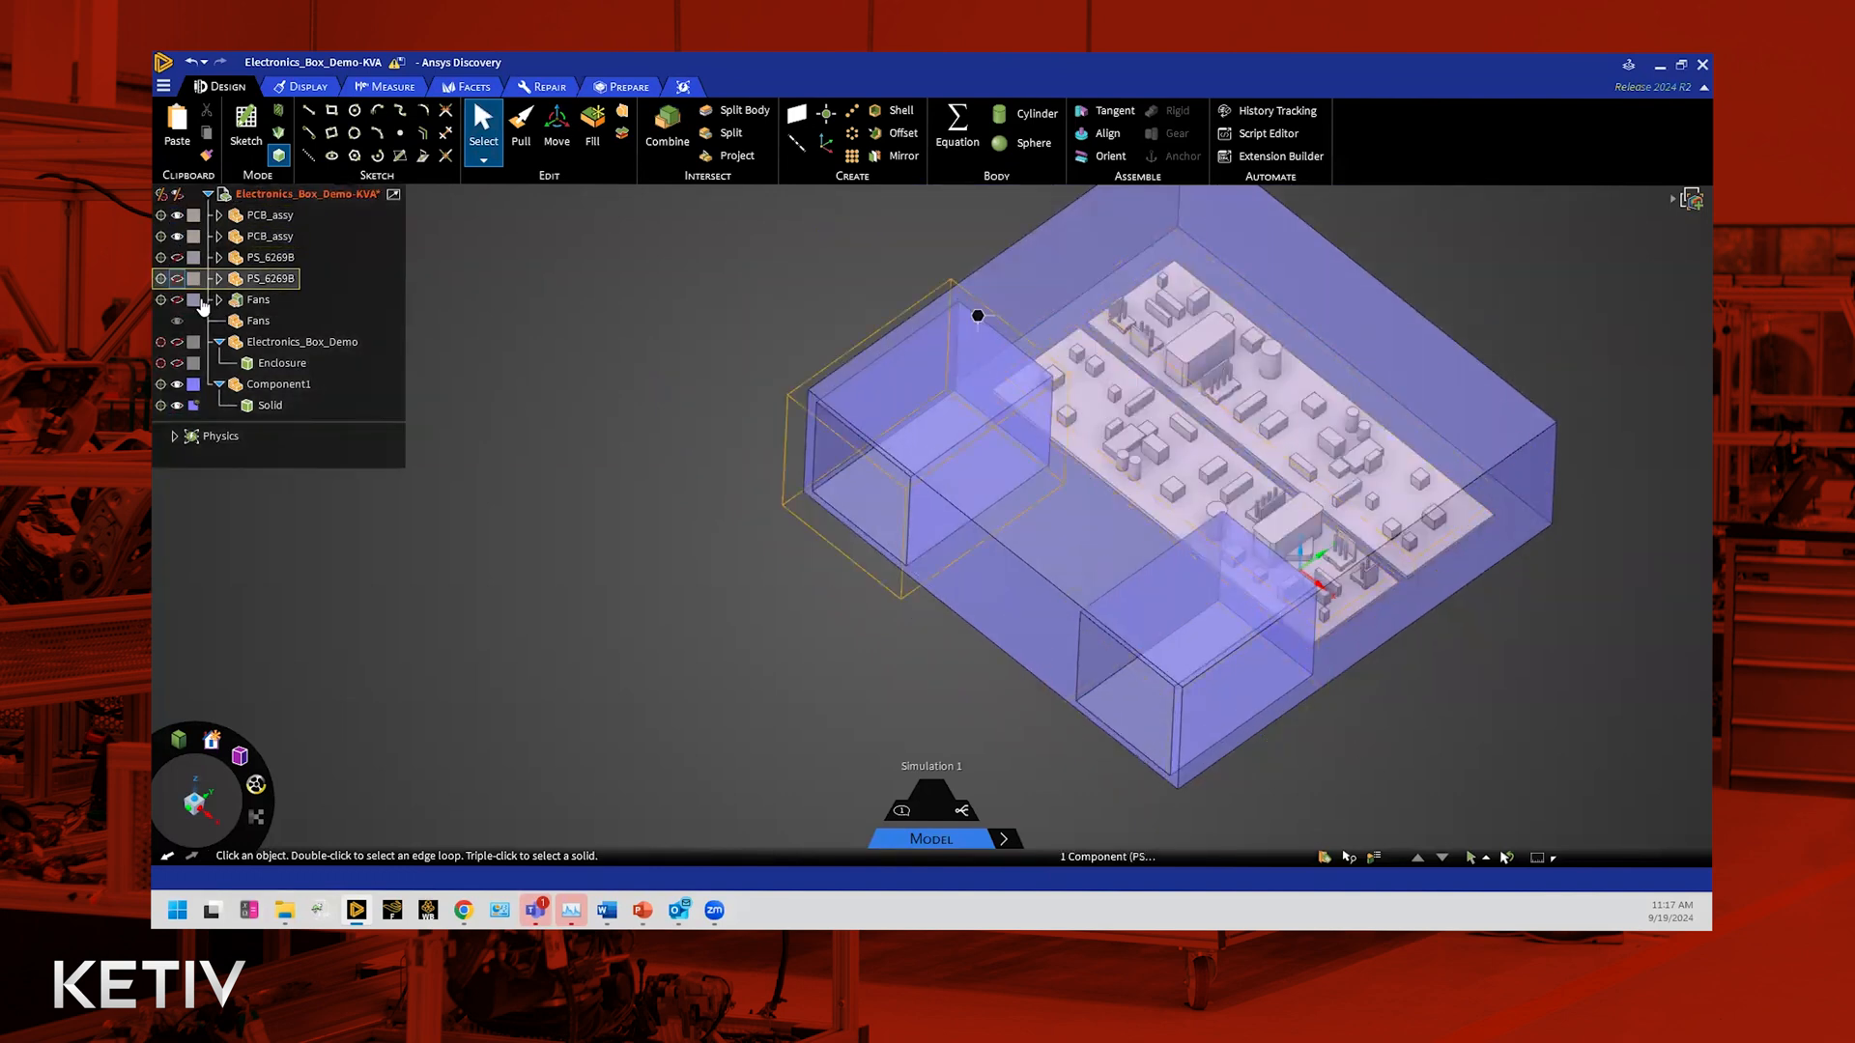
click(538, 520)
scroll(538, 519, down, 2)
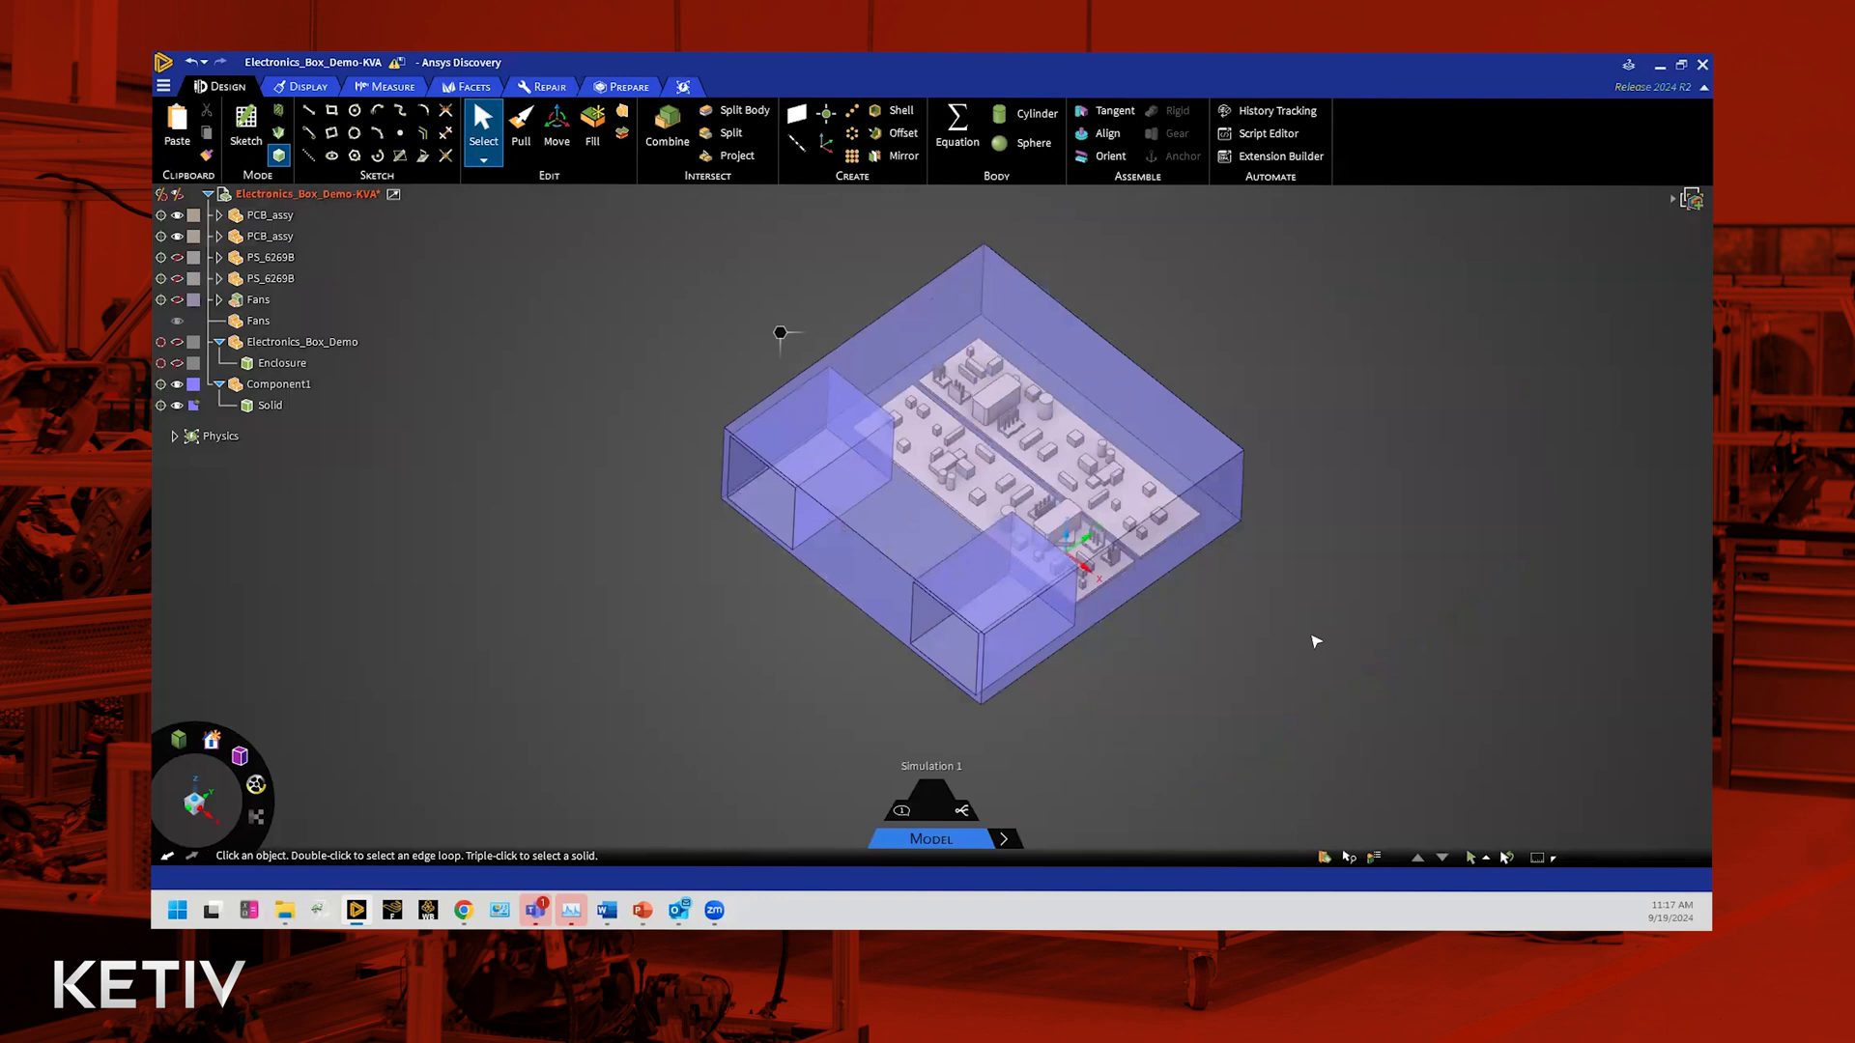
click(667, 126)
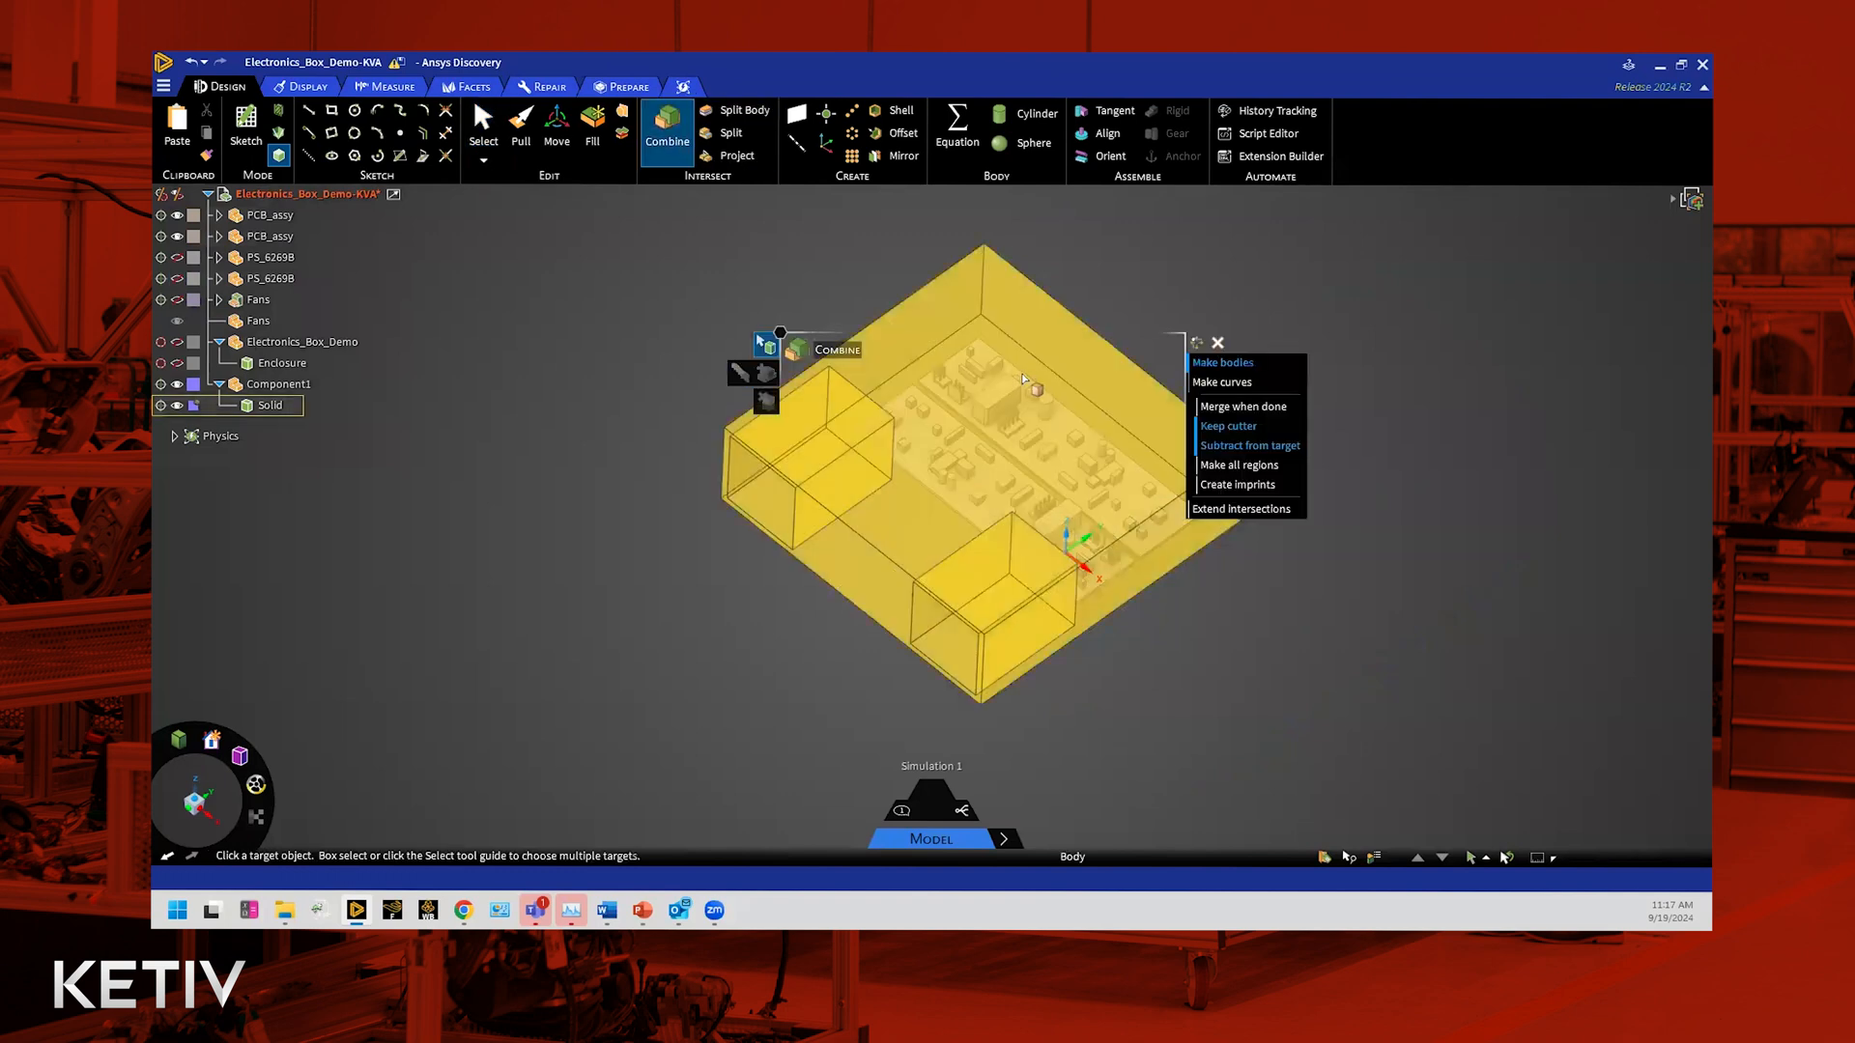
click(1022, 373)
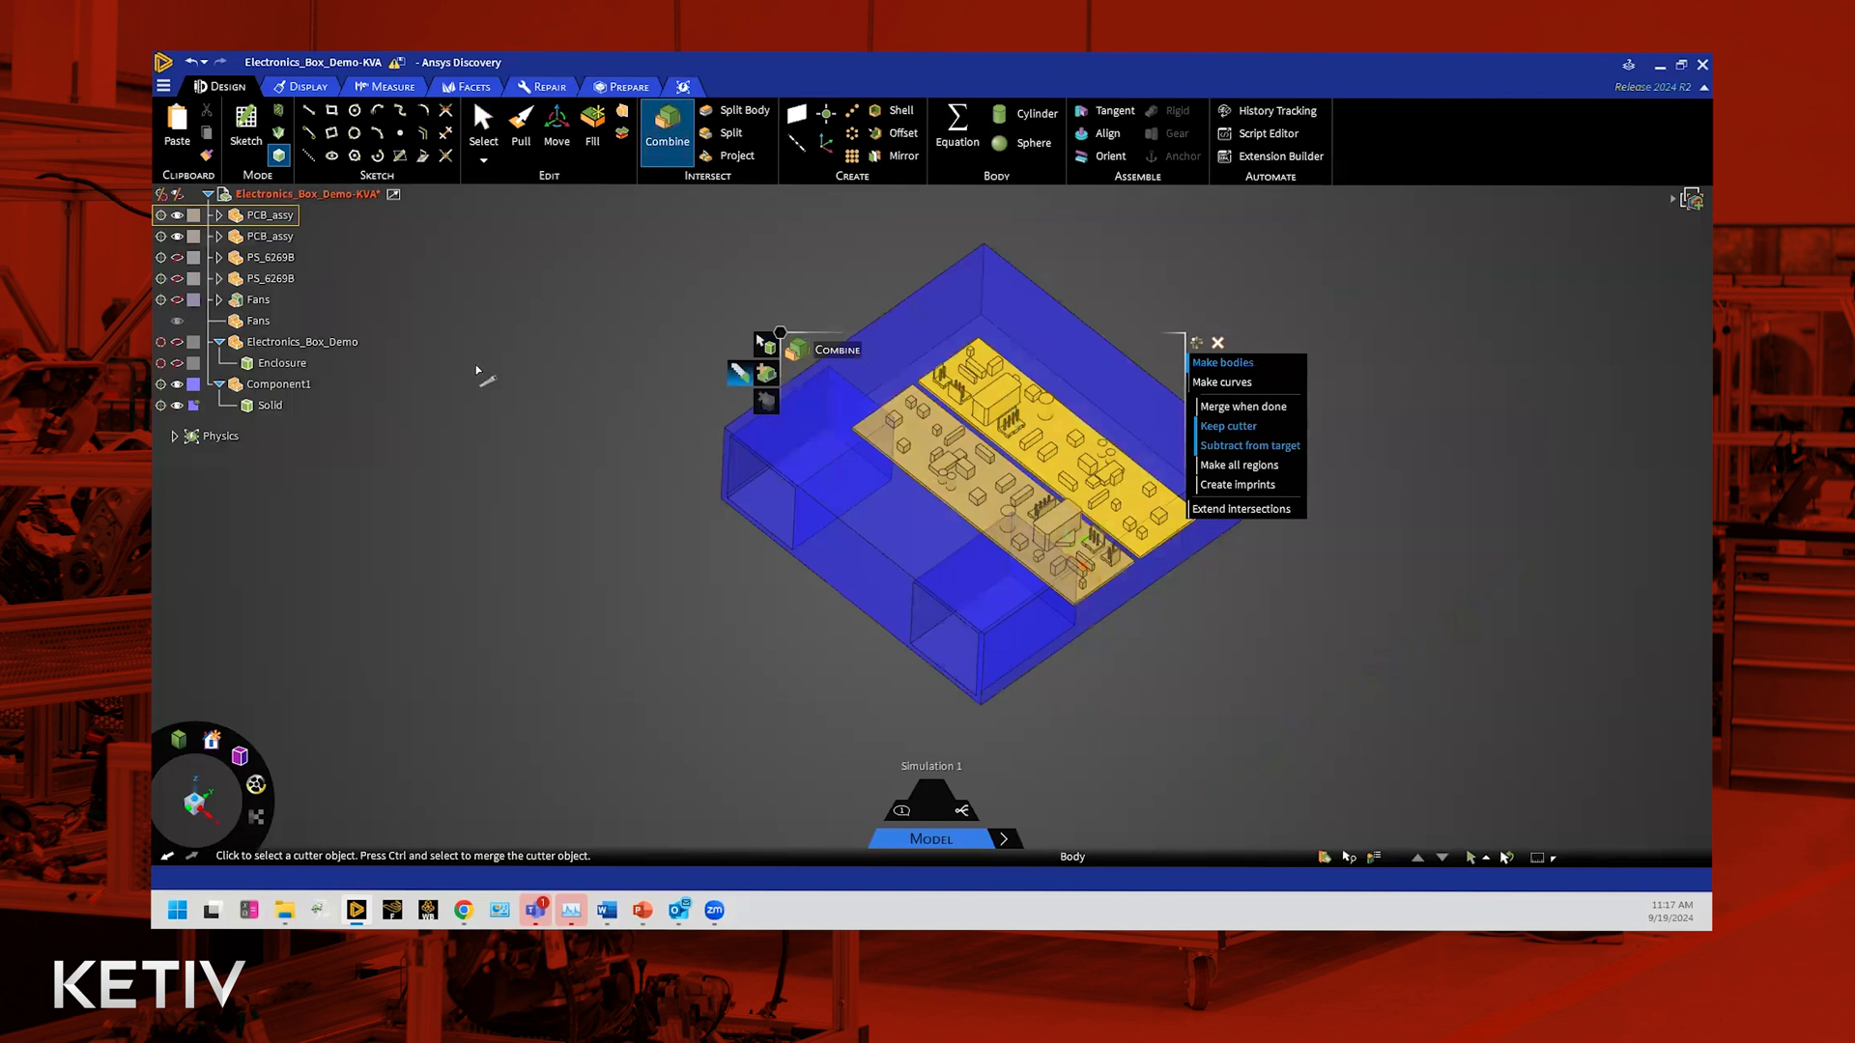
Step: Hide both PCB_assy components, leave the Combine tool and inspect the board imprints in the solid
click(176, 214)
click(174, 236)
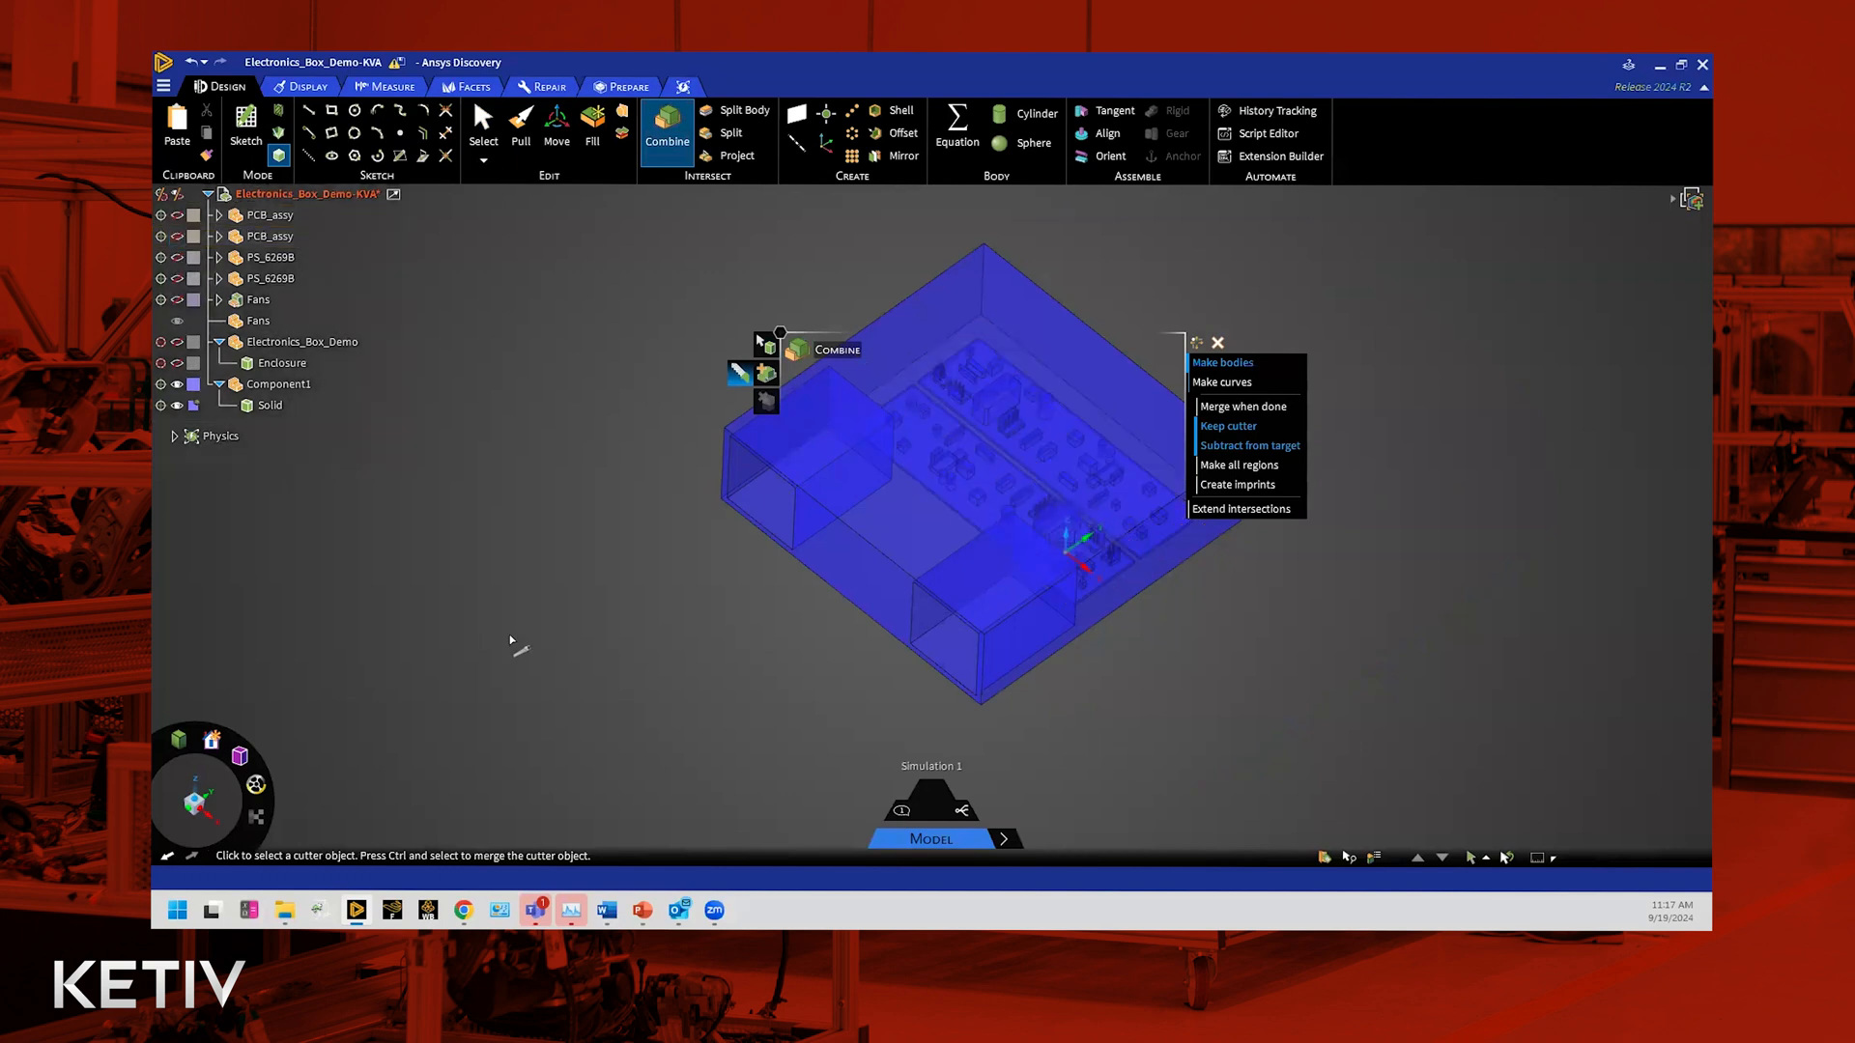
key(Escape)
scroll(1465, 398, up, 2)
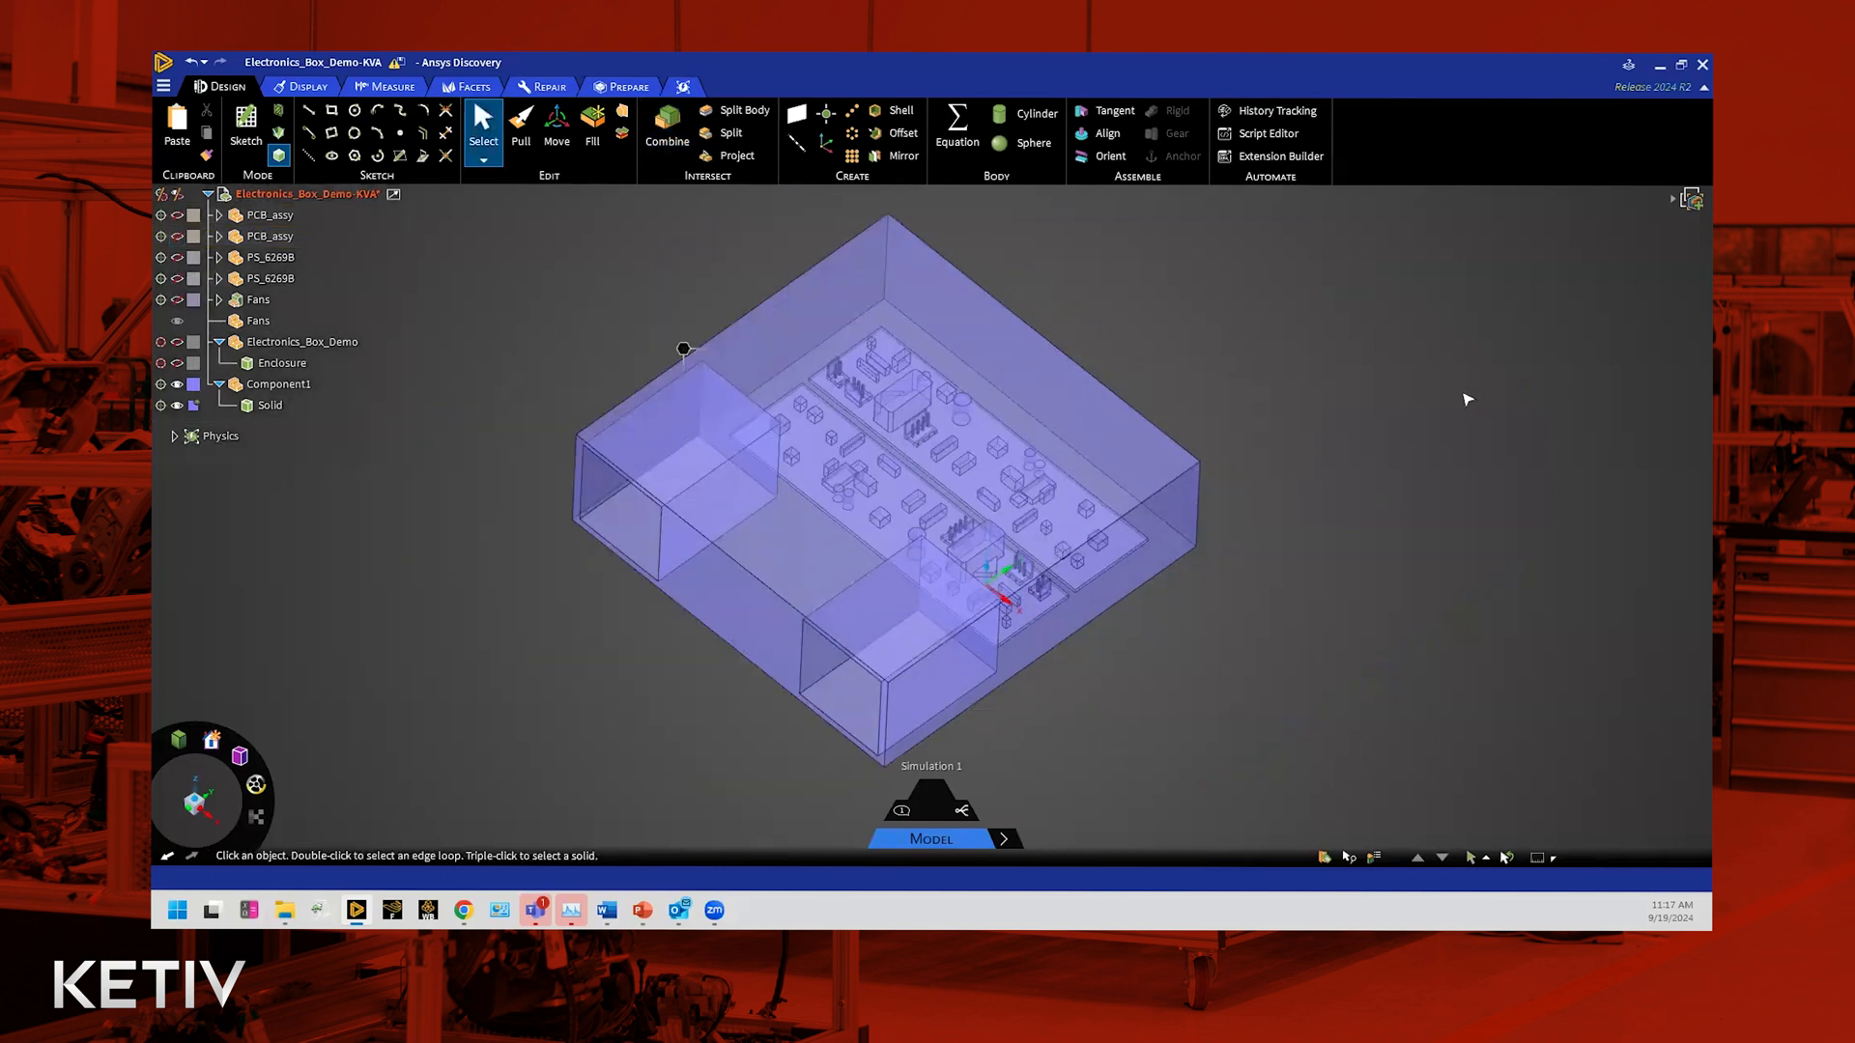
scroll(1466, 398, down, 2)
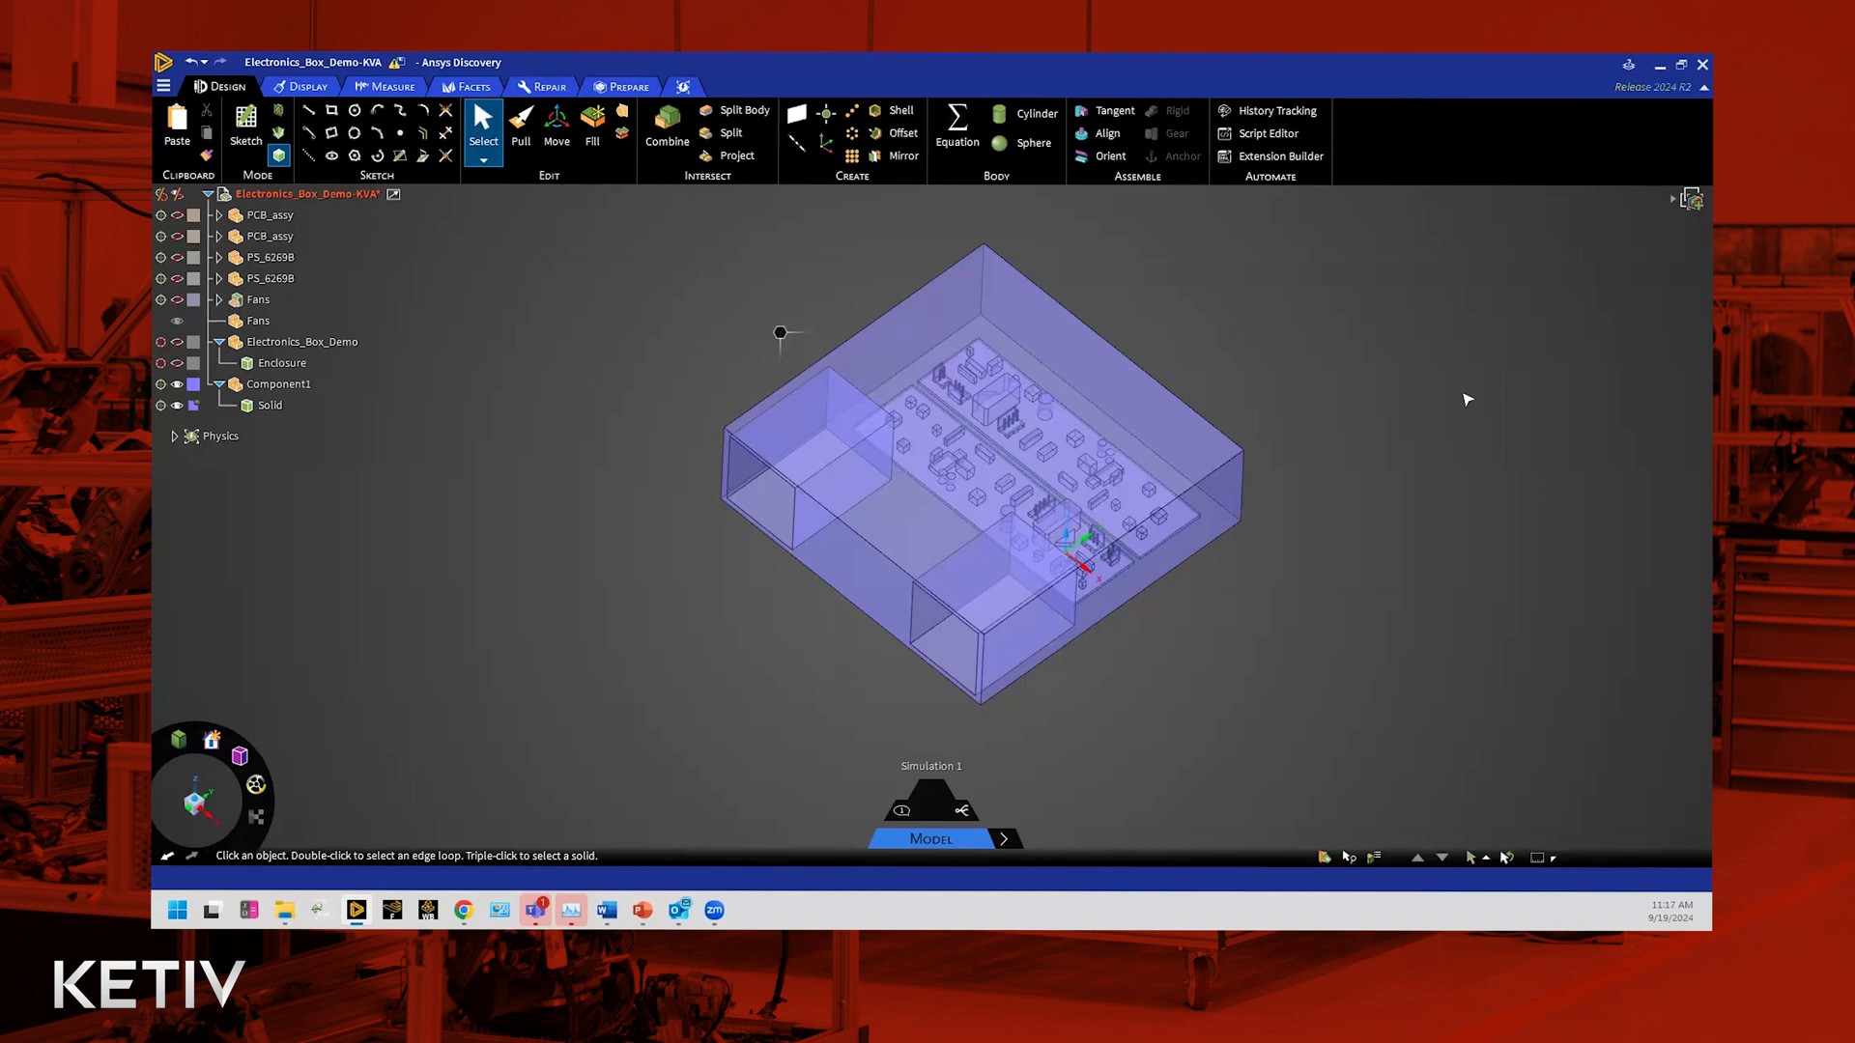
Step: Show the Fans component and examine how the fans sit inside the Component1 solid
click(176, 300)
scroll(1285, 476, up, 5)
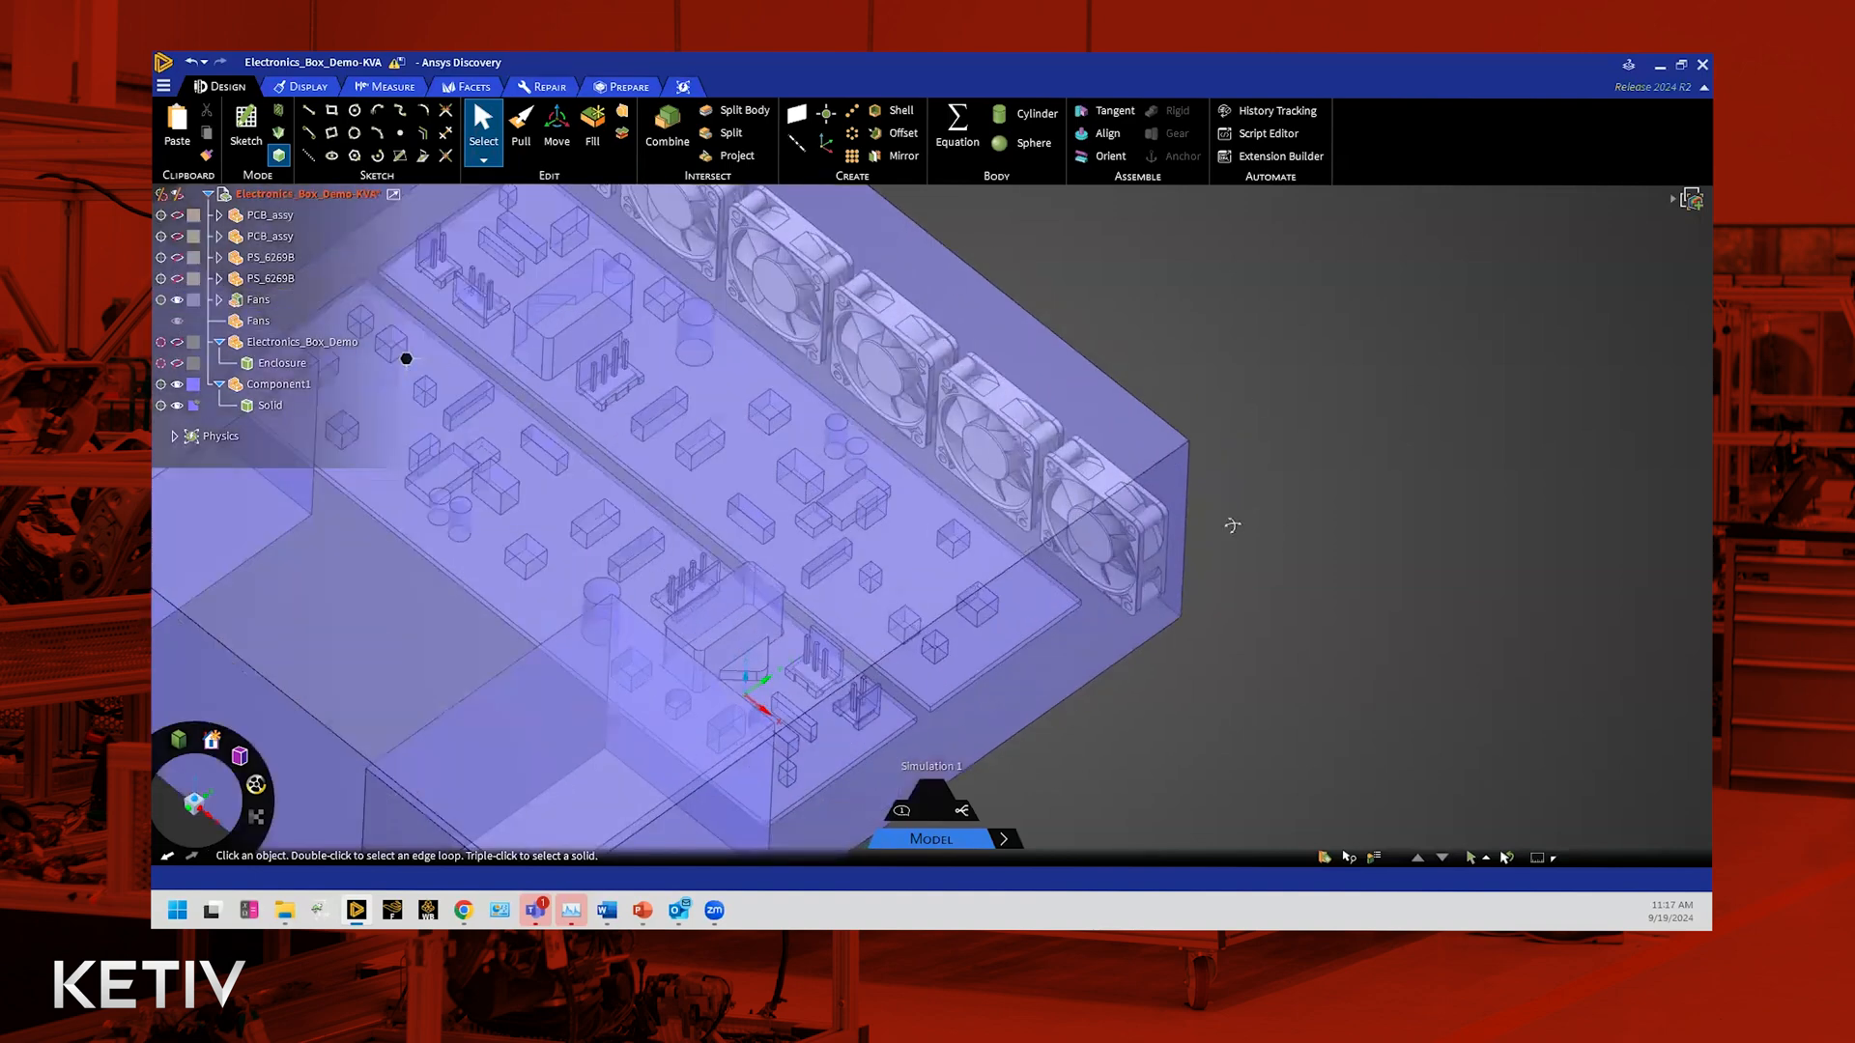
middle_drag(1232, 526, 1227, 474)
scroll(1173, 636, up, 4)
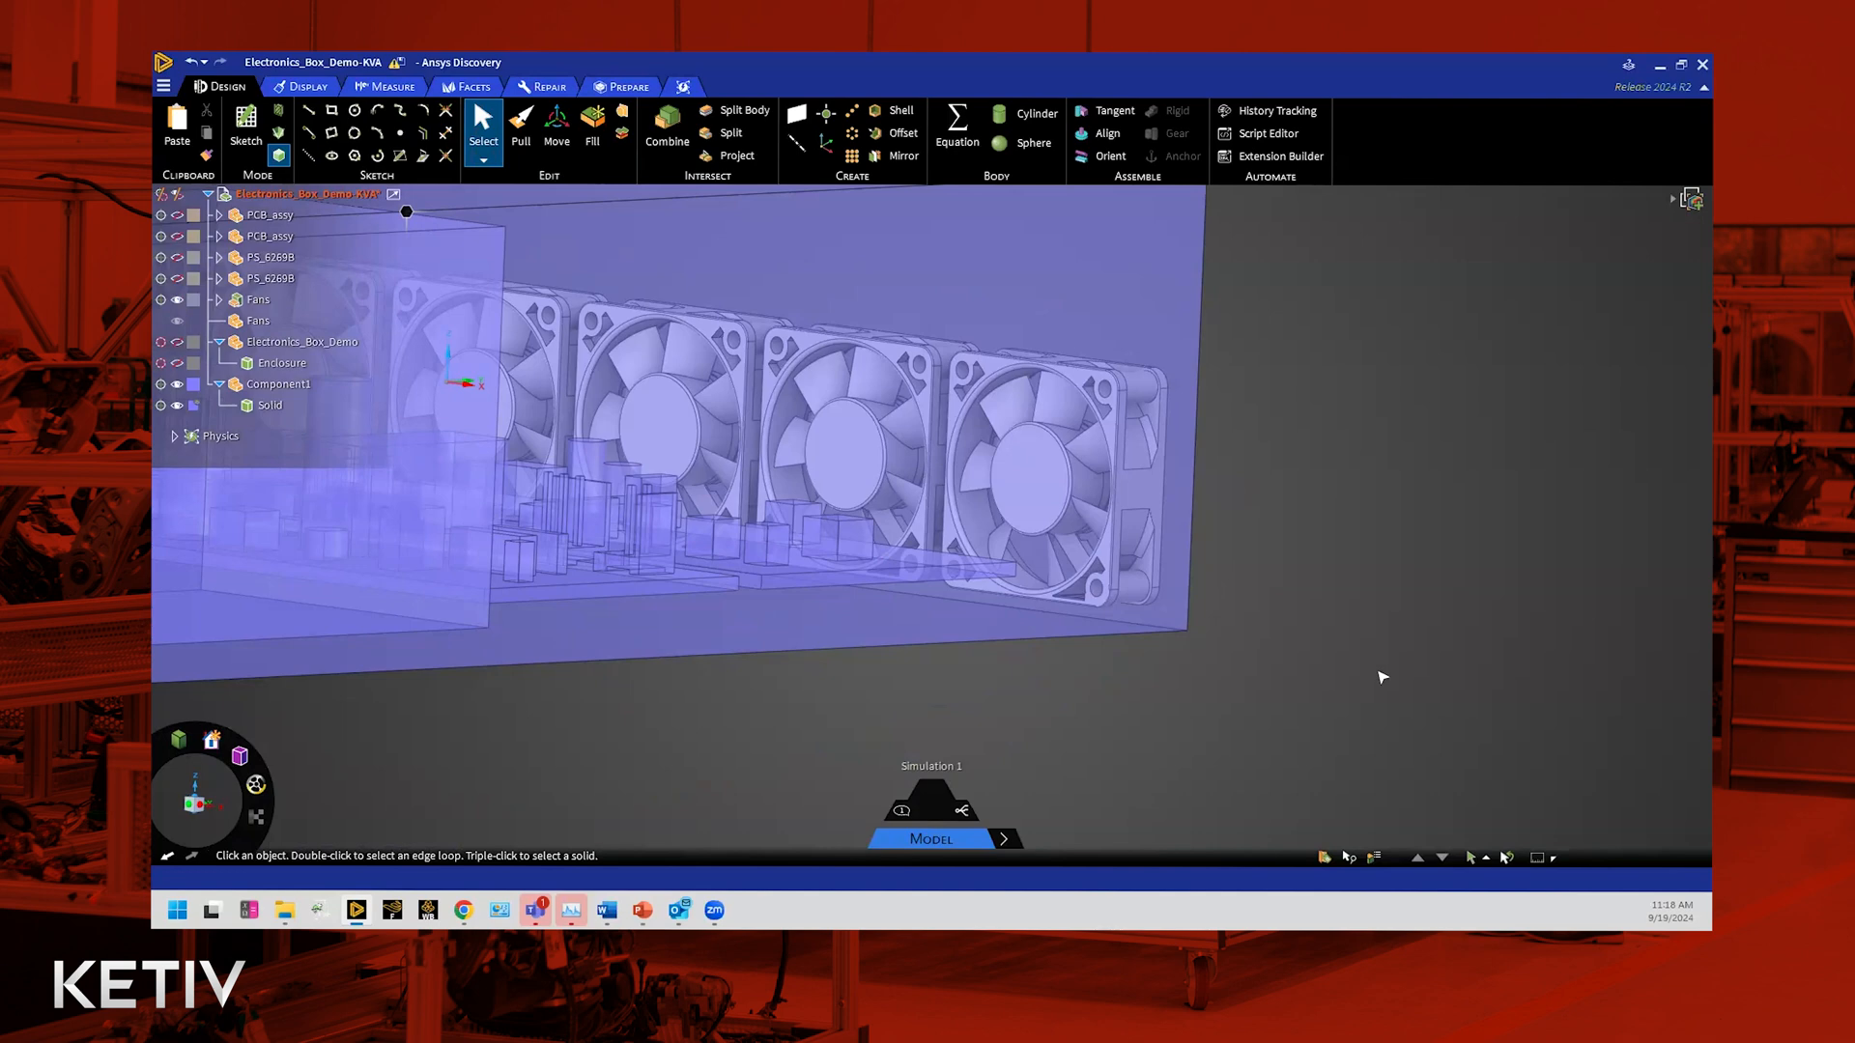
scroll(1383, 677, down, 5)
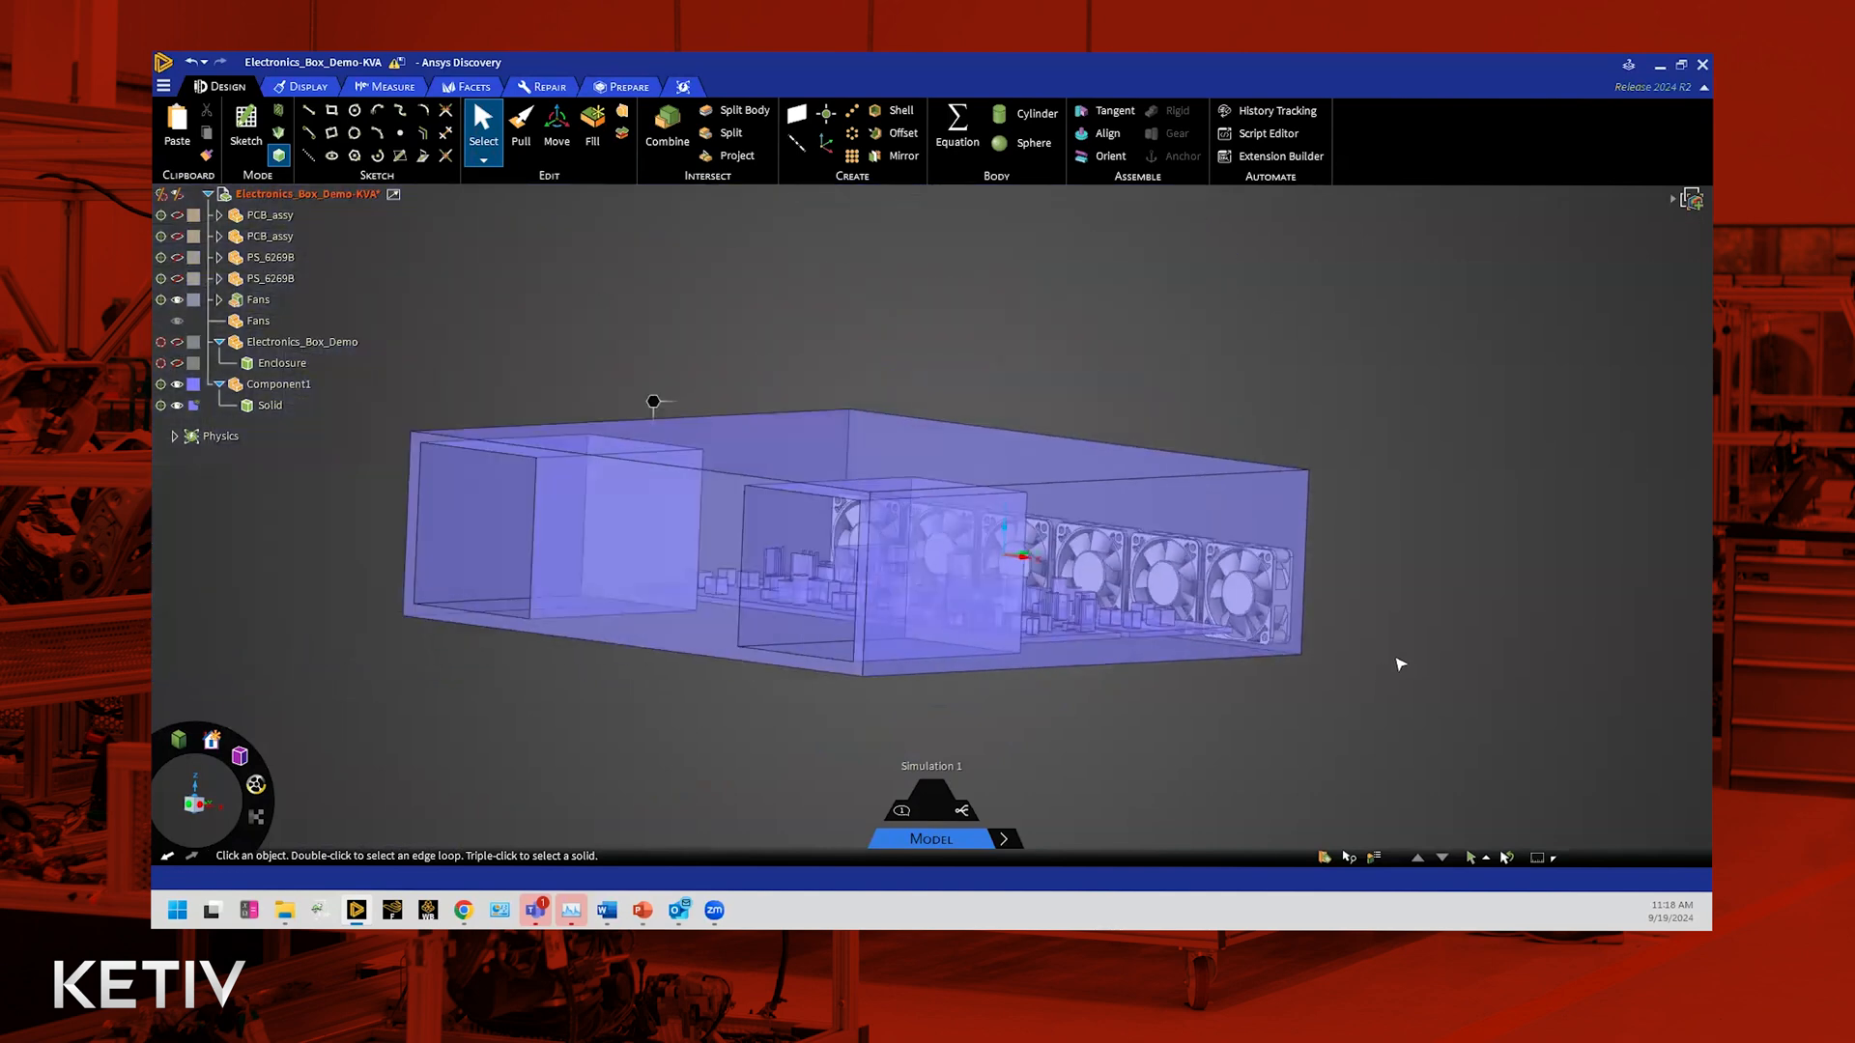
Step: Expand the Fans component and open its first Fan component in a separate design window
scroll(1401, 665, down, 1)
middle_drag(1407, 665, 1356, 716)
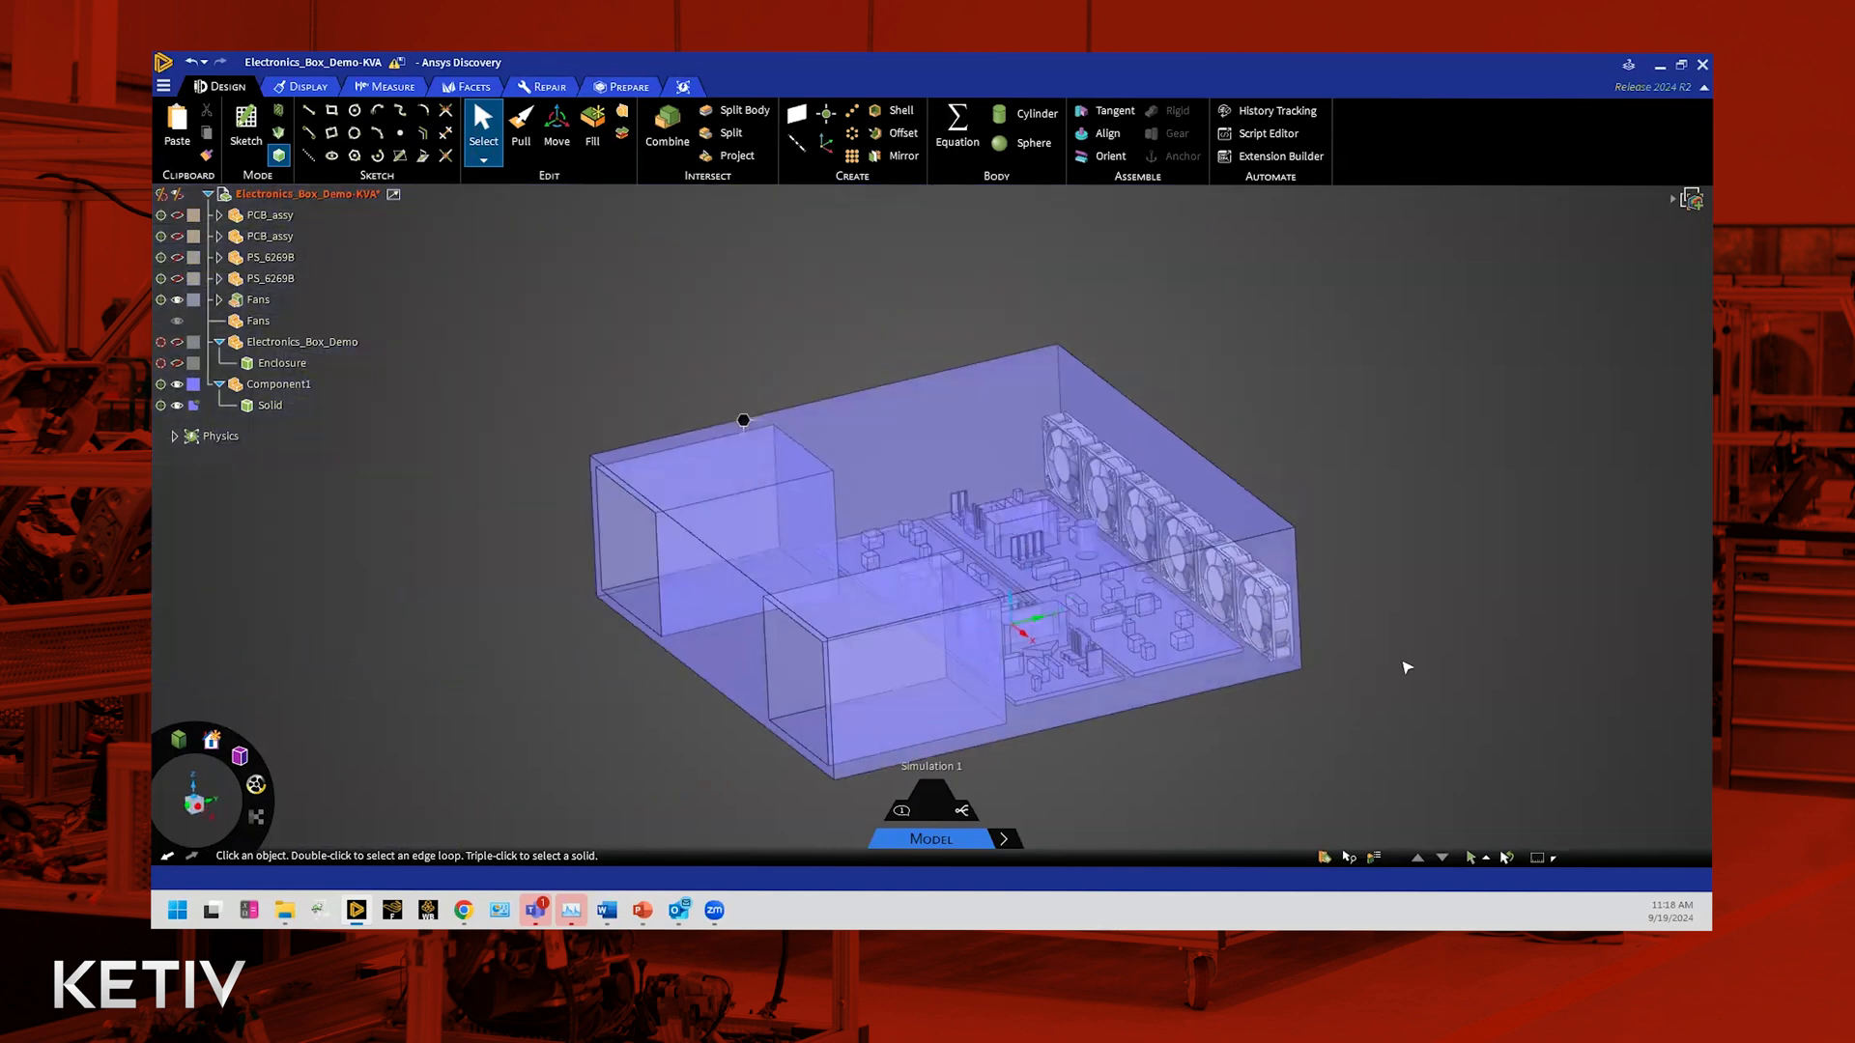
click(220, 300)
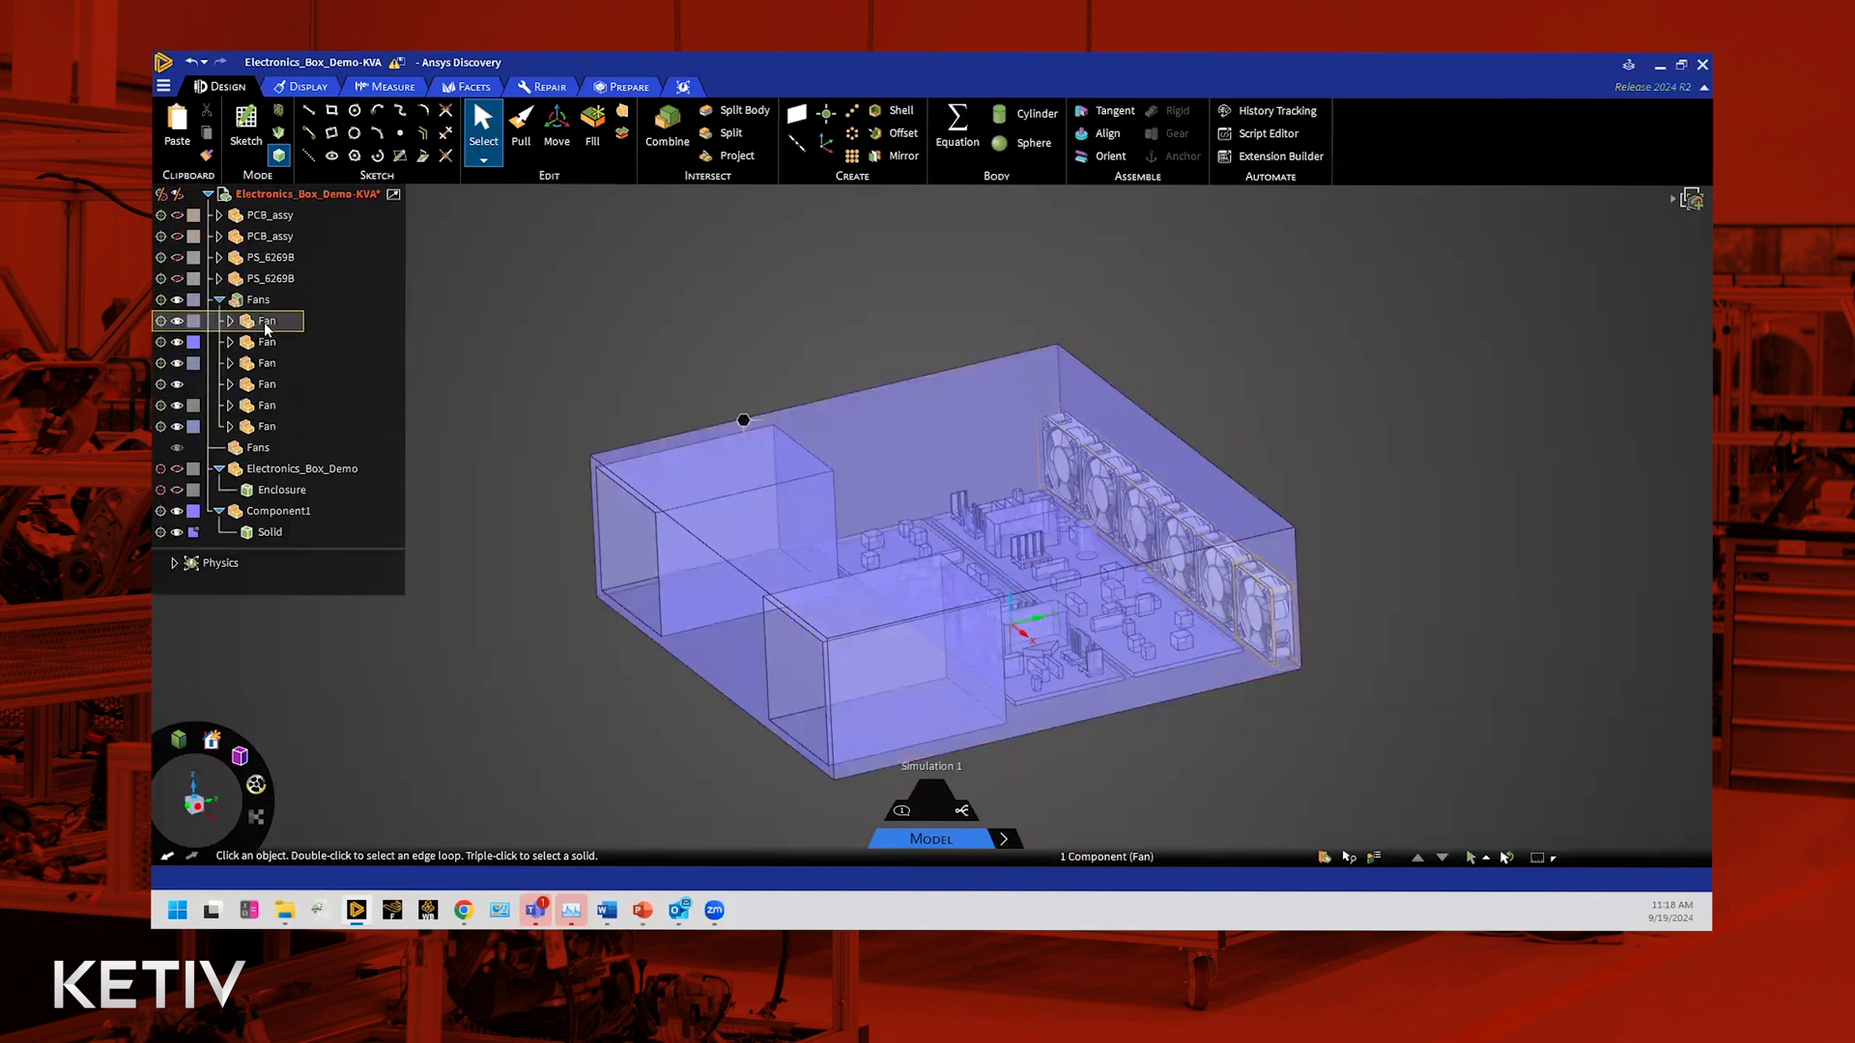
right_click(265, 328)
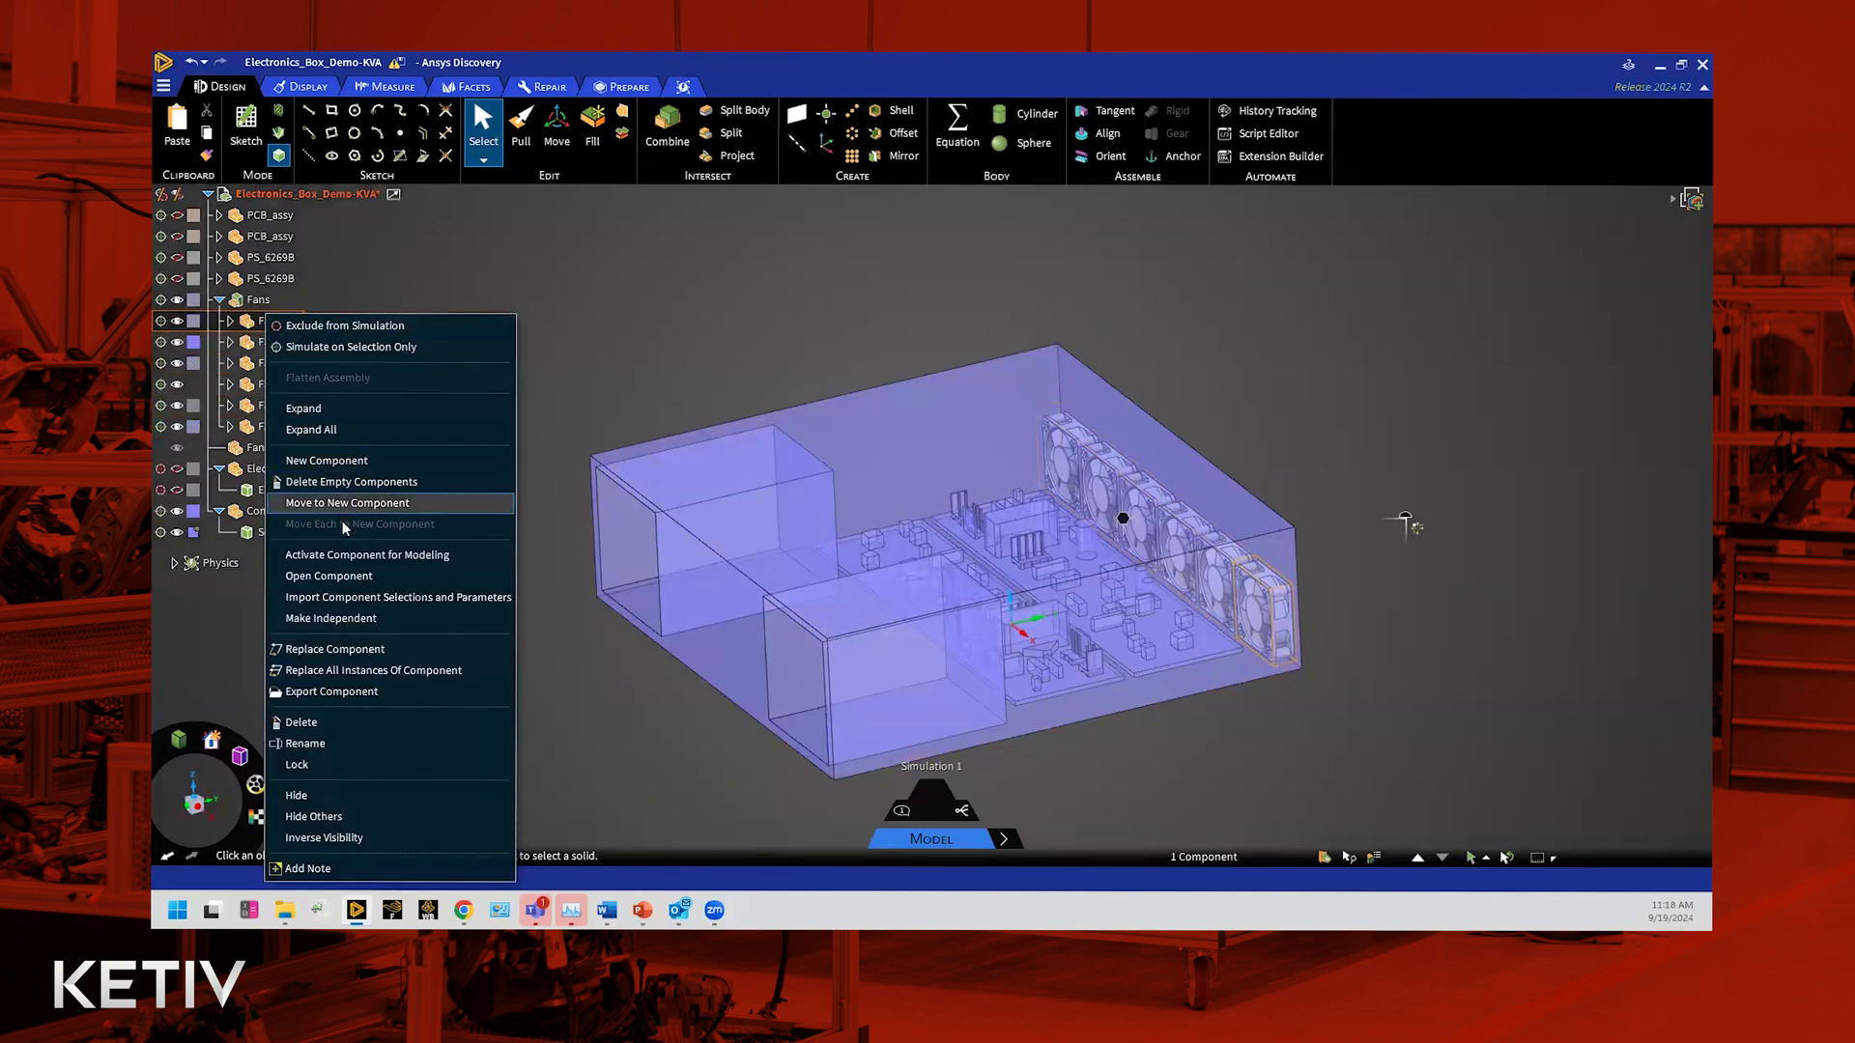
click(328, 580)
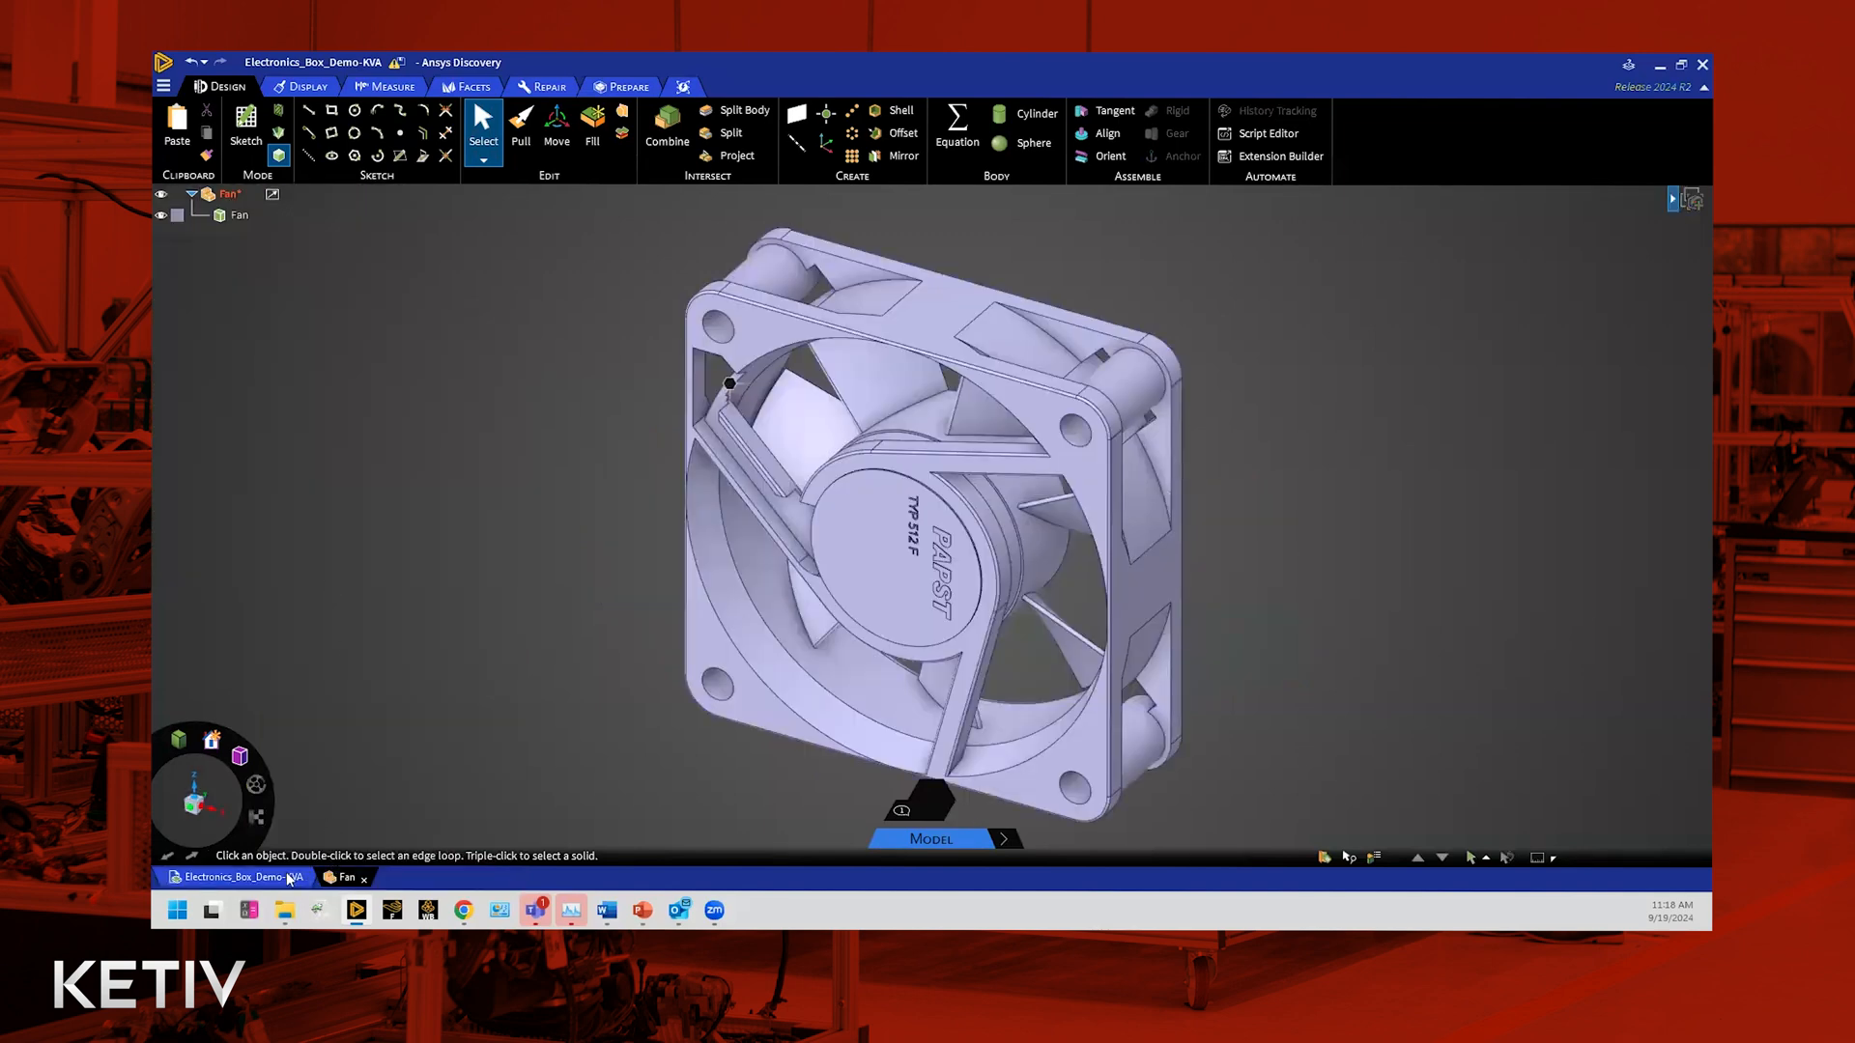
click(273, 879)
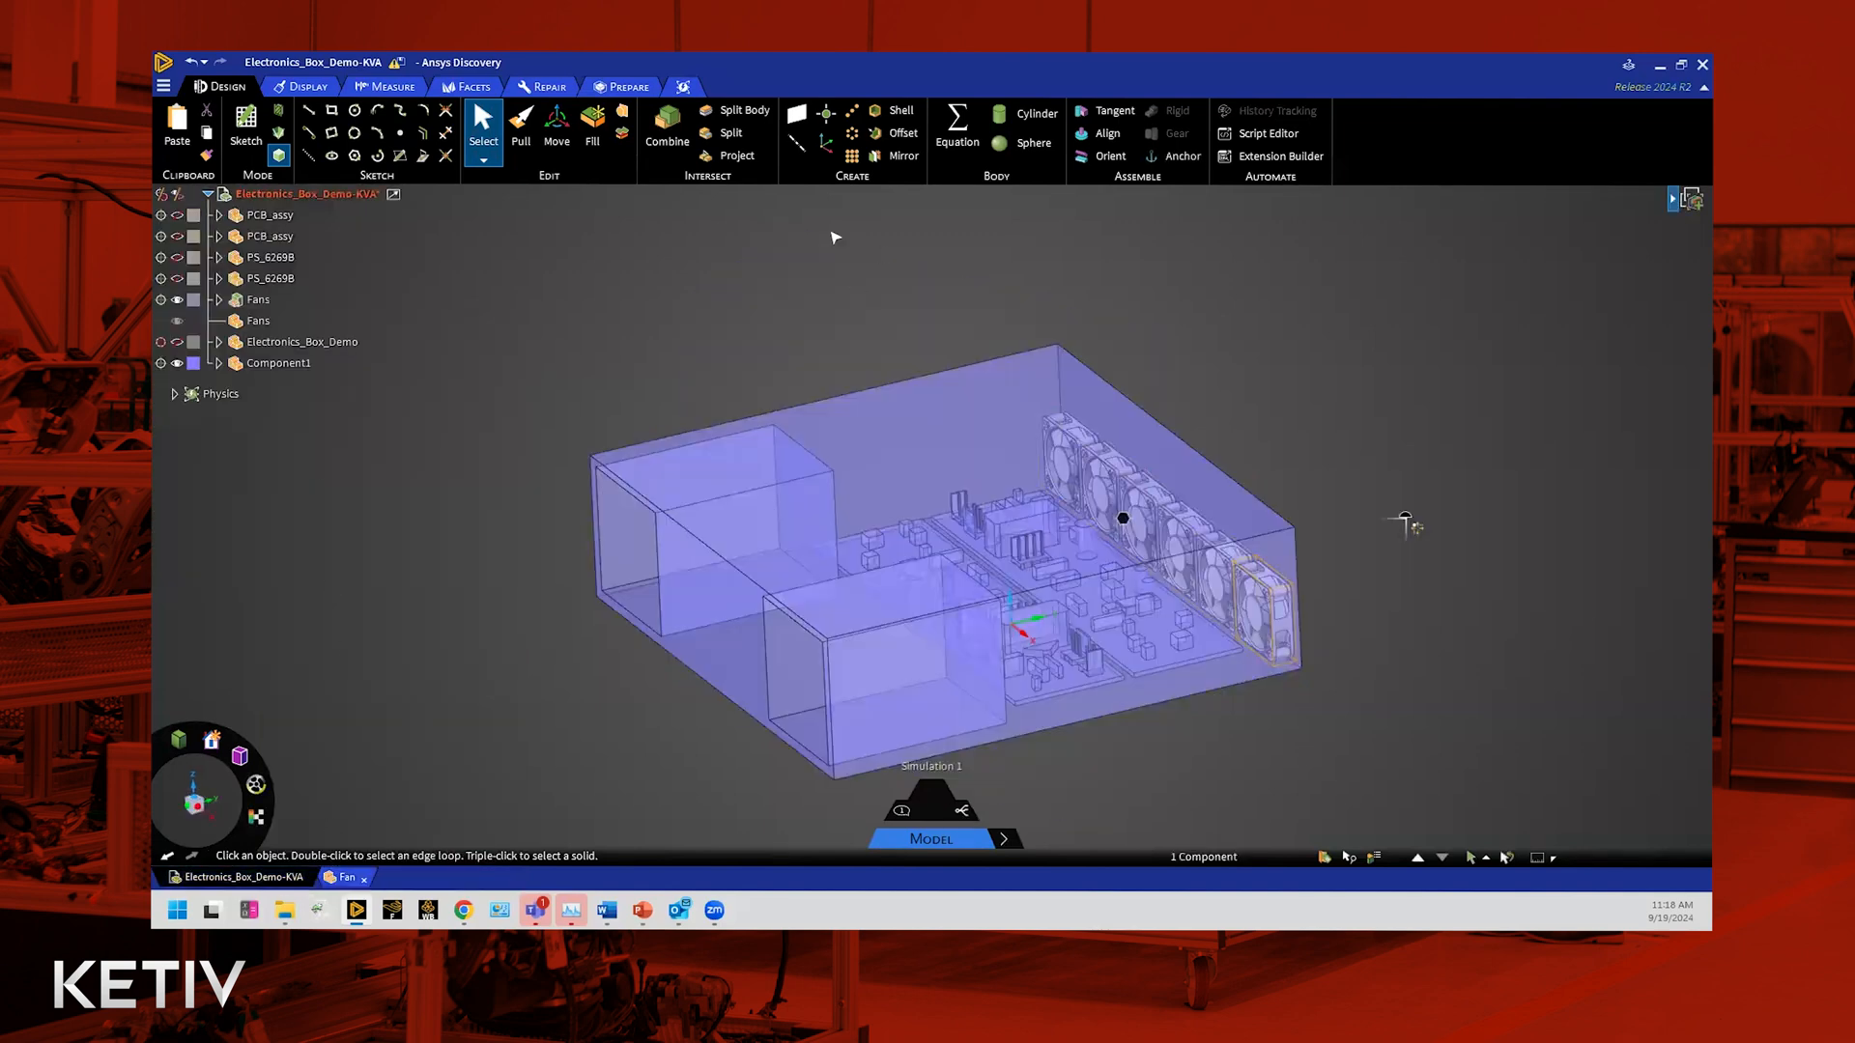
click(345, 878)
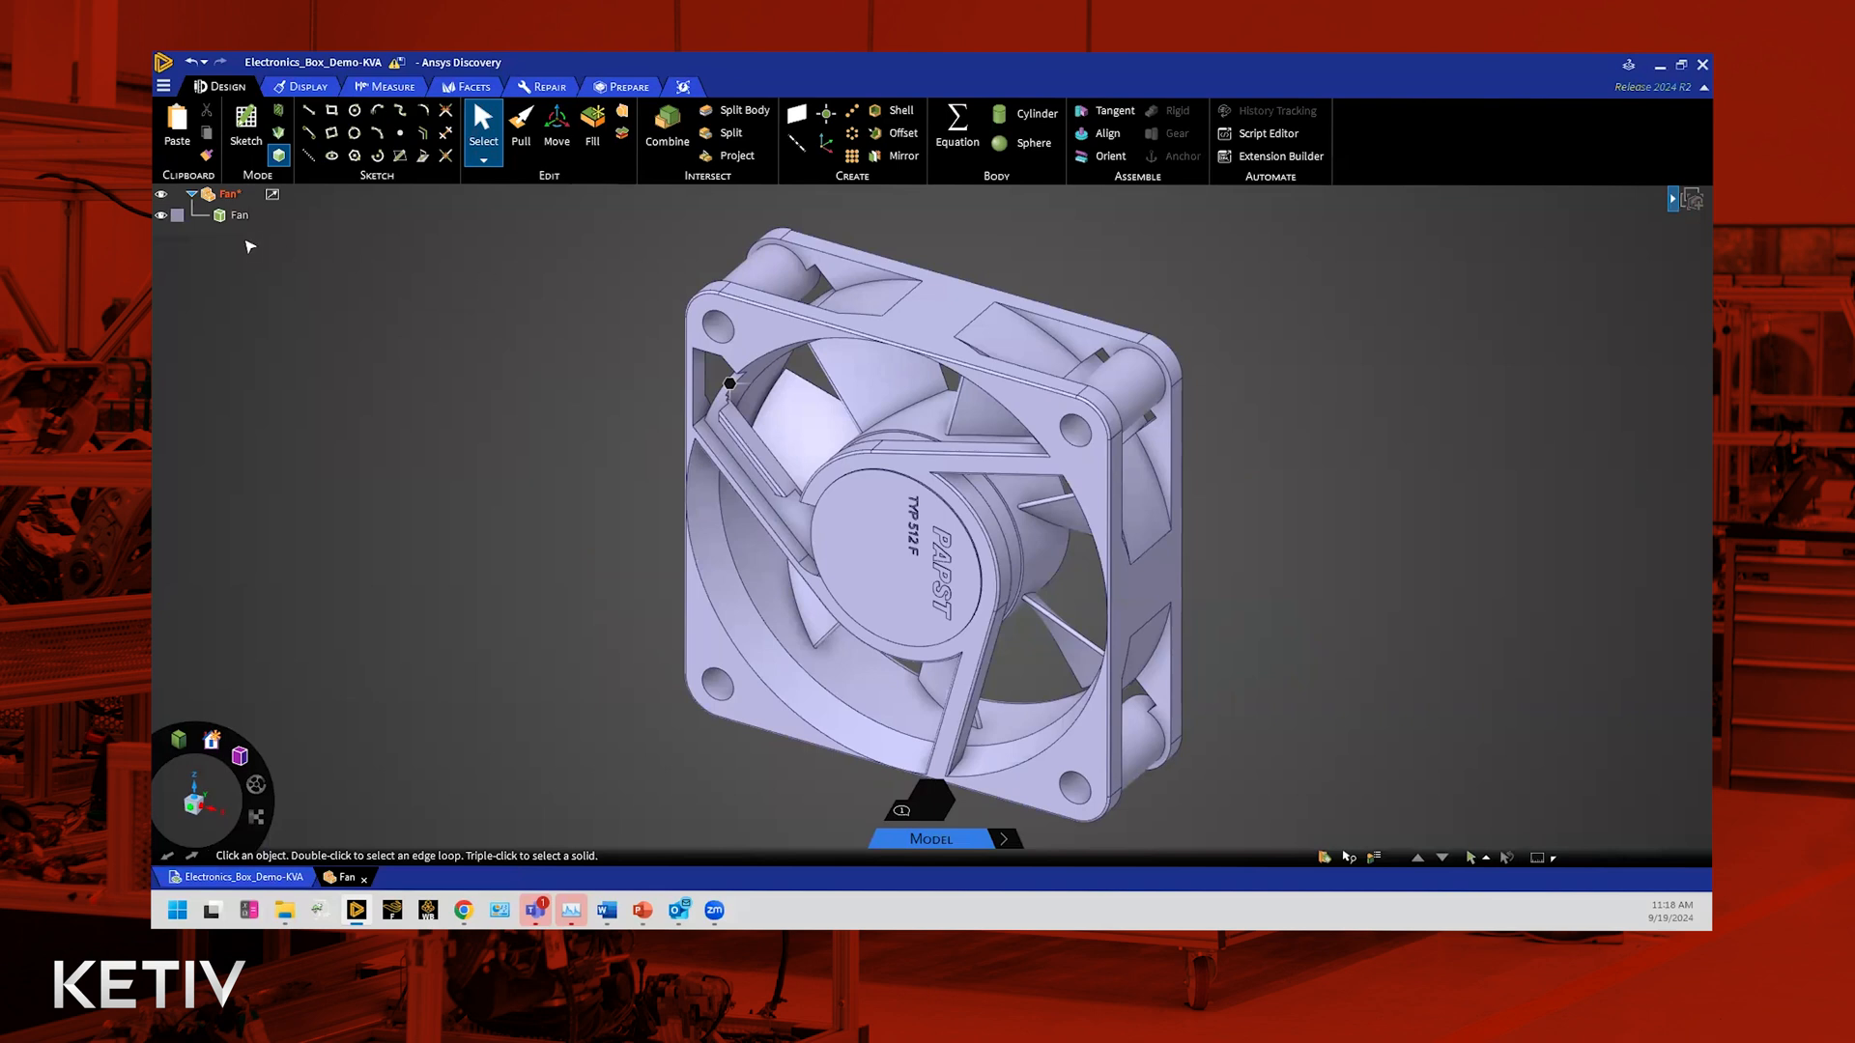
Step: Create a new component inside the Fan part
click(229, 195)
right_click(230, 196)
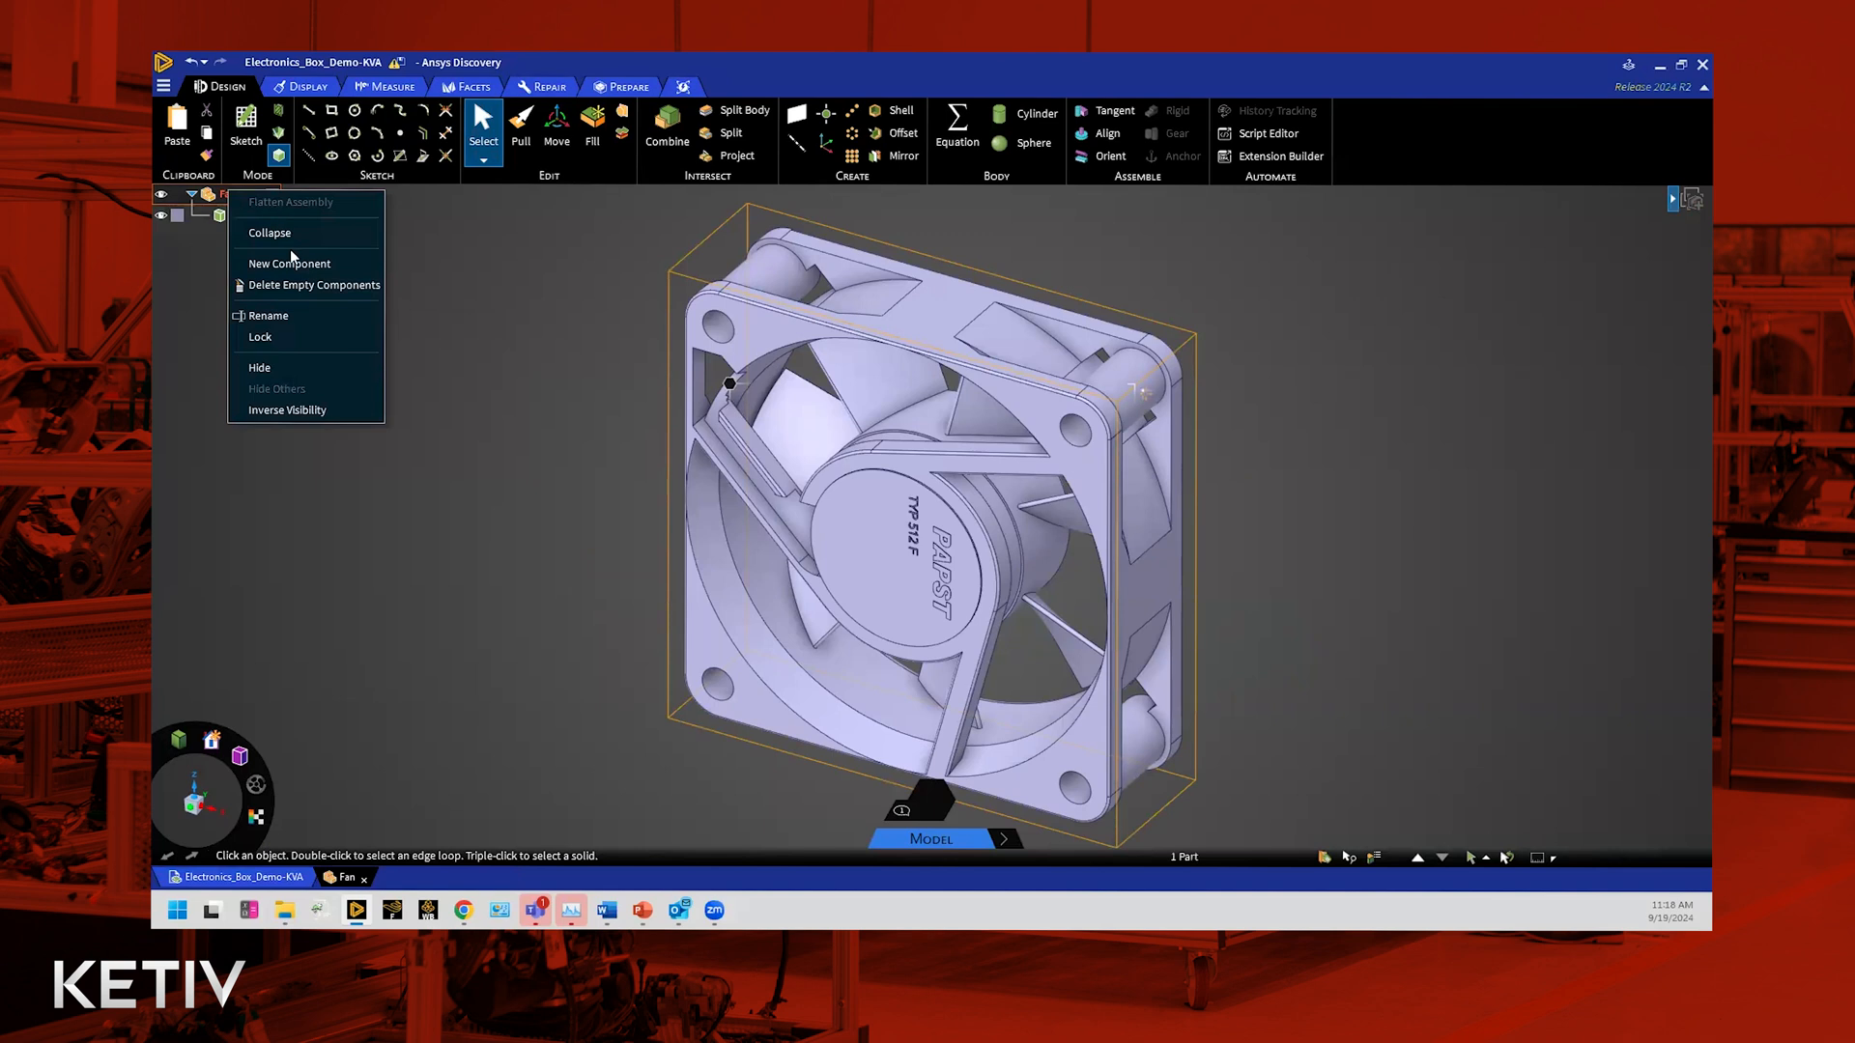
click(332, 264)
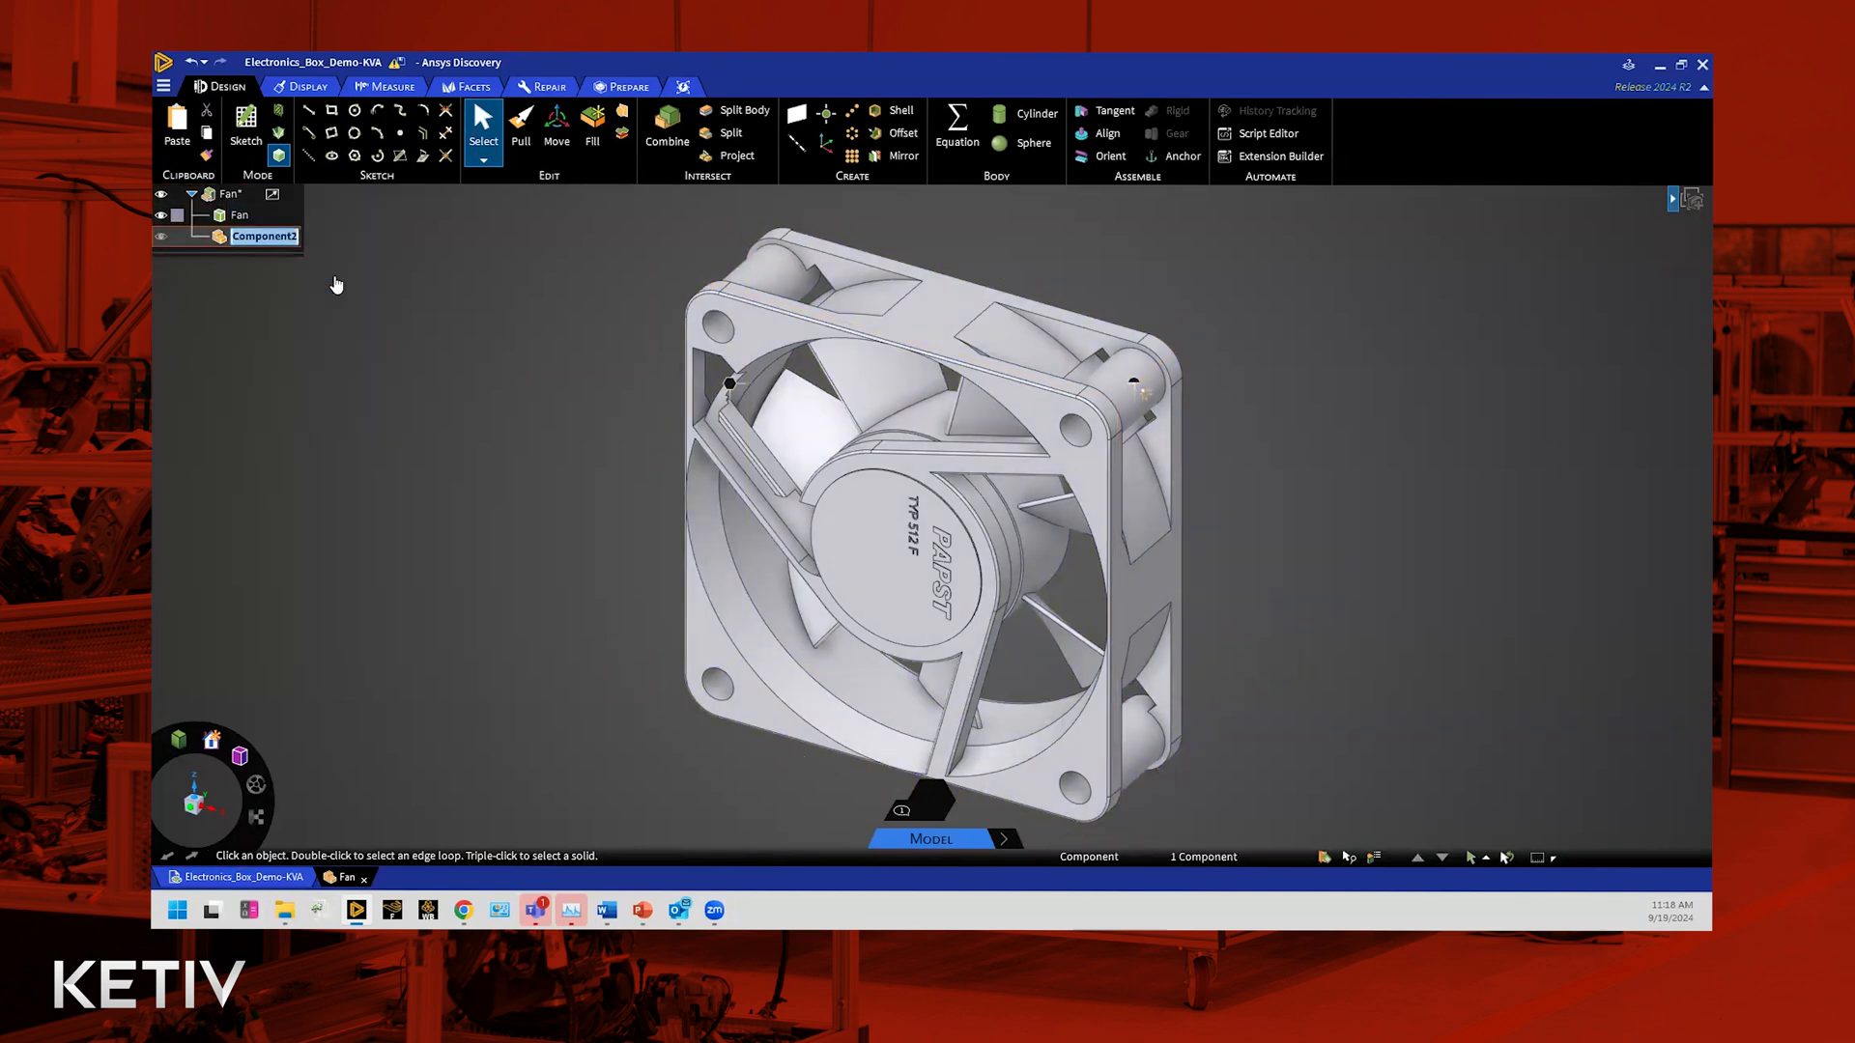
click(1420, 295)
scroll(1416, 296, down, 1)
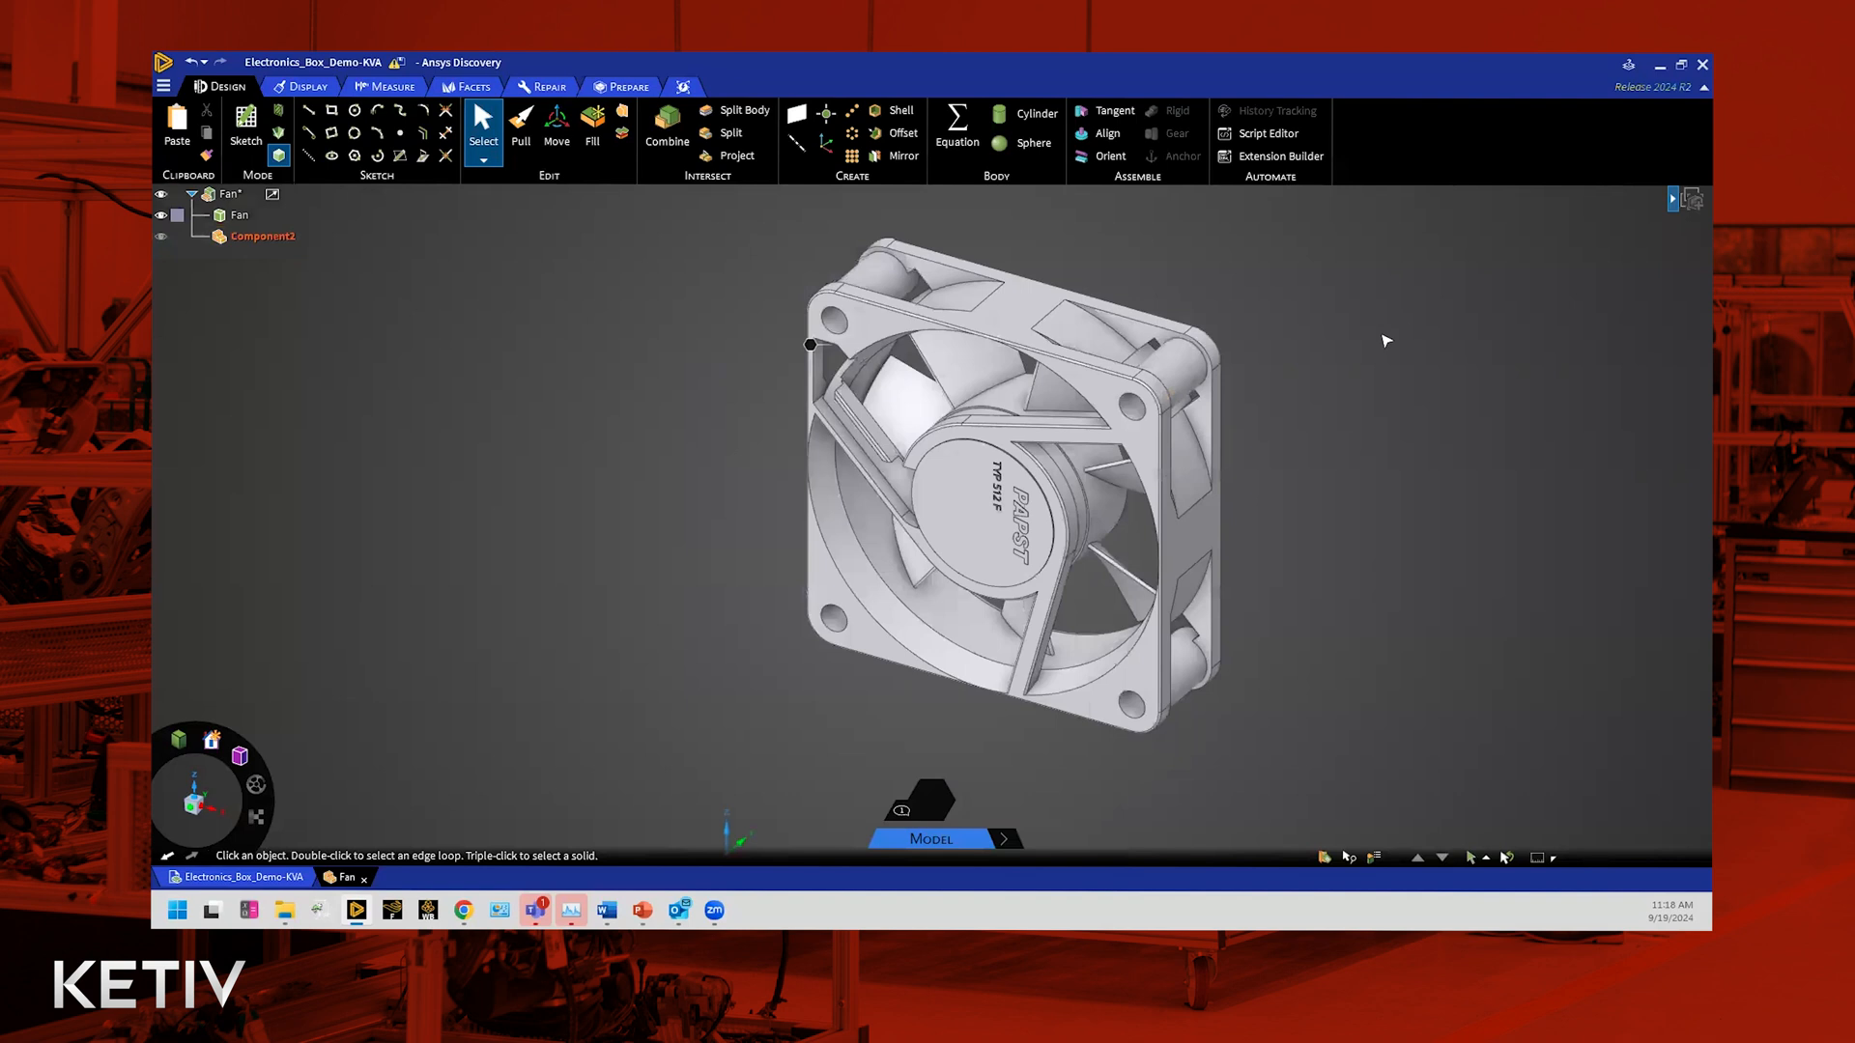
Step: Start a sketch on the fan's front hub face and draw a rectangle about 37.56 mm square around the fan's outer frame
click(193, 814)
click(246, 124)
click(1006, 485)
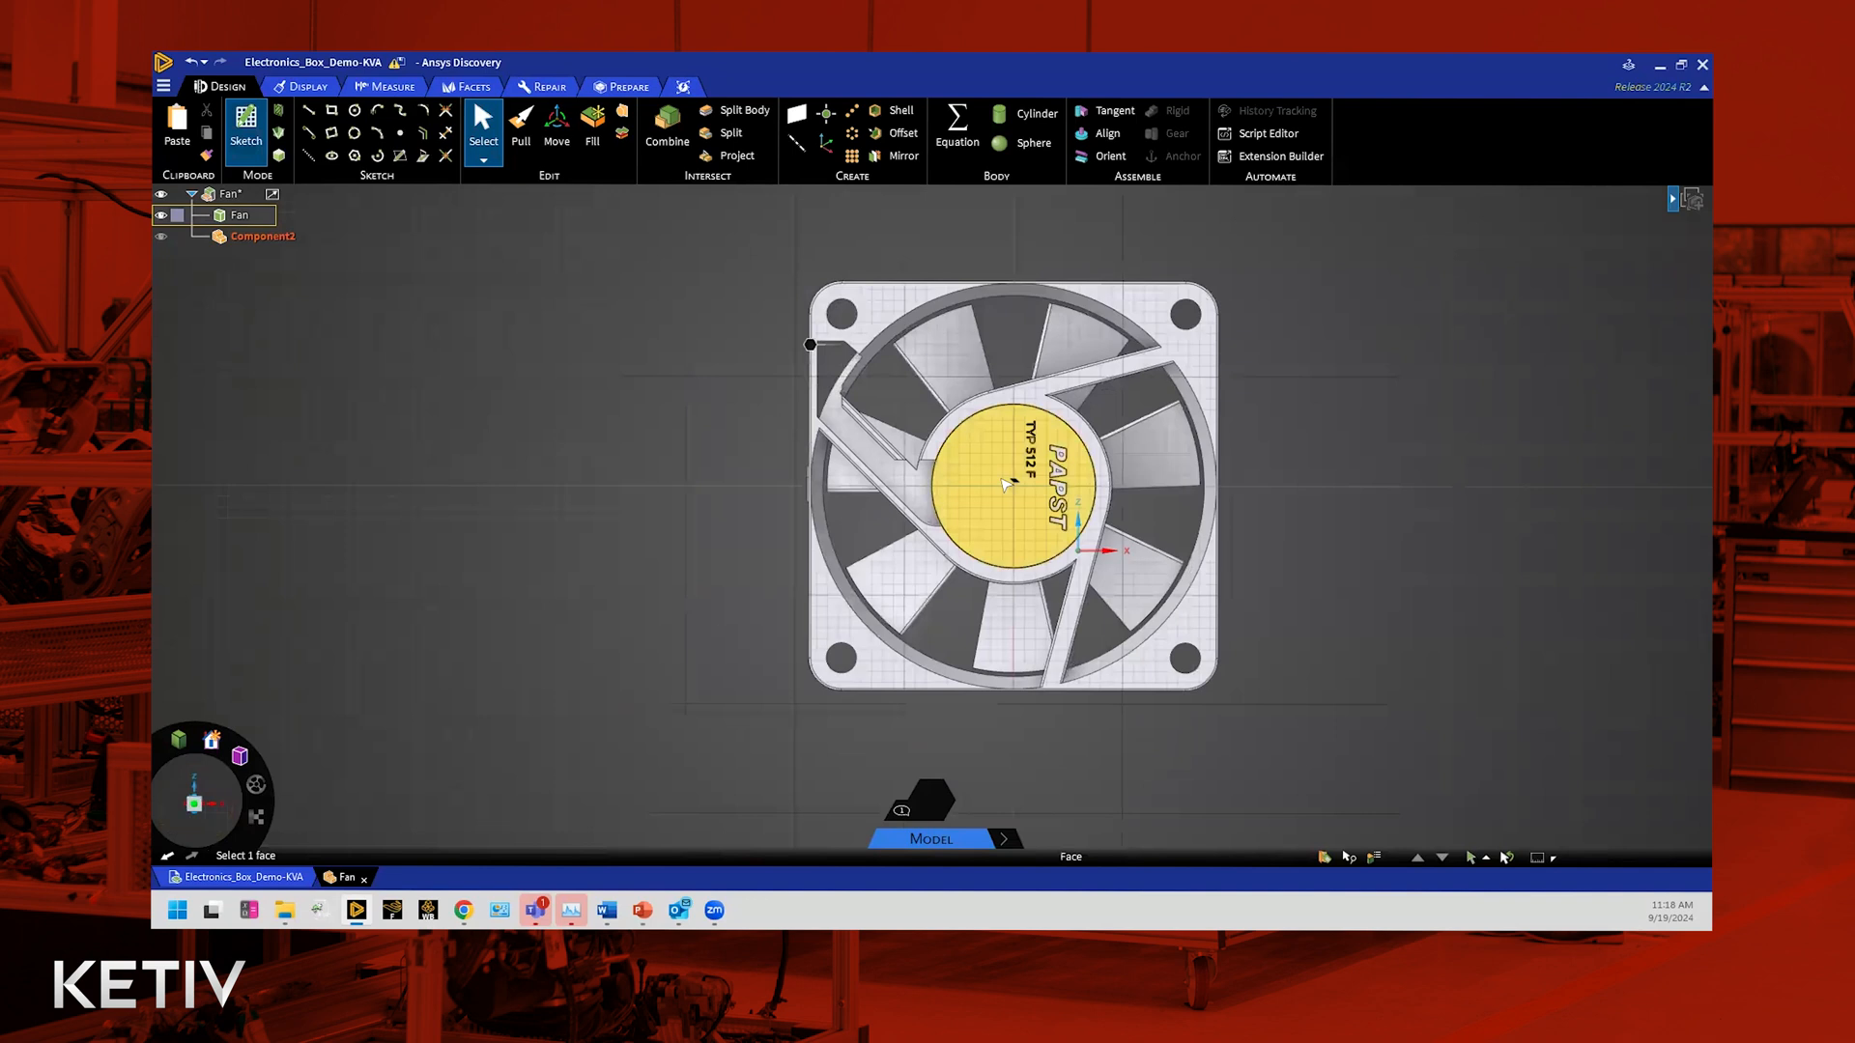
click(1006, 485)
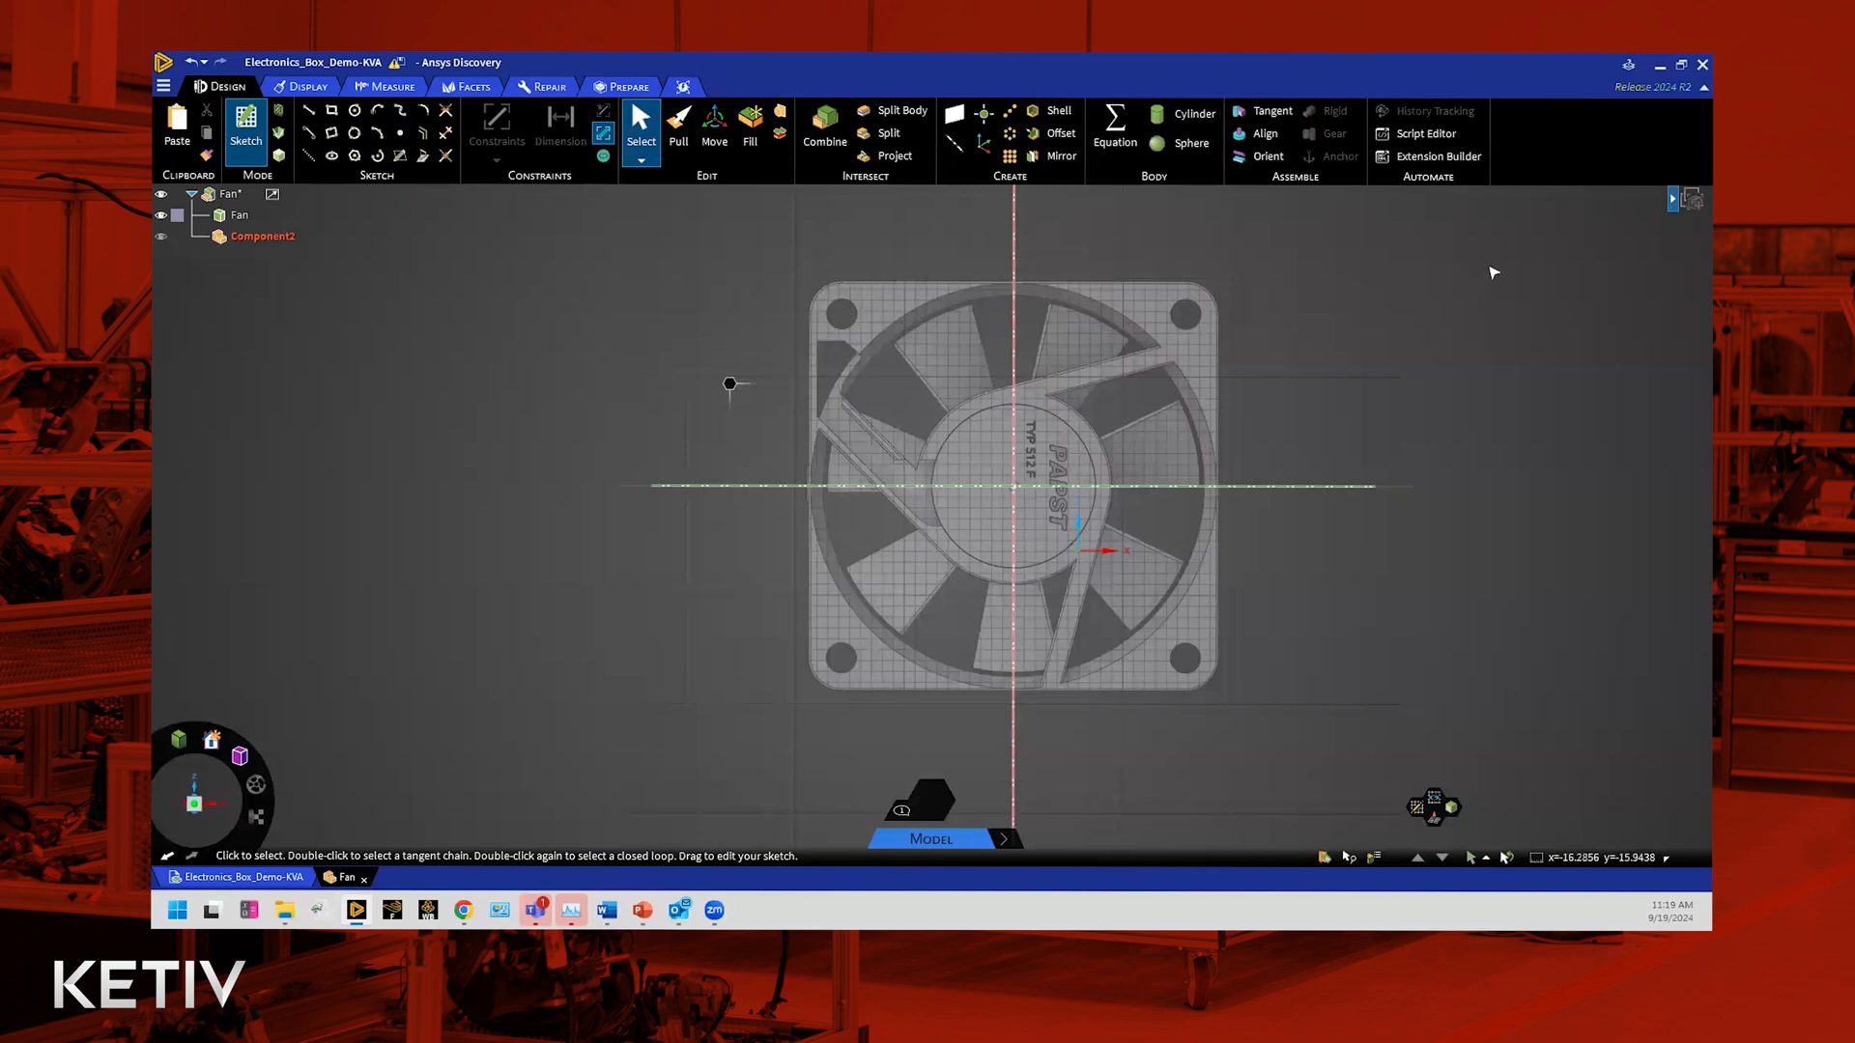
click(331, 110)
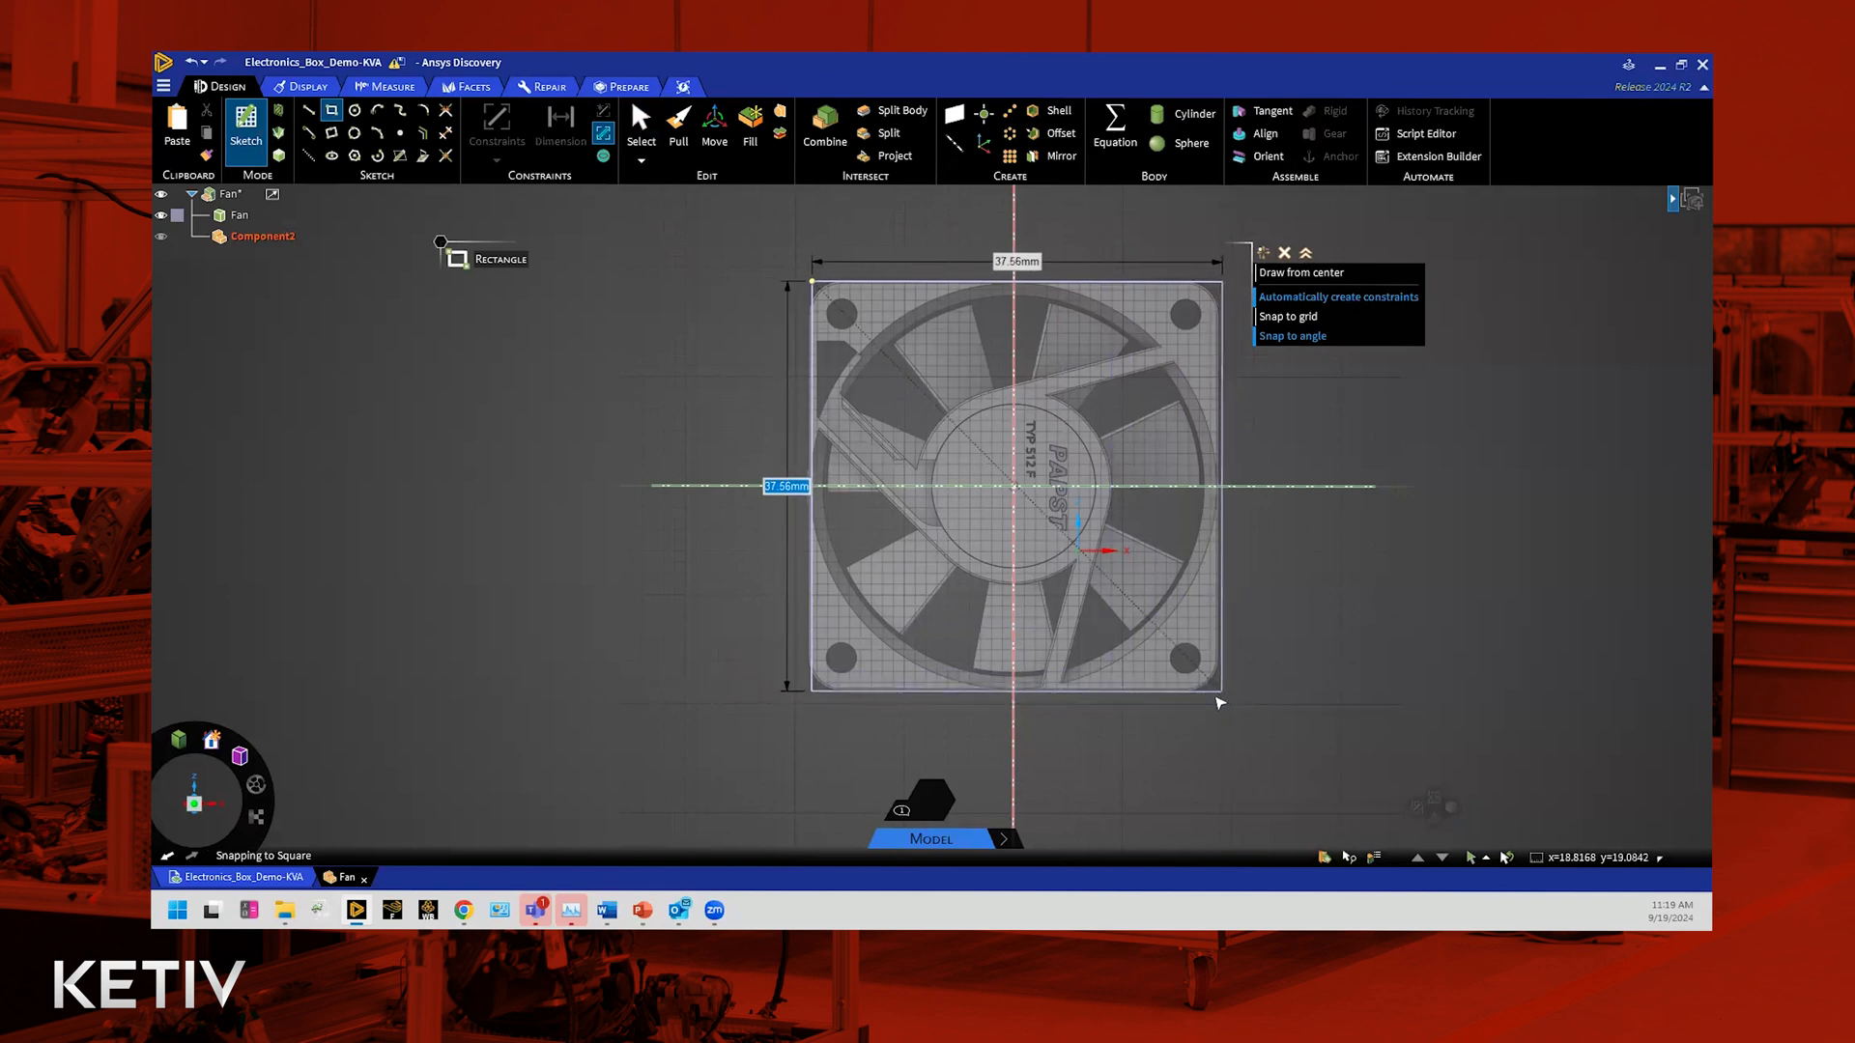
click(1219, 704)
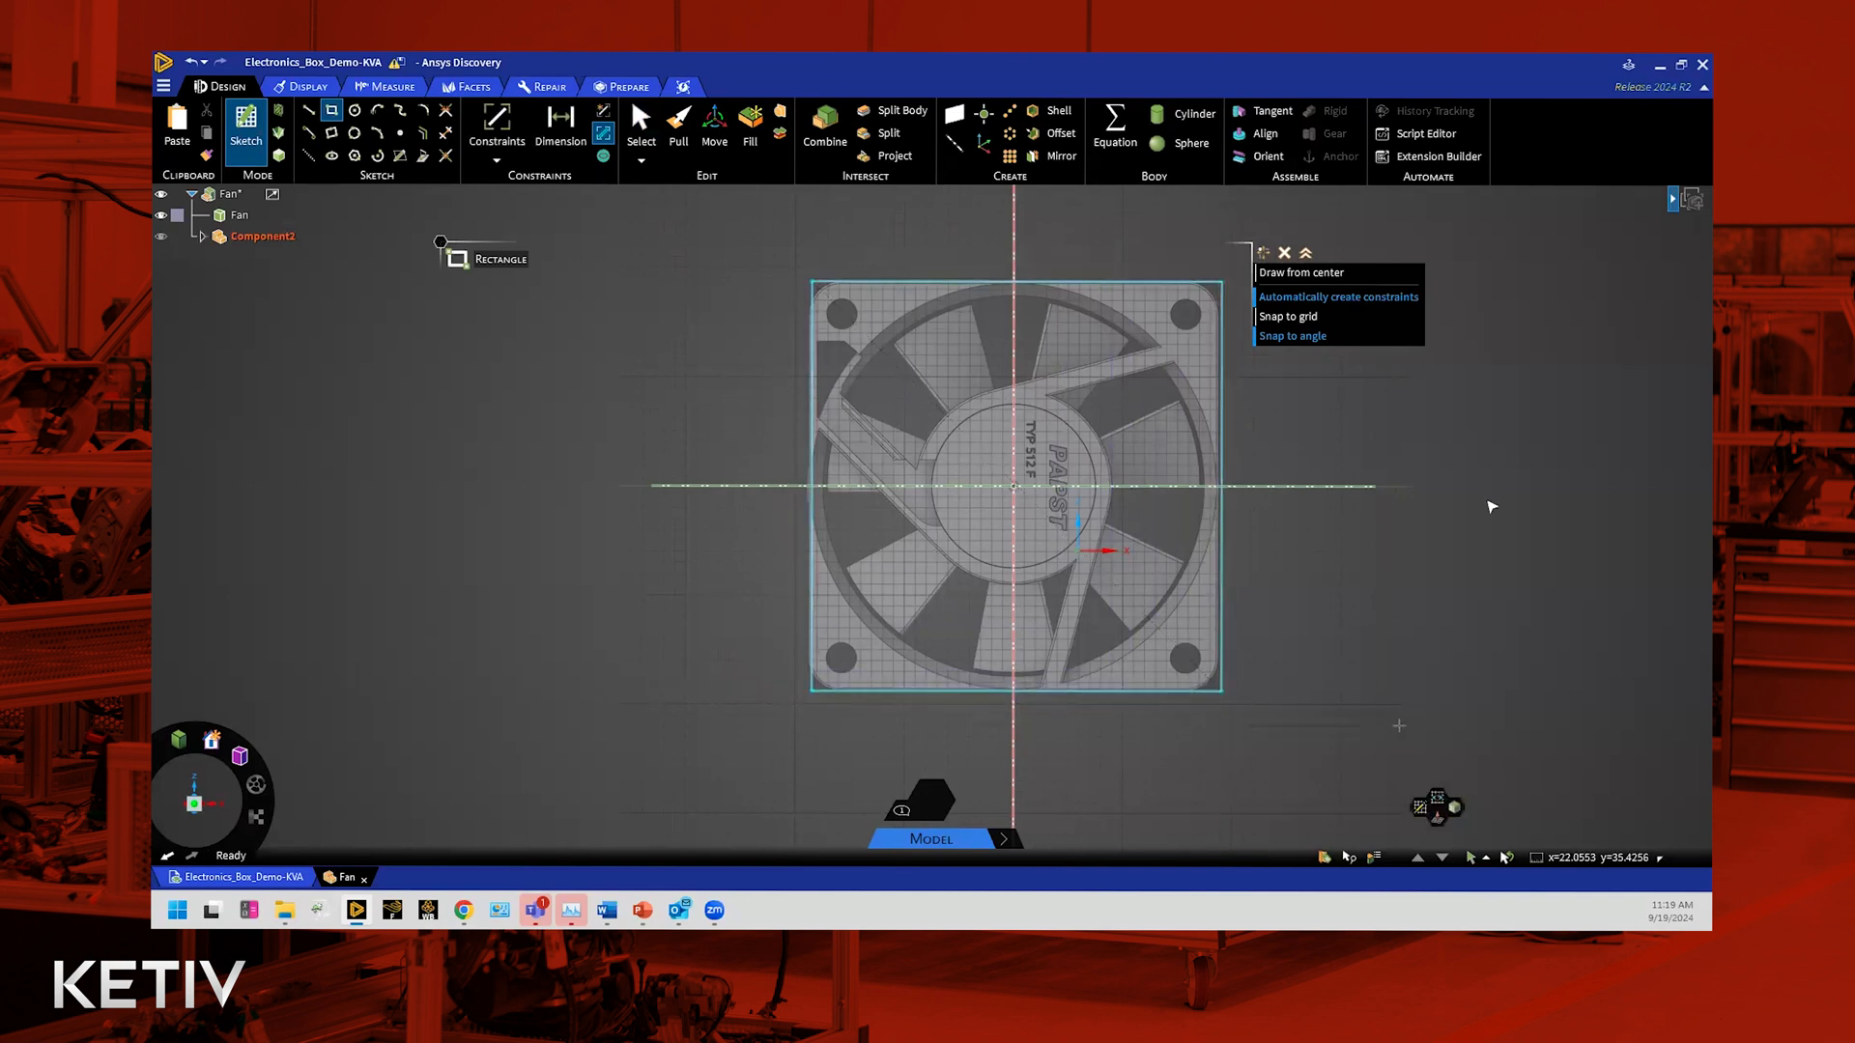
Step: Sketch a circle about 36 mm in diameter centred on the fan hub and convert the sketch profile into a surface
click(354, 112)
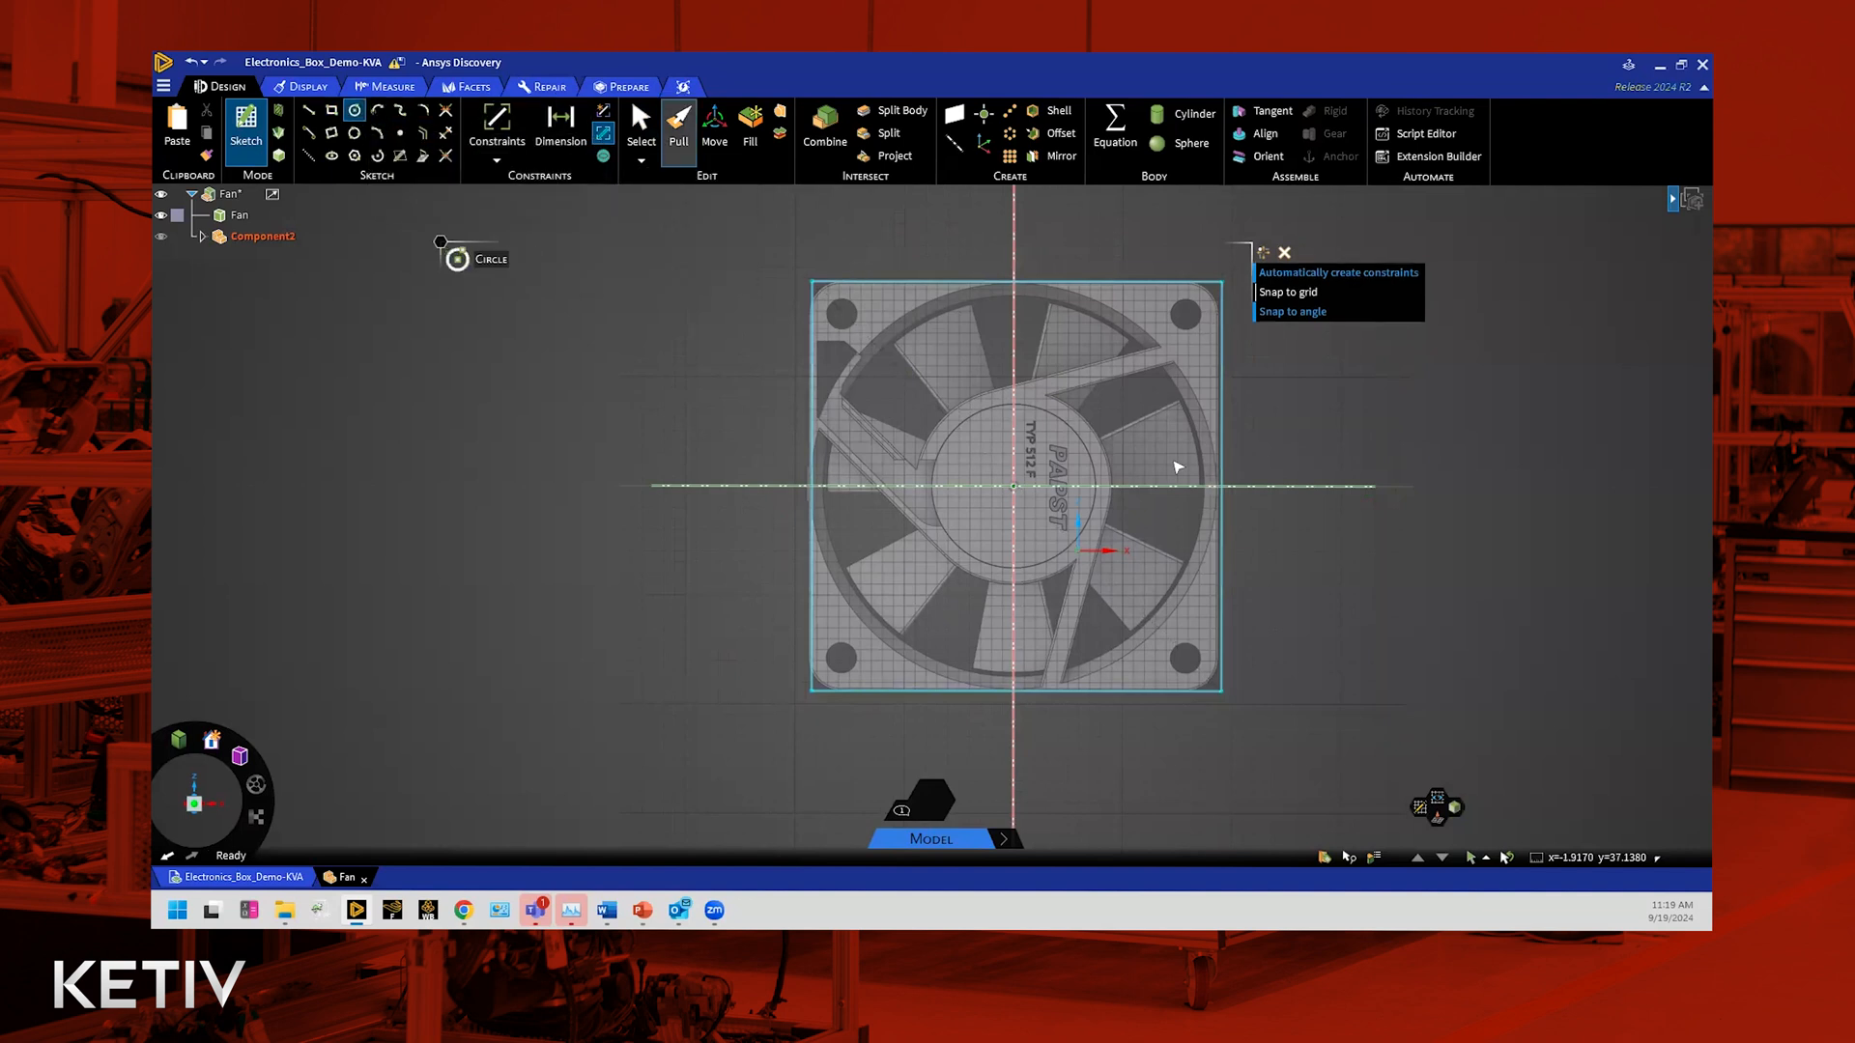
click(1015, 487)
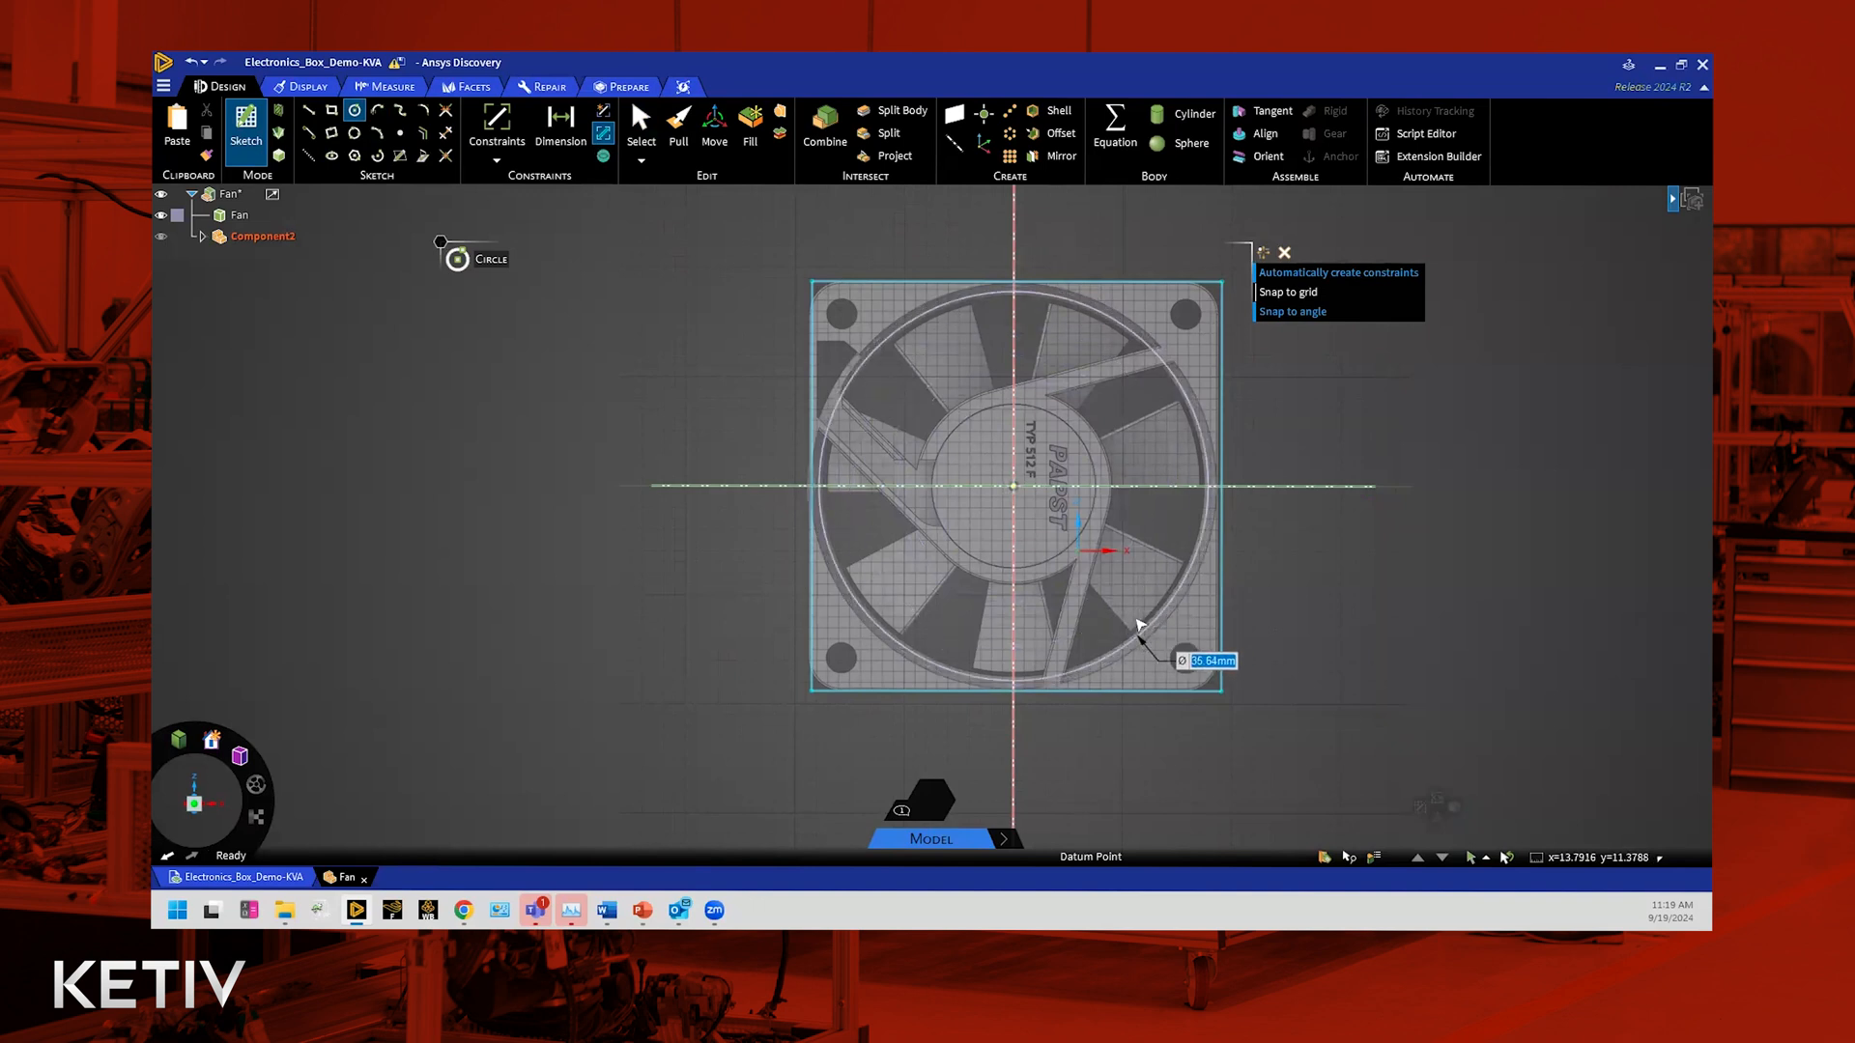
click(1147, 640)
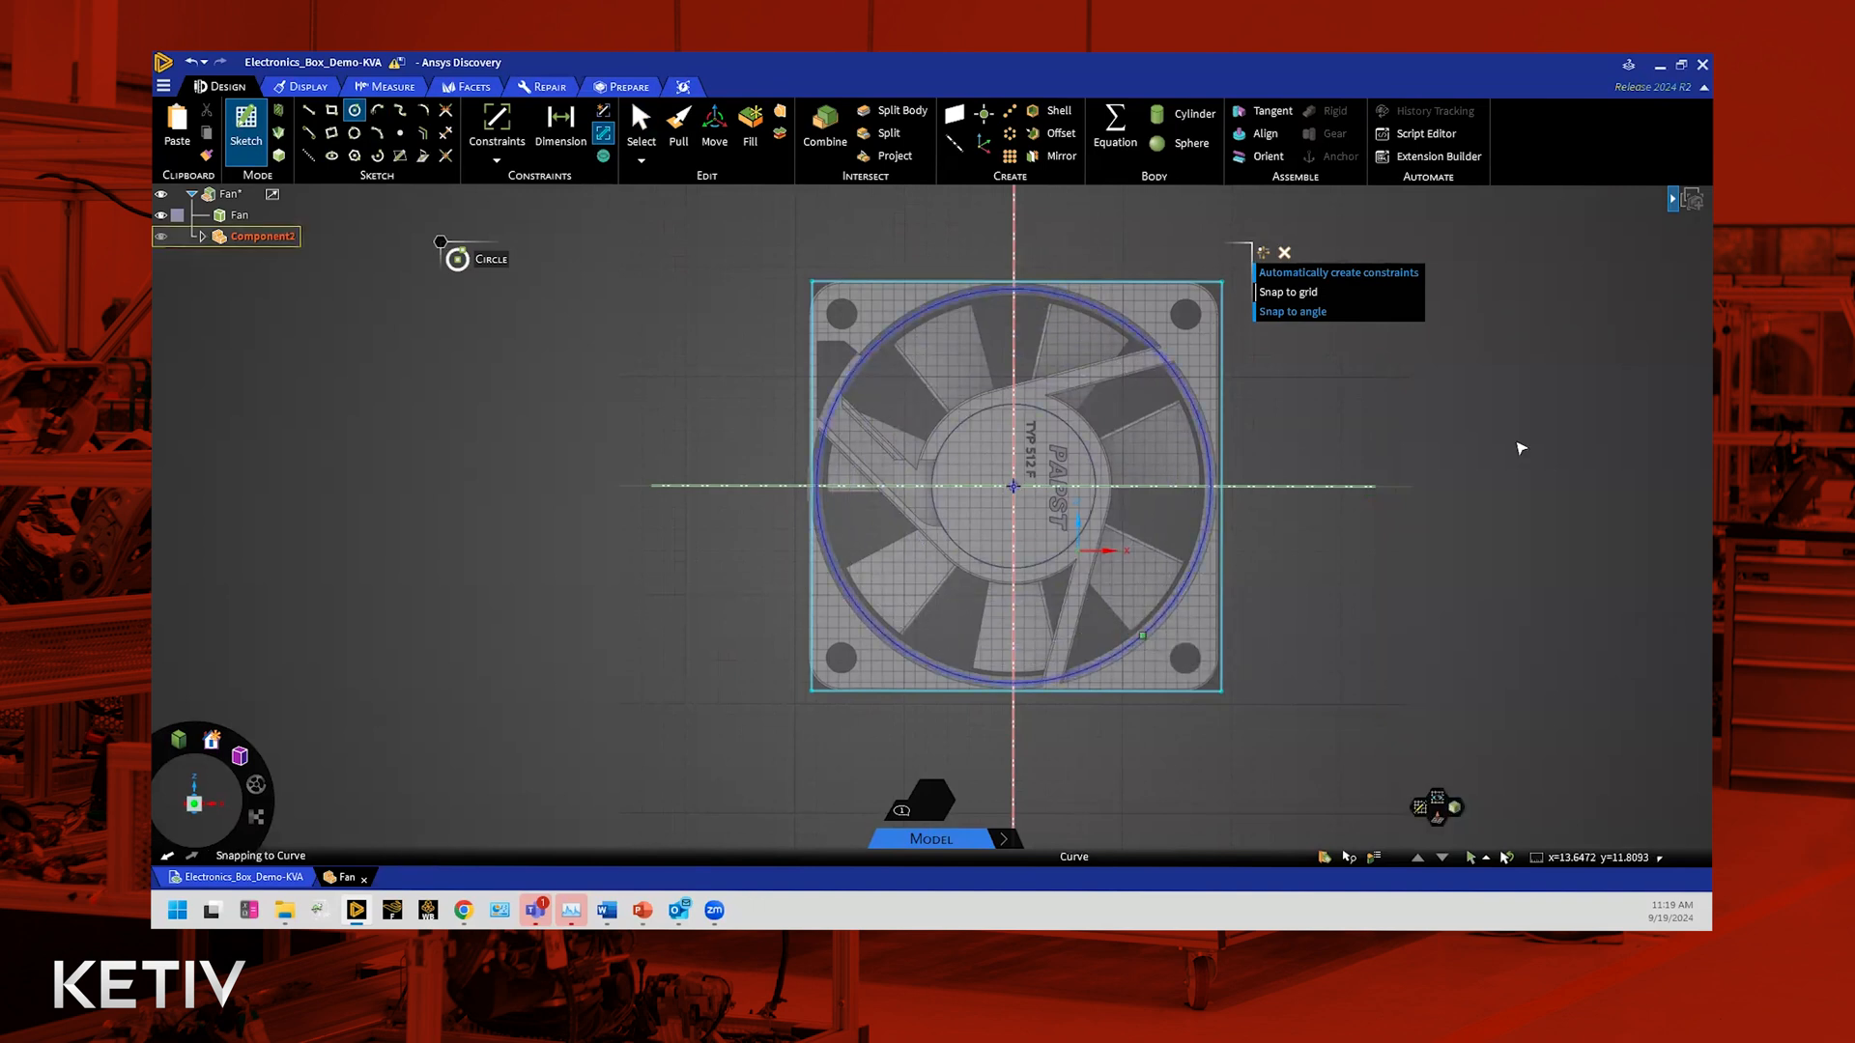
scroll(1519, 447, up, 2)
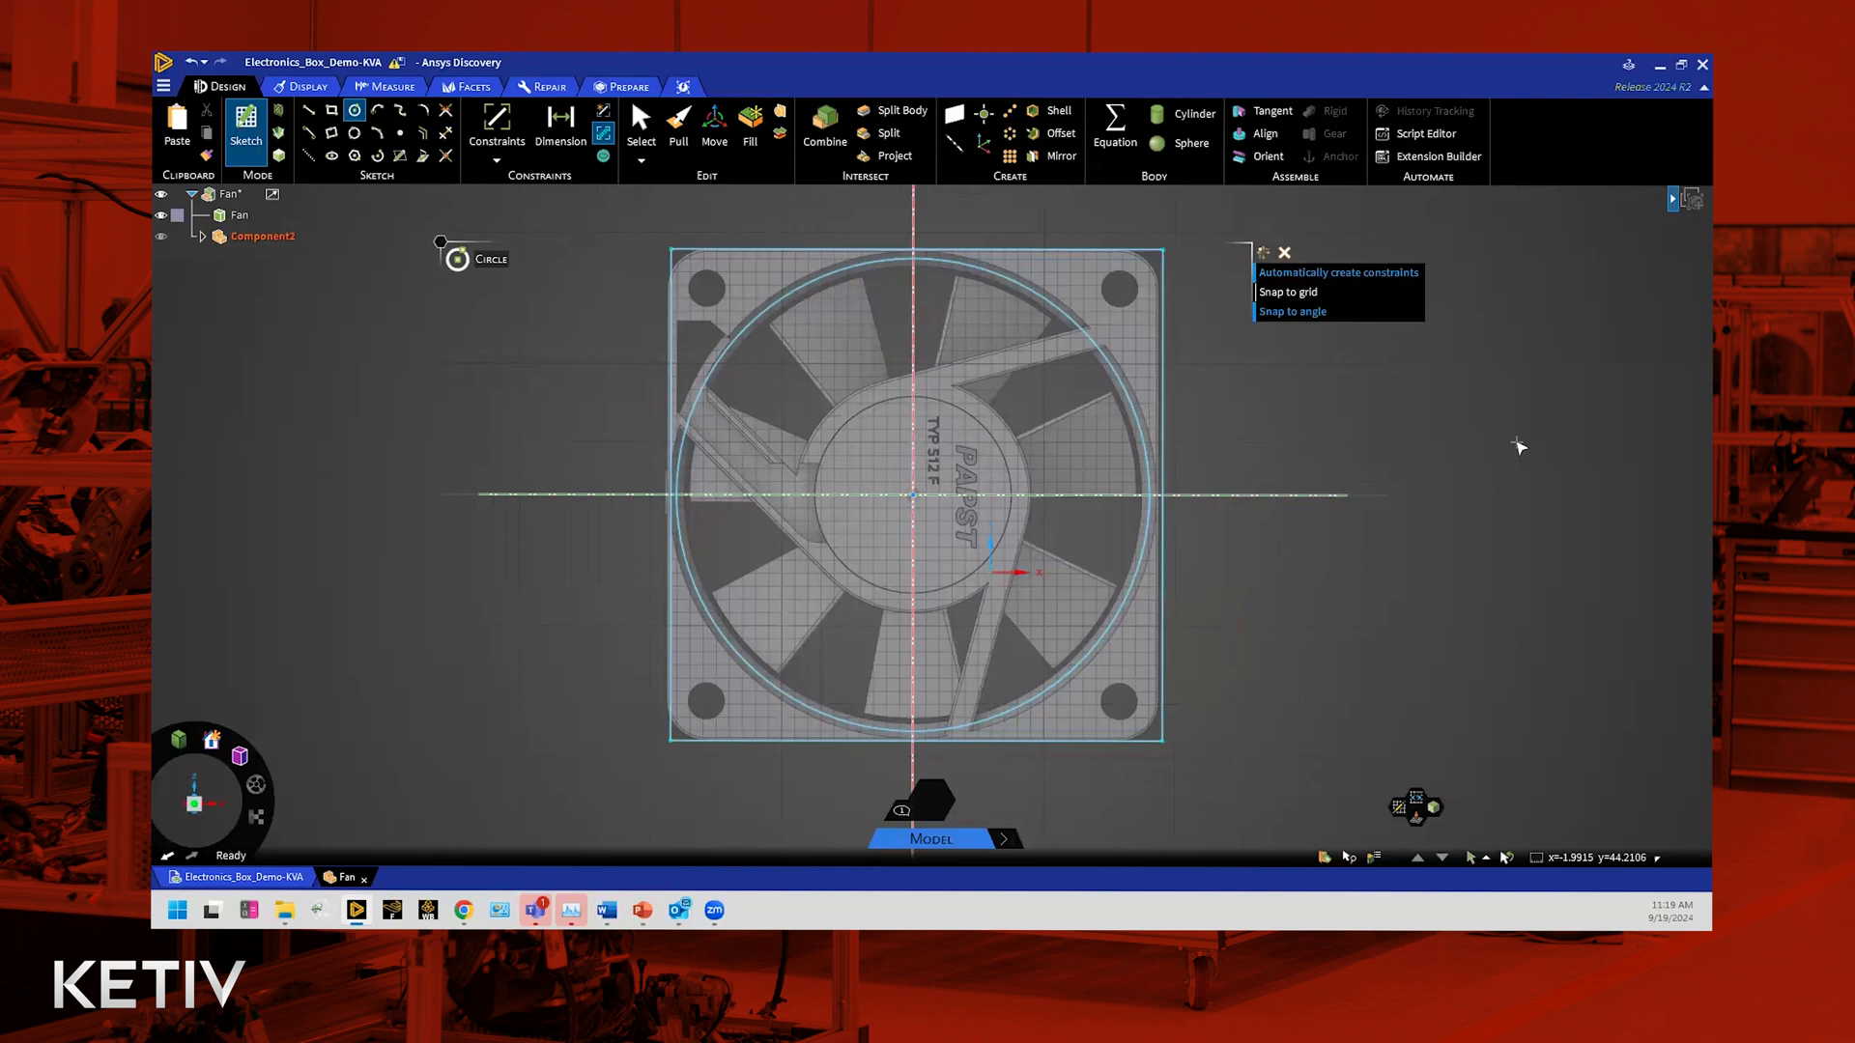
key(p)
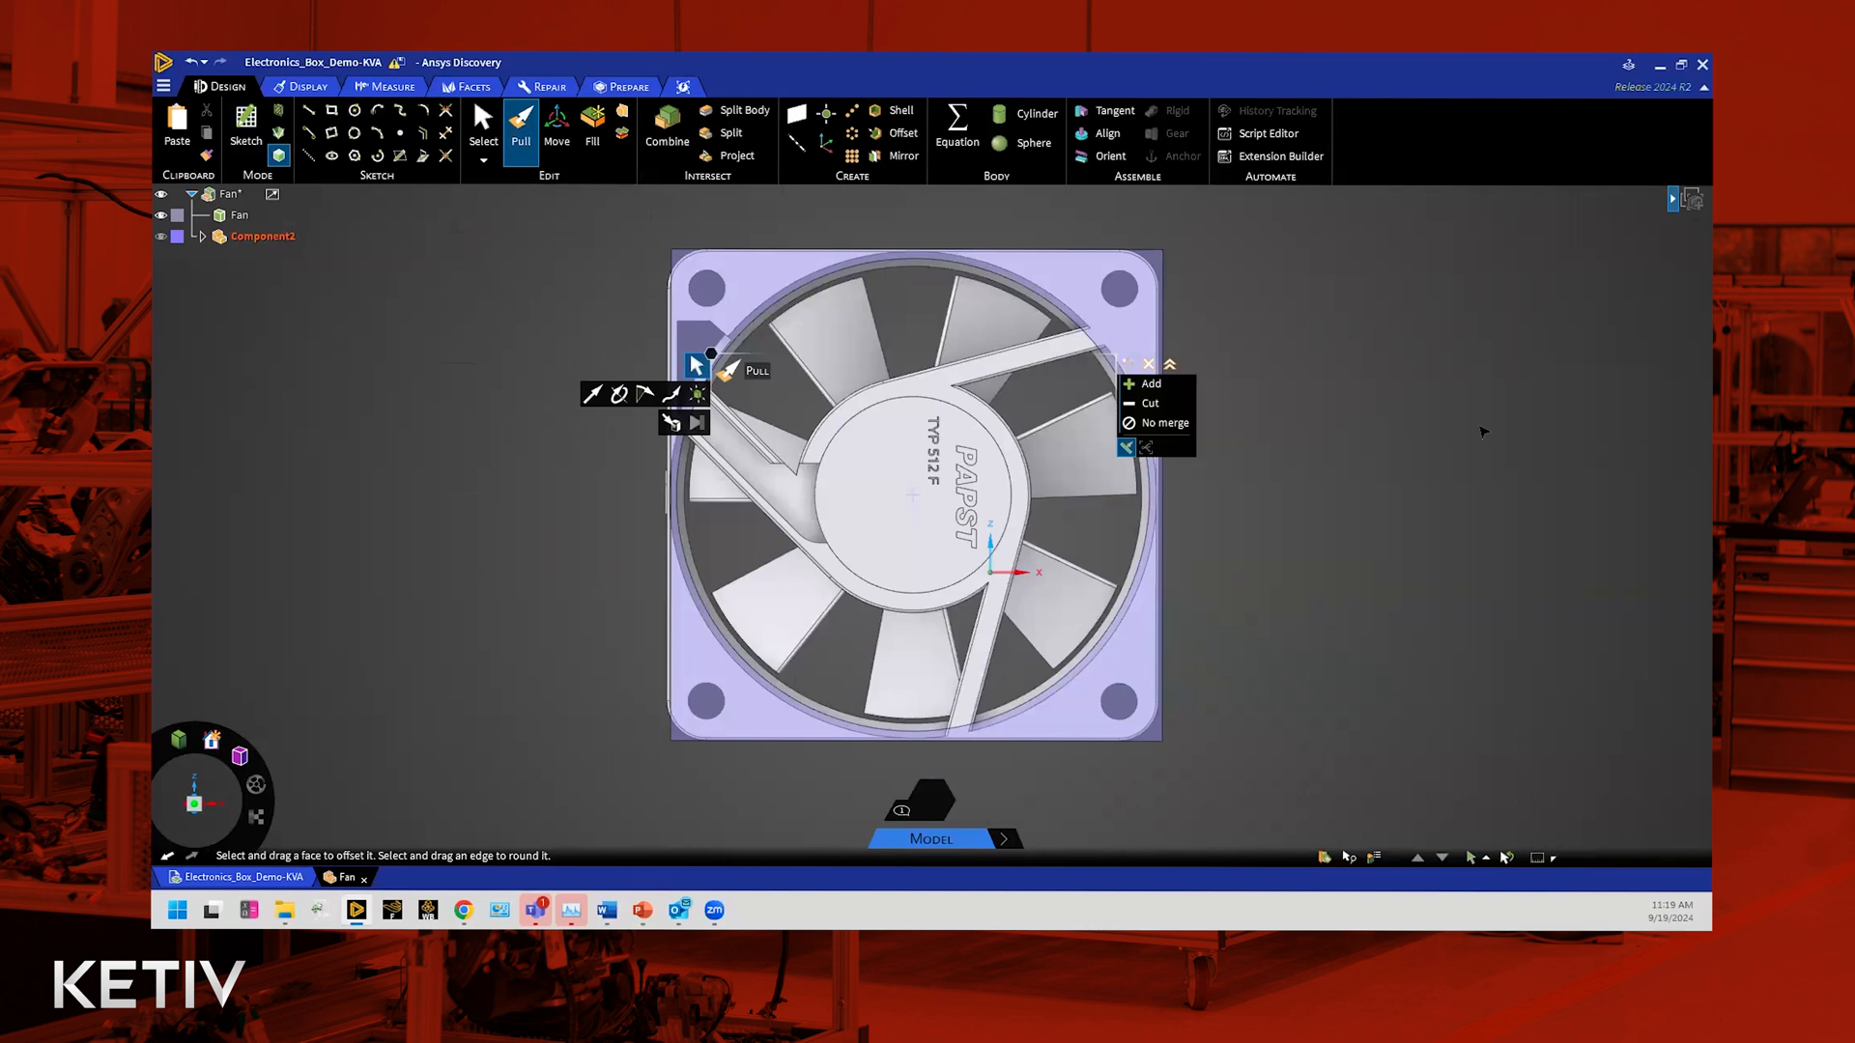
Step: Hide and show the Fan body again to inspect the new frame surface on the fan's front side
key(s)
middle_drag(1466, 426, 1380, 436)
click(162, 215)
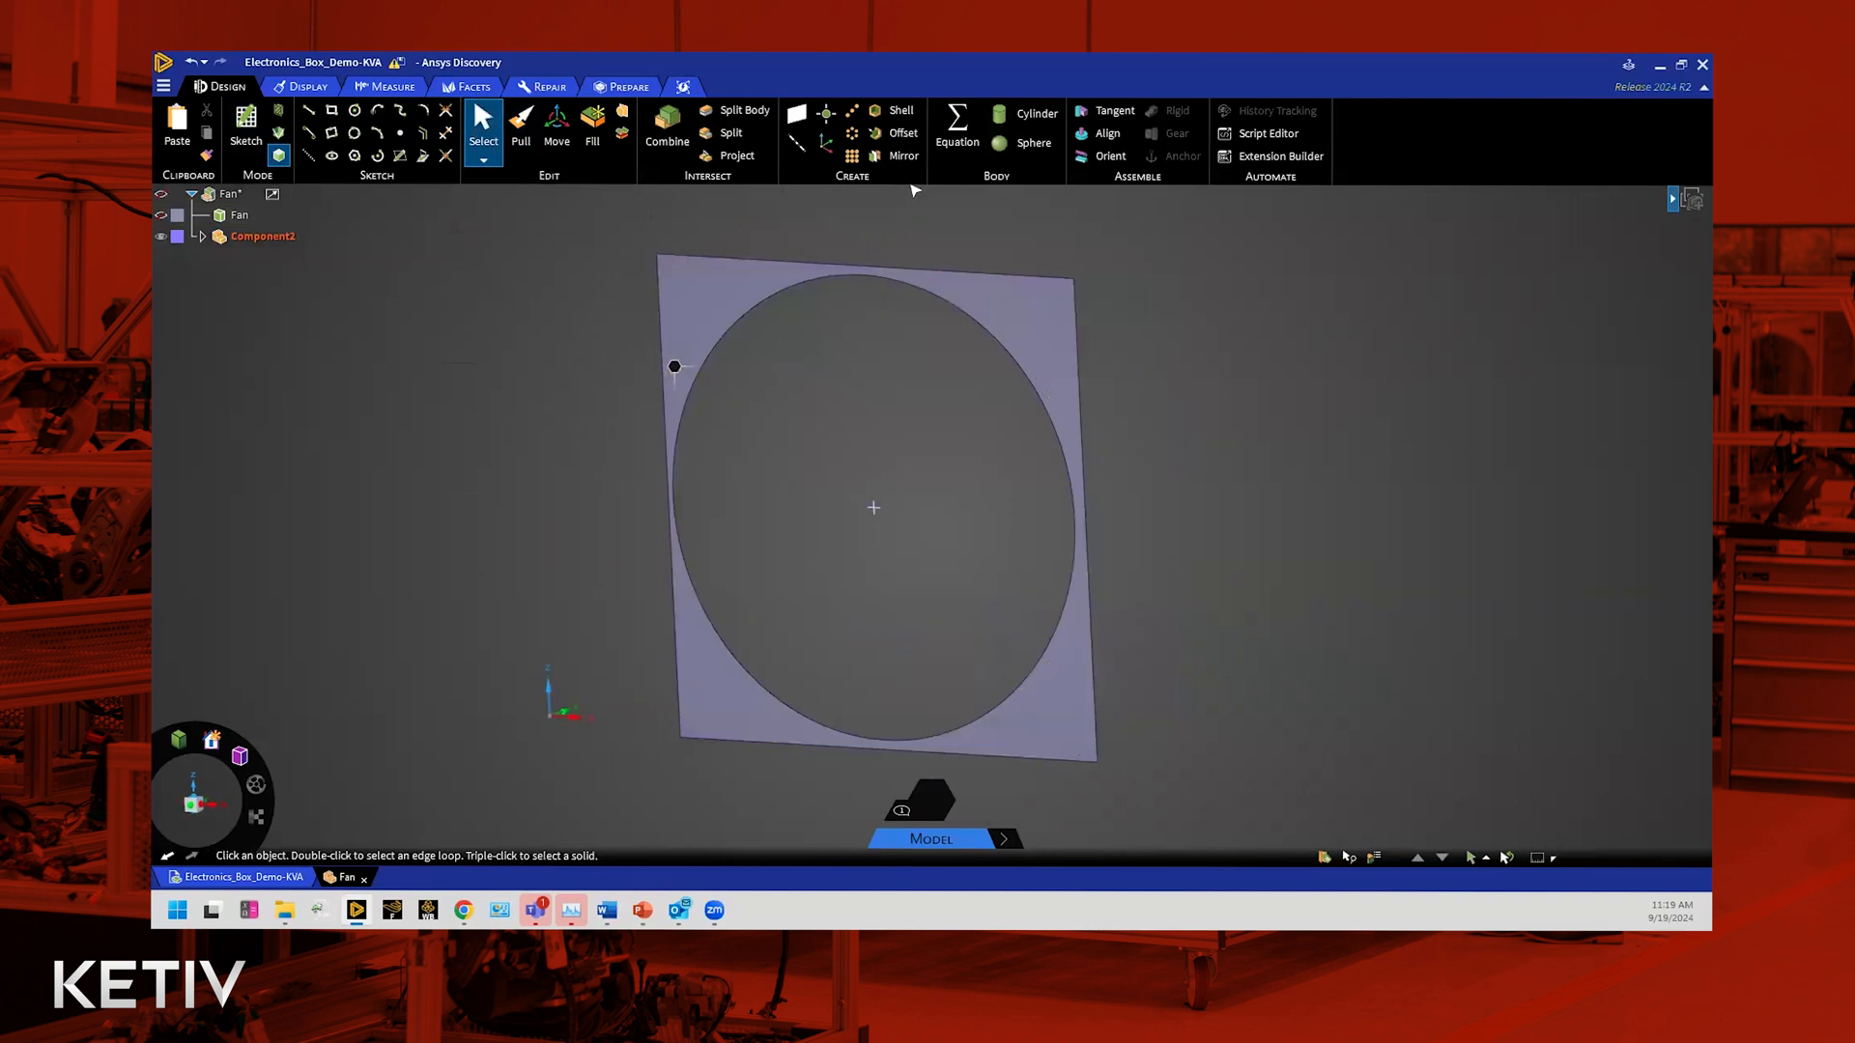
click(161, 215)
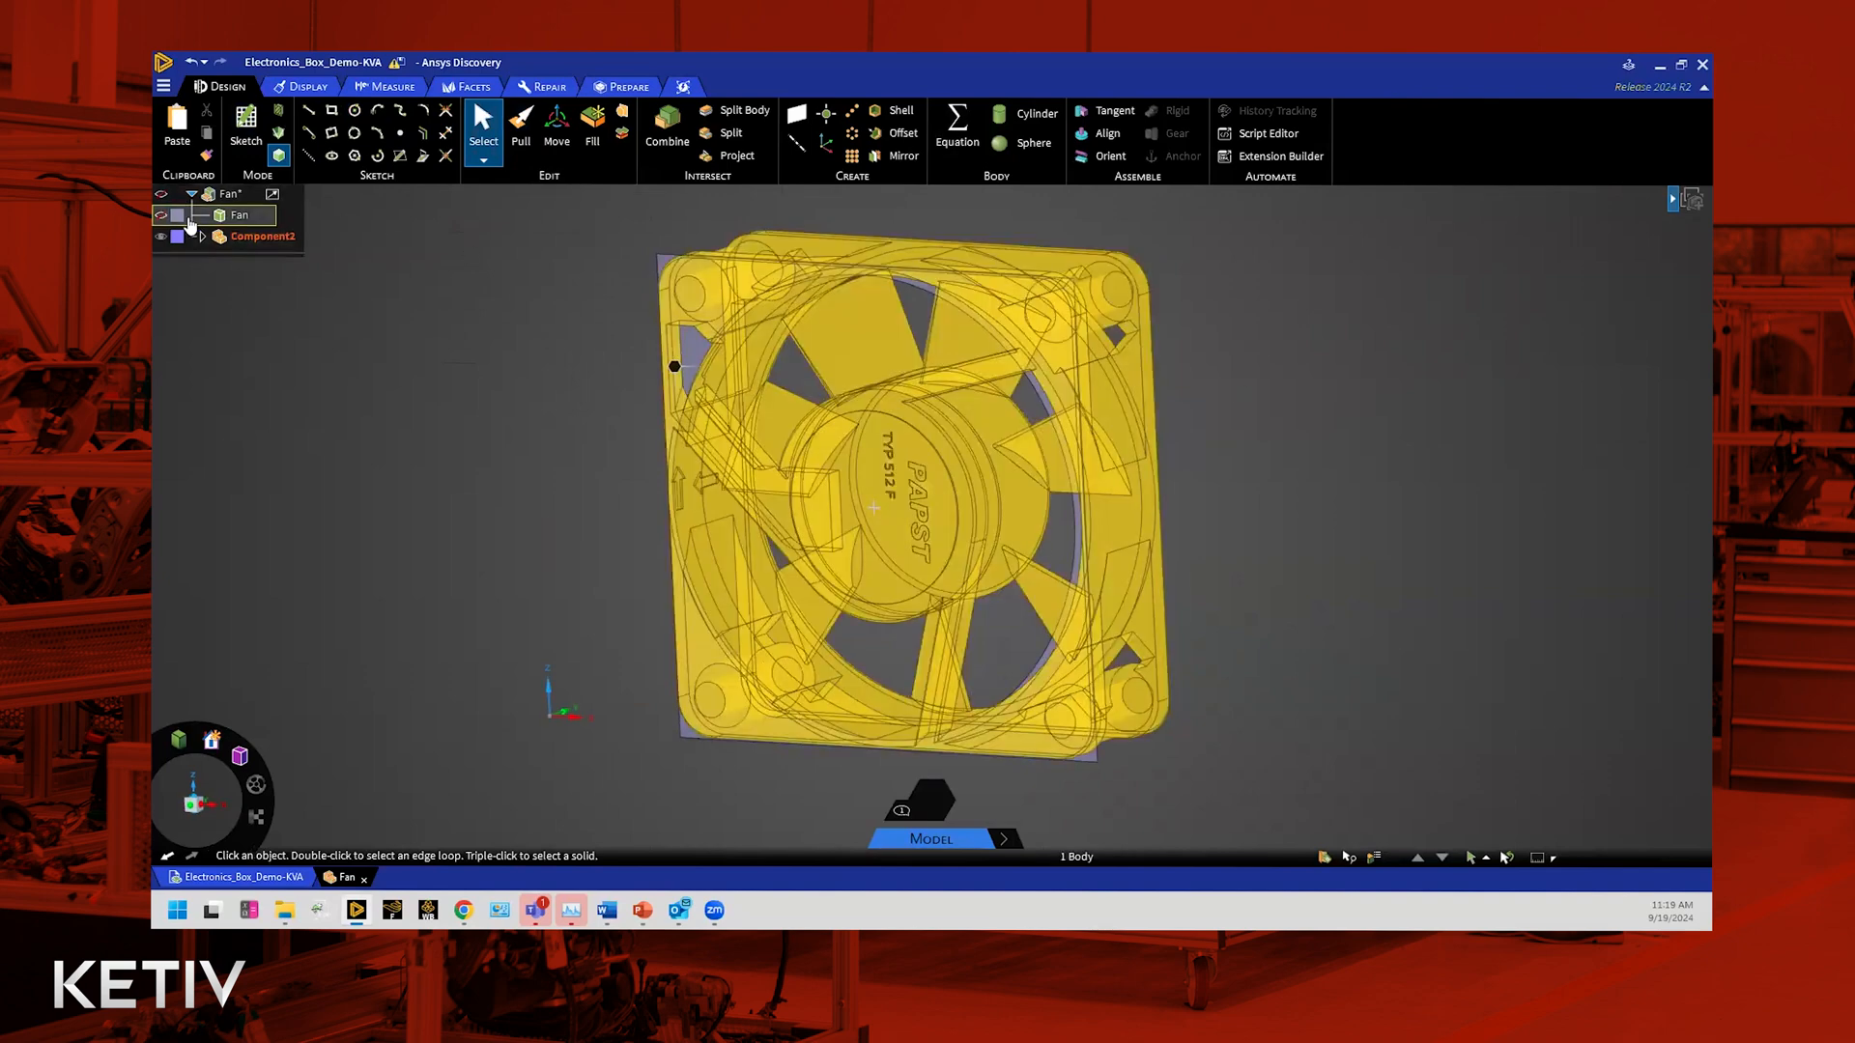
click(160, 222)
scroll(303, 364, down, 3)
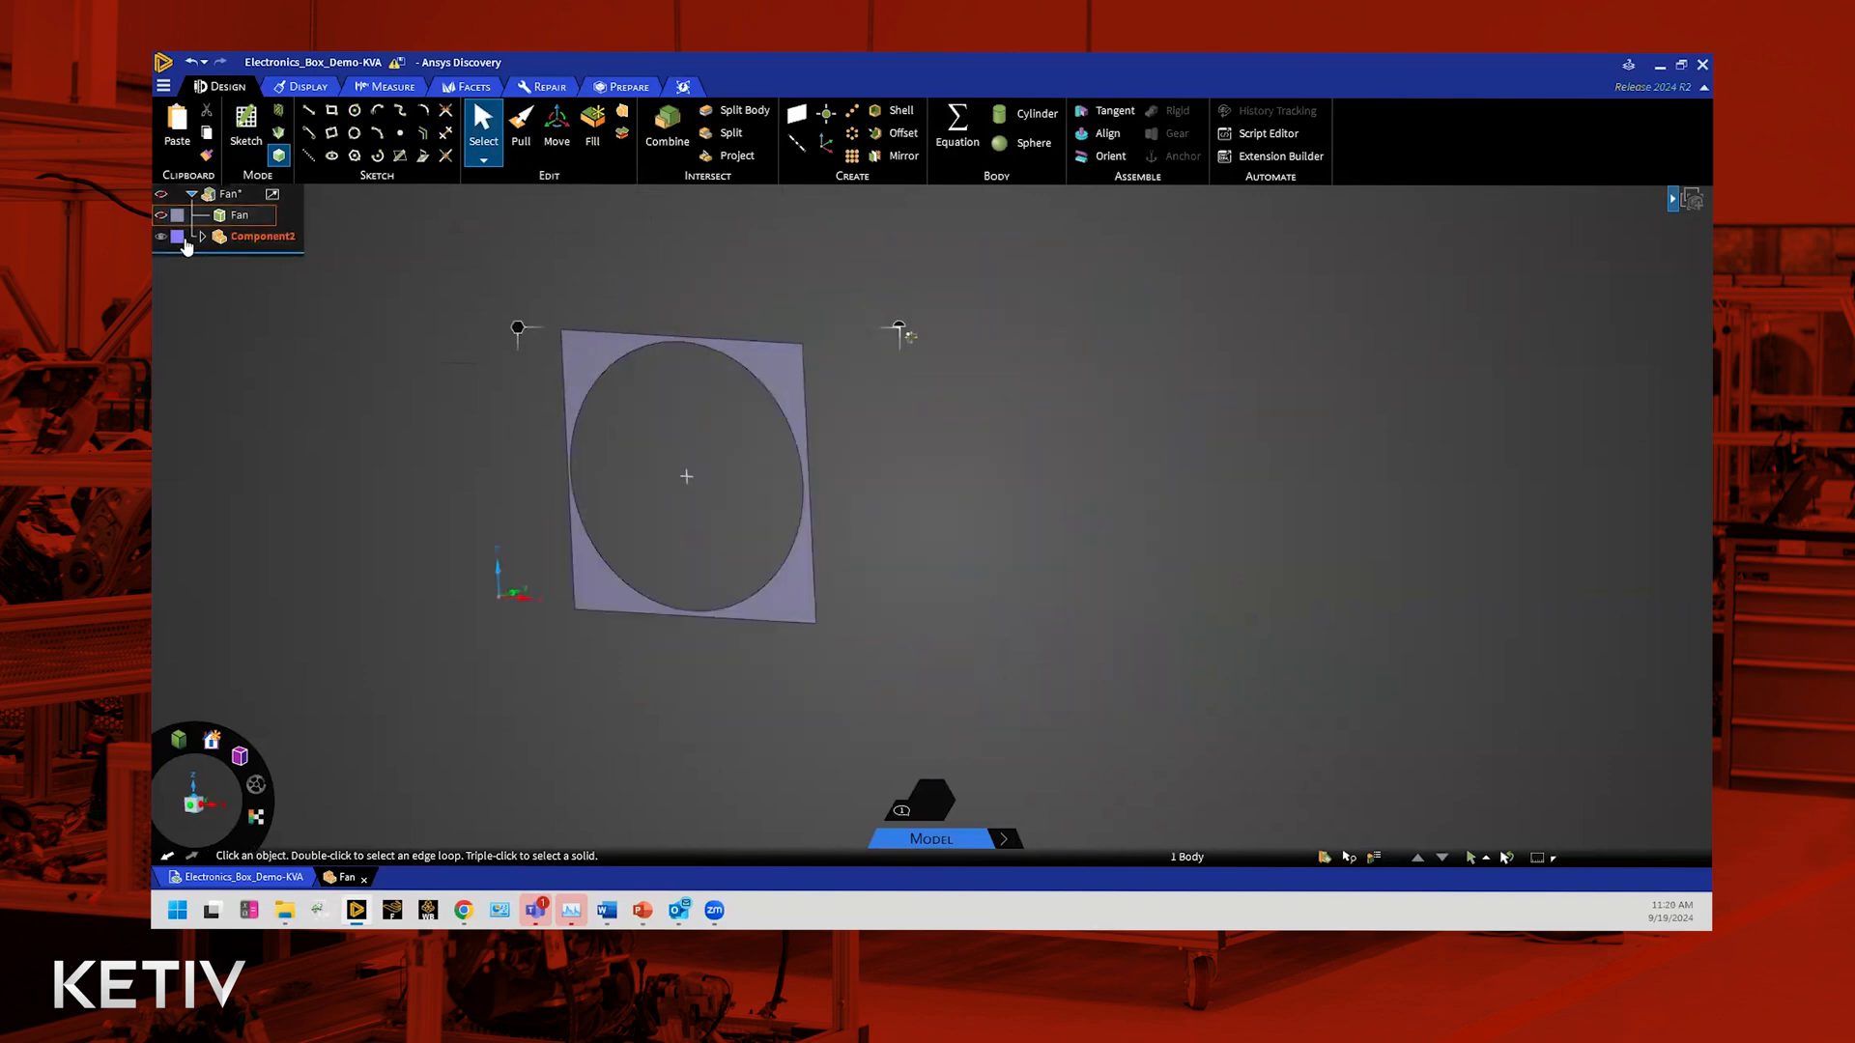
click(165, 218)
scroll(373, 410, up, 3)
middle_drag(334, 411, 481, 398)
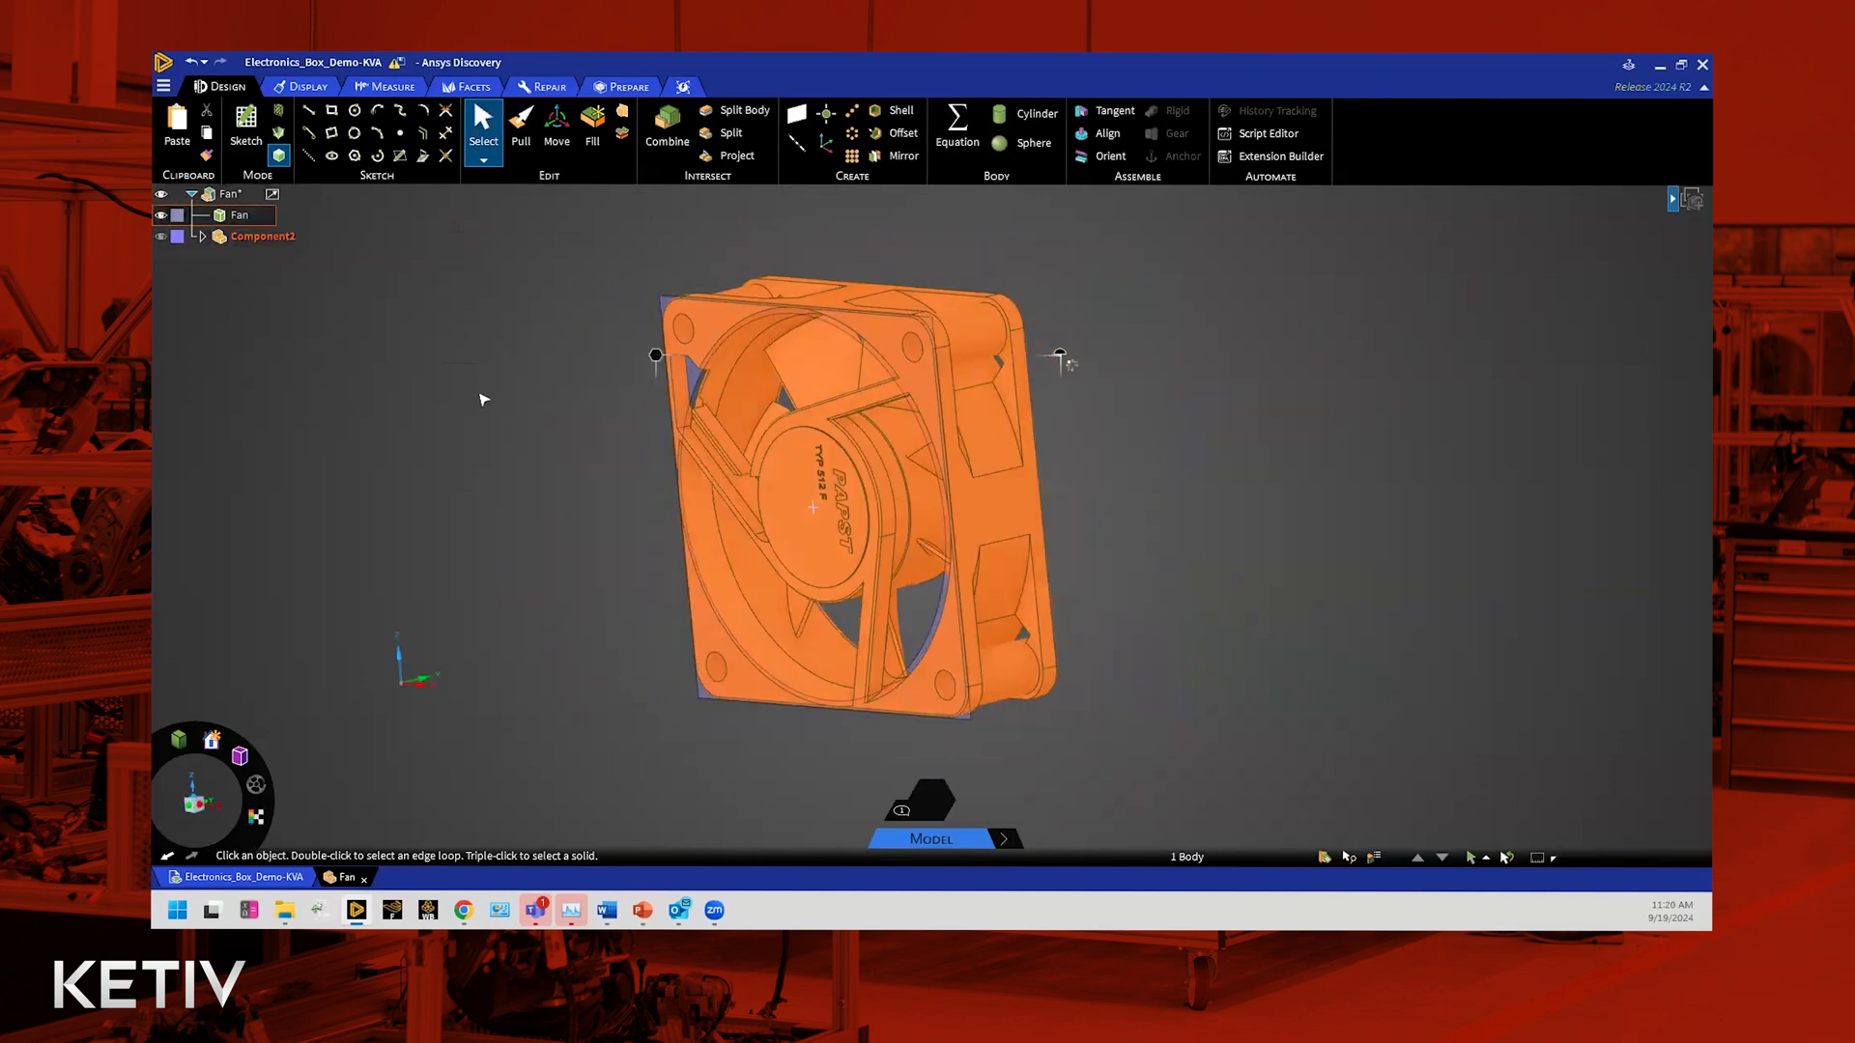
Step: Pull the frame surface up to the flange face on the fan's opposite side using the Up To option
key(p)
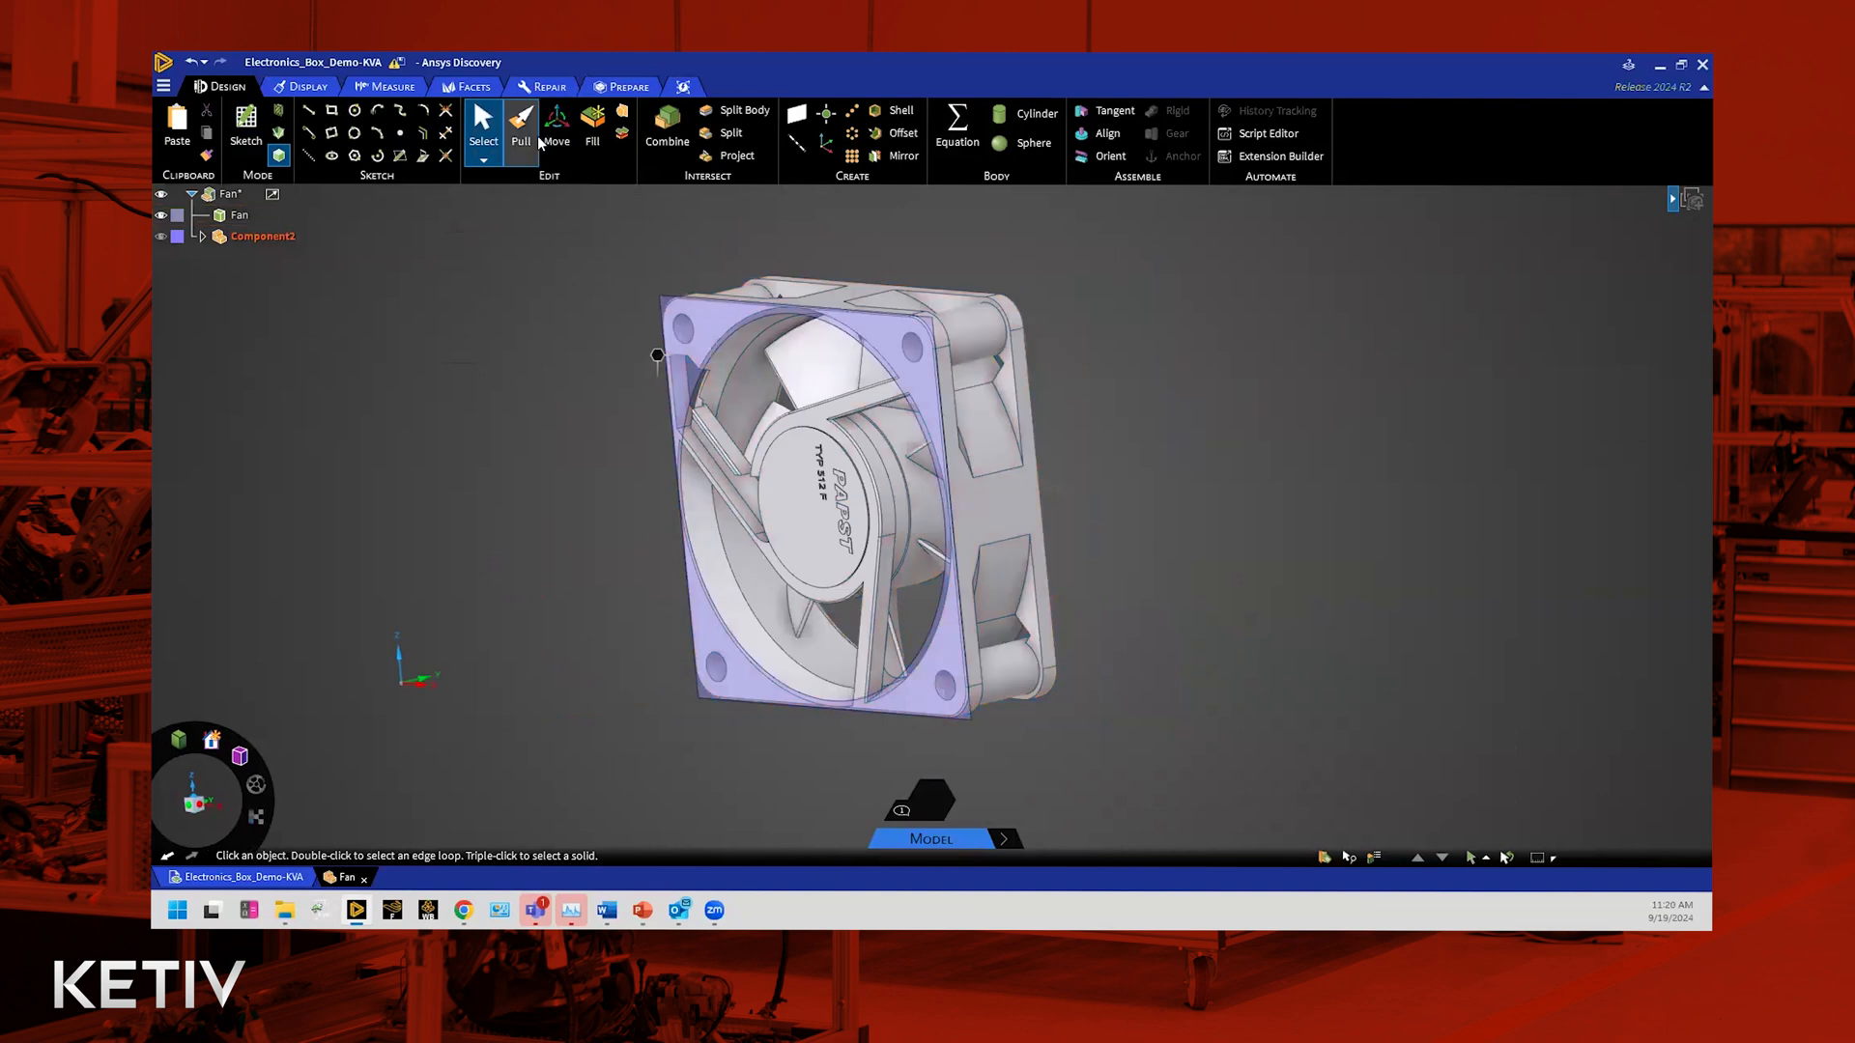
click(678, 398)
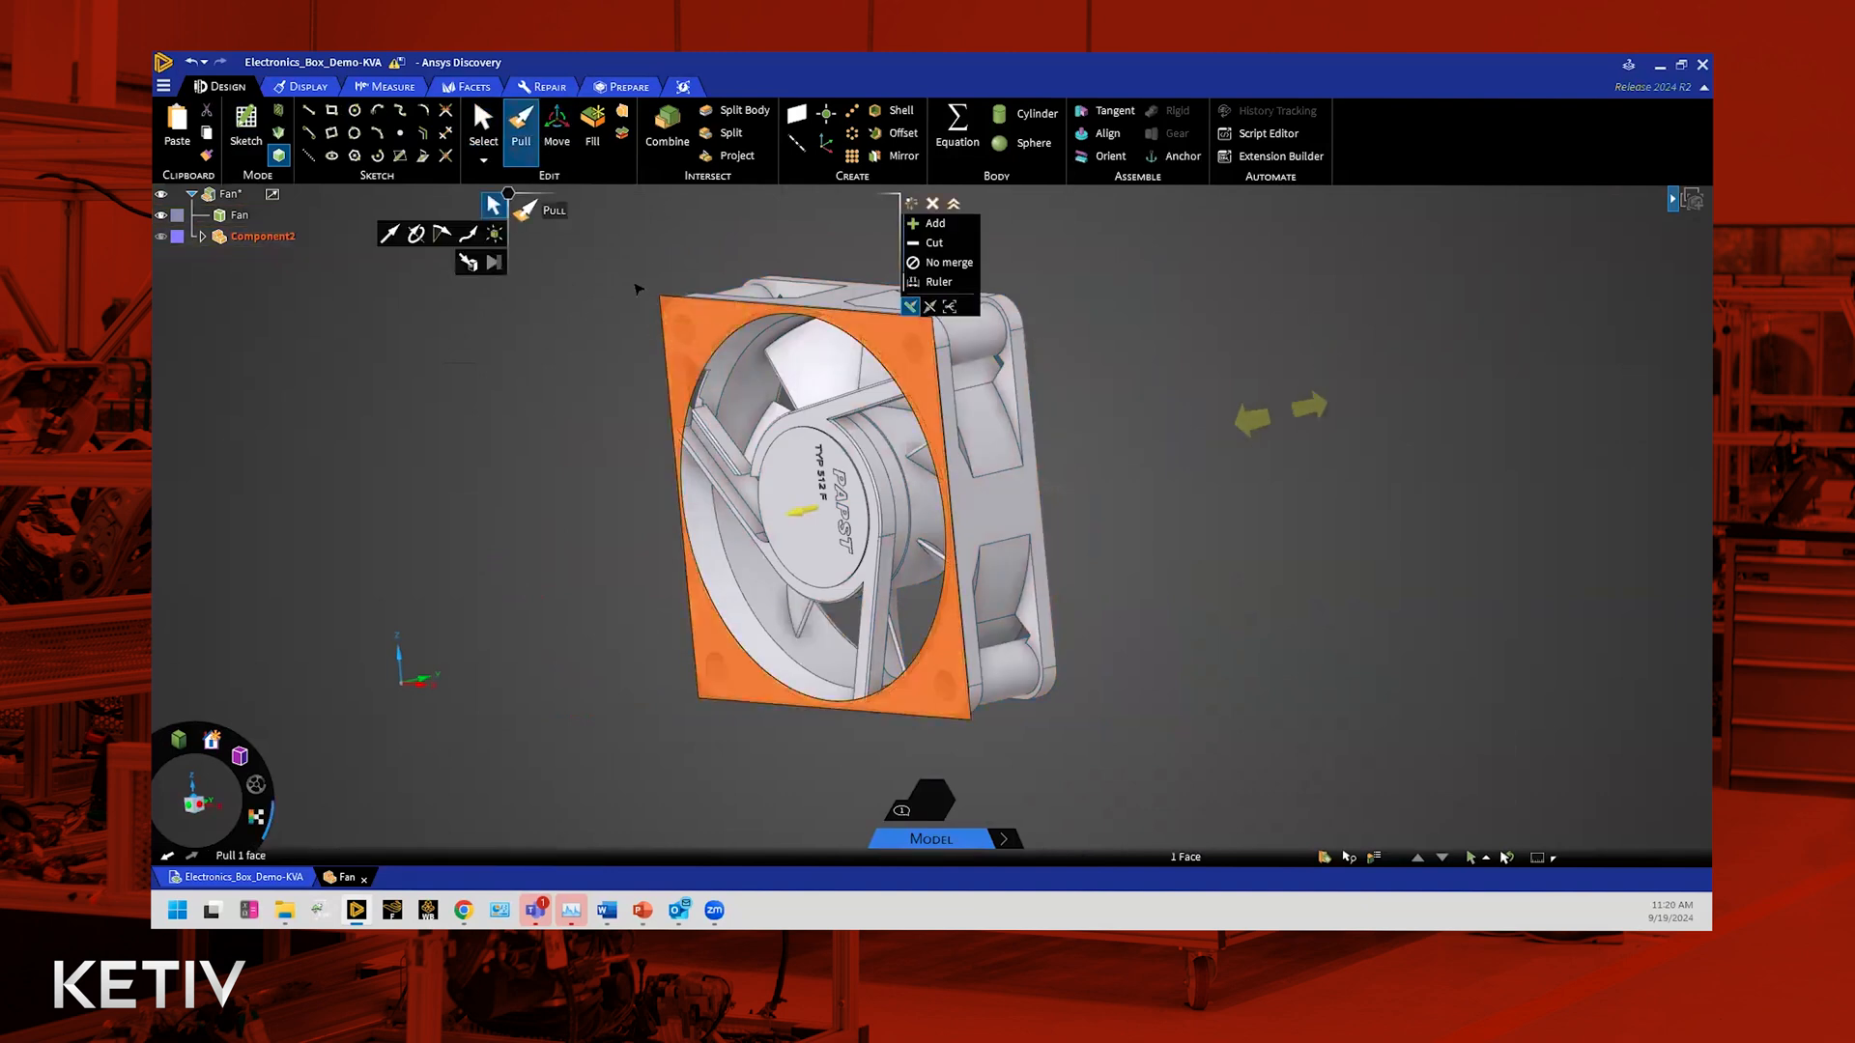
click(467, 263)
middle_drag(539, 389, 449, 397)
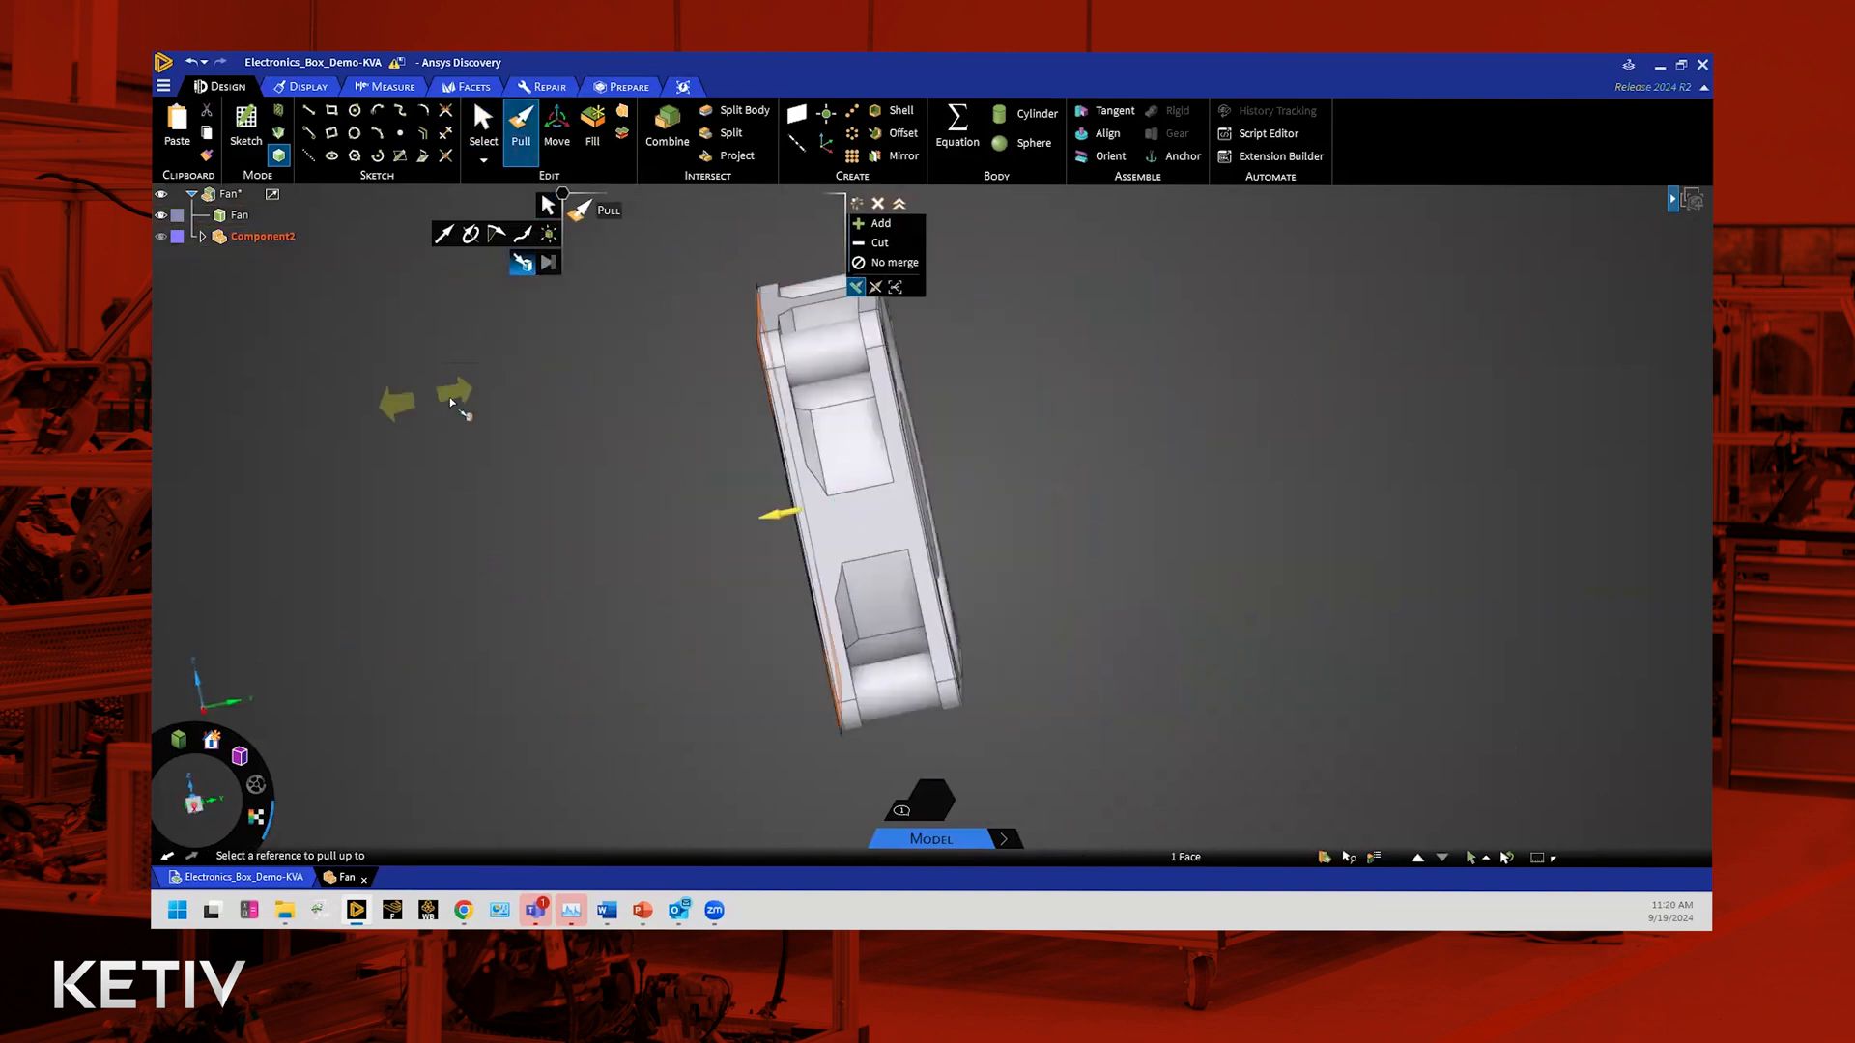
middle_drag(1085, 416, 1034, 435)
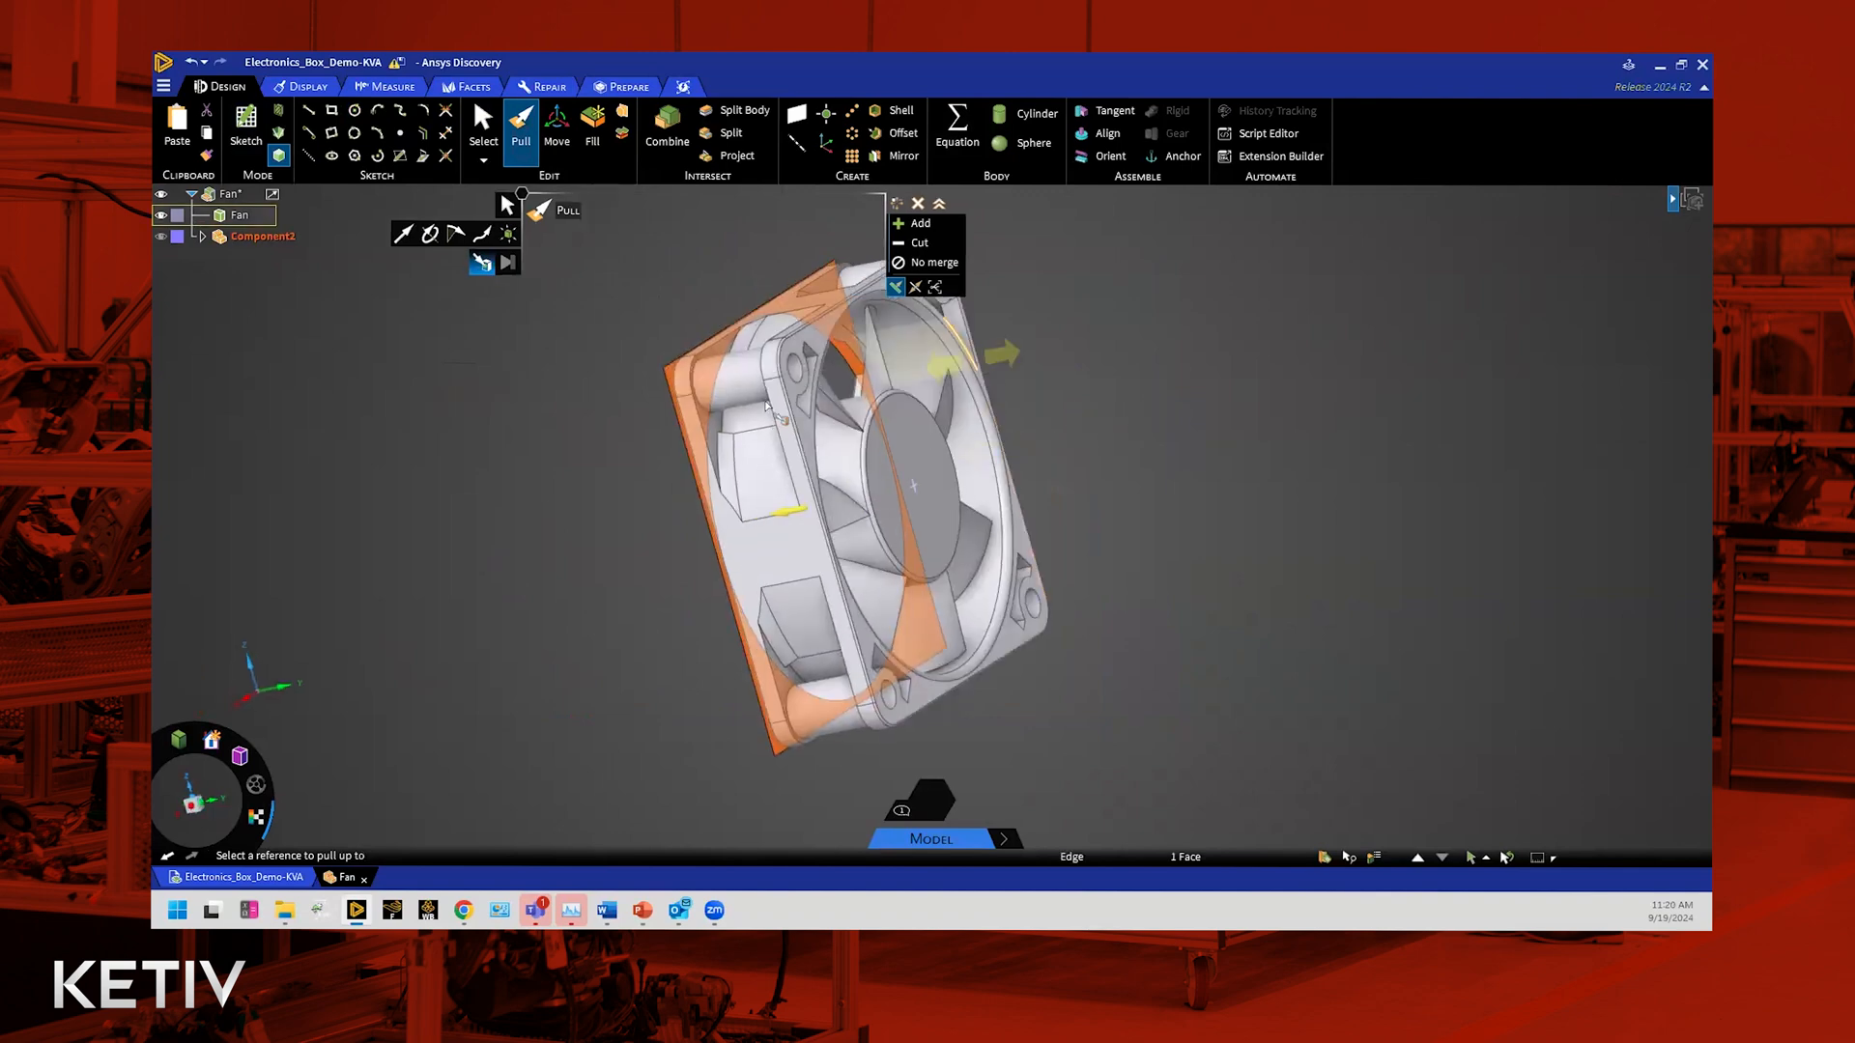
scroll(763, 386, up, 4)
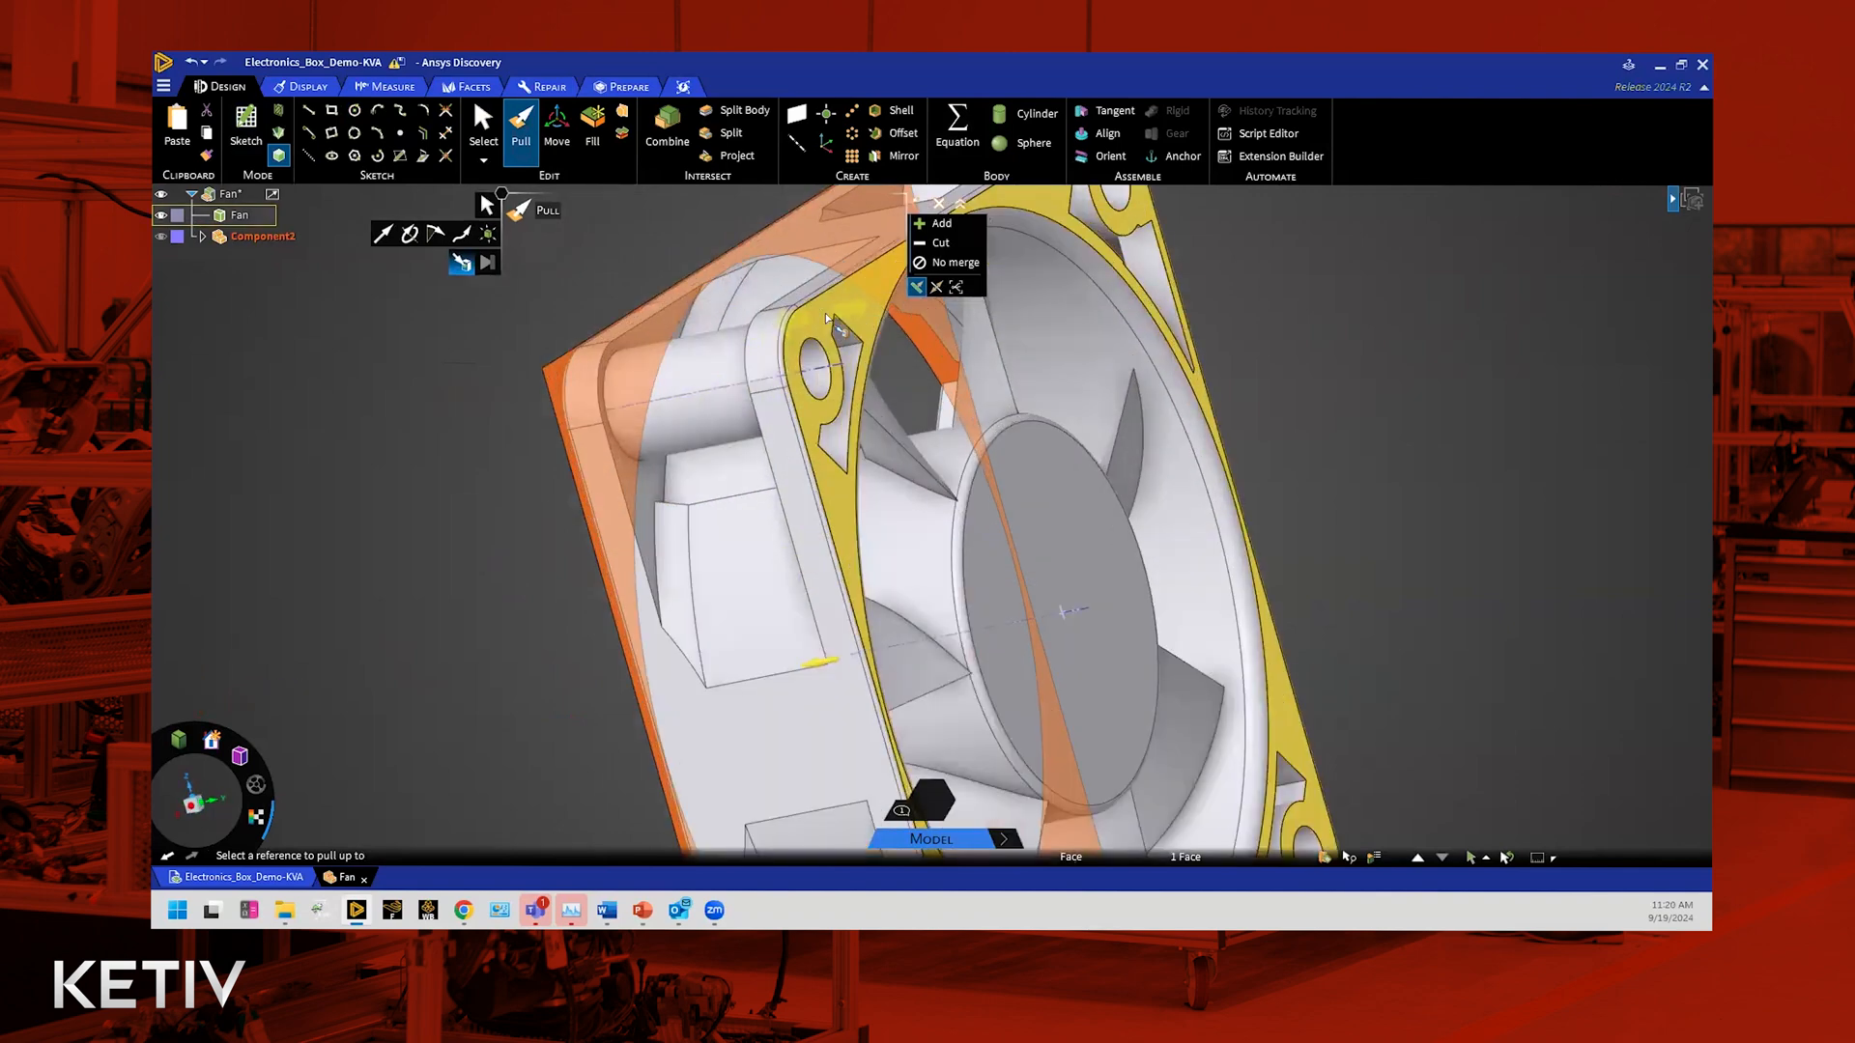
click(828, 319)
scroll(829, 319, down, 4)
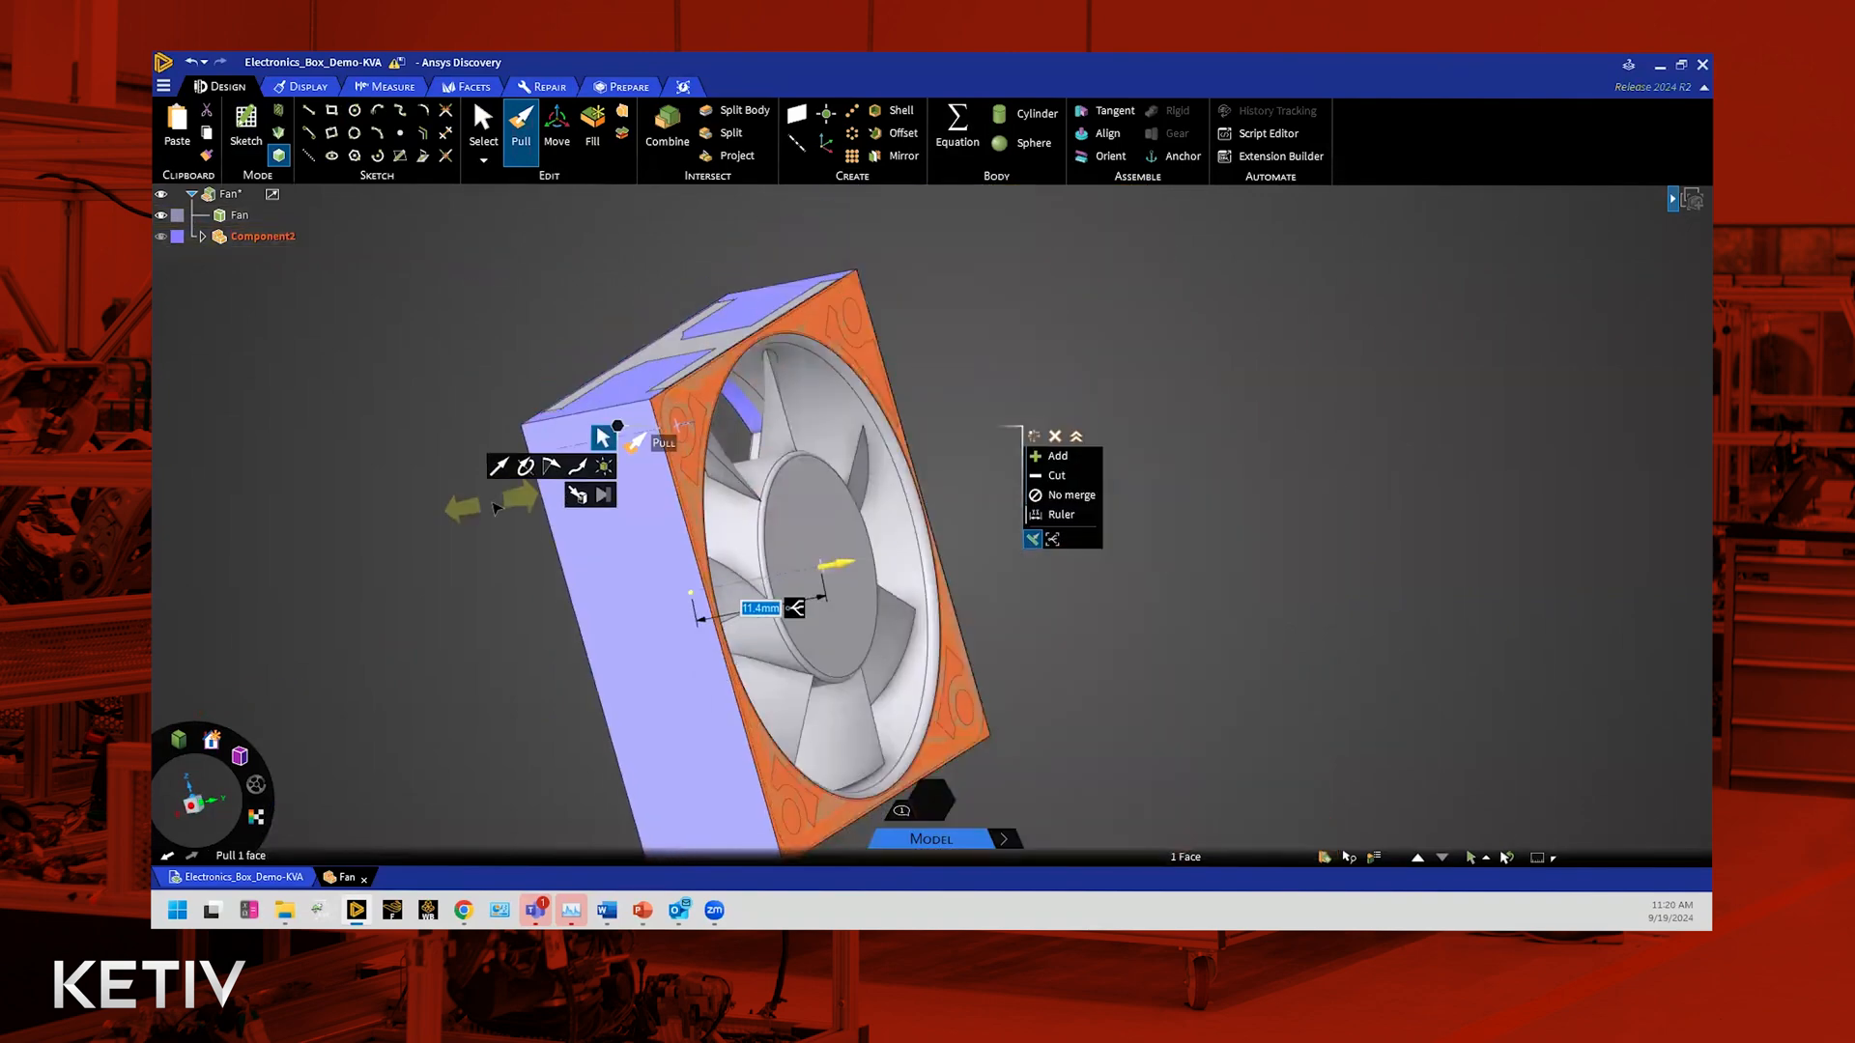
click(457, 586)
key(Escape)
Step: Expand Component2 and examine its solid frame around the fan body
middle_drag(869, 522, 1247, 367)
click(203, 236)
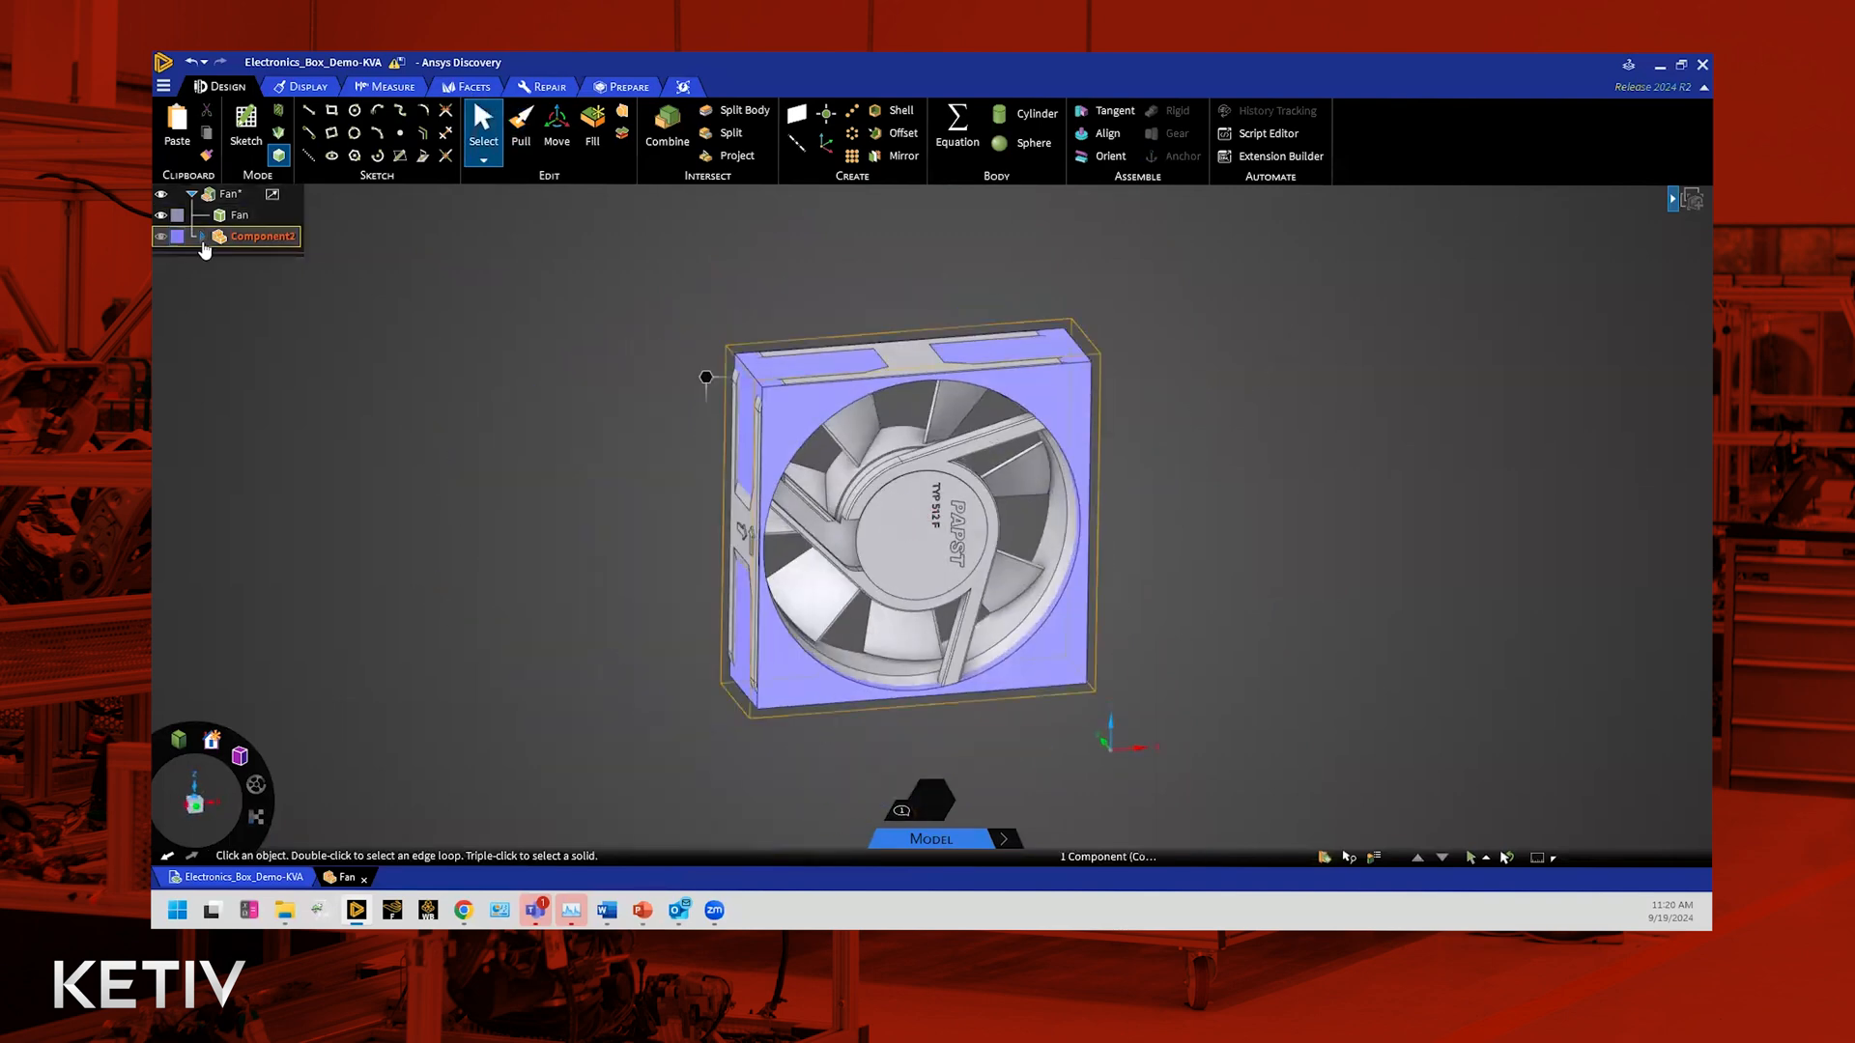
click(206, 261)
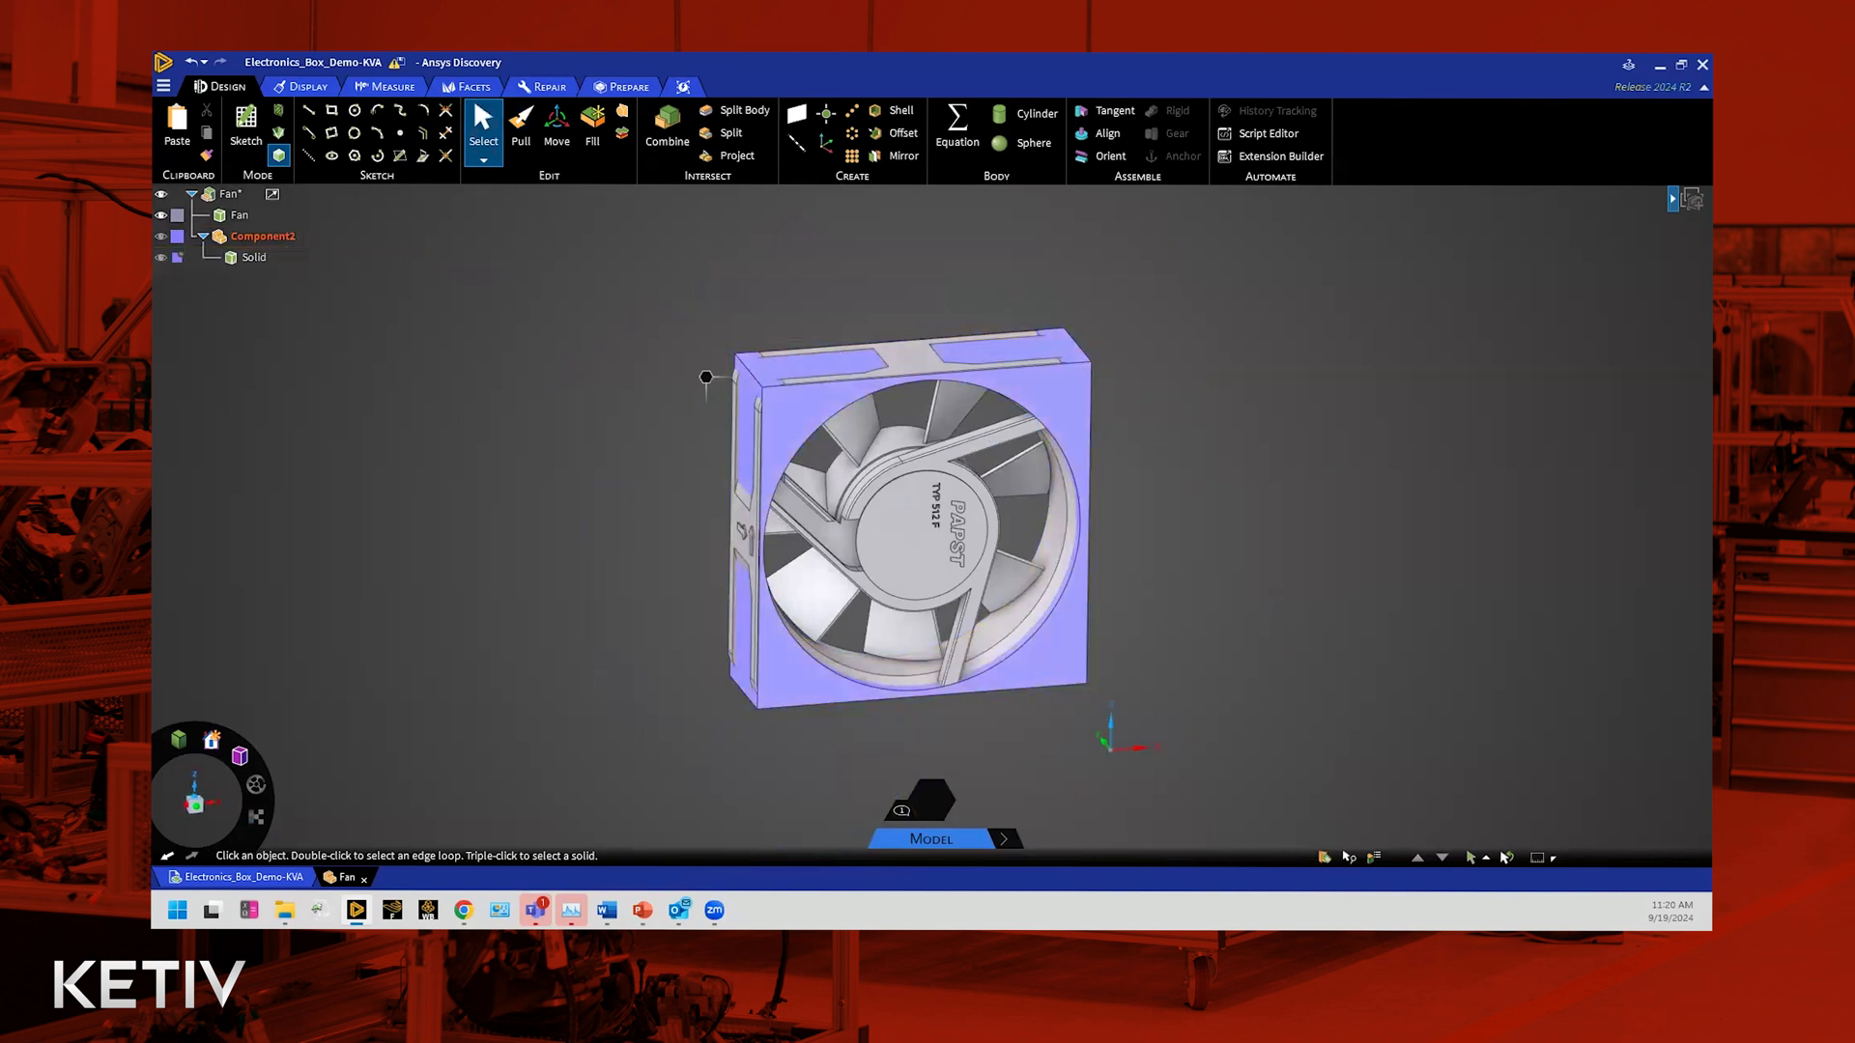
click(178, 259)
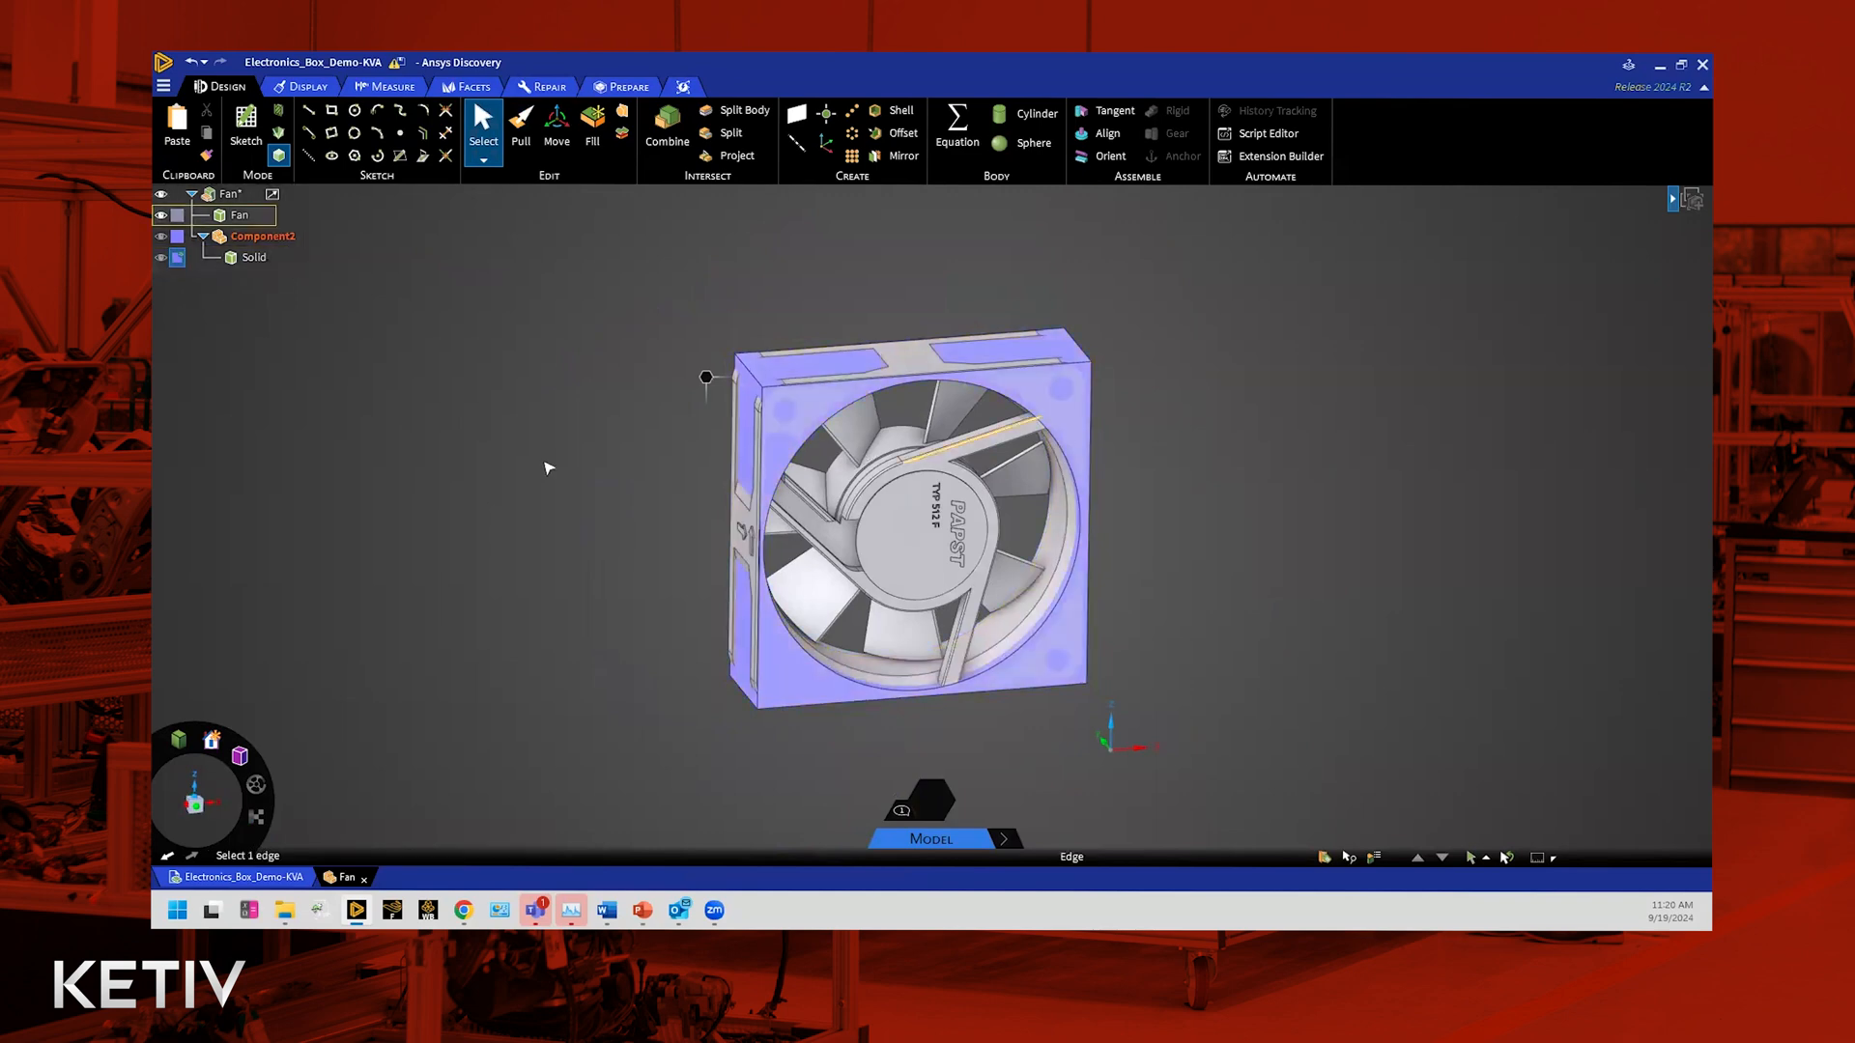
scroll(547, 467, up, 2)
drag(1013, 61, 1042, 118)
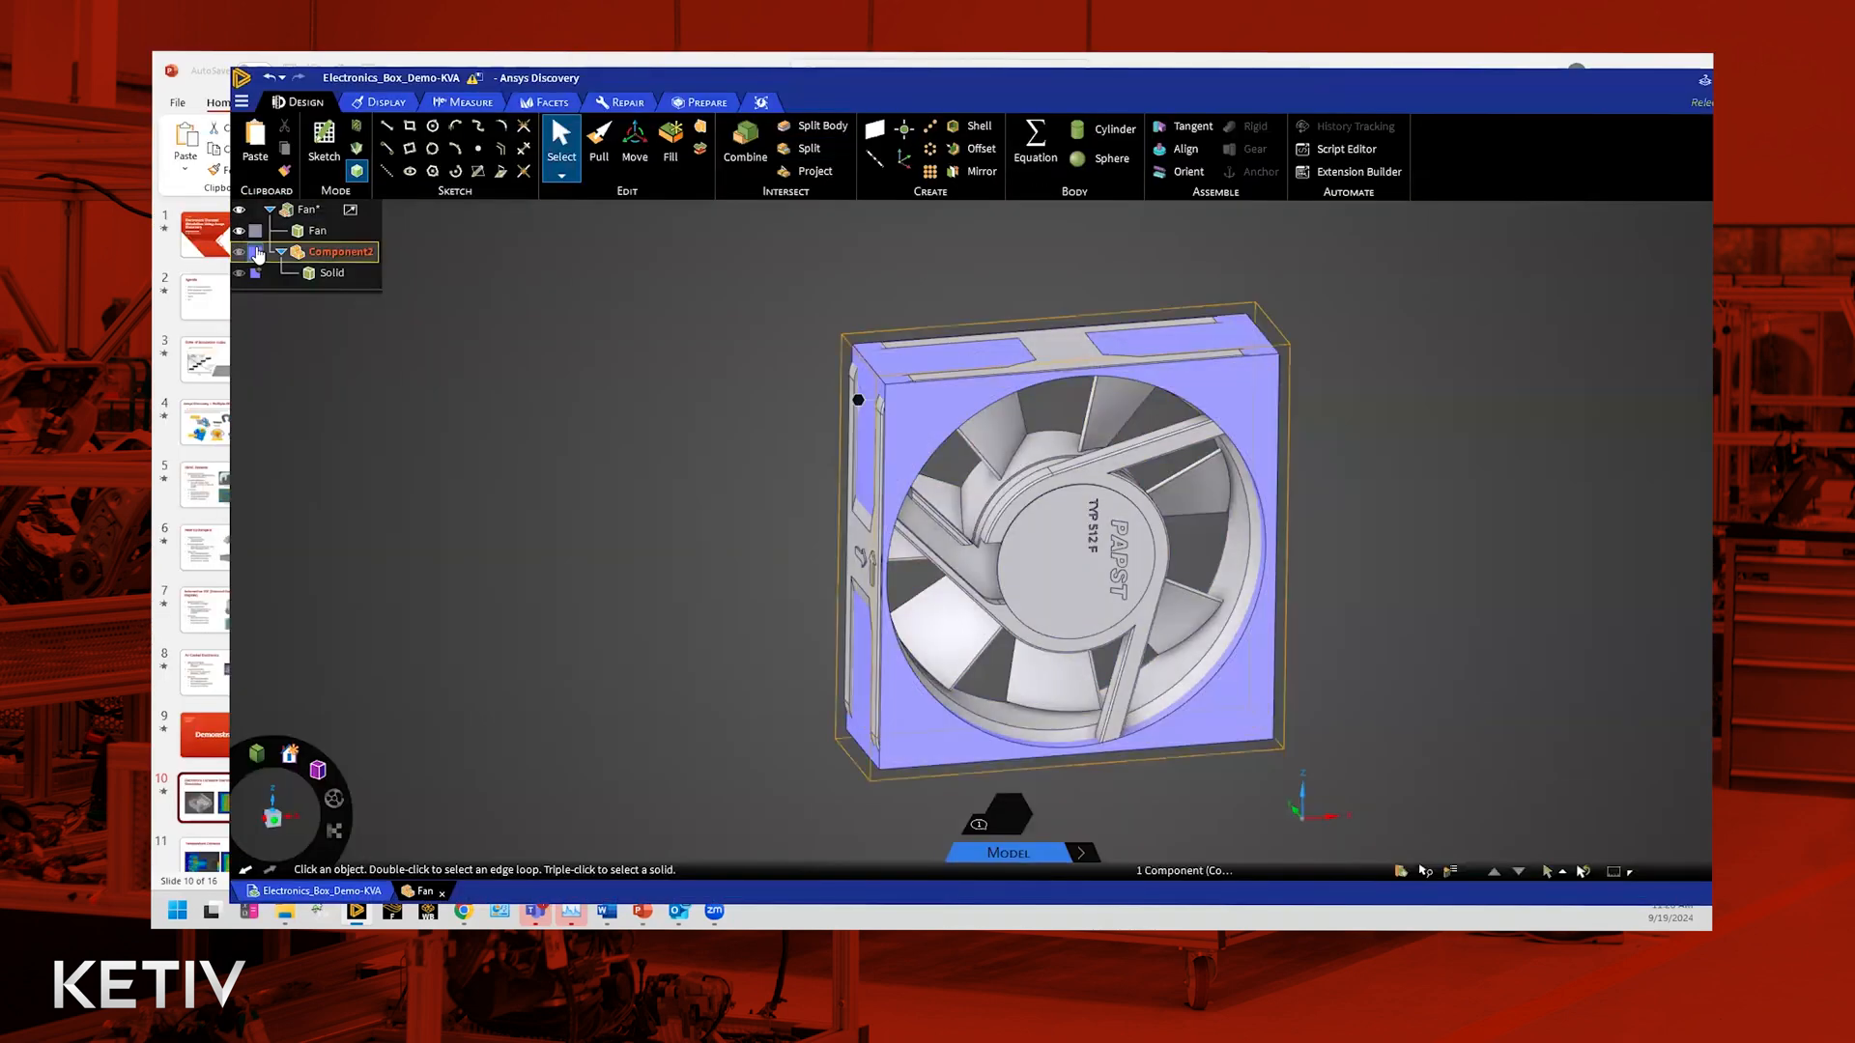
click(256, 275)
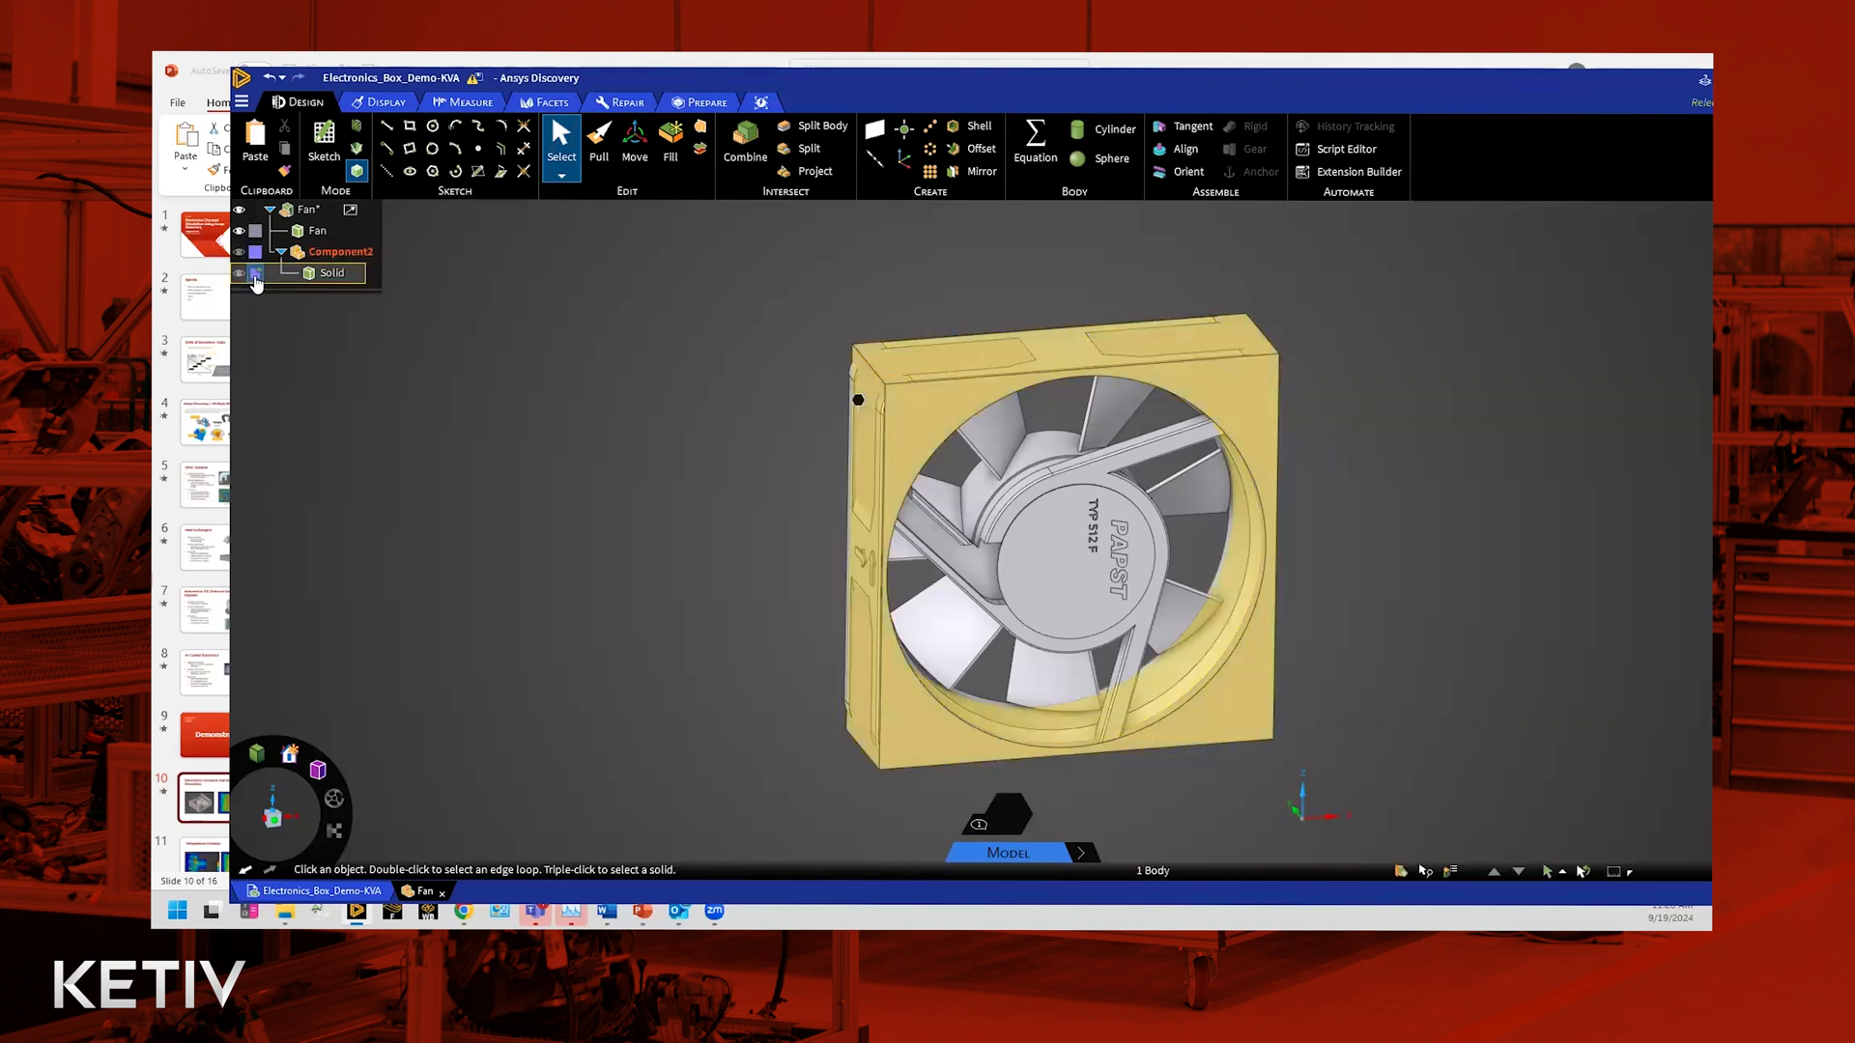
click(1260, 411)
click(1260, 411)
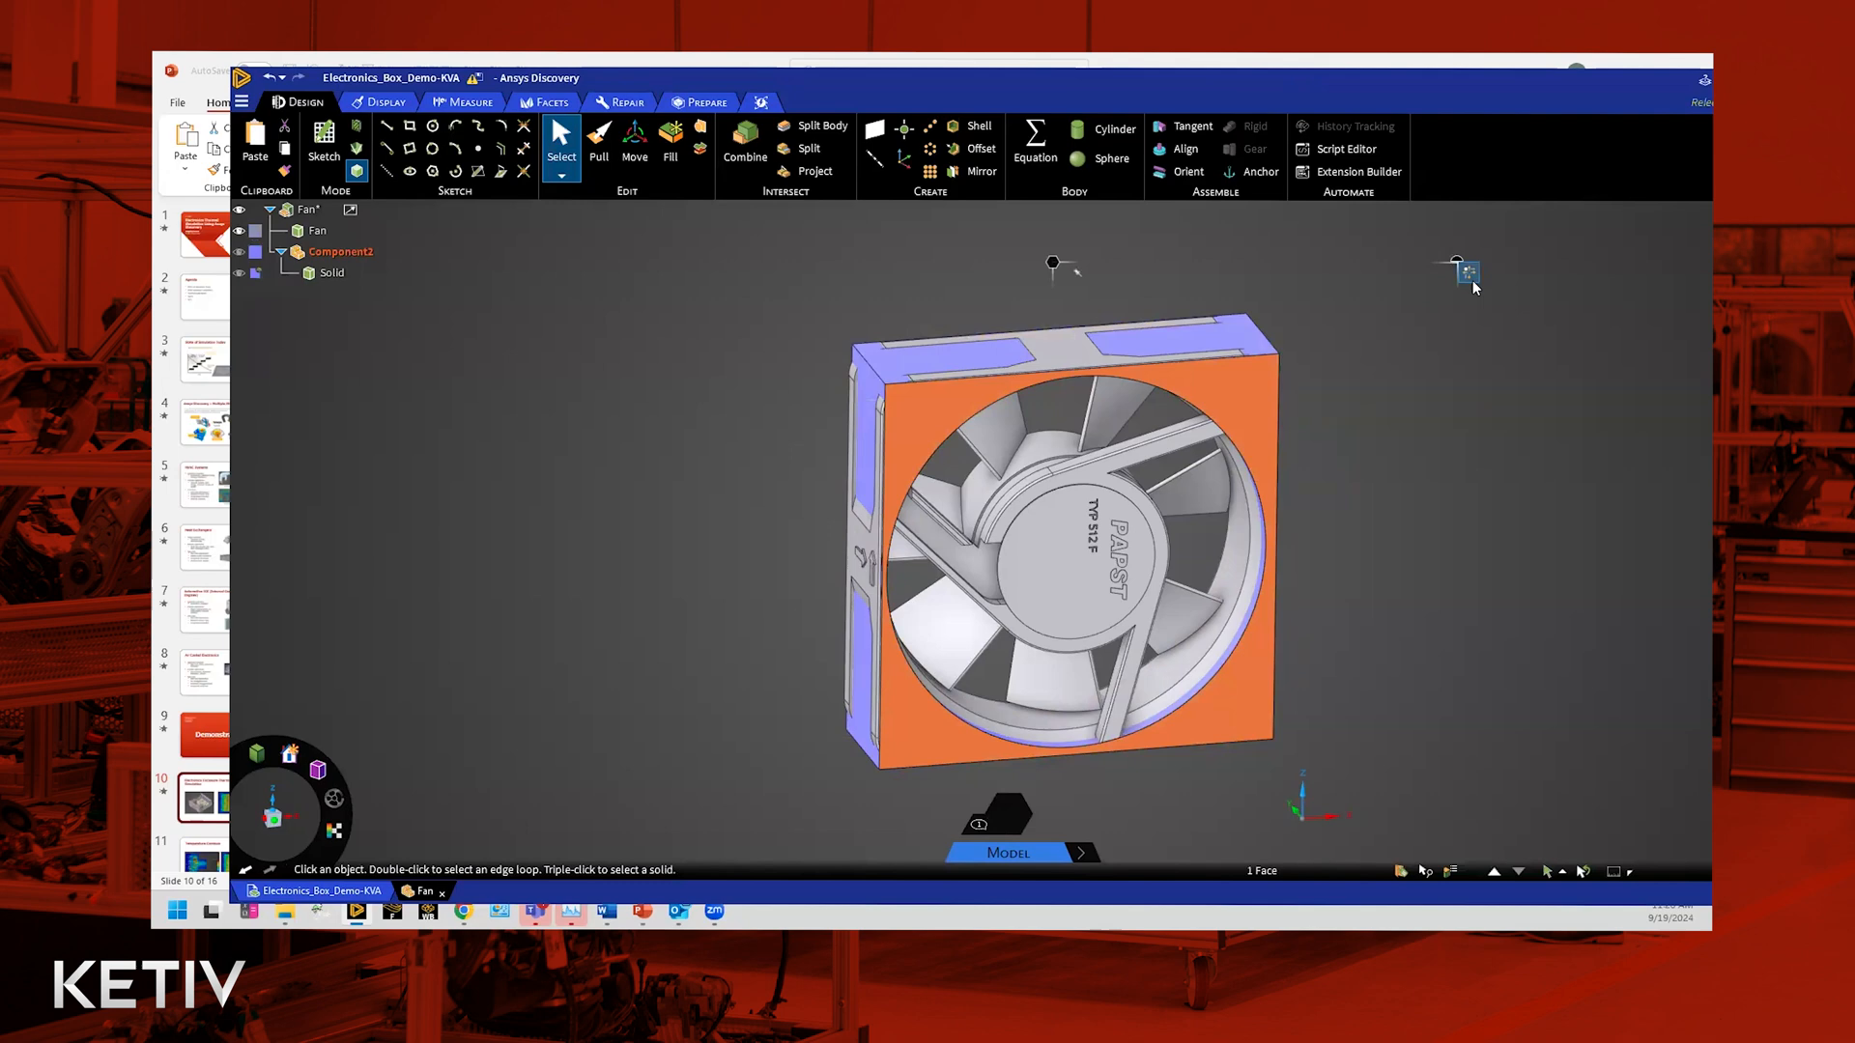
click(1513, 496)
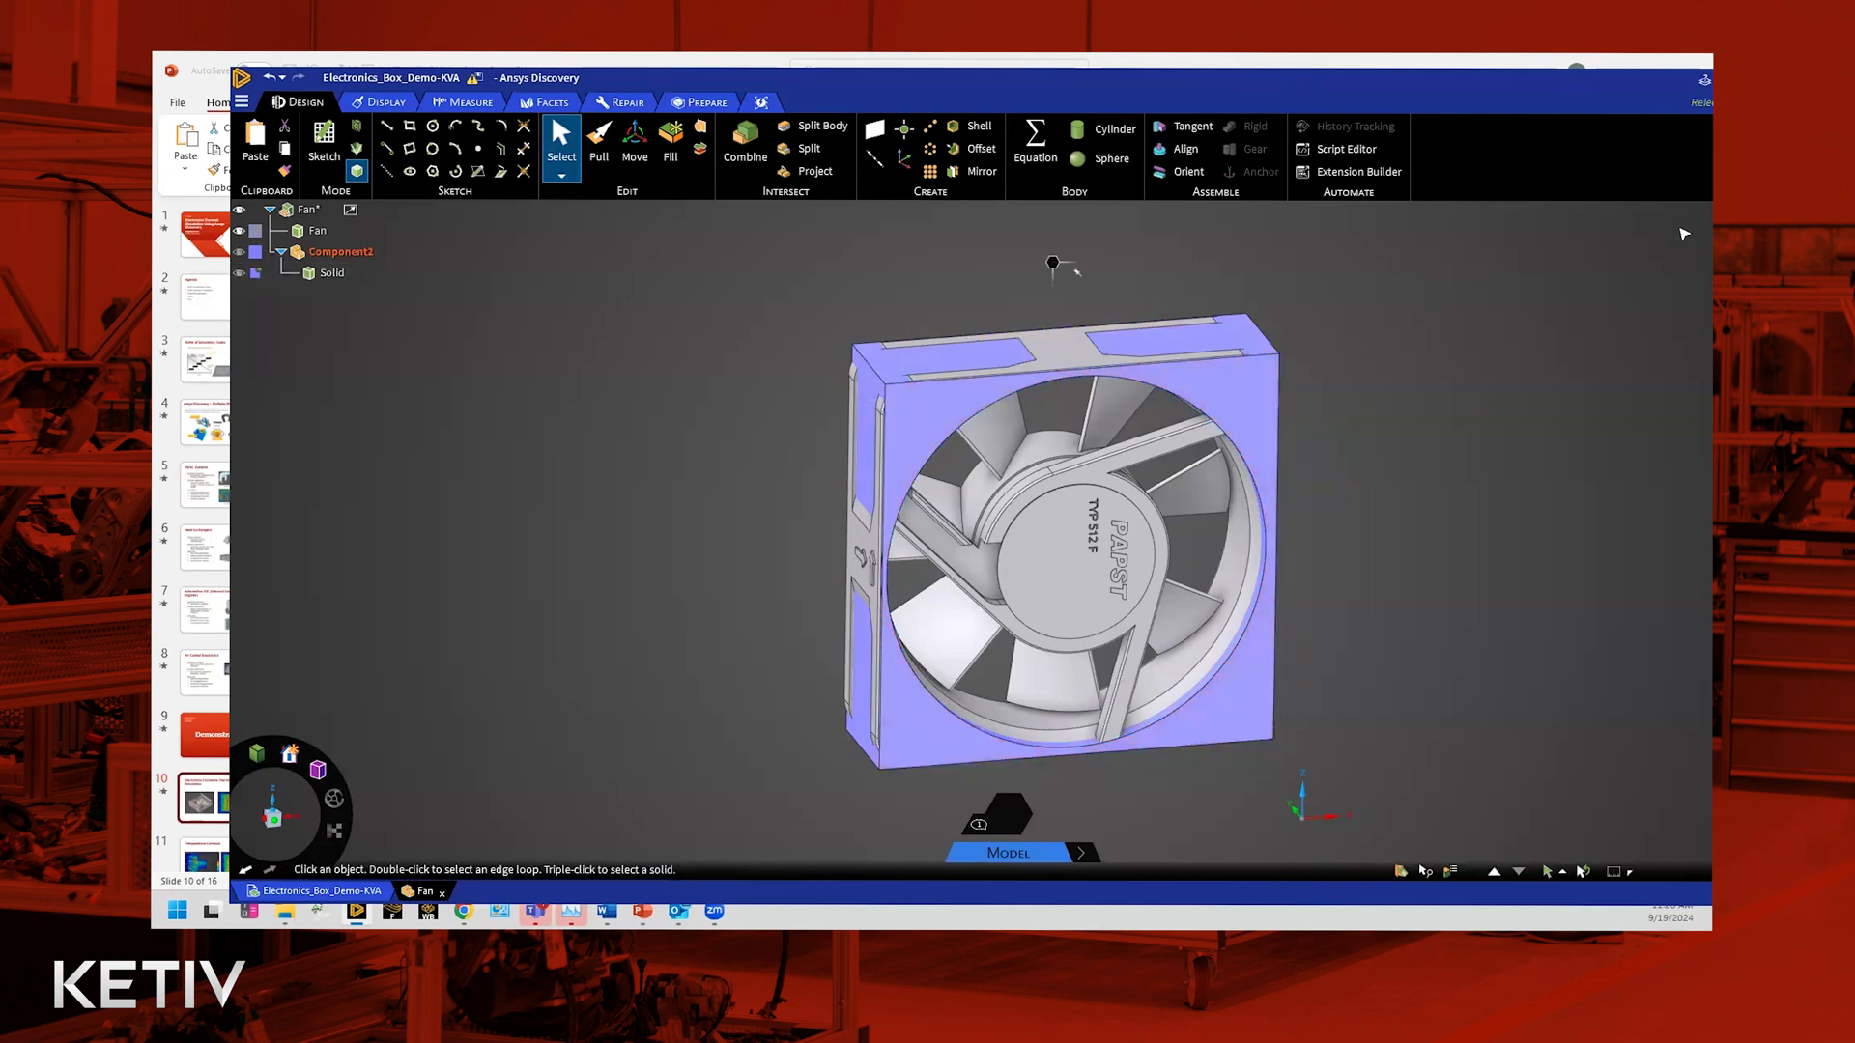
Step: Maximize the window, return to the Electronics_Box_Demo-KVA document and examine the new fan frames around the row of fans
drag(1460, 59, 1459, 54)
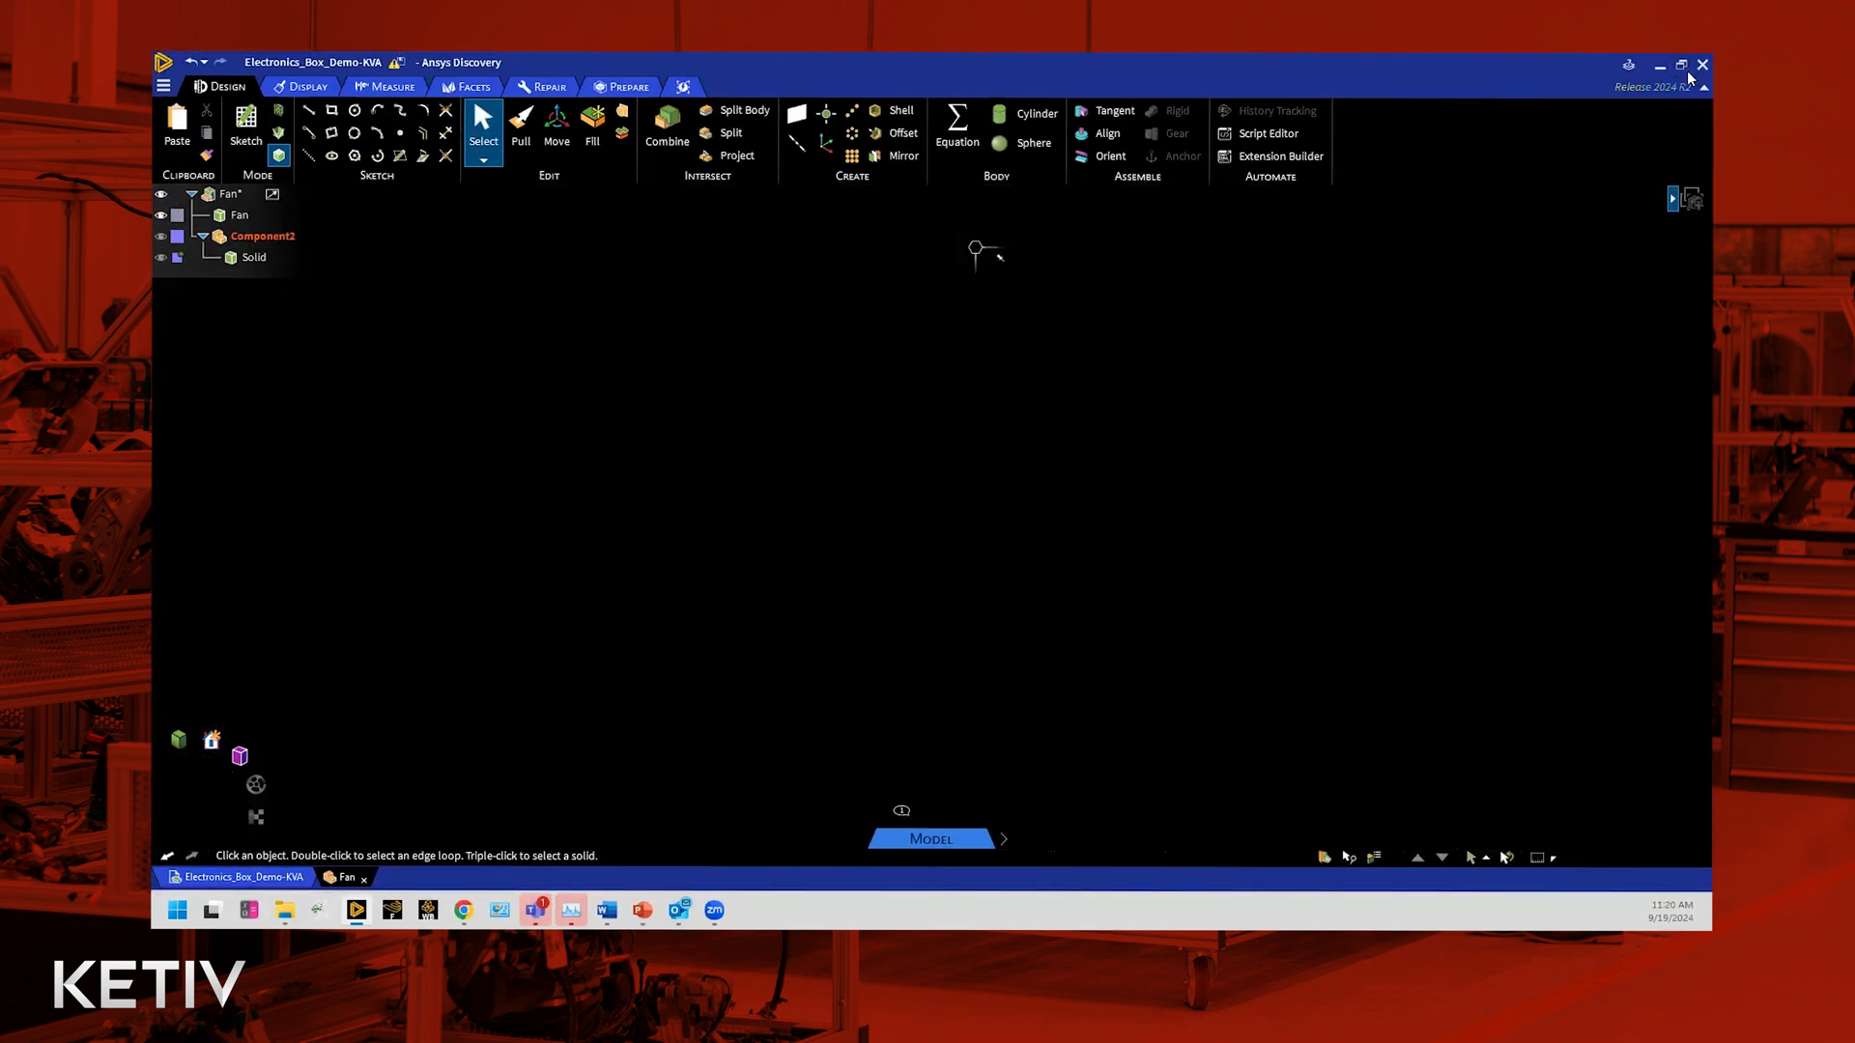
scroll(1369, 466, down, 1)
scroll(1369, 466, up, 1)
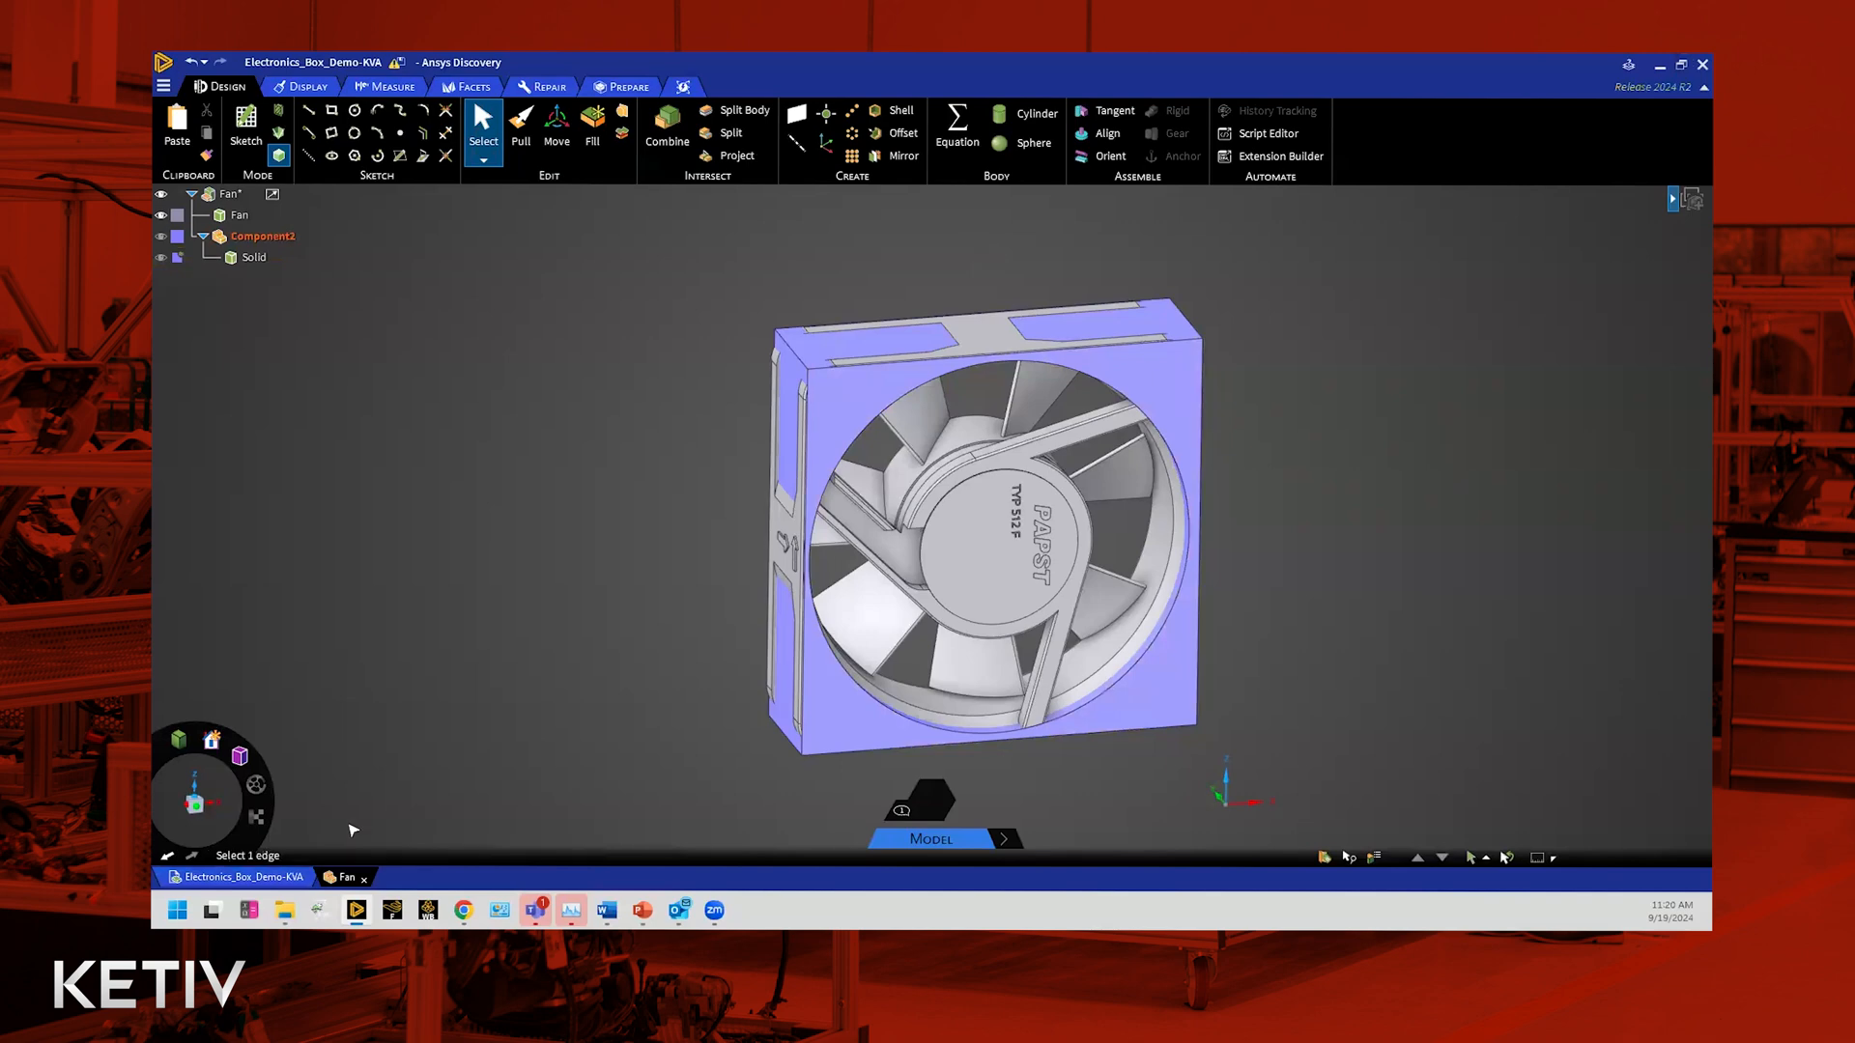
click(254, 881)
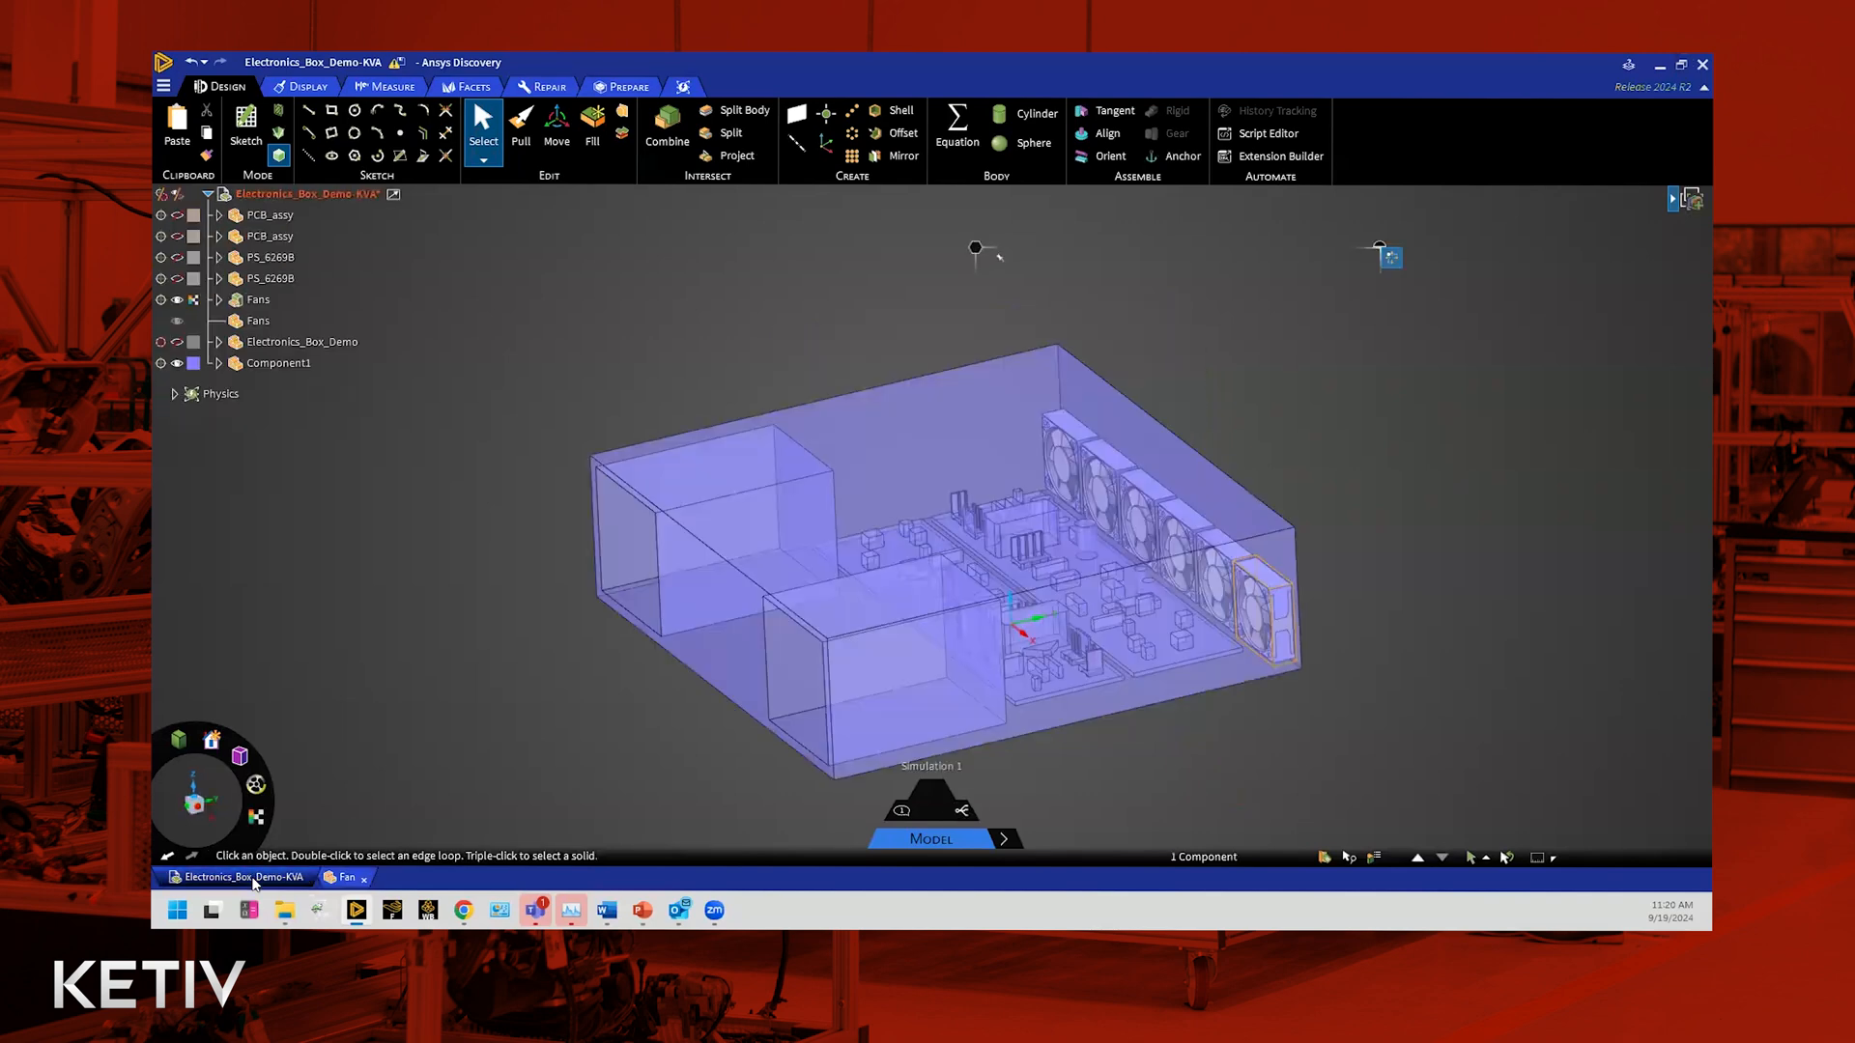
scroll(1198, 568, up, 5)
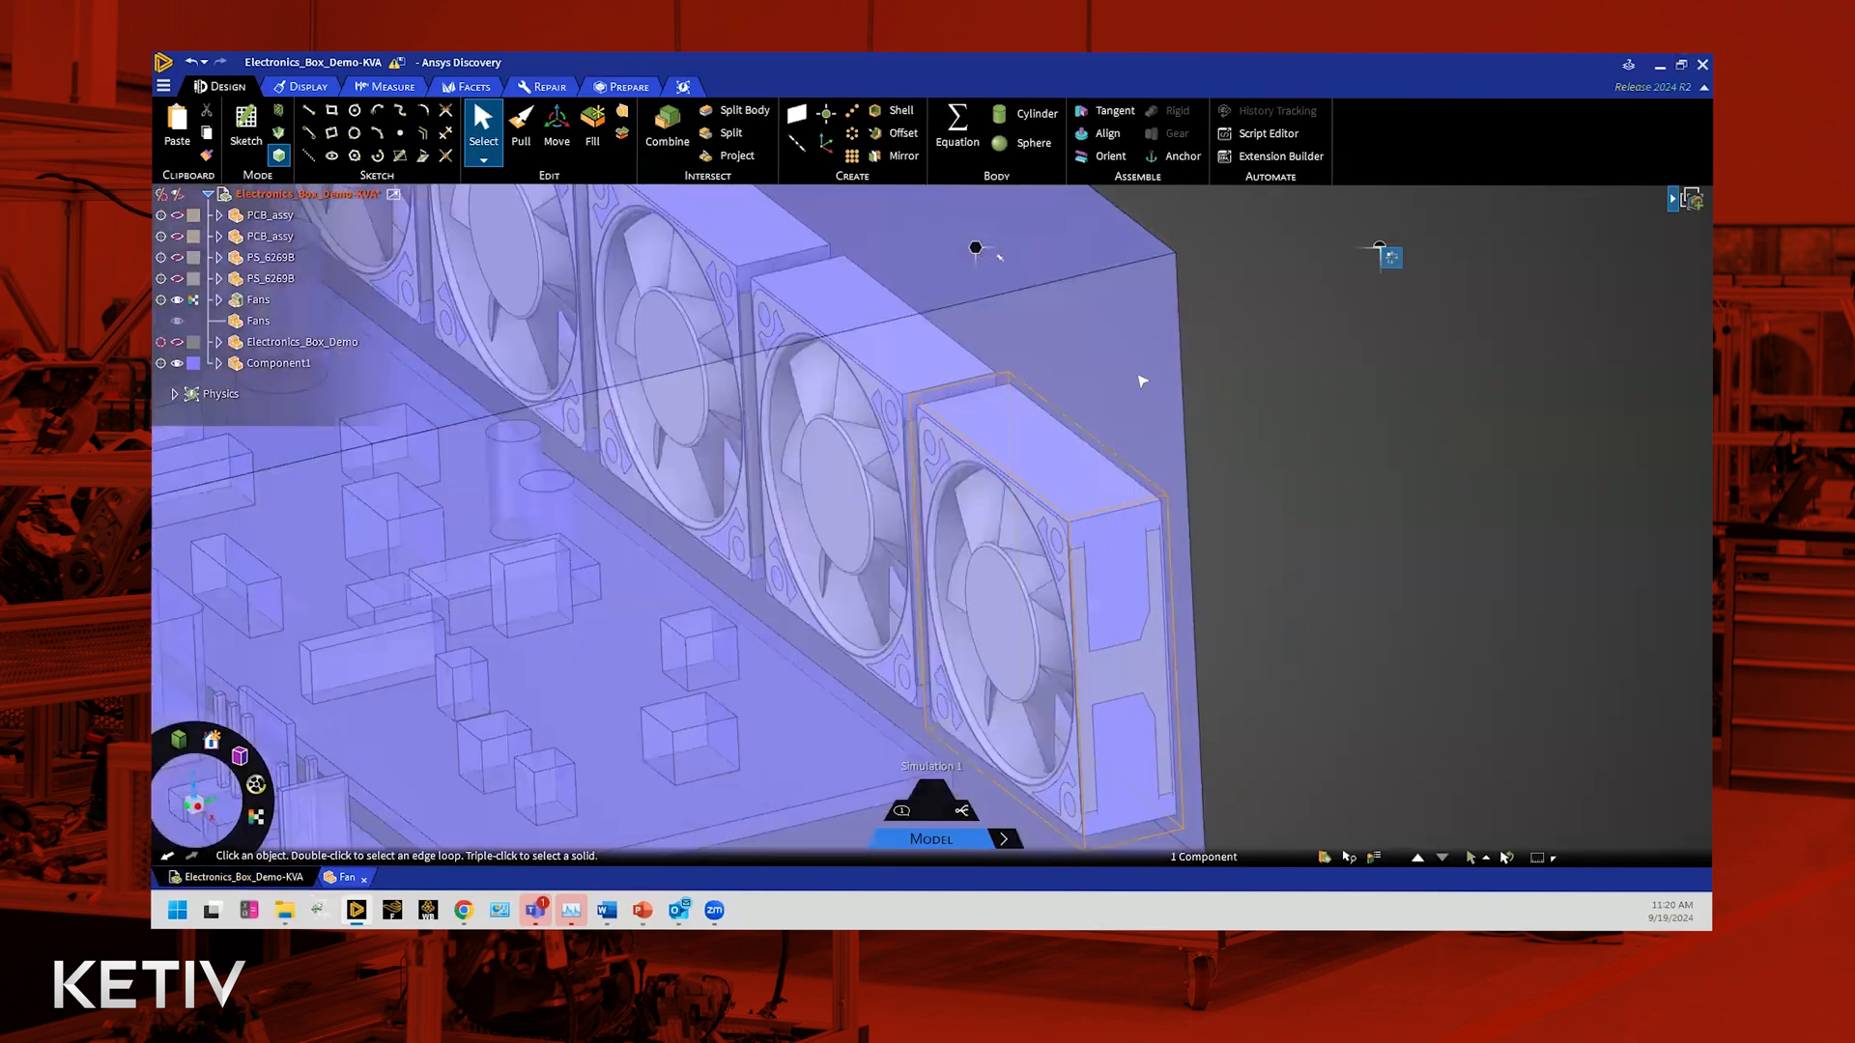
middle_drag(1147, 576, 1362, 474)
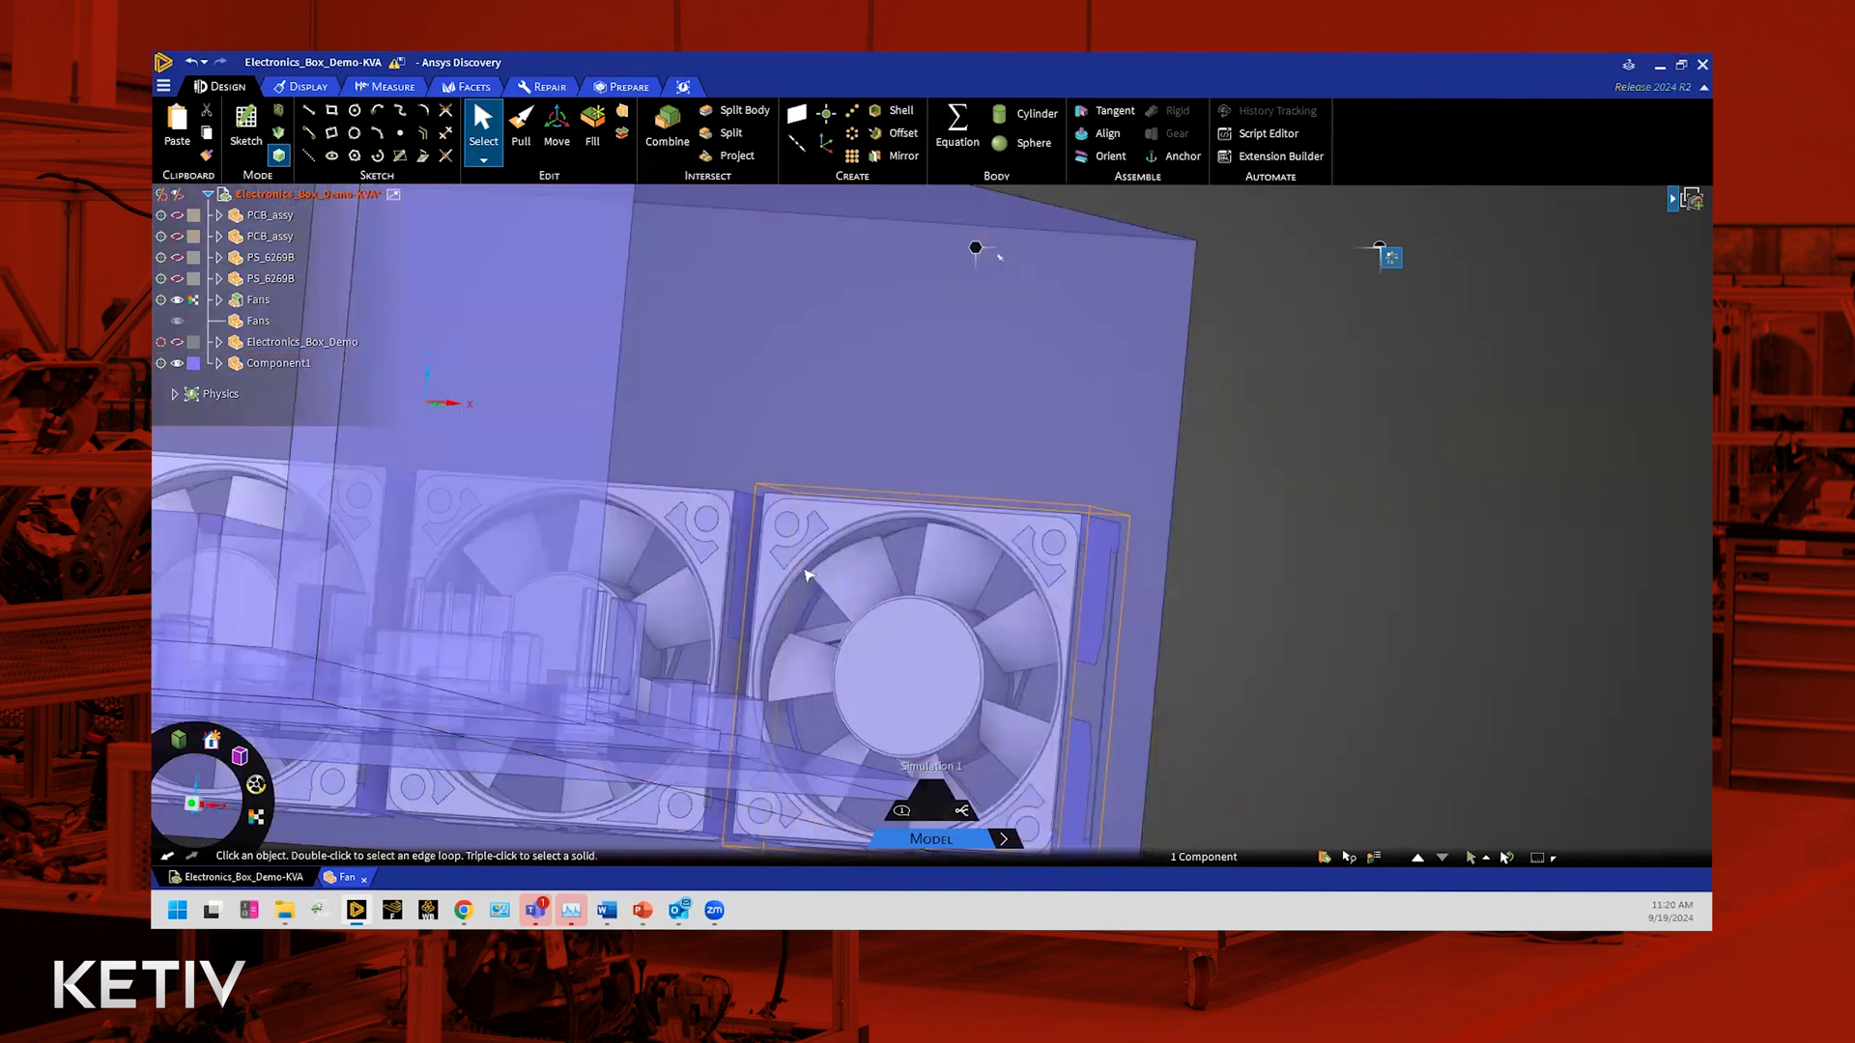
scroll(1461, 587, down, 4)
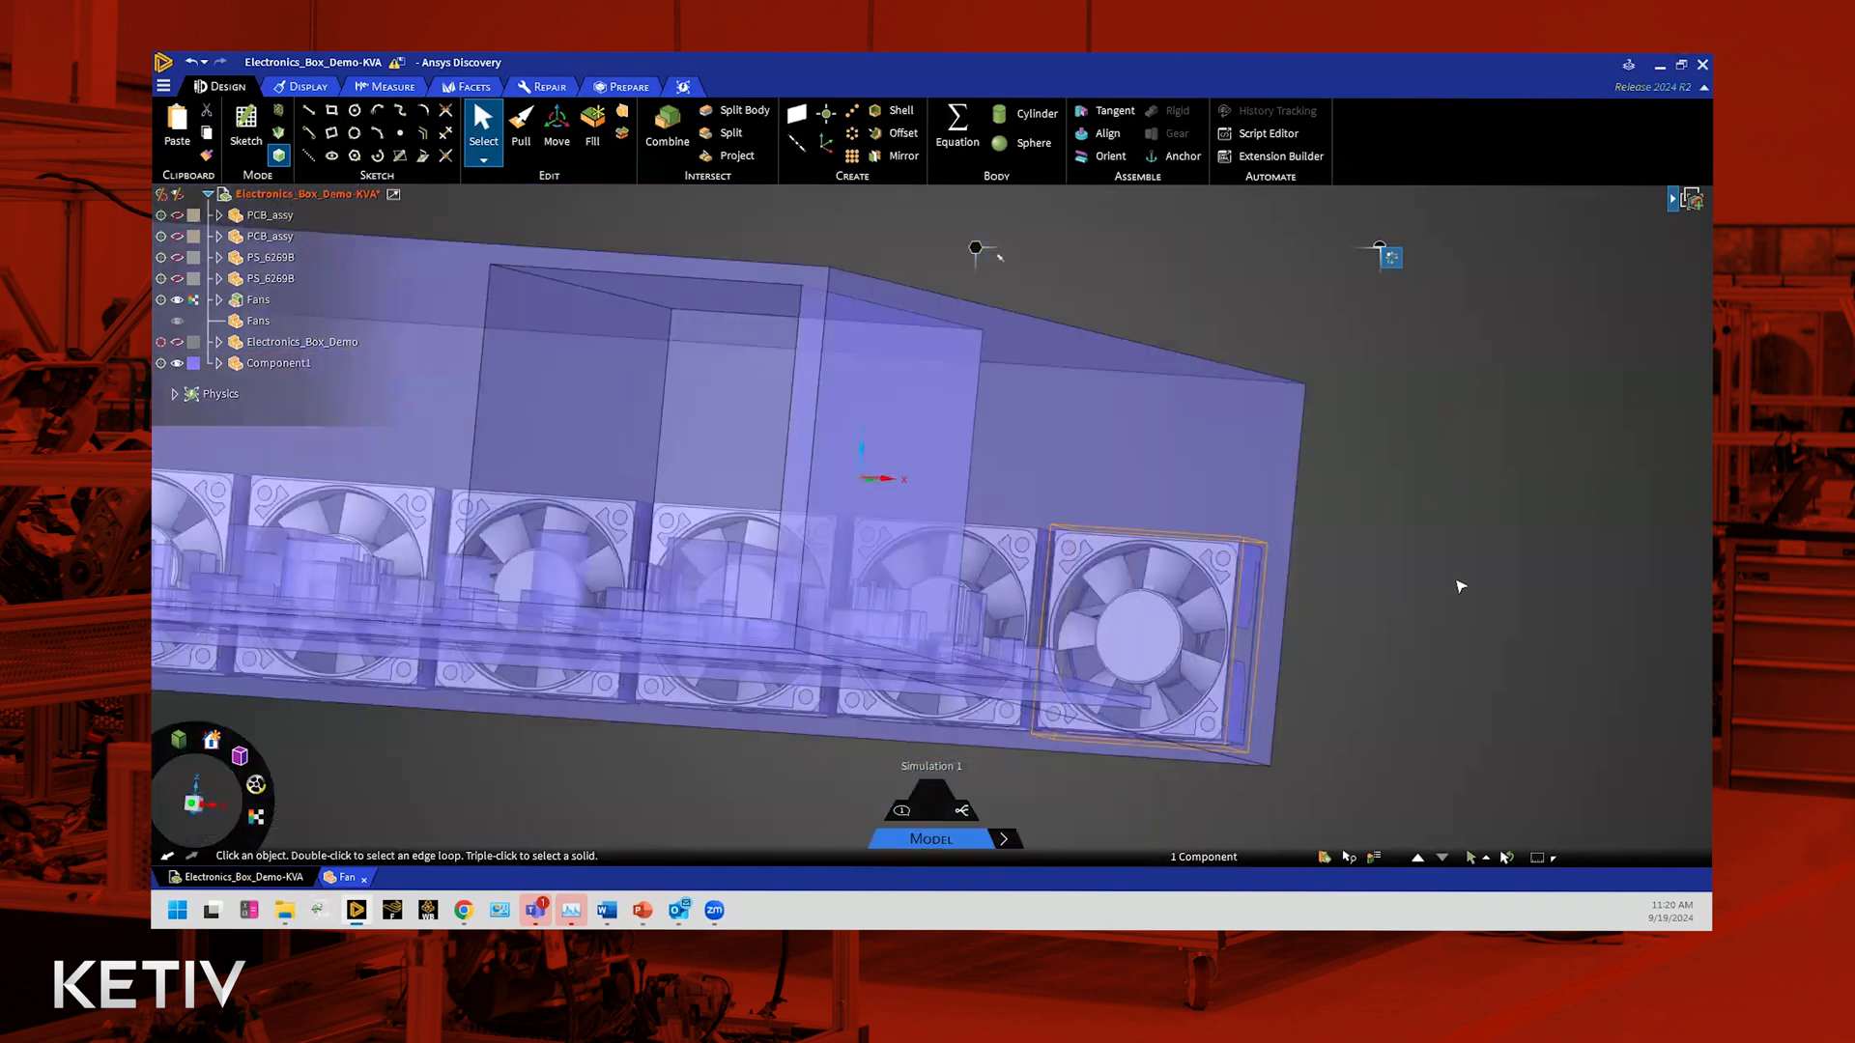
middle_drag(1460, 586, 1424, 662)
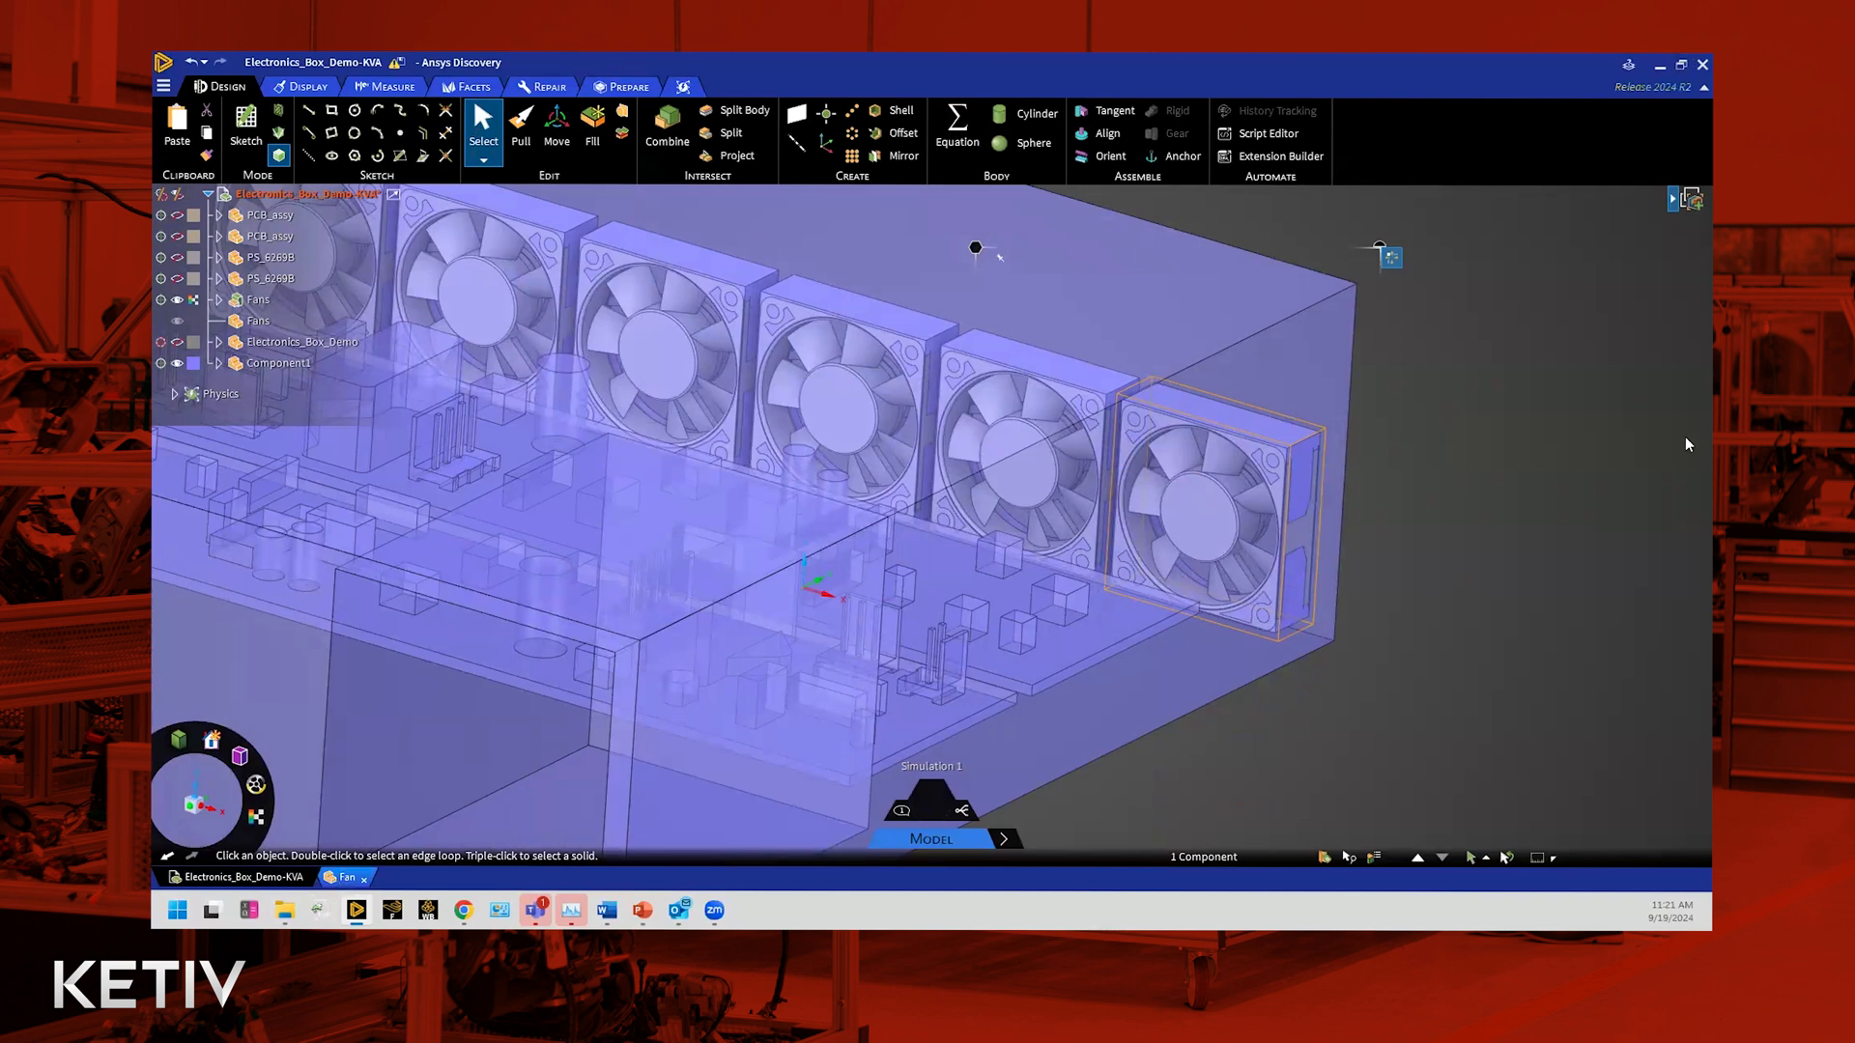
Step: In the Fan document, delete the detailed Fan body, keeping only the simplified frame in Component2
scroll(1538, 383, down, 1)
scroll(1537, 383, up, 1)
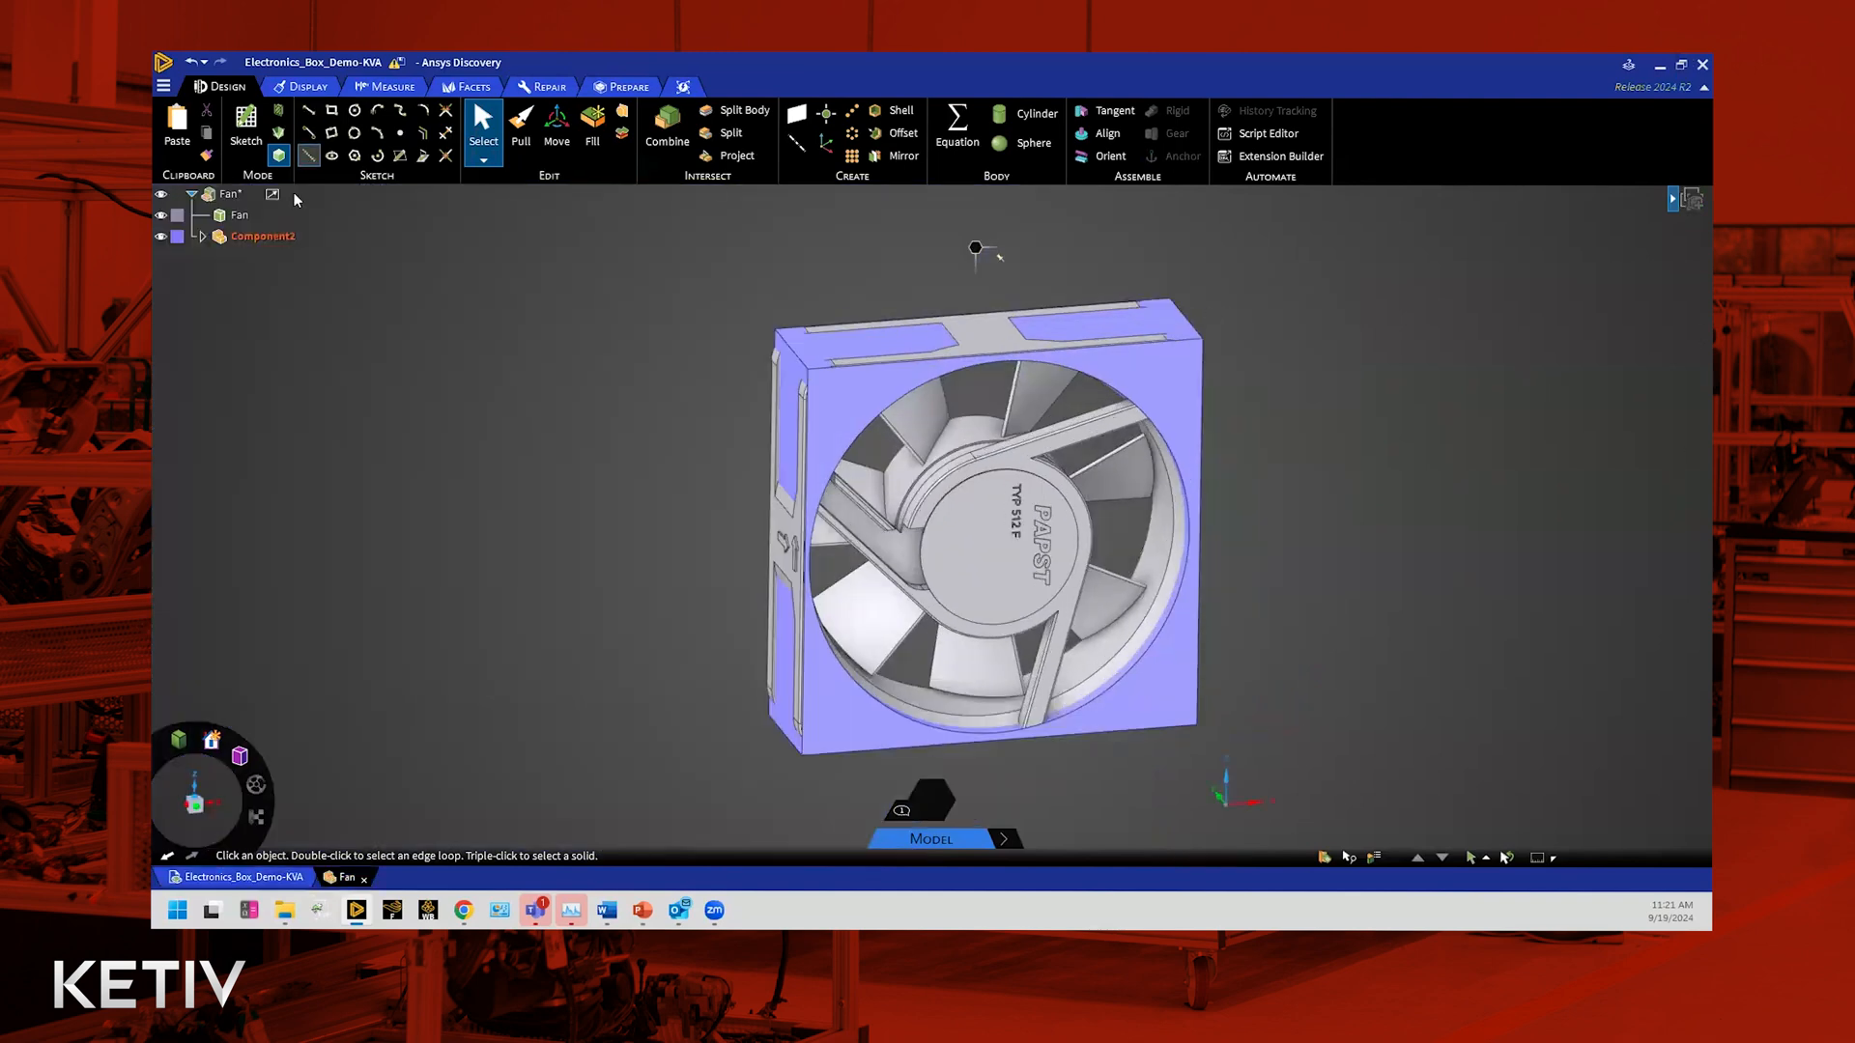
click(237, 214)
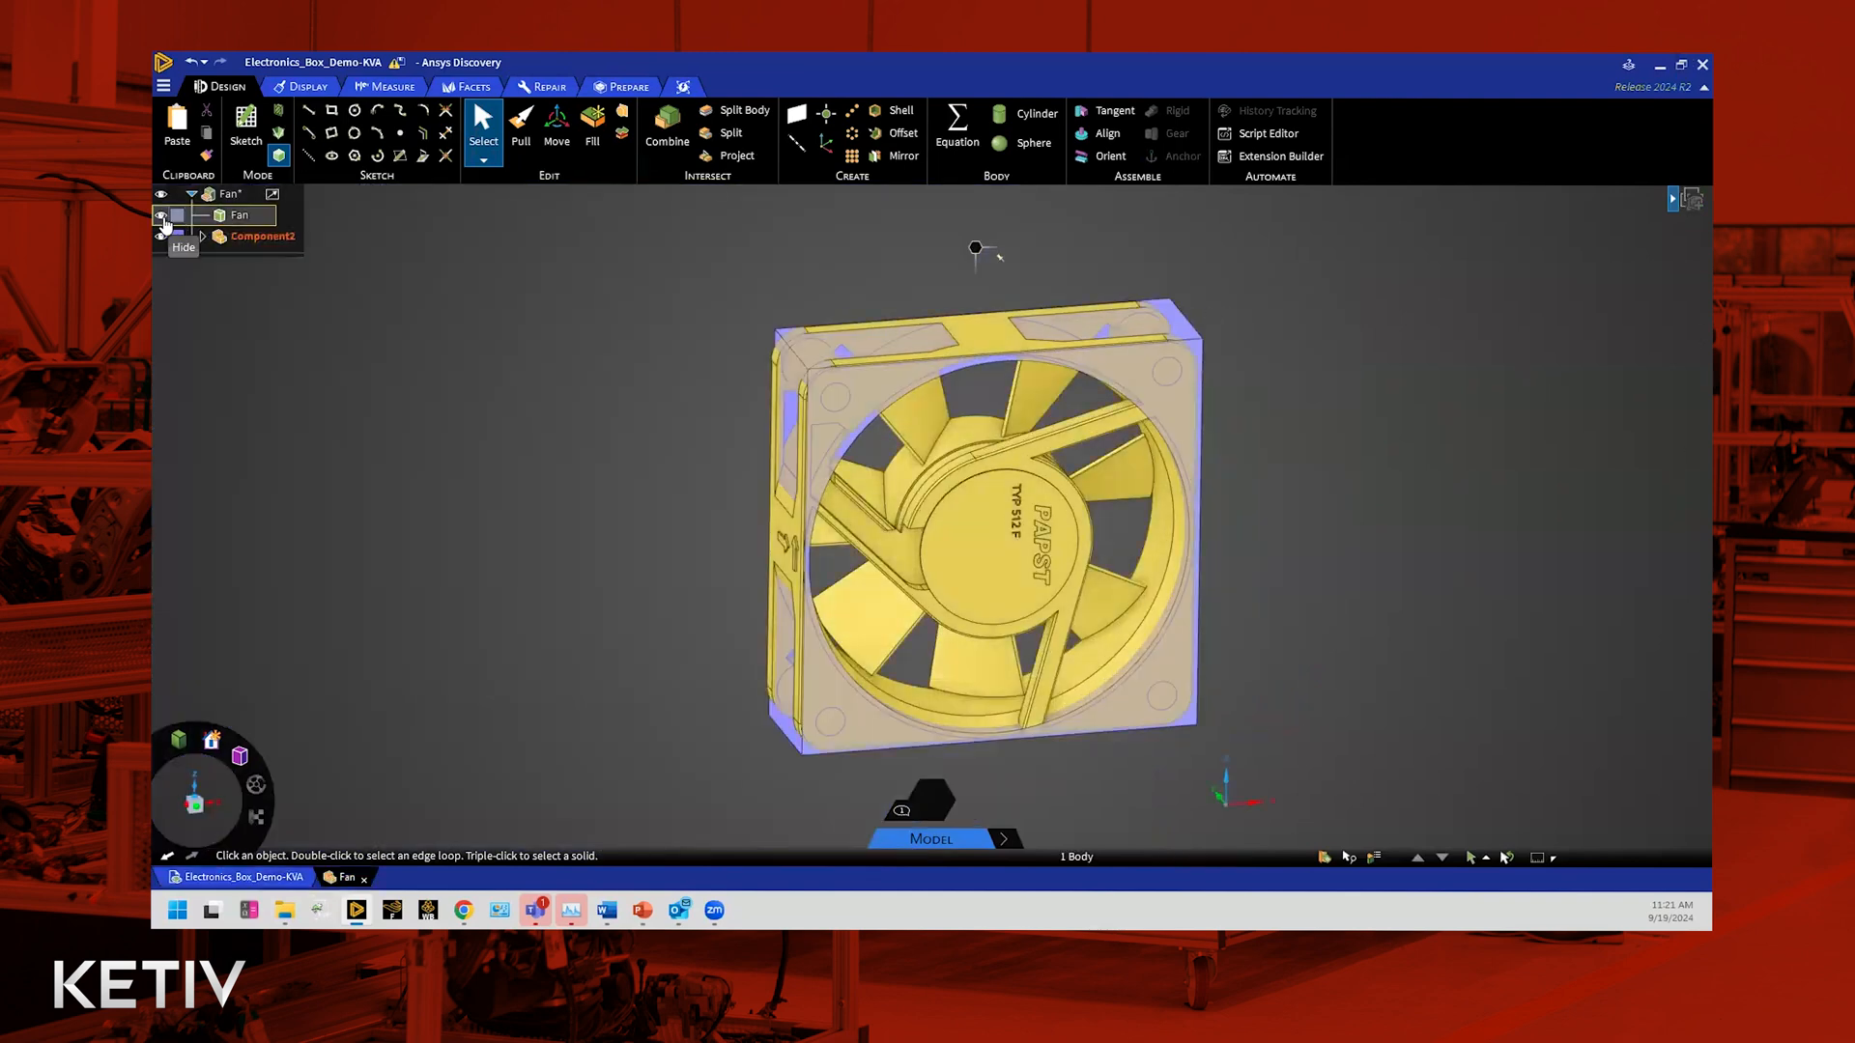
click(692, 425)
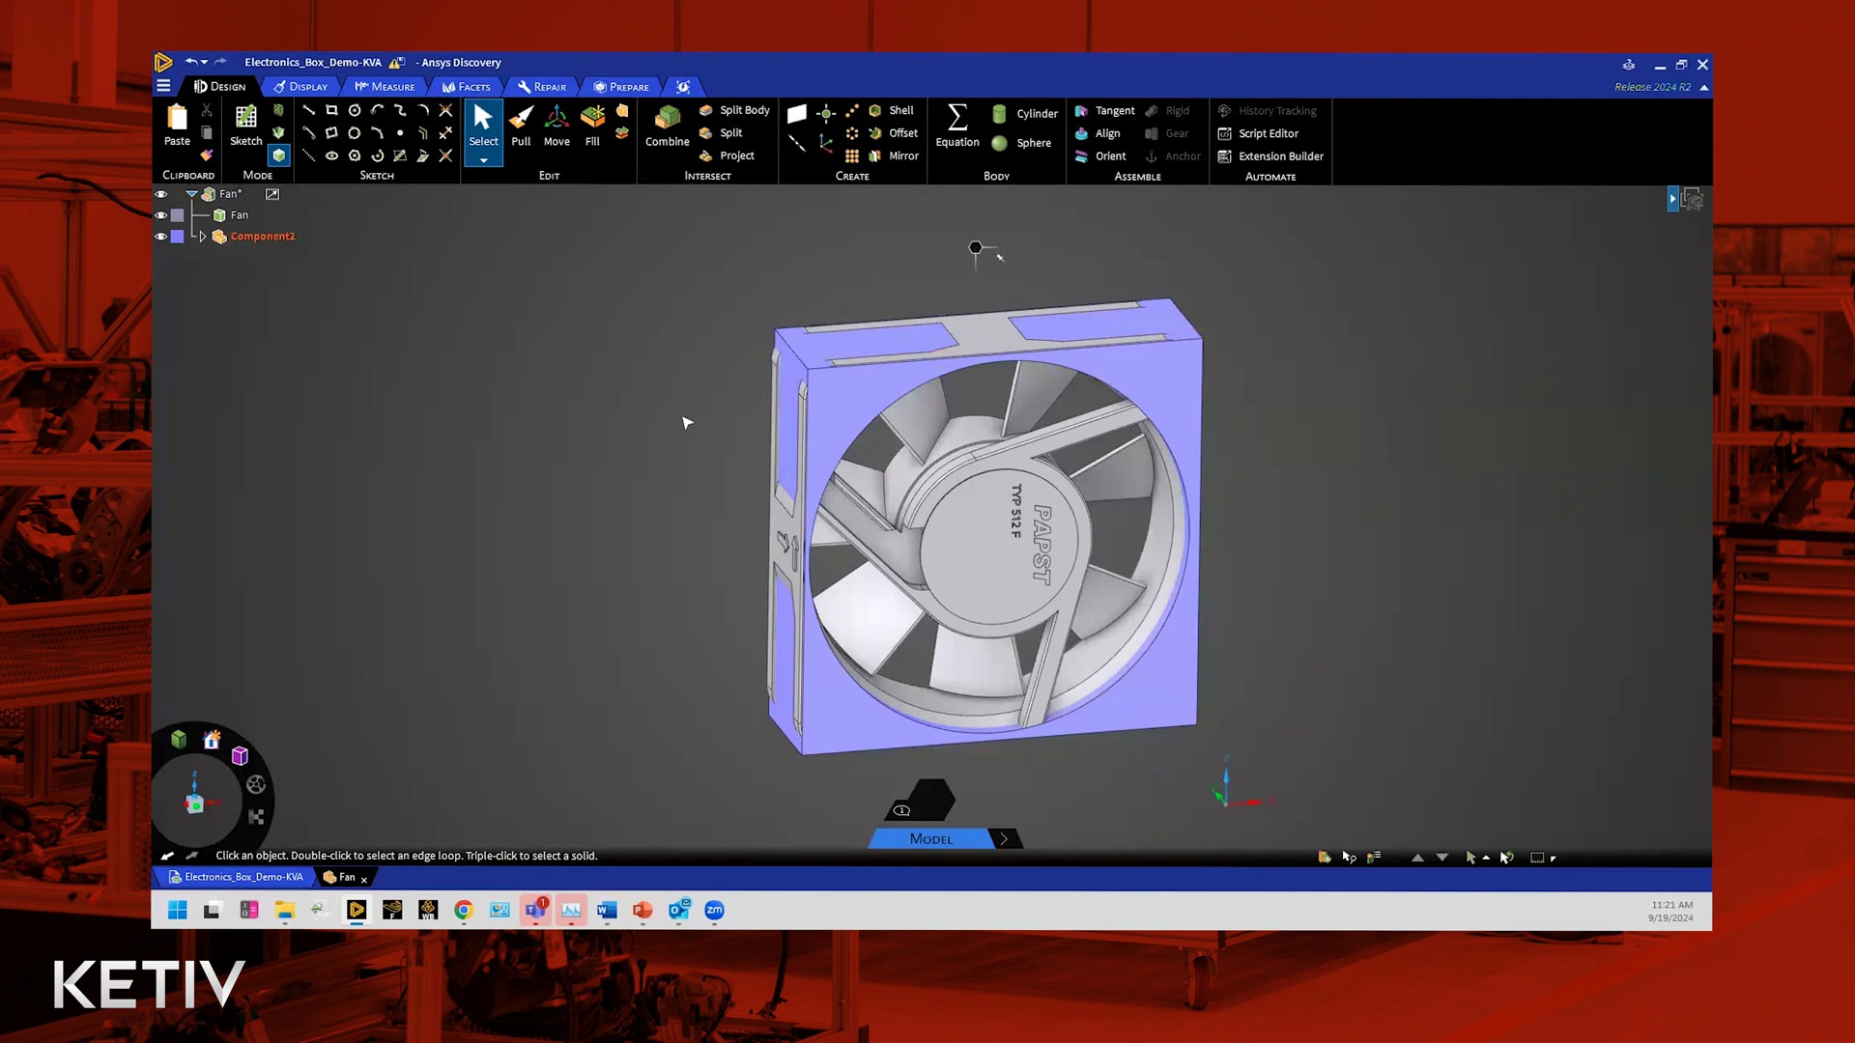
right_click(236, 217)
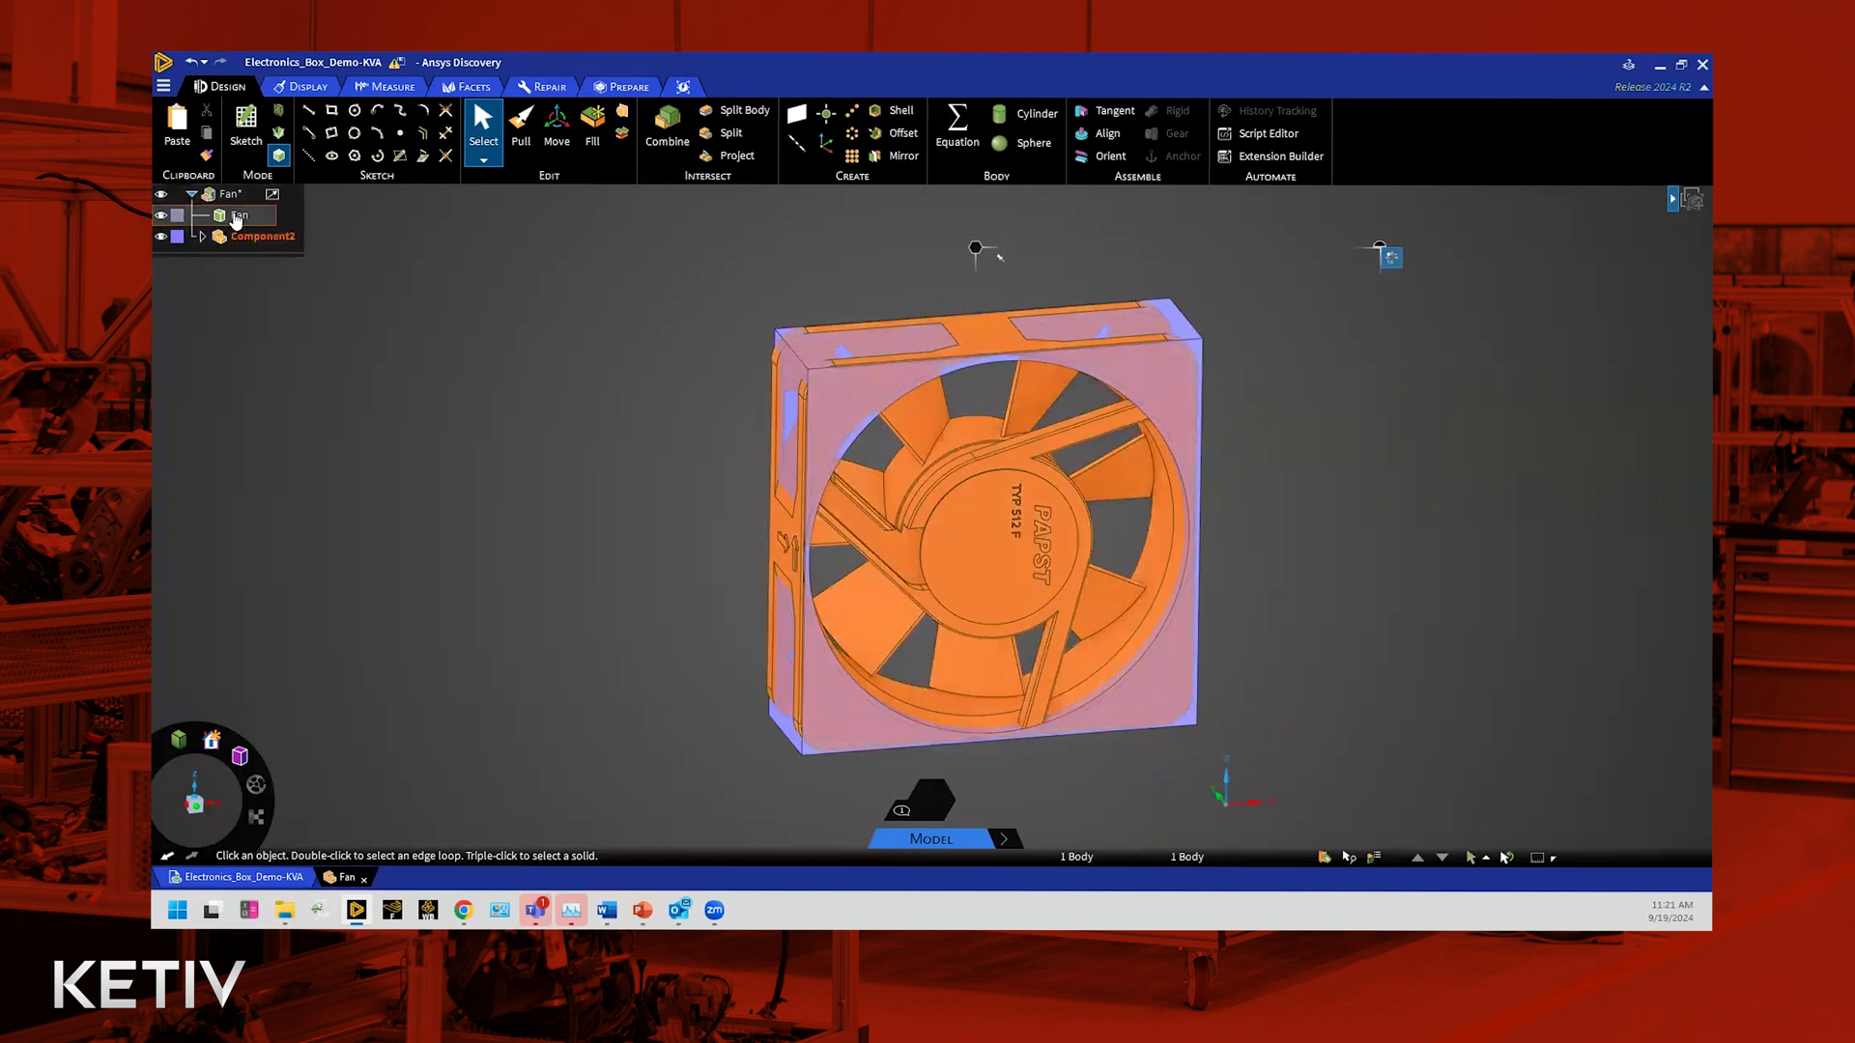
click(280, 332)
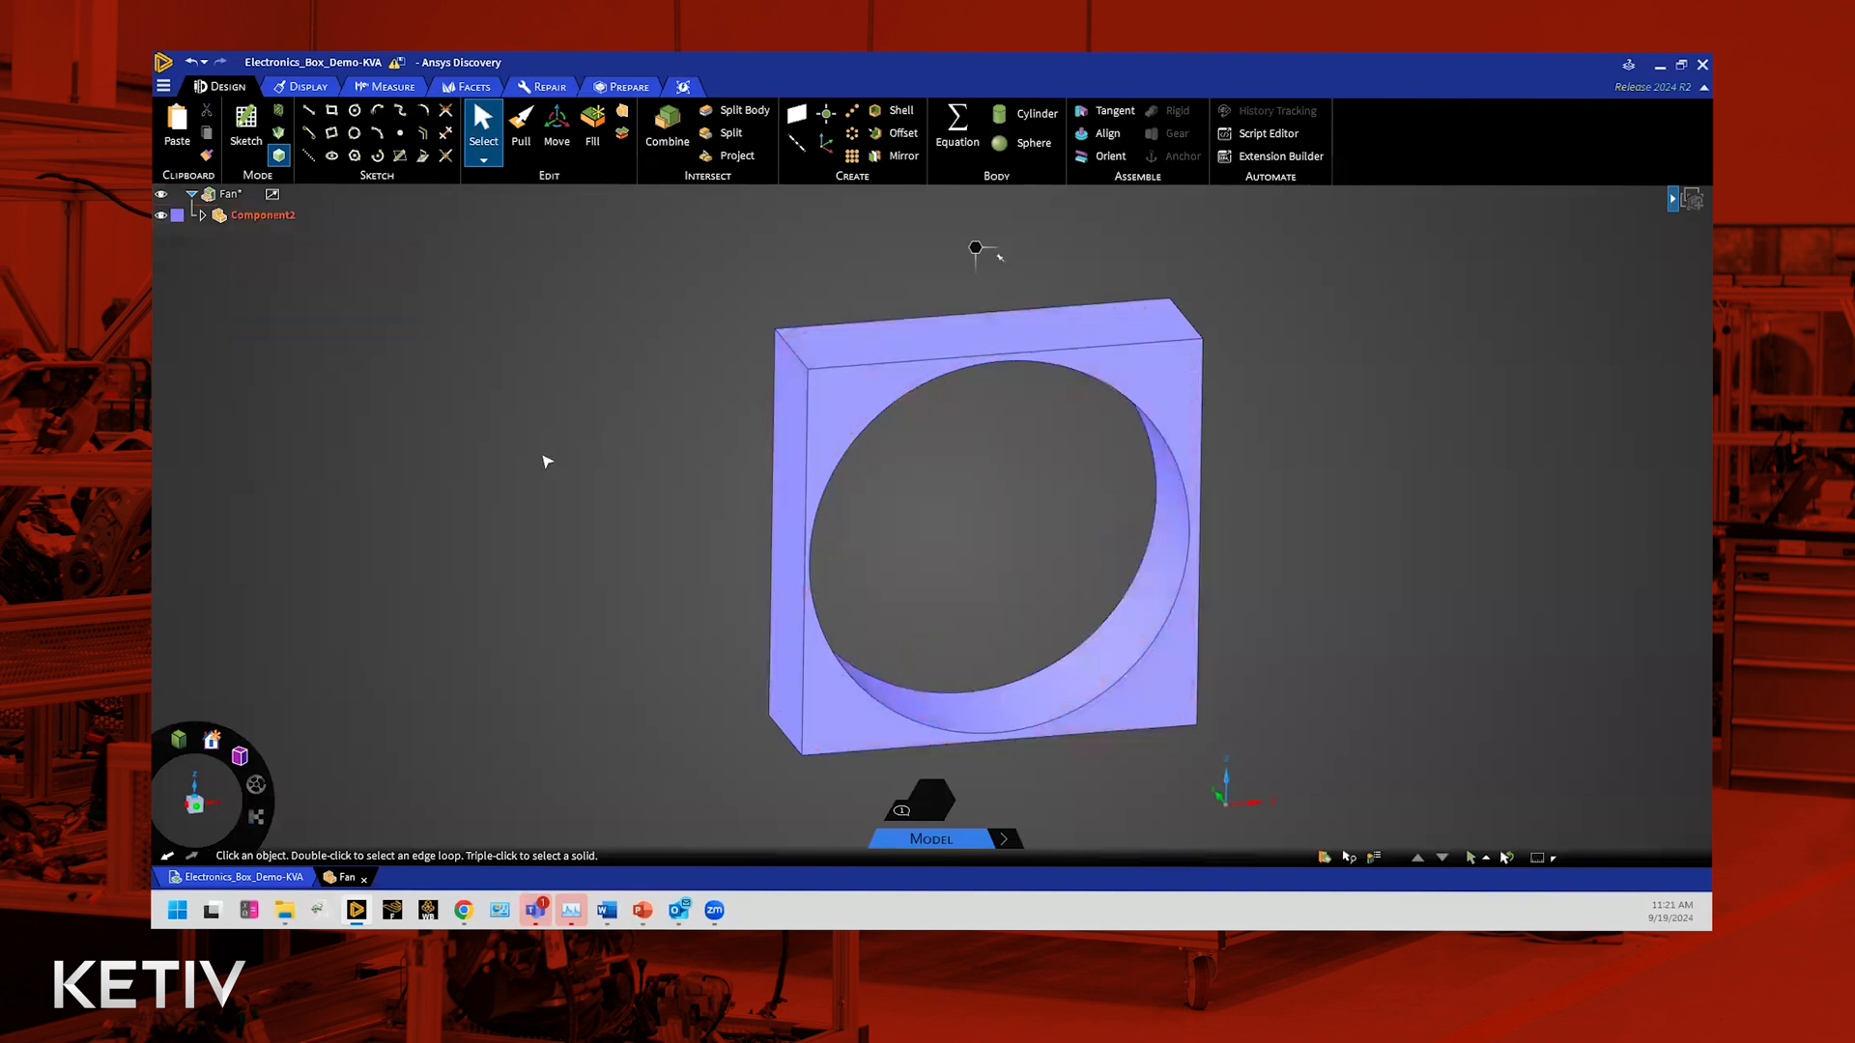
Step: Return to the electronics box assembly and examine the simplified fan frames inside the air volume from several sides
scroll(522, 435, down, 2)
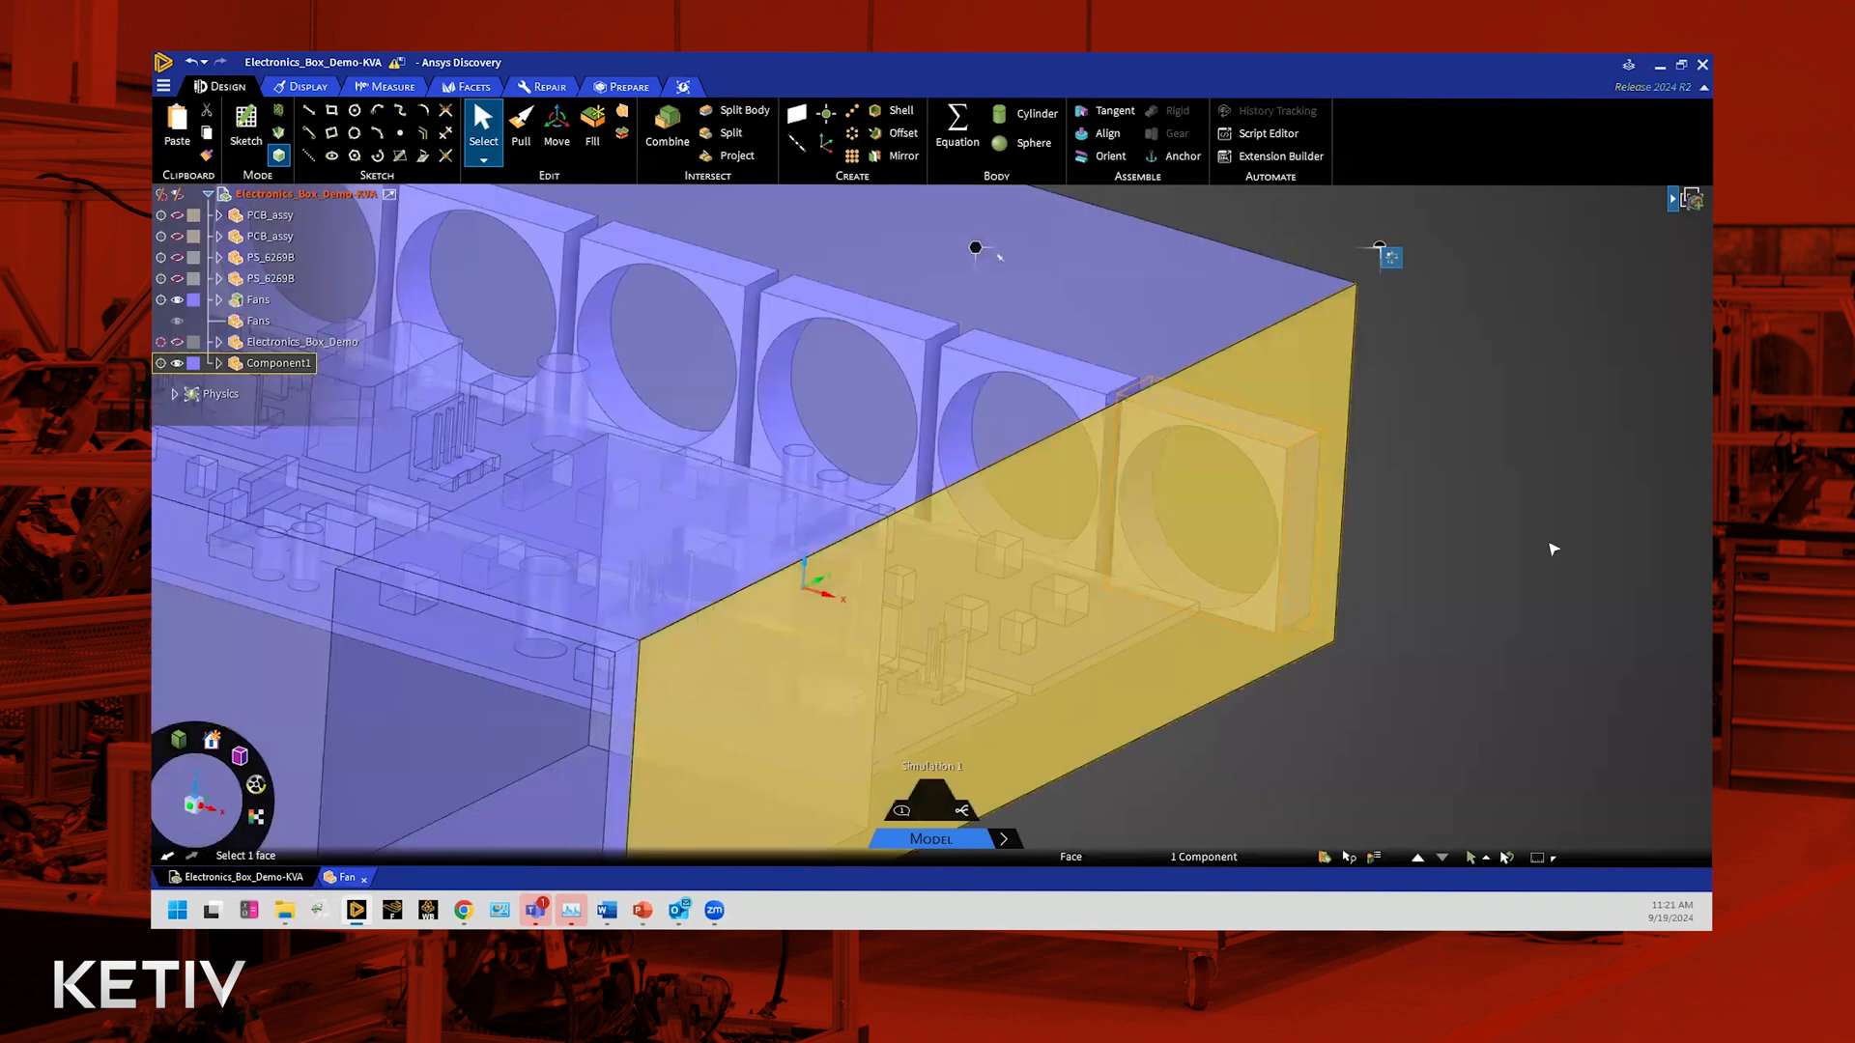
click(1509, 583)
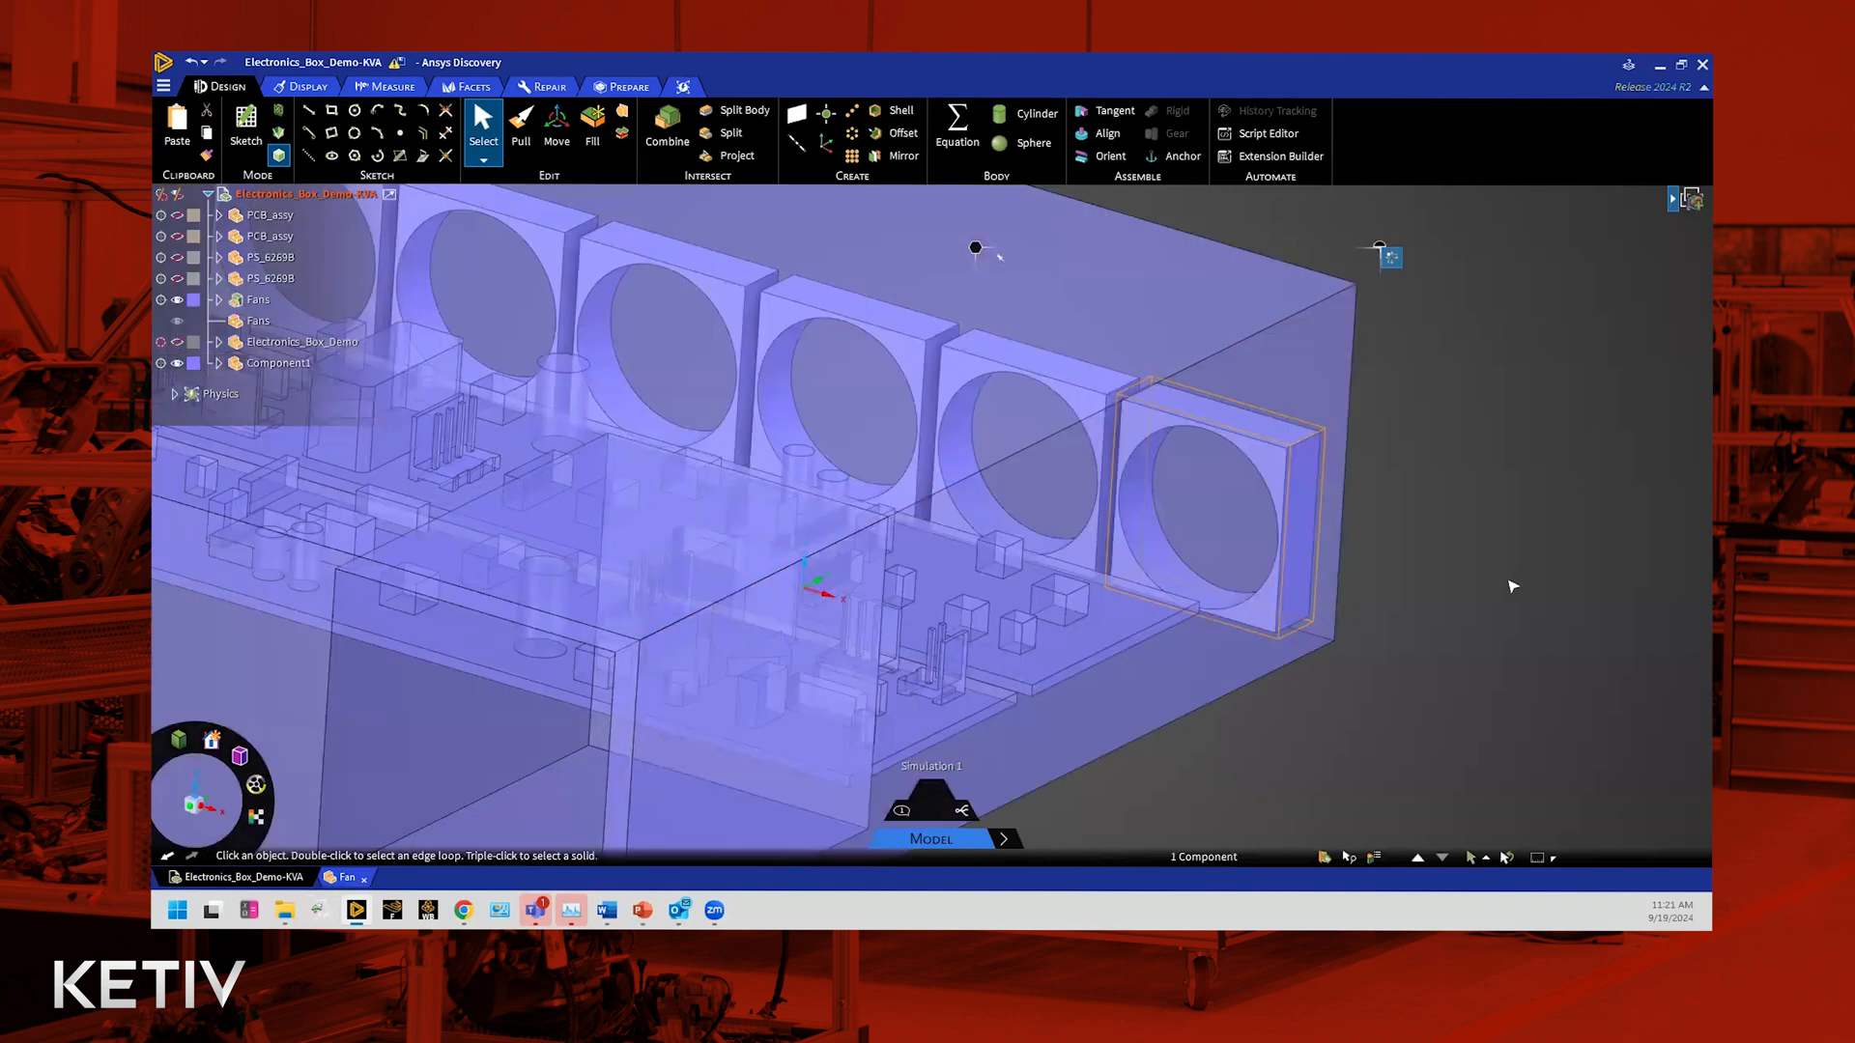
scroll(1509, 584, down, 5)
middle_drag(1321, 762, 1498, 766)
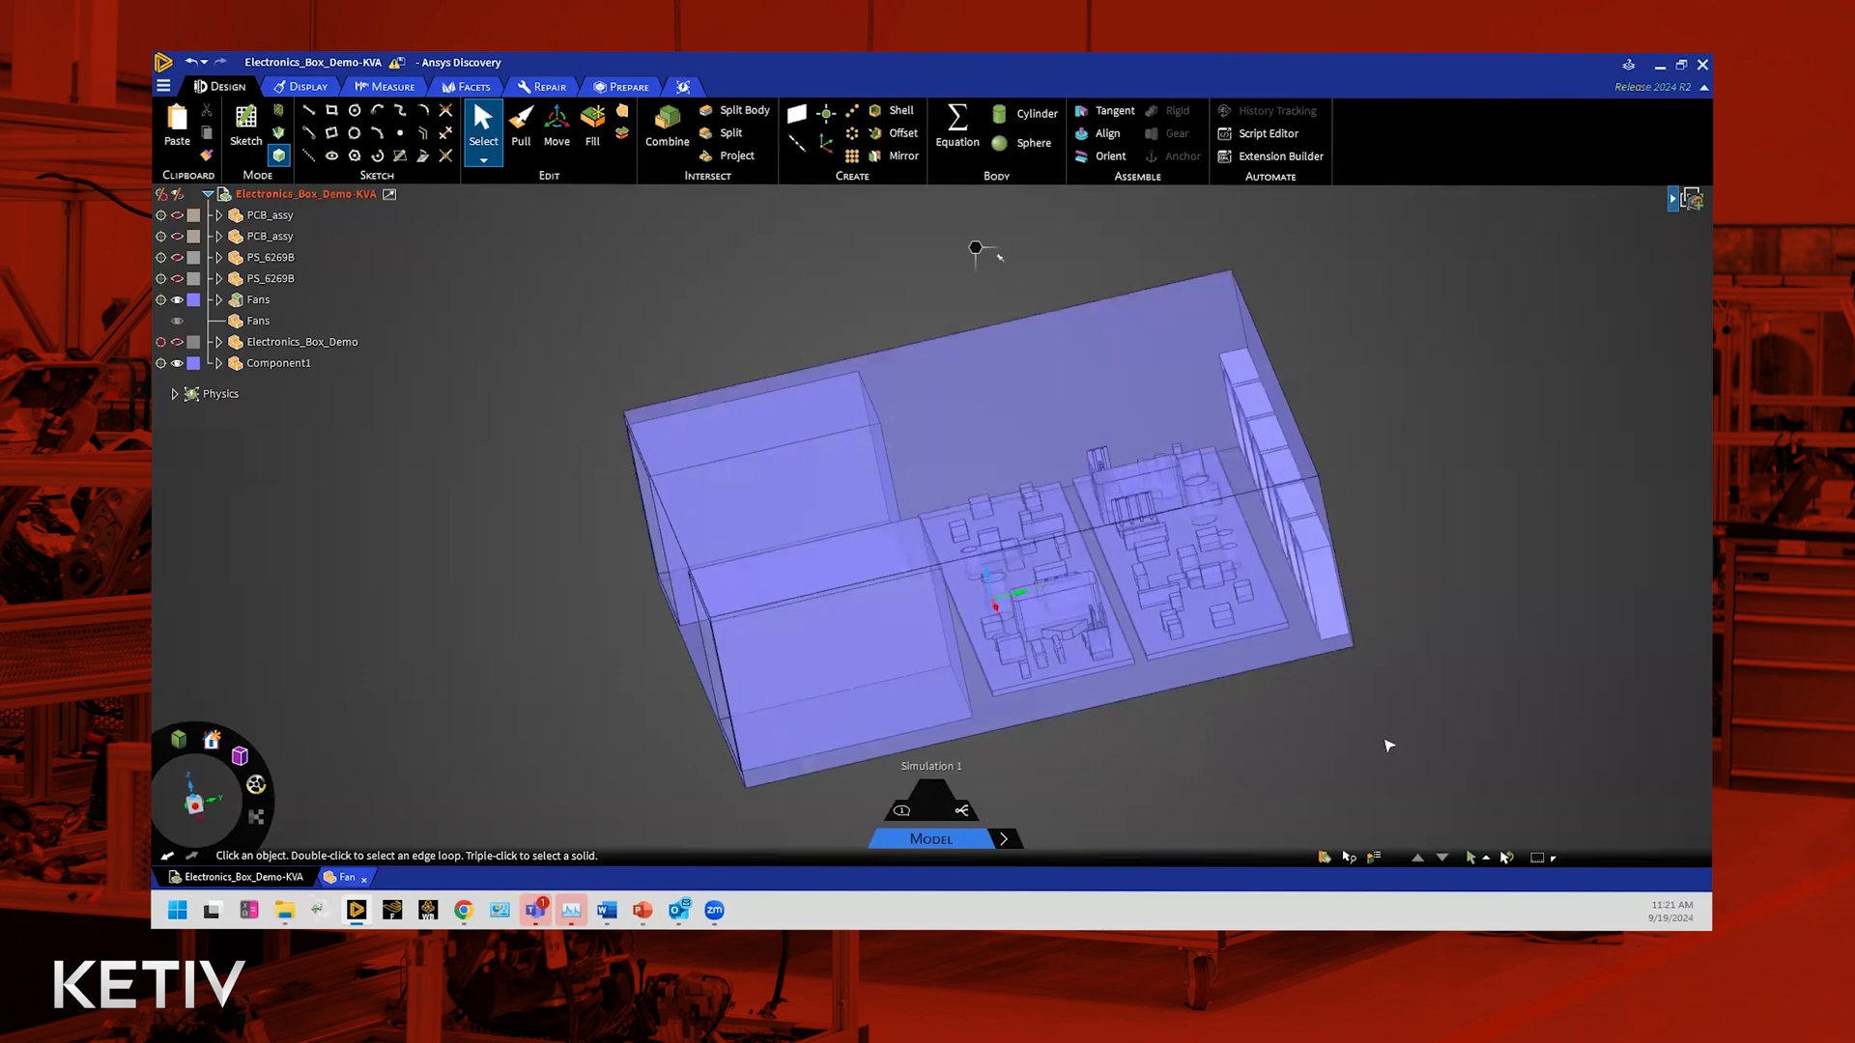
middle_drag(1276, 801, 1359, 610)
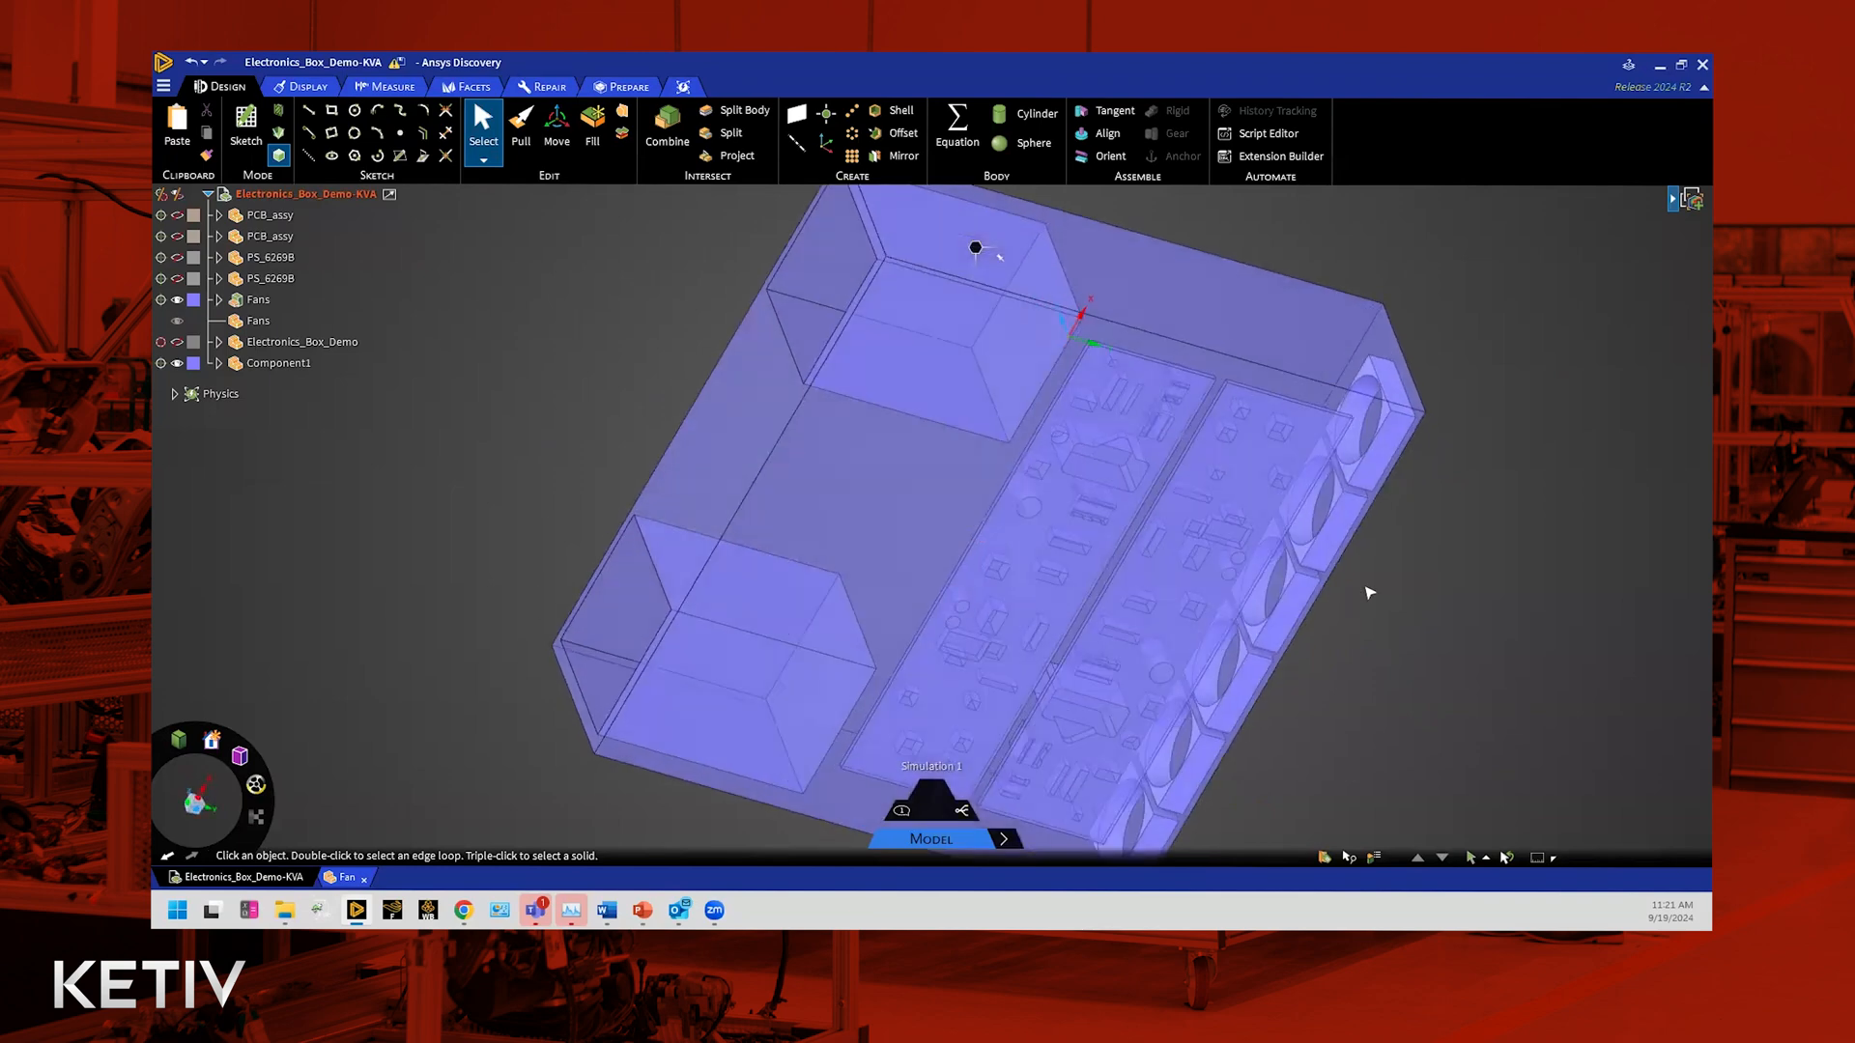
scroll(1436, 511, down, 10)
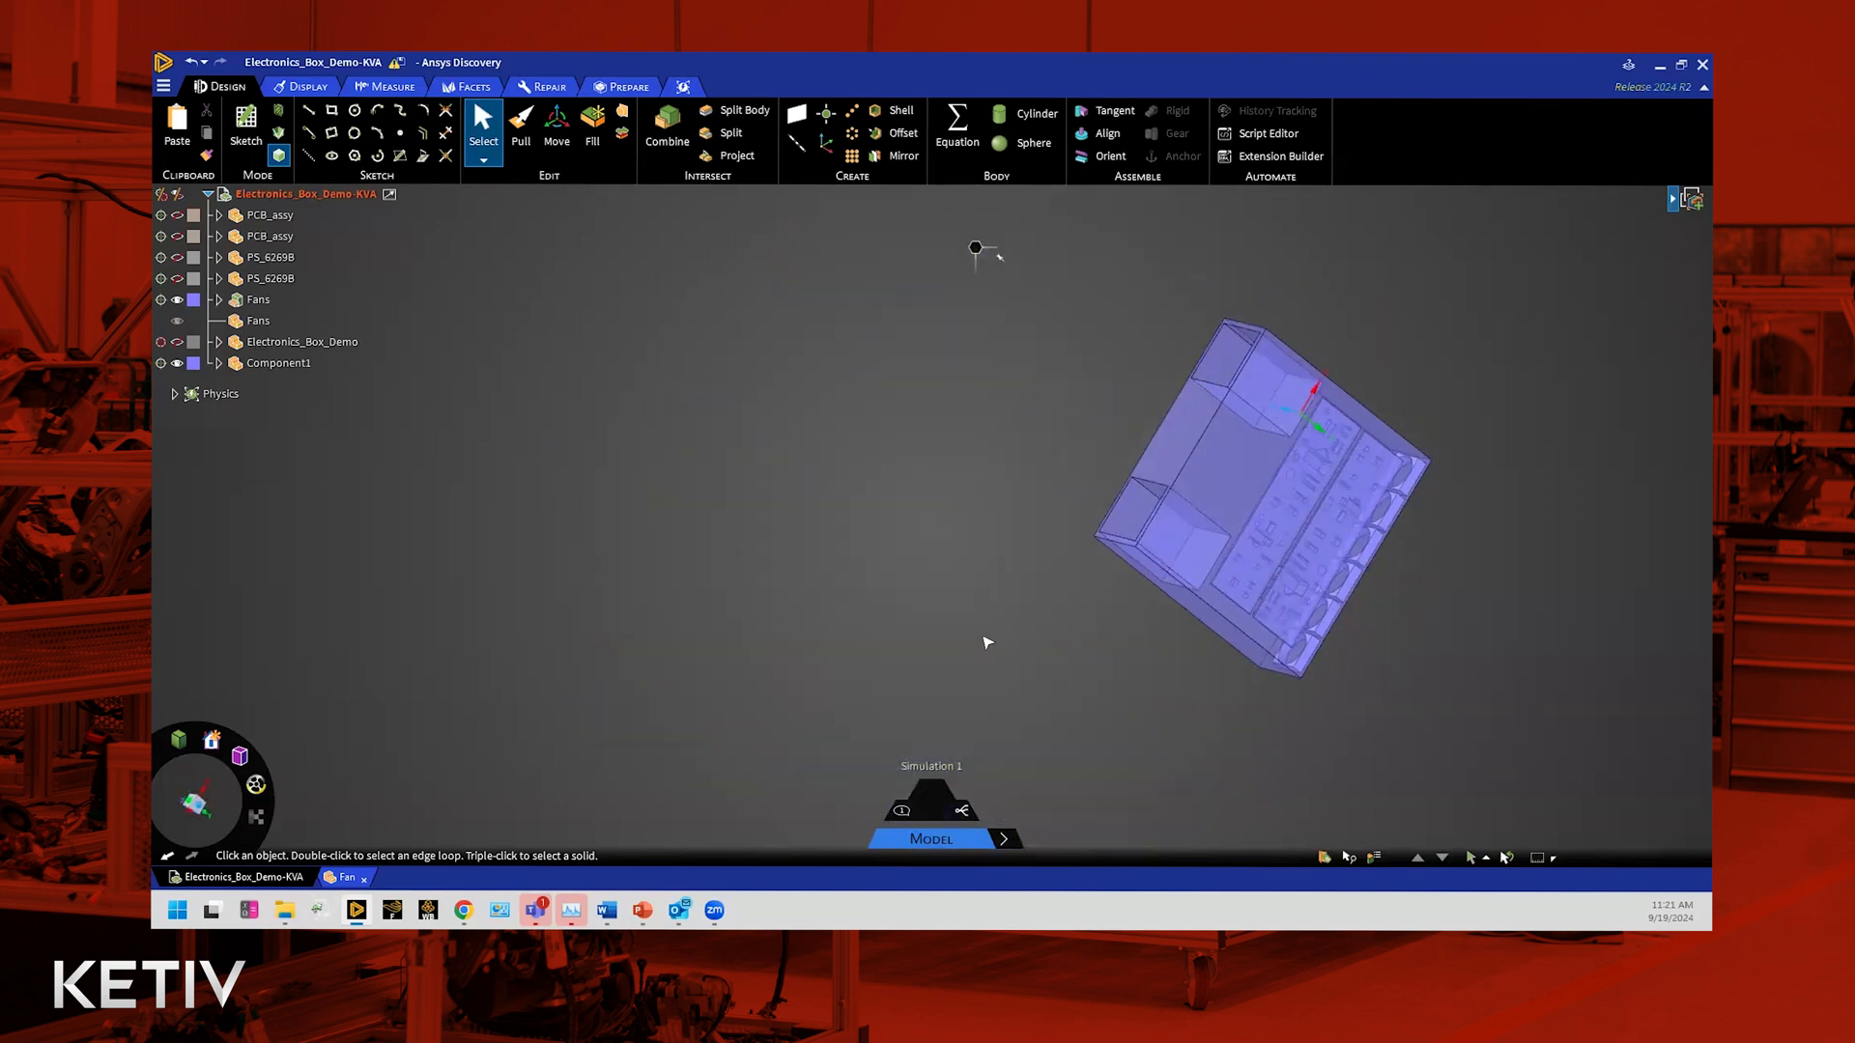
middle_drag(1150, 481, 1142, 480)
click(186, 822)
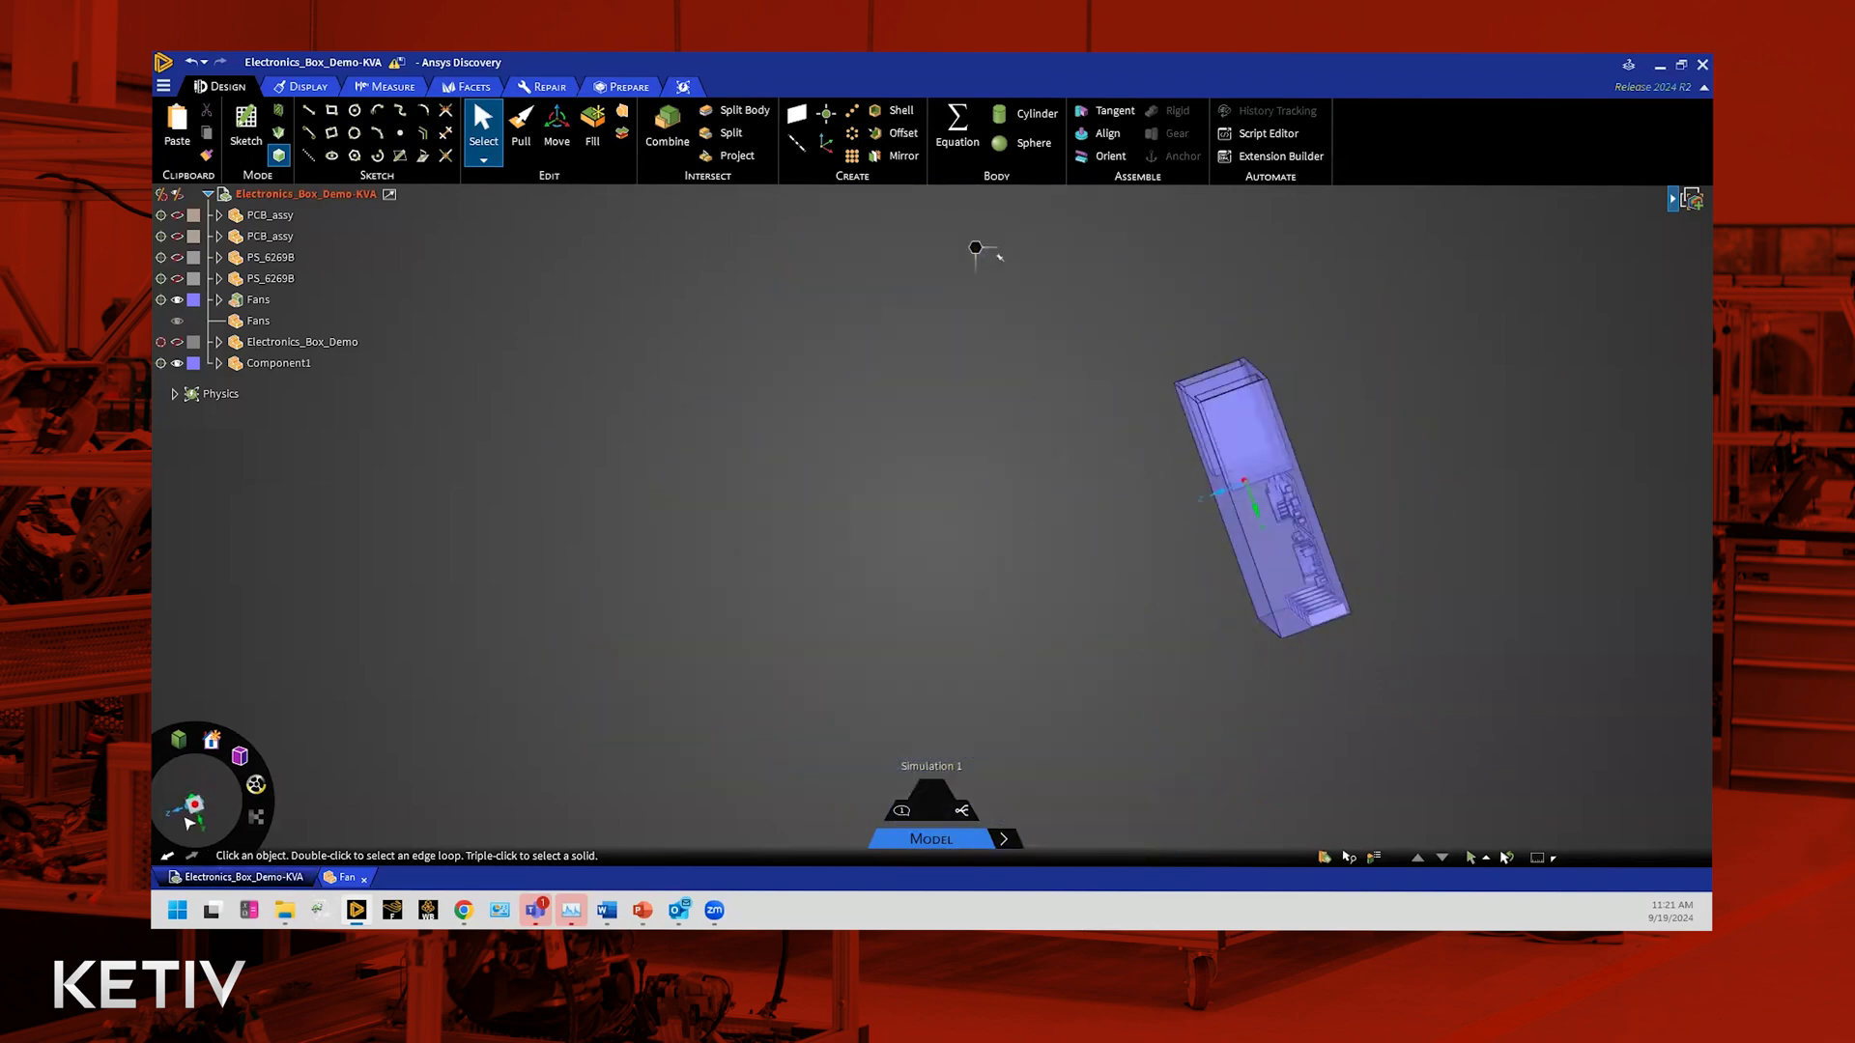
click(180, 815)
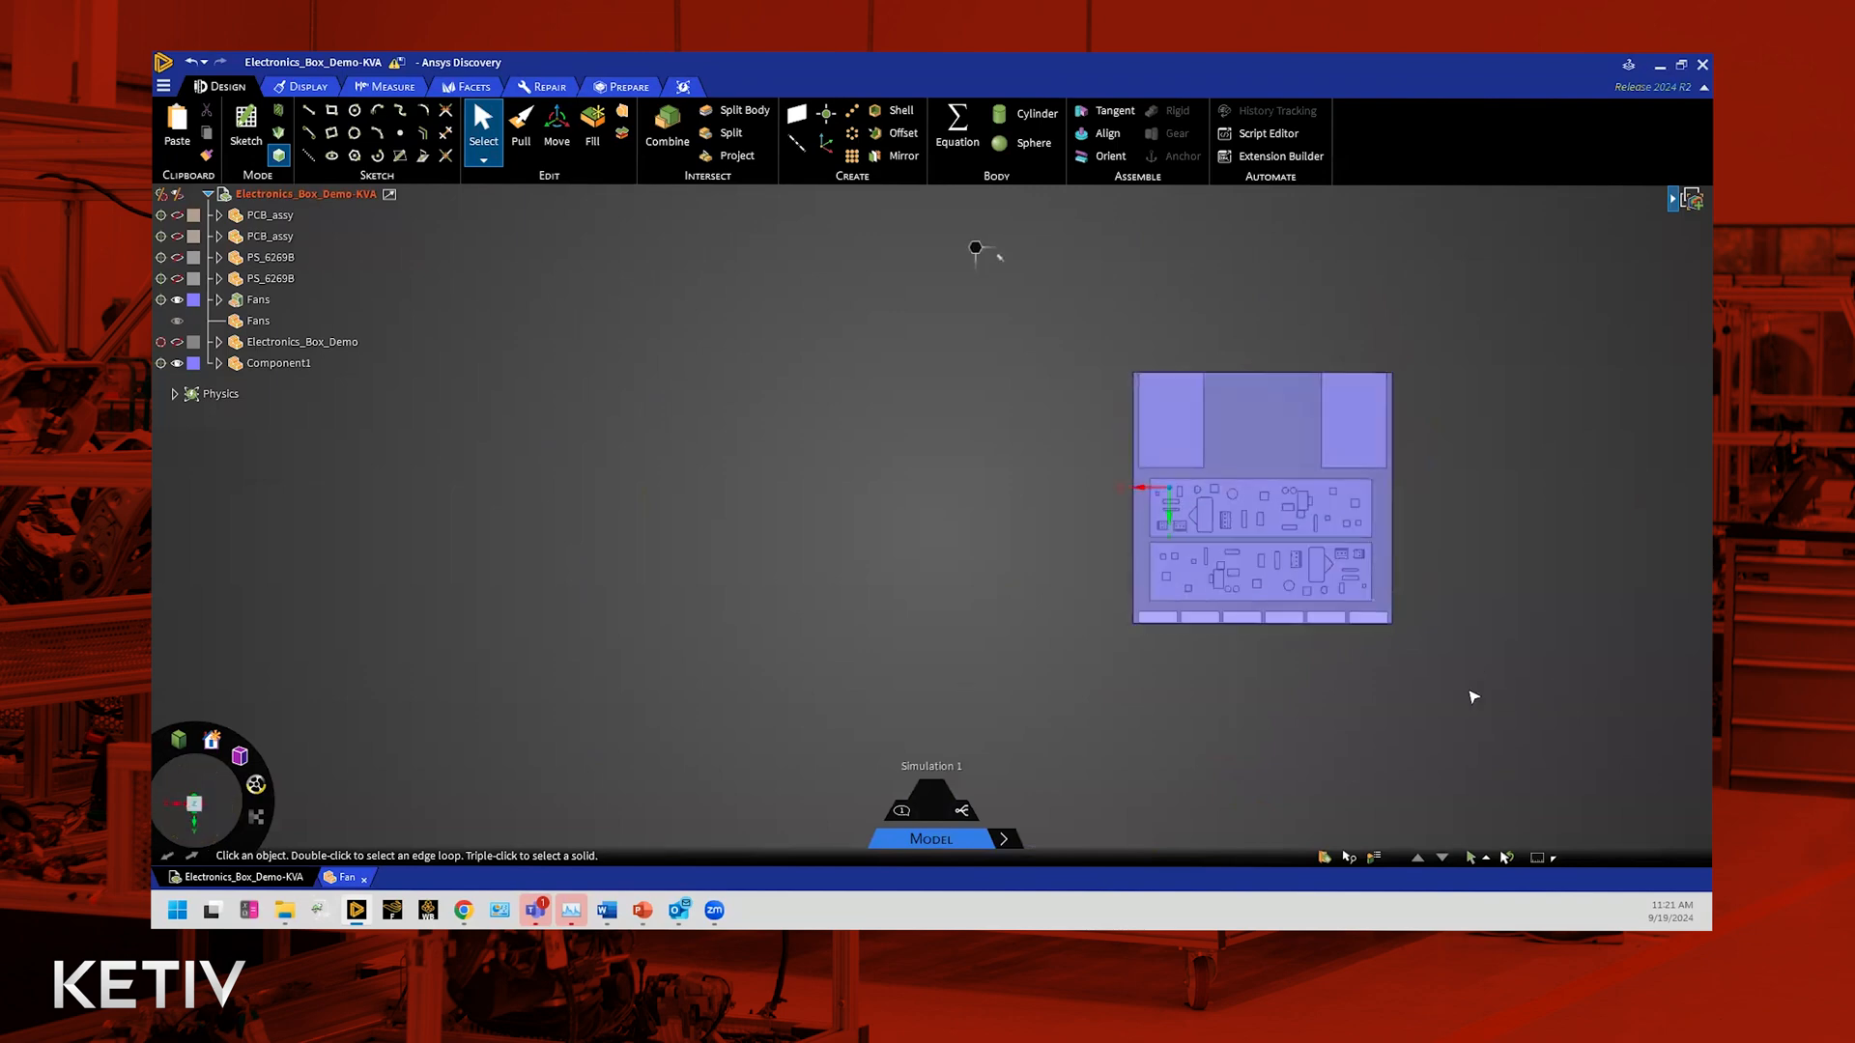
Step: Subtract the simplified fan frames from the box's air volume with Combine, keeping the cutters, and hide the Fans component
scroll(1436, 690, up, 4)
middle_drag(1142, 692, 1159, 575)
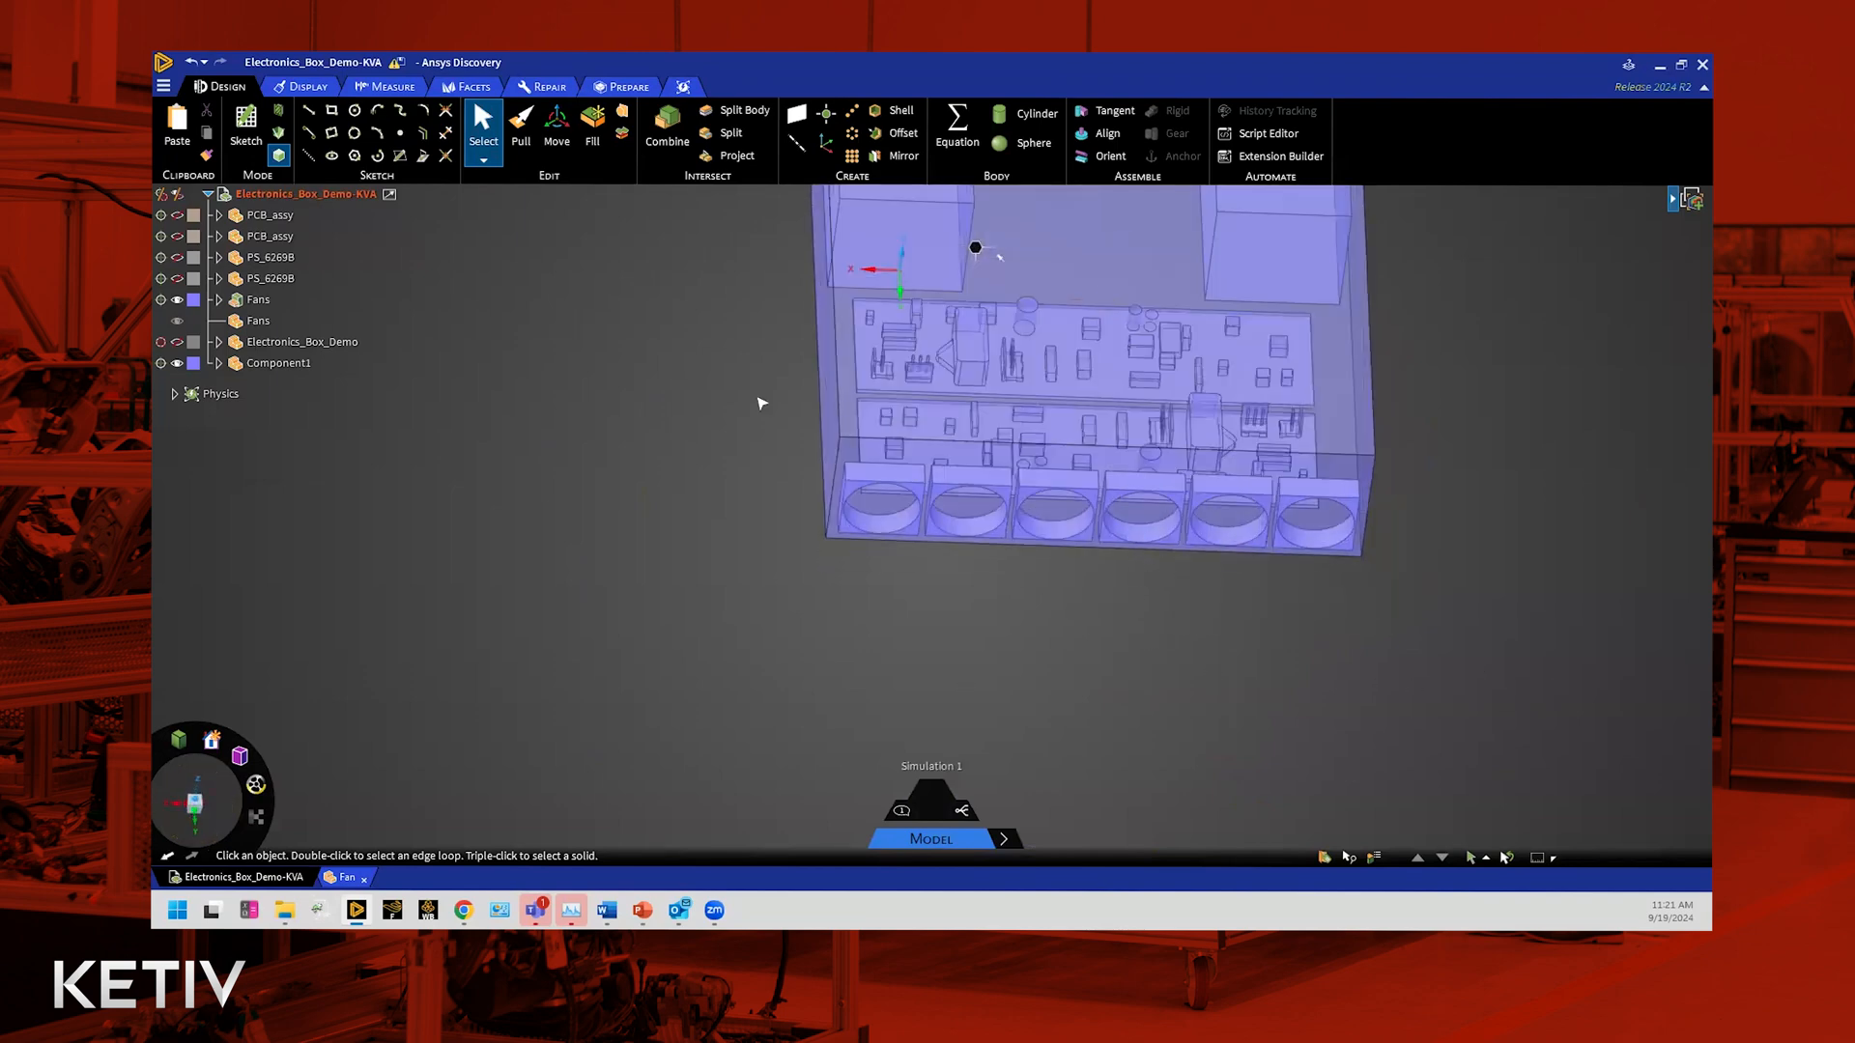
click(666, 123)
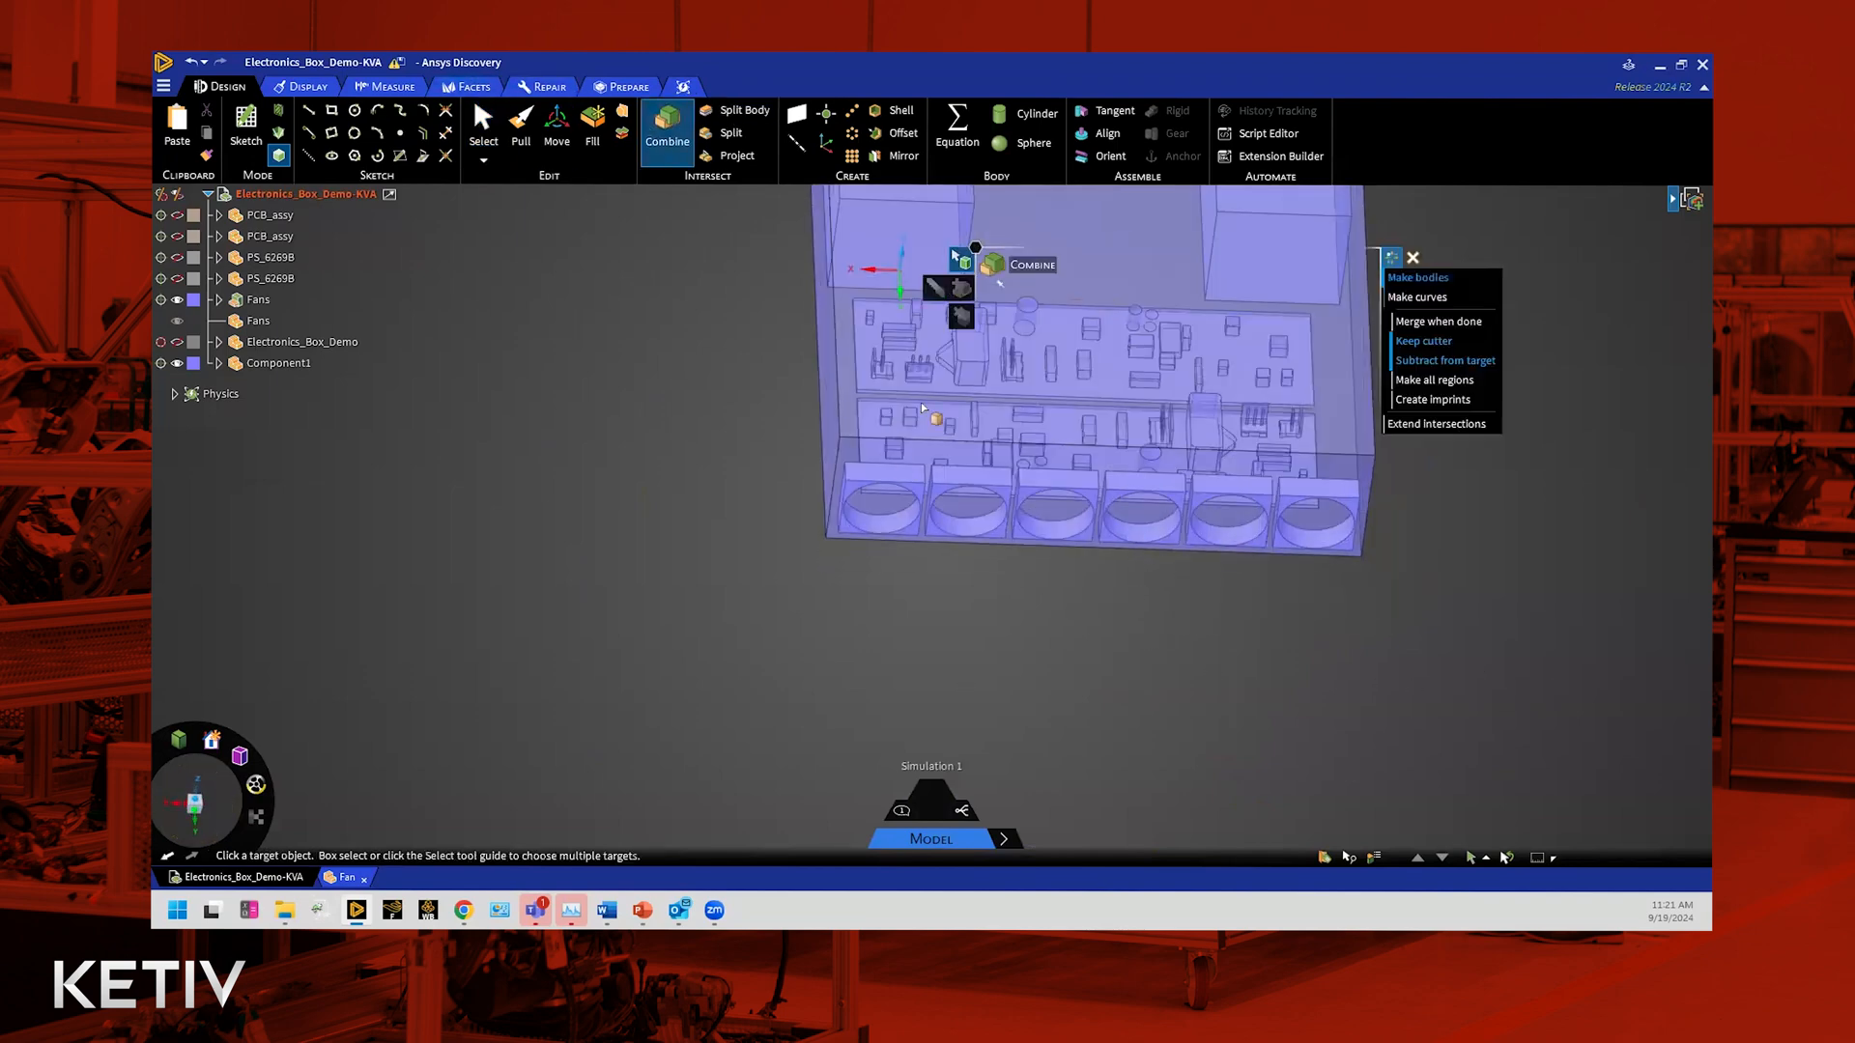
click(853, 399)
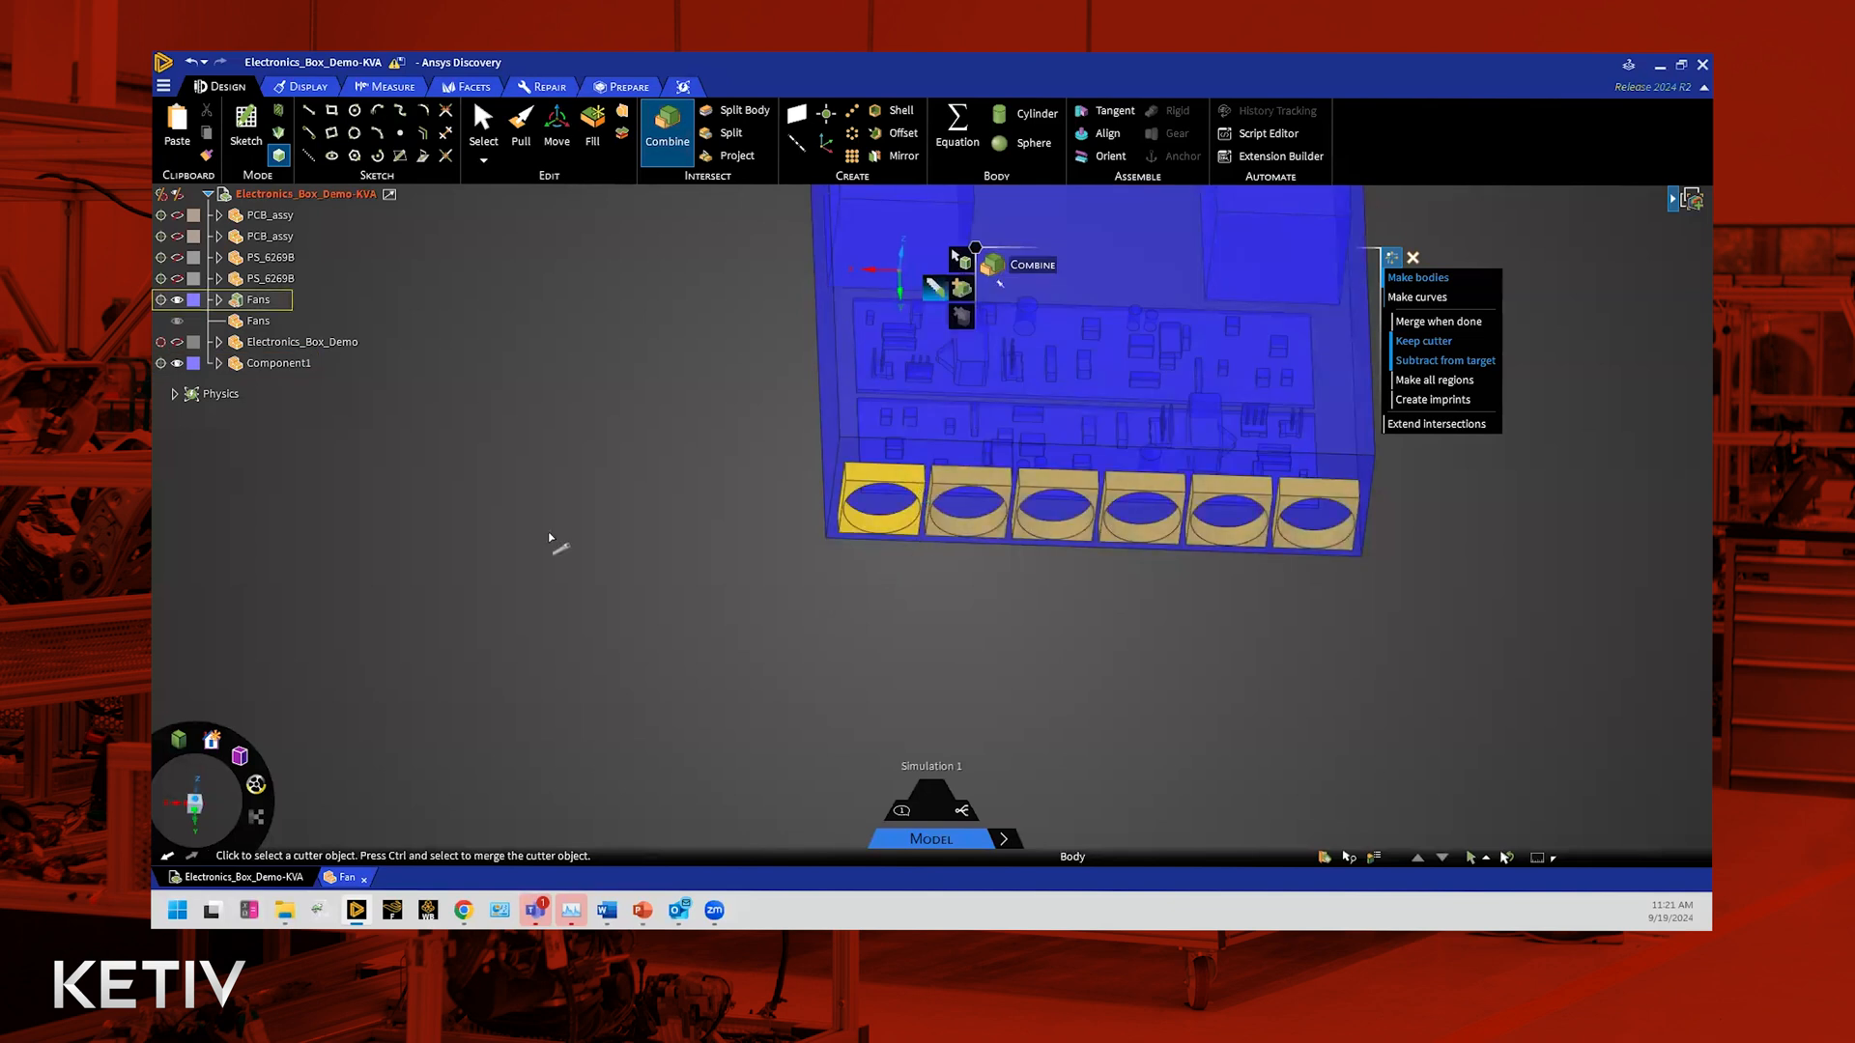
key(Escape)
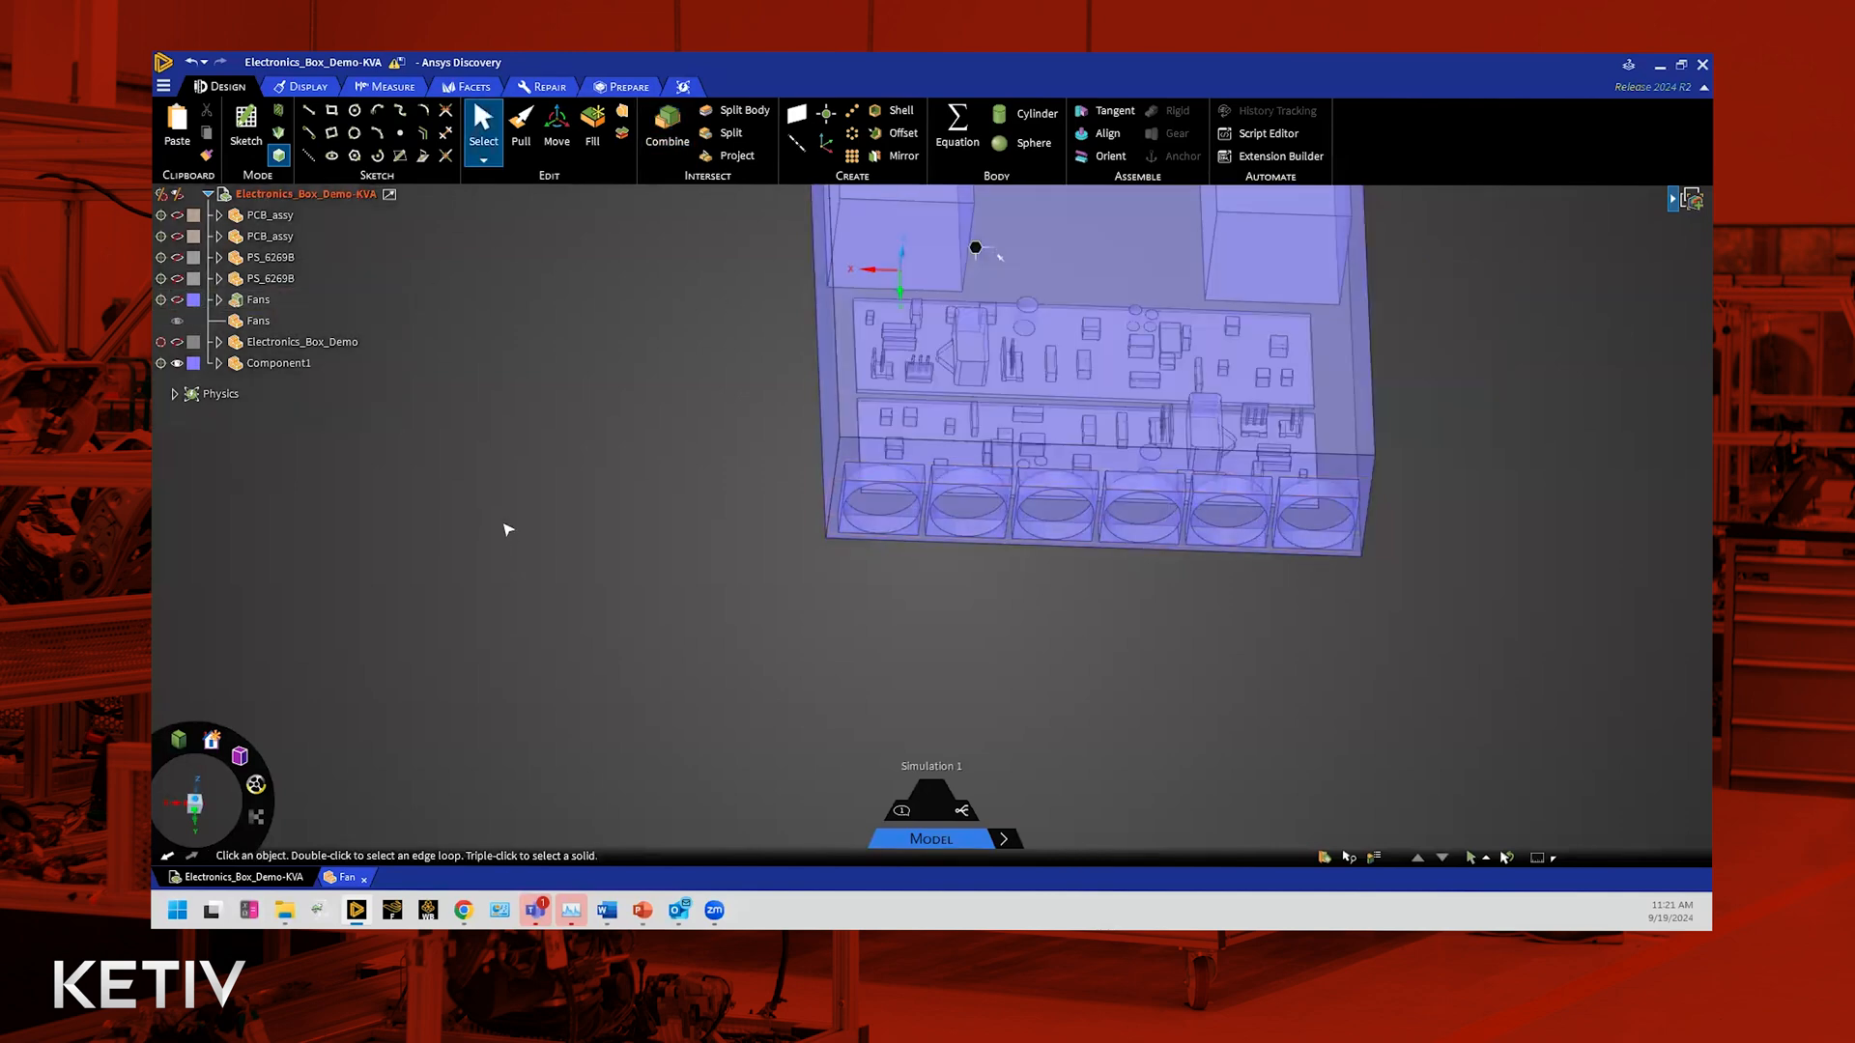
Step: Expand Component1, highlight its solid and examine the fan frame cut-outs along the front of the air volume
scroll(497, 438, up, 3)
middle_drag(488, 408, 495, 327)
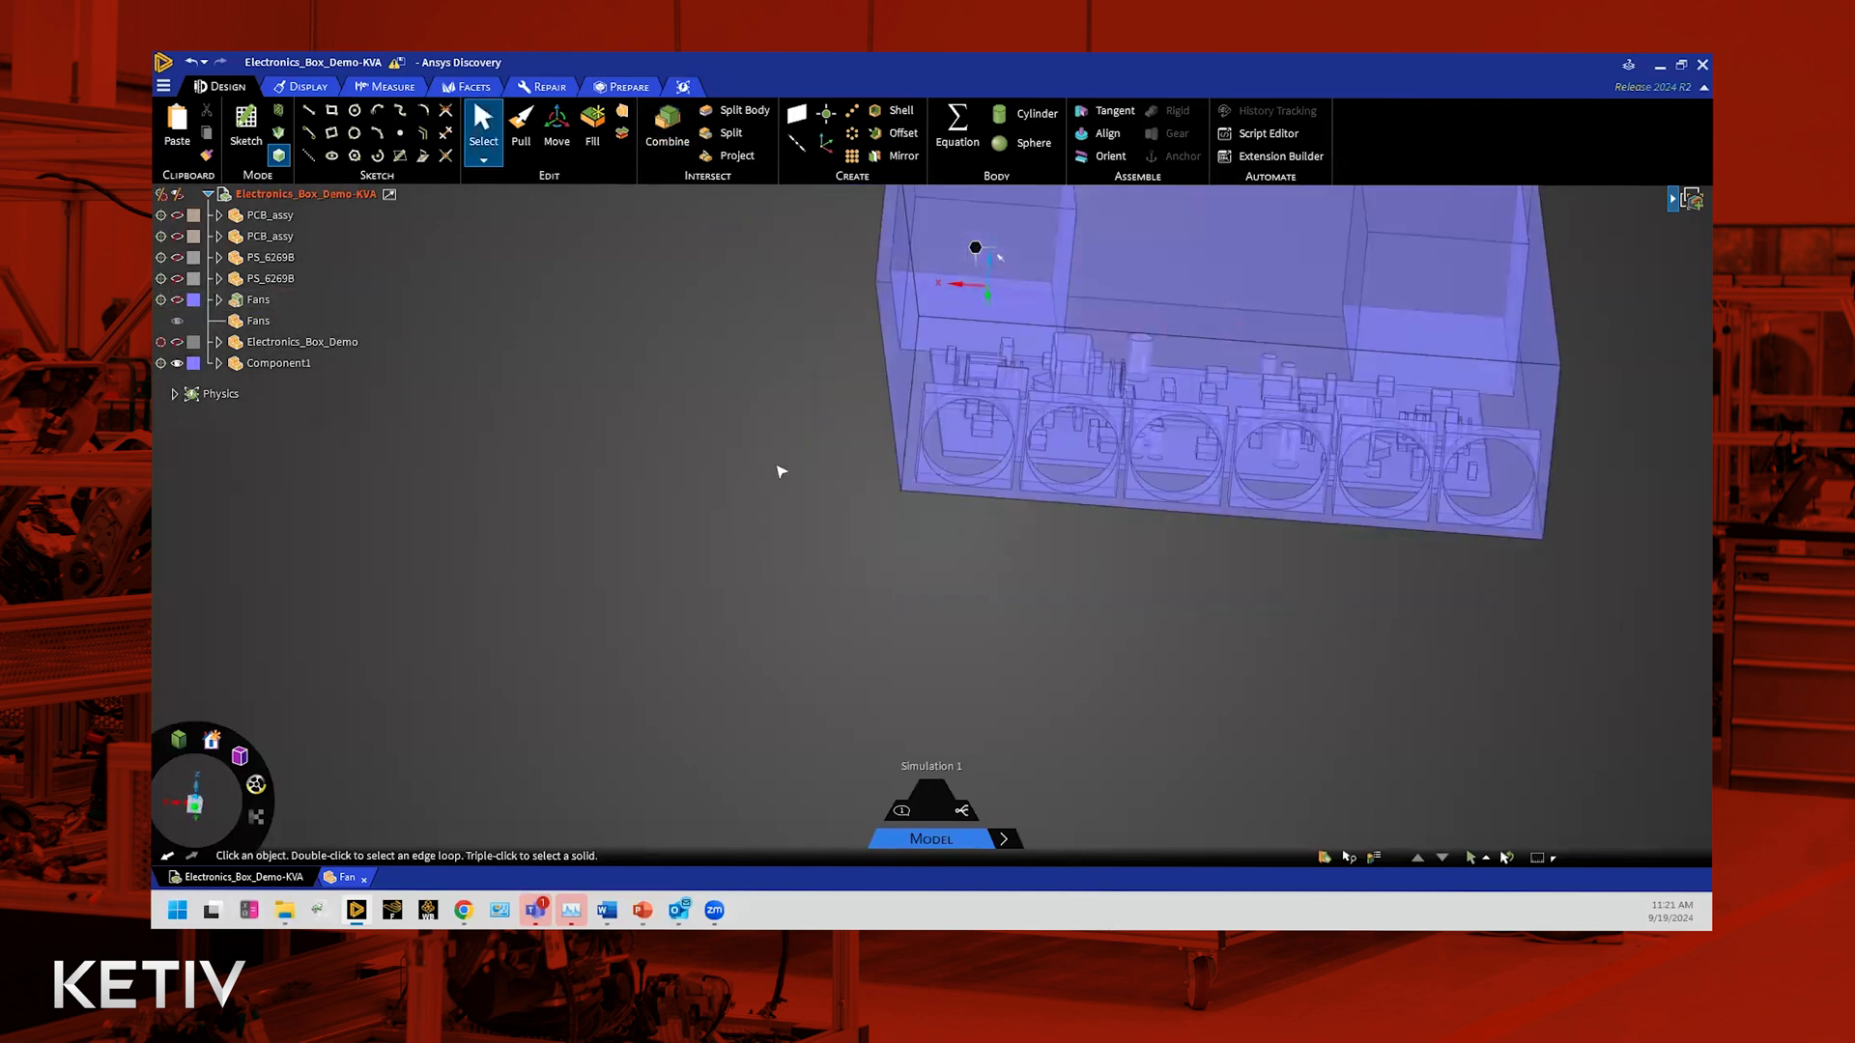
scroll(764, 466, up, 2)
click(224, 367)
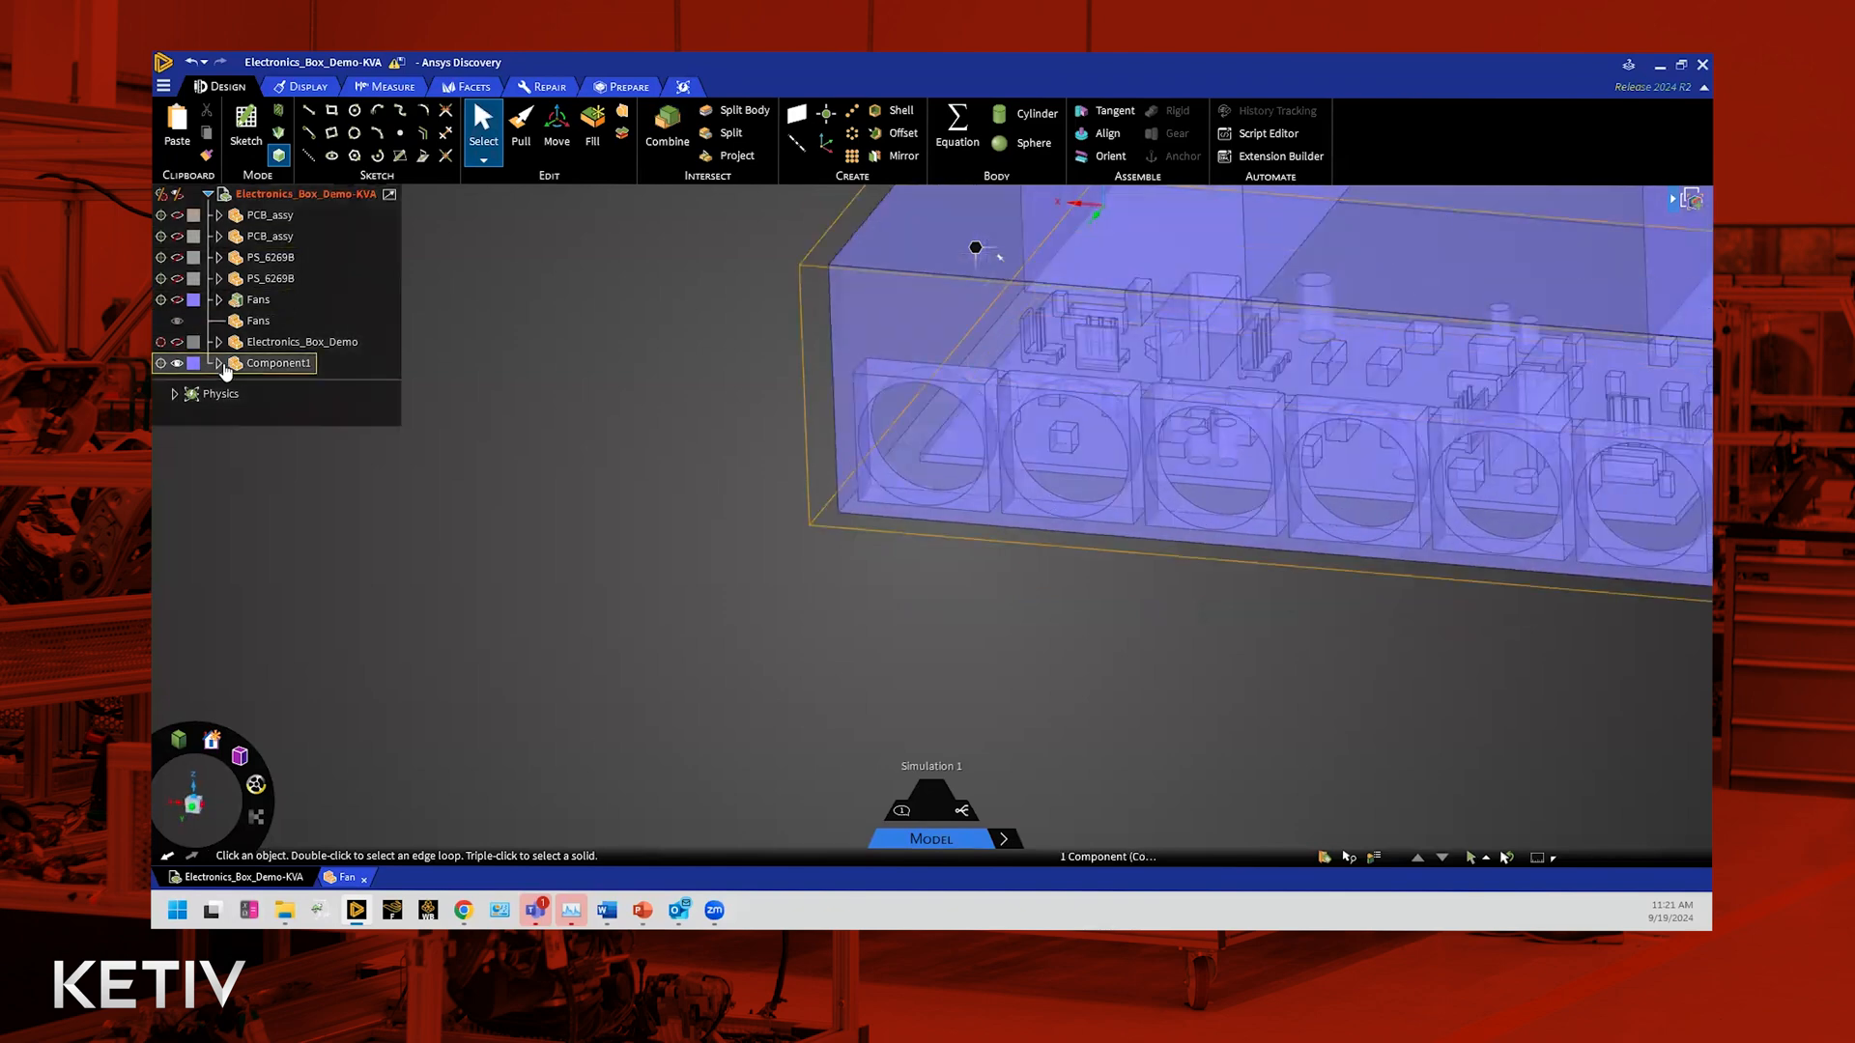
click(220, 365)
click(225, 384)
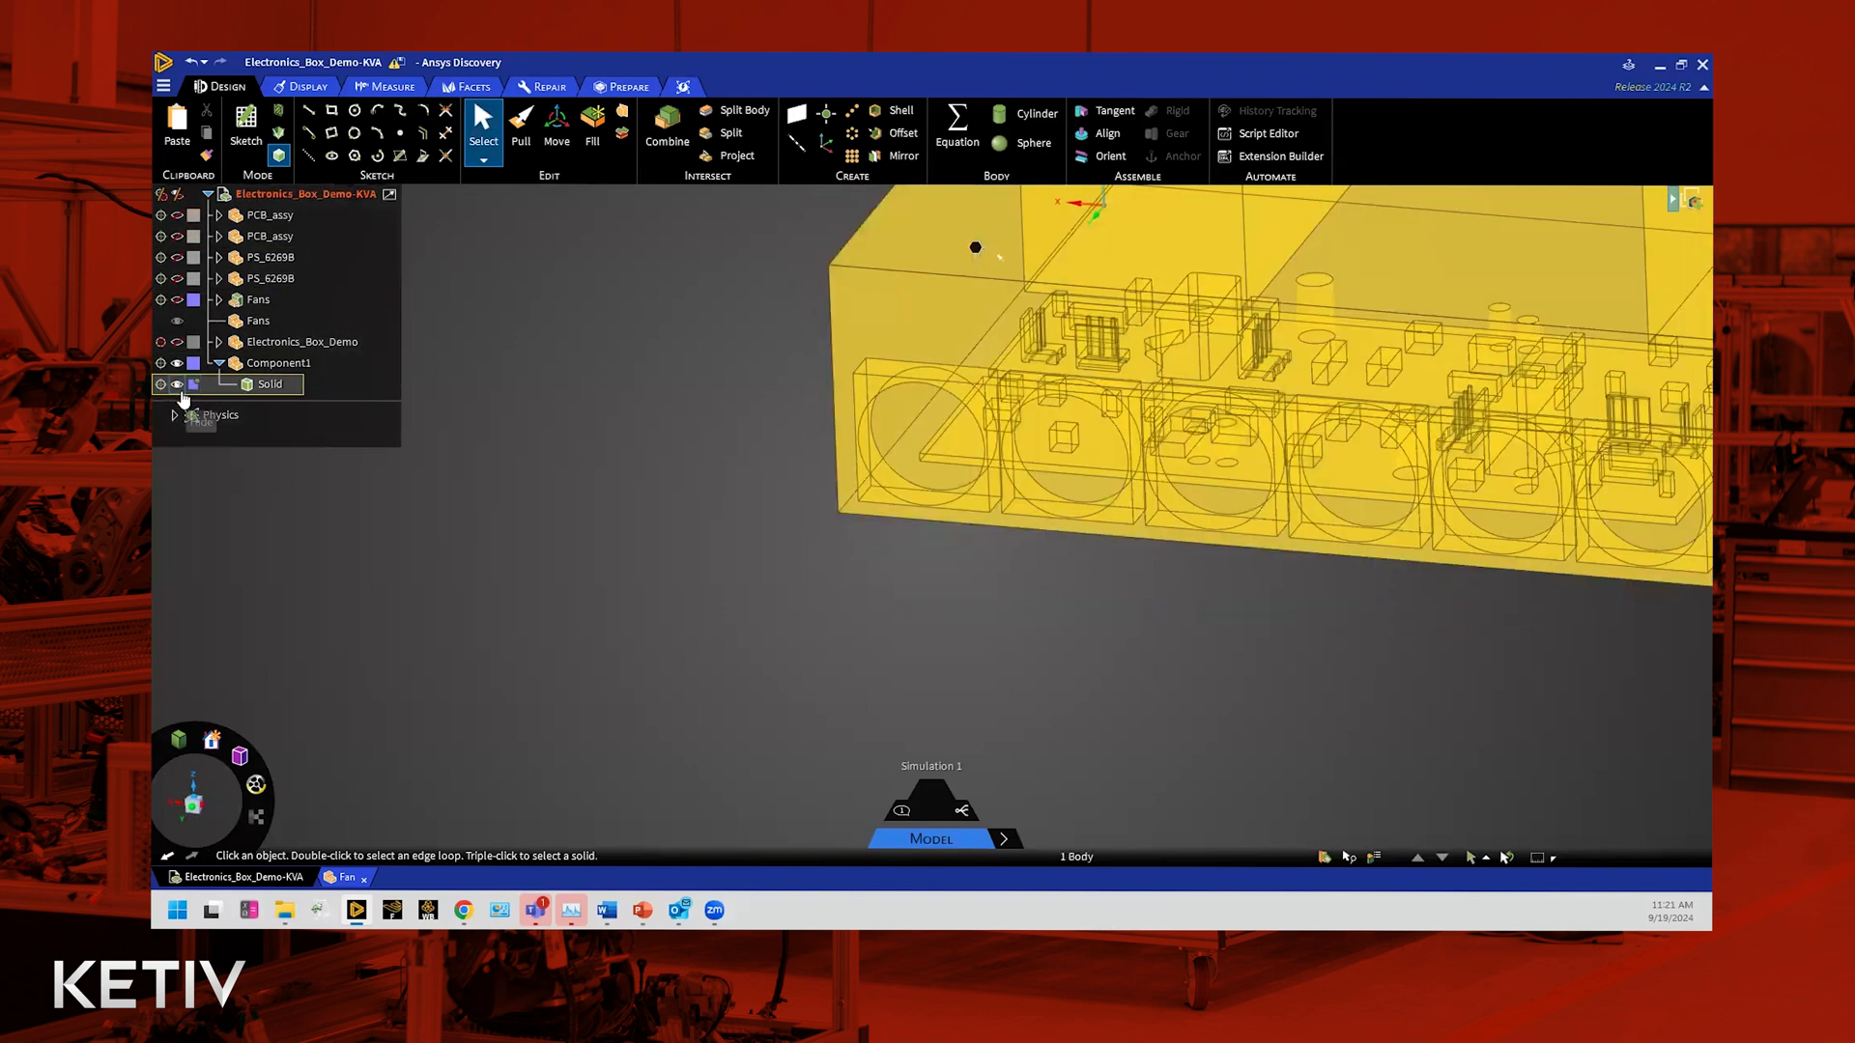
click(256, 815)
scroll(498, 735, down, 2)
scroll(498, 734, up, 1)
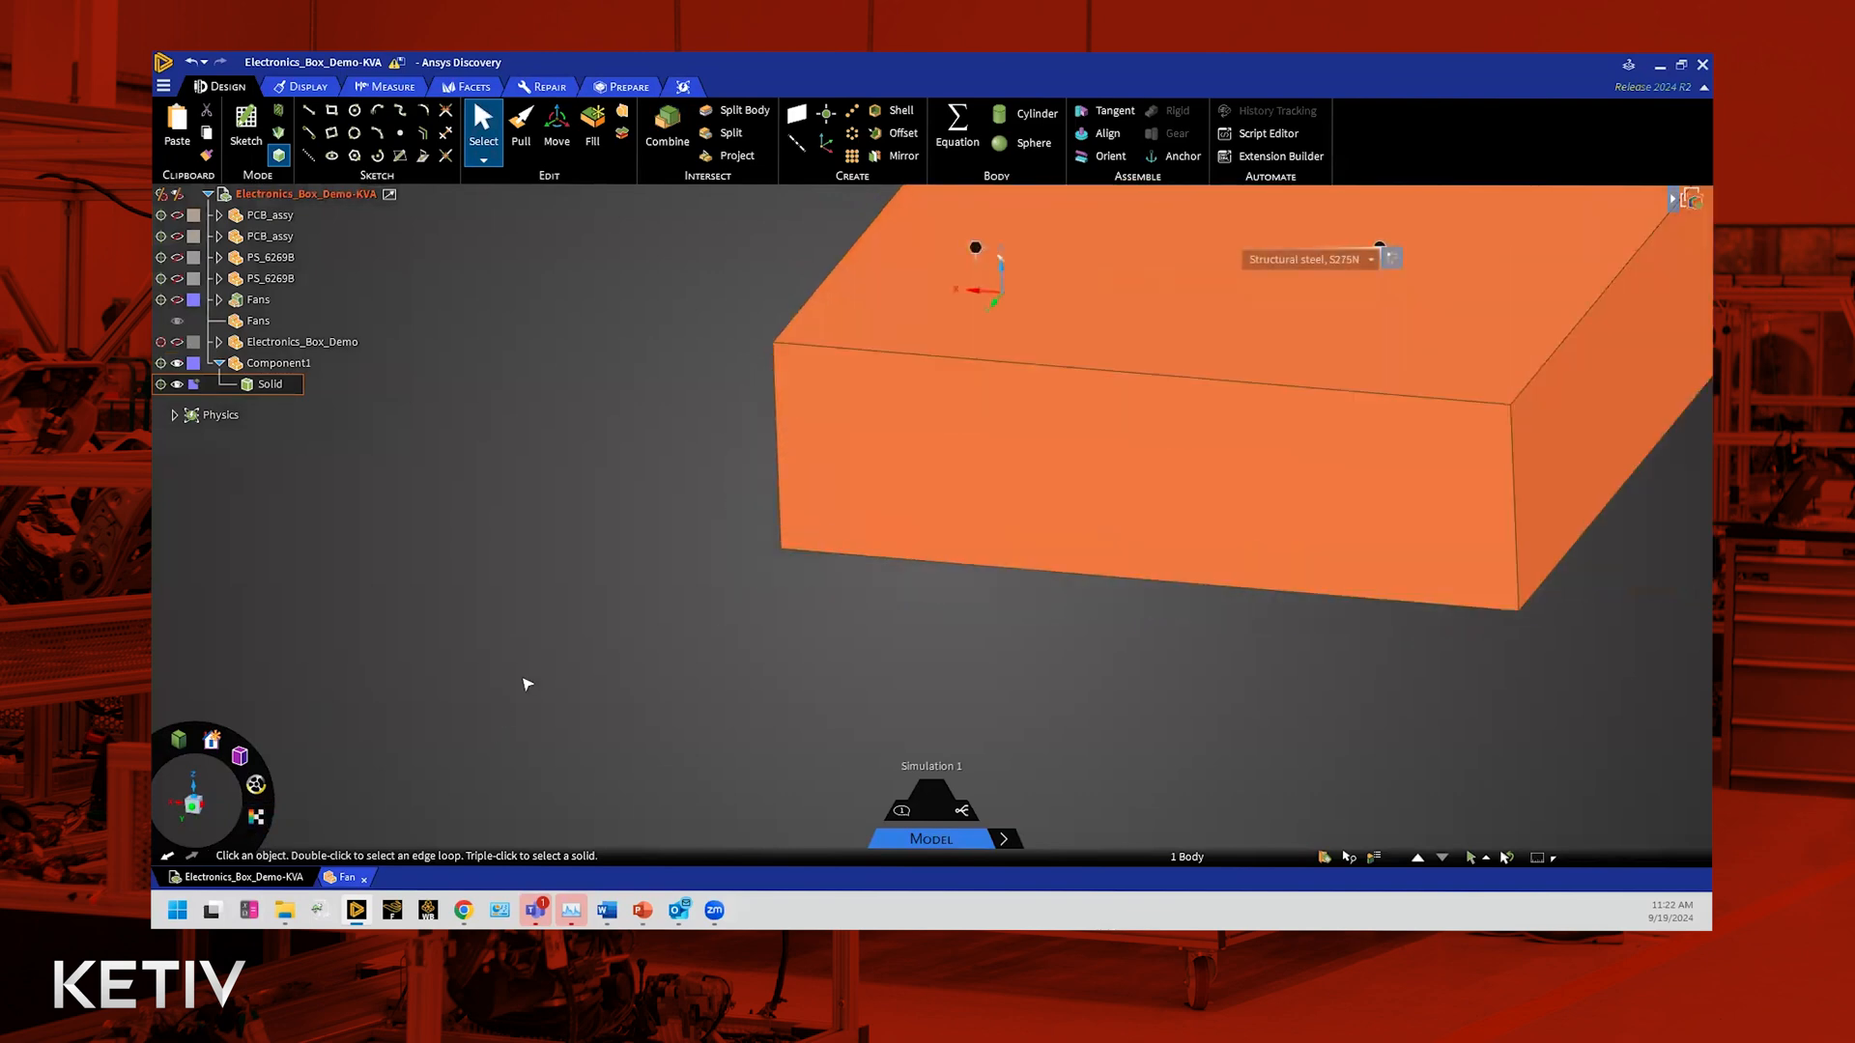
click(733, 638)
scroll(735, 639, up, 2)
middle_drag(739, 641, 683, 650)
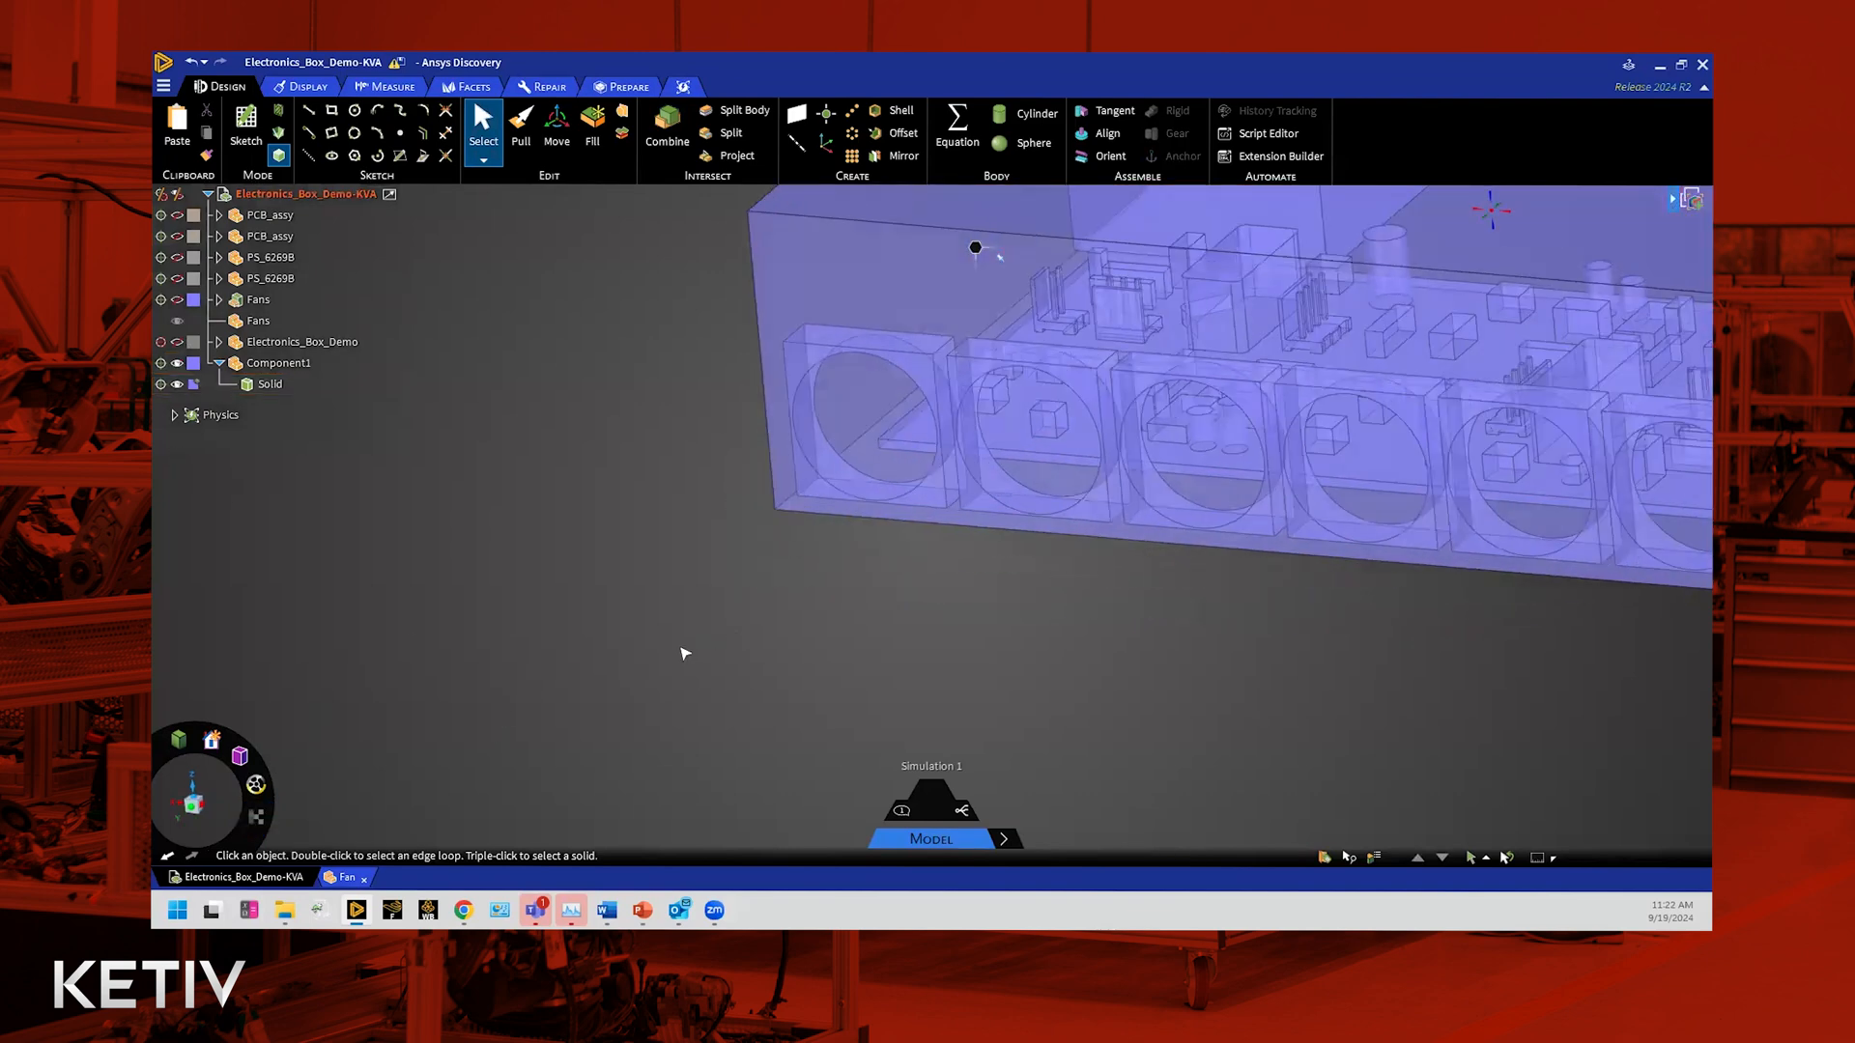
scroll(386, 733, down, 2)
scroll(696, 675, up, 2)
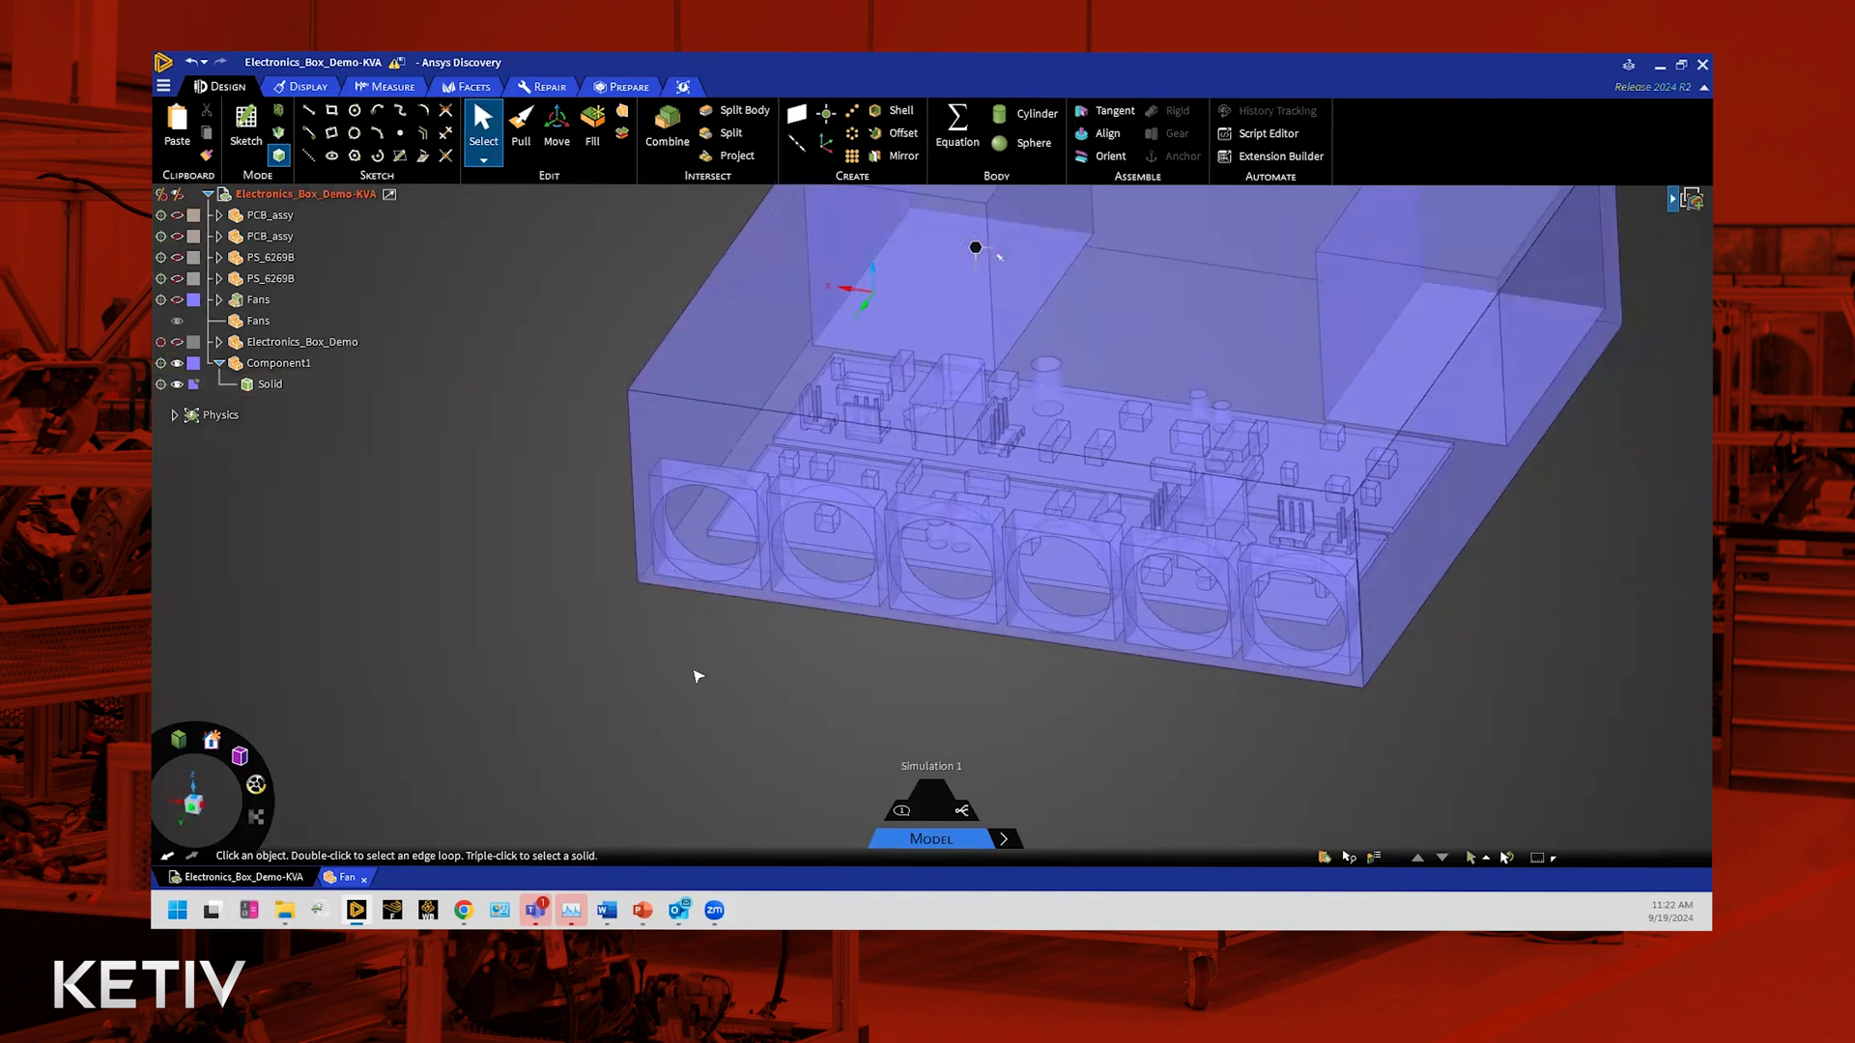
click(705, 427)
click(1643, 841)
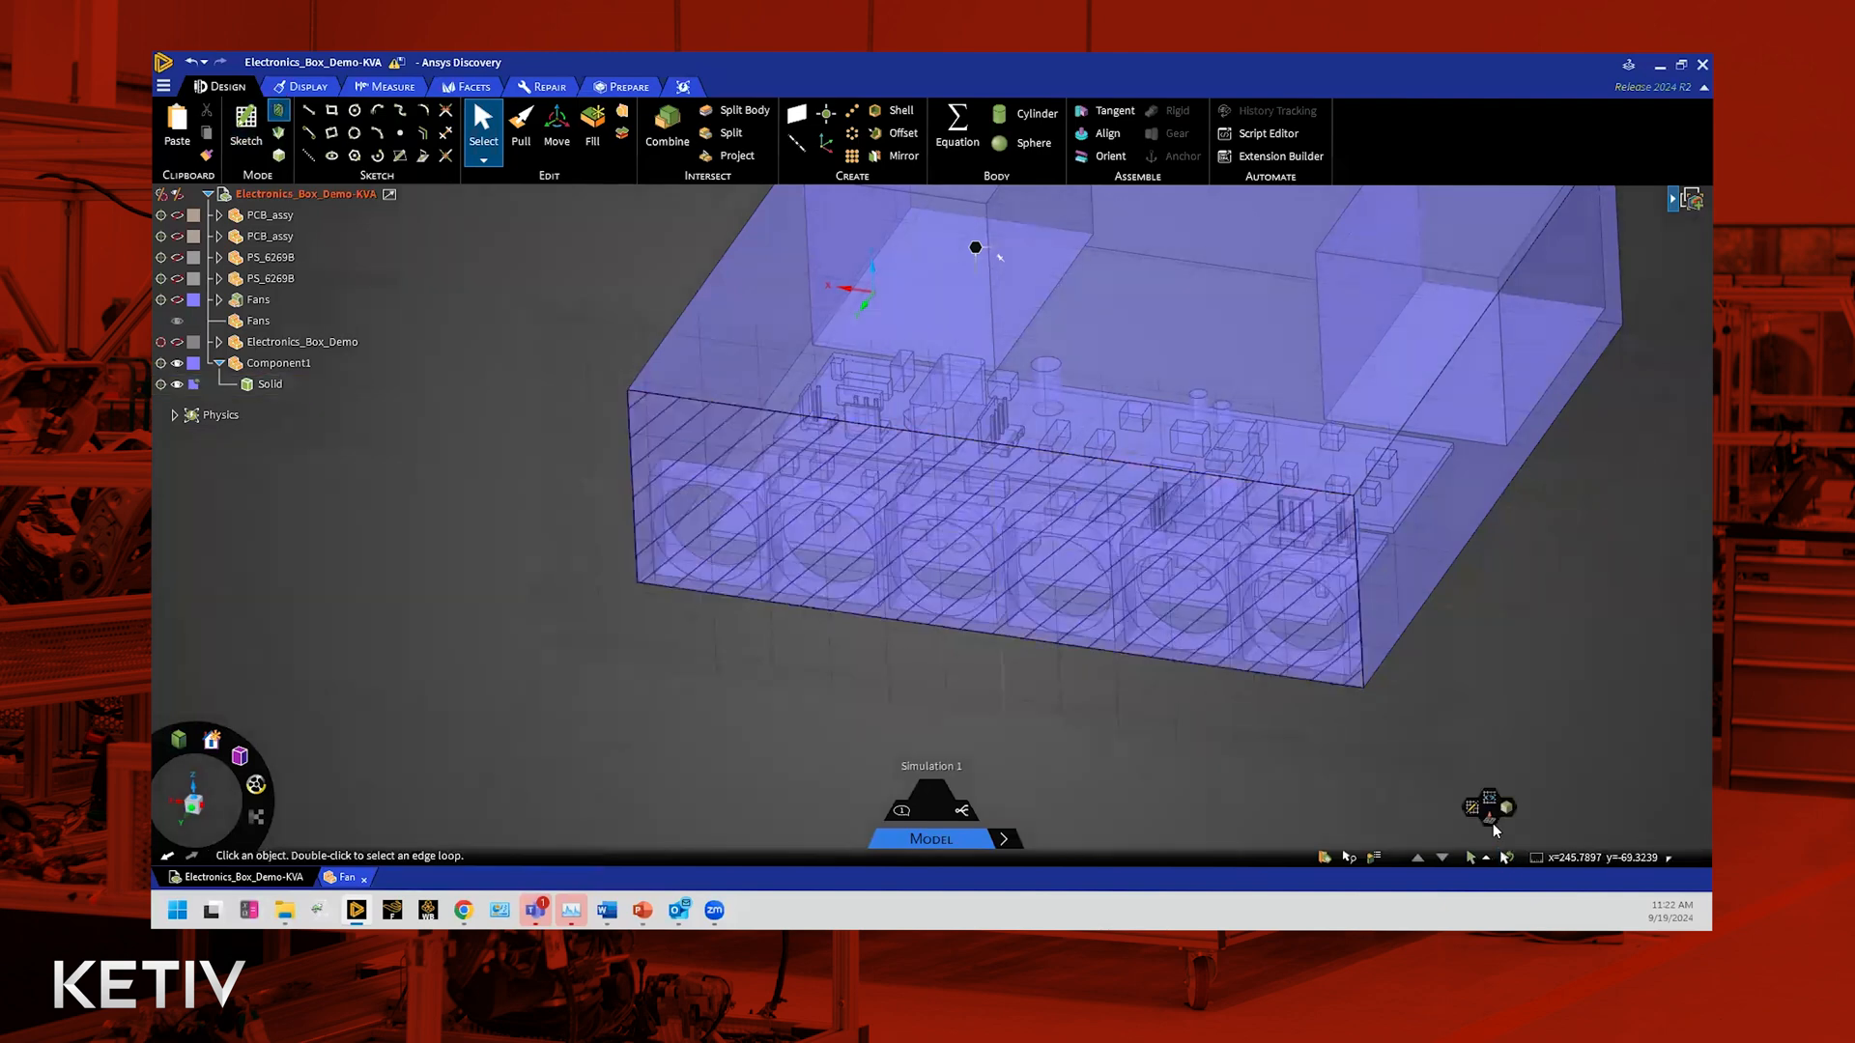
click(1490, 819)
scroll(658, 483, up, 2)
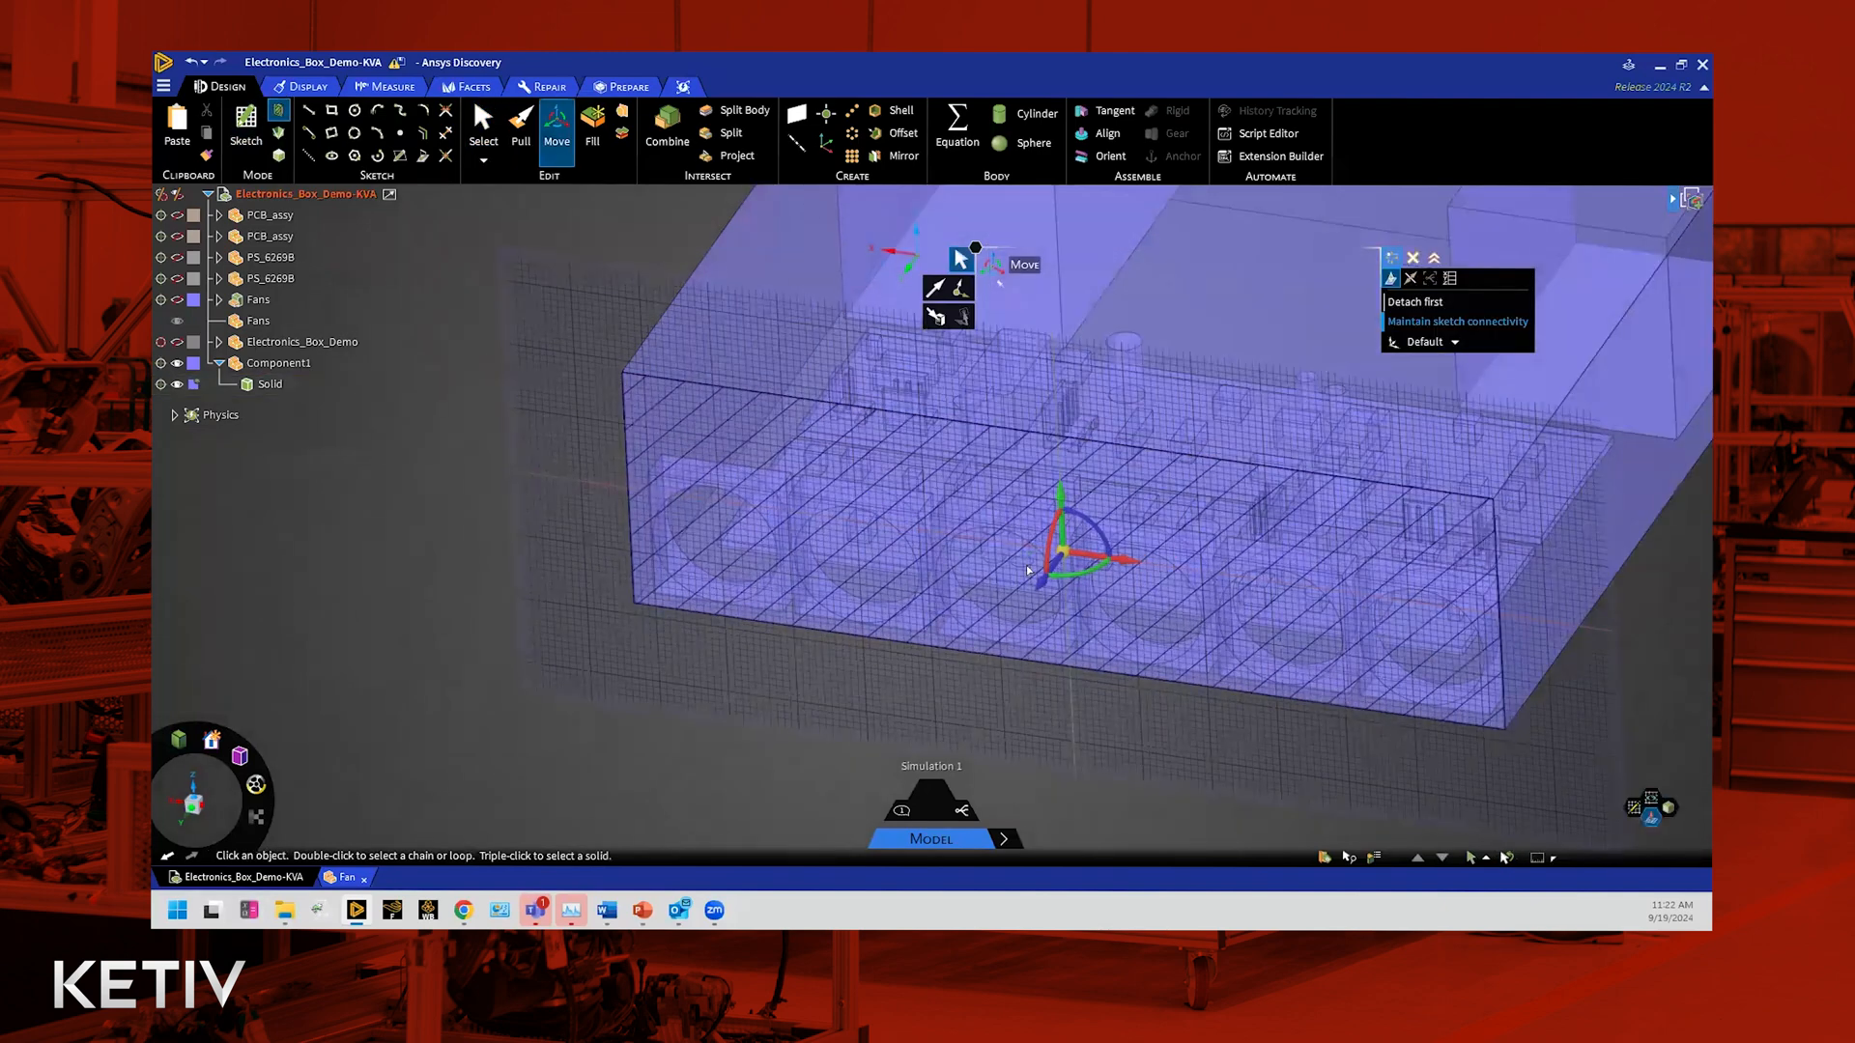
middle_drag(1060, 580, 687, 522)
scroll(720, 474, up, 5)
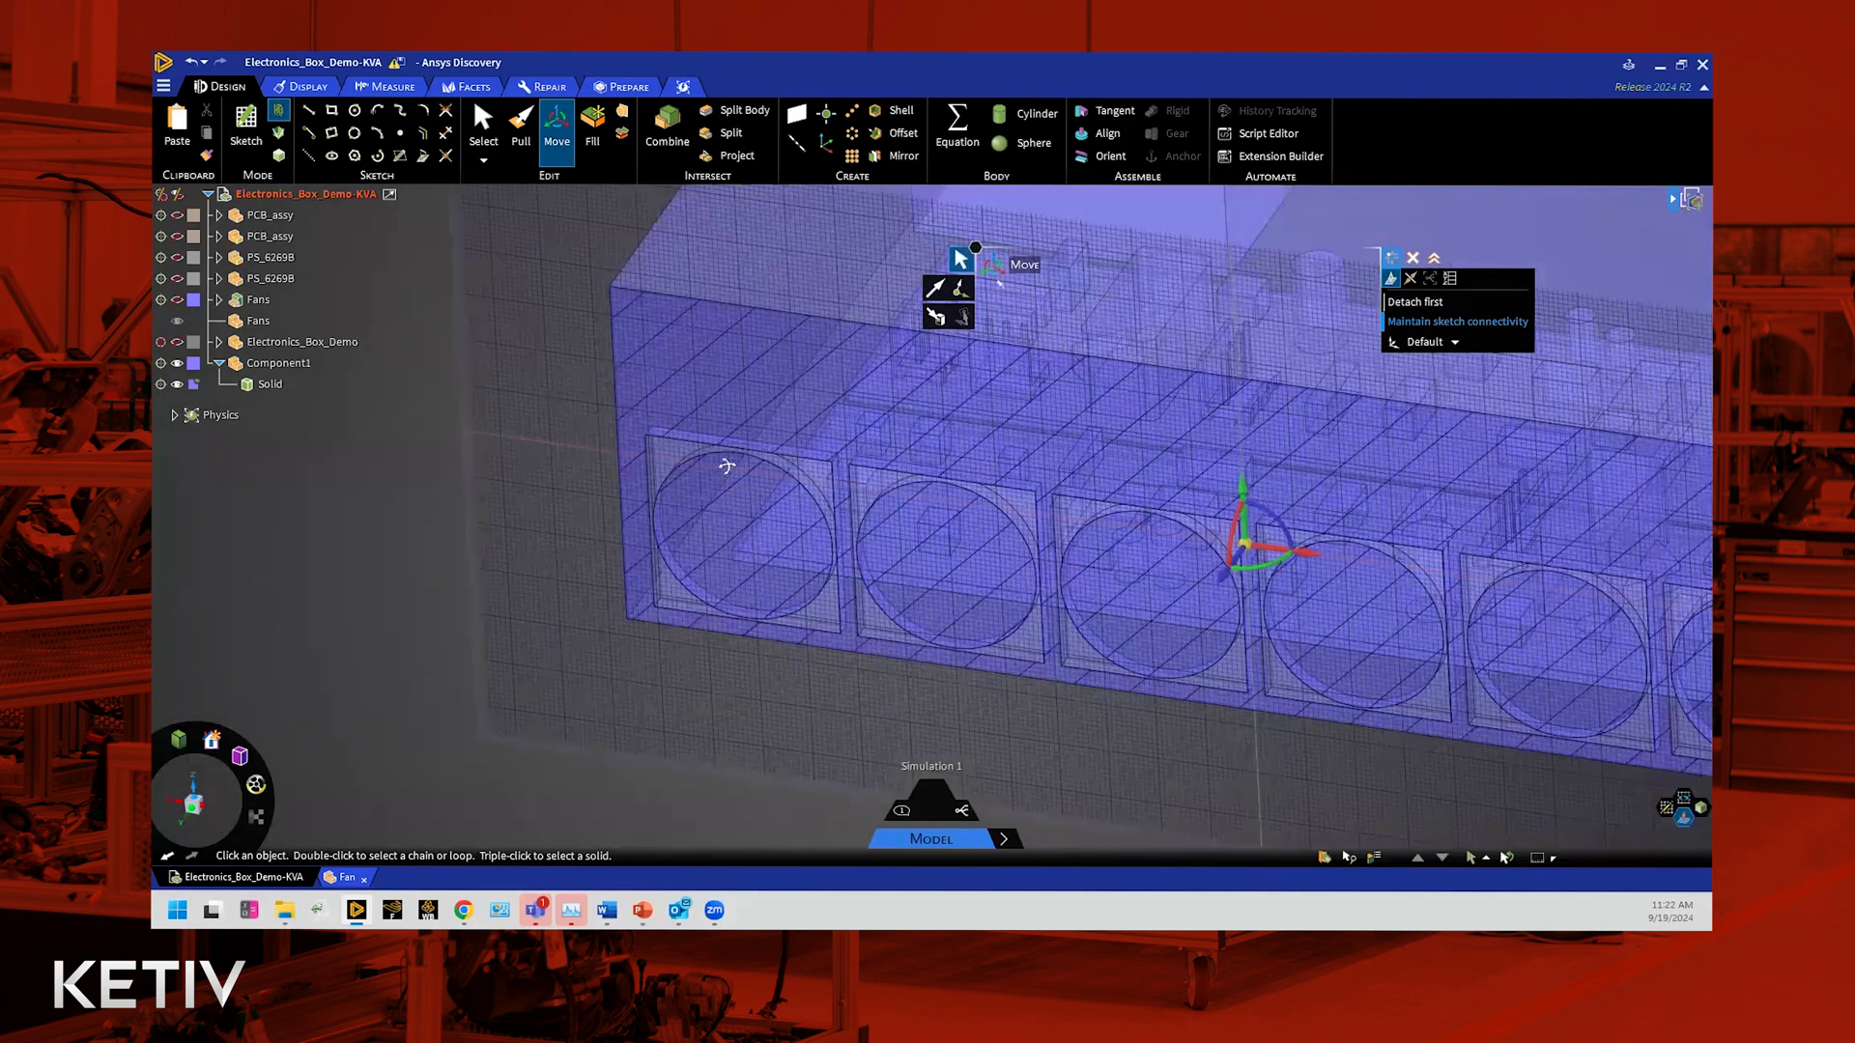
scroll(637, 464, up, 3)
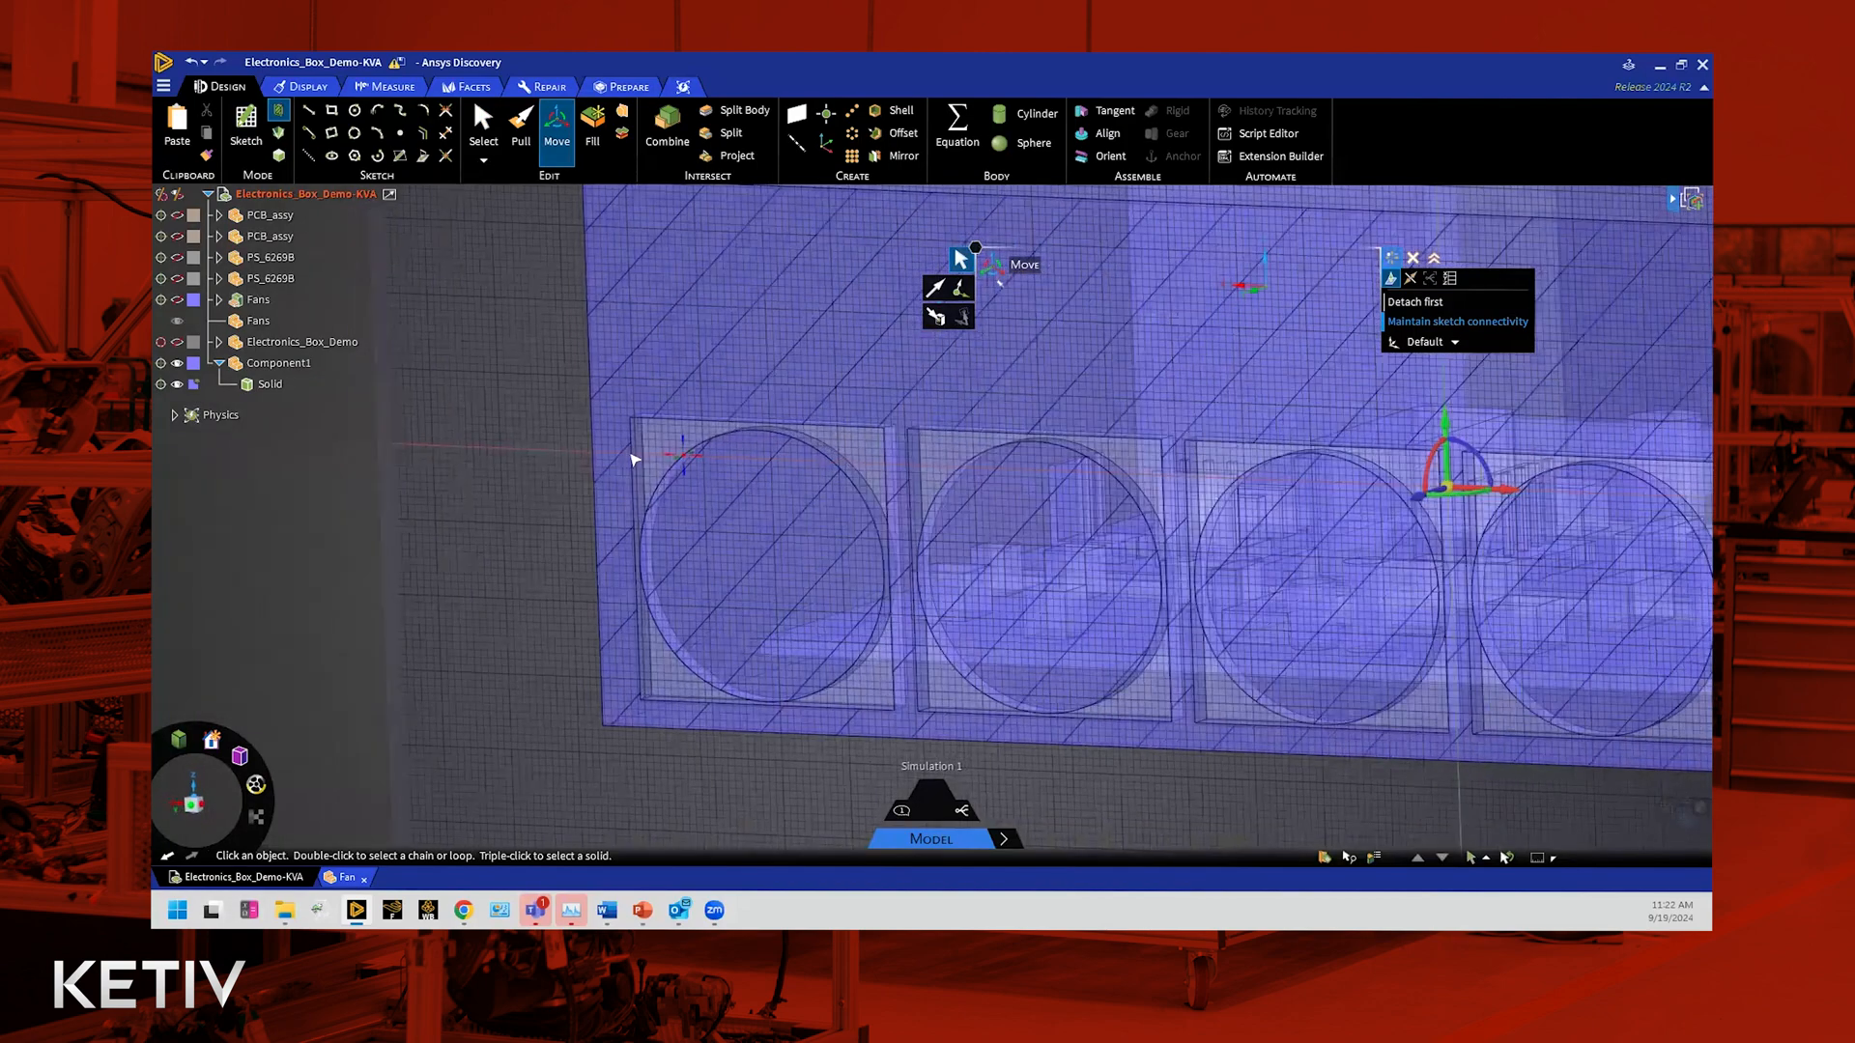
mouse_move(796, 474)
middle_down()
mouse_move(837, 484)
mouse_move(745, 469)
middle_up()
scroll(730, 504, down, 10)
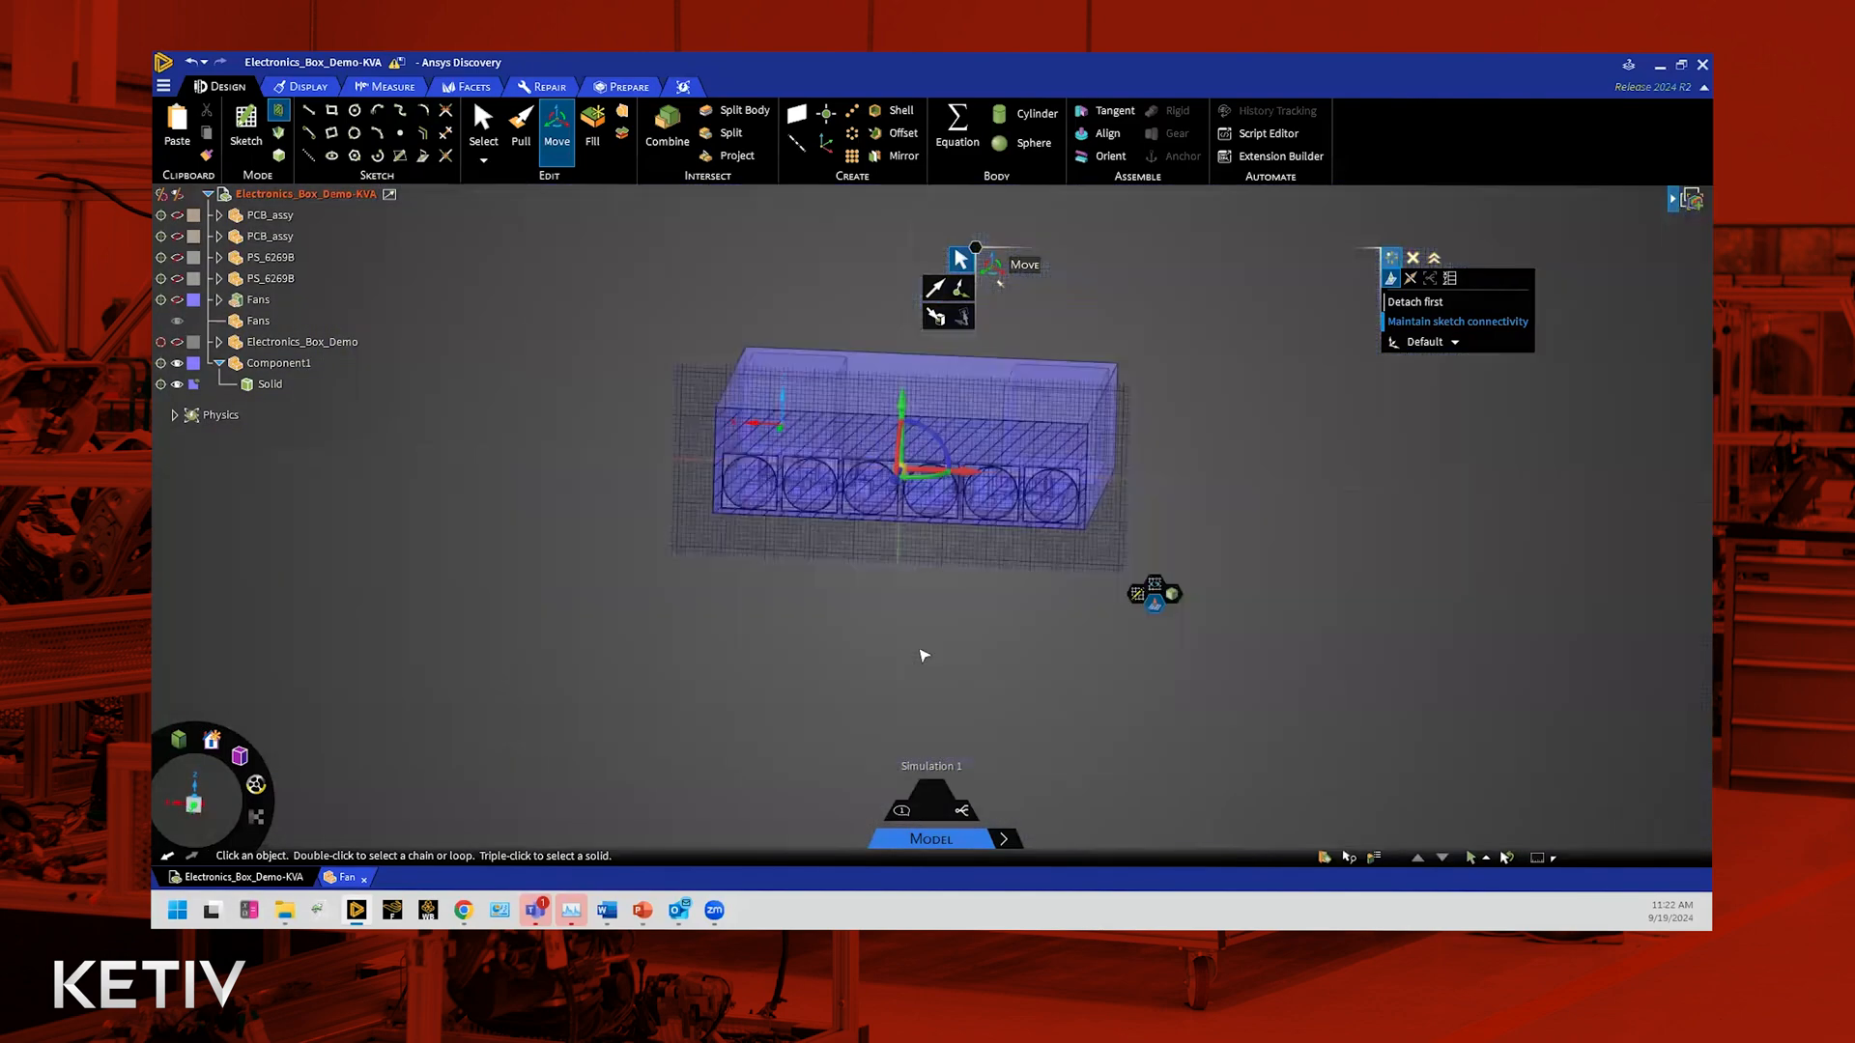
scroll(875, 483, up, 3)
mouse_move(658, 629)
middle_down()
mouse_move(596, 629)
mouse_move(779, 580)
mouse_move(637, 617)
middle_up()
key(Escape)
middle_drag(1127, 646, 1190, 686)
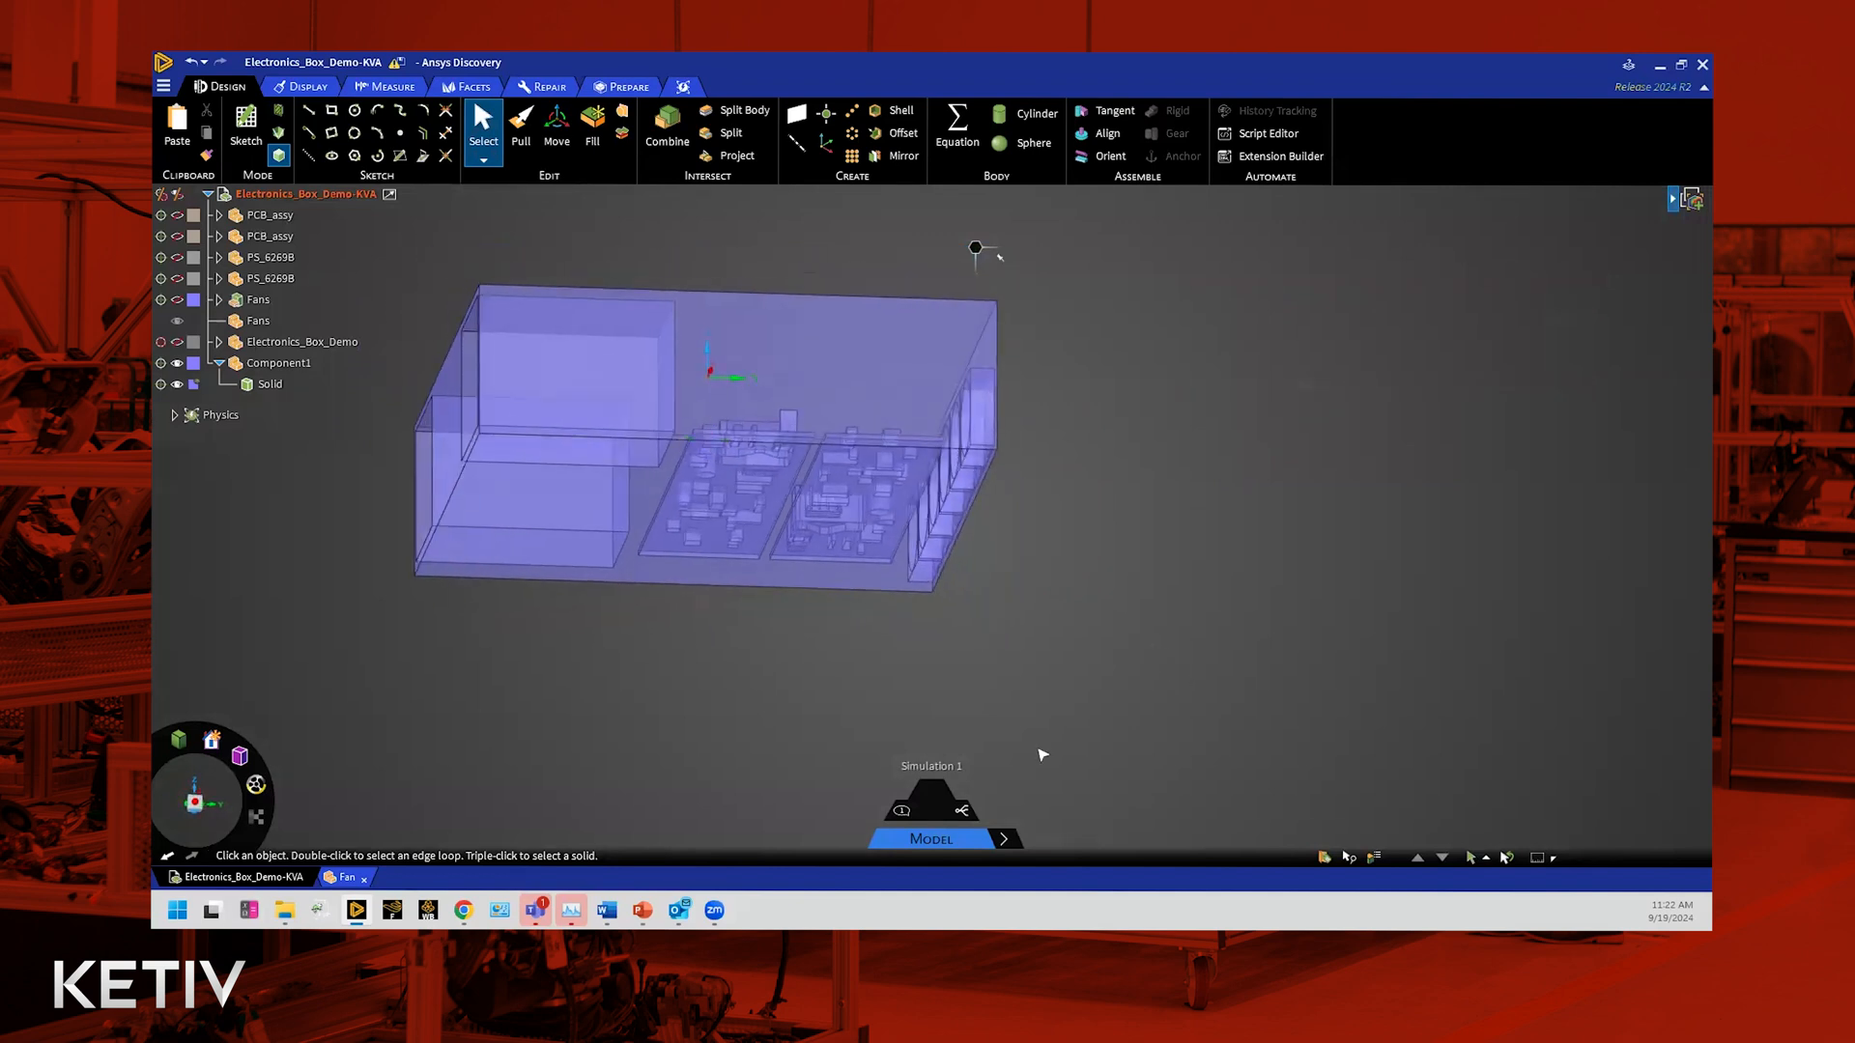
Step: Pull the air volume's fan-side end face up to the outer face of the fan frame cut-outs
click(198, 803)
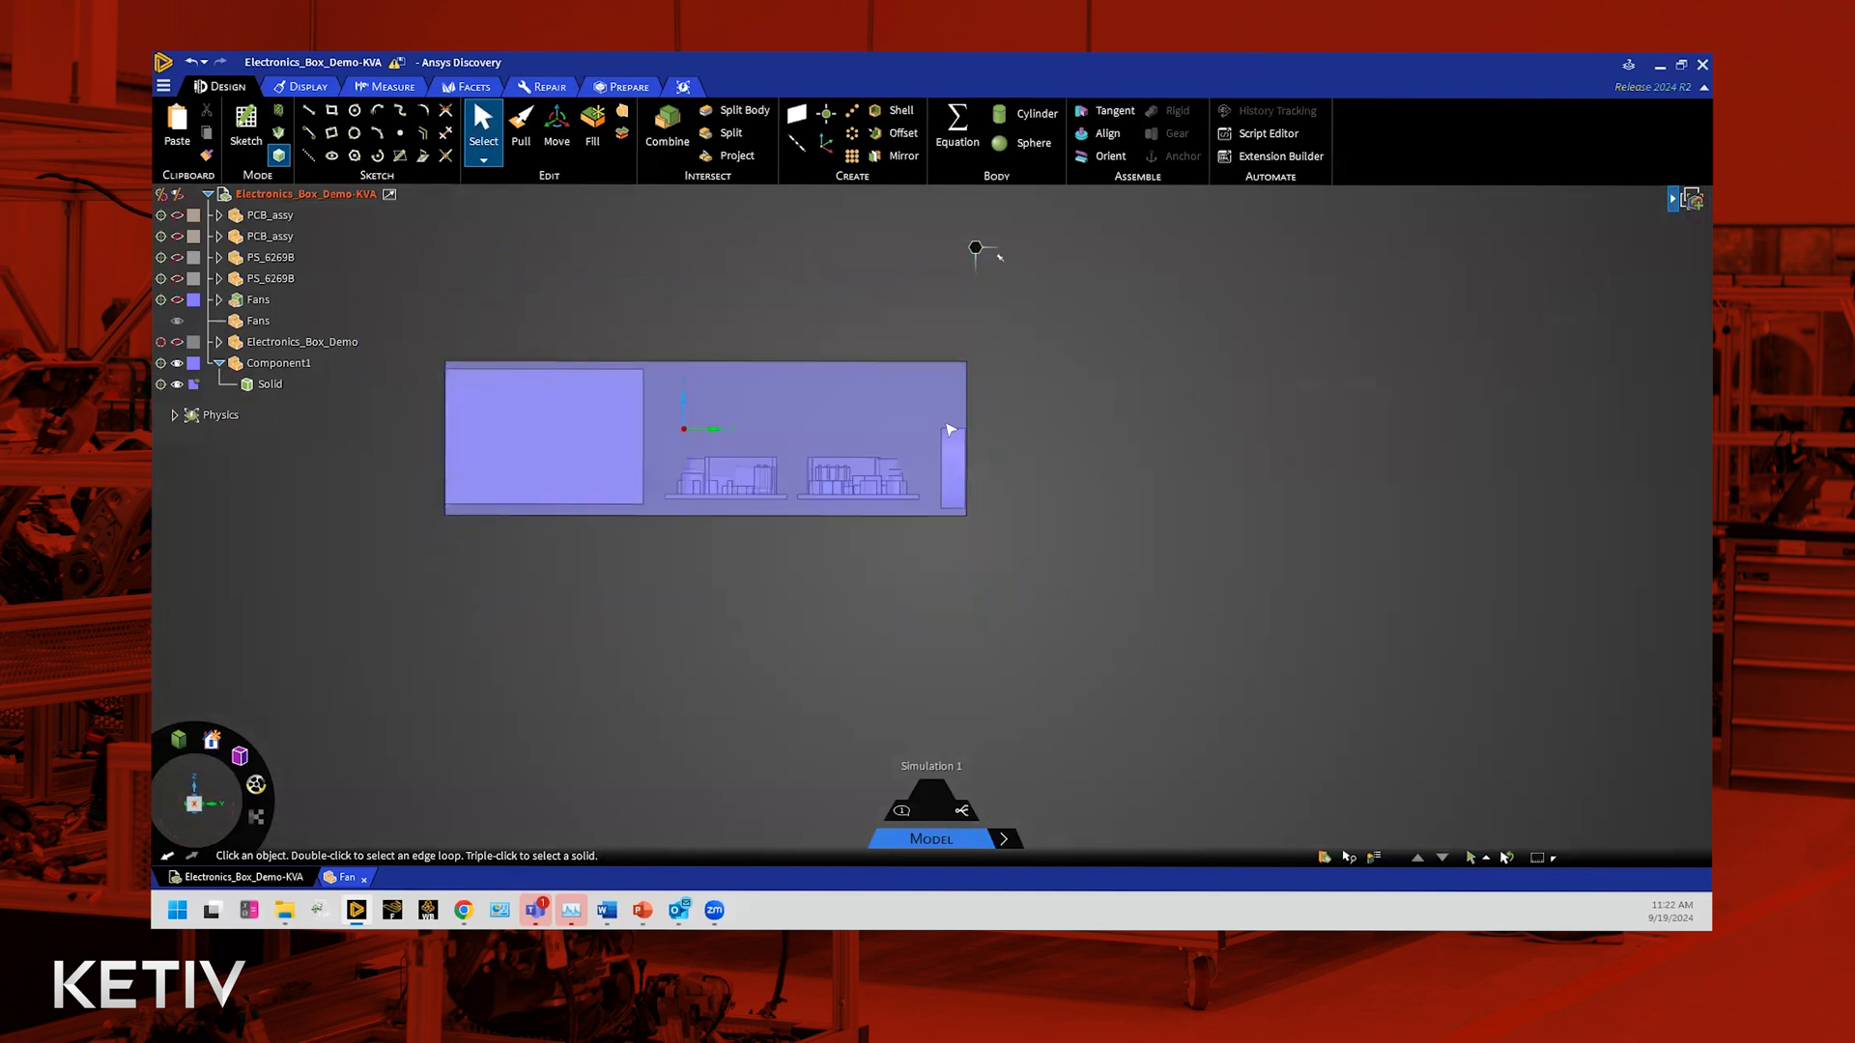
scroll(949, 425, up, 4)
scroll(932, 585, up, 3)
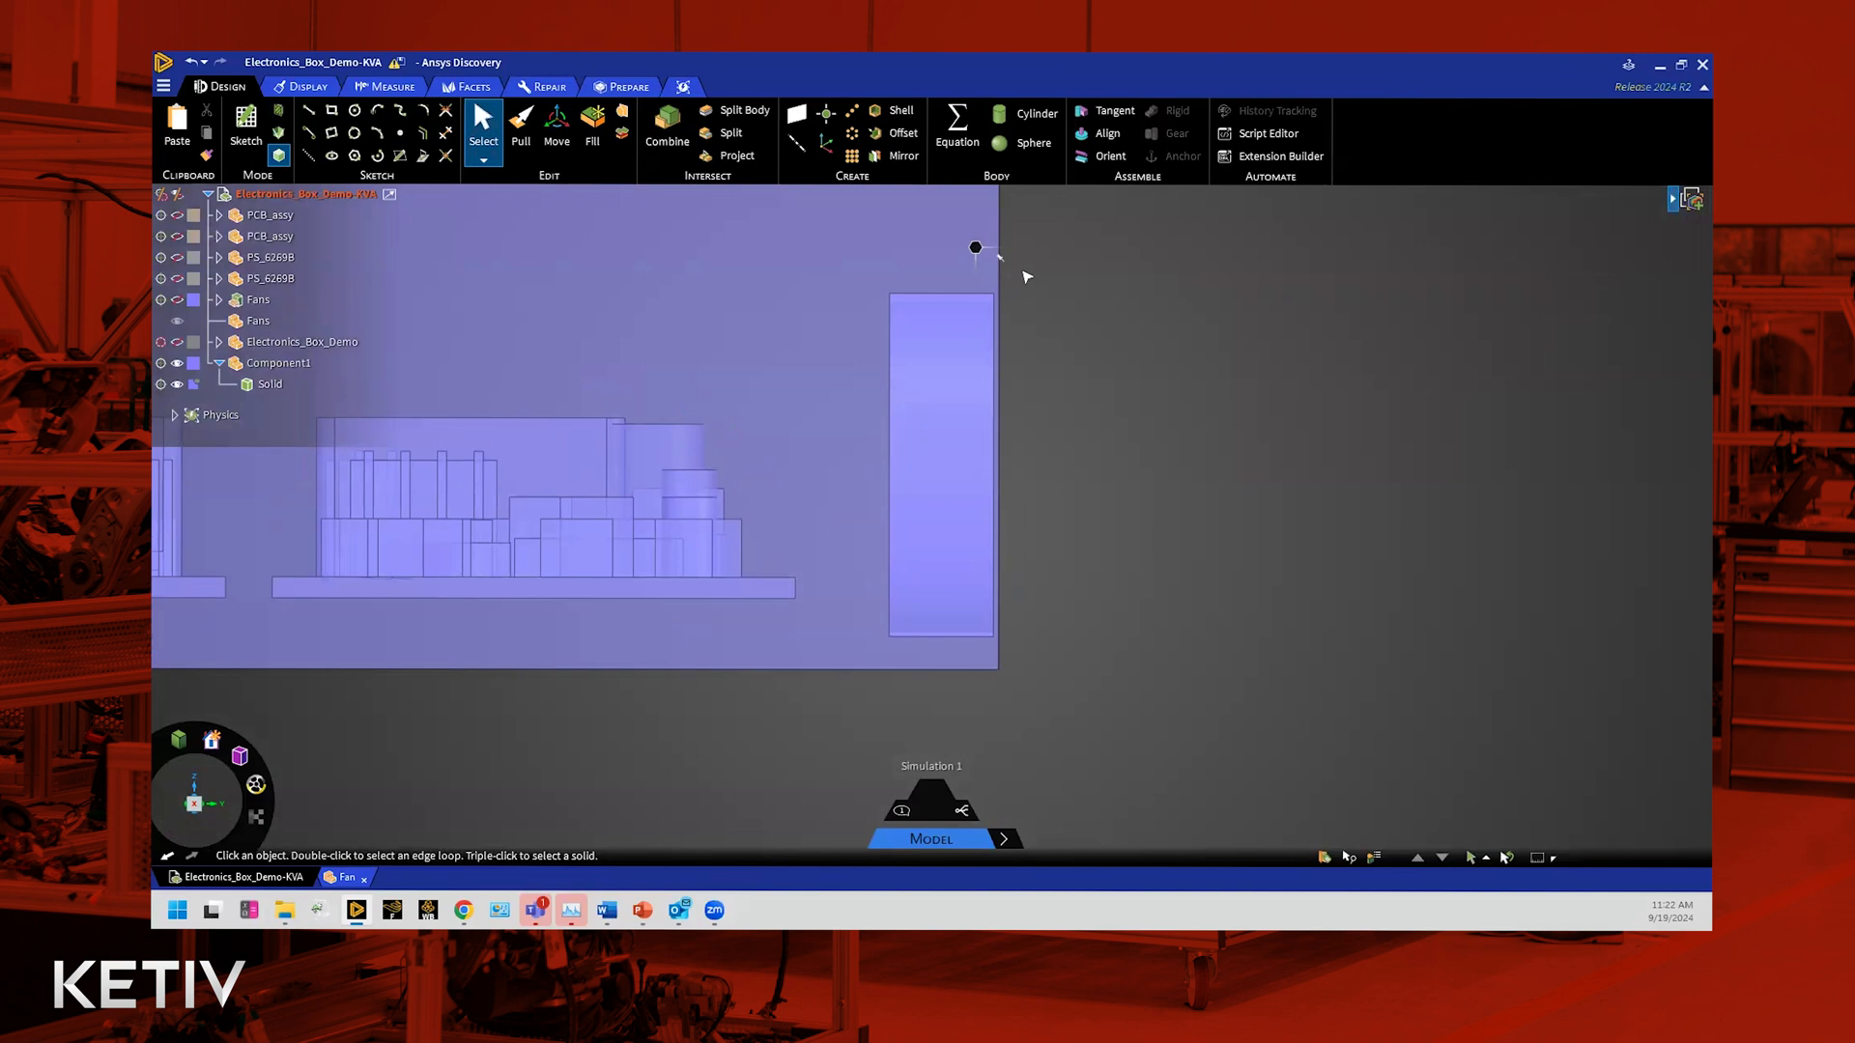
middle_drag(1121, 372, 1009, 379)
scroll(1213, 513, down, 3)
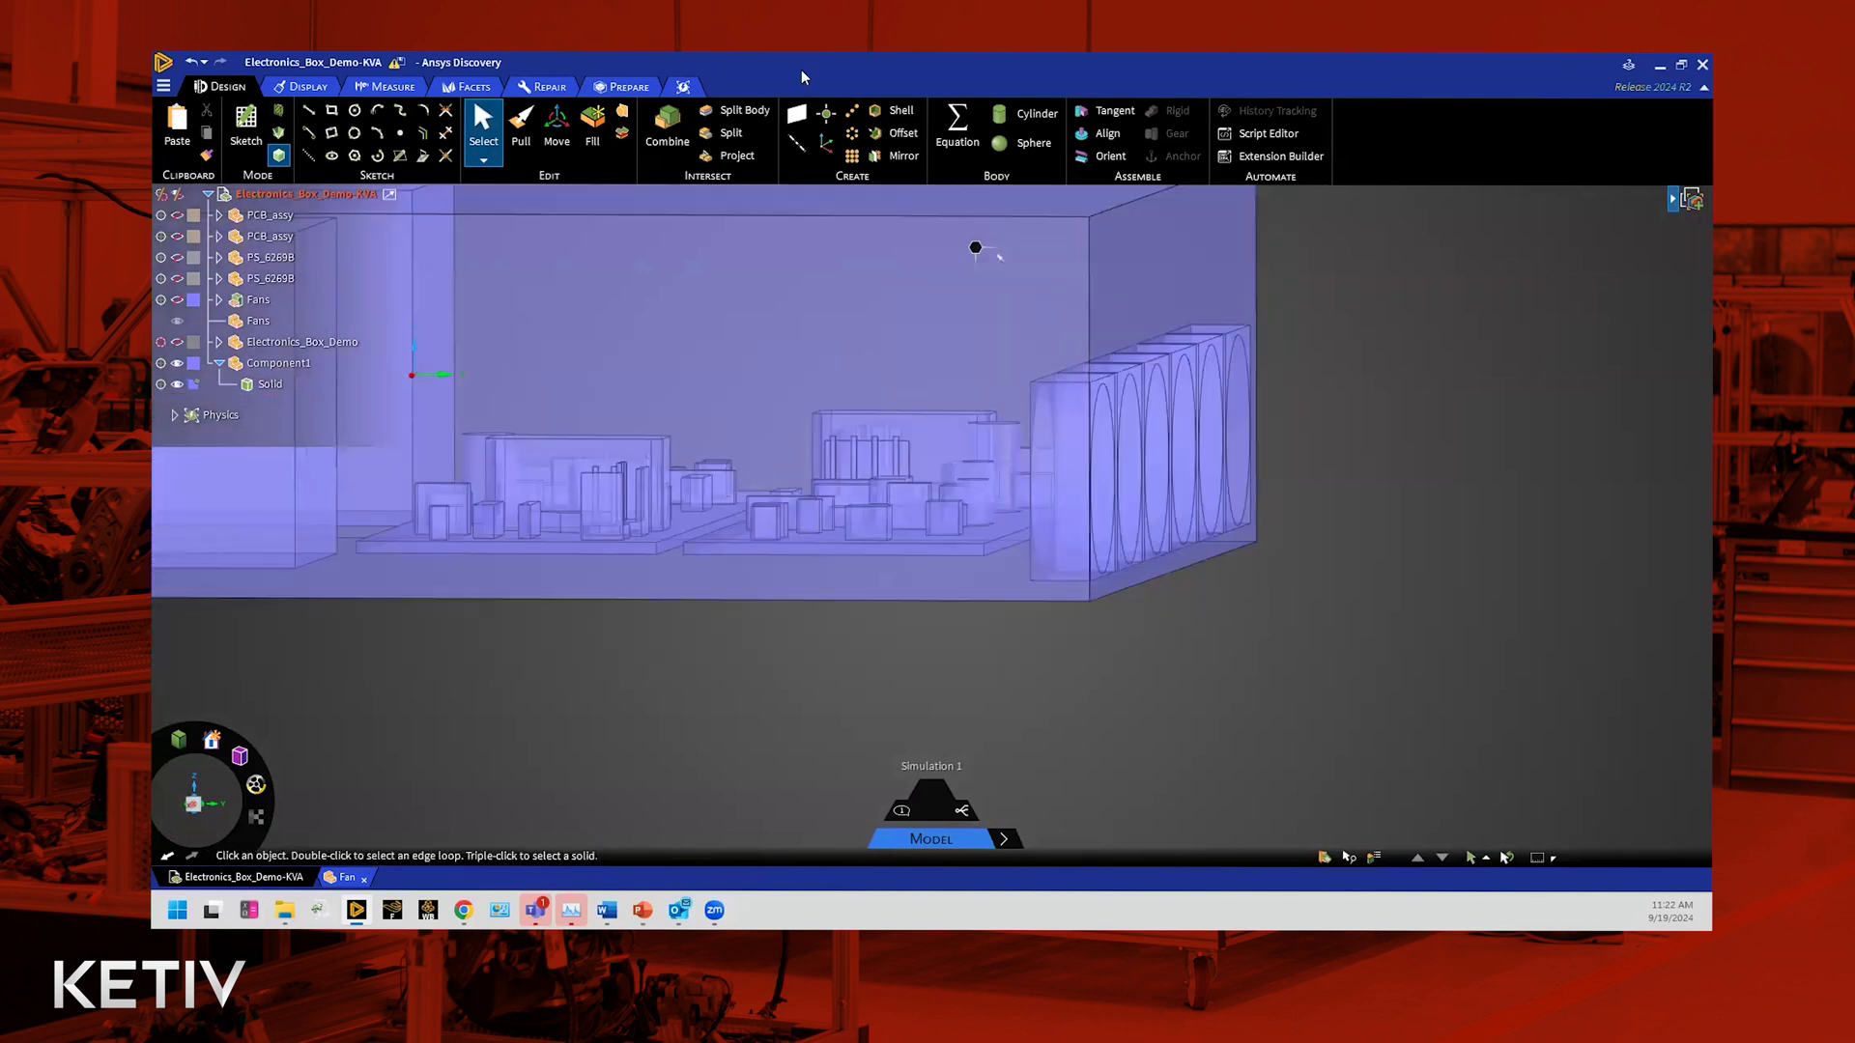
click(520, 126)
click(1151, 276)
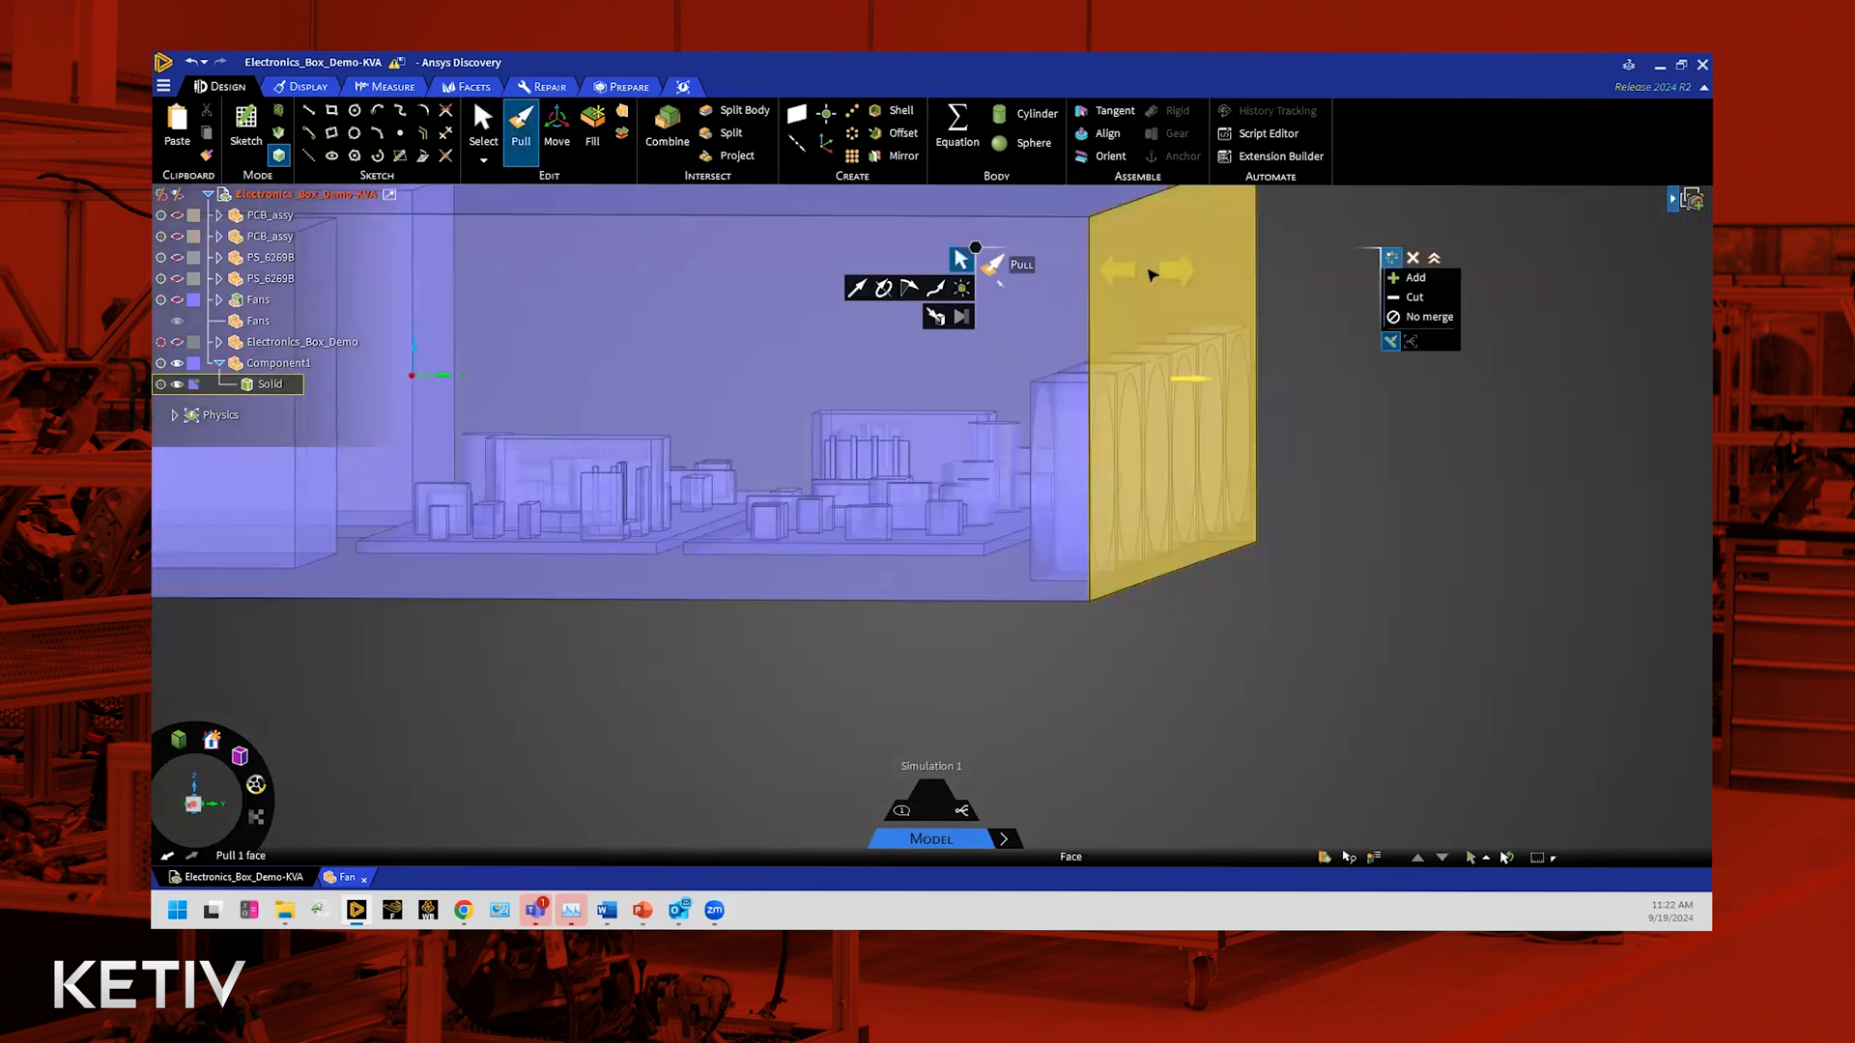
click(1151, 276)
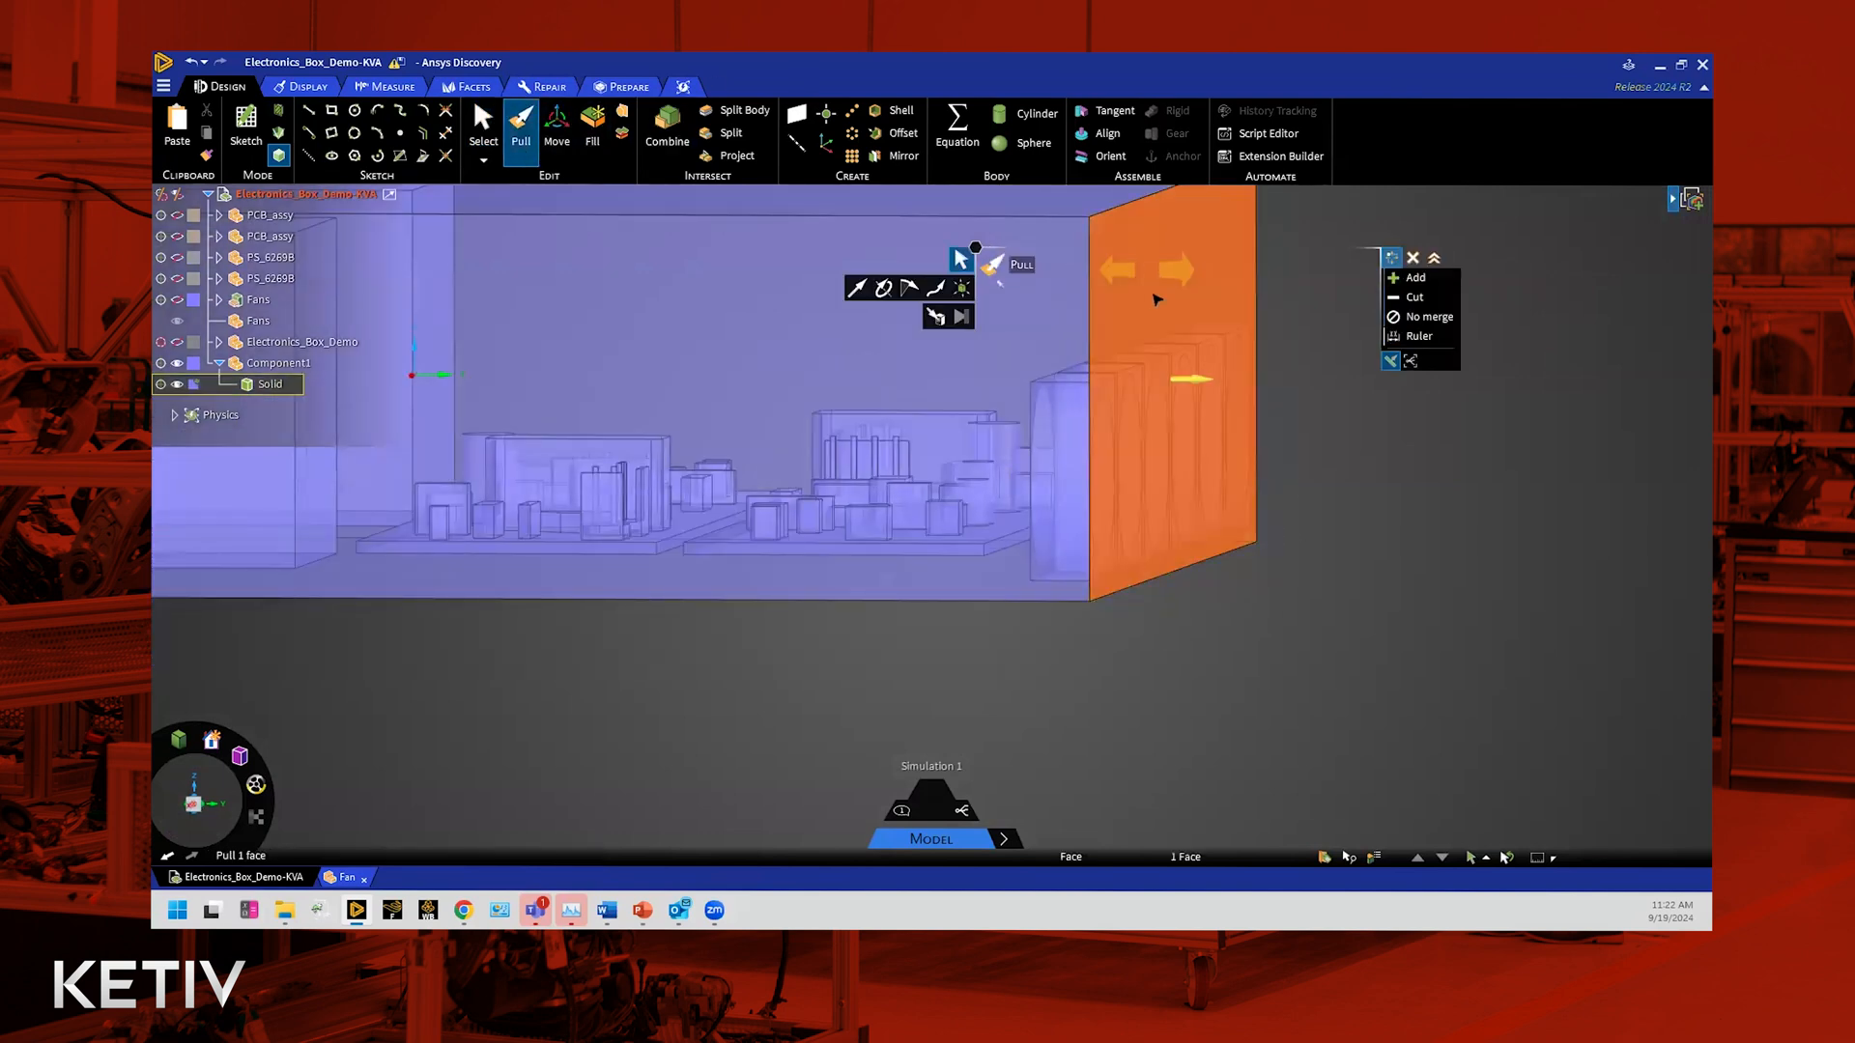
click(941, 317)
scroll(1198, 414, up, 2)
middle_drag(1280, 623, 1216, 596)
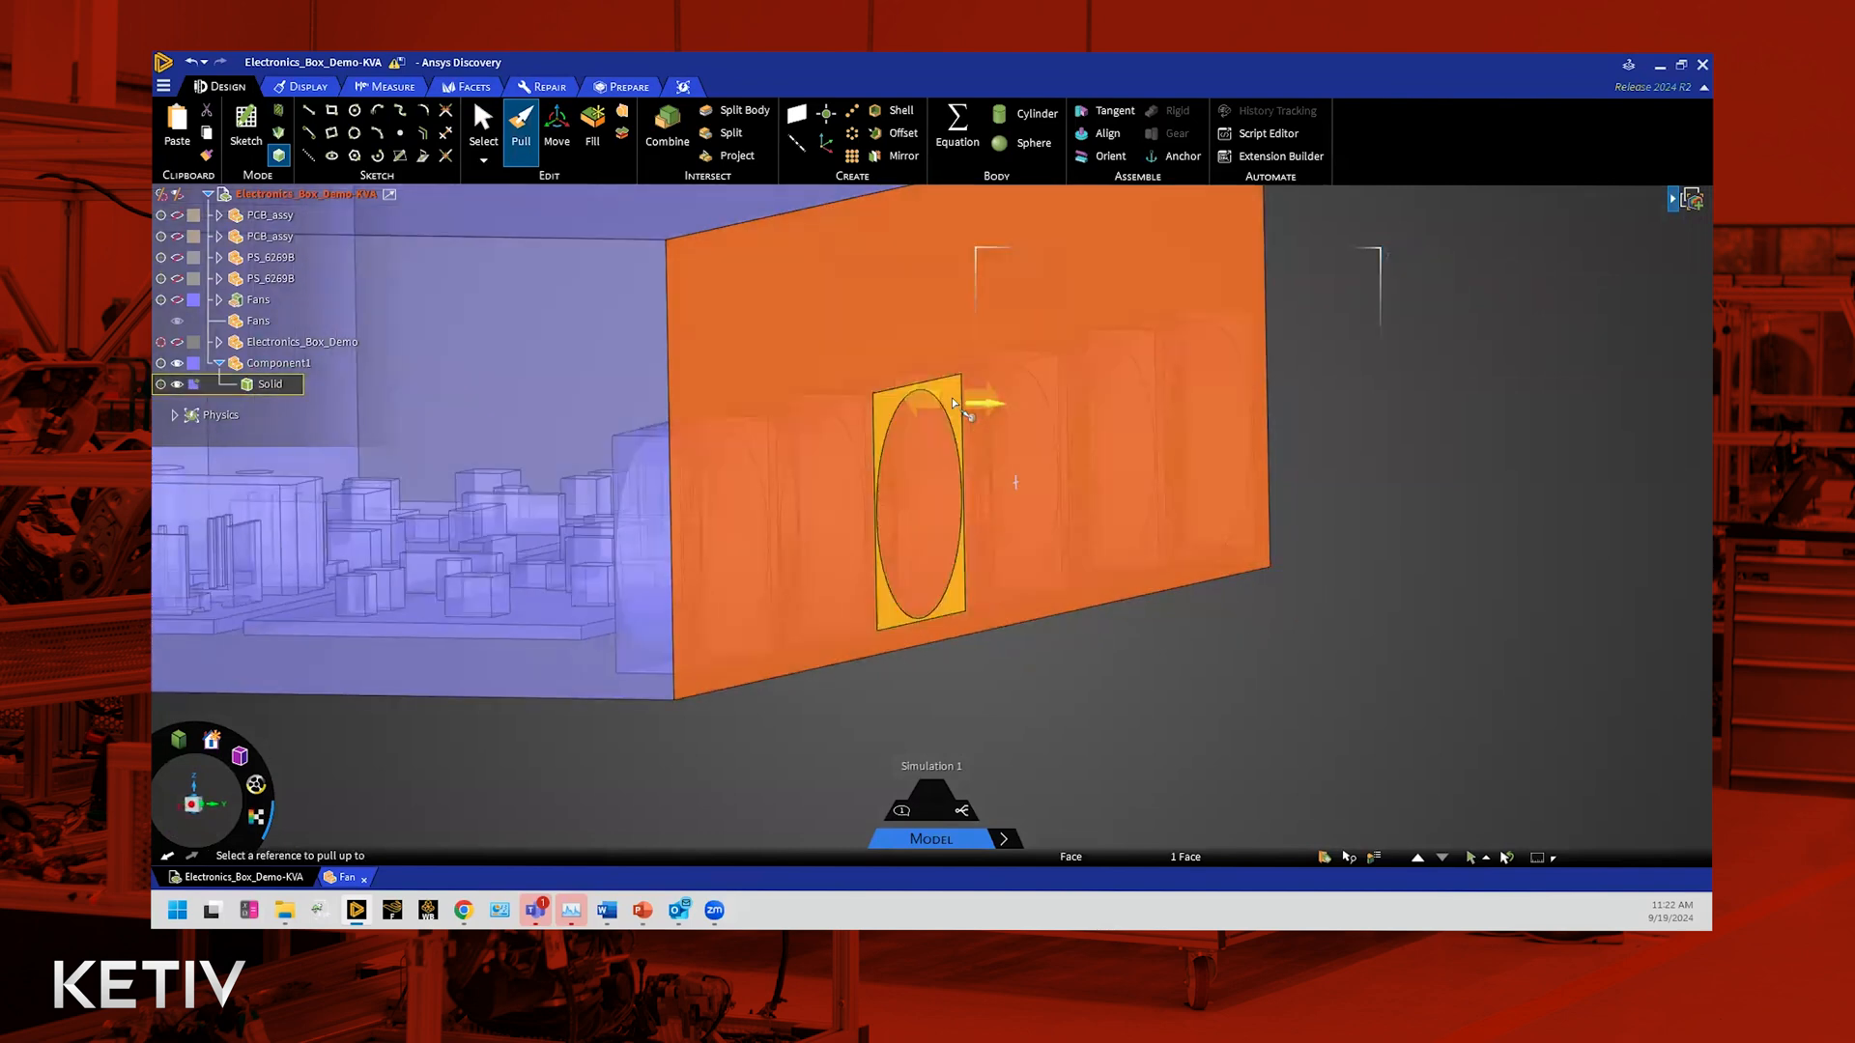
click(952, 397)
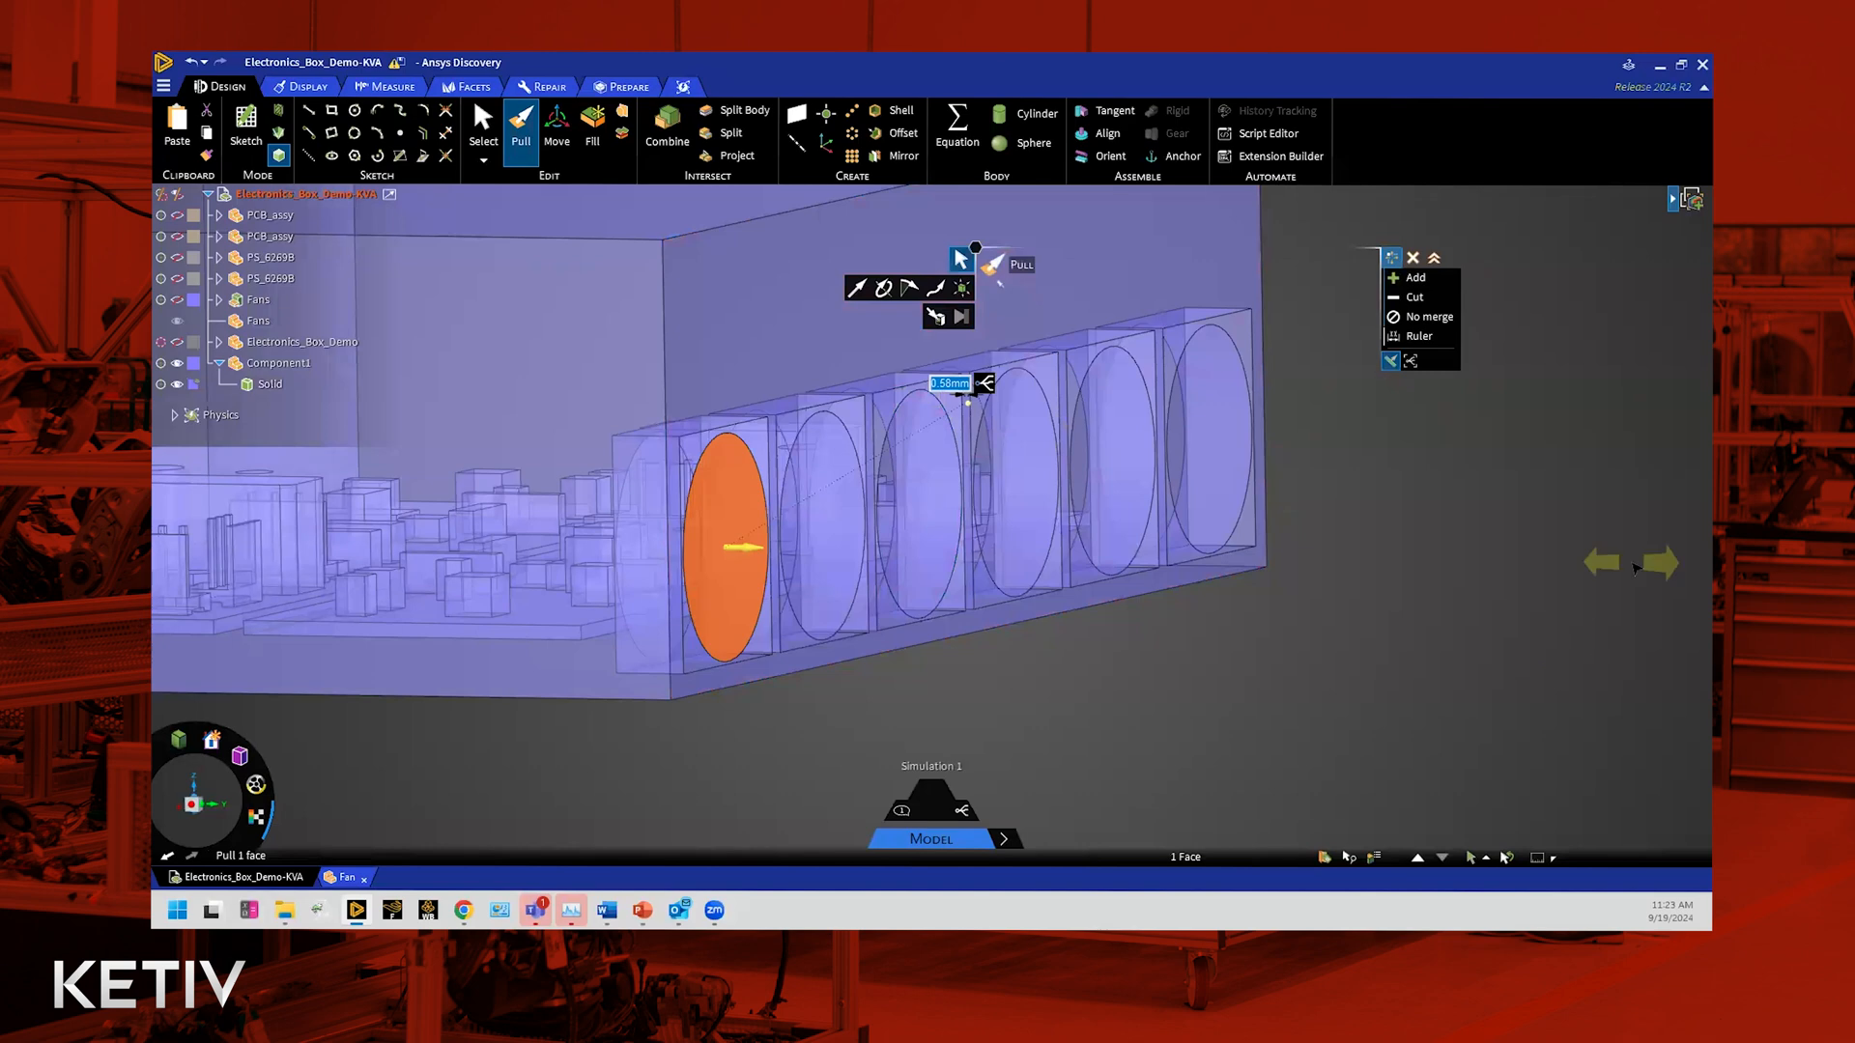
key(Escape)
key(Escape)
Step: Switch the air volume's solid to opaque display and examine the six circular fan openings
scroll(1634, 569, down, 2)
middle_drag(1635, 568, 1589, 596)
scroll(1589, 596, down, 2)
scroll(1529, 701, down, 2)
middle_drag(1527, 714, 1449, 817)
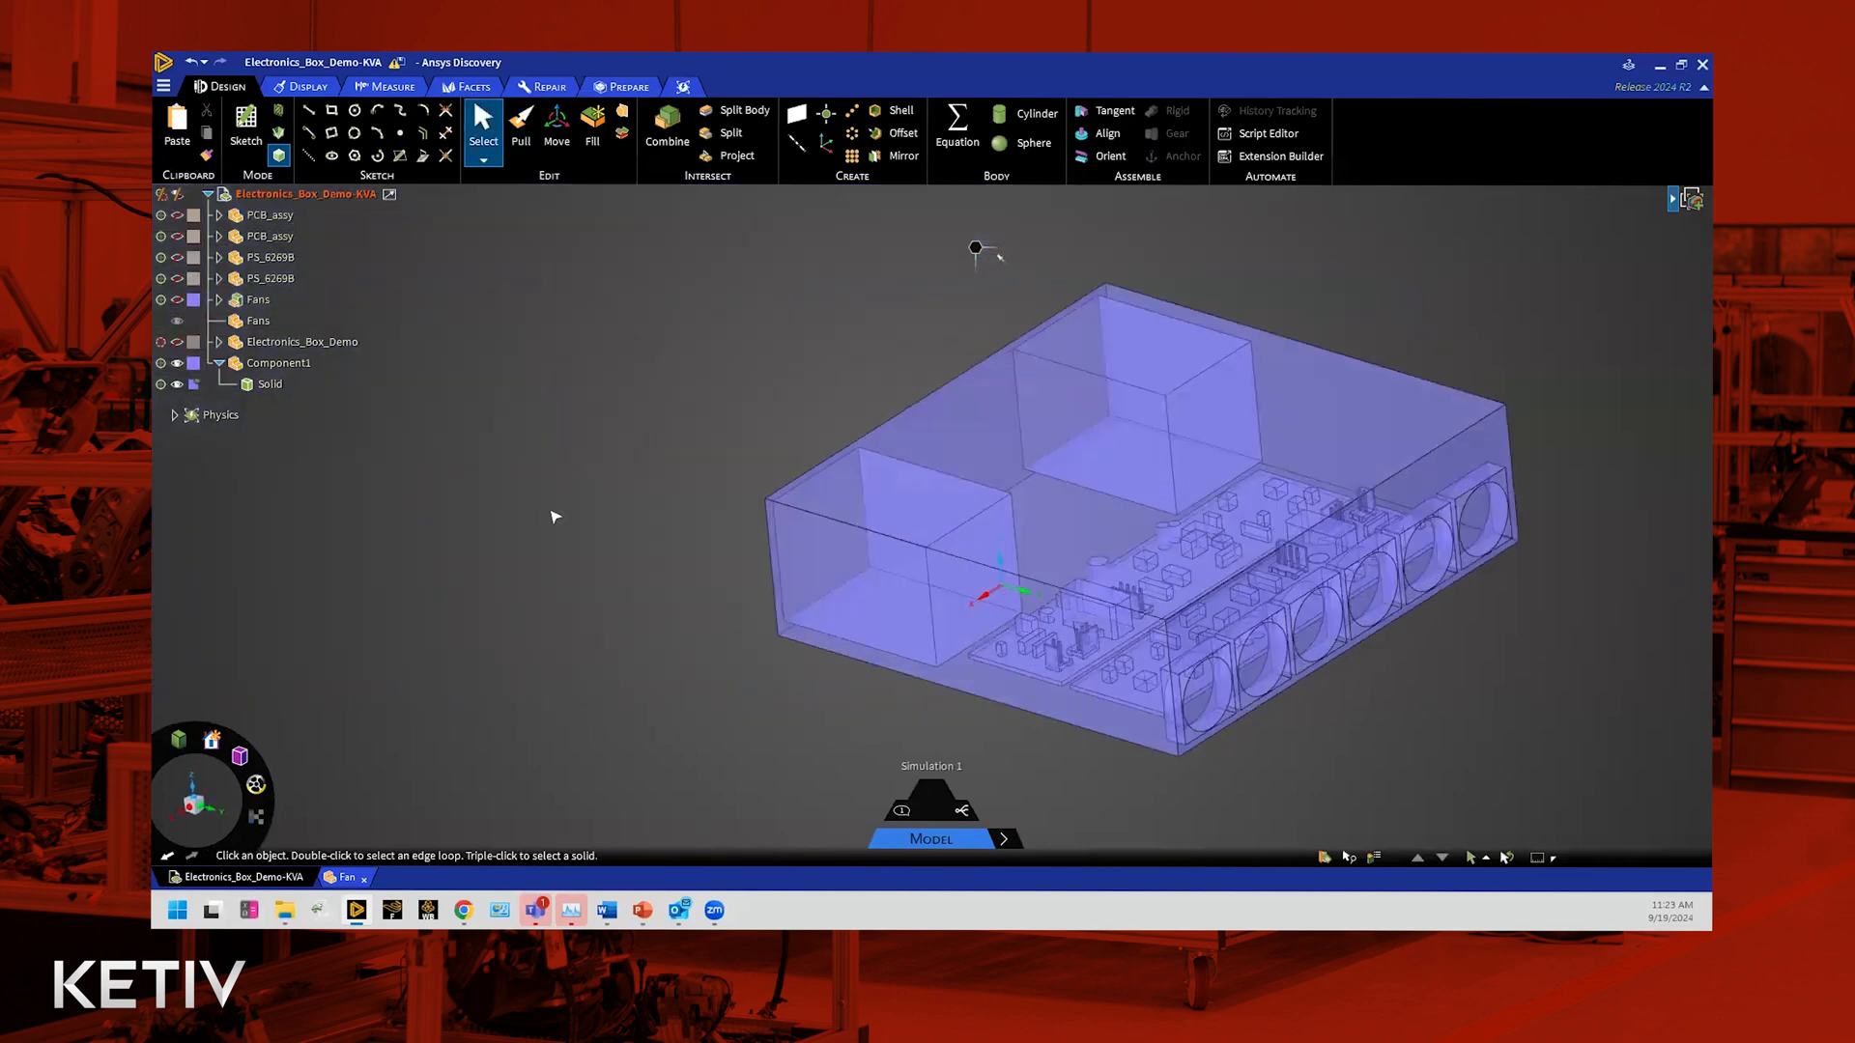
click(264, 387)
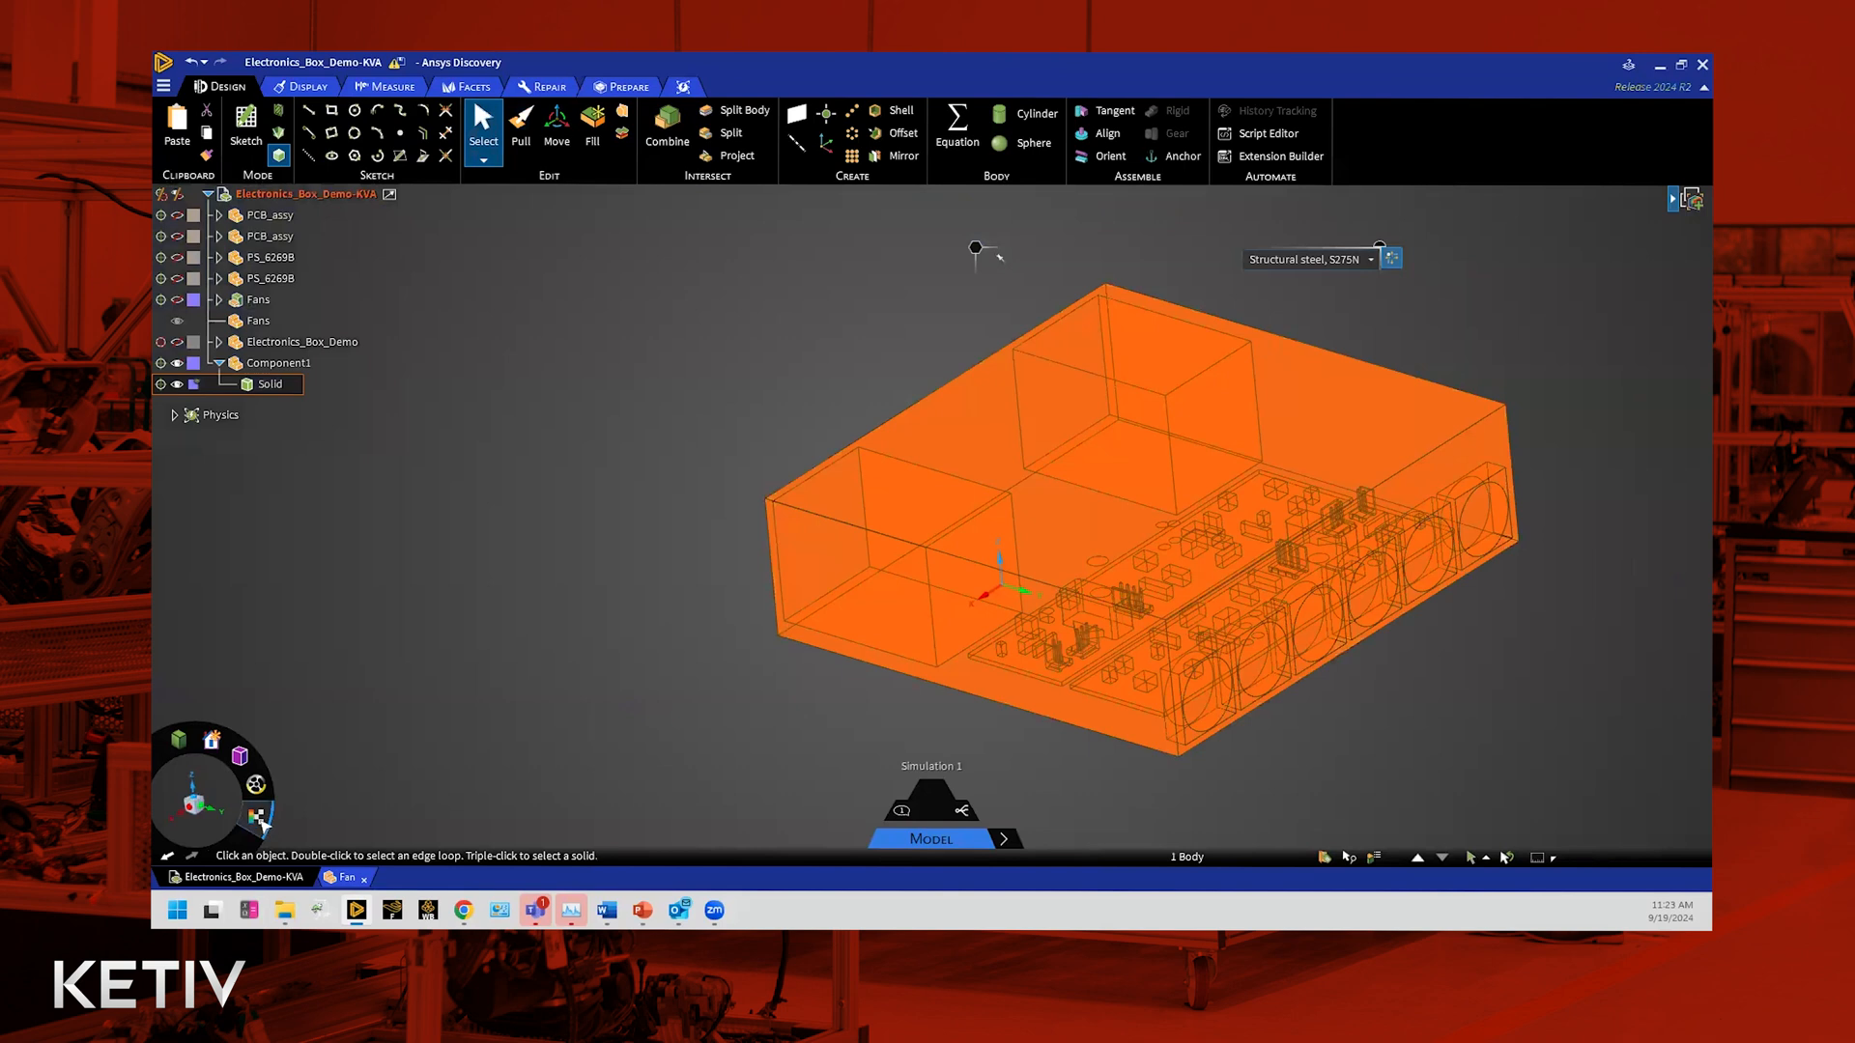
click(538, 650)
middle_drag(539, 650, 1406, 750)
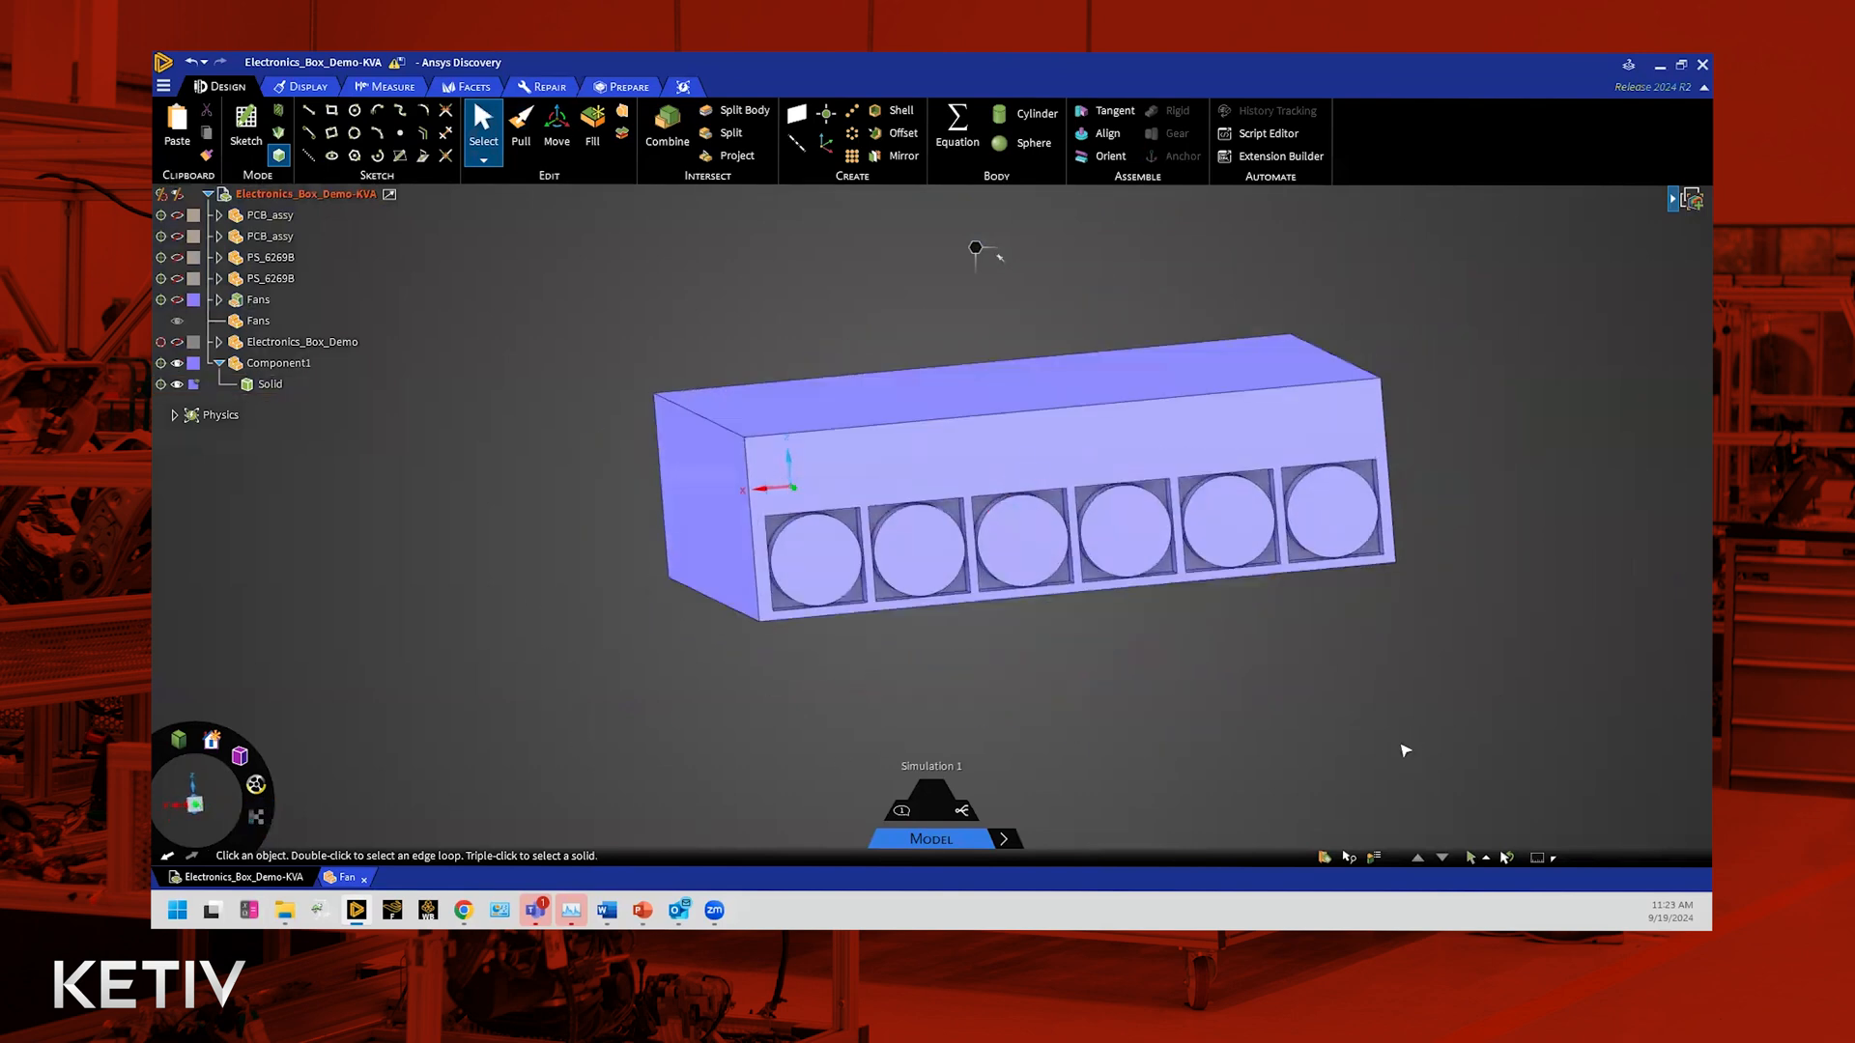
scroll(1405, 751, up, 2)
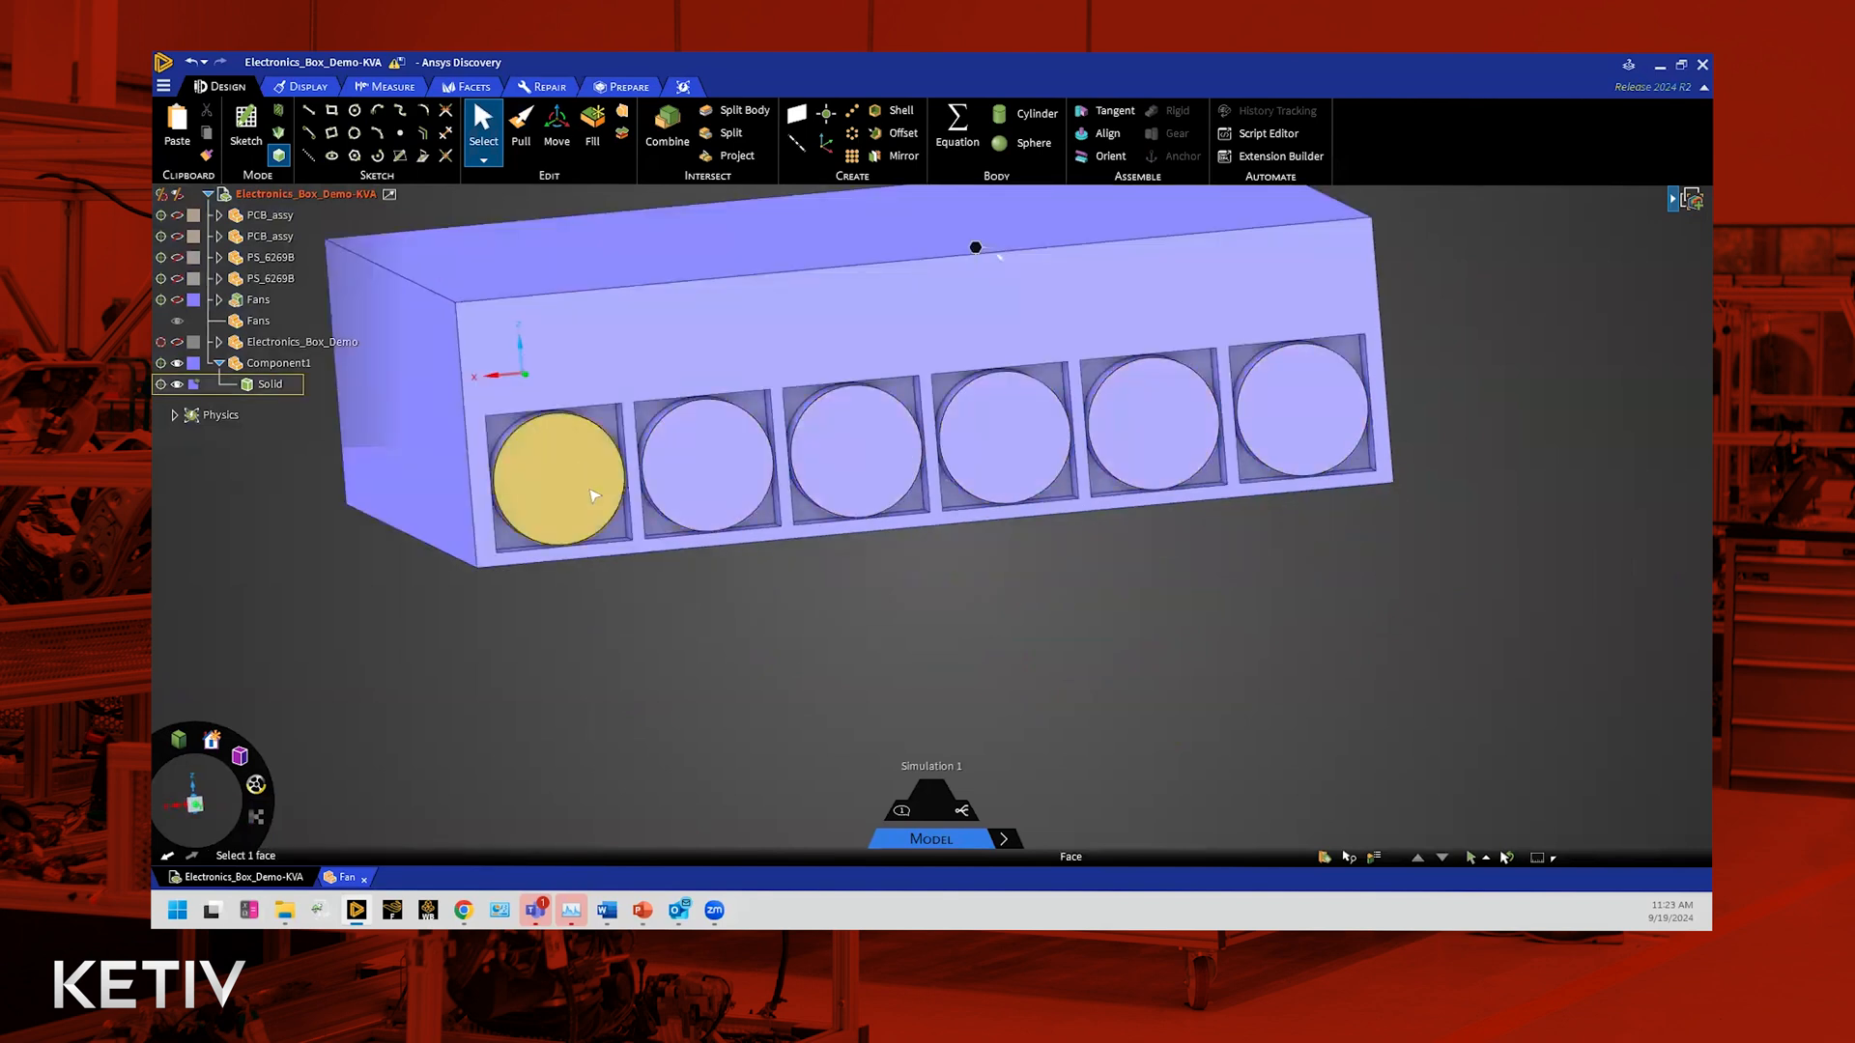
scroll(1354, 605, down, 2)
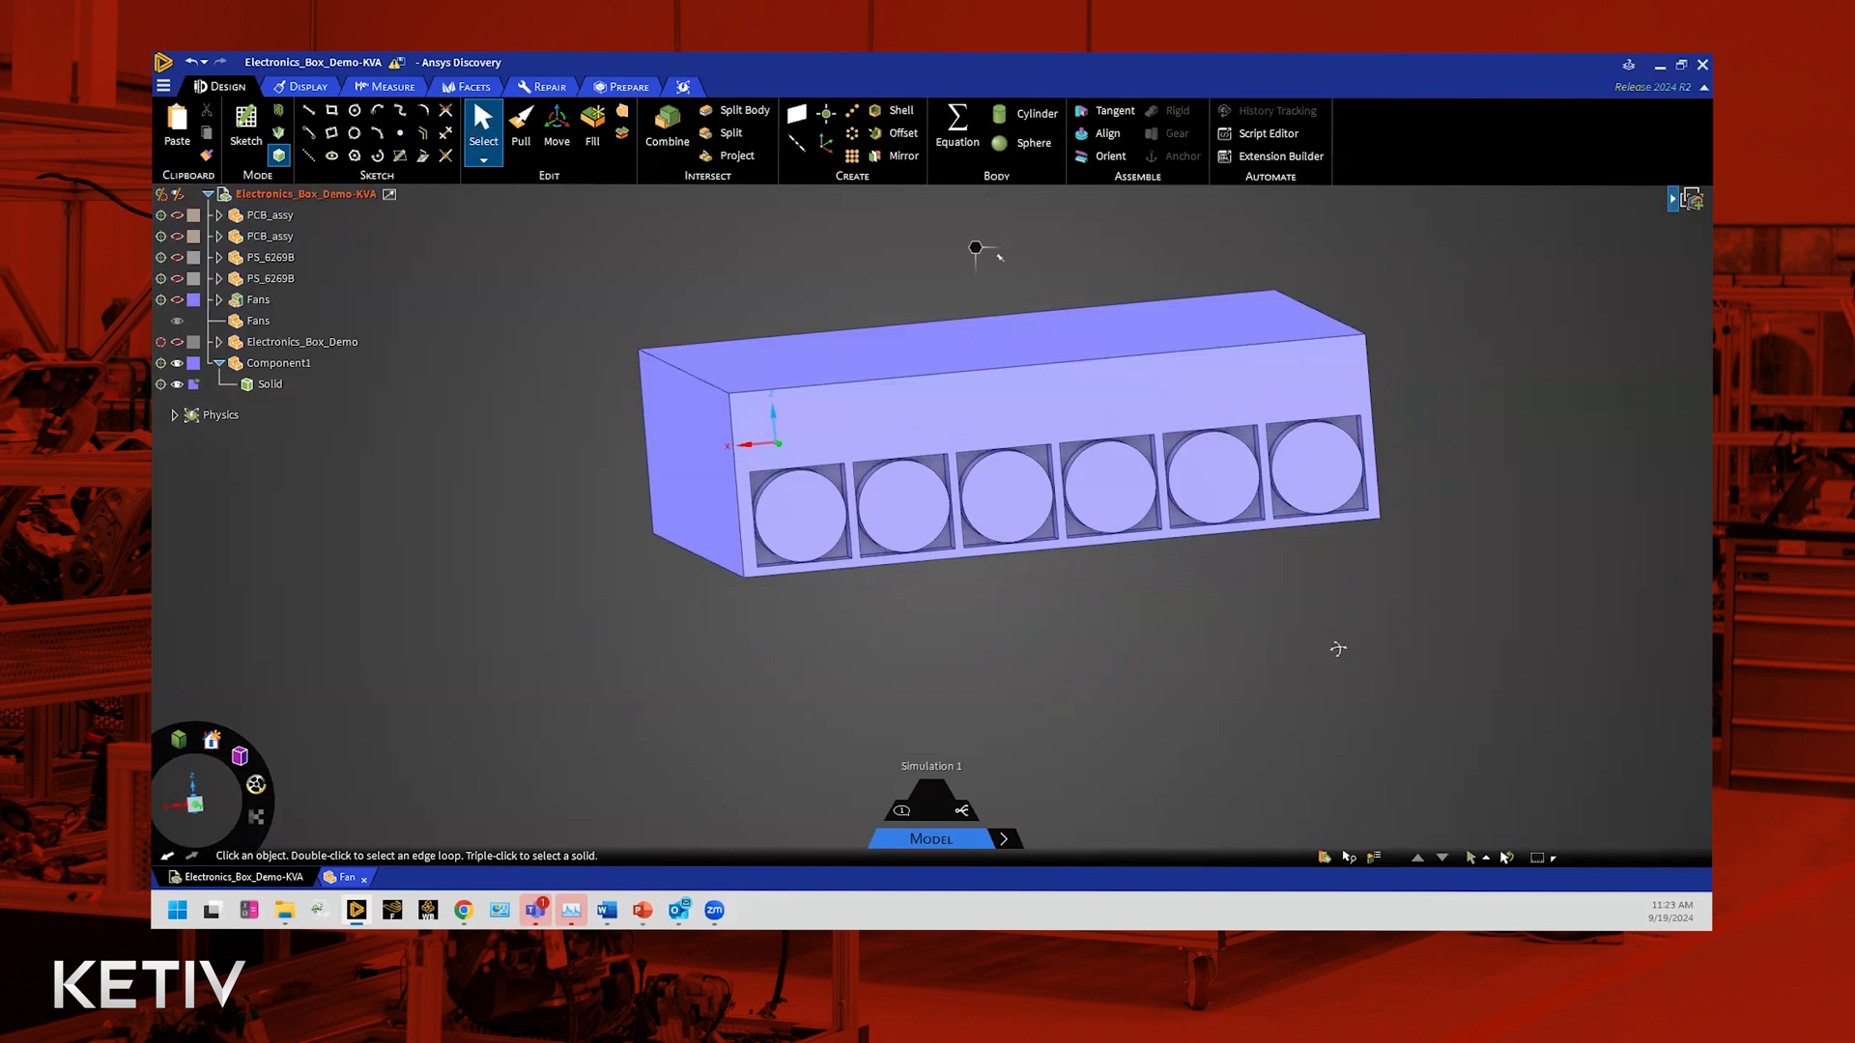
middle_drag(1334, 642, 1308, 629)
Step: Rename the solid in Component1 as Fluid
click(265, 387)
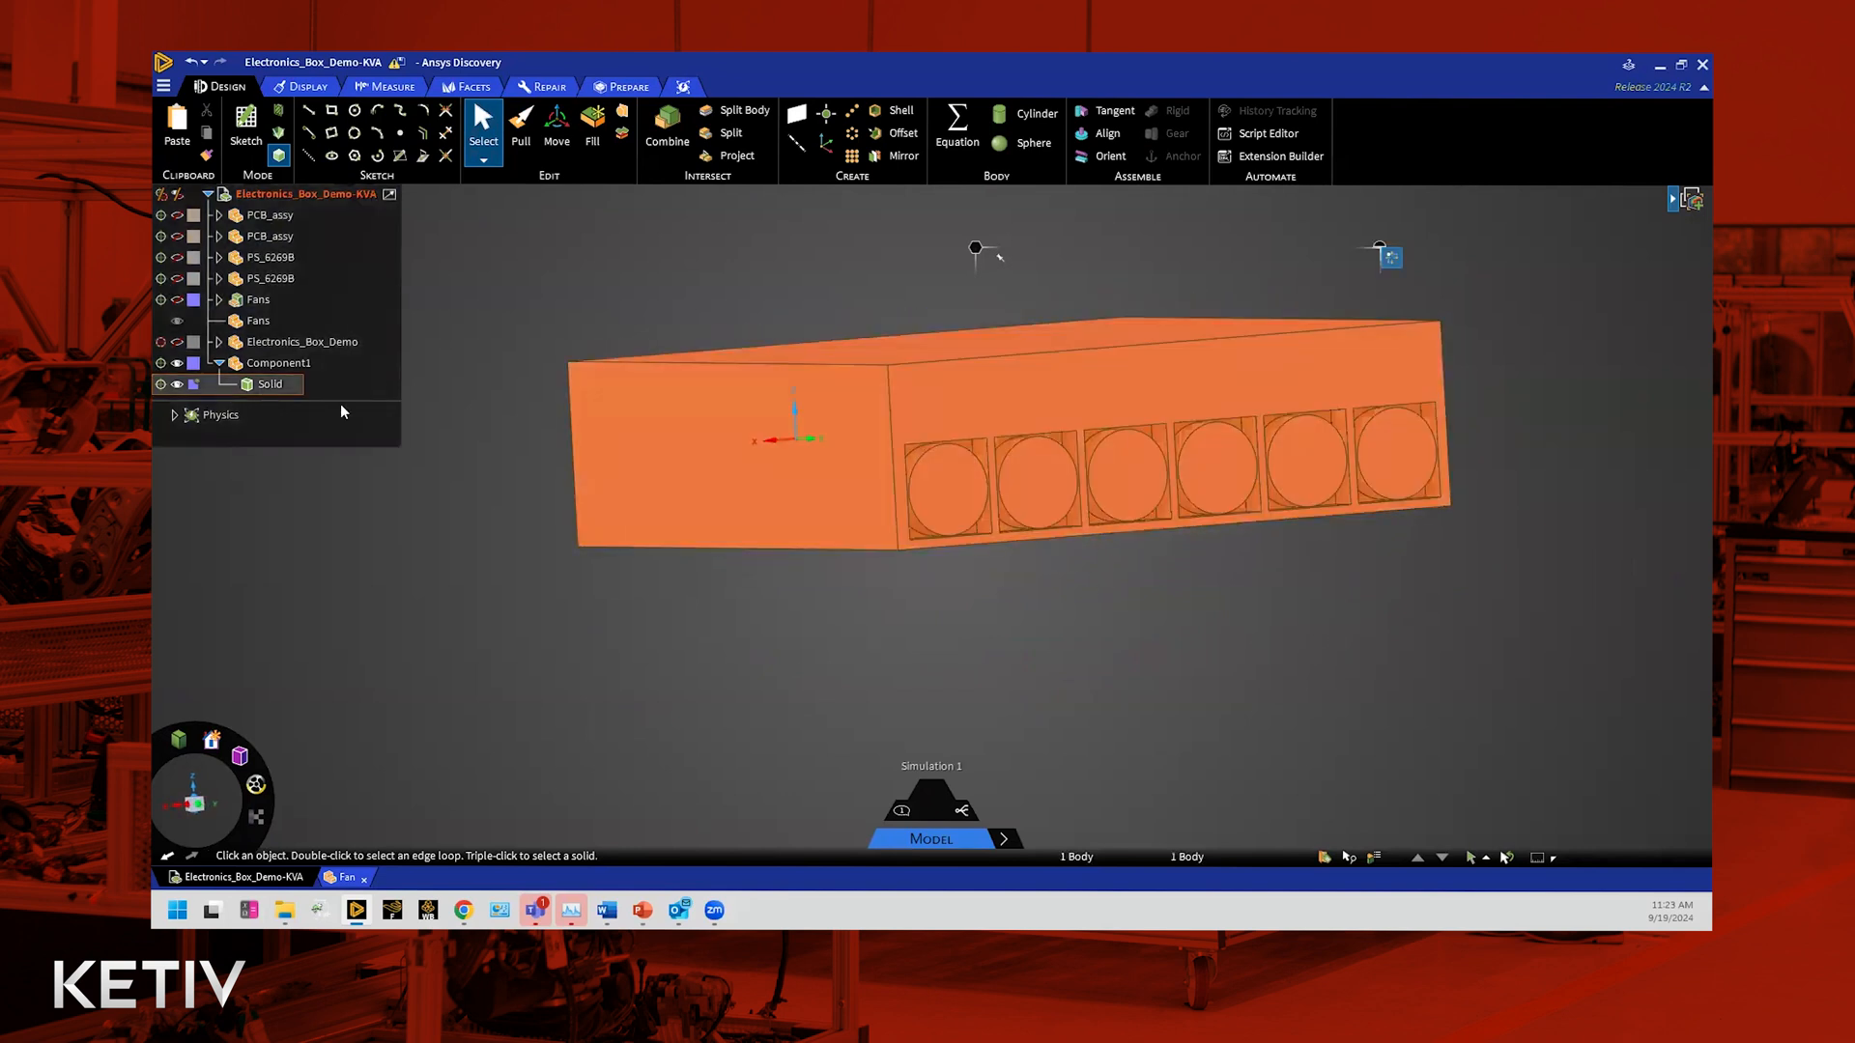
right_click(266, 390)
click(342, 576)
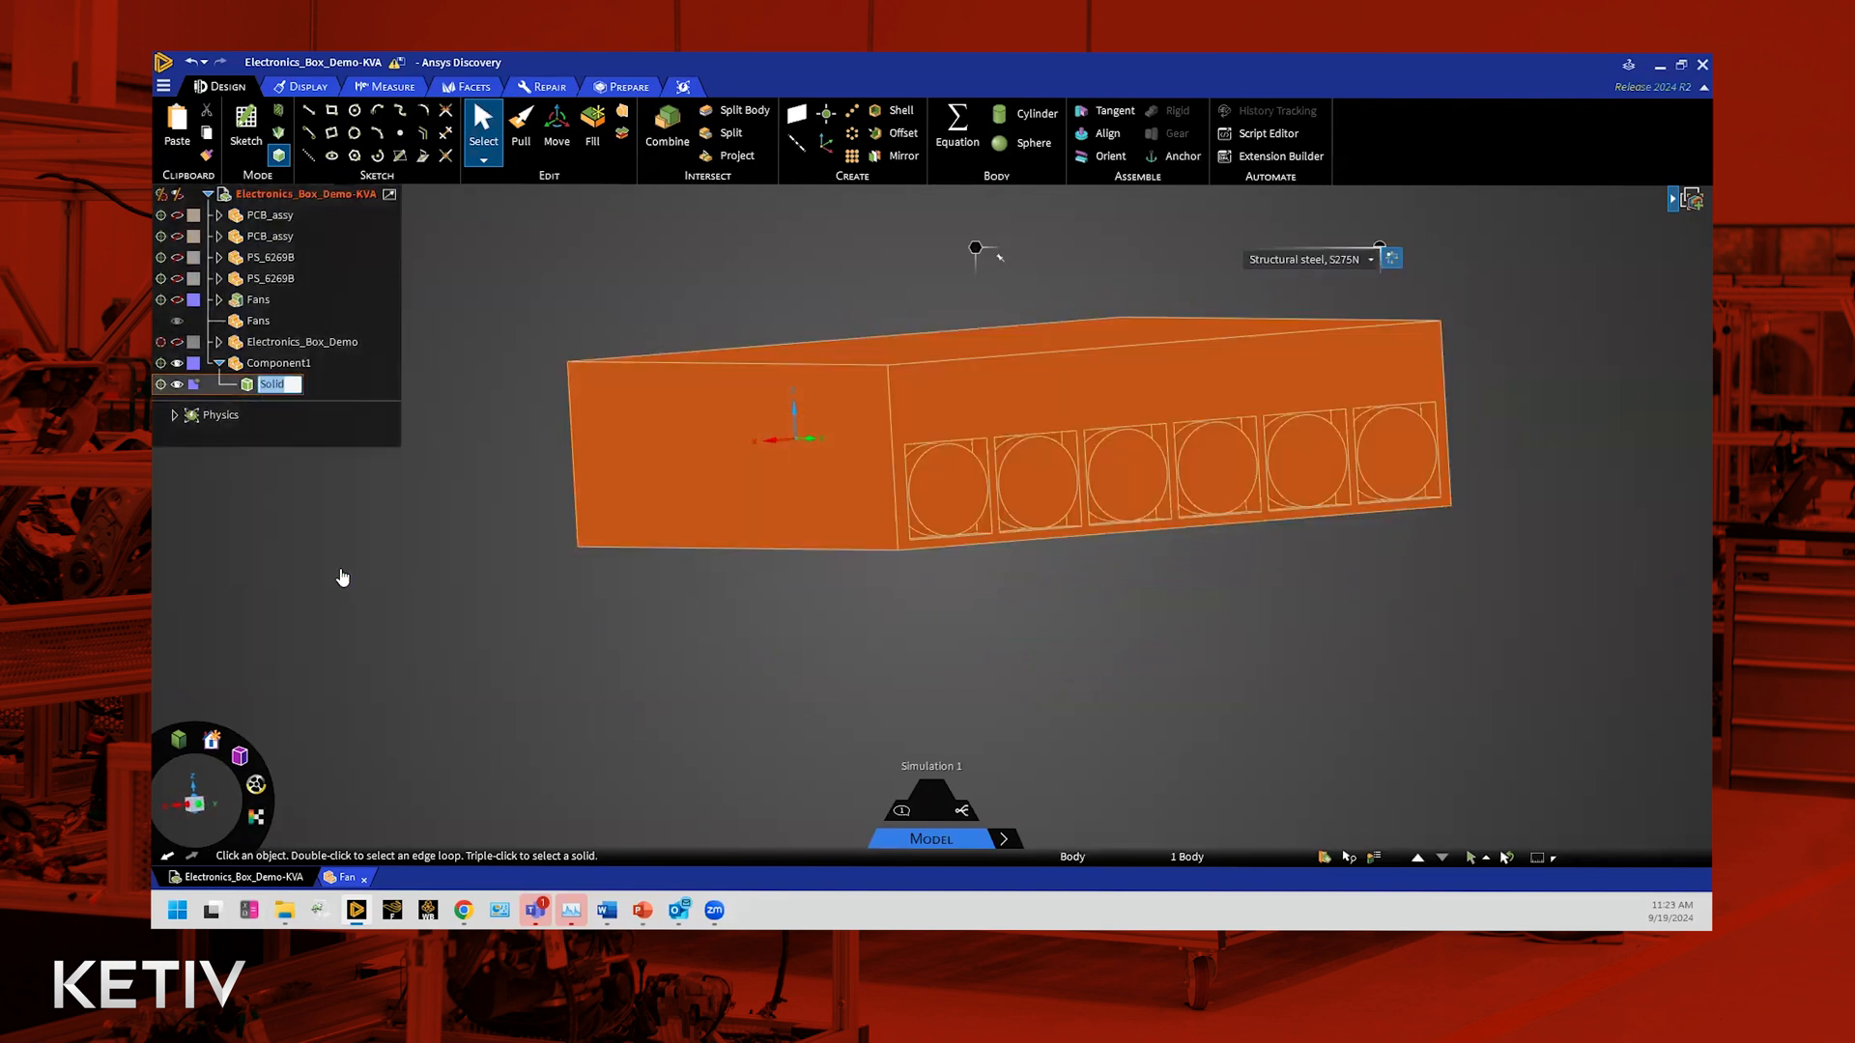
text(Fluid)
key(Return)
Step: Sketch a wide rectangle about 9 mm high low on the rear face, between the two power supply cut-outs, and return to 3D mode
middle_drag(746, 583, 287, 804)
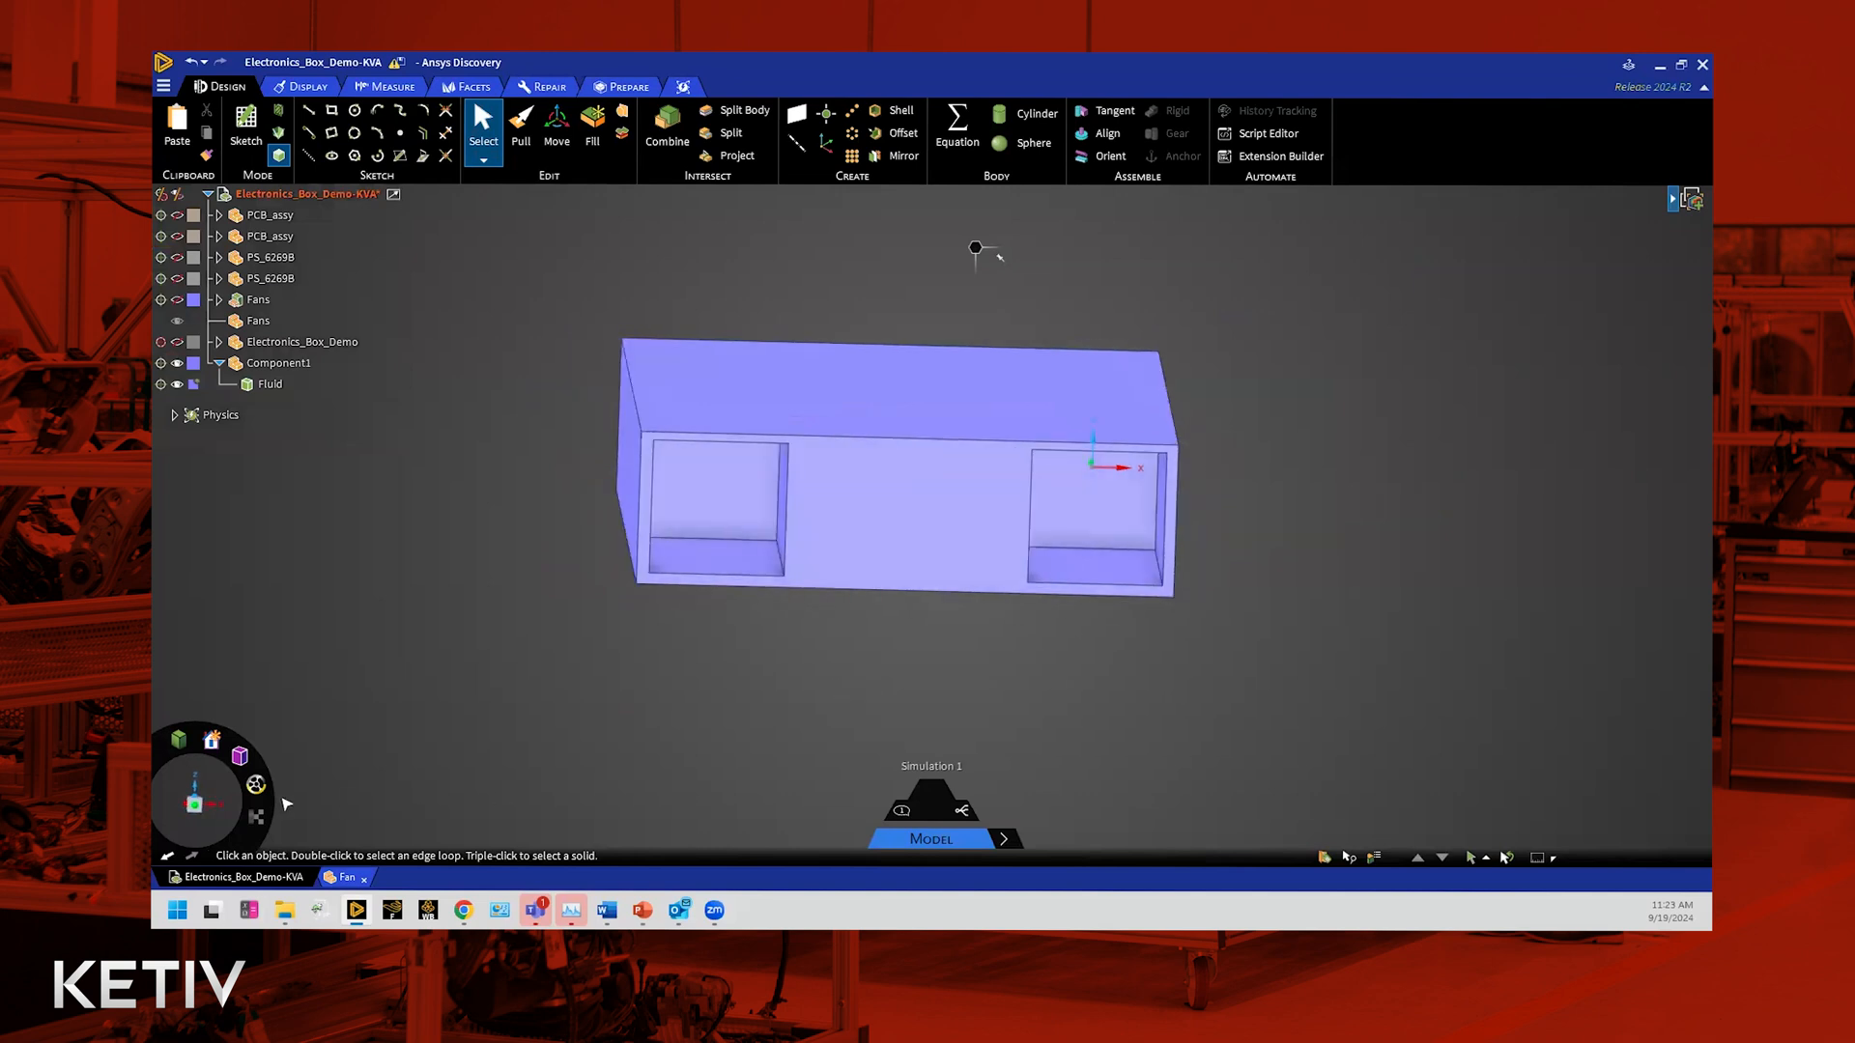
click(197, 806)
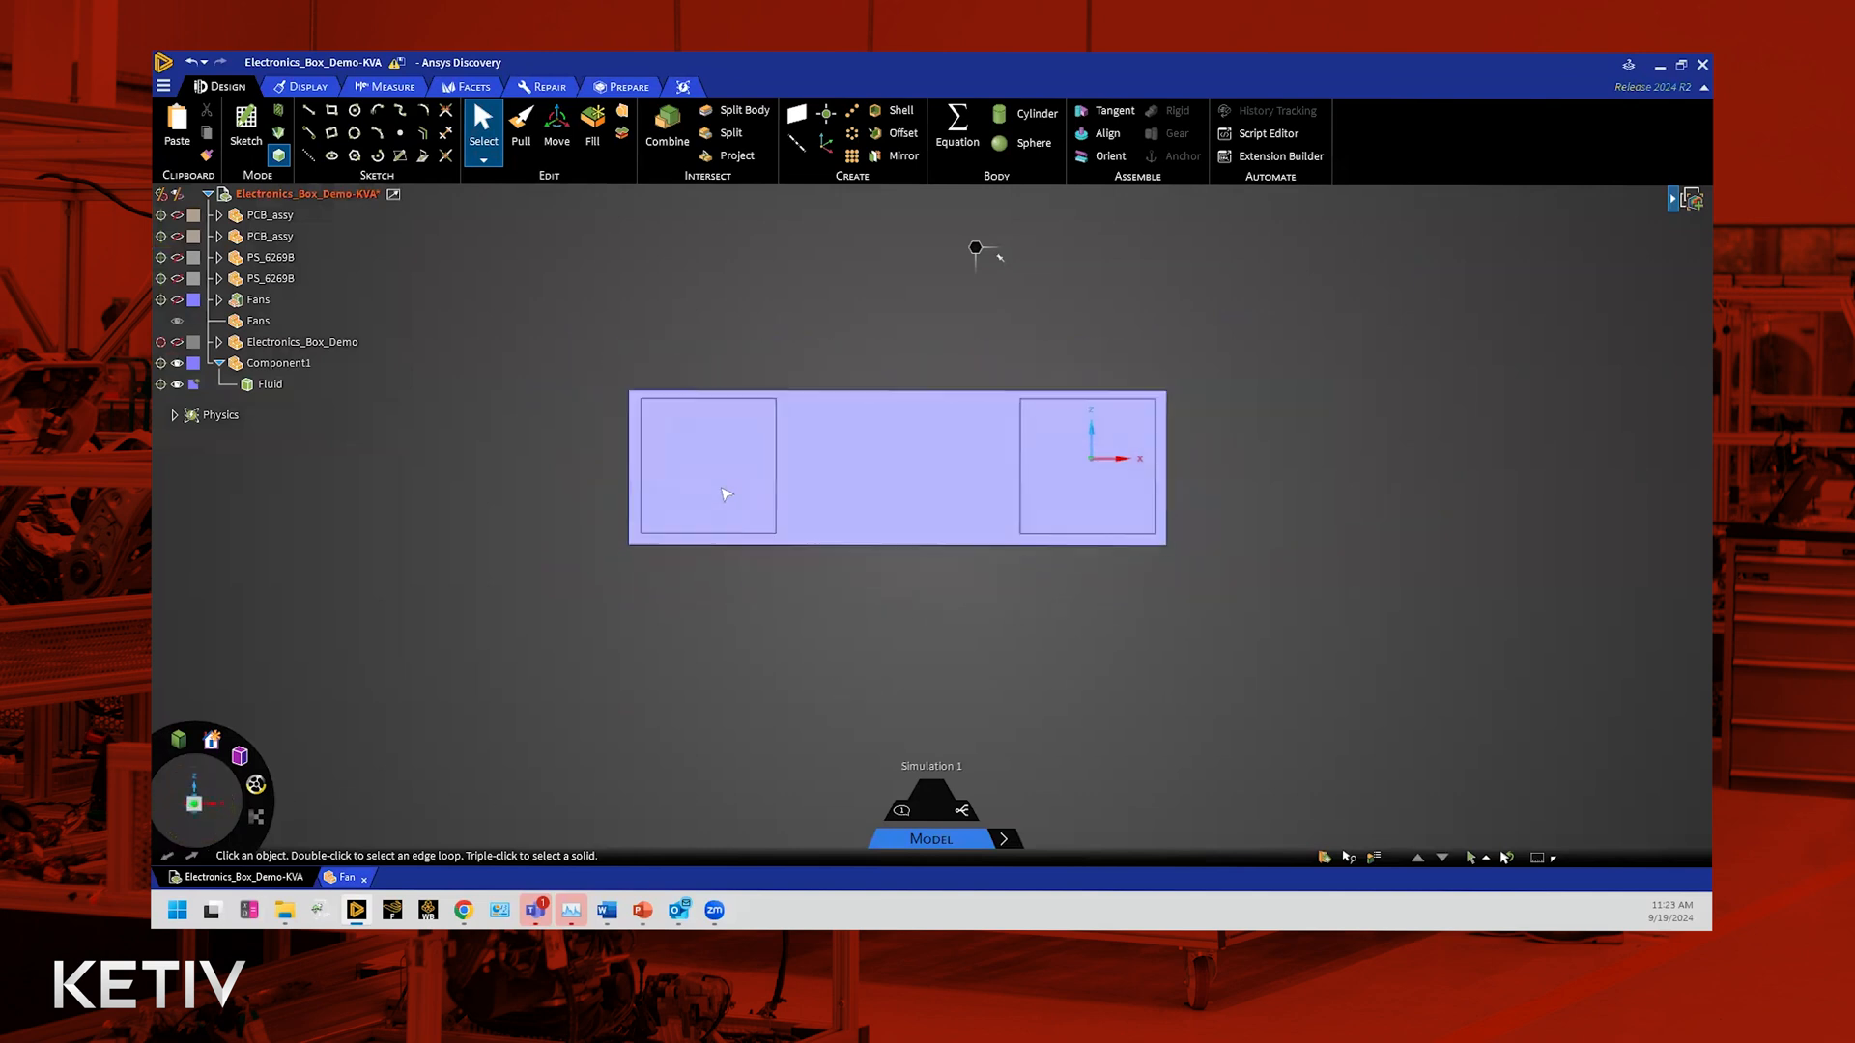
scroll(552, 553, up, 3)
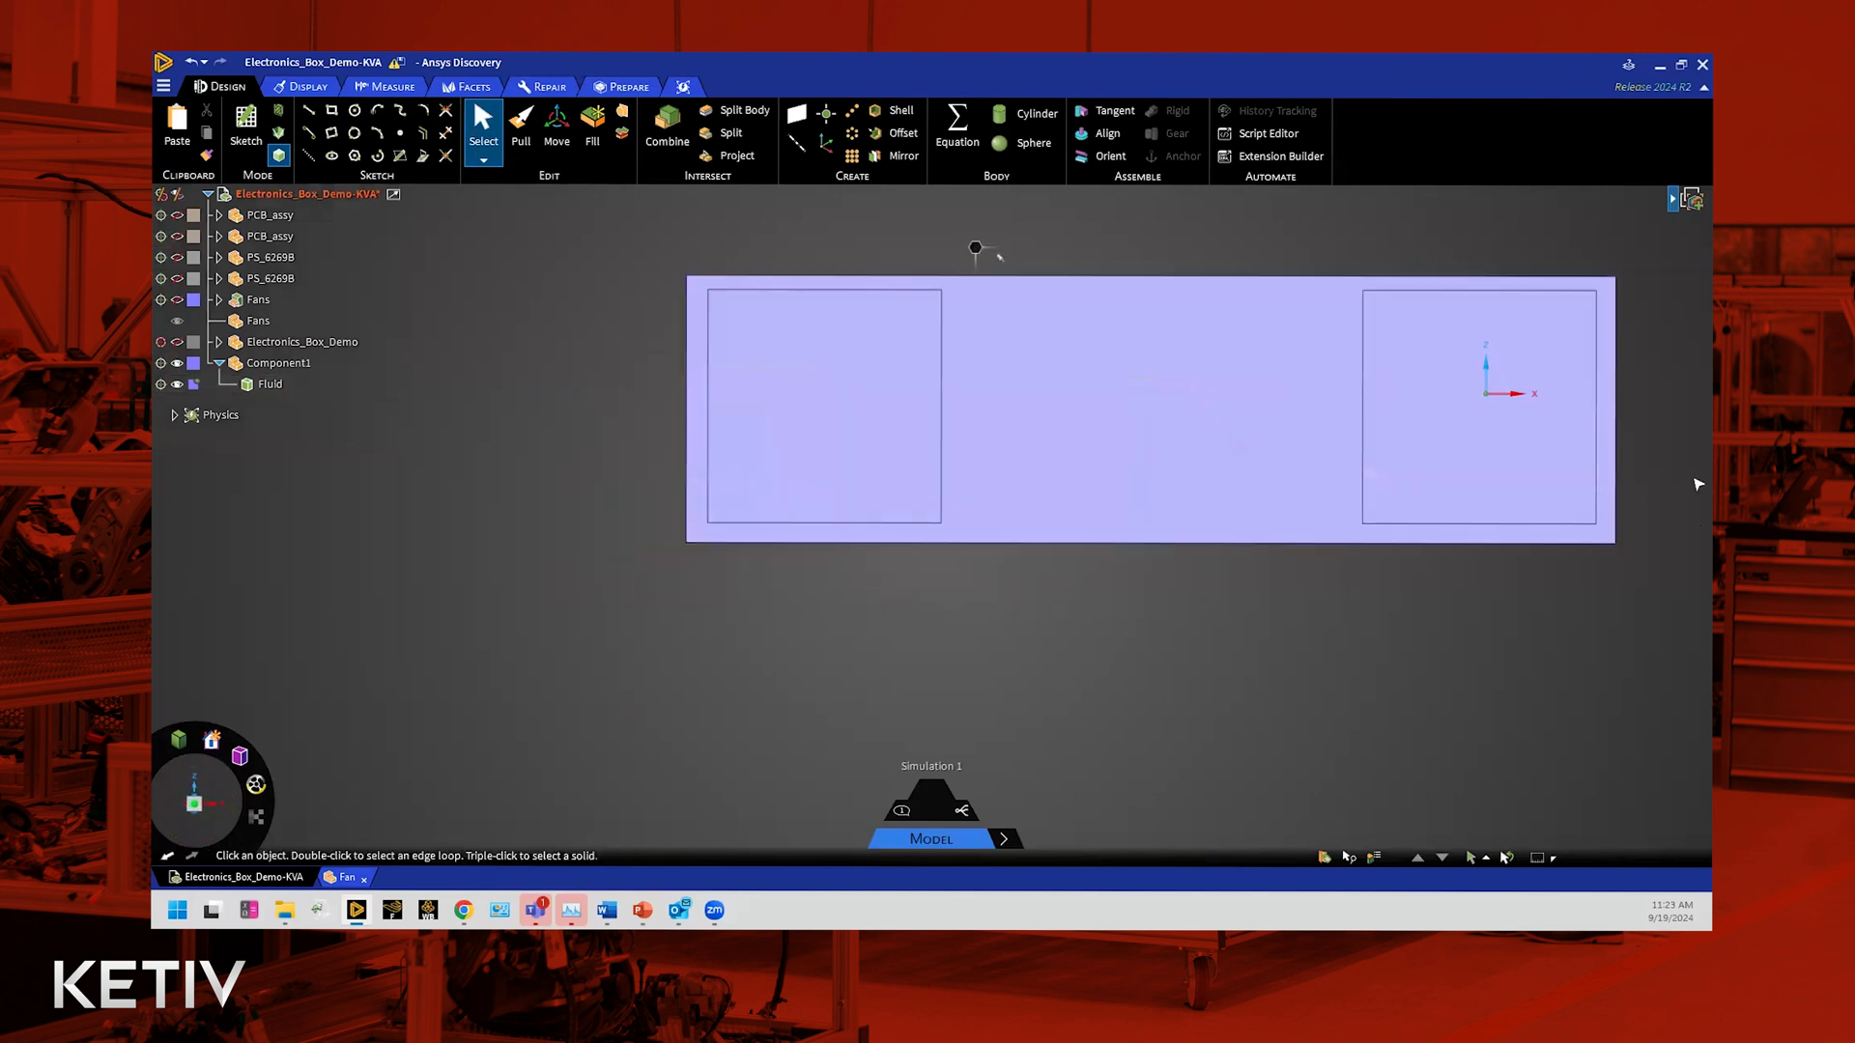
scroll(1697, 484, up, 1)
scroll(1698, 484, down, 1)
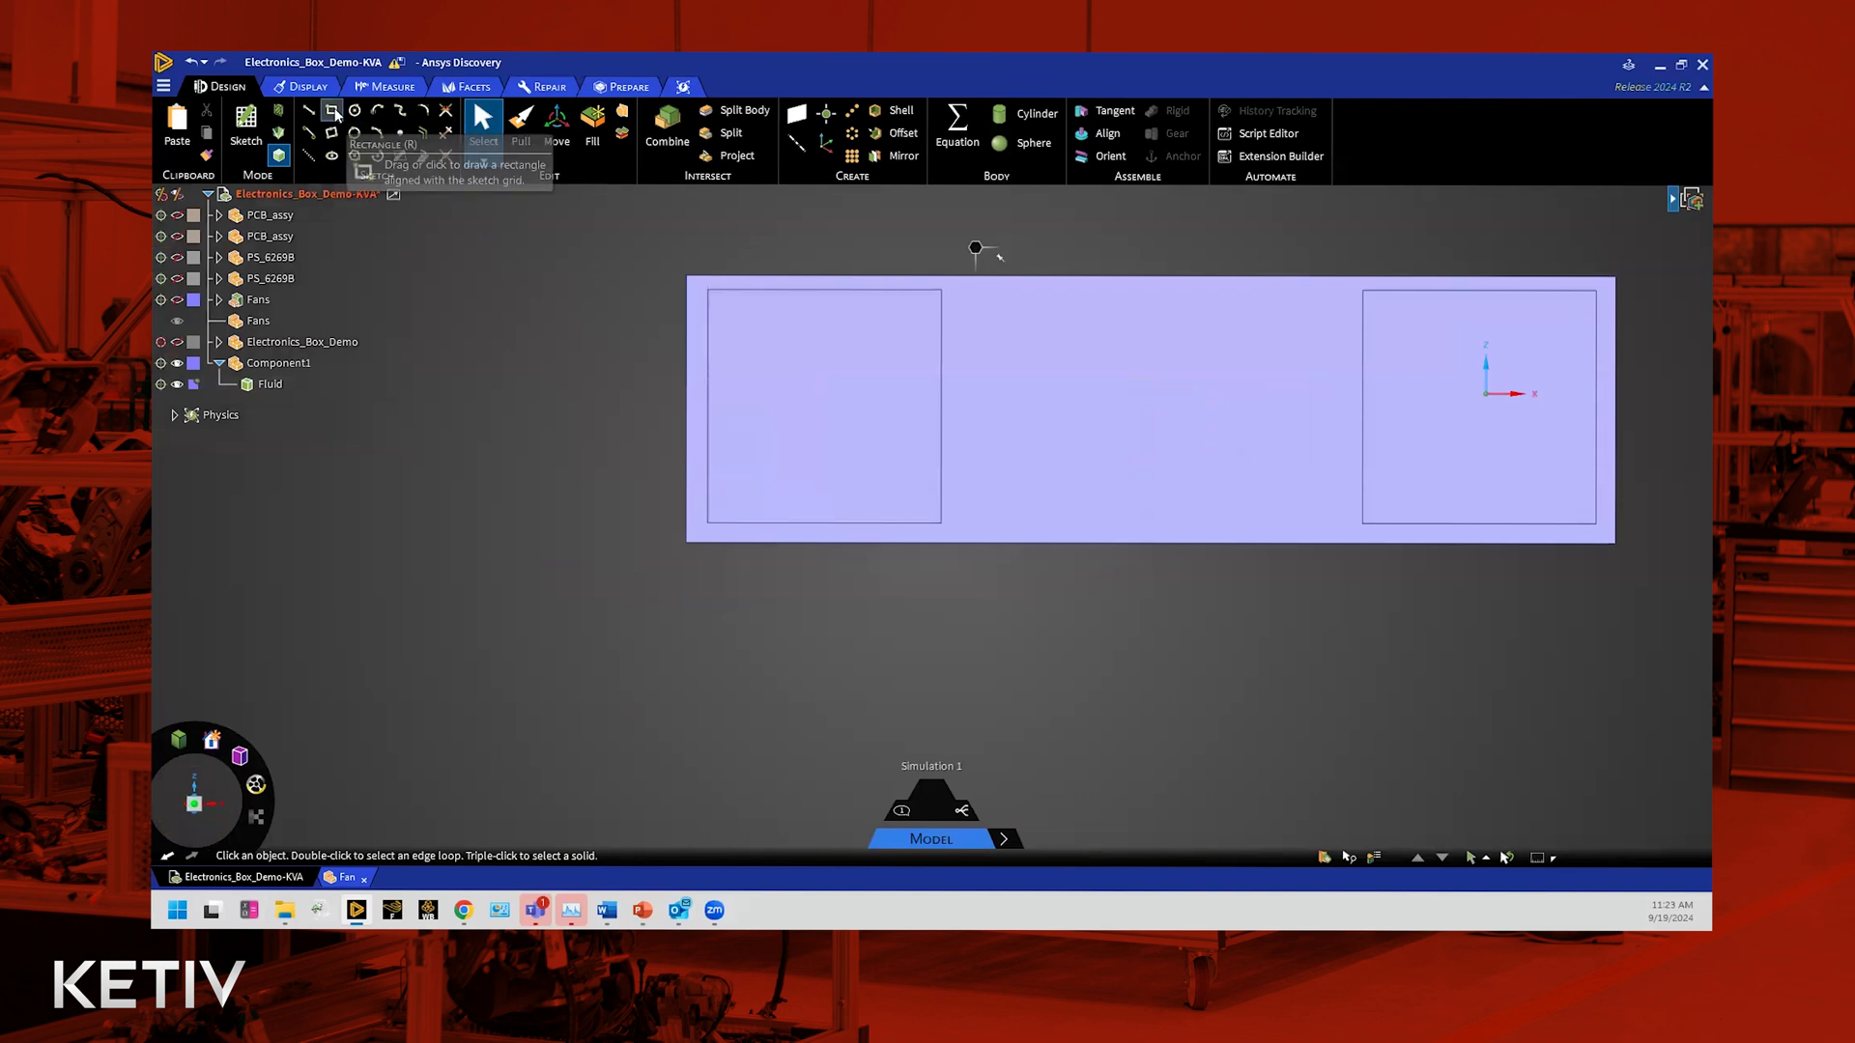
click(245, 122)
click(1045, 423)
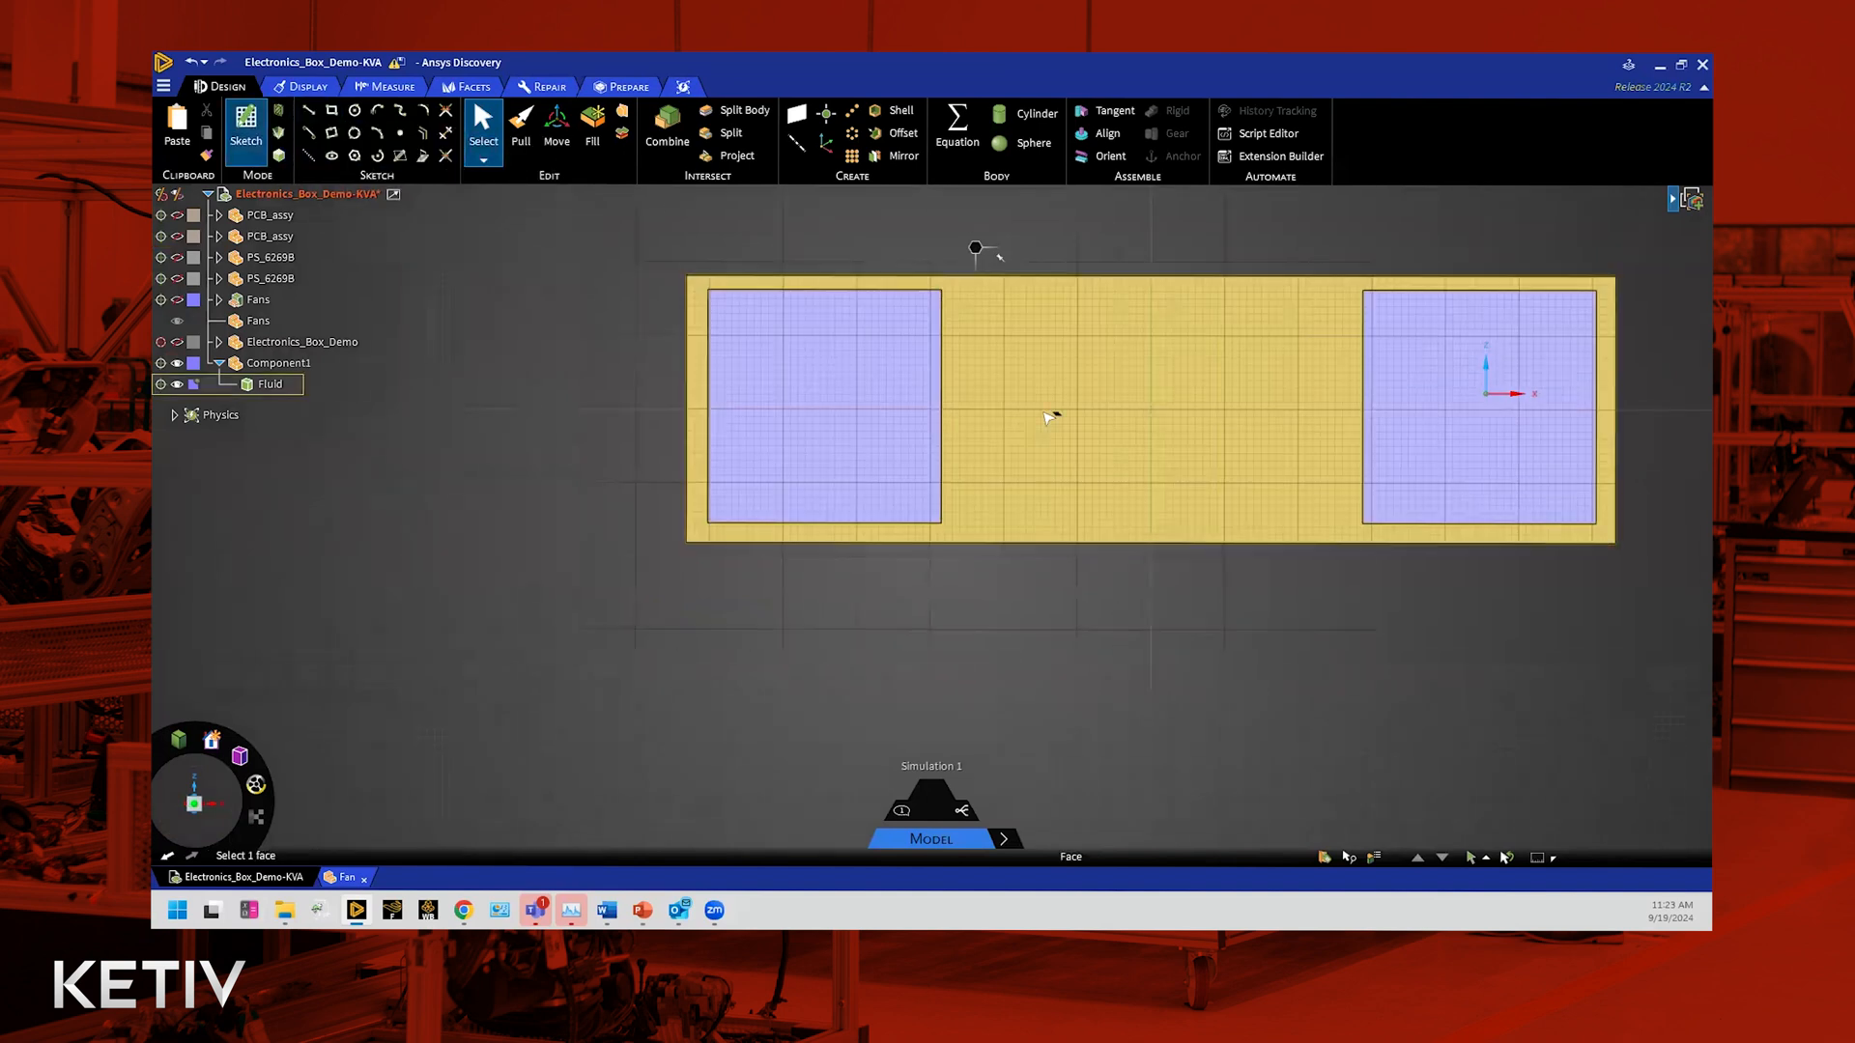
click(331, 112)
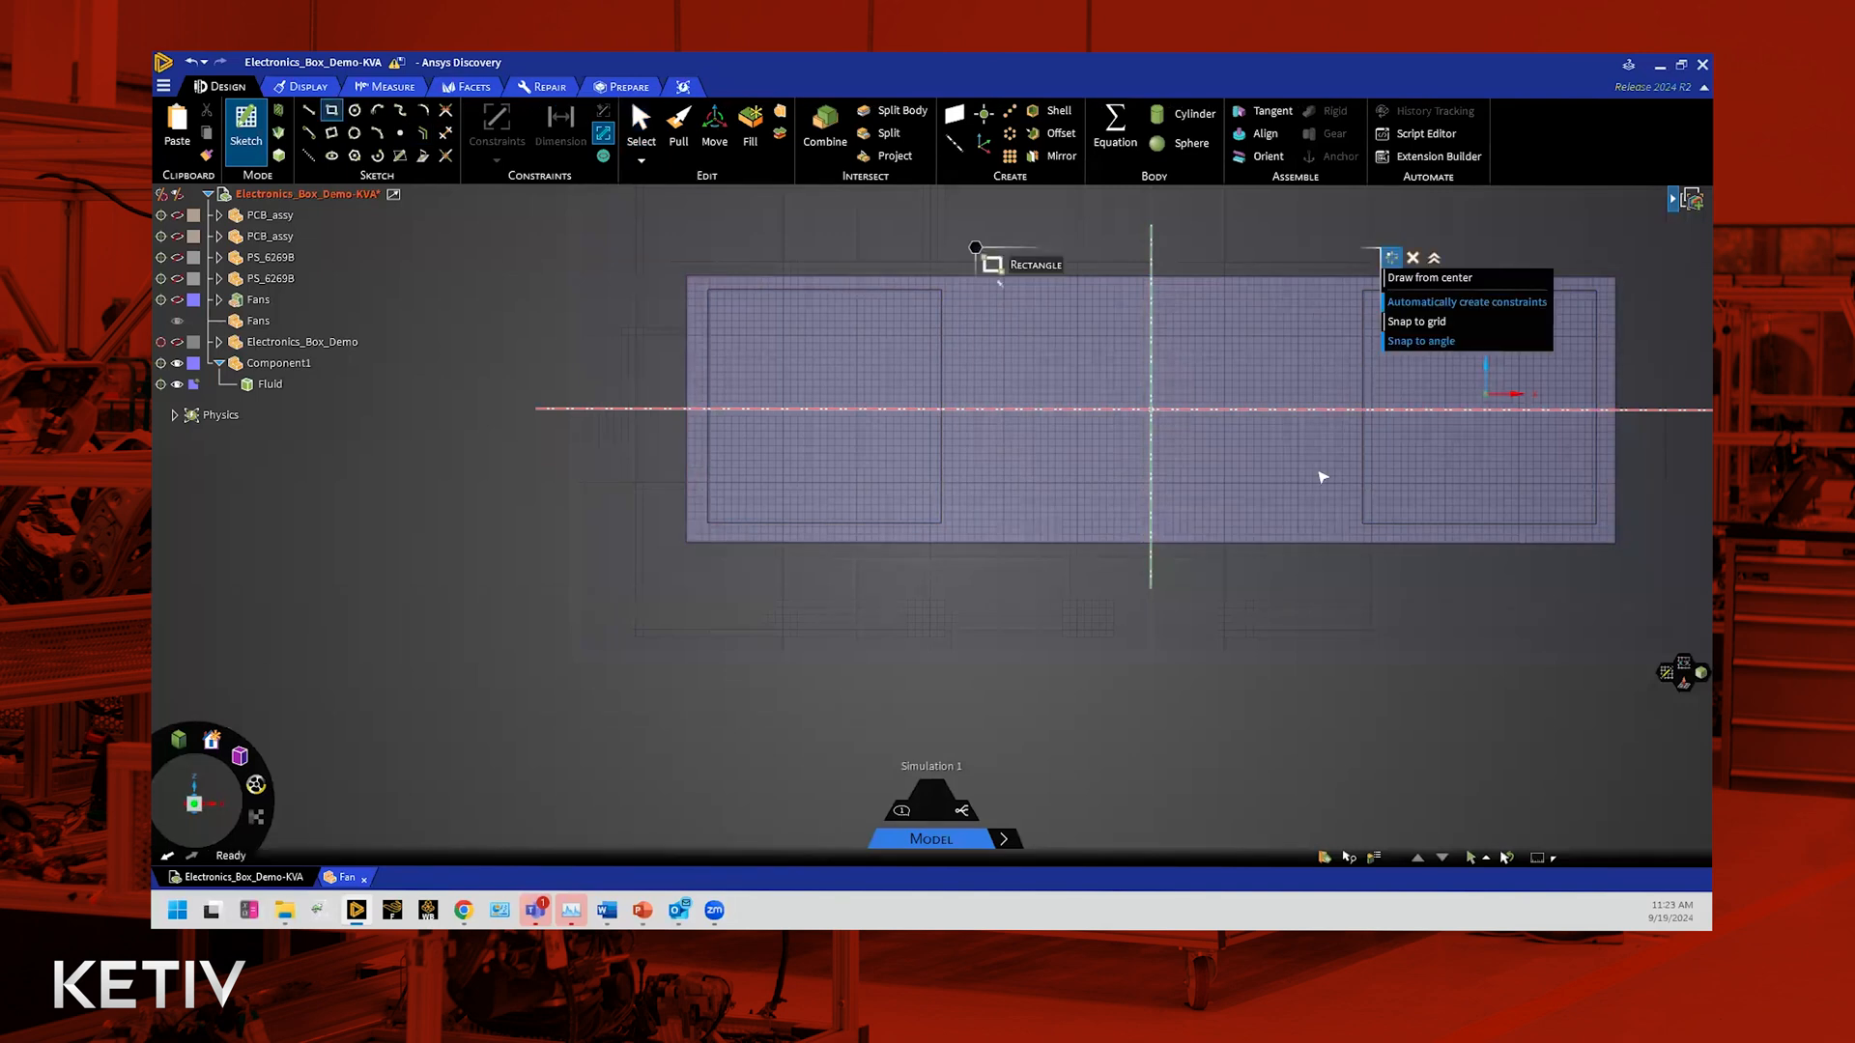
click(1006, 477)
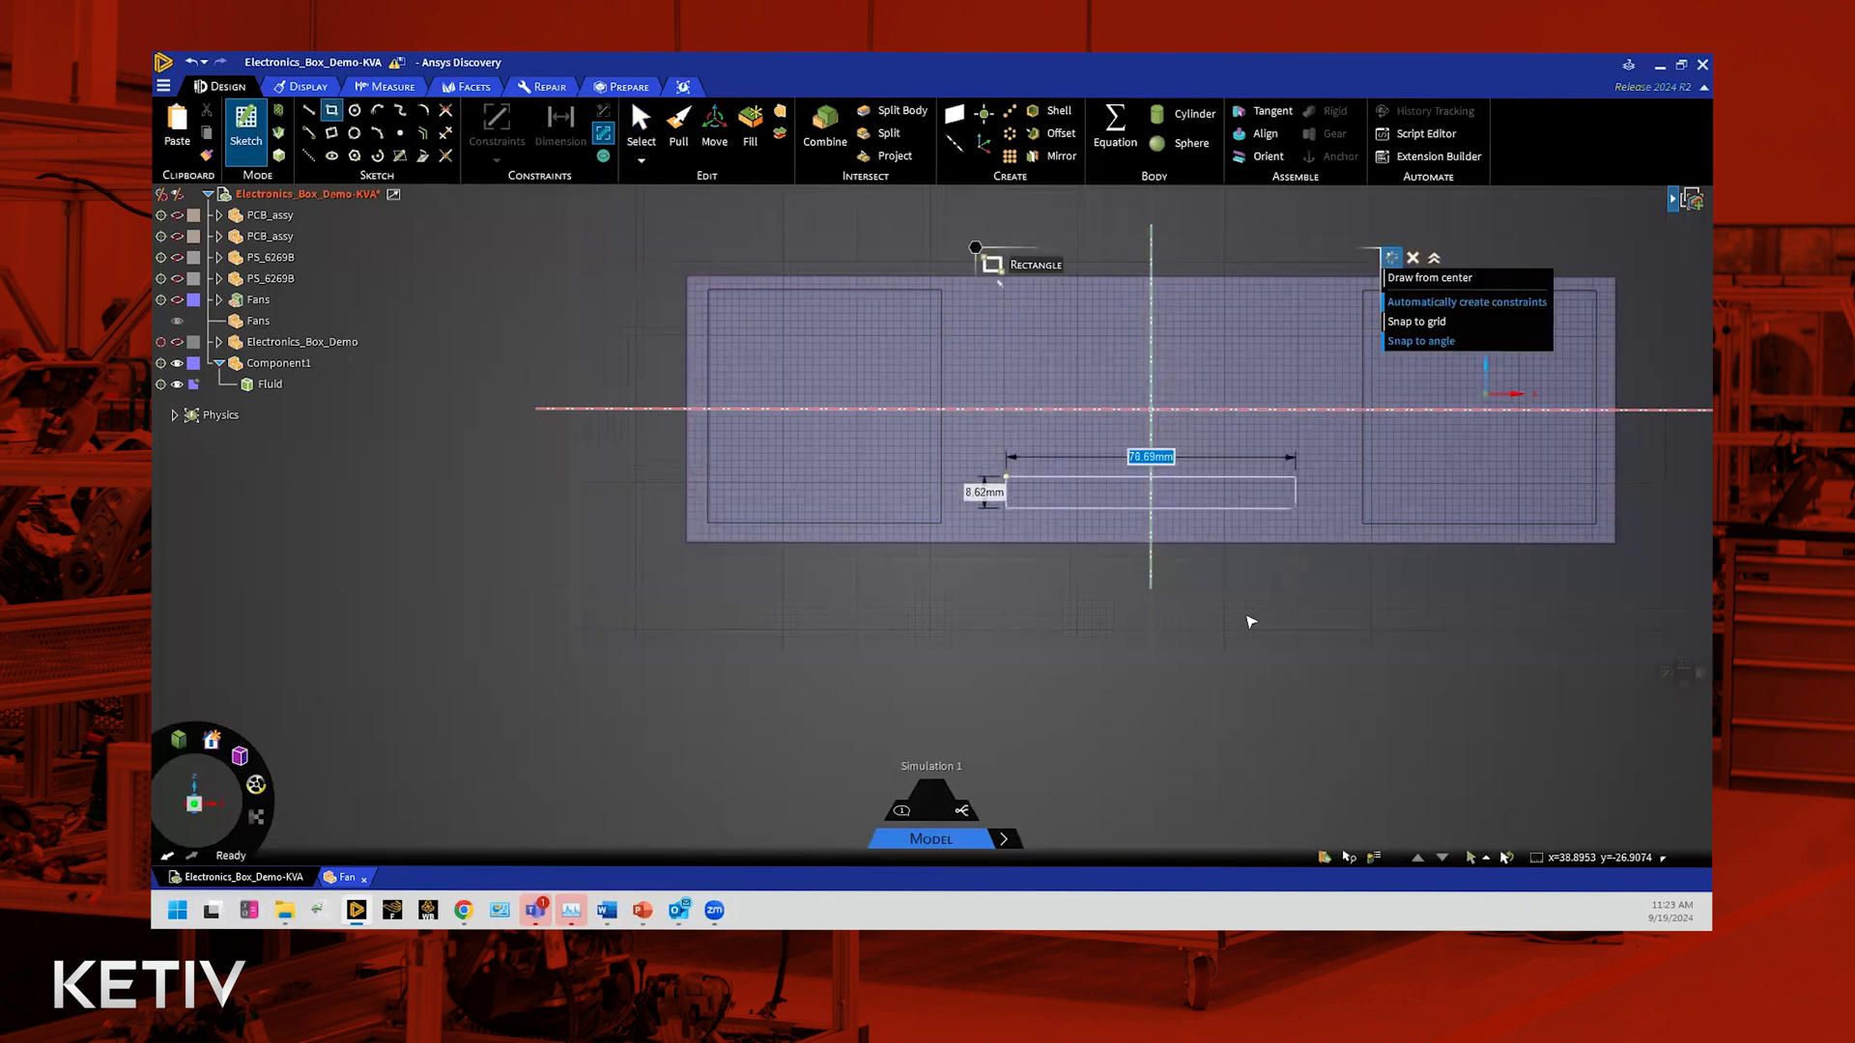
key(Return)
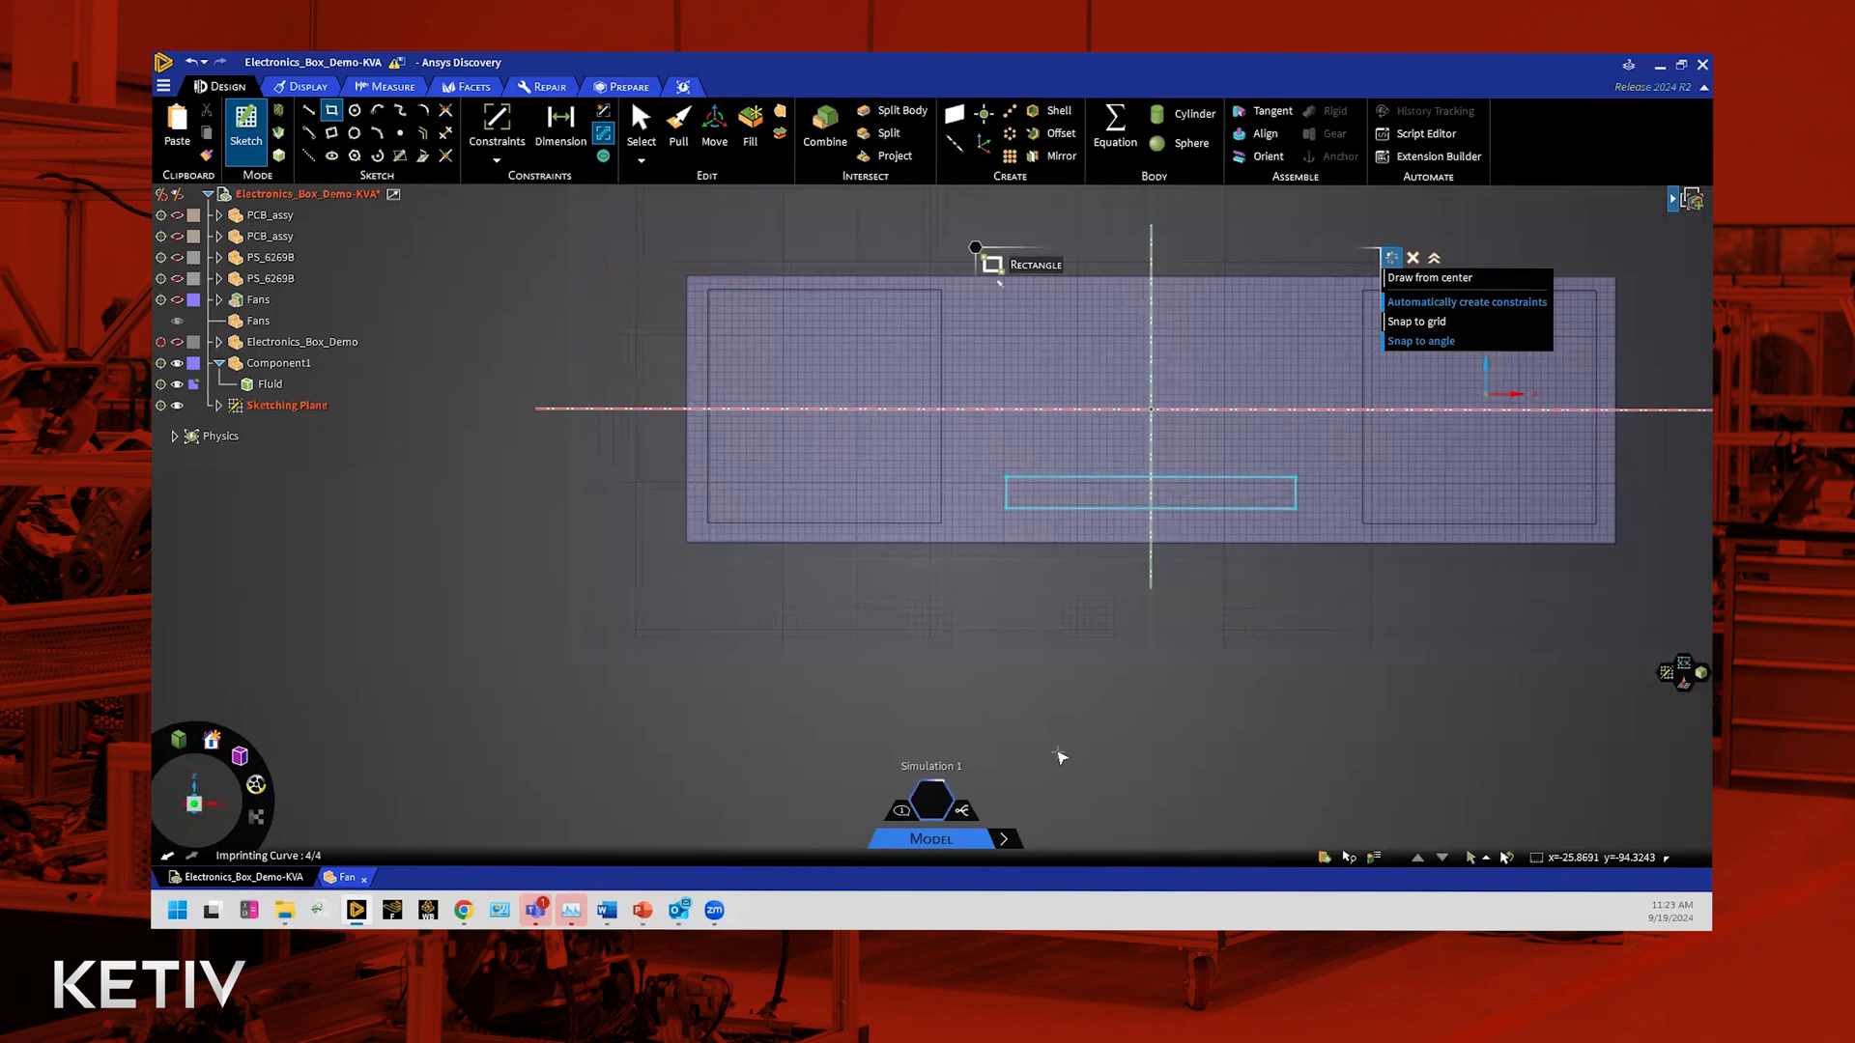
key(d)
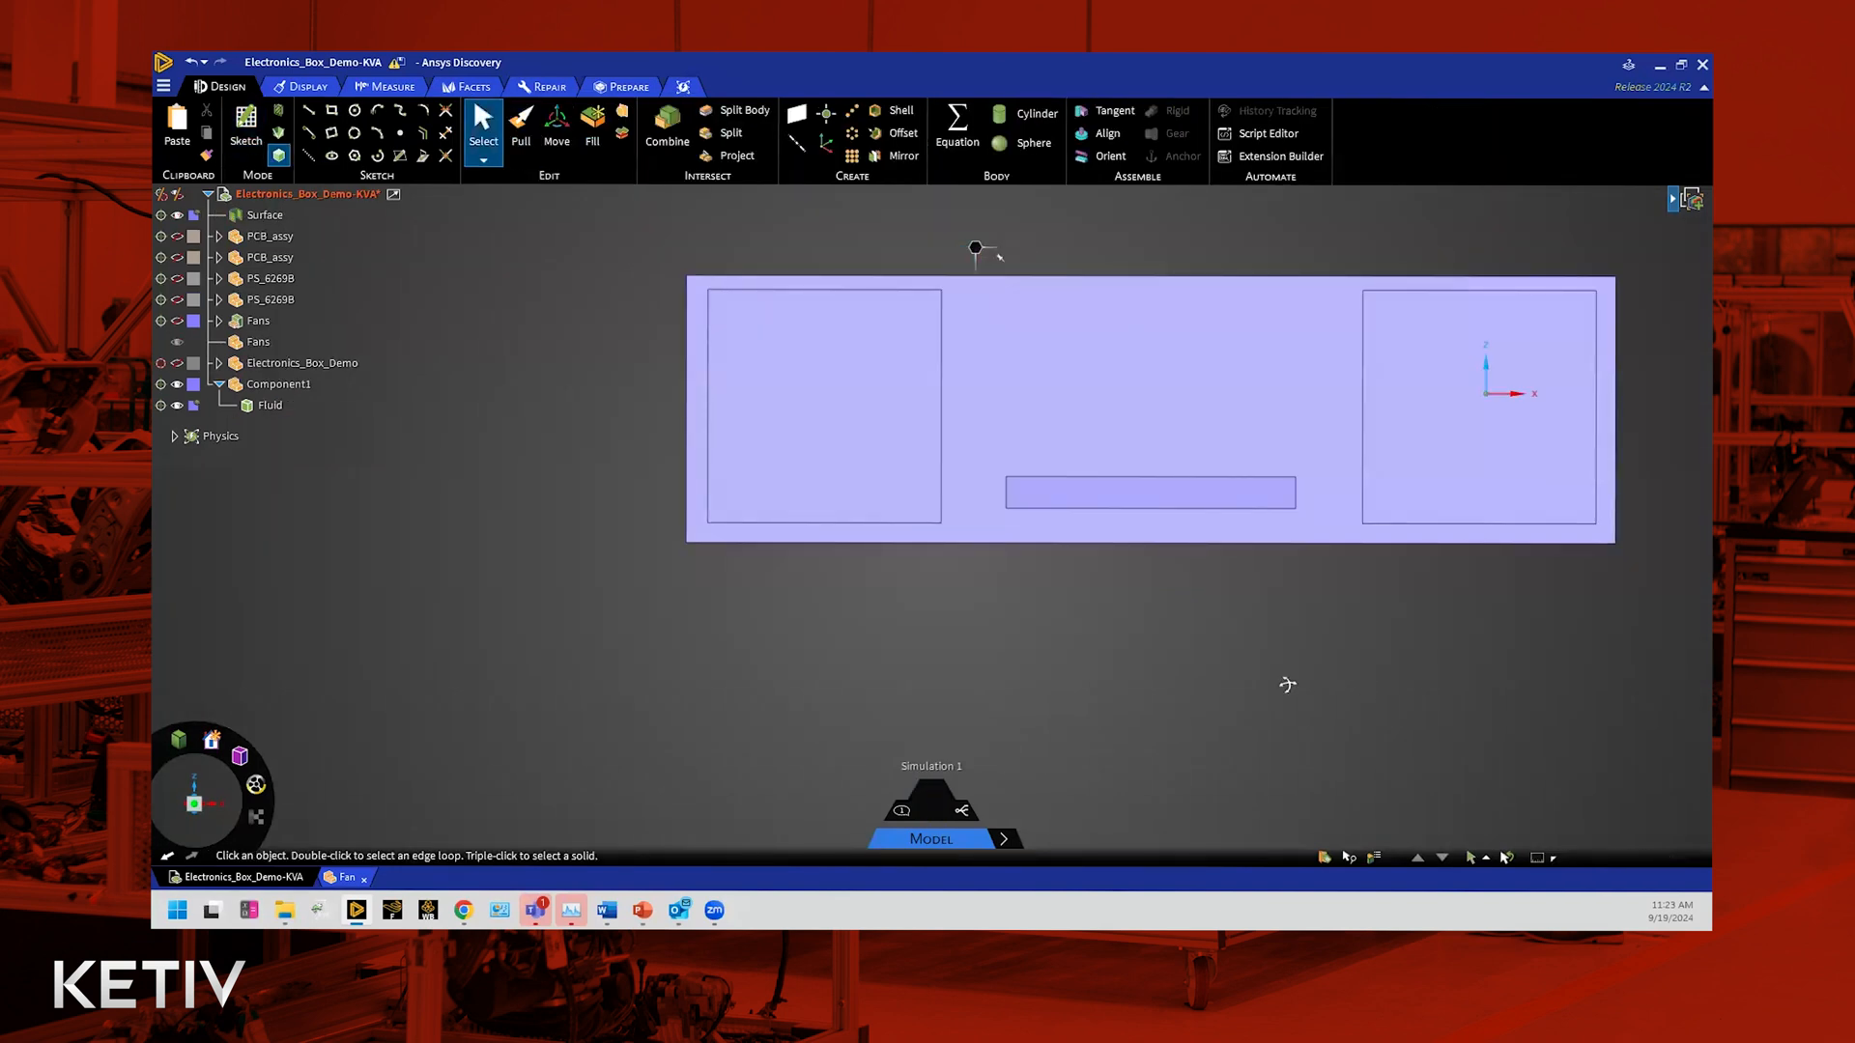
Step: Project the rectangular surface's outline onto the rear face of the Fluid body and hide the surface
click(265, 215)
click(563, 473)
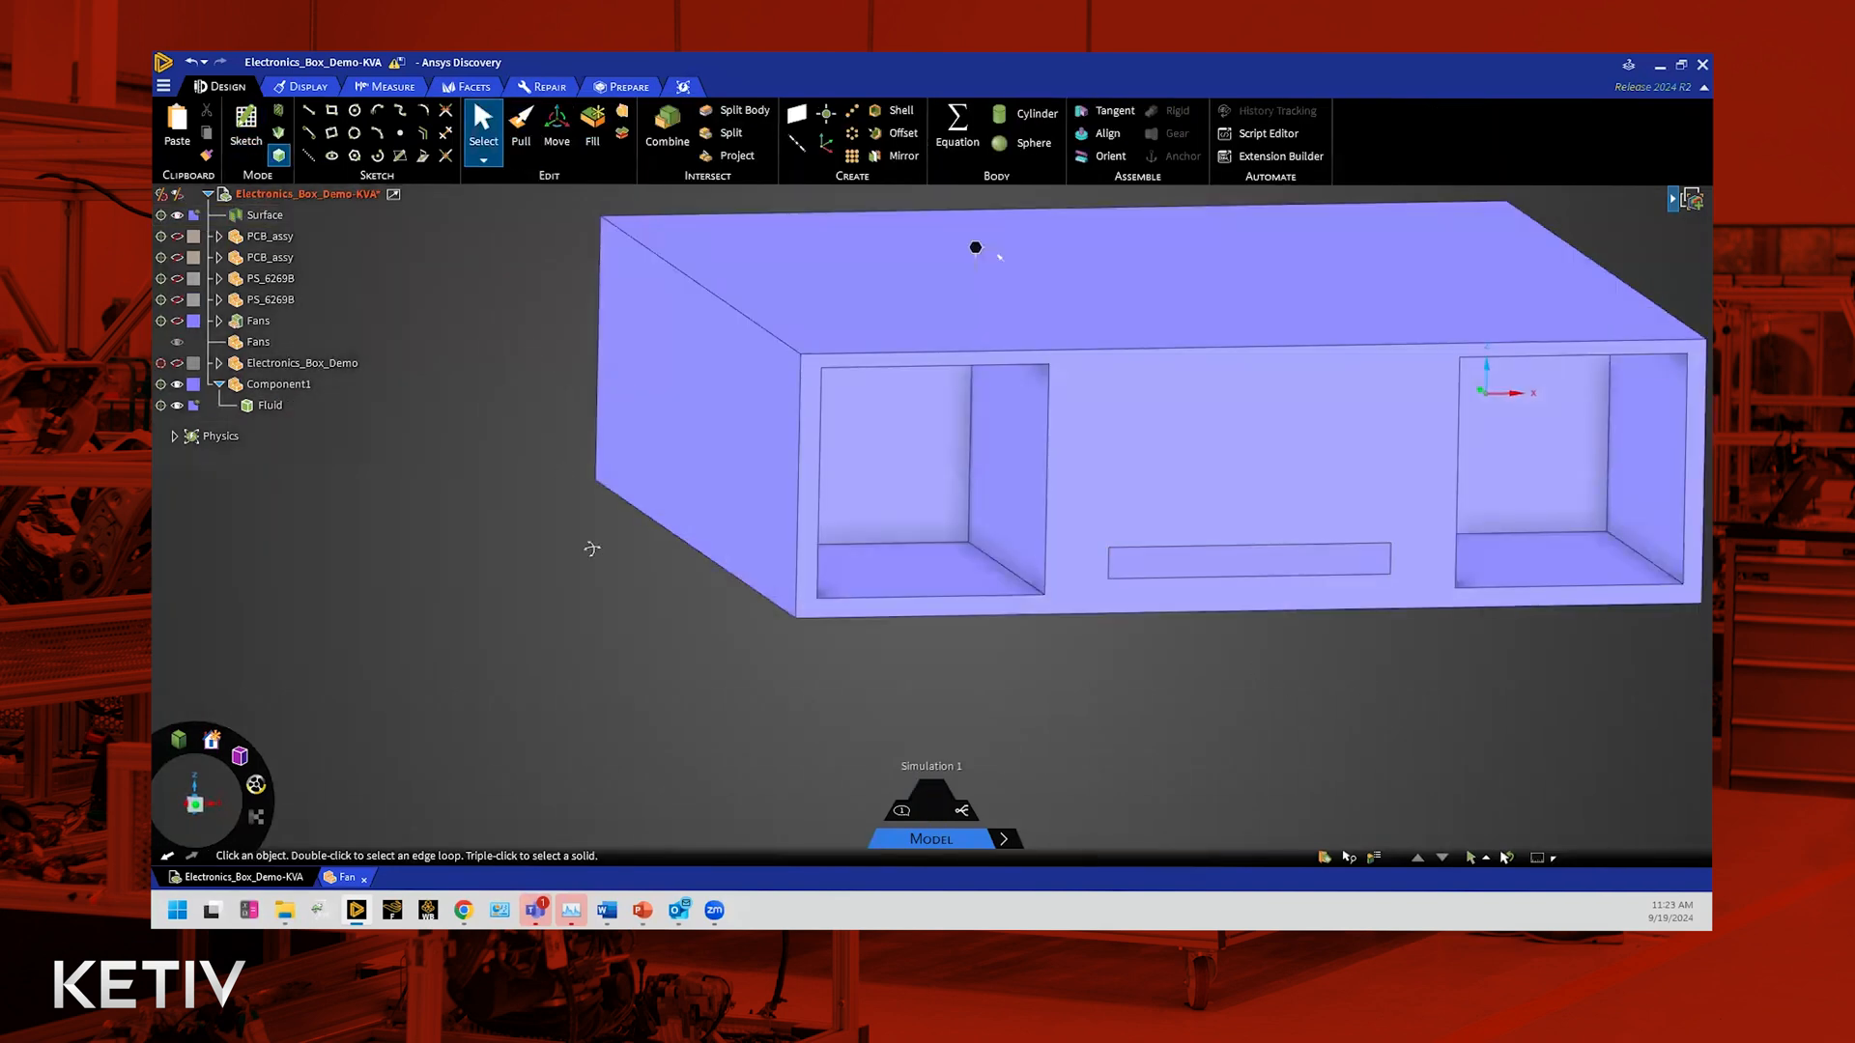
middle_drag(592, 548, 648, 475)
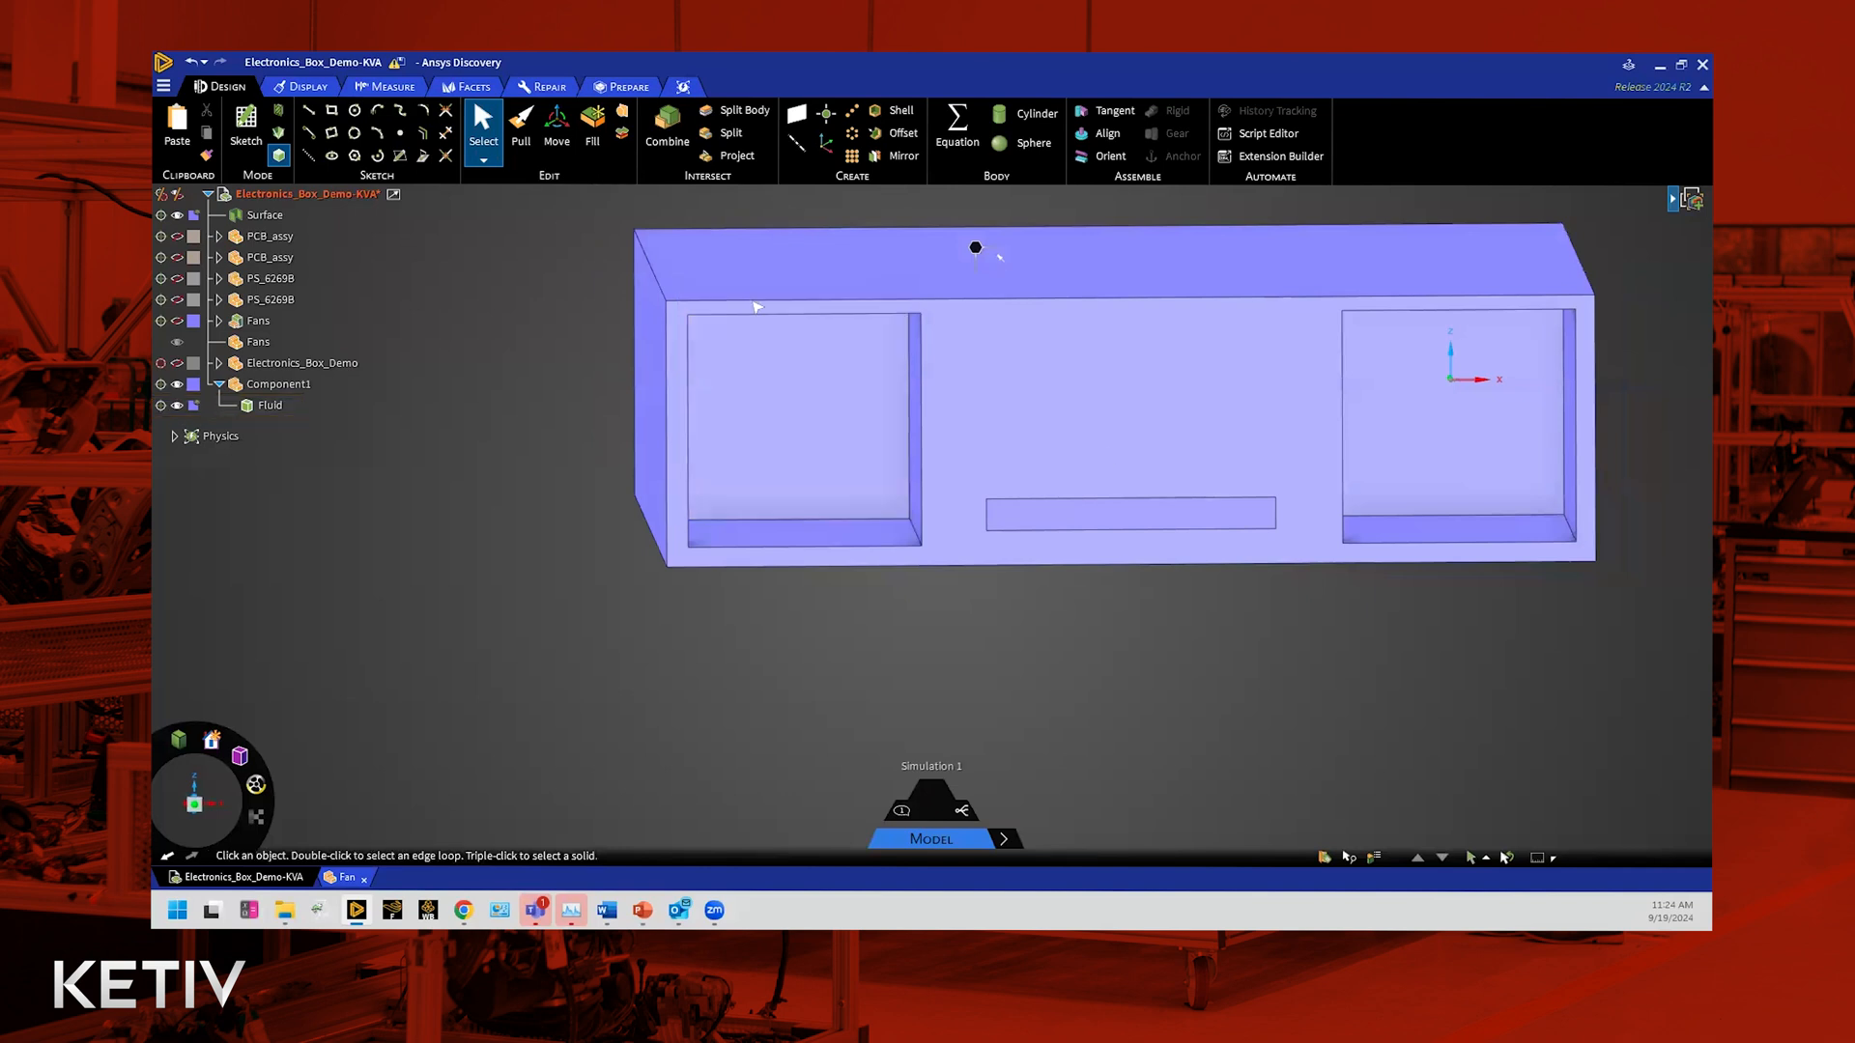
click(1171, 520)
click(737, 157)
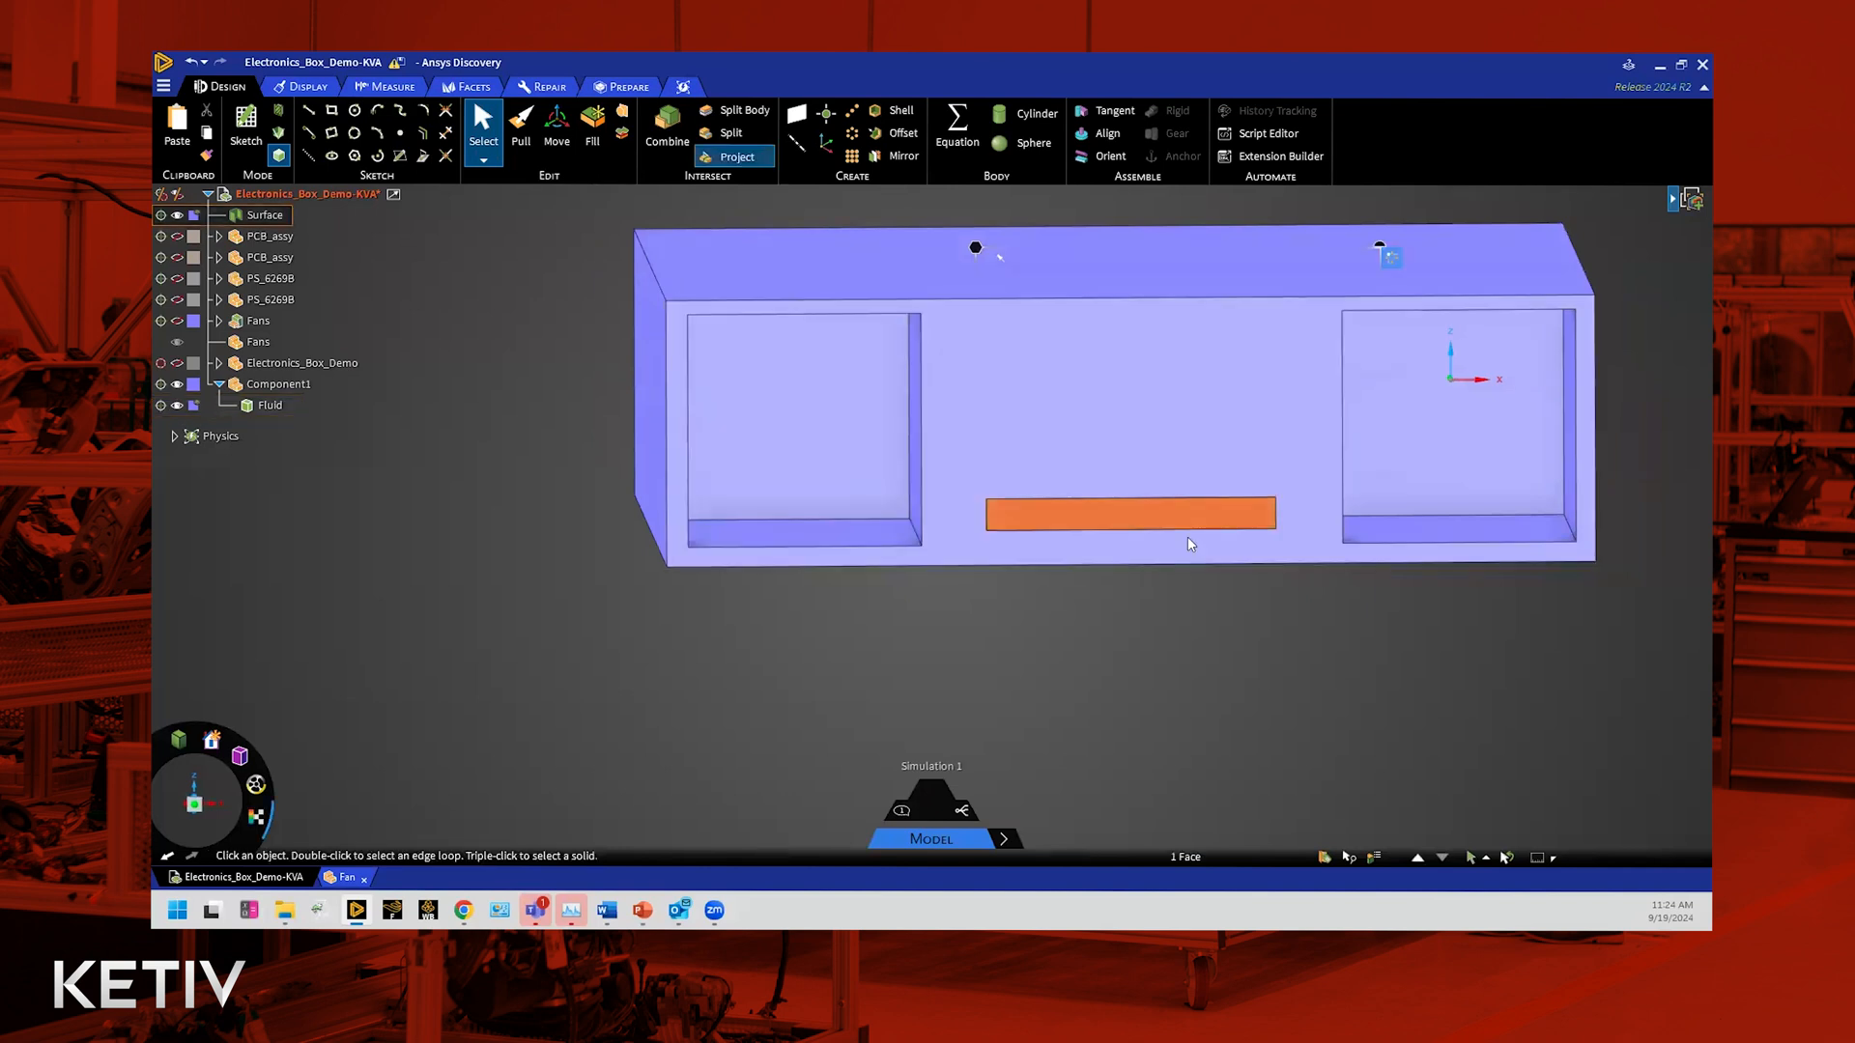
click(953, 344)
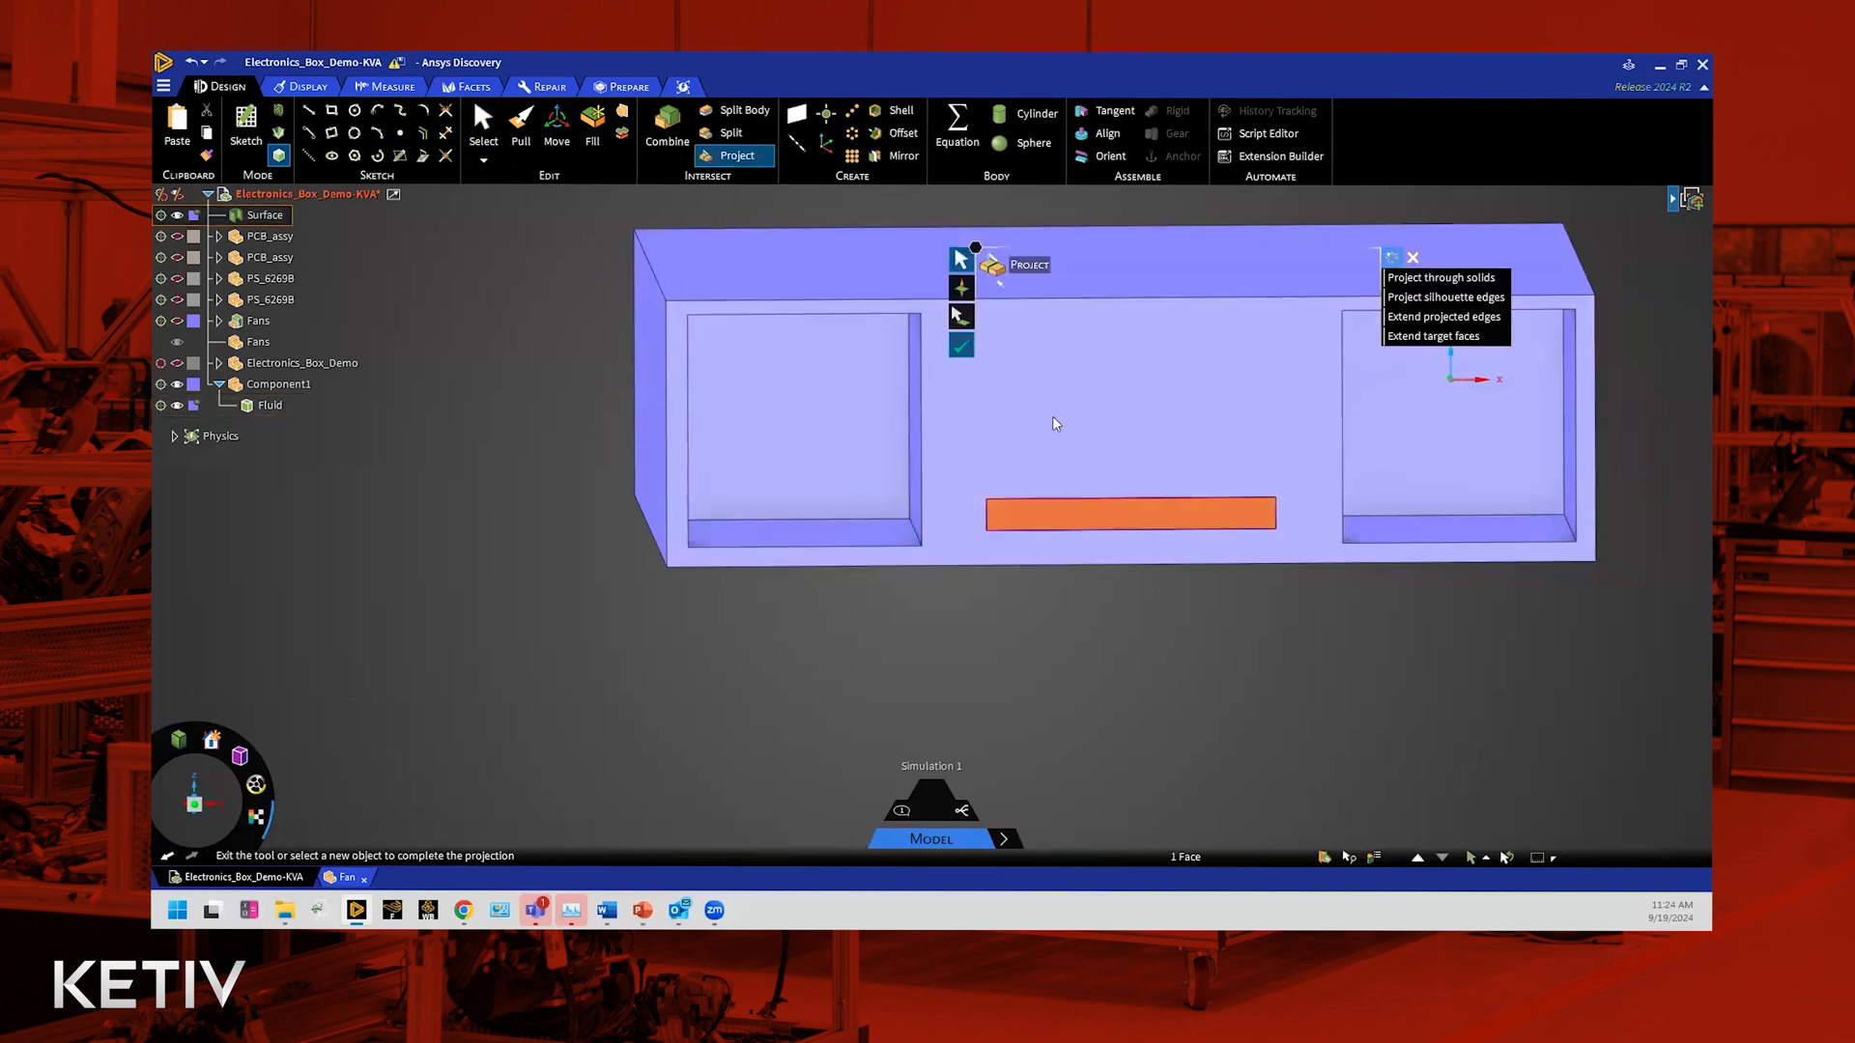
key(Escape)
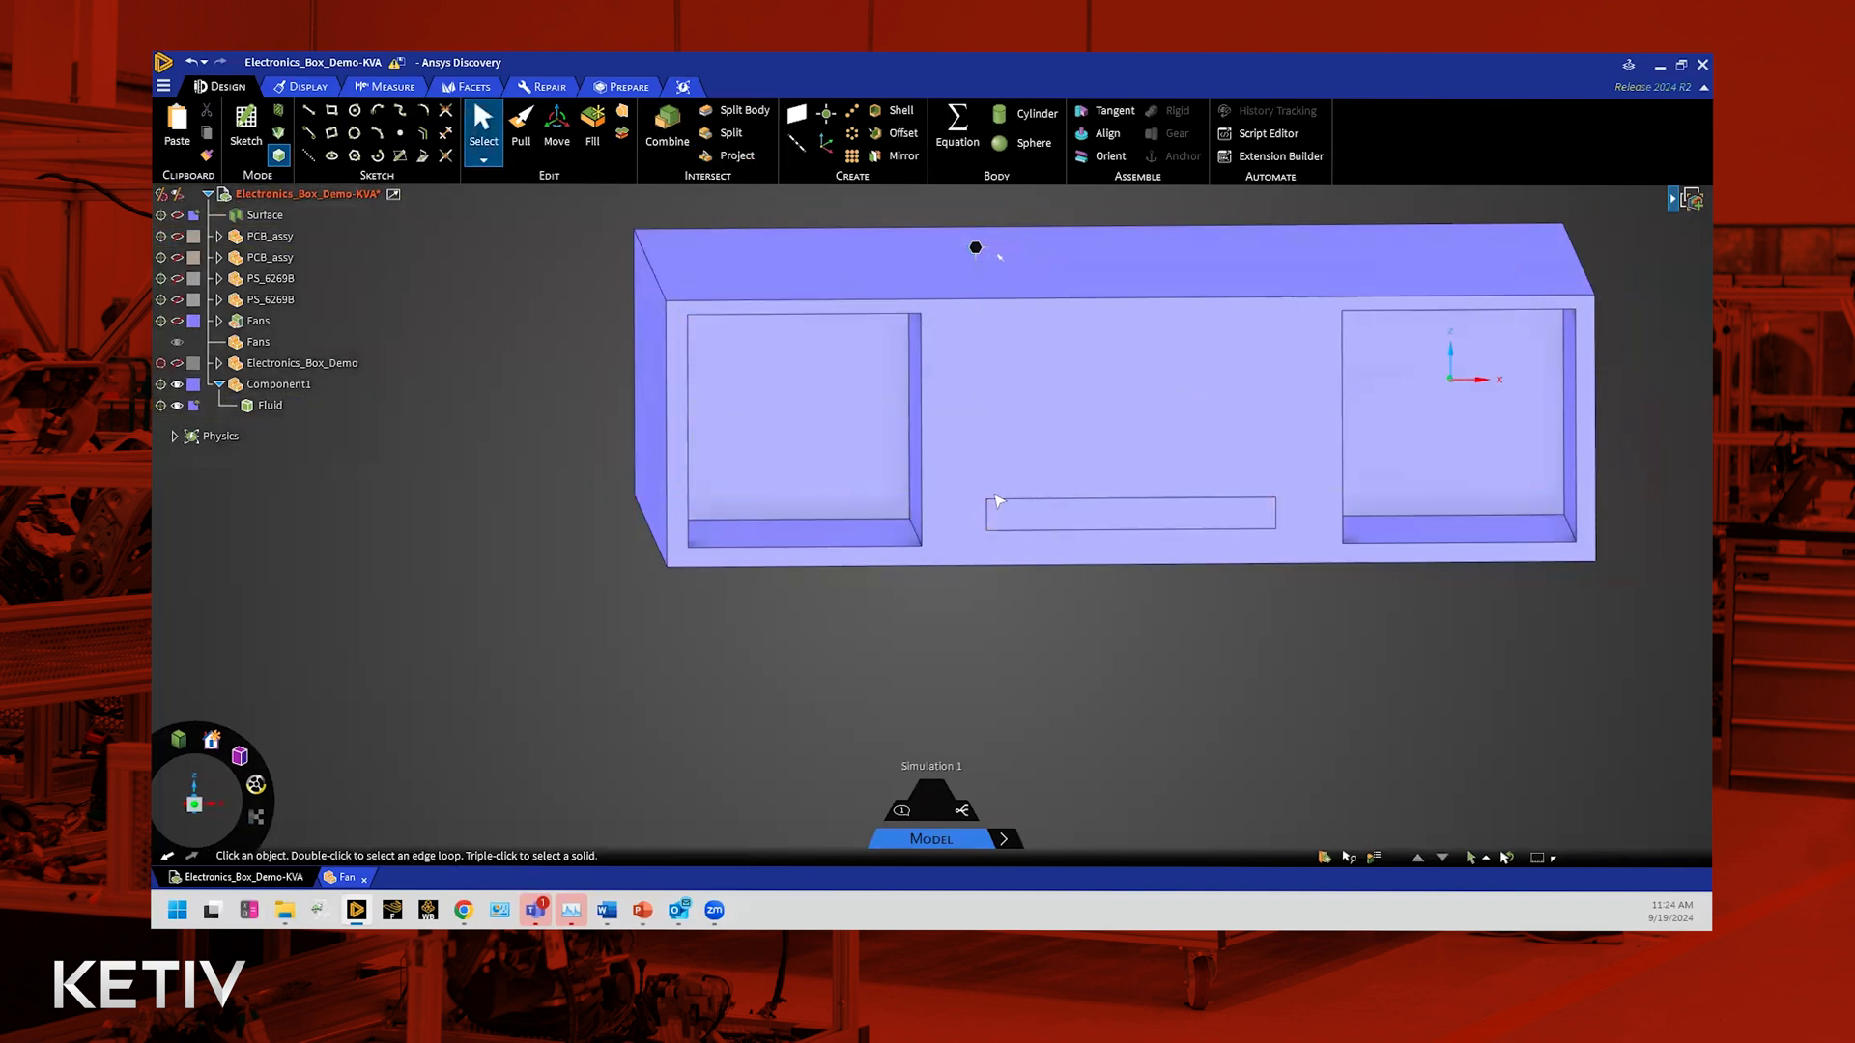
click(1265, 530)
click(1292, 704)
mouse_move(1292, 704)
middle_down()
mouse_move(1316, 712)
mouse_move(1291, 721)
middle_up()
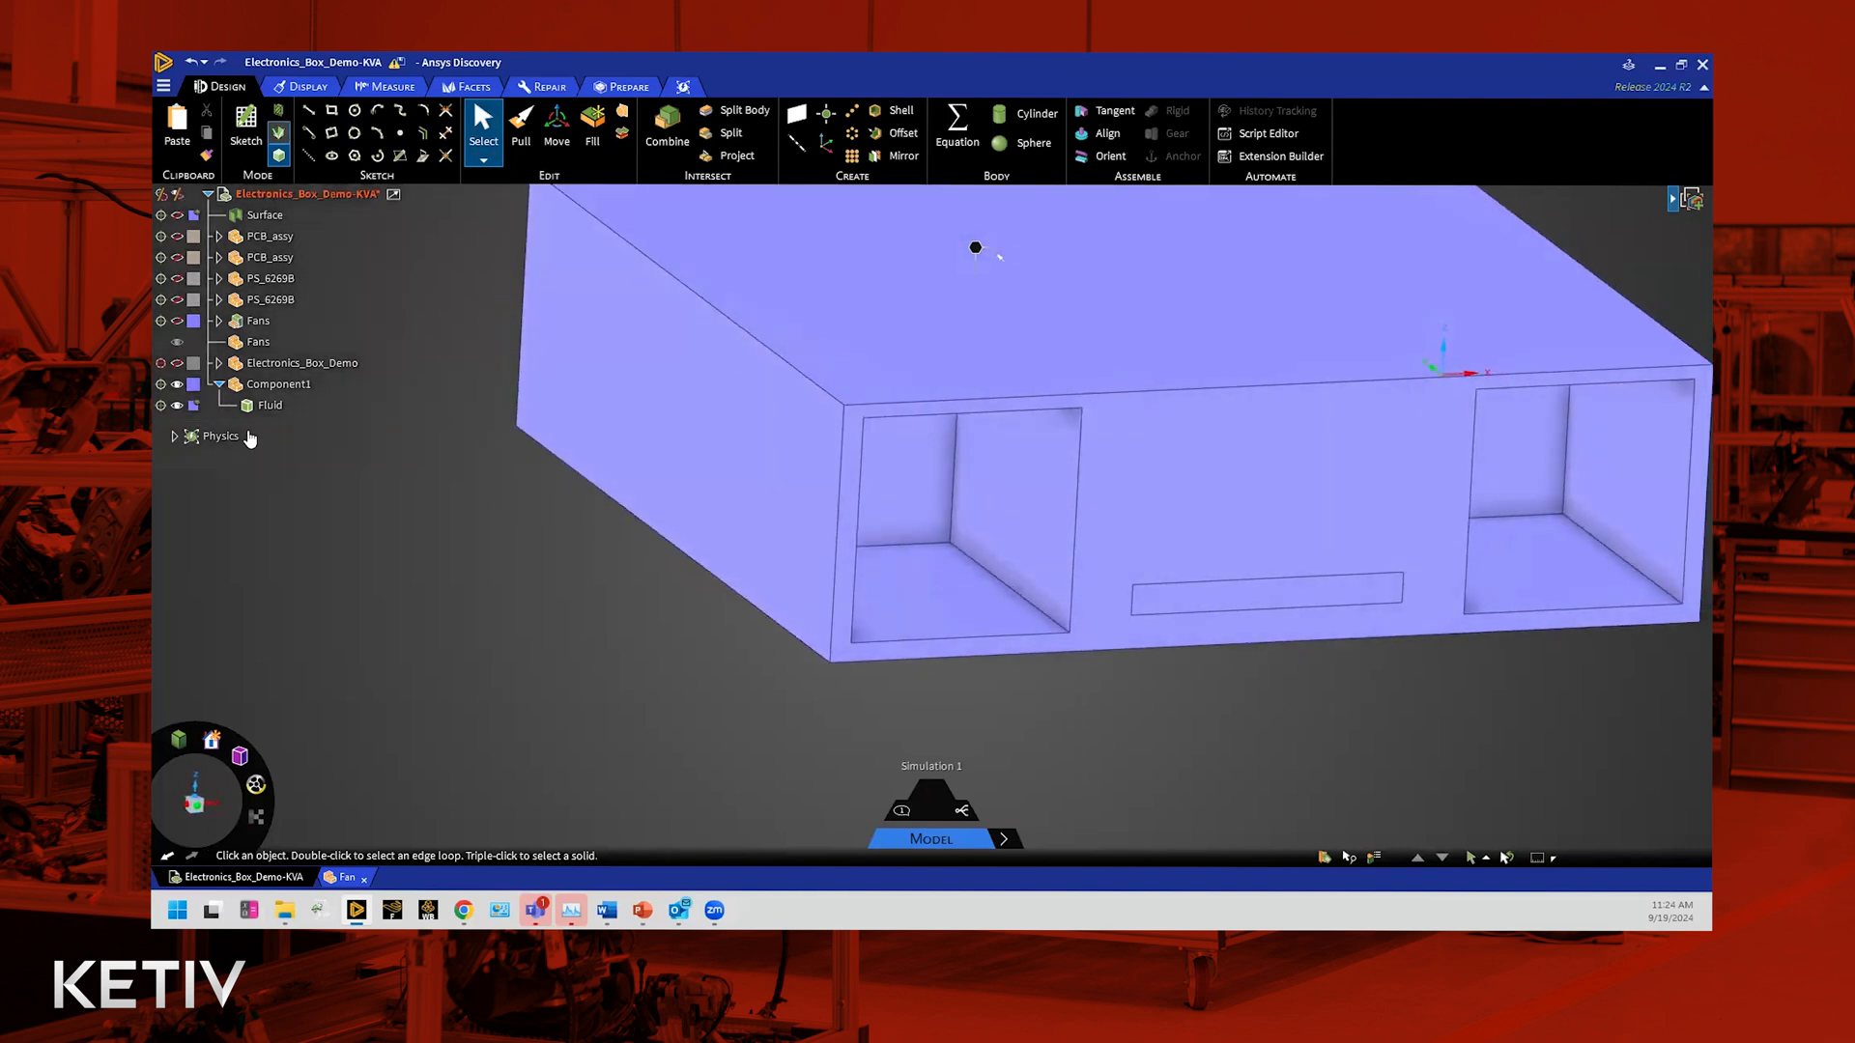
Step: Suppress the Surface, both PS_6269B components and the Fans component for physics, and make the Fluid body transparent
click(161, 222)
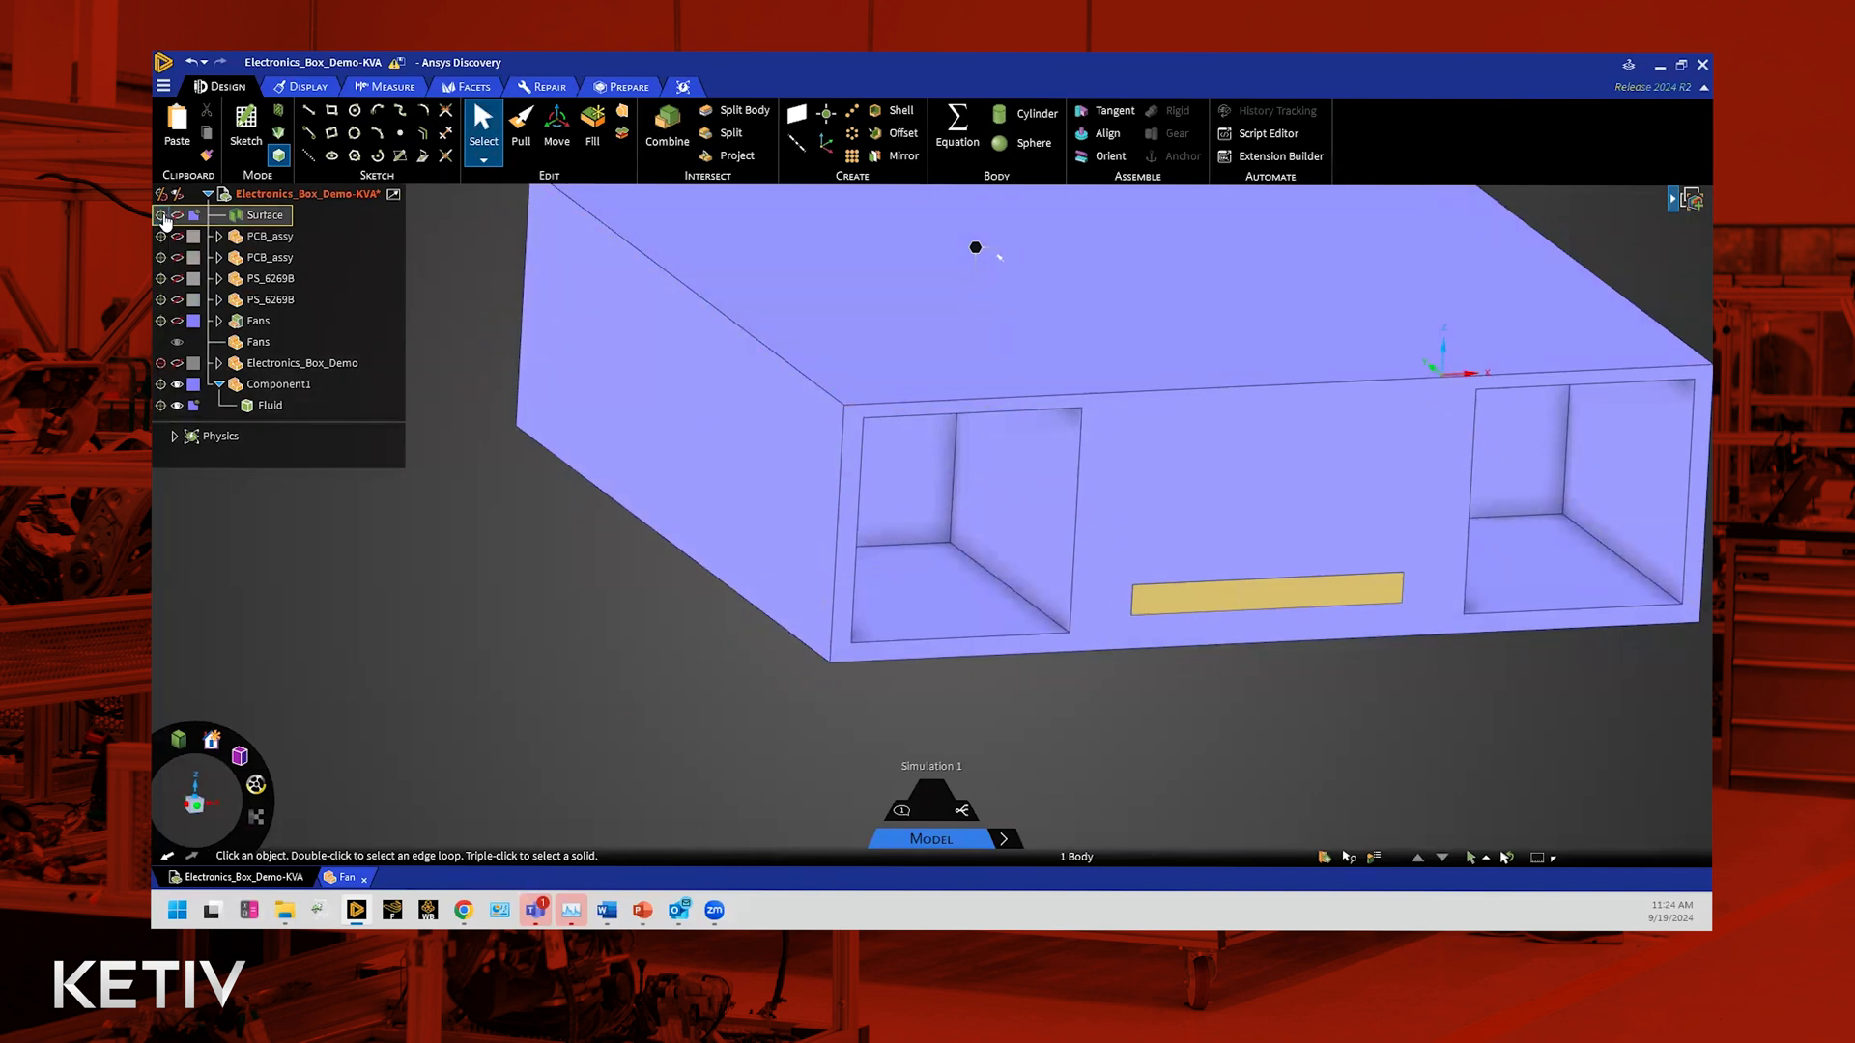
click(160, 215)
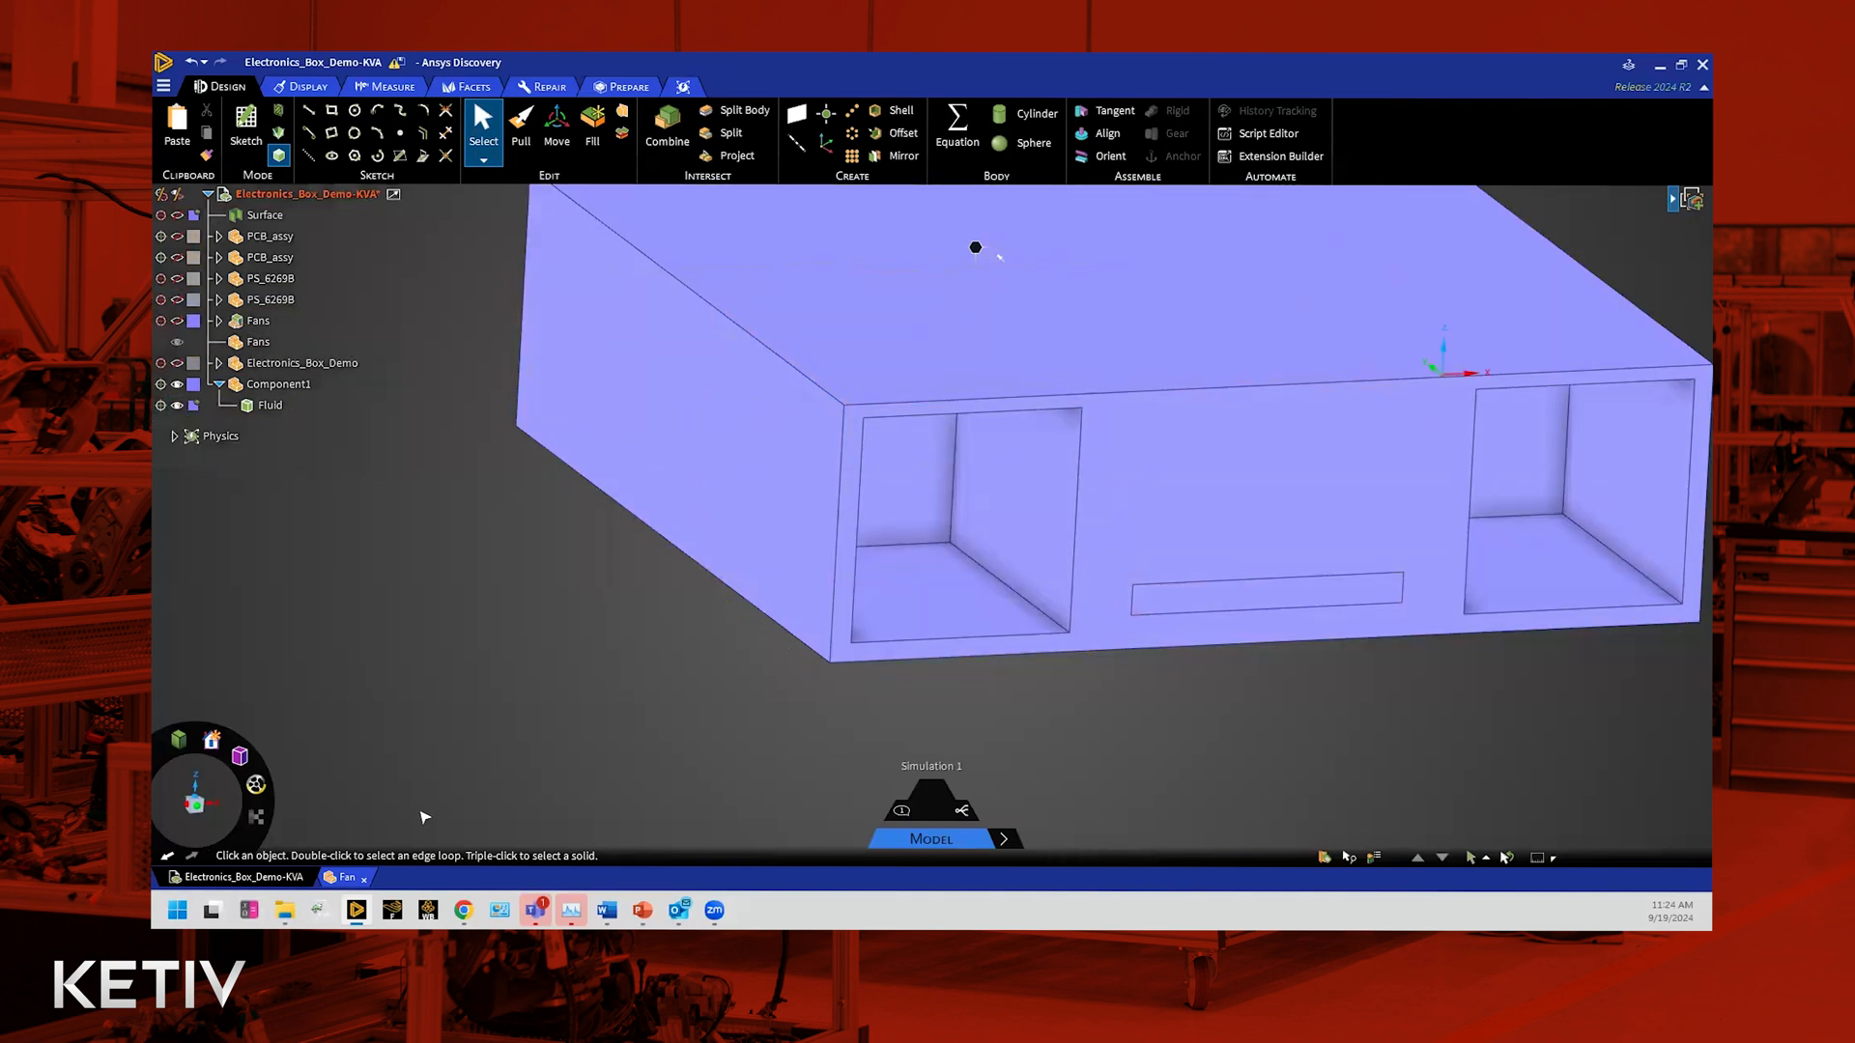
click(270, 407)
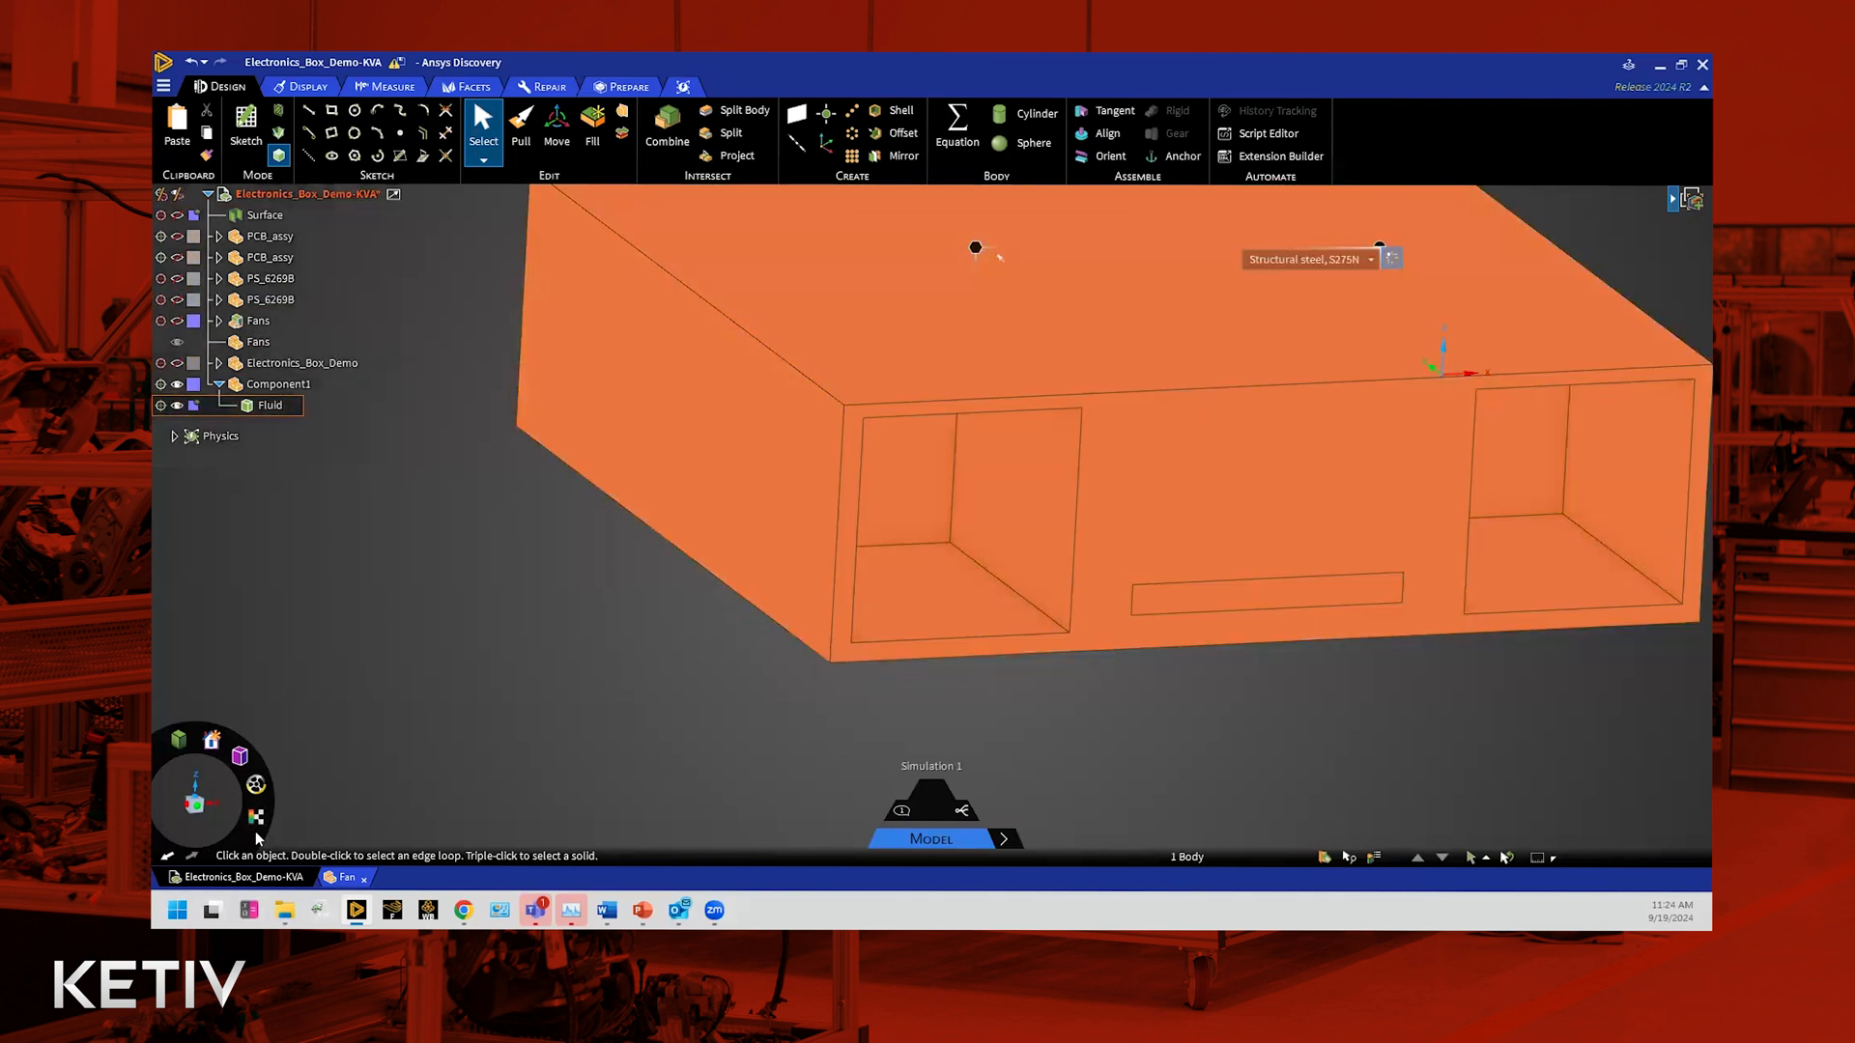
click(612, 721)
Step: Show both PCB_assy components and examine the boards inside the air volume from above
scroll(603, 666, down, 4)
middle_drag(601, 663, 610, 756)
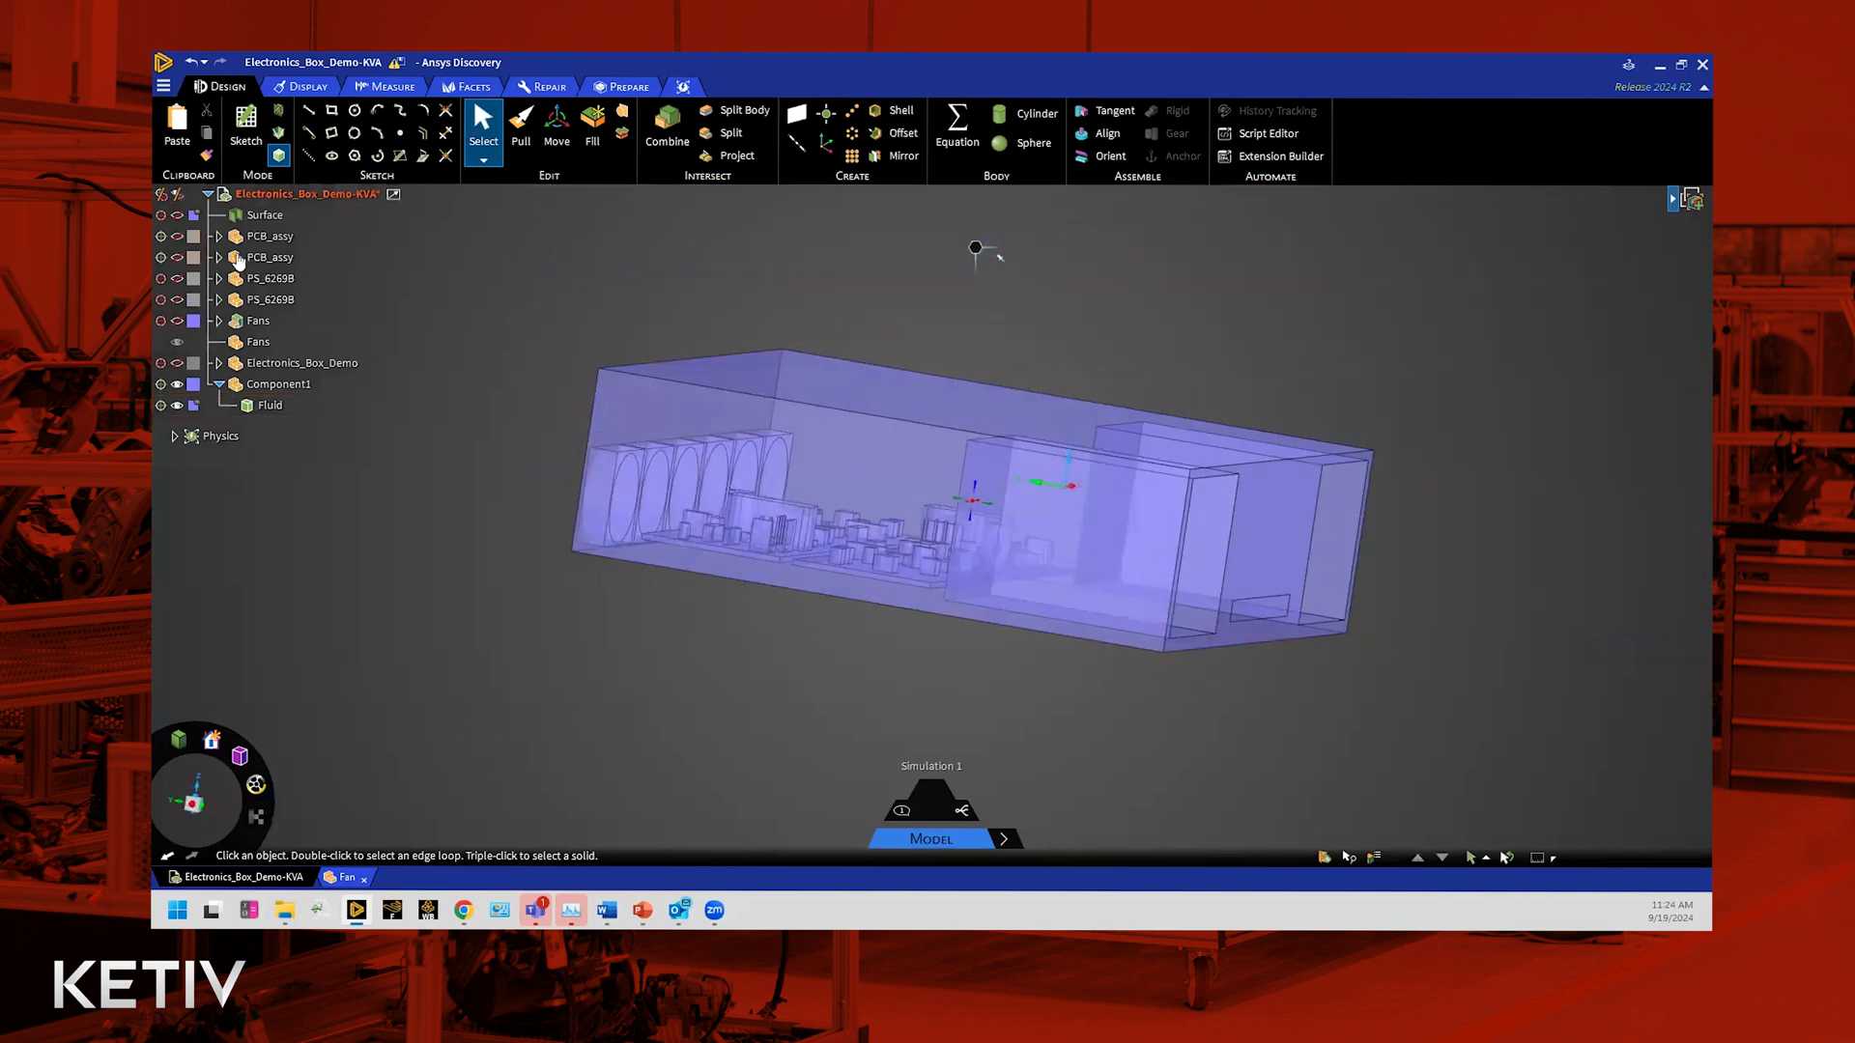
click(177, 236)
click(177, 257)
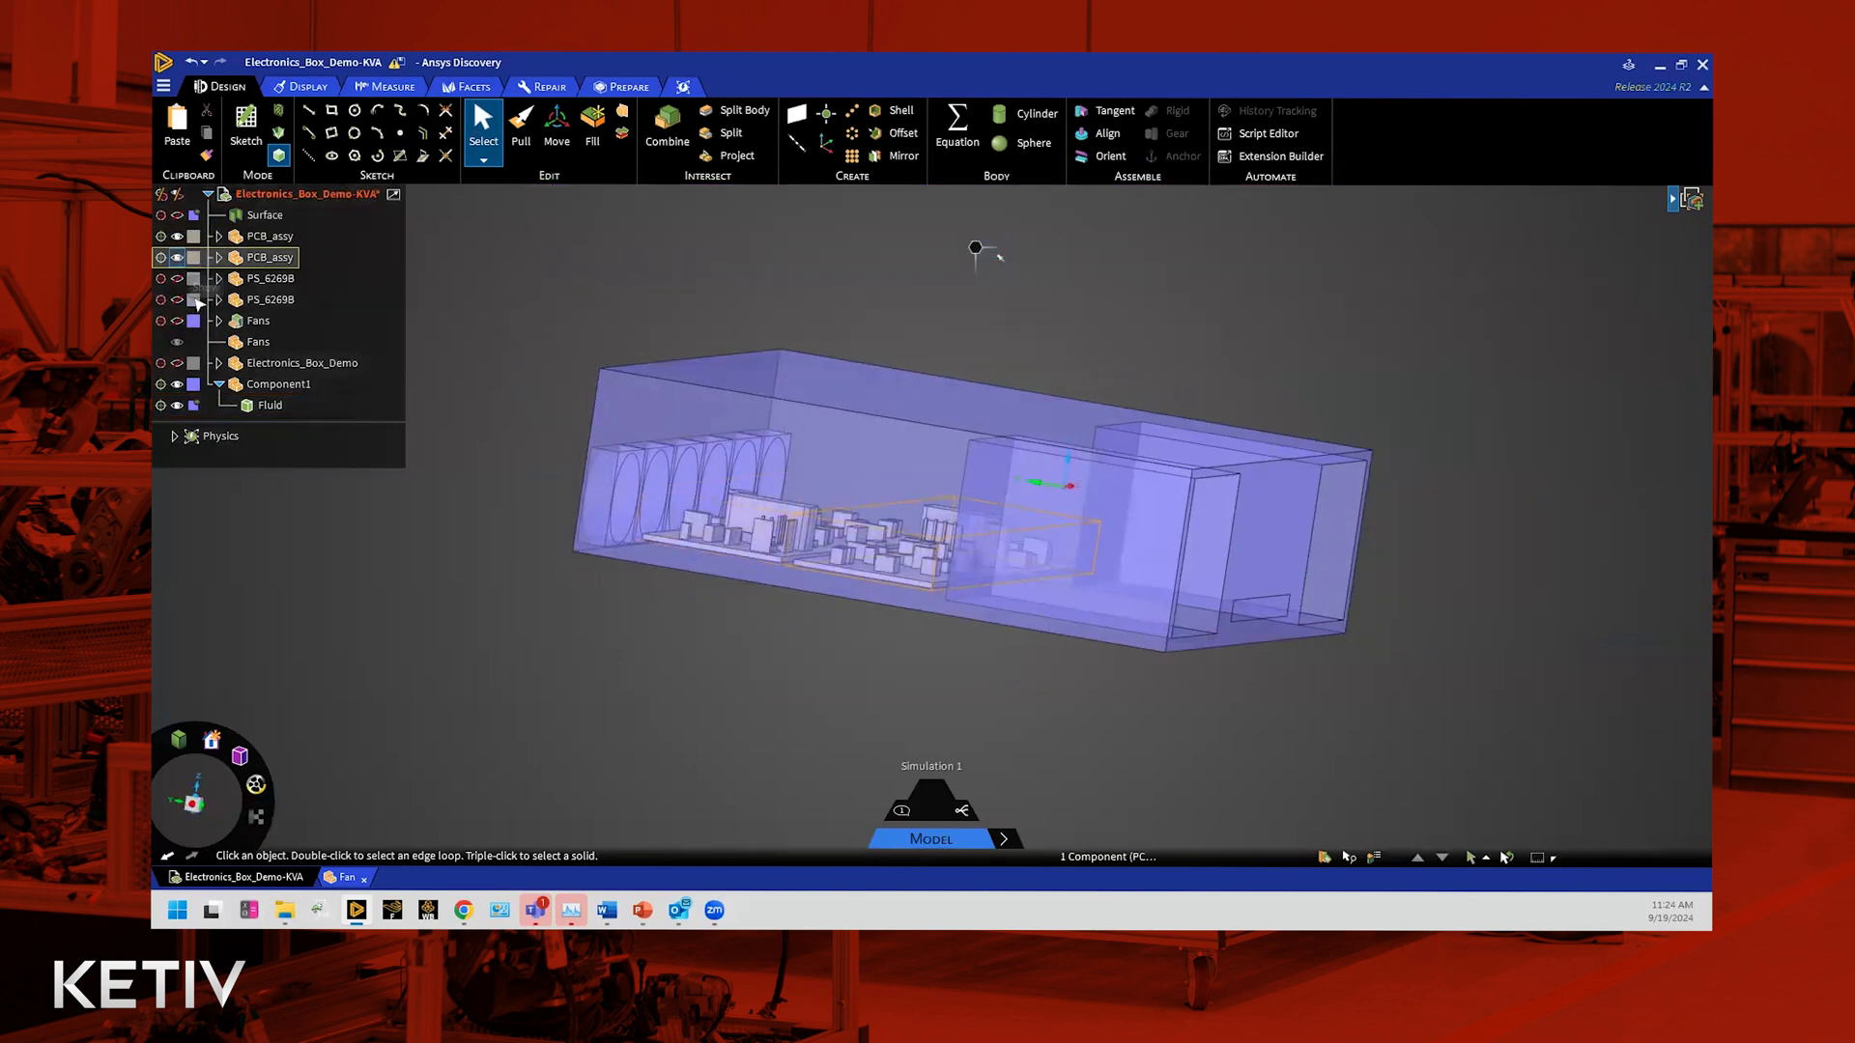
scroll(583, 646, up, 2)
middle_drag(583, 645, 542, 675)
scroll(584, 588, up, 1)
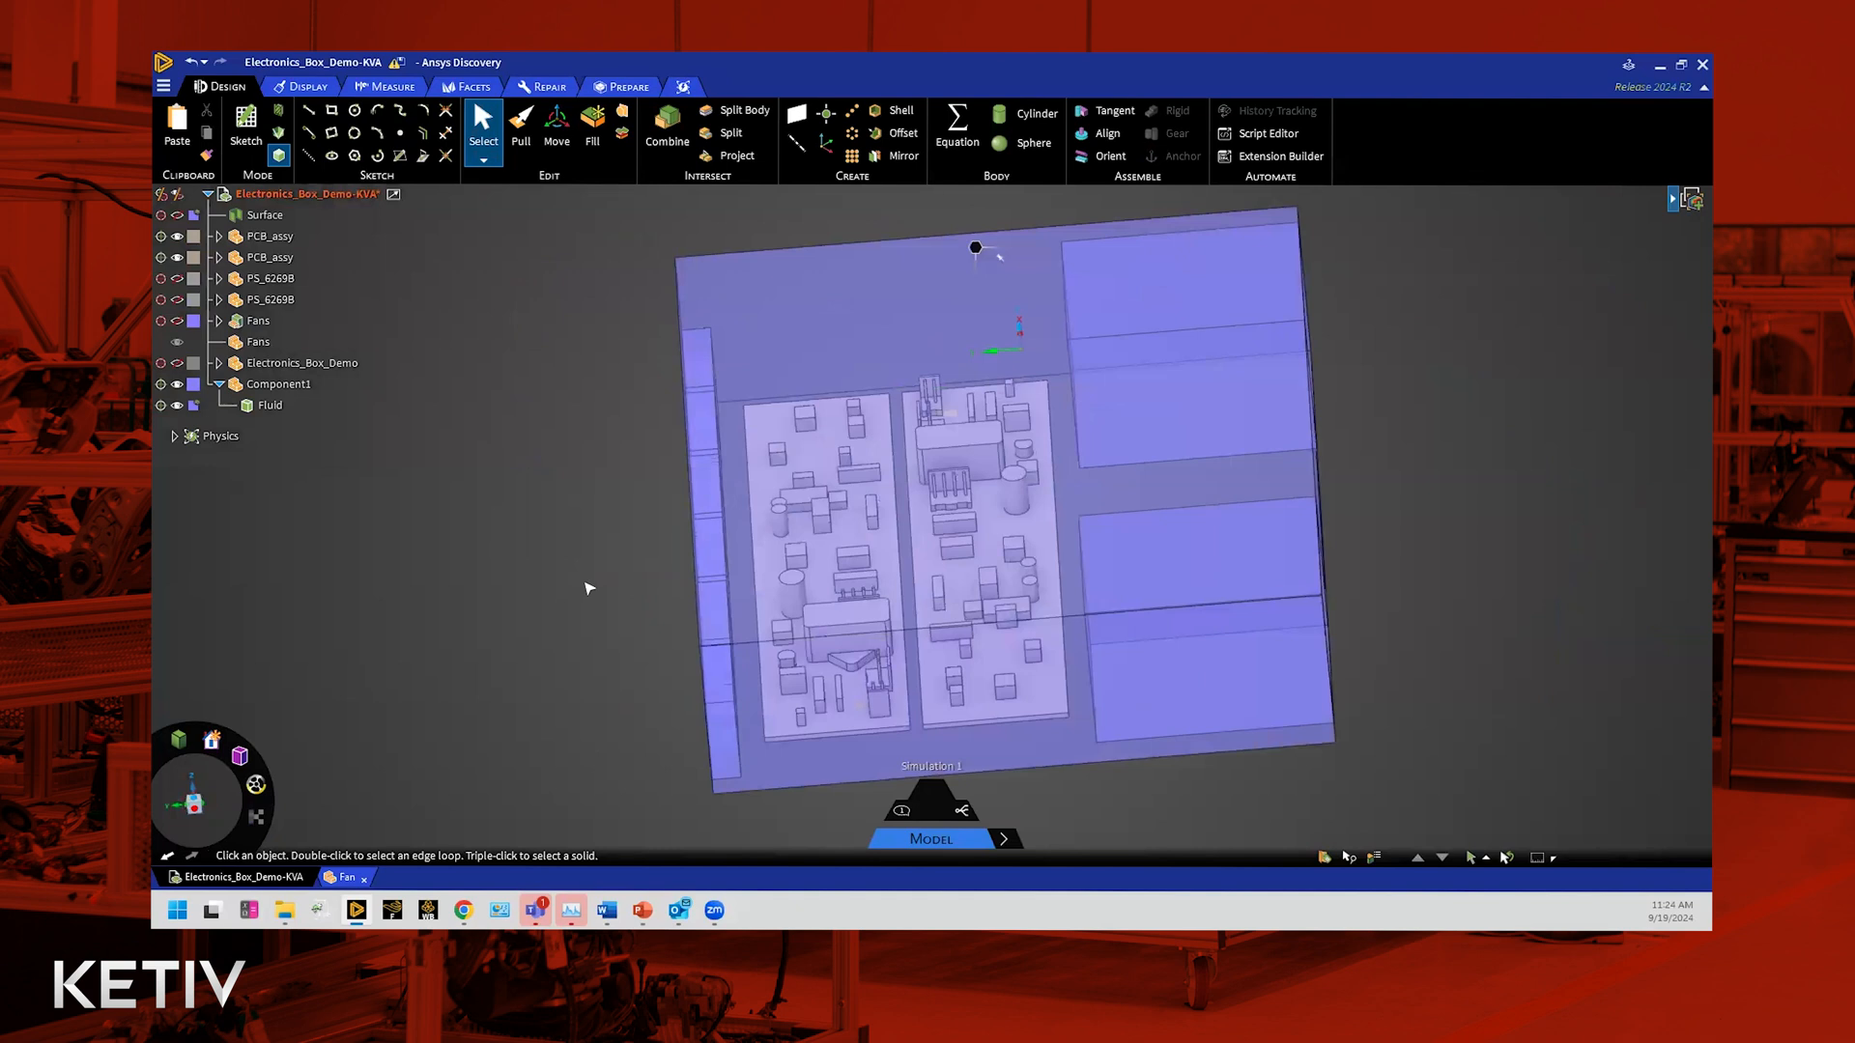
Step: Switch the electronics box model from the Model stage to the Explore stage
middle_drag(625, 571, 631, 492)
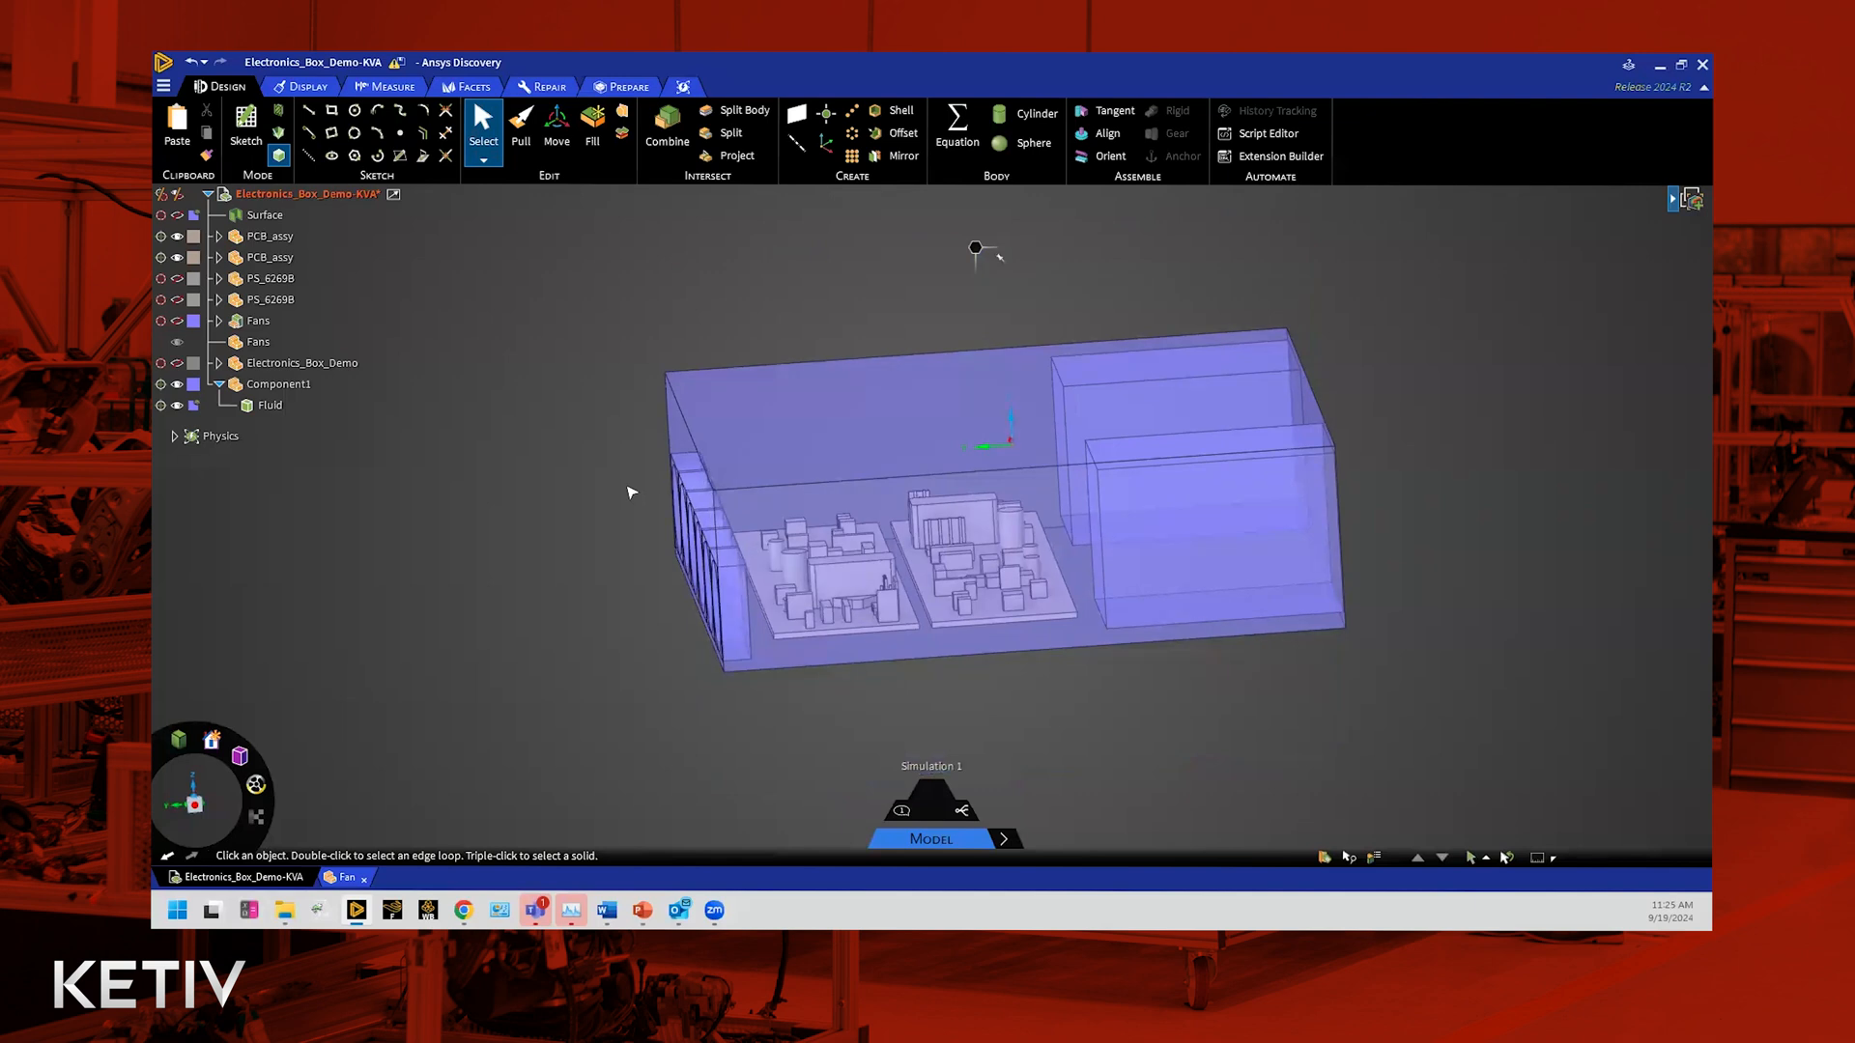
middle_drag(631, 493, 674, 450)
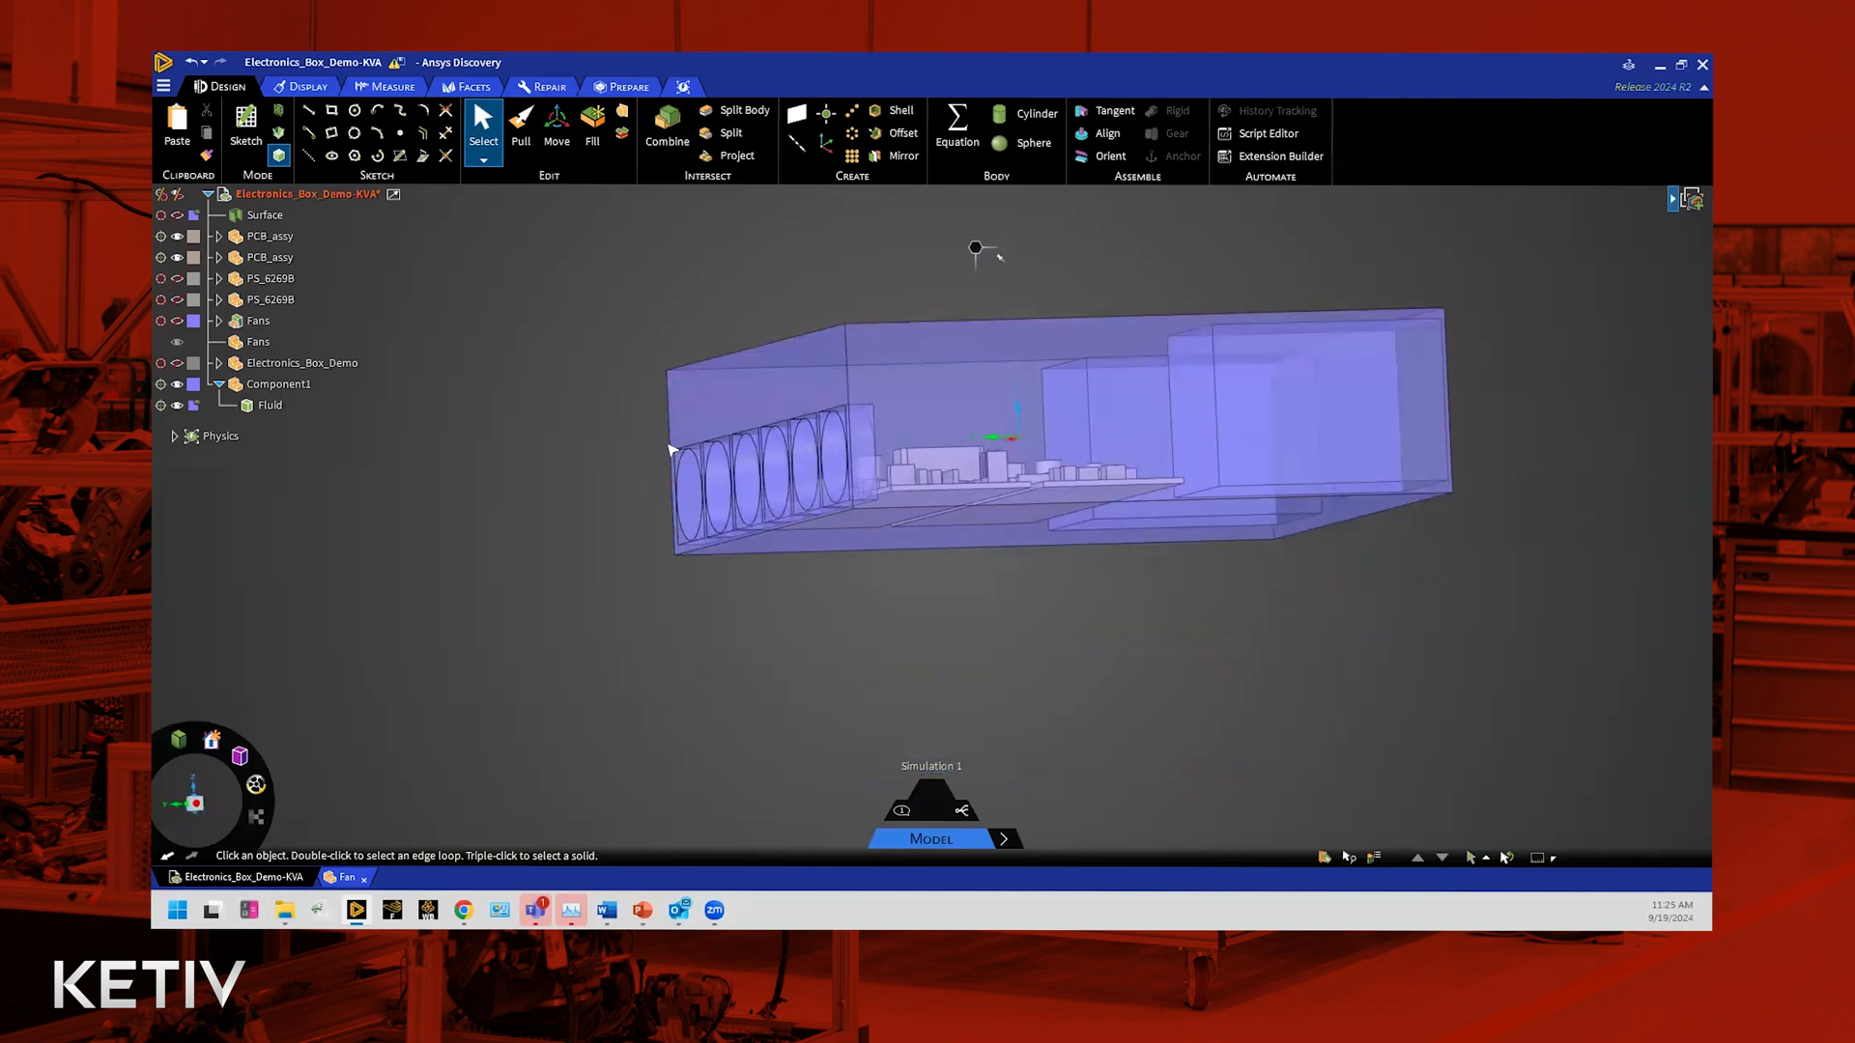
middle_drag(1412, 681, 1409, 679)
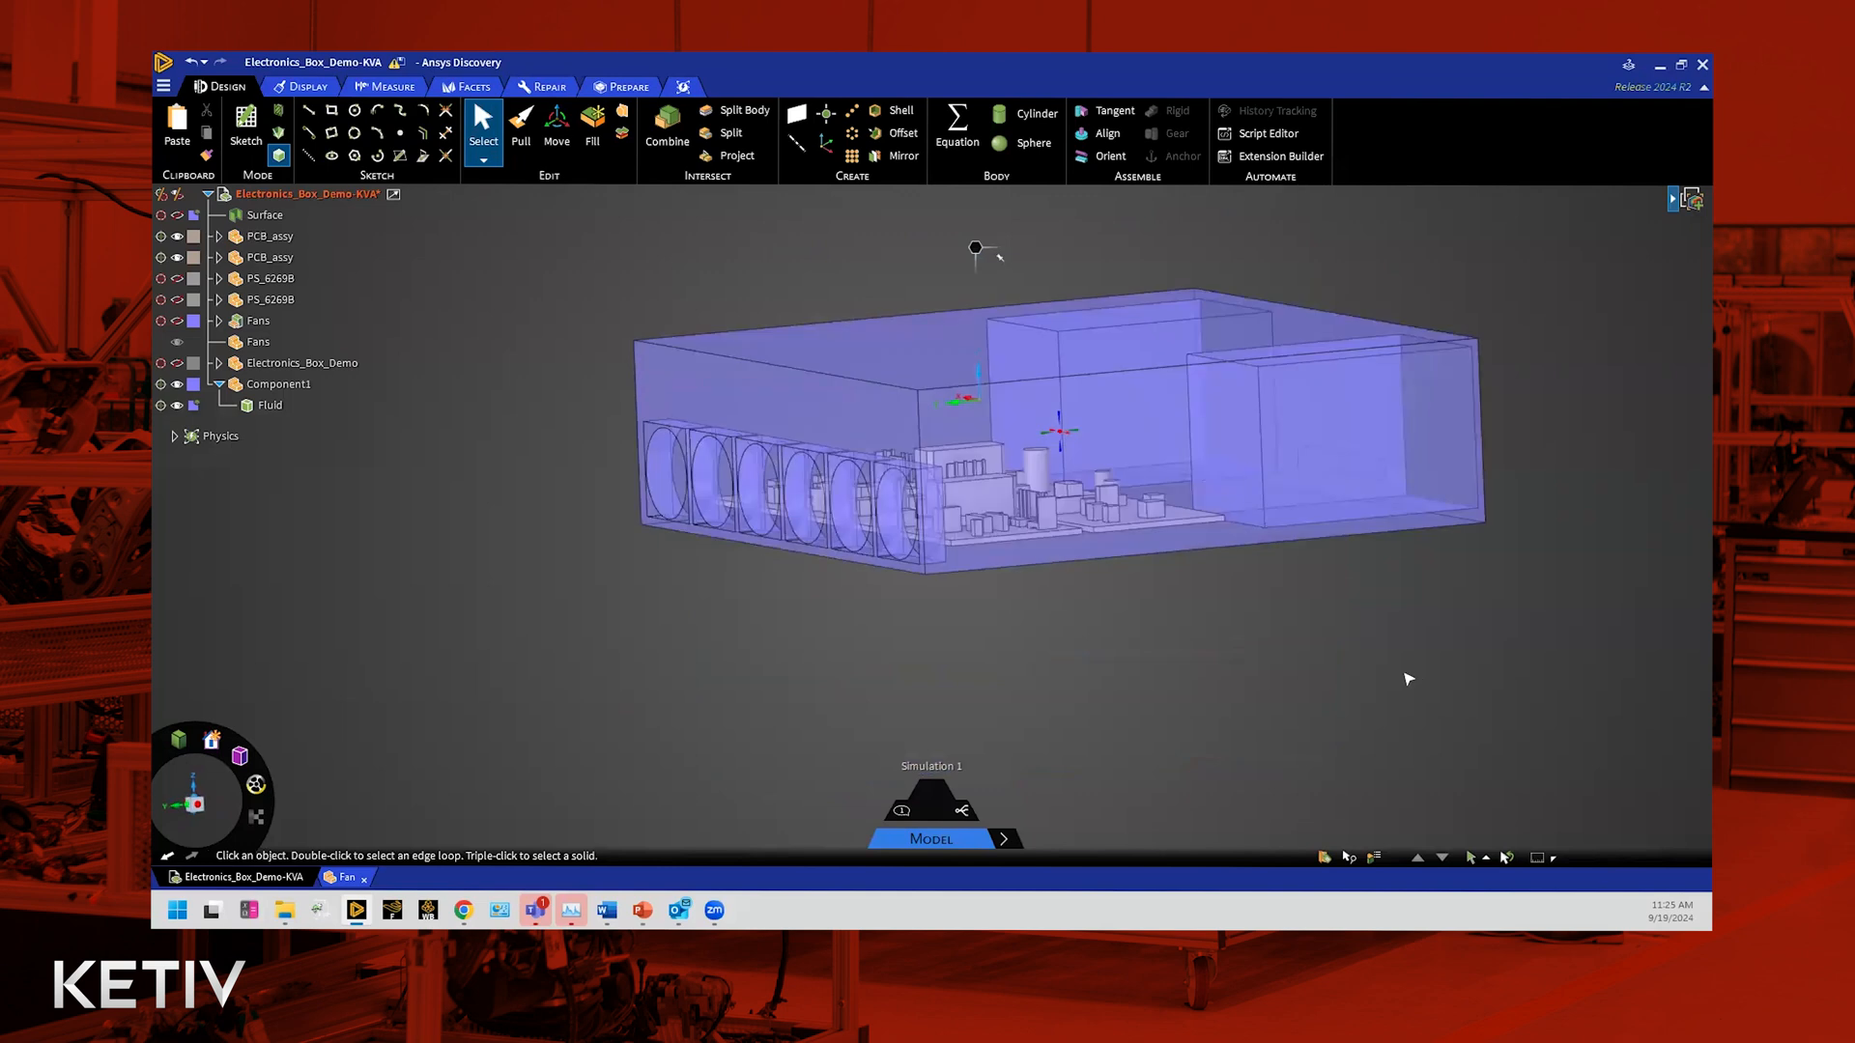
middle_drag(1176, 704, 1175, 704)
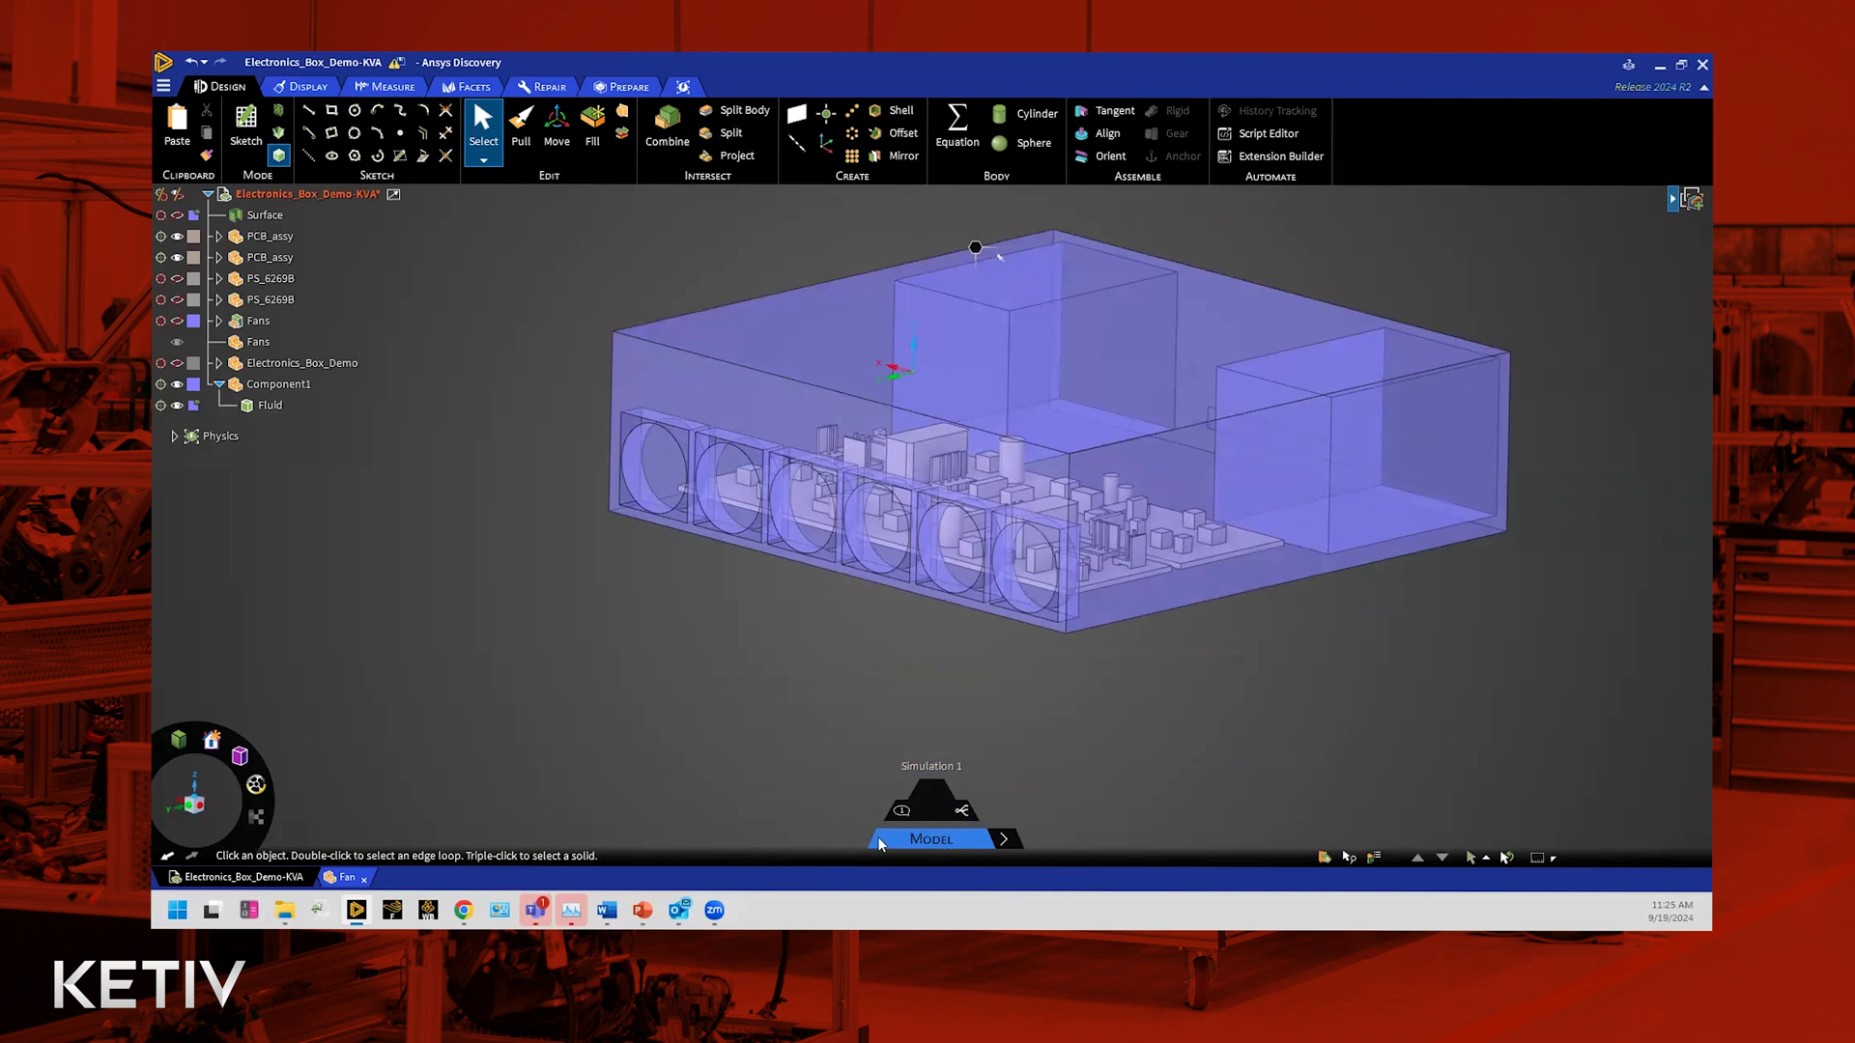
mouse_move(1007, 840)
click(1007, 840)
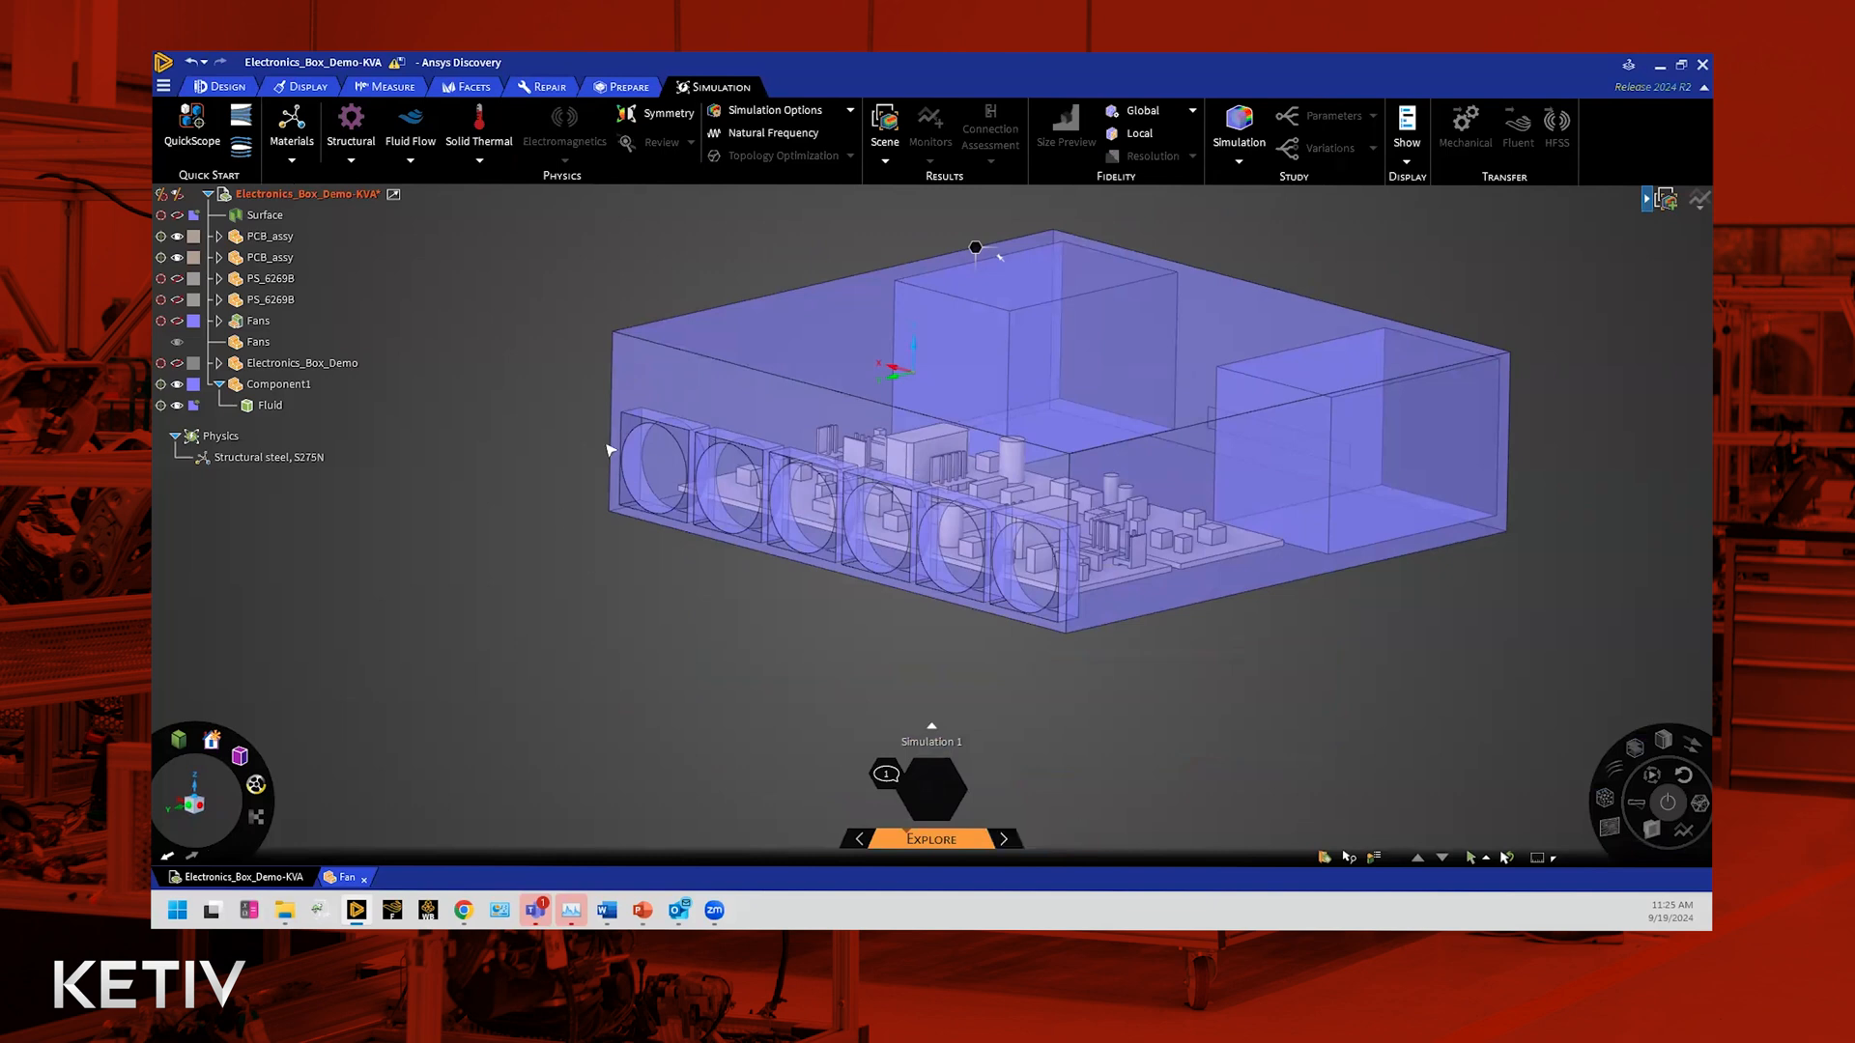
Step: Create a named selection called FanIntake from the six circular fan opening faces on the Fluid body
click(645, 466)
ctrl+click(726, 488)
ctrl+click(820, 513)
ctrl+click(877, 526)
ctrl+click(950, 547)
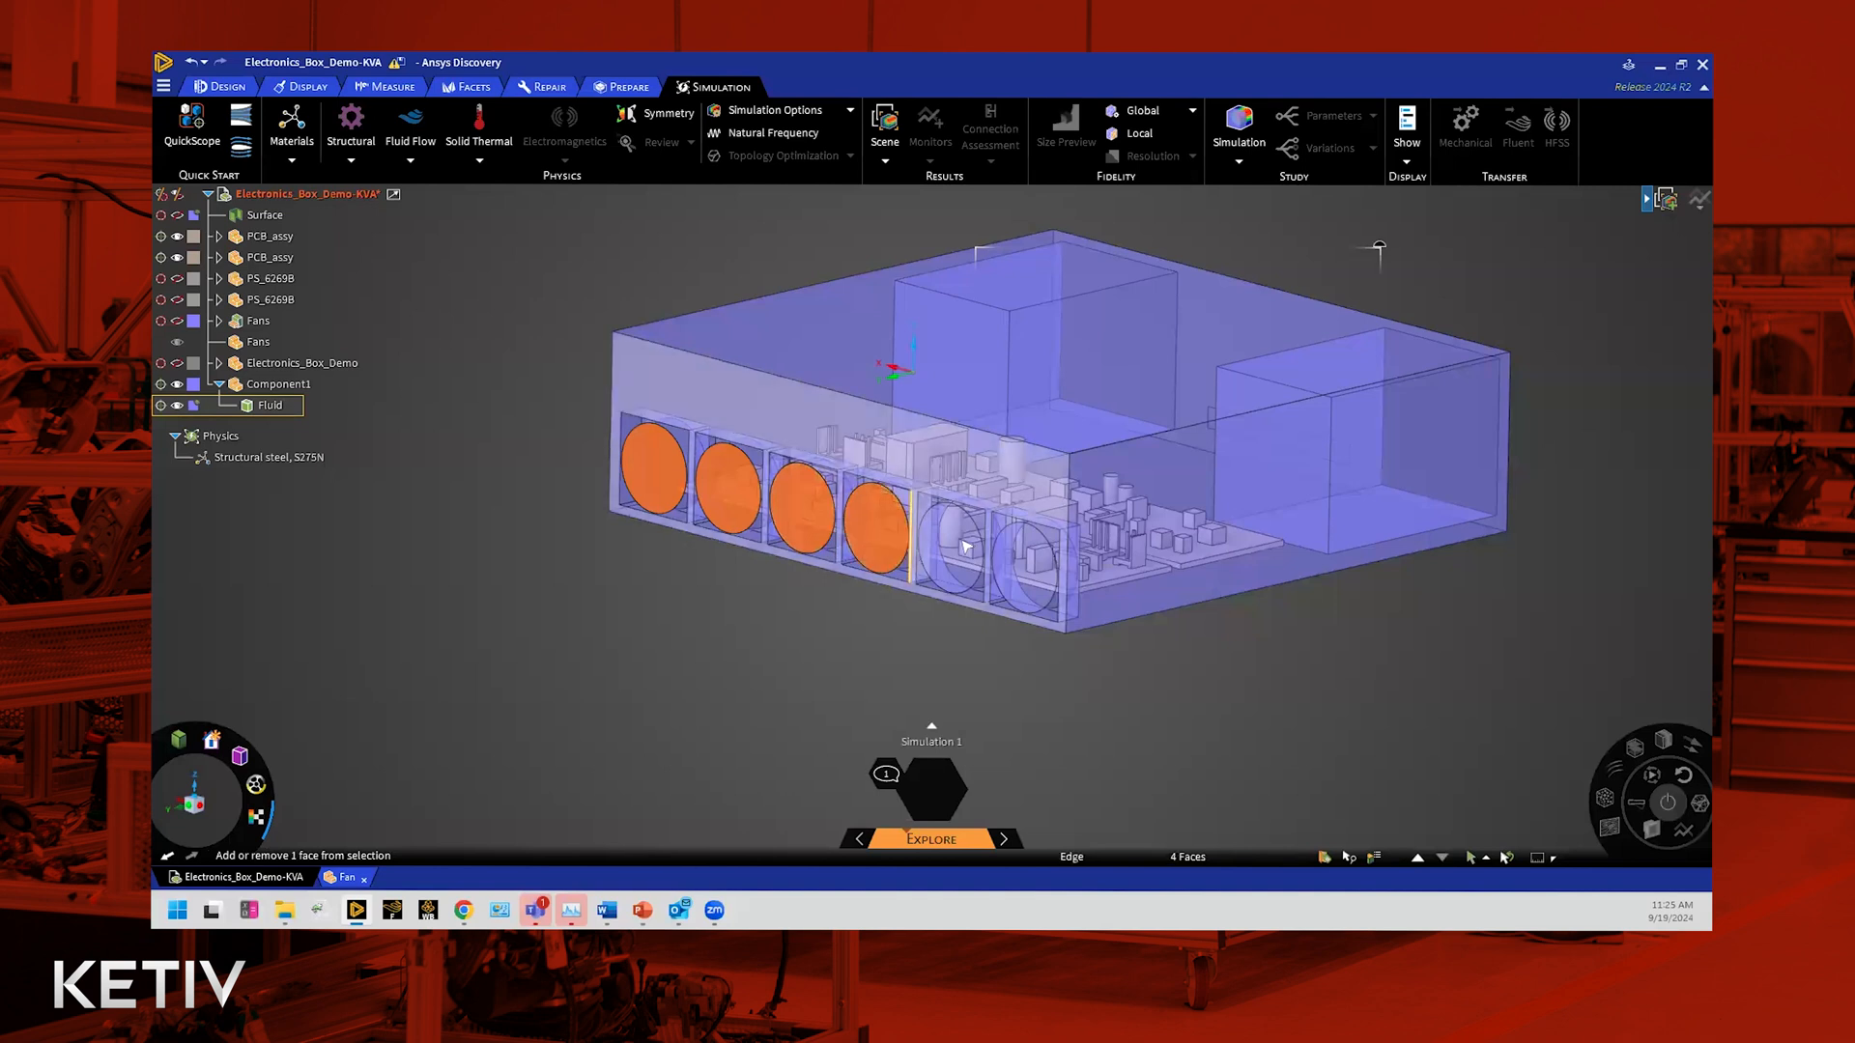
ctrl+click(1025, 566)
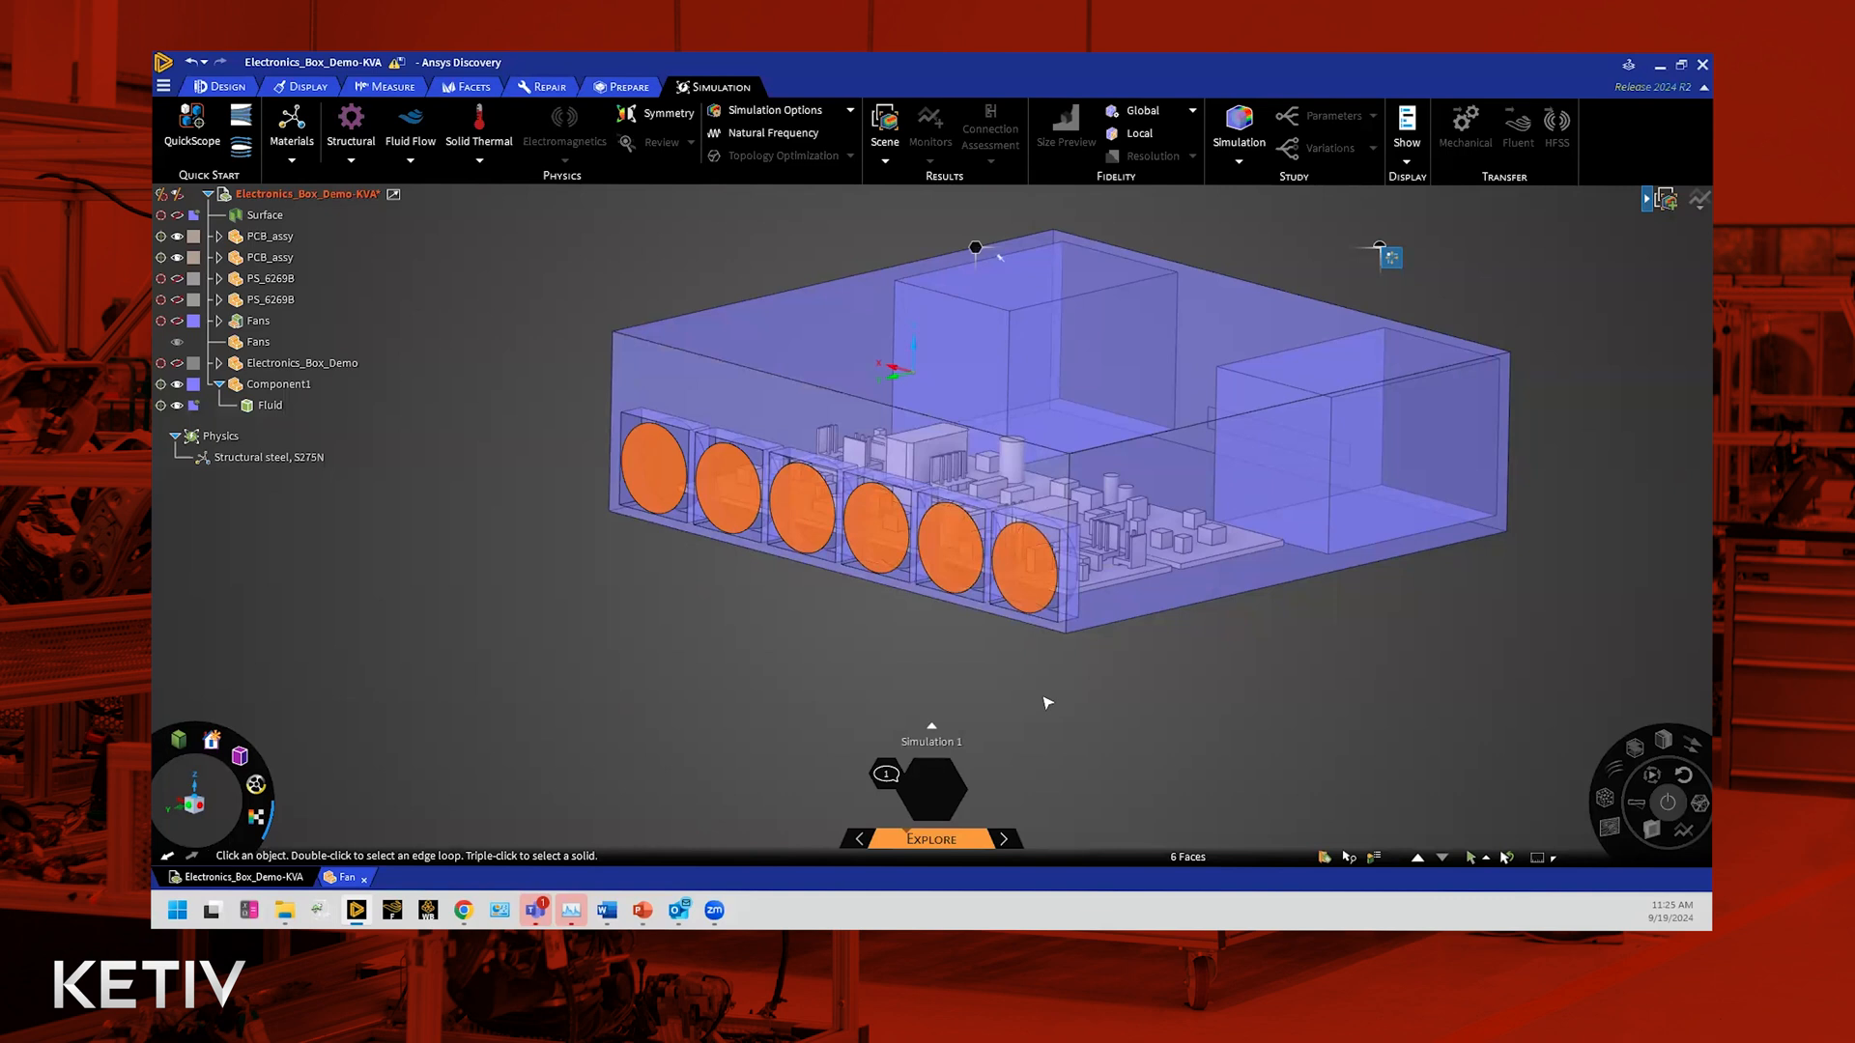
click(1324, 858)
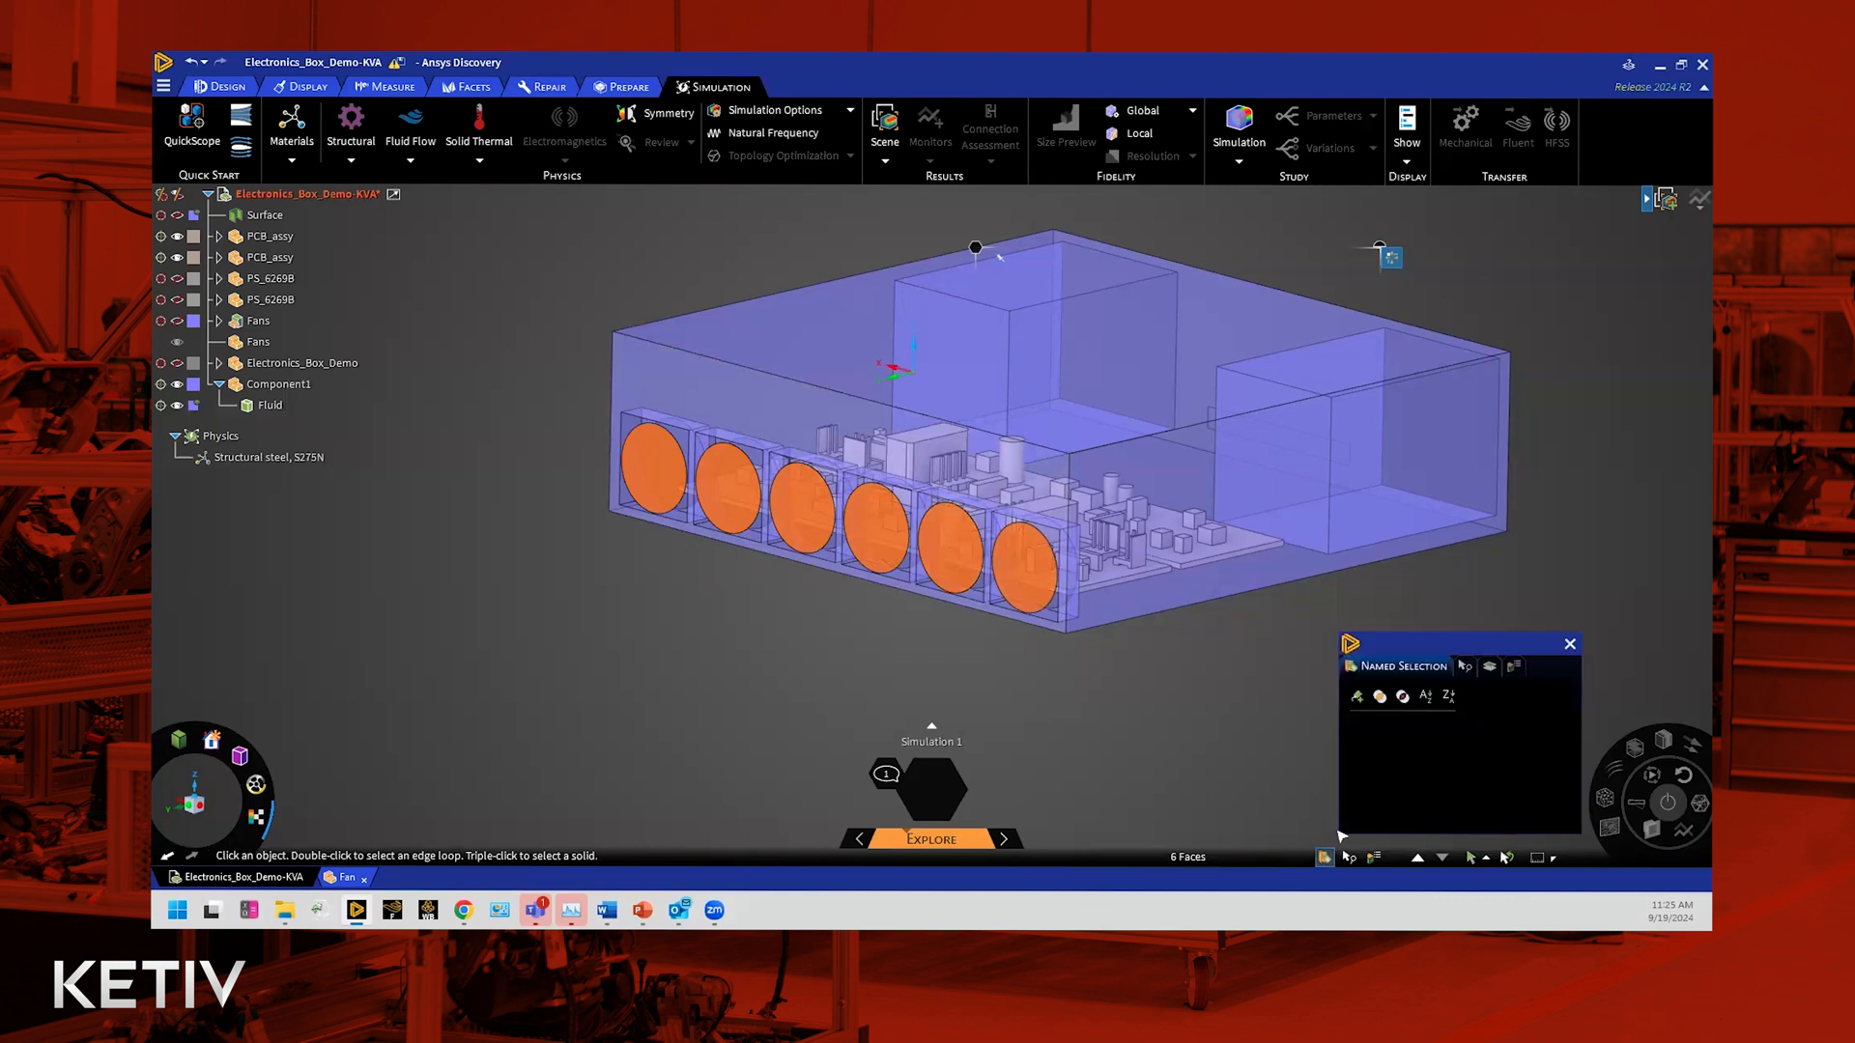
click(1357, 697)
text(FanInta)
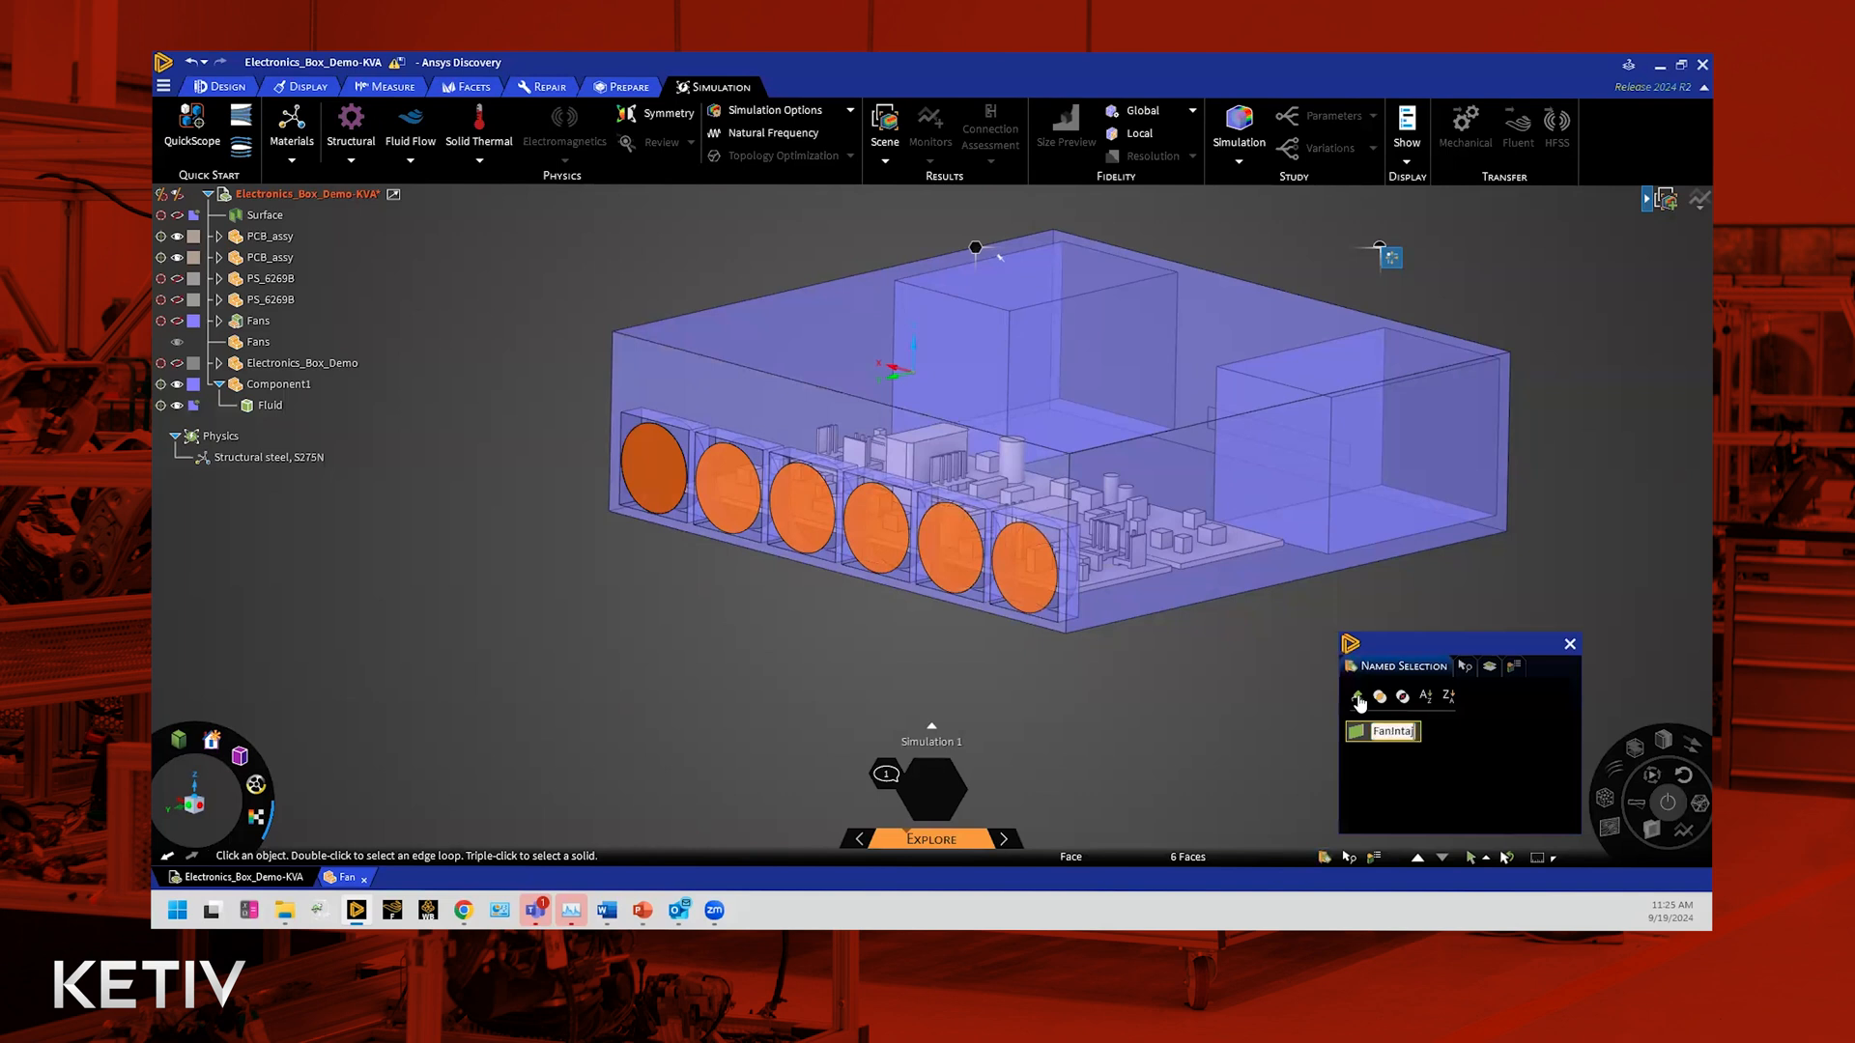
text(ke)
key(Return)
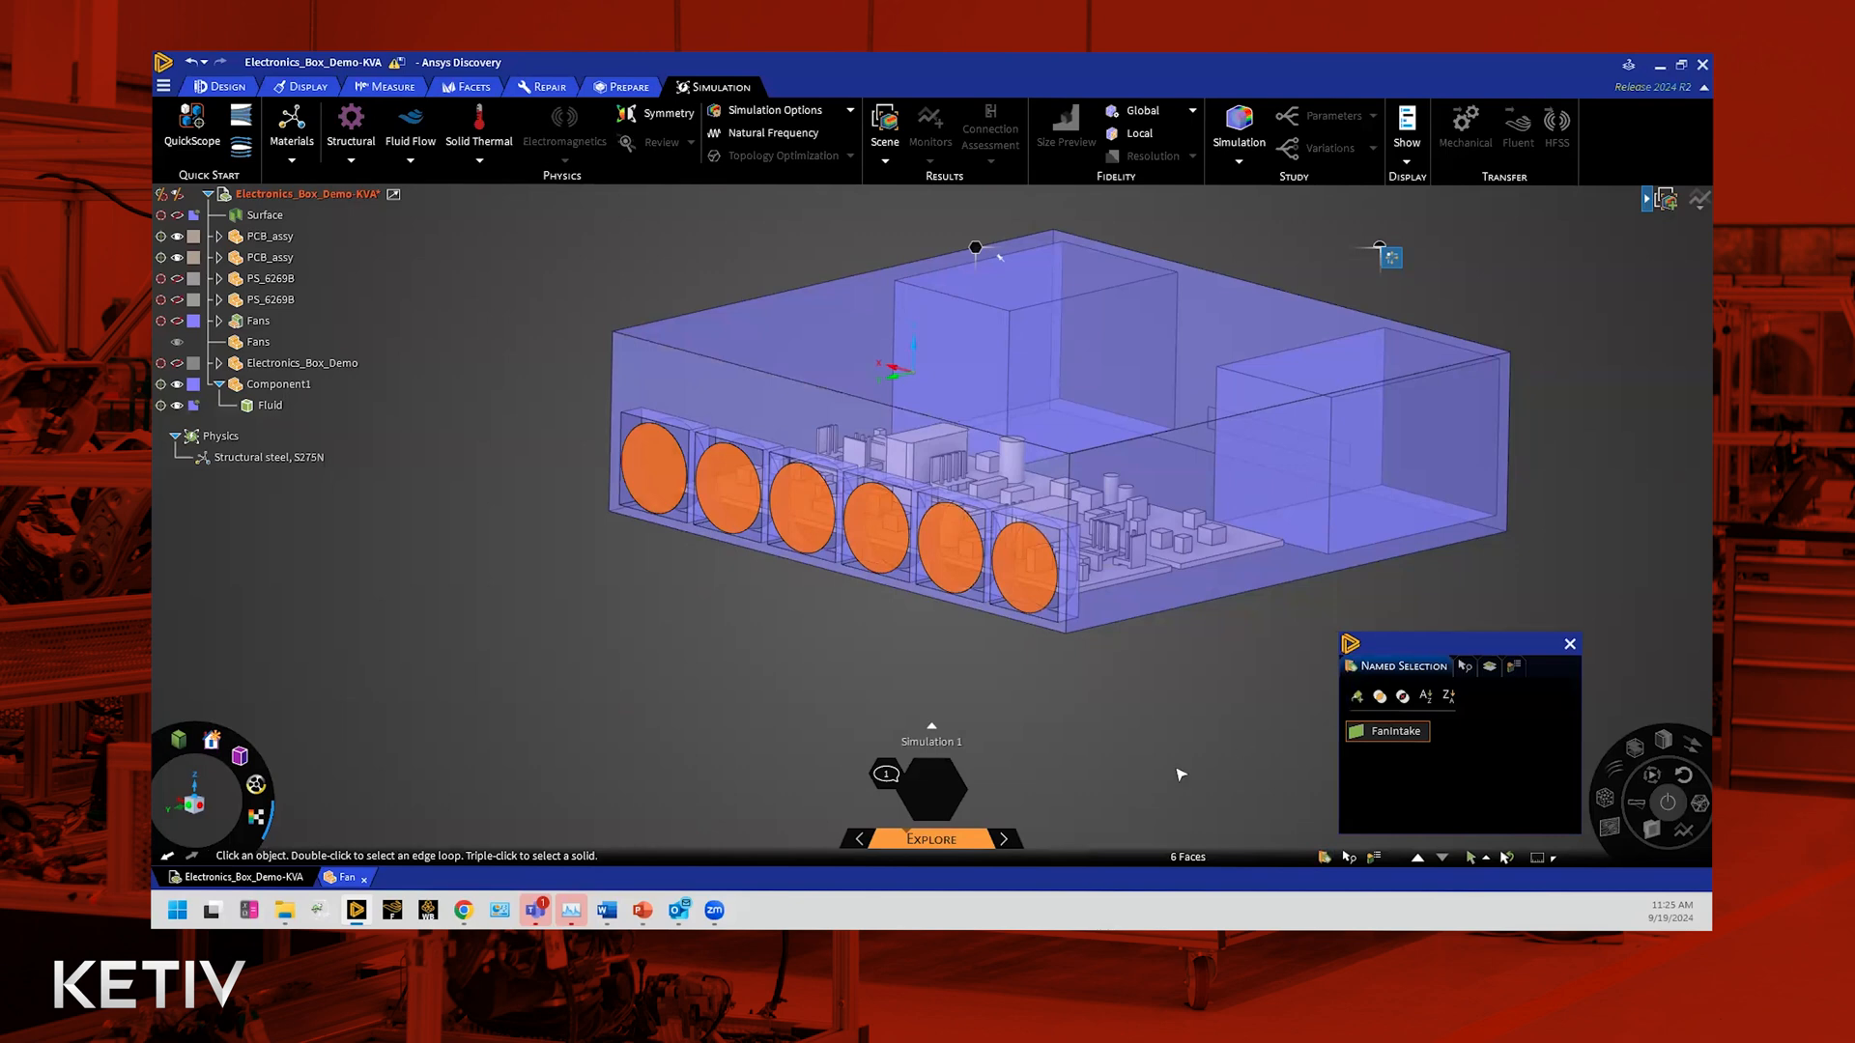
Step: Create a named selection called Outlet from the rectangular vent face on the rear of the Fluid body
click(1206, 719)
middle_drag(1213, 710, 1288, 542)
click(1293, 534)
click(1357, 697)
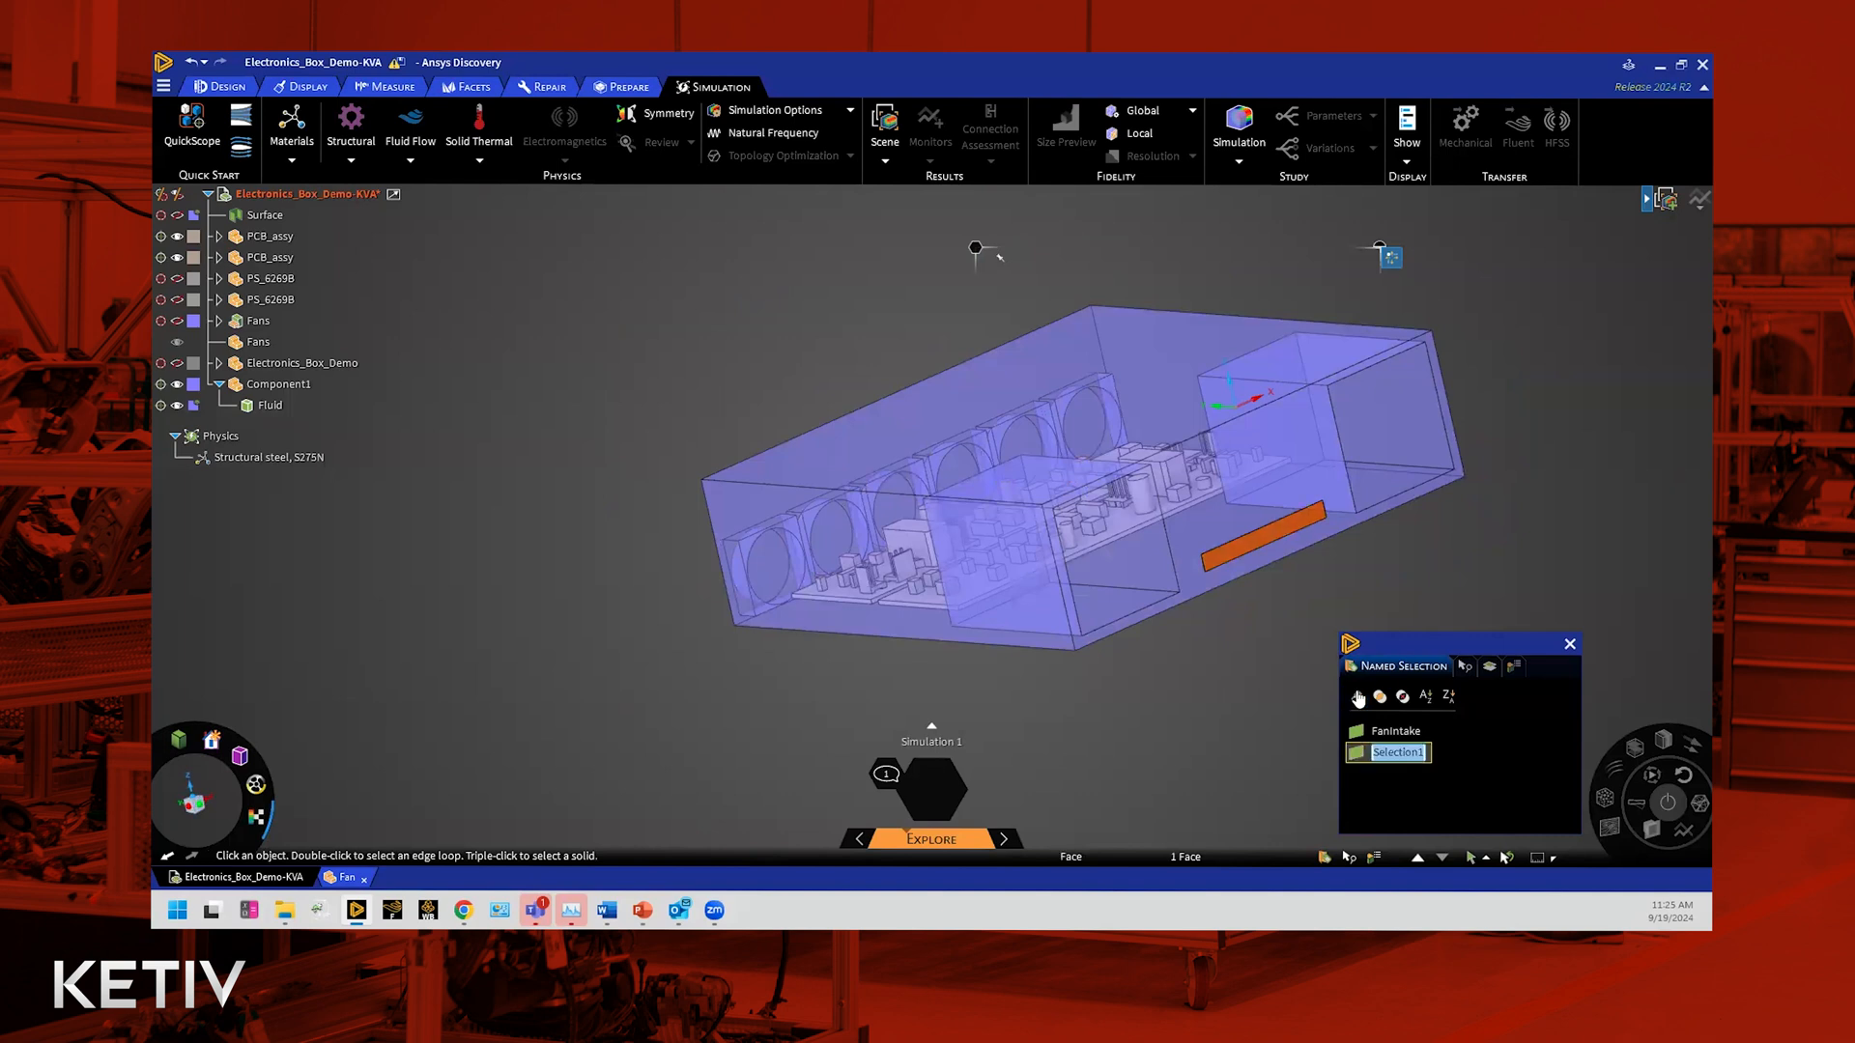
text(Outlet)
key(Return)
click(1570, 645)
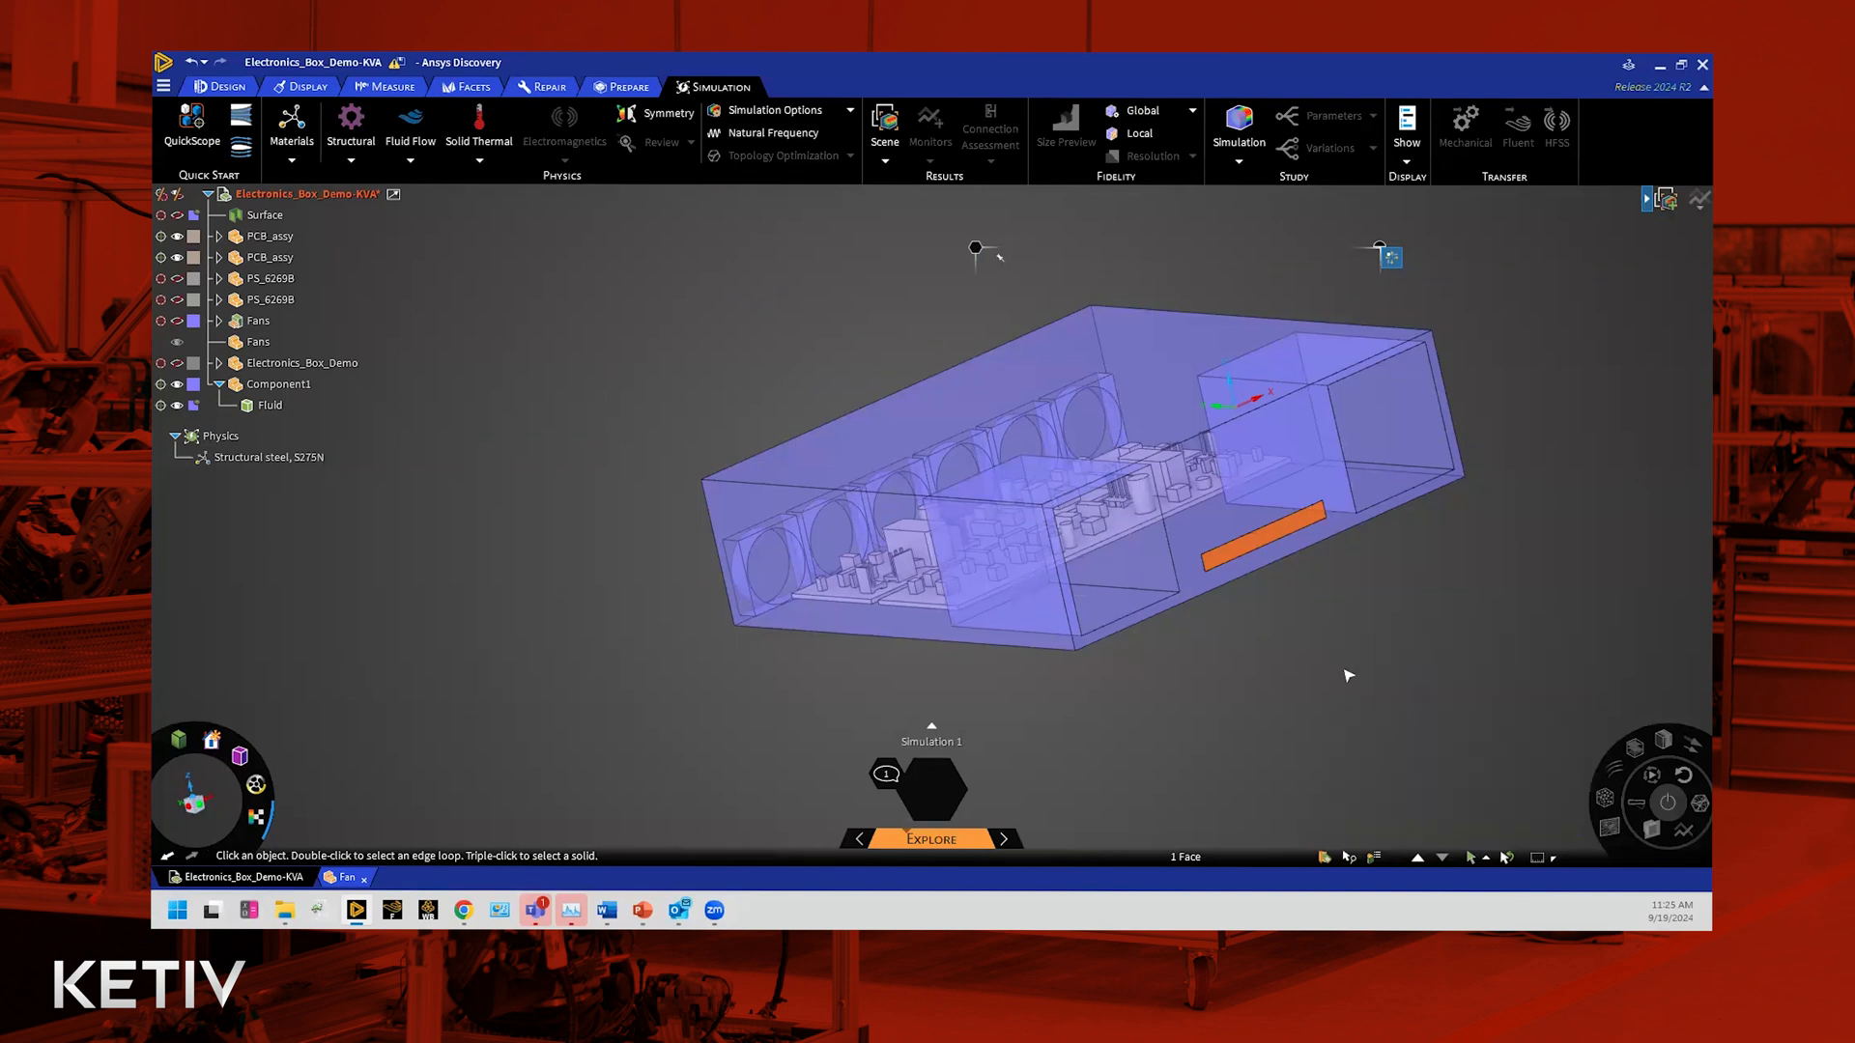
click(1176, 761)
Step: Examine which bodies the Structural steel, S275N material assignment covers
middle_drag(1328, 705, 1202, 740)
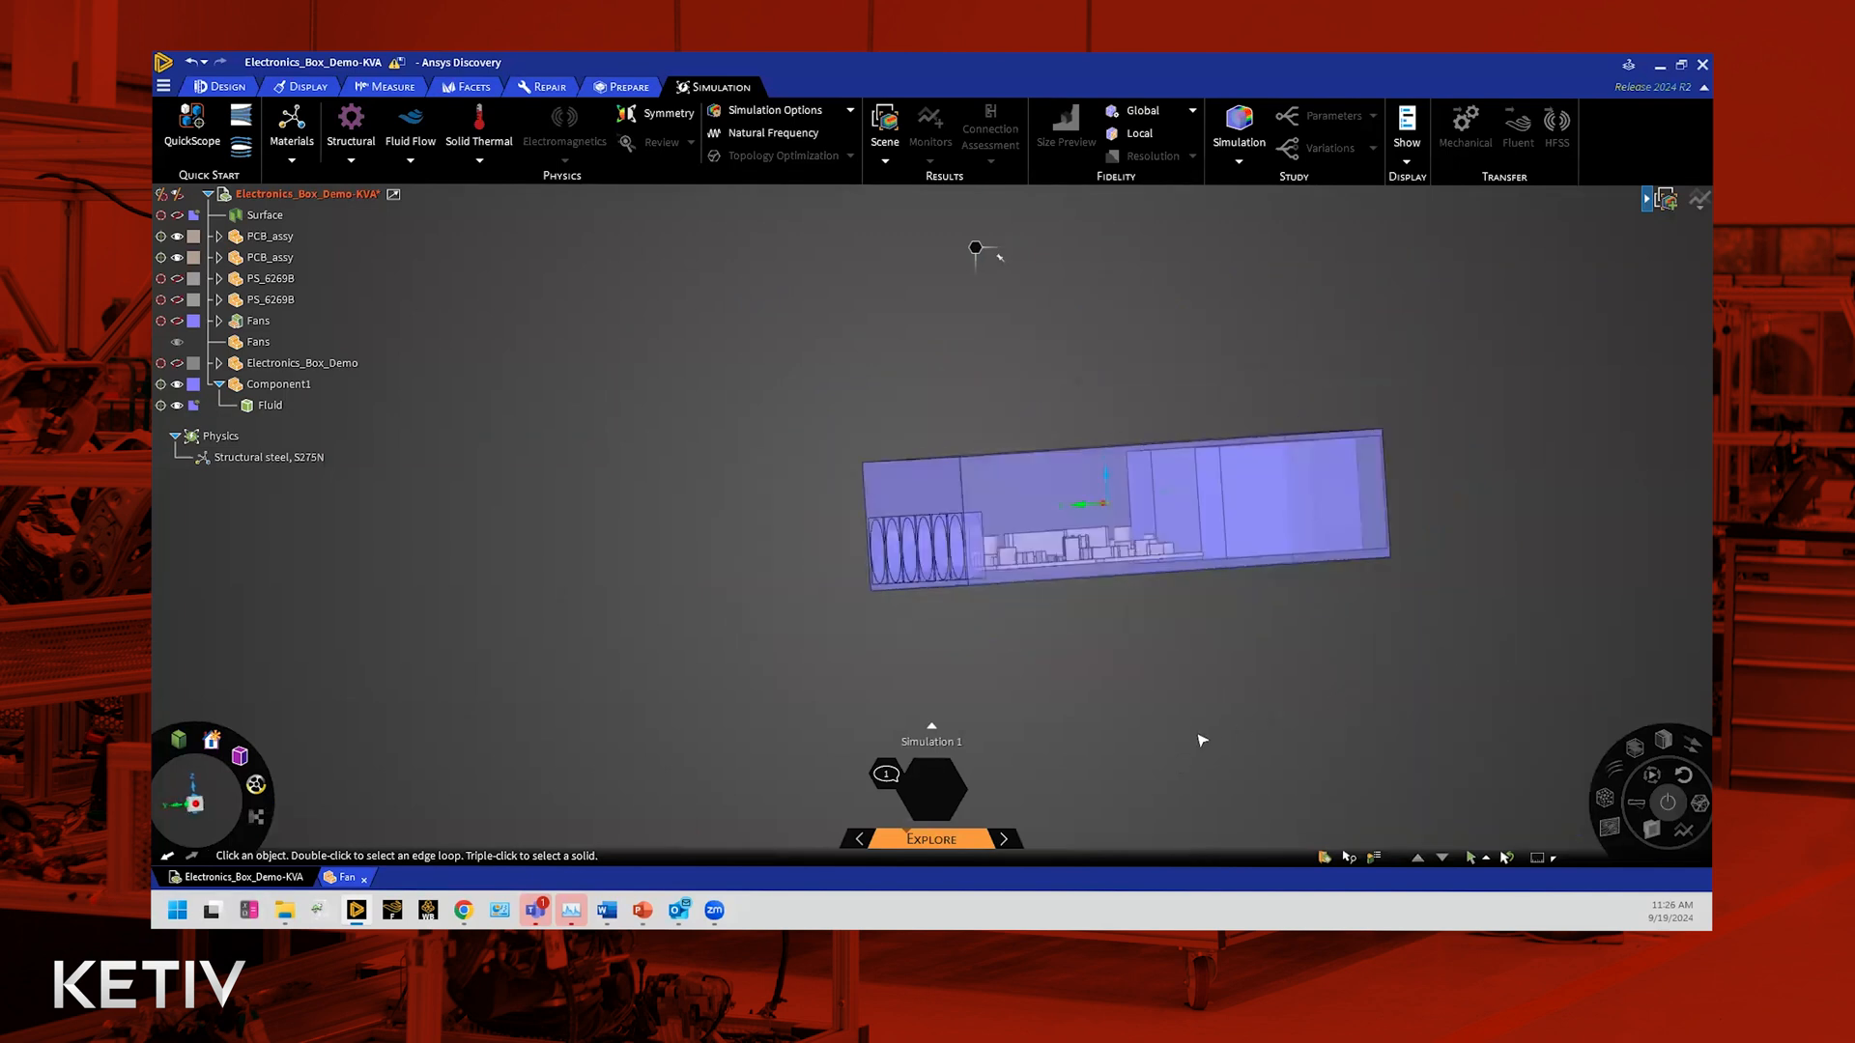
scroll(1091, 717, up, 2)
middle_drag(1234, 655, 1259, 679)
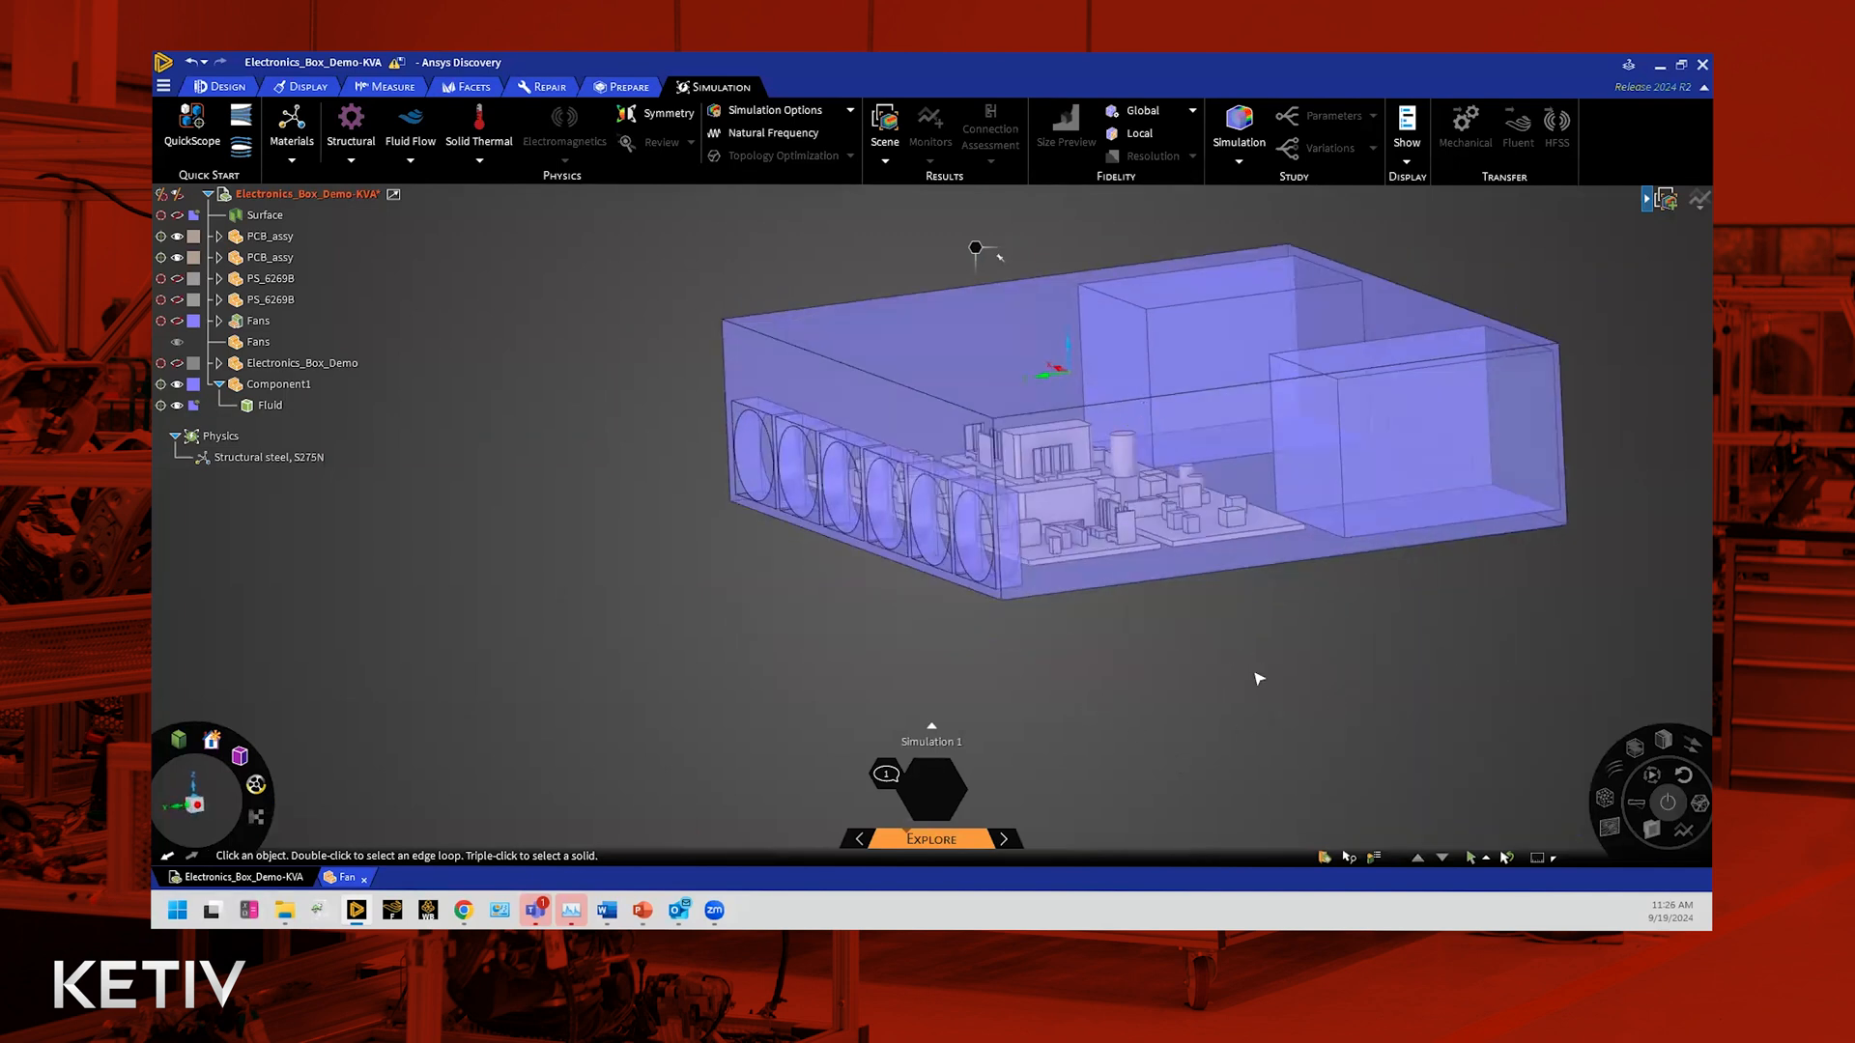
scroll(1259, 679, down, 1)
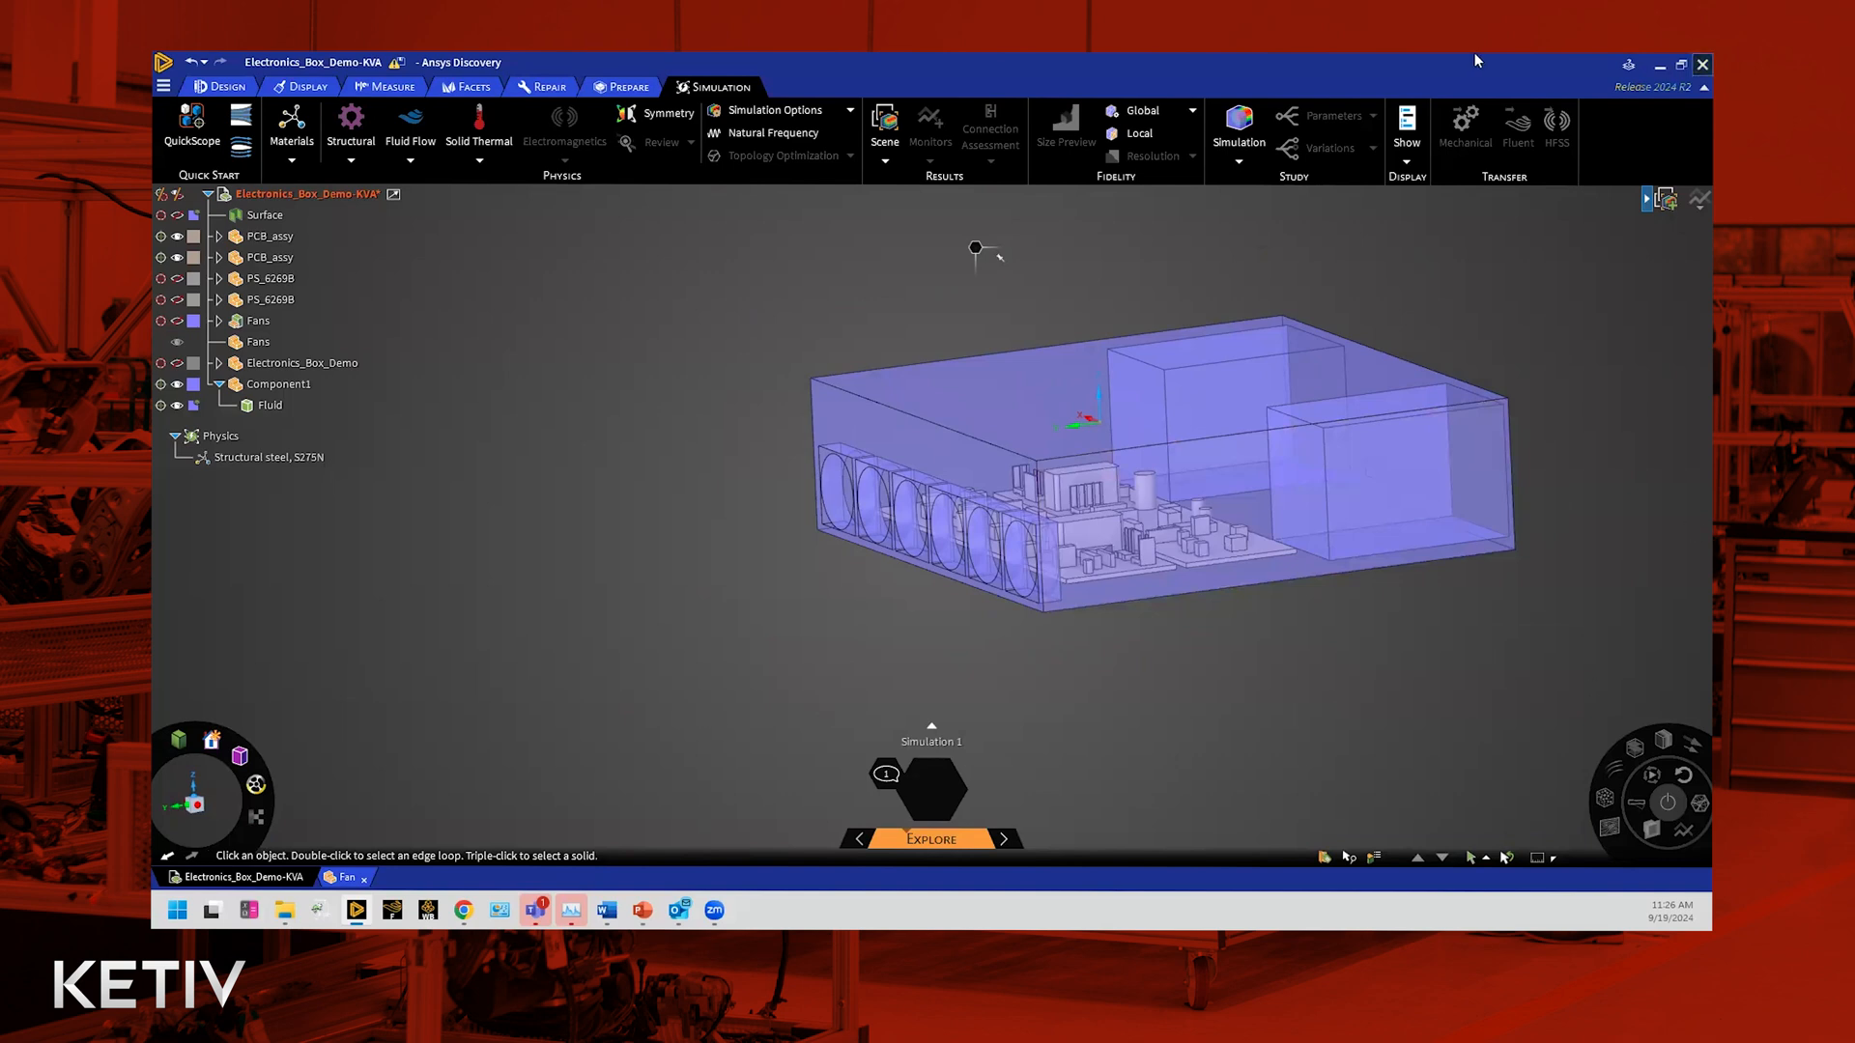
click(234, 461)
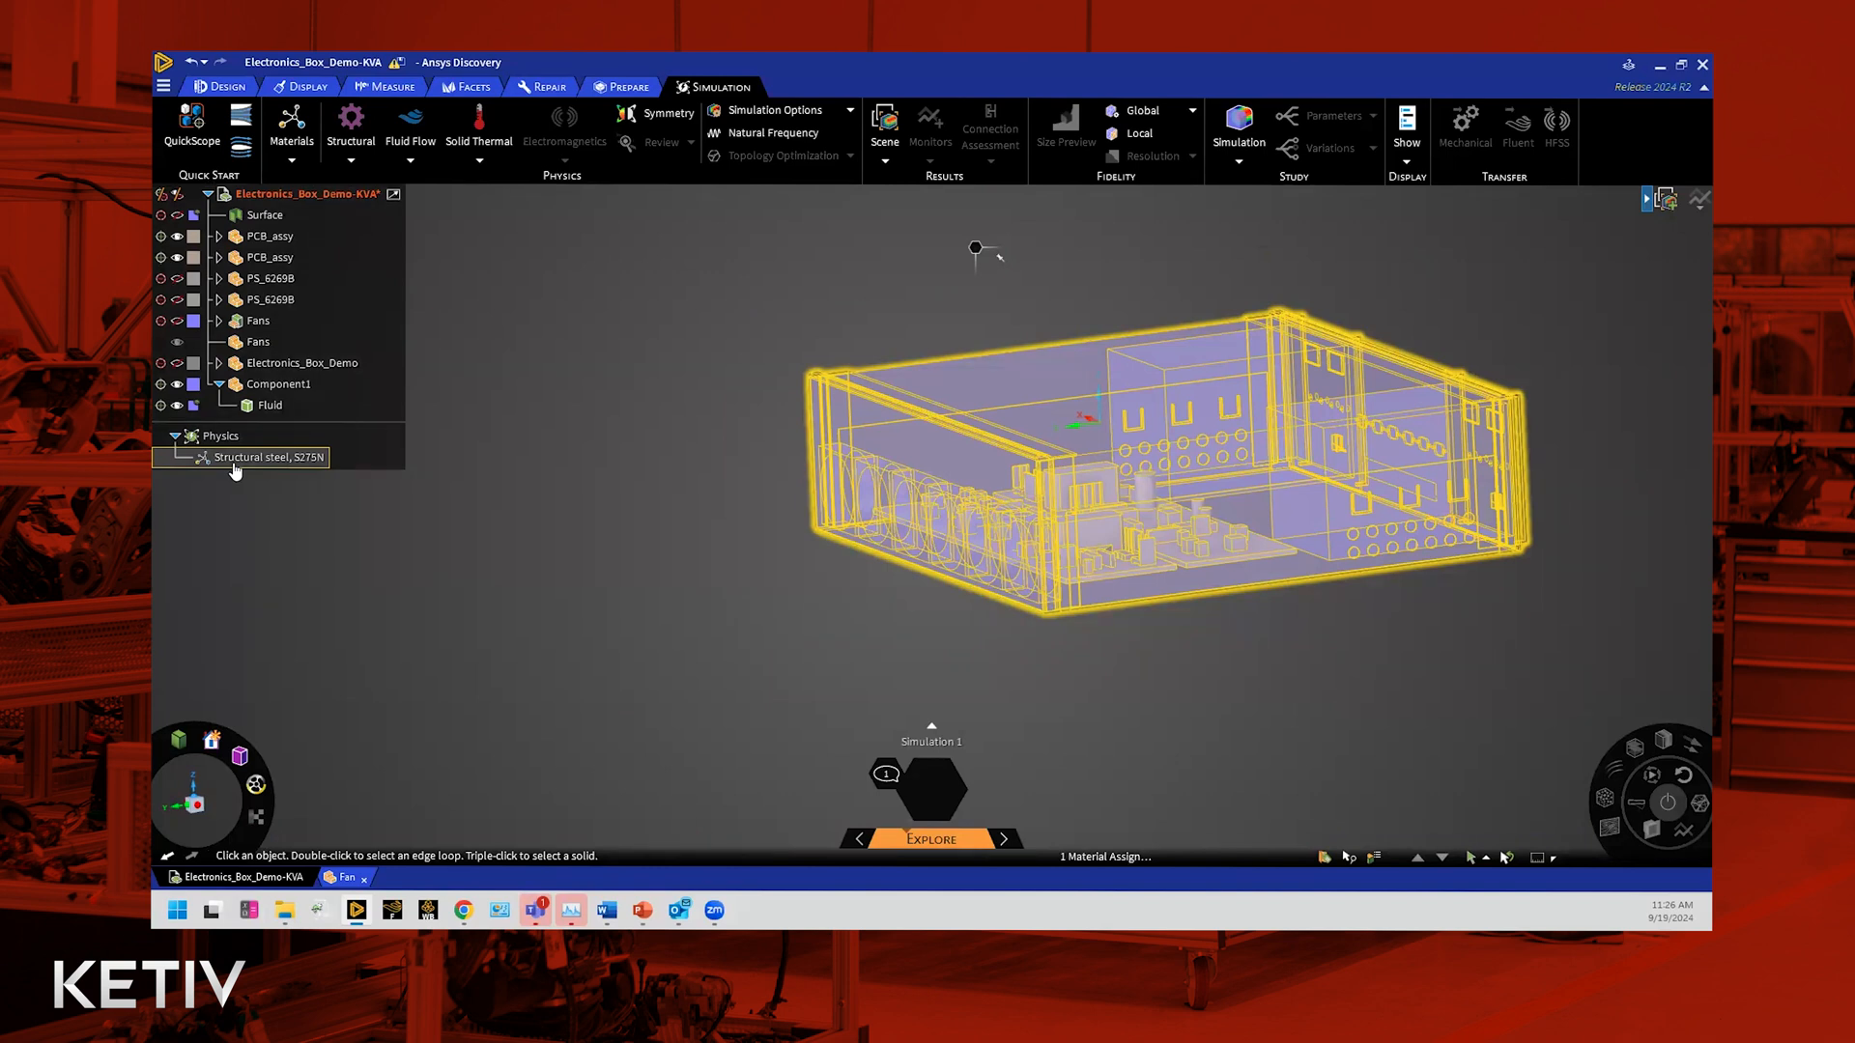
click(406, 498)
Step: Assign the Air (Gas) material to the Fluid body
click(269, 407)
click(269, 407)
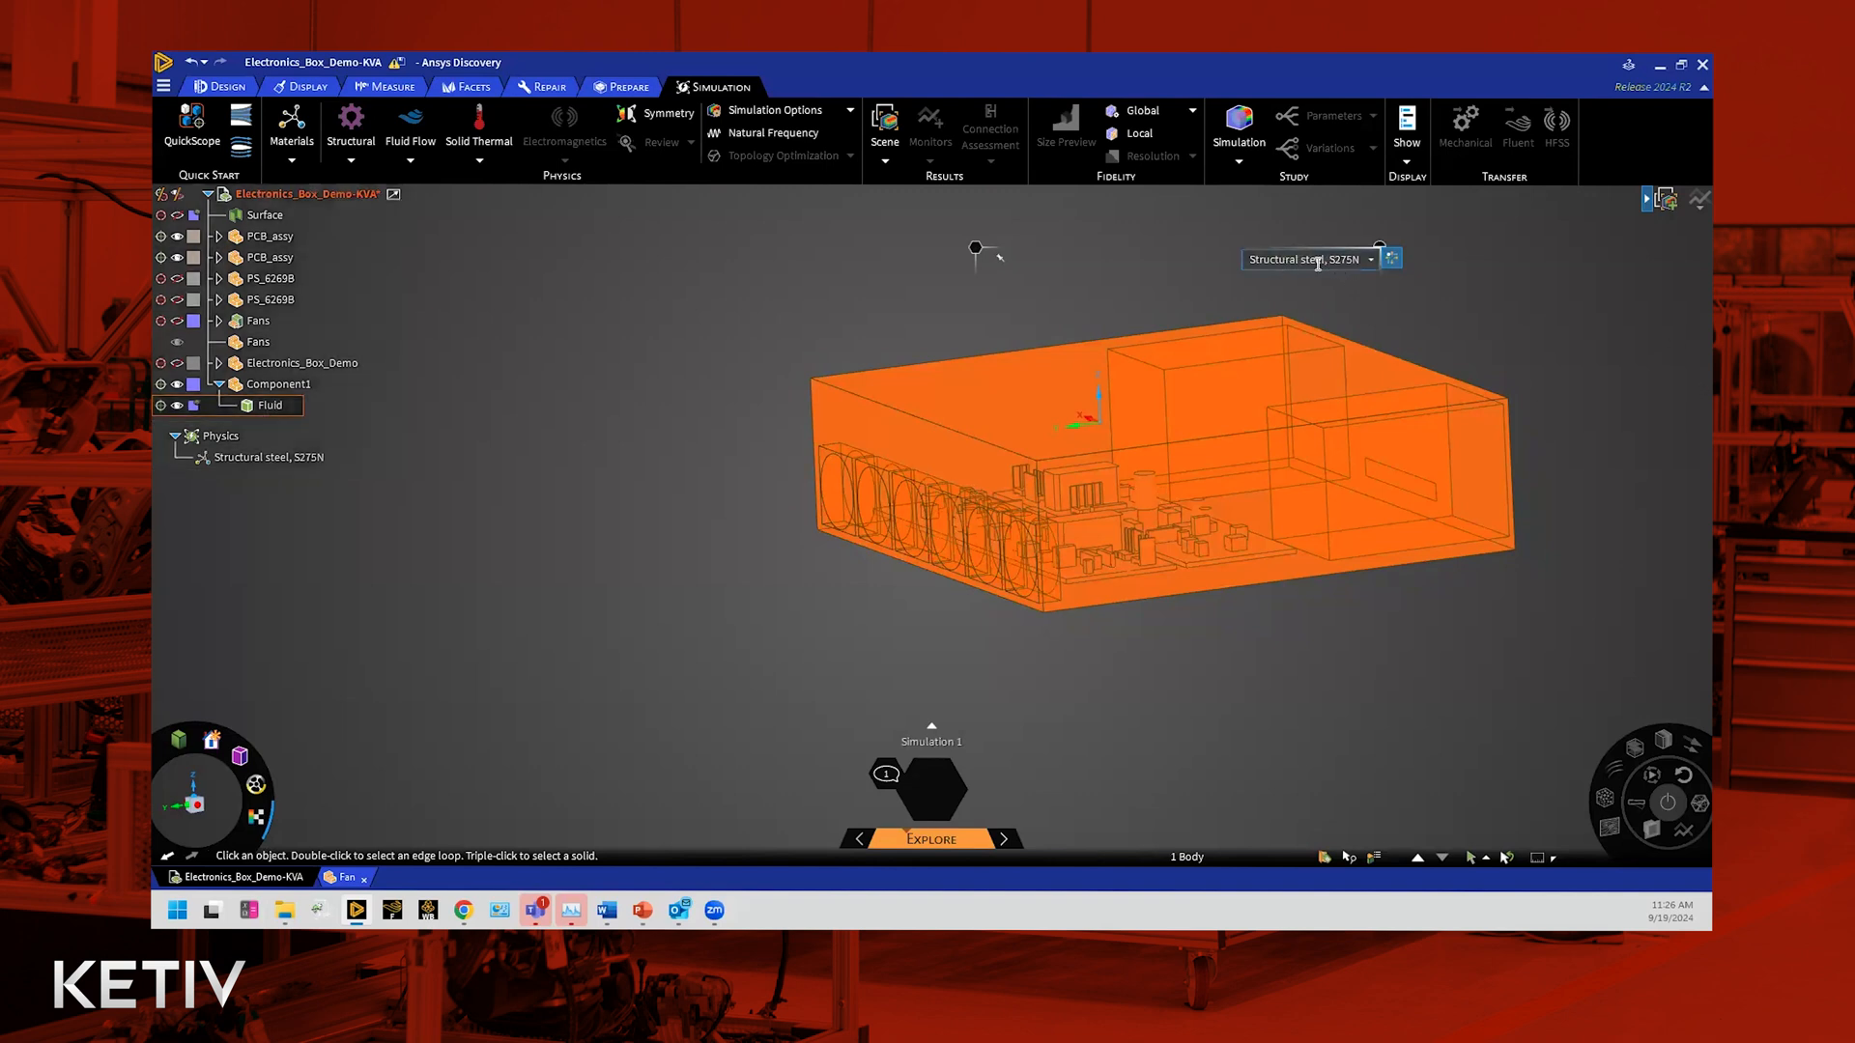
click(1372, 261)
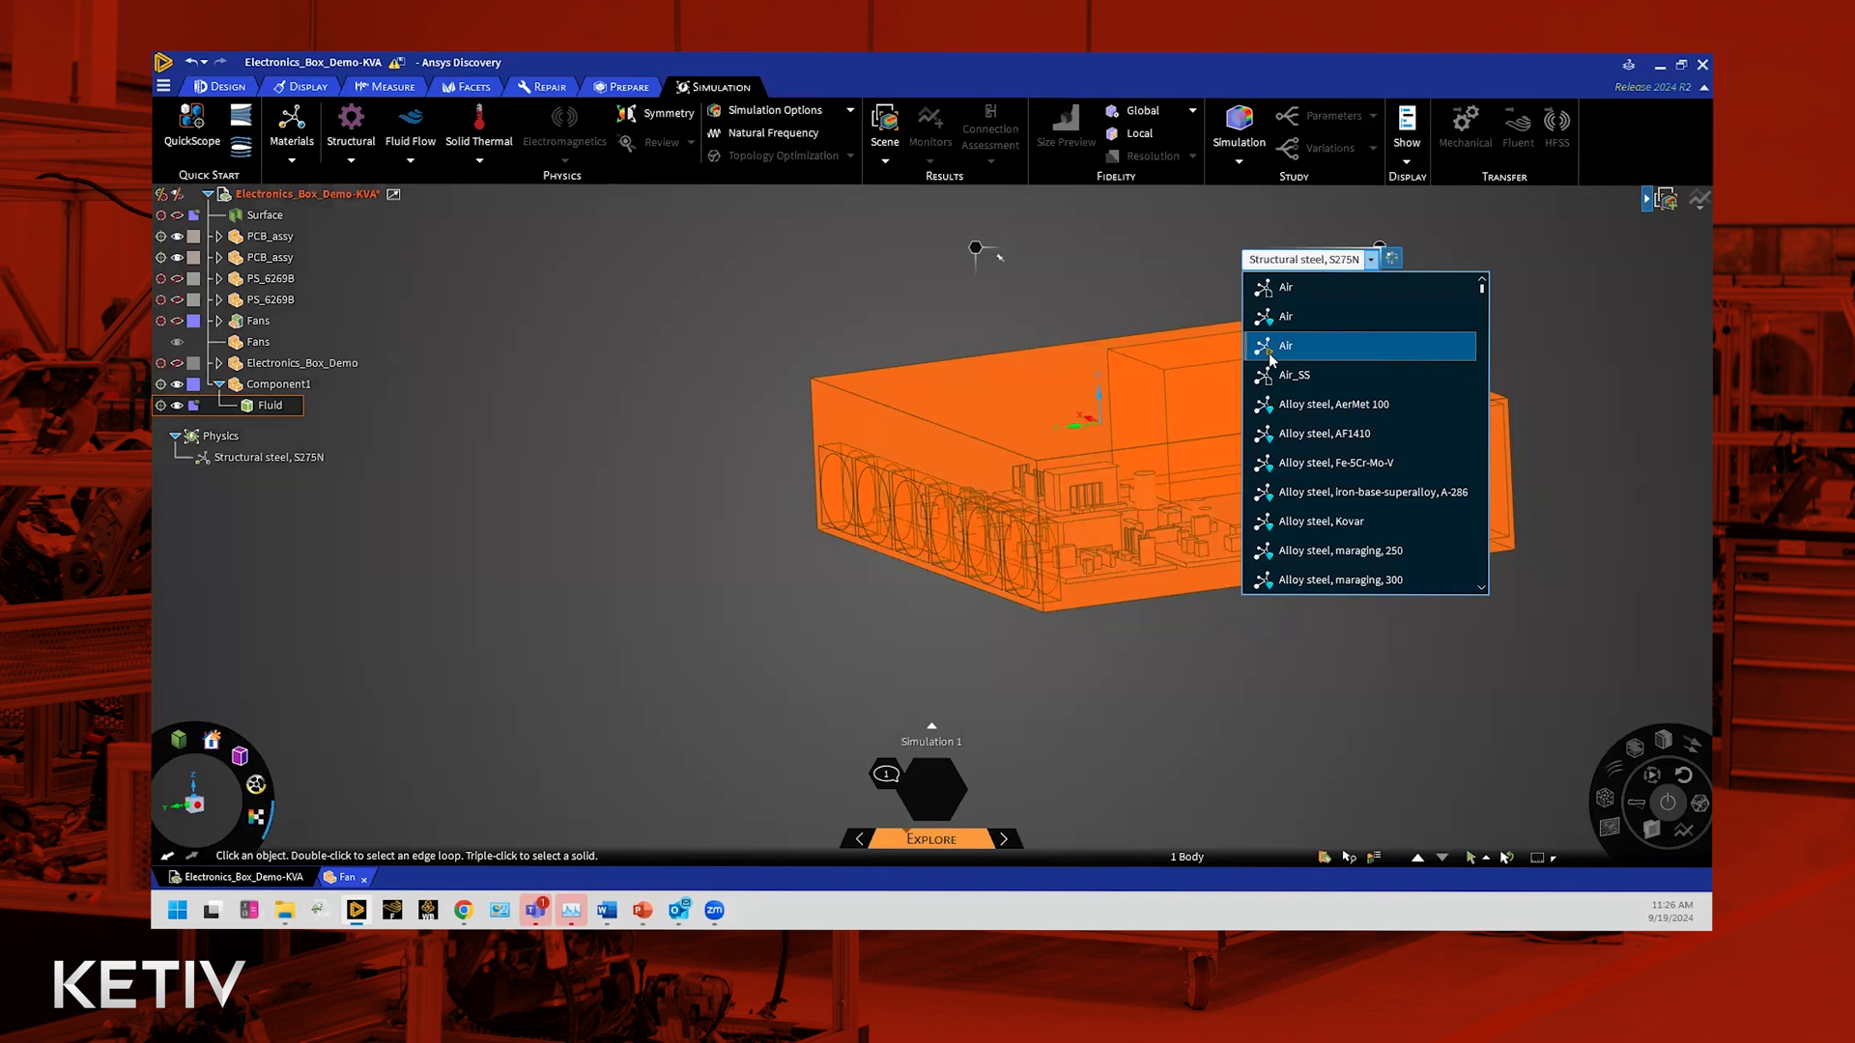
scroll(1285, 466, down, 2)
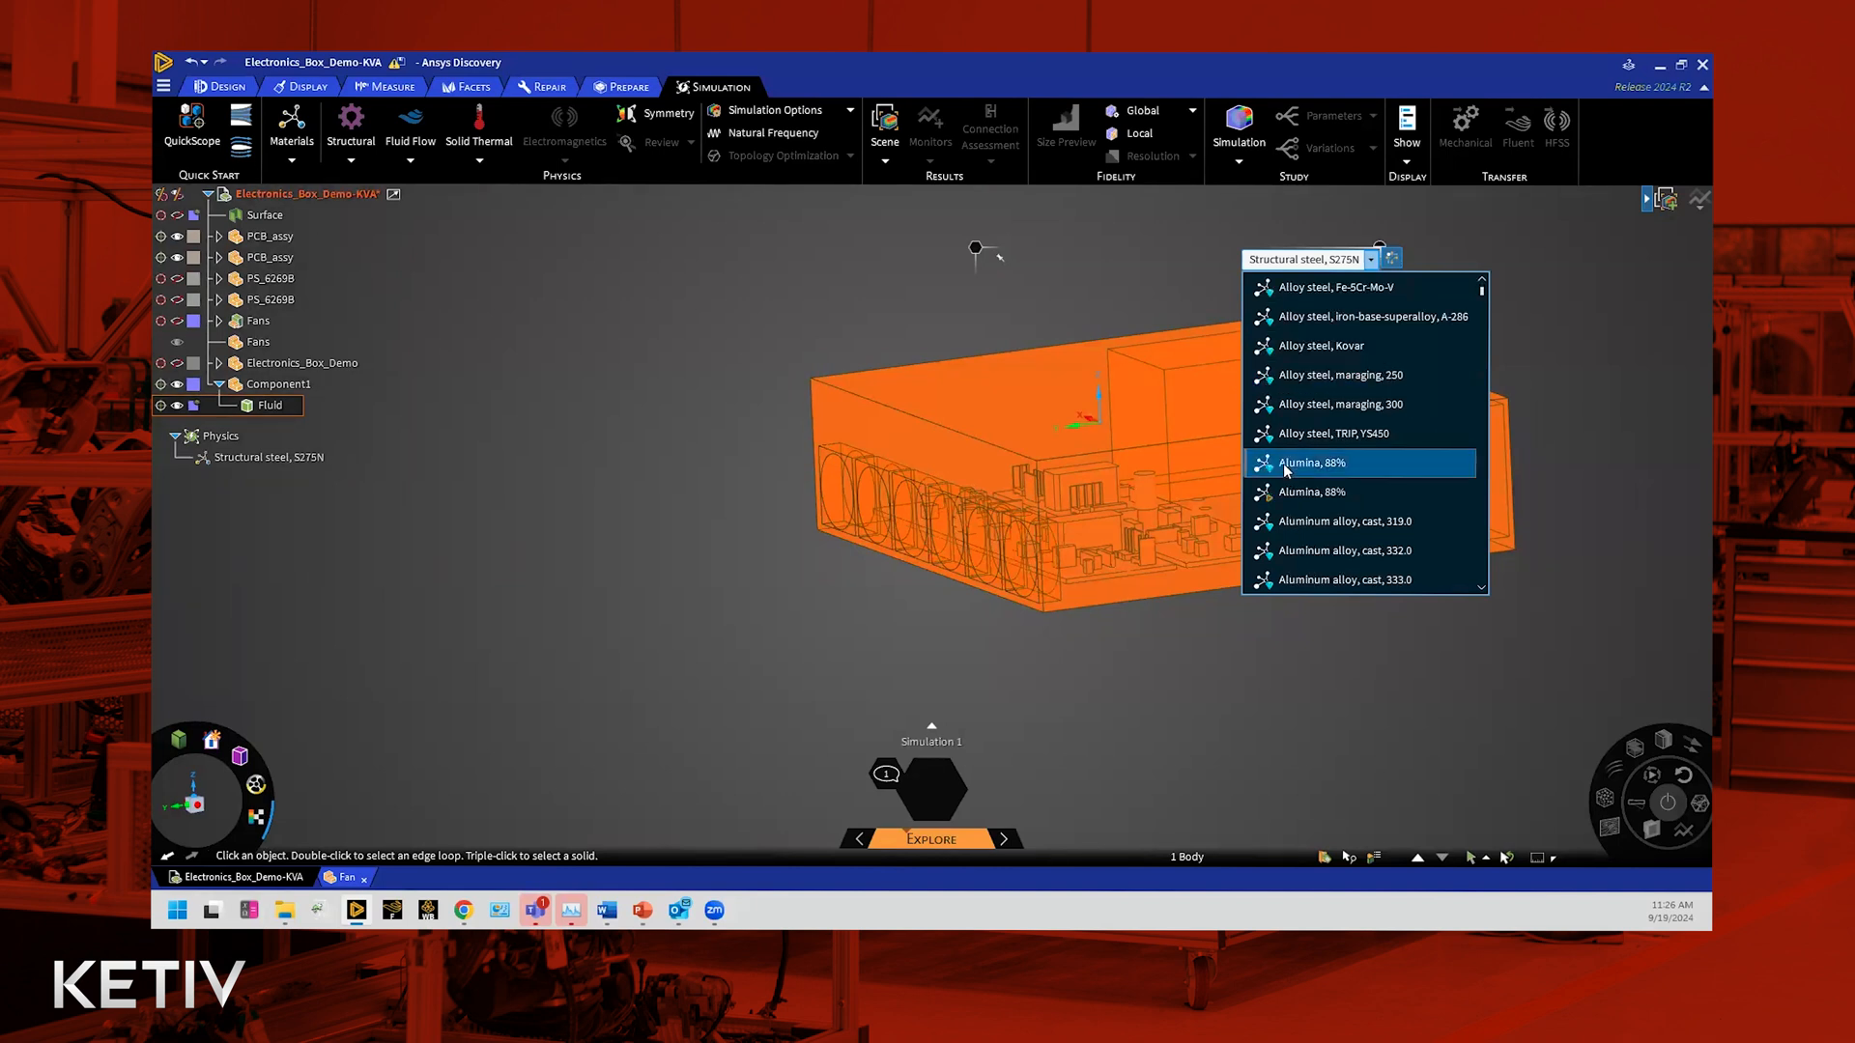
scroll(1287, 472, up, 2)
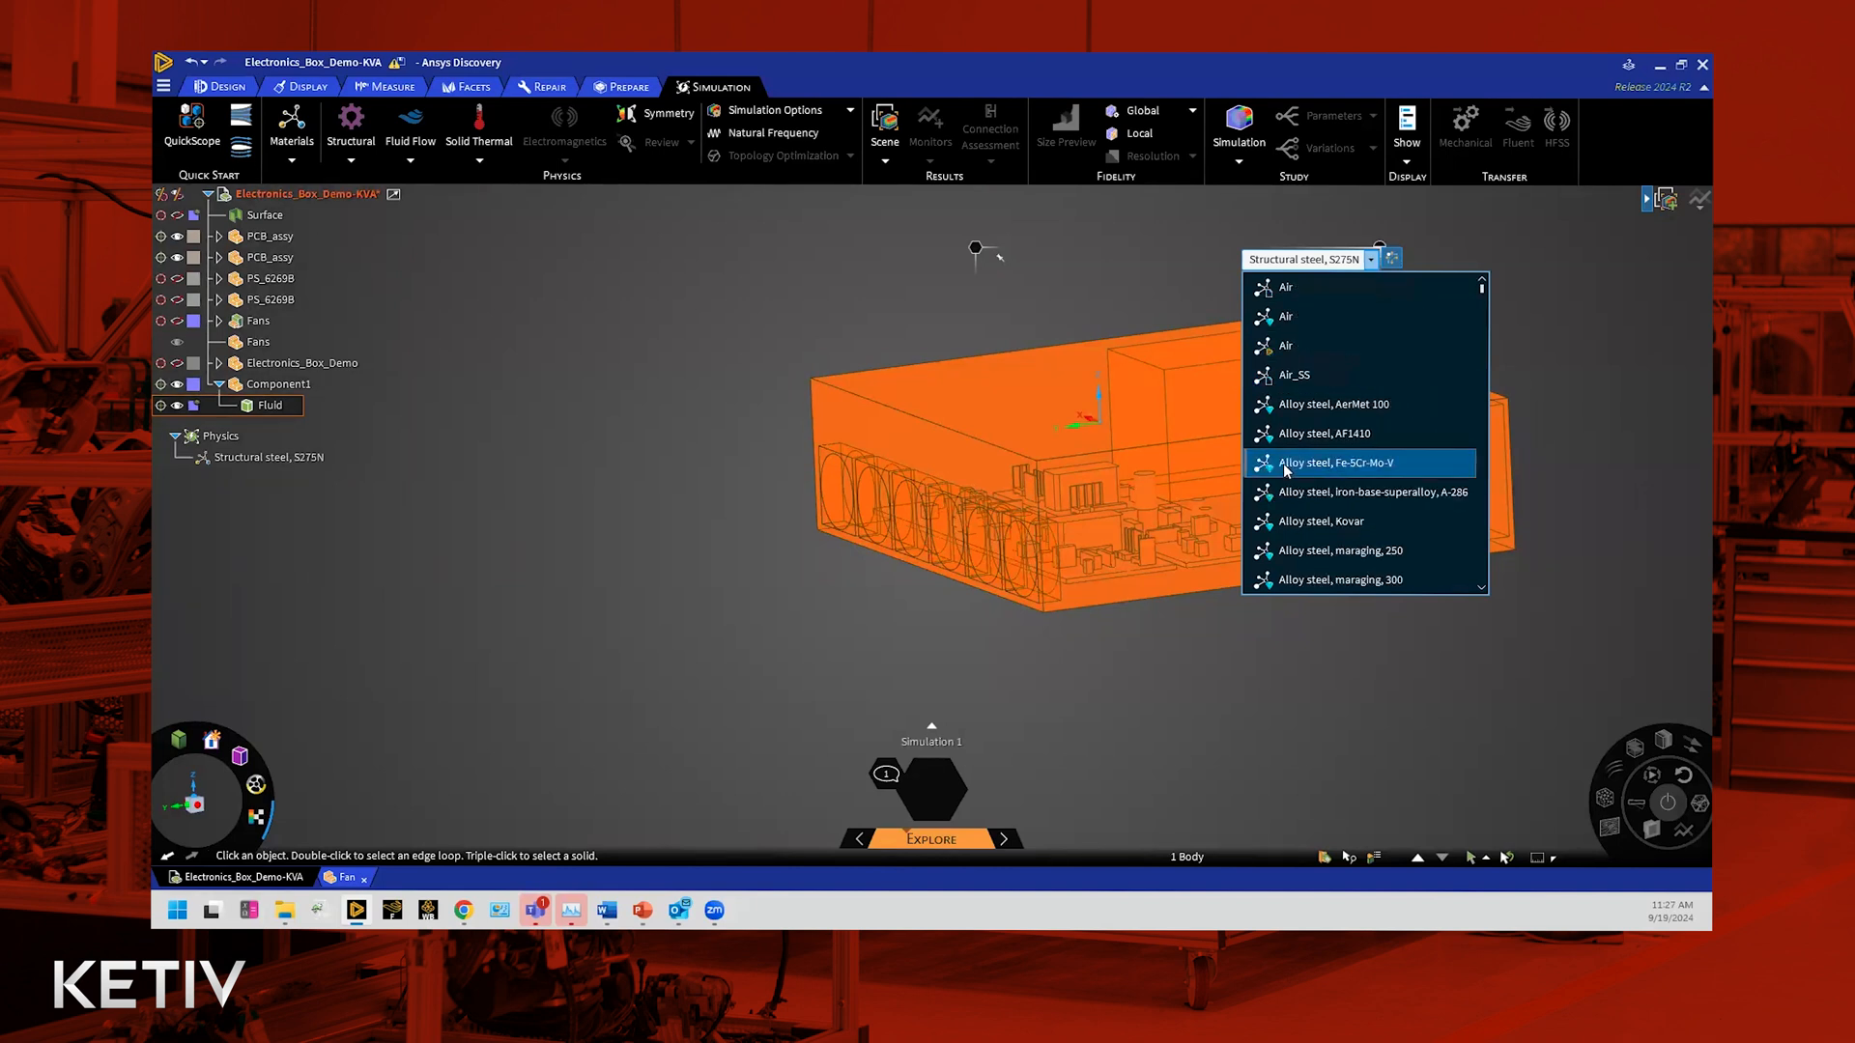
click(1297, 350)
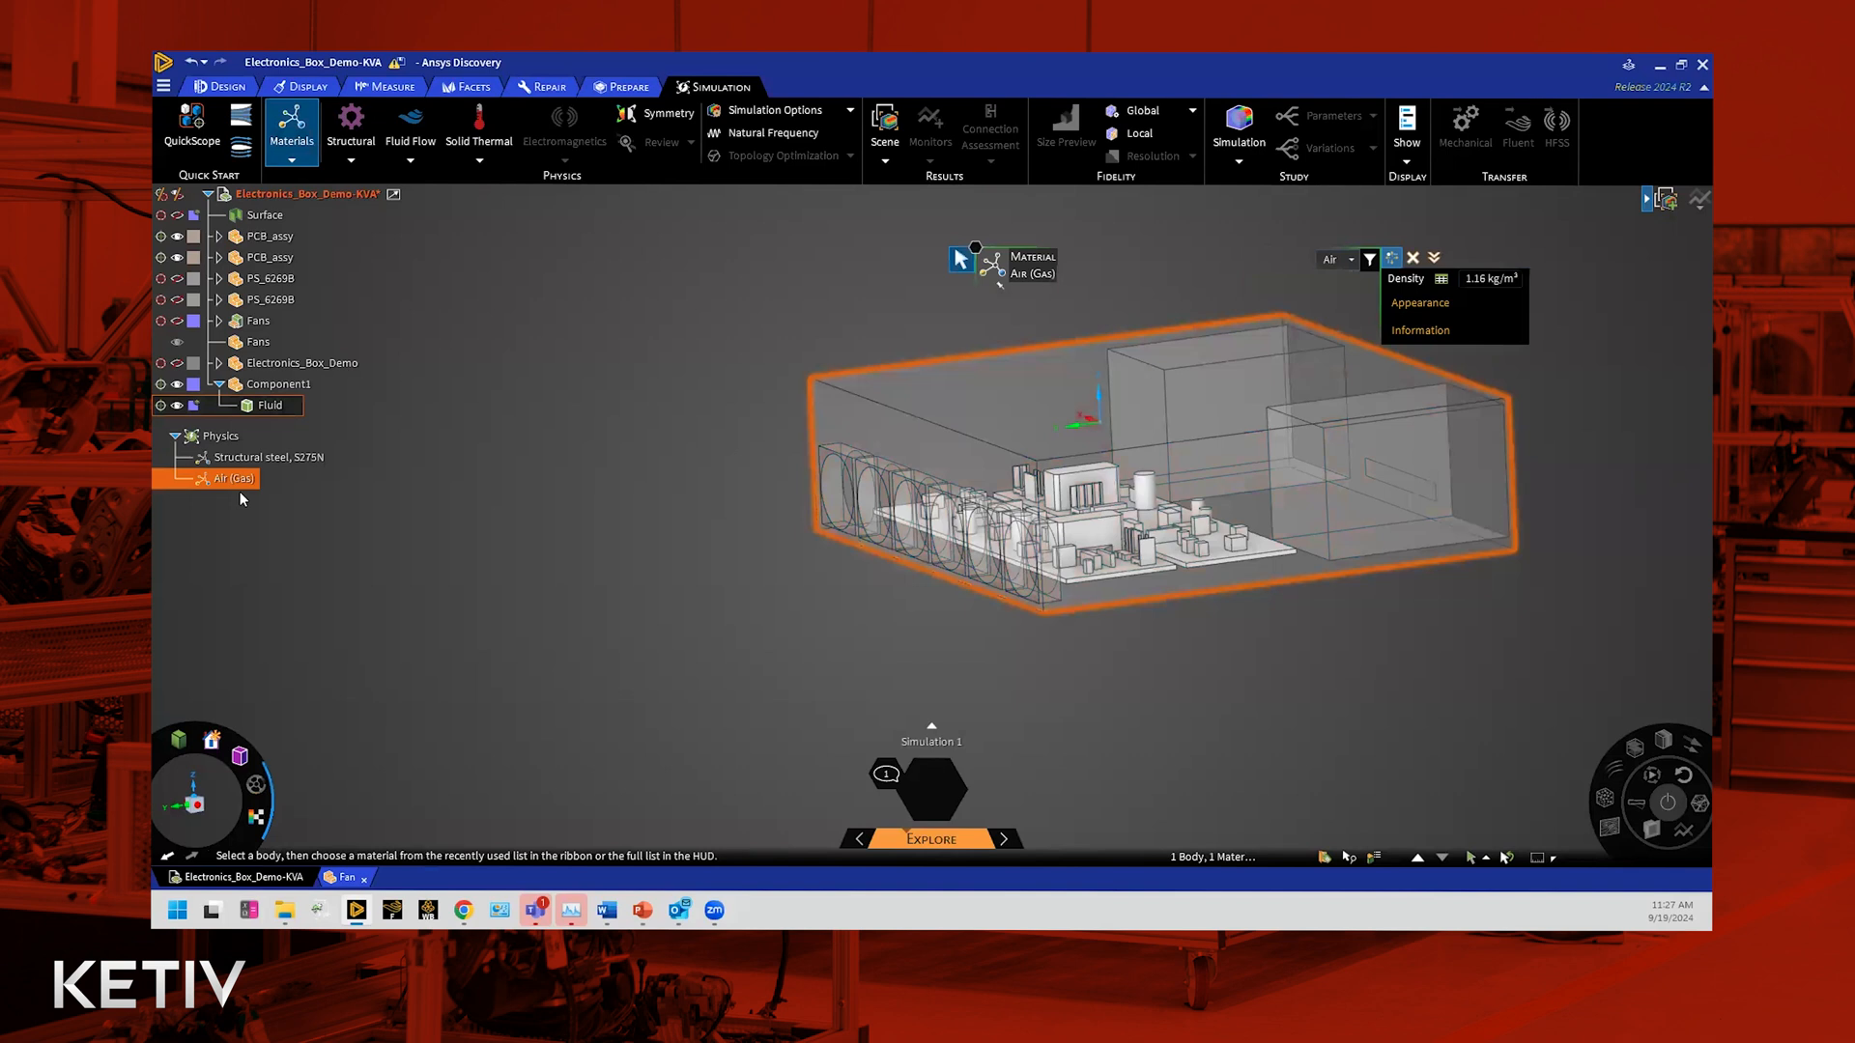
click(552, 587)
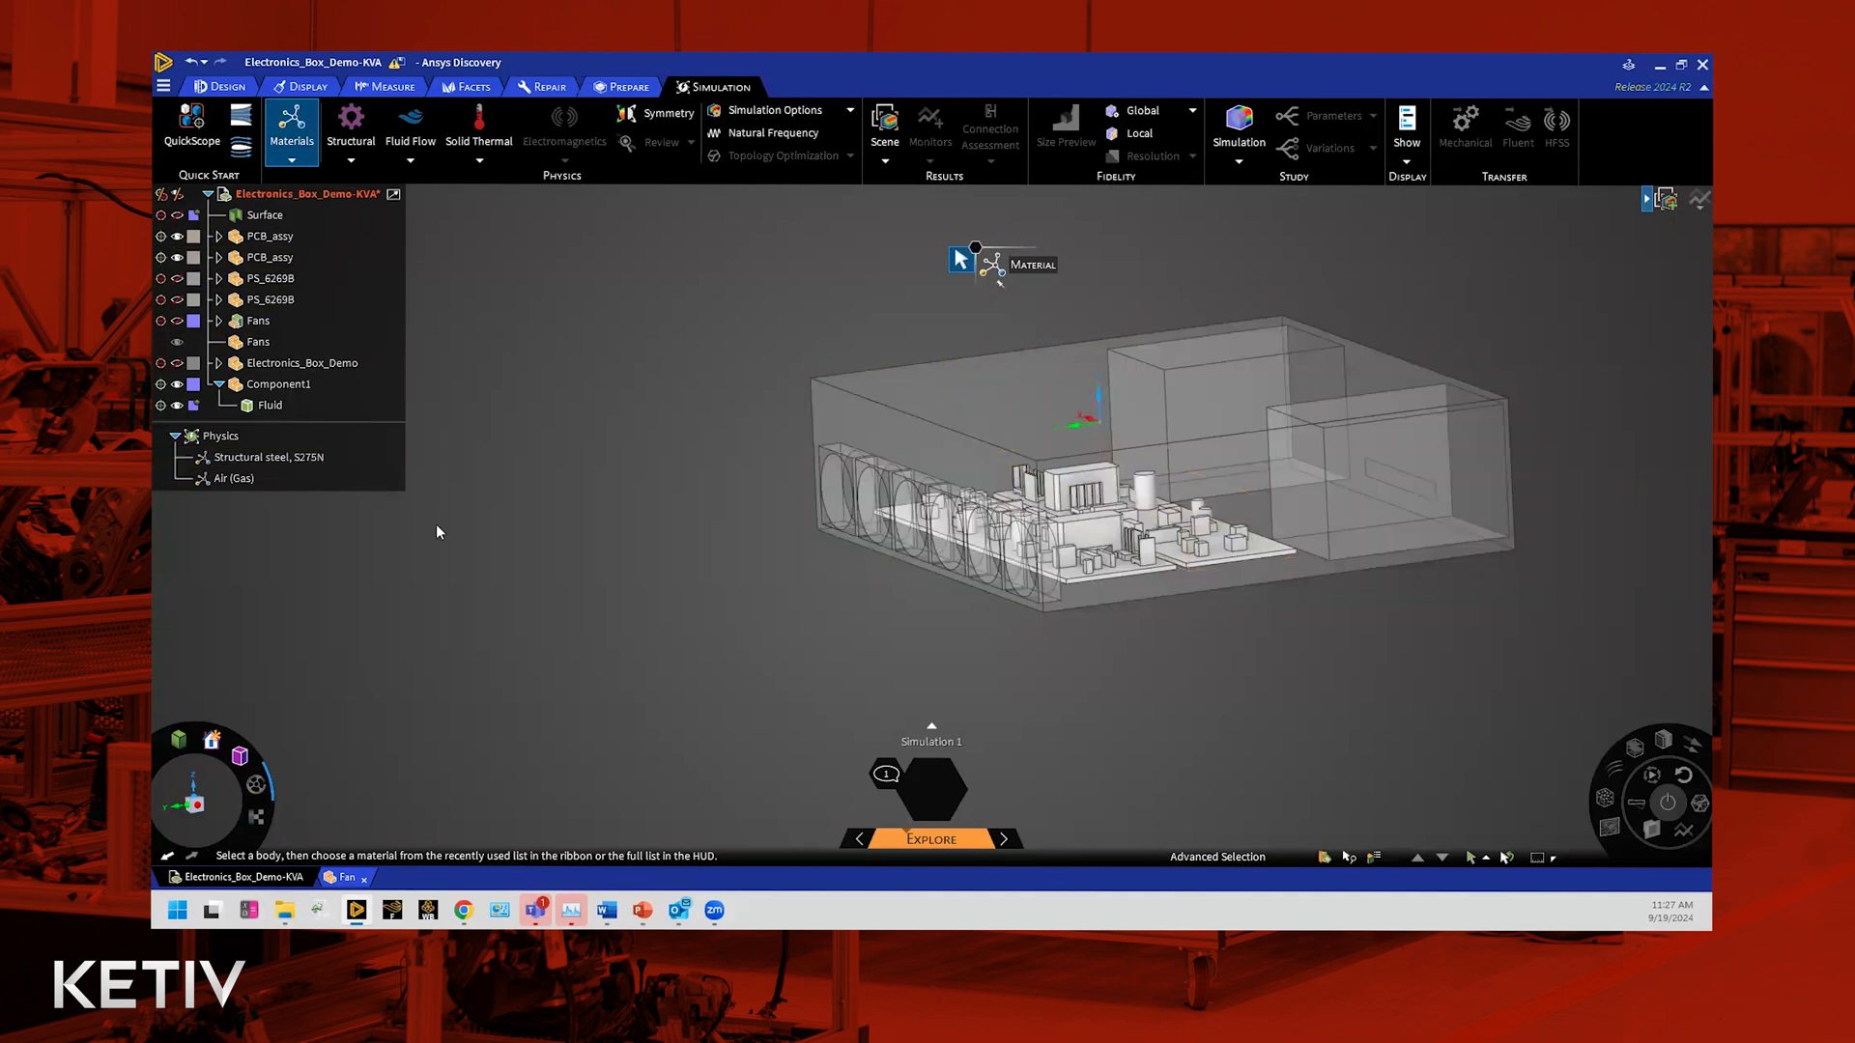
Step: Browse the material library for the first PCB_assy's Solid1 body and leave the Materials tool without picking one
click(219, 236)
click(267, 258)
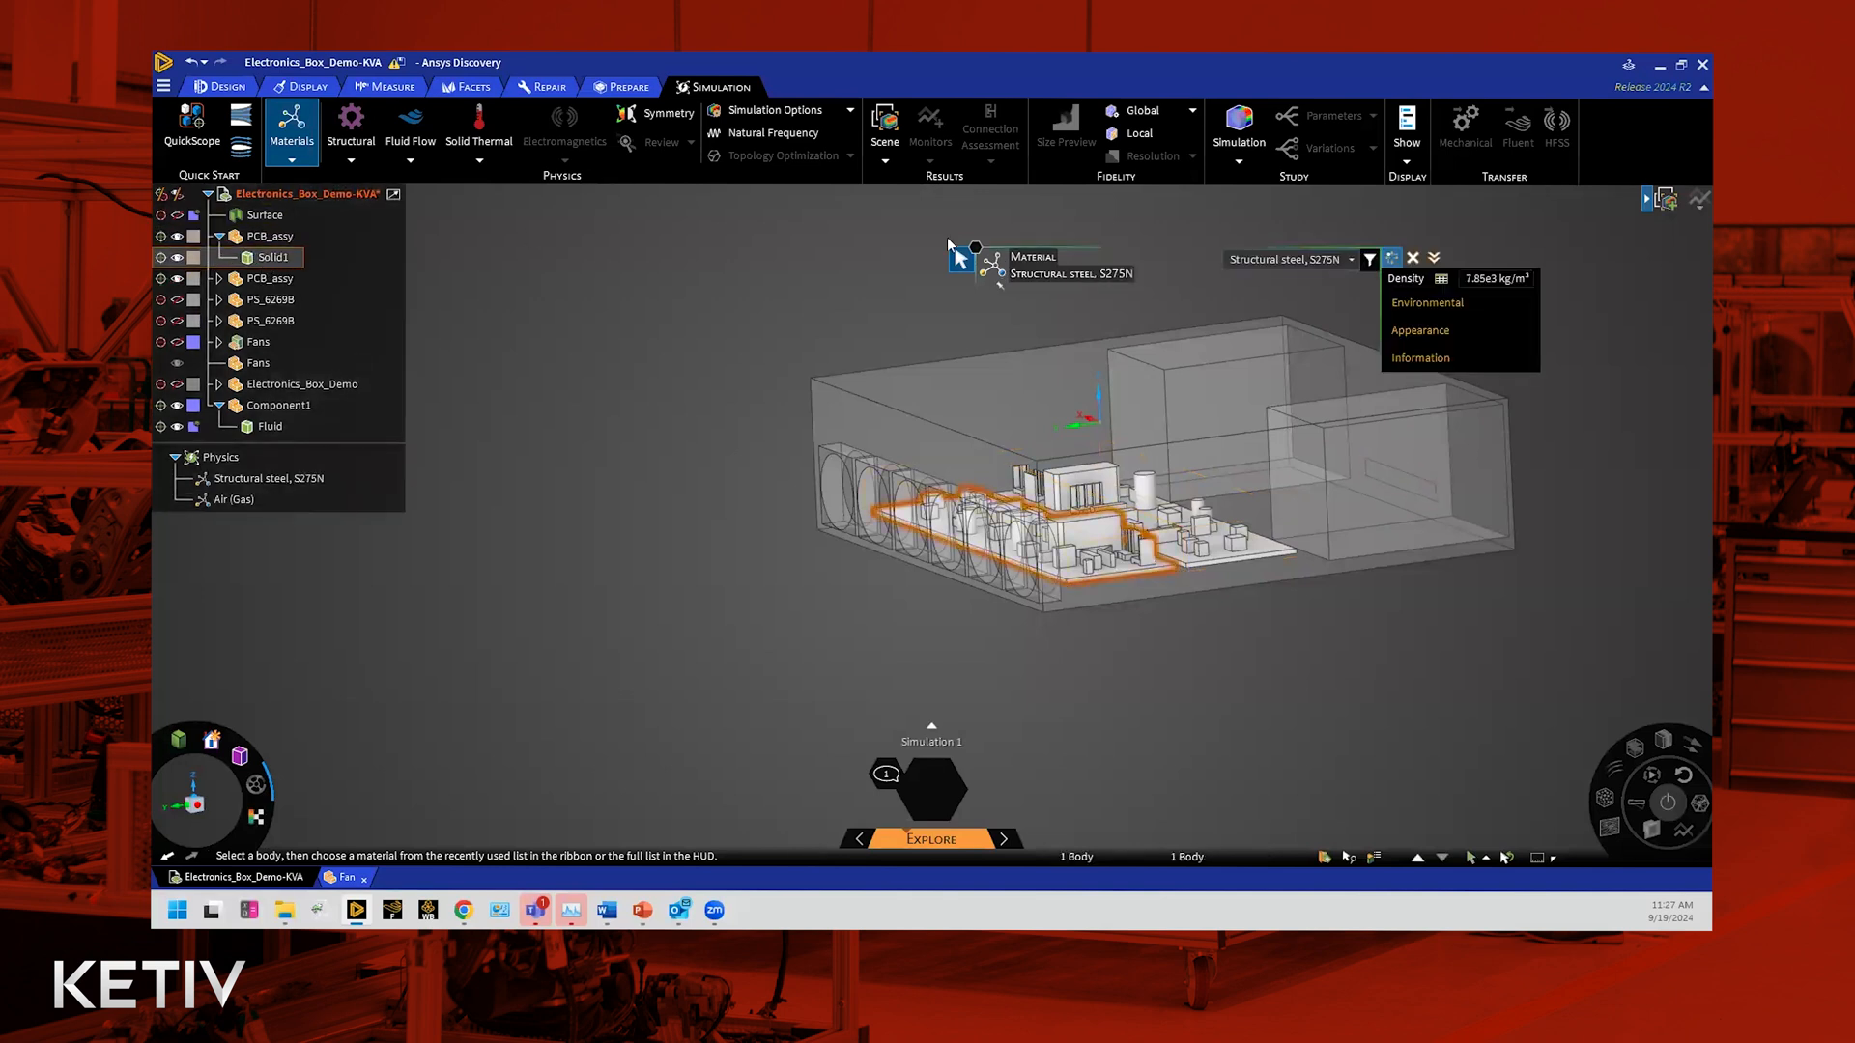
click(1353, 259)
scroll(1372, 358, down, 10)
scroll(1374, 364, down, 4)
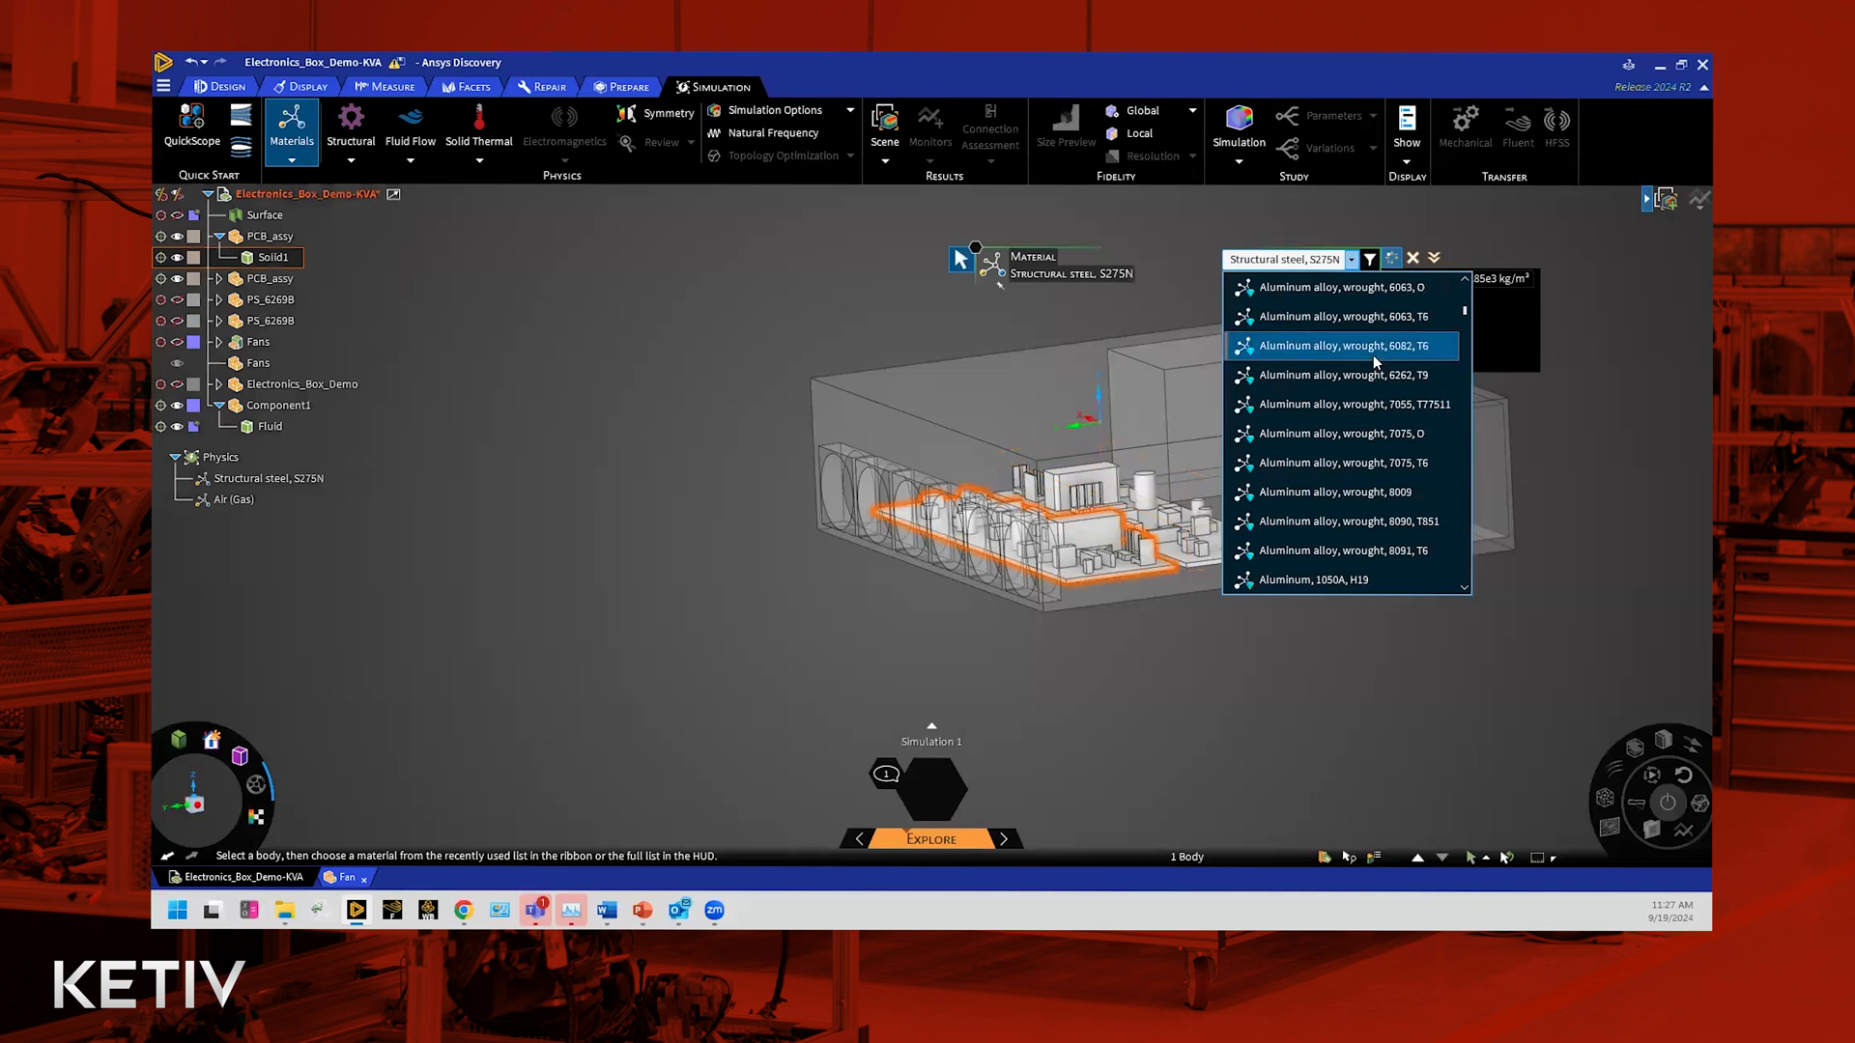
scroll(1375, 359, down, 10)
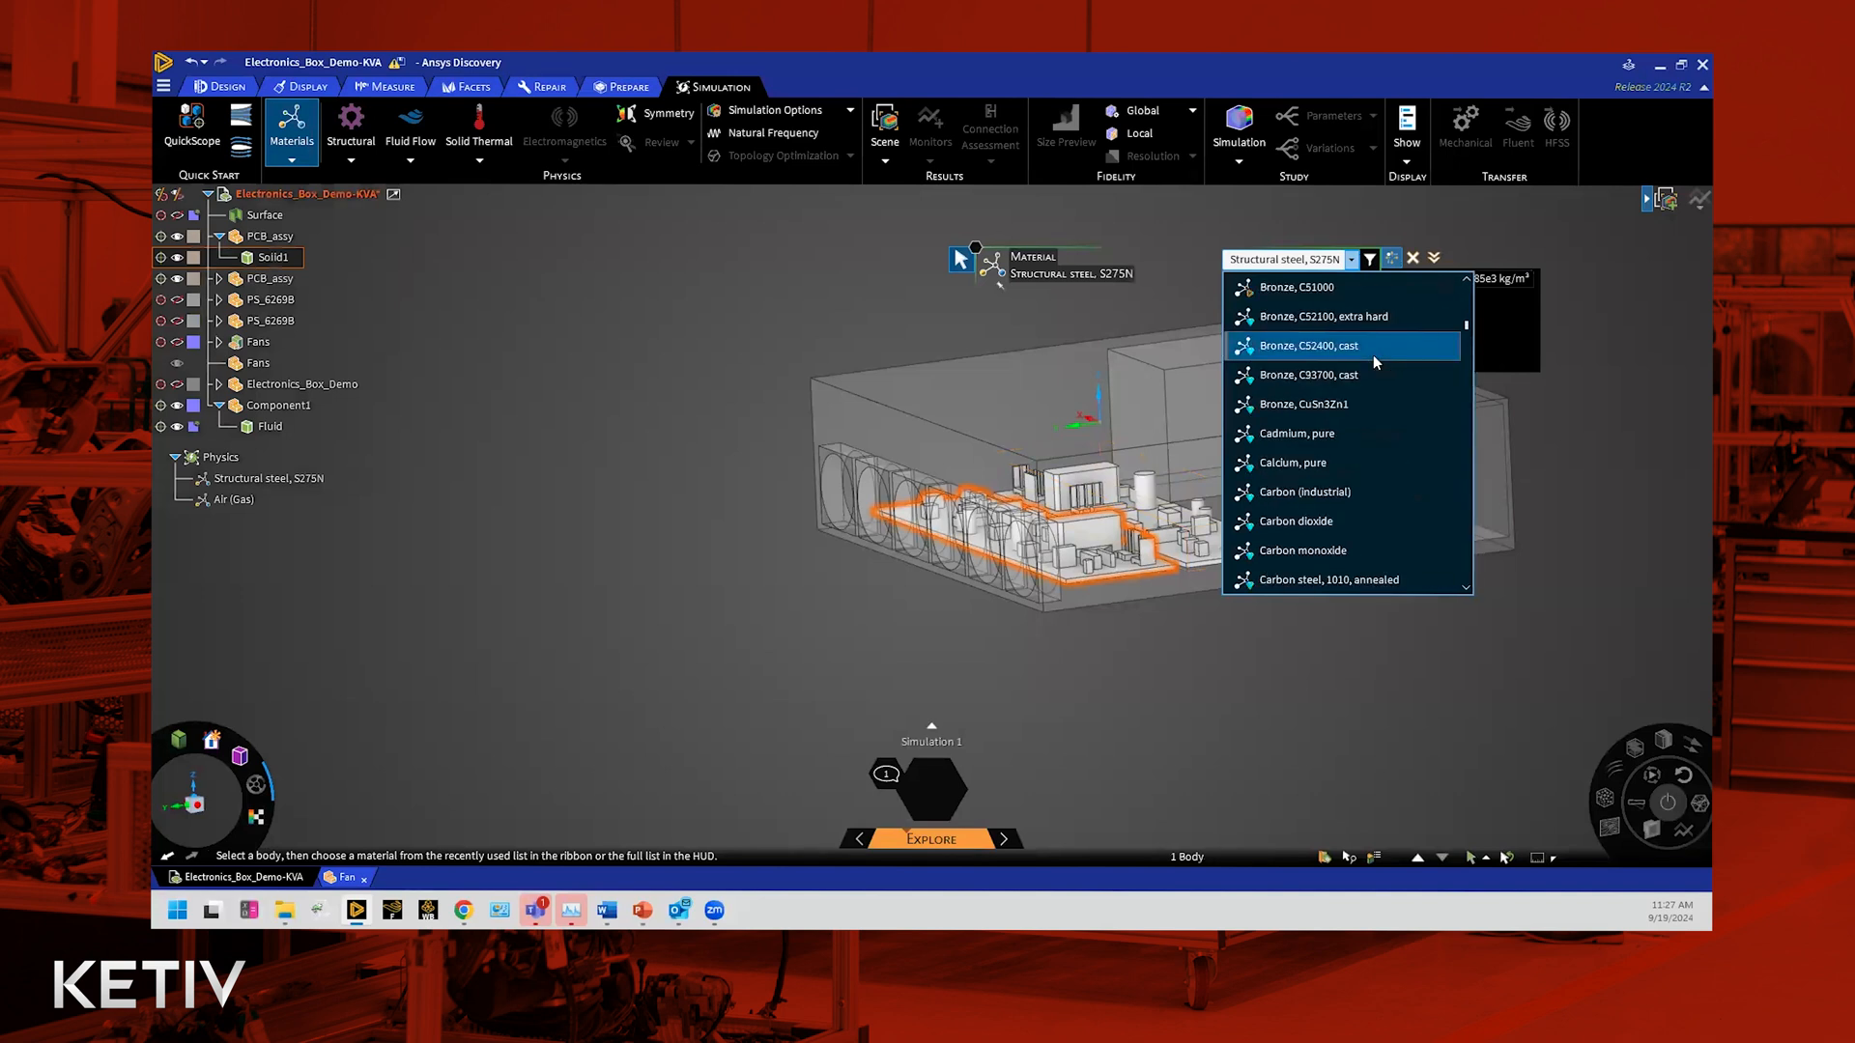
scroll(1375, 361, down, 10)
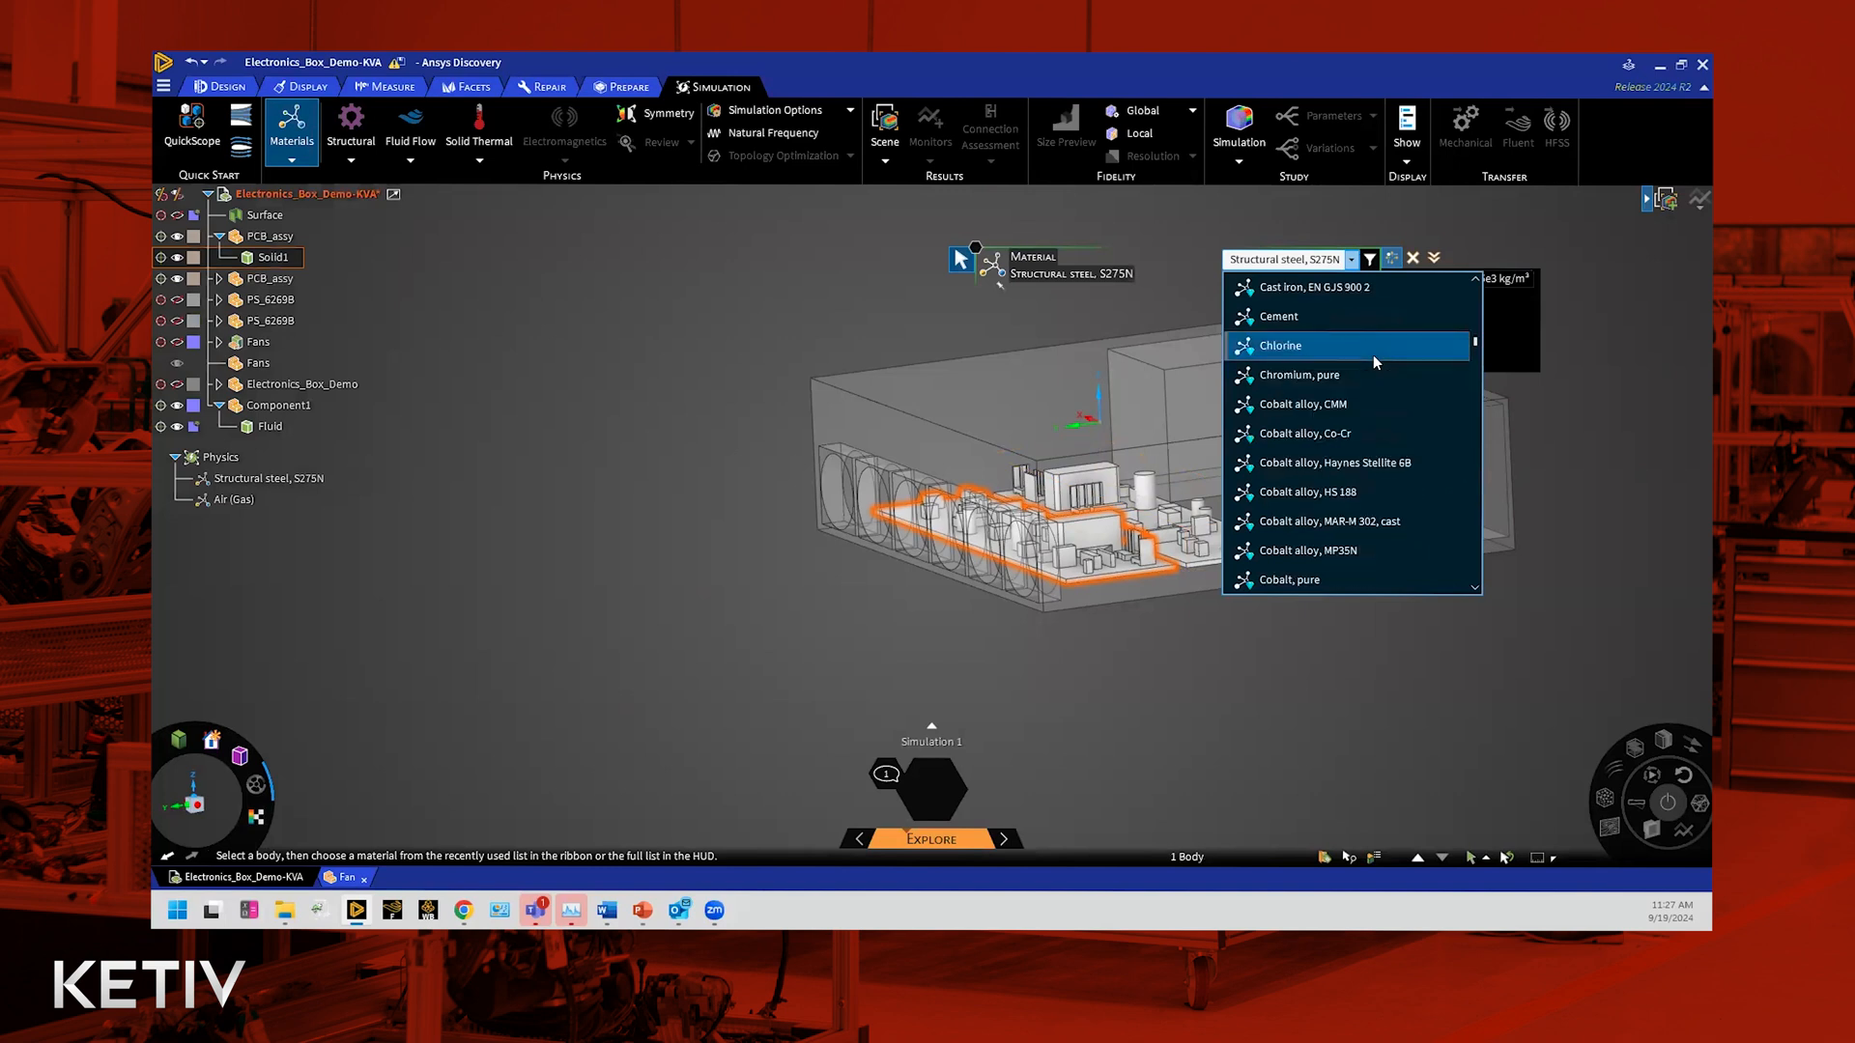
scroll(1377, 361, down, 2)
scroll(1376, 361, down, 10)
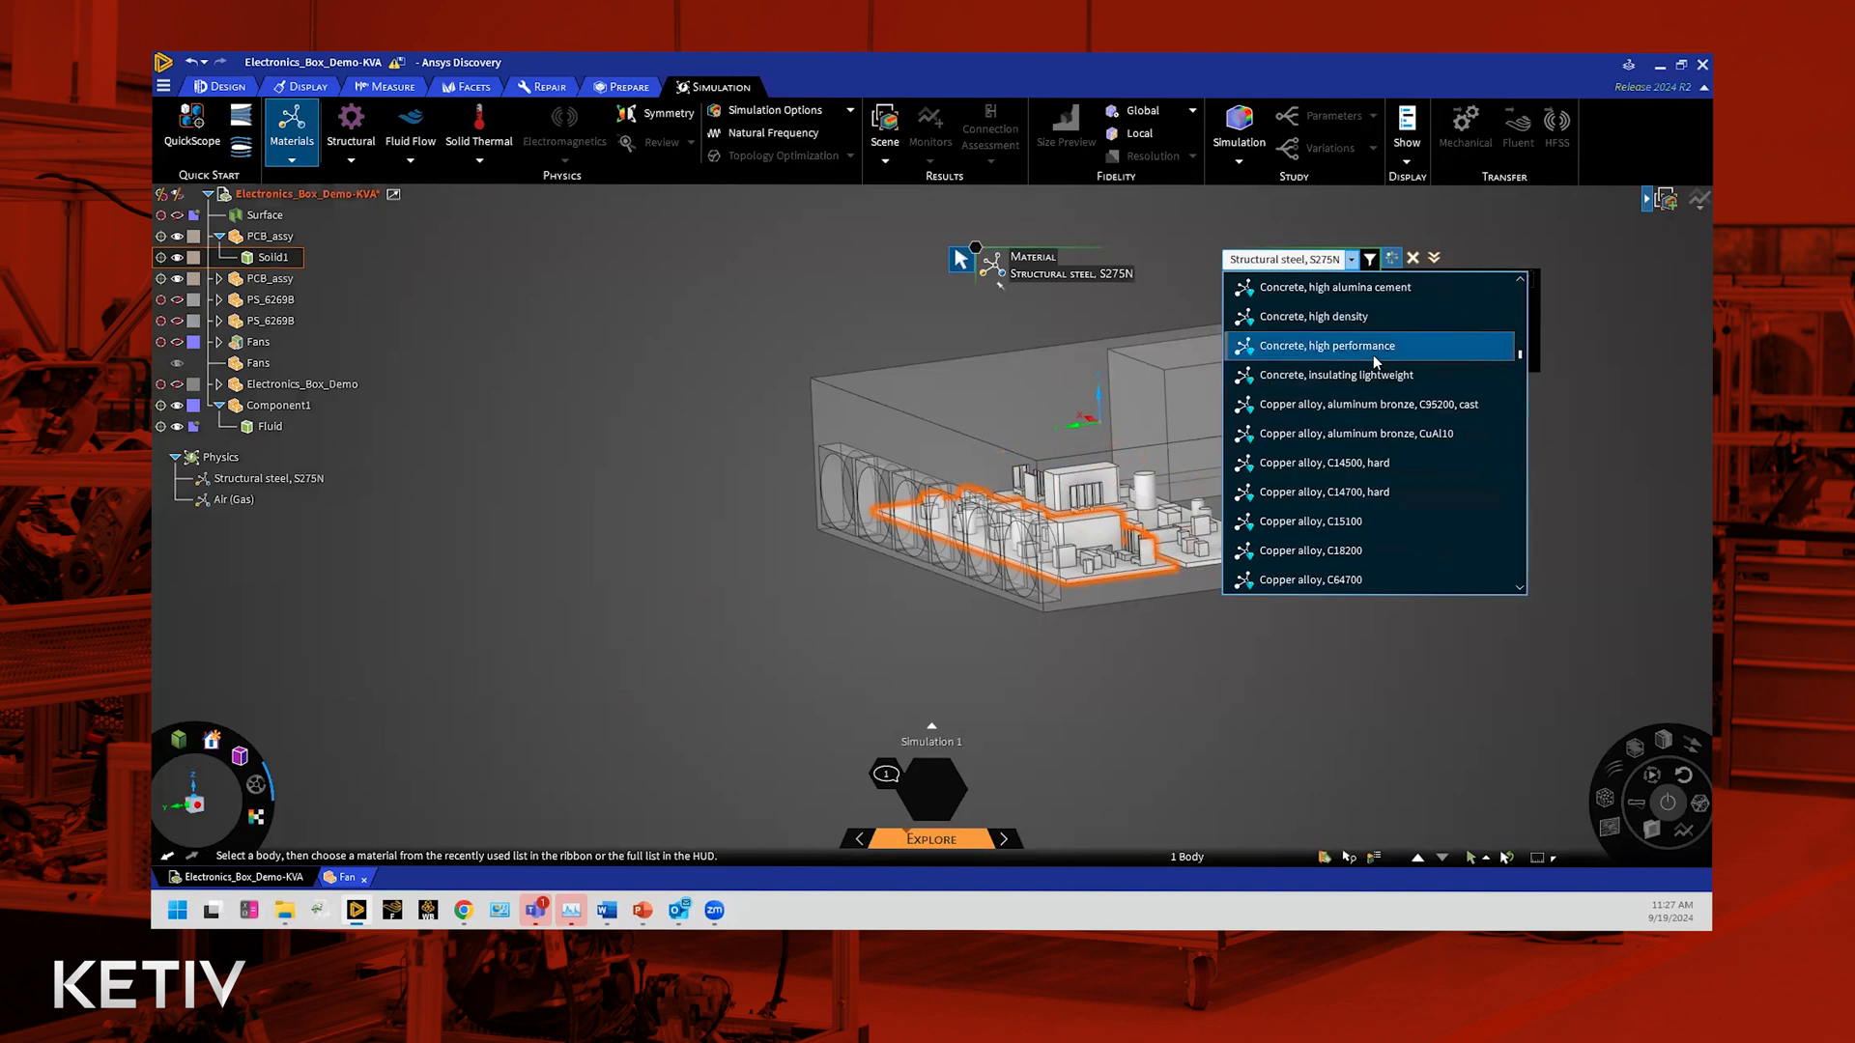
click(1414, 726)
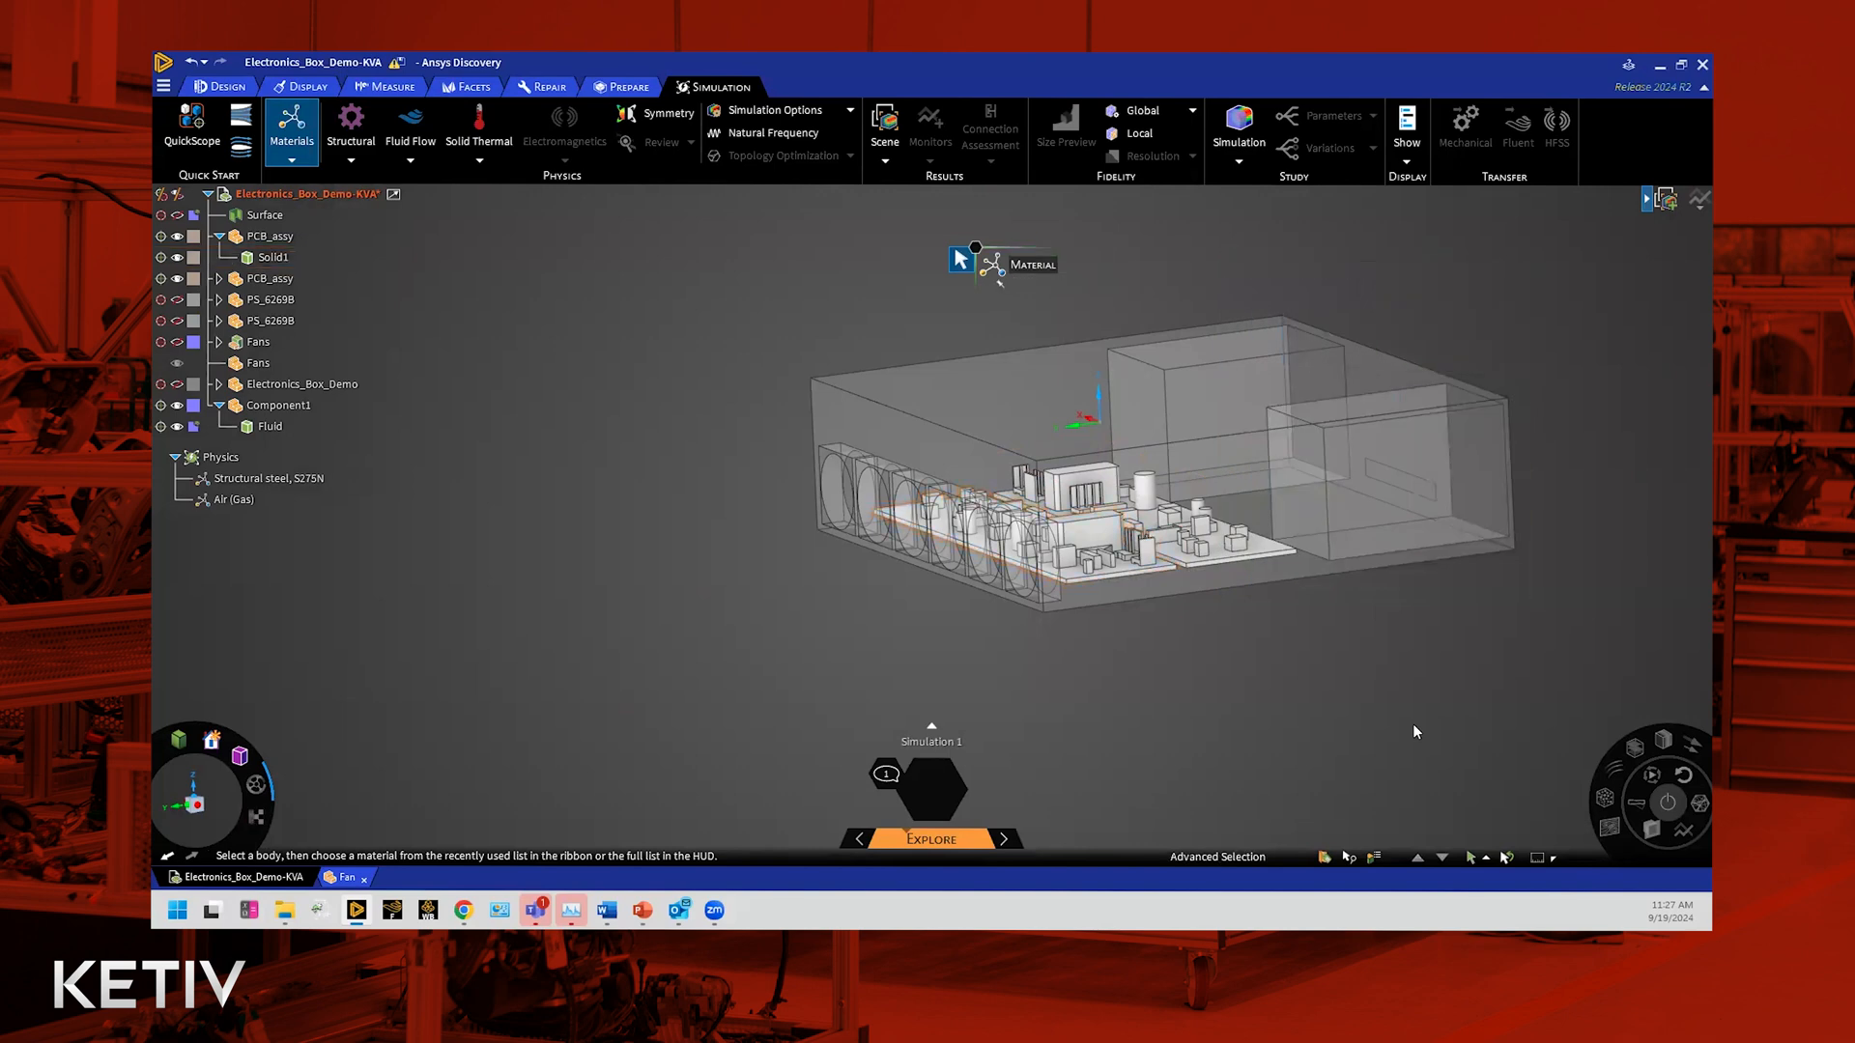
key(Escape)
Step: Apply a Solid Thermal heat condition with a total heat of 50 W to the Solid1 bodies of both PCB_assy components
scroll(1639, 480, up, 1)
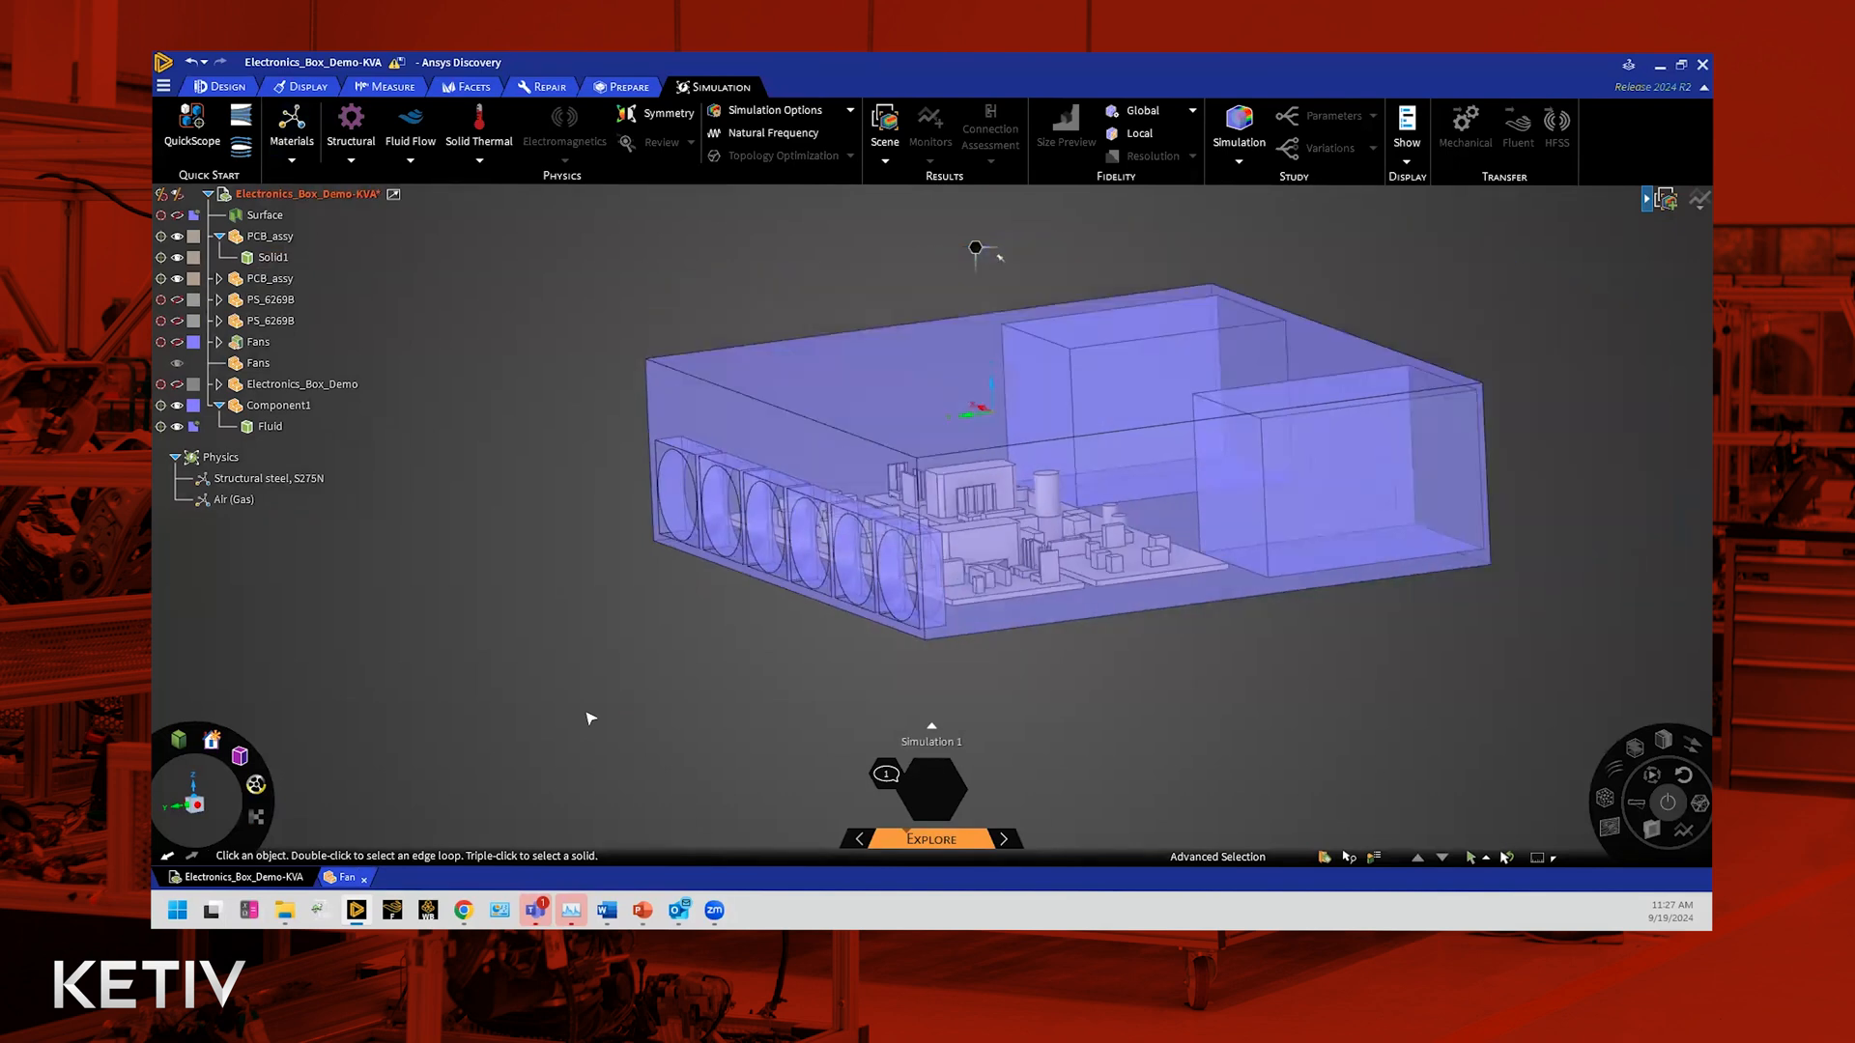
middle_drag(616, 695, 615, 729)
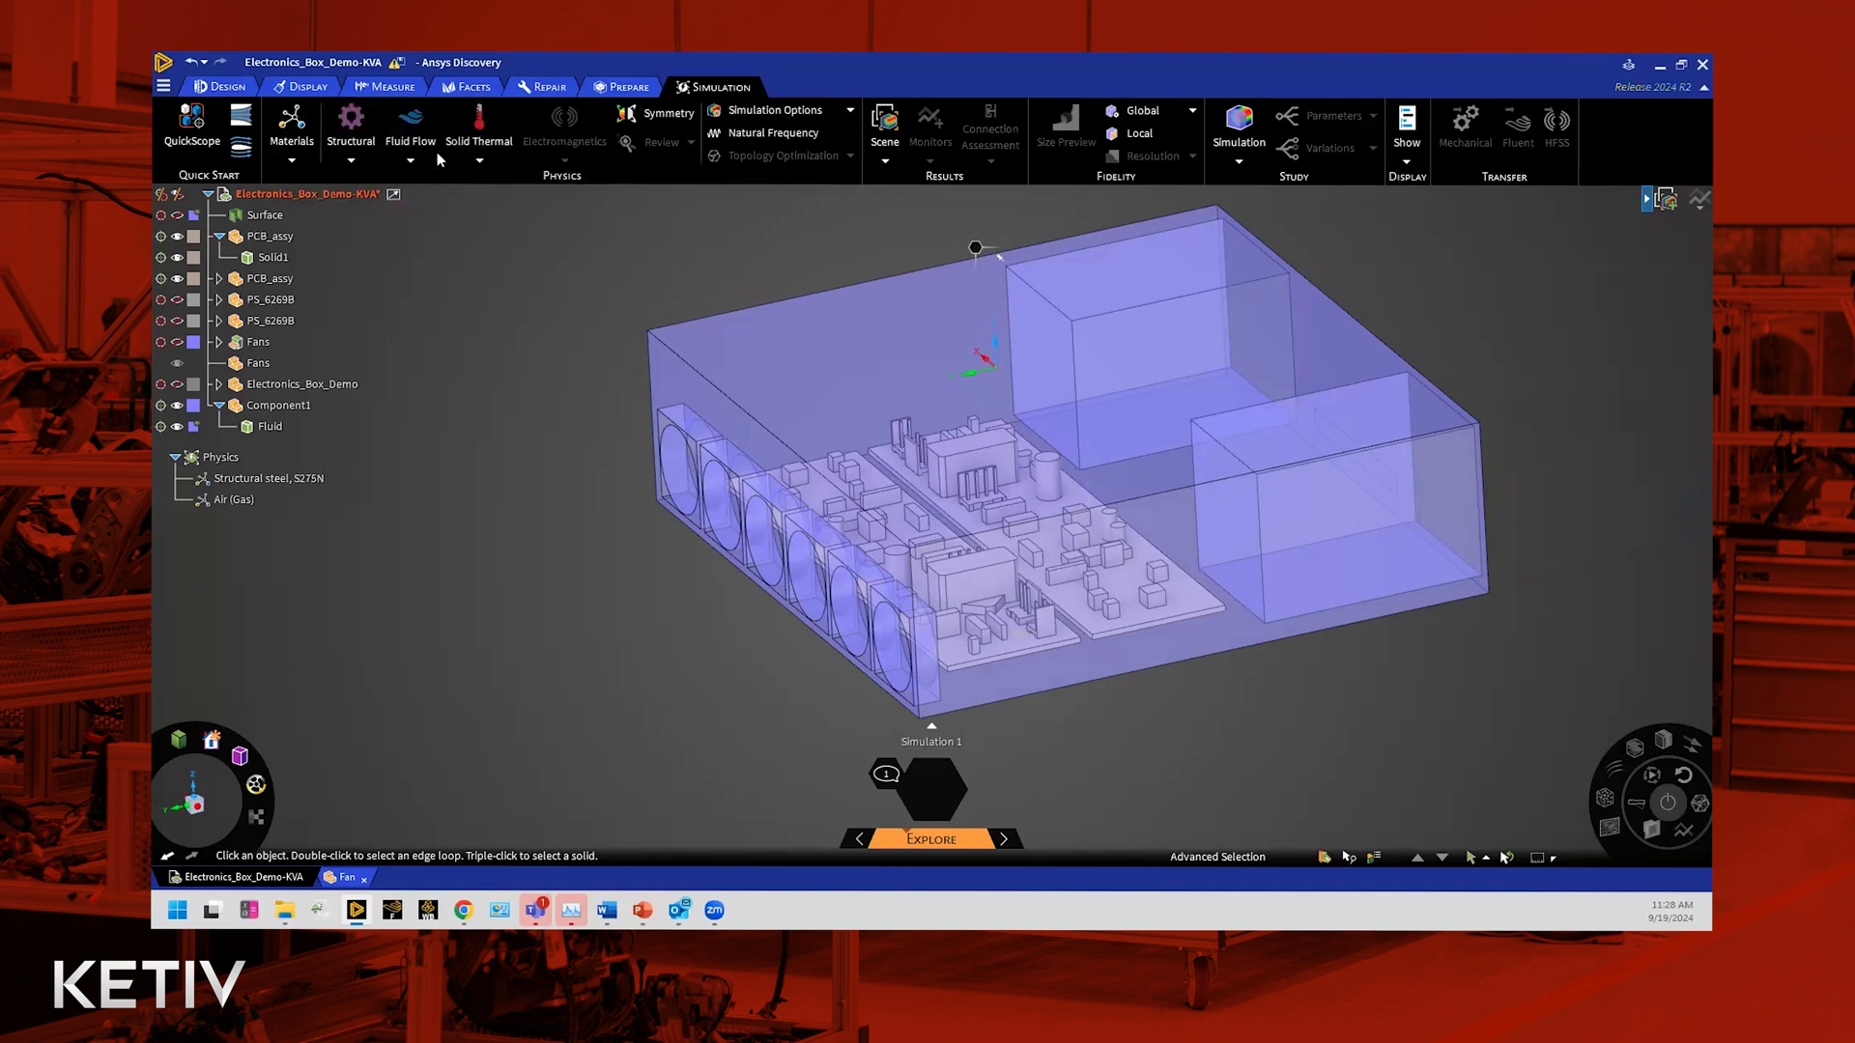
click(489, 124)
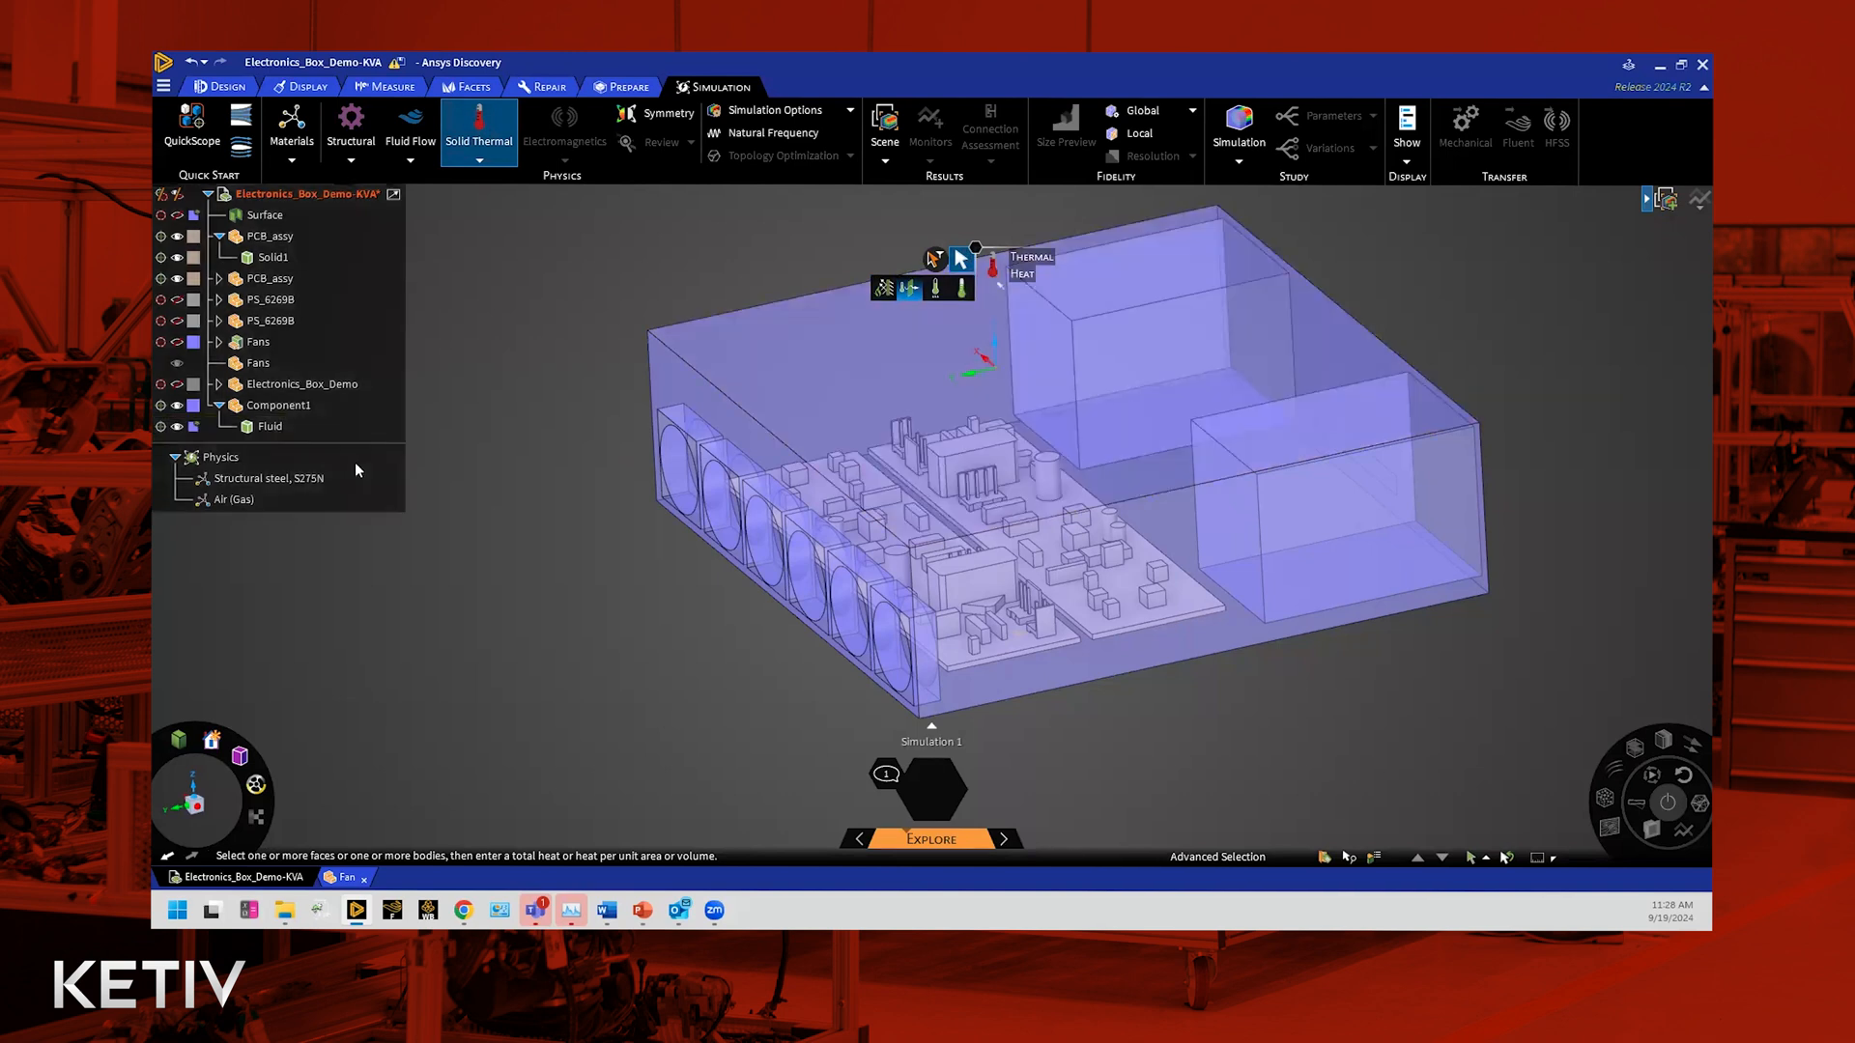
scroll(515, 502, down, 2)
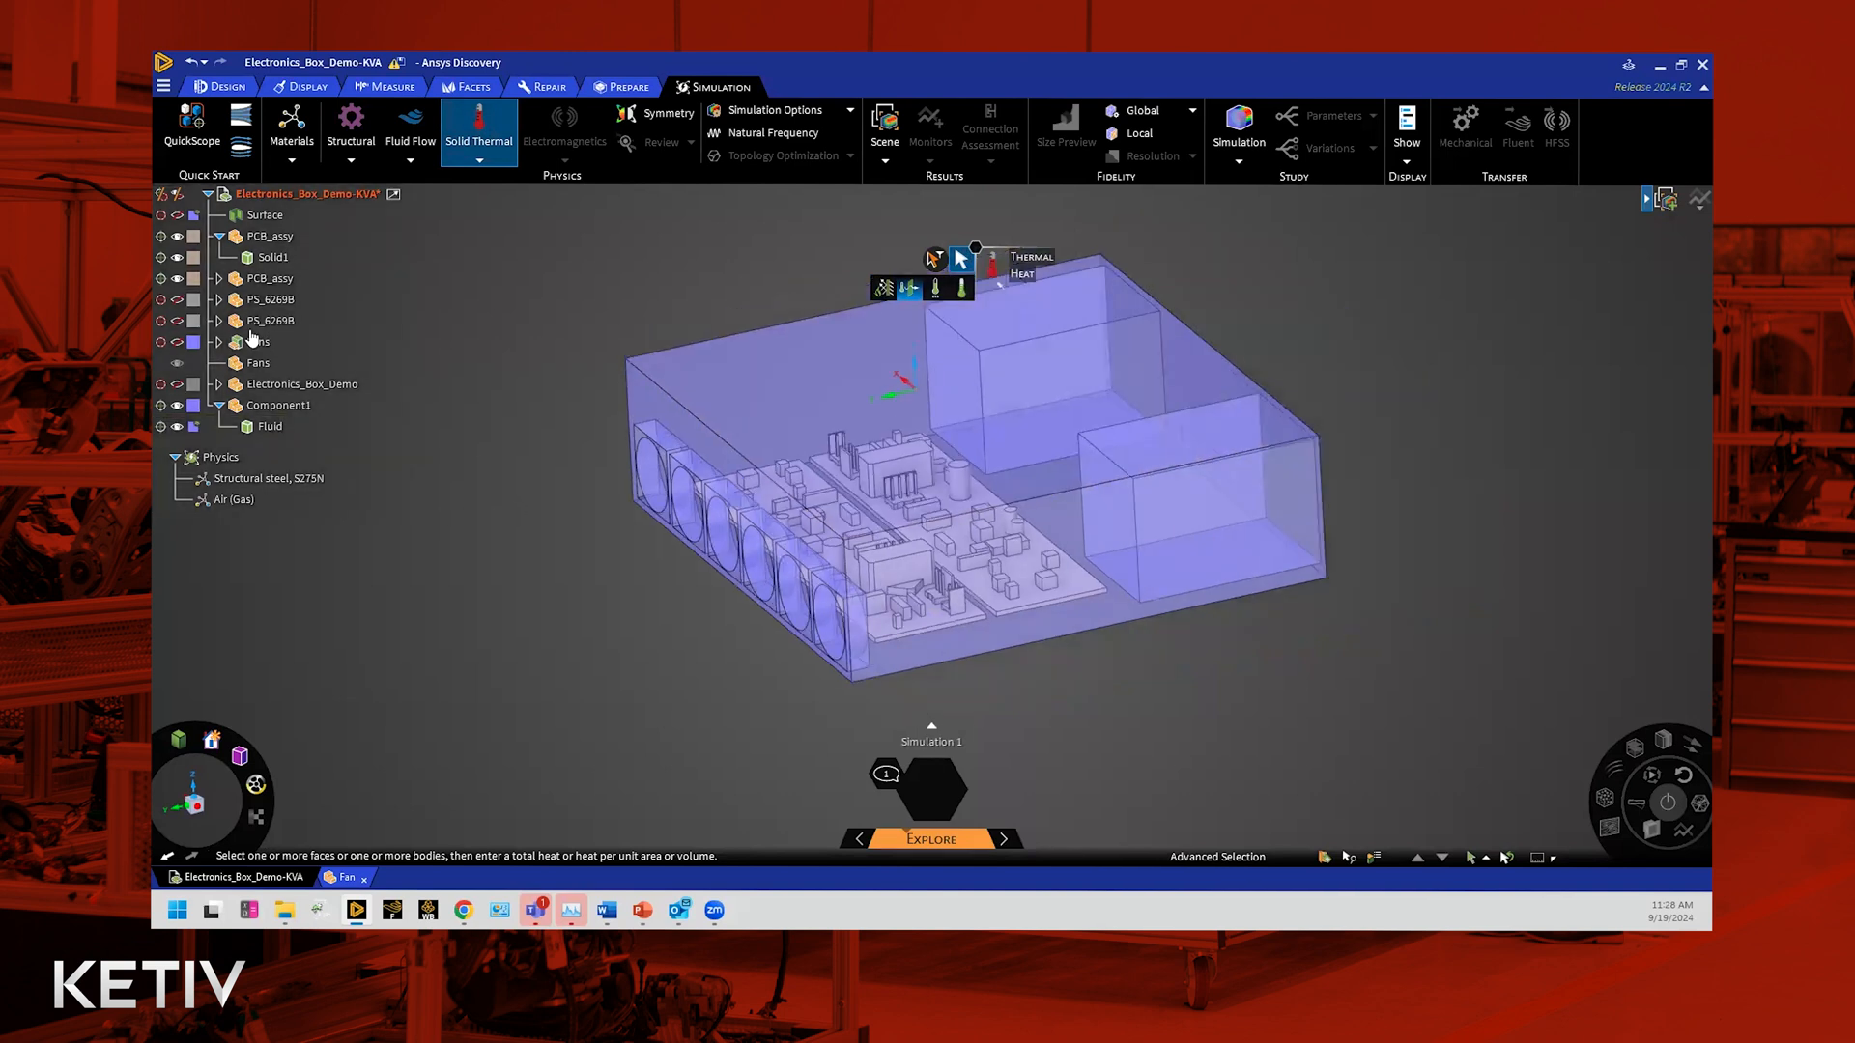
click(266, 257)
click(265, 259)
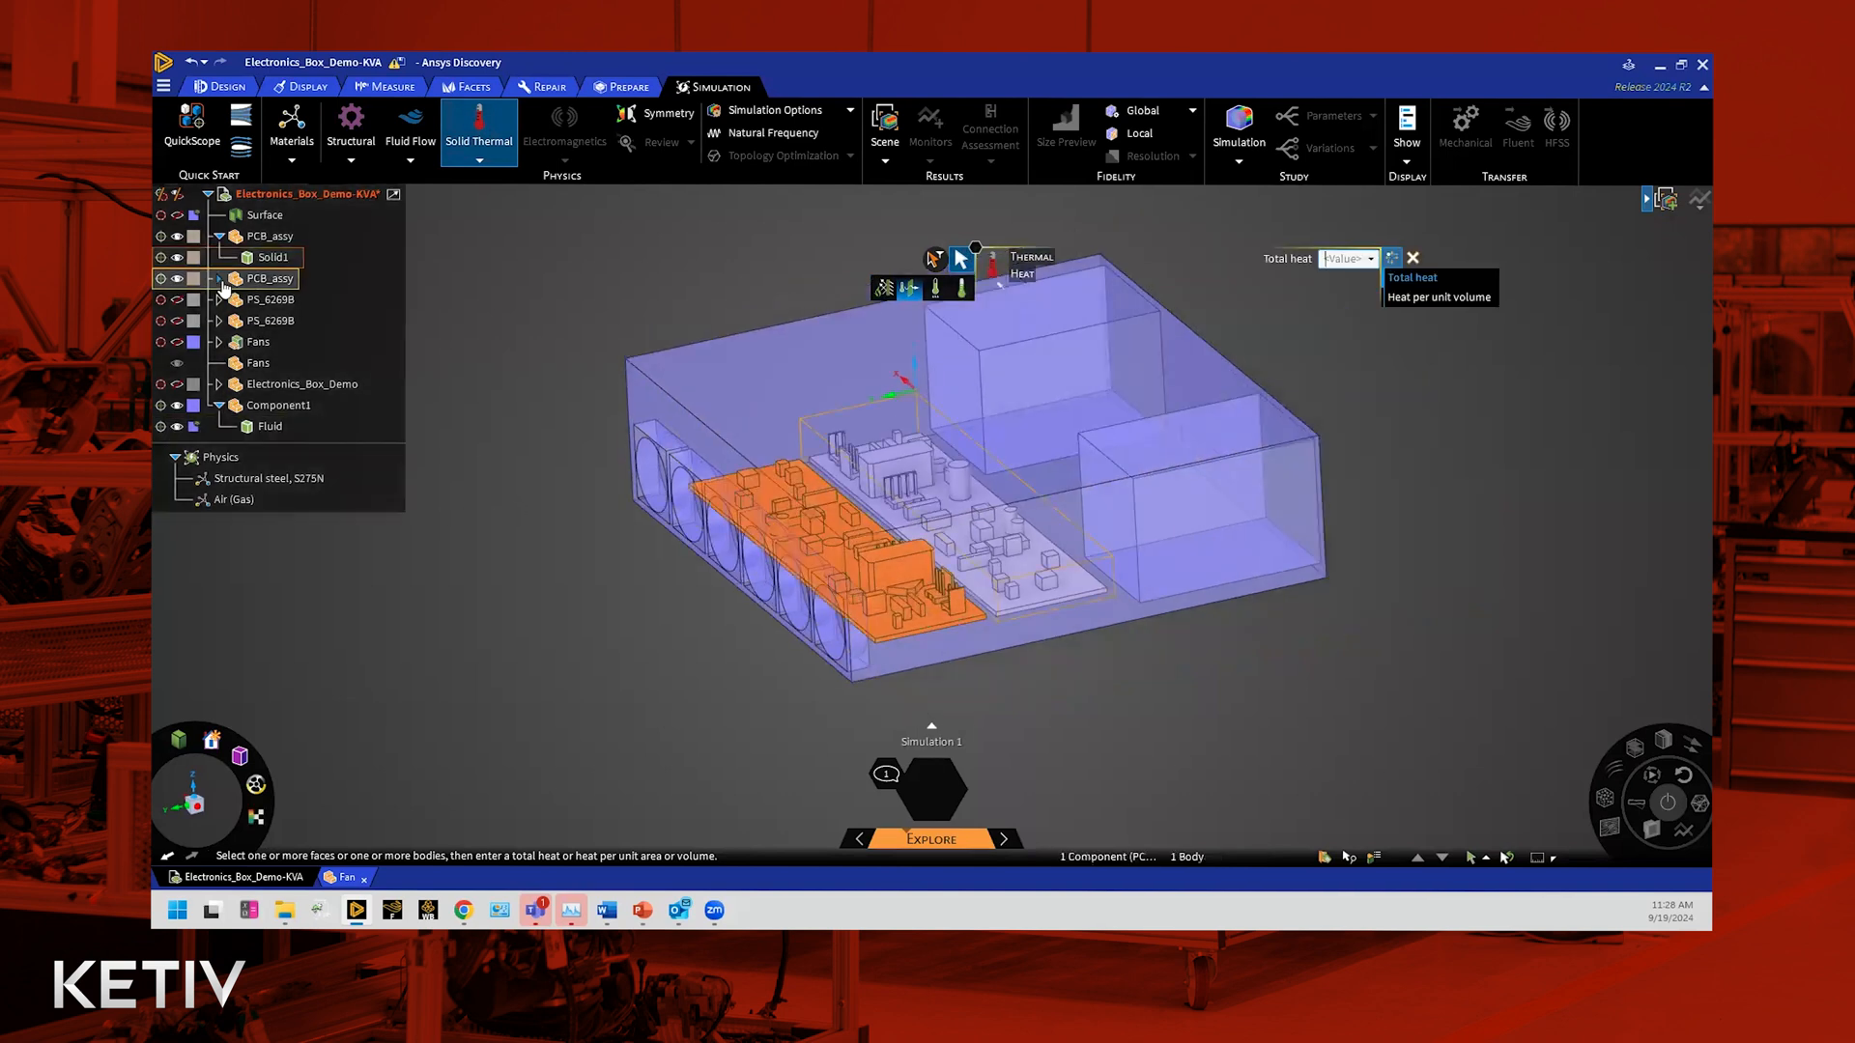
click(219, 279)
ctrl+click(265, 300)
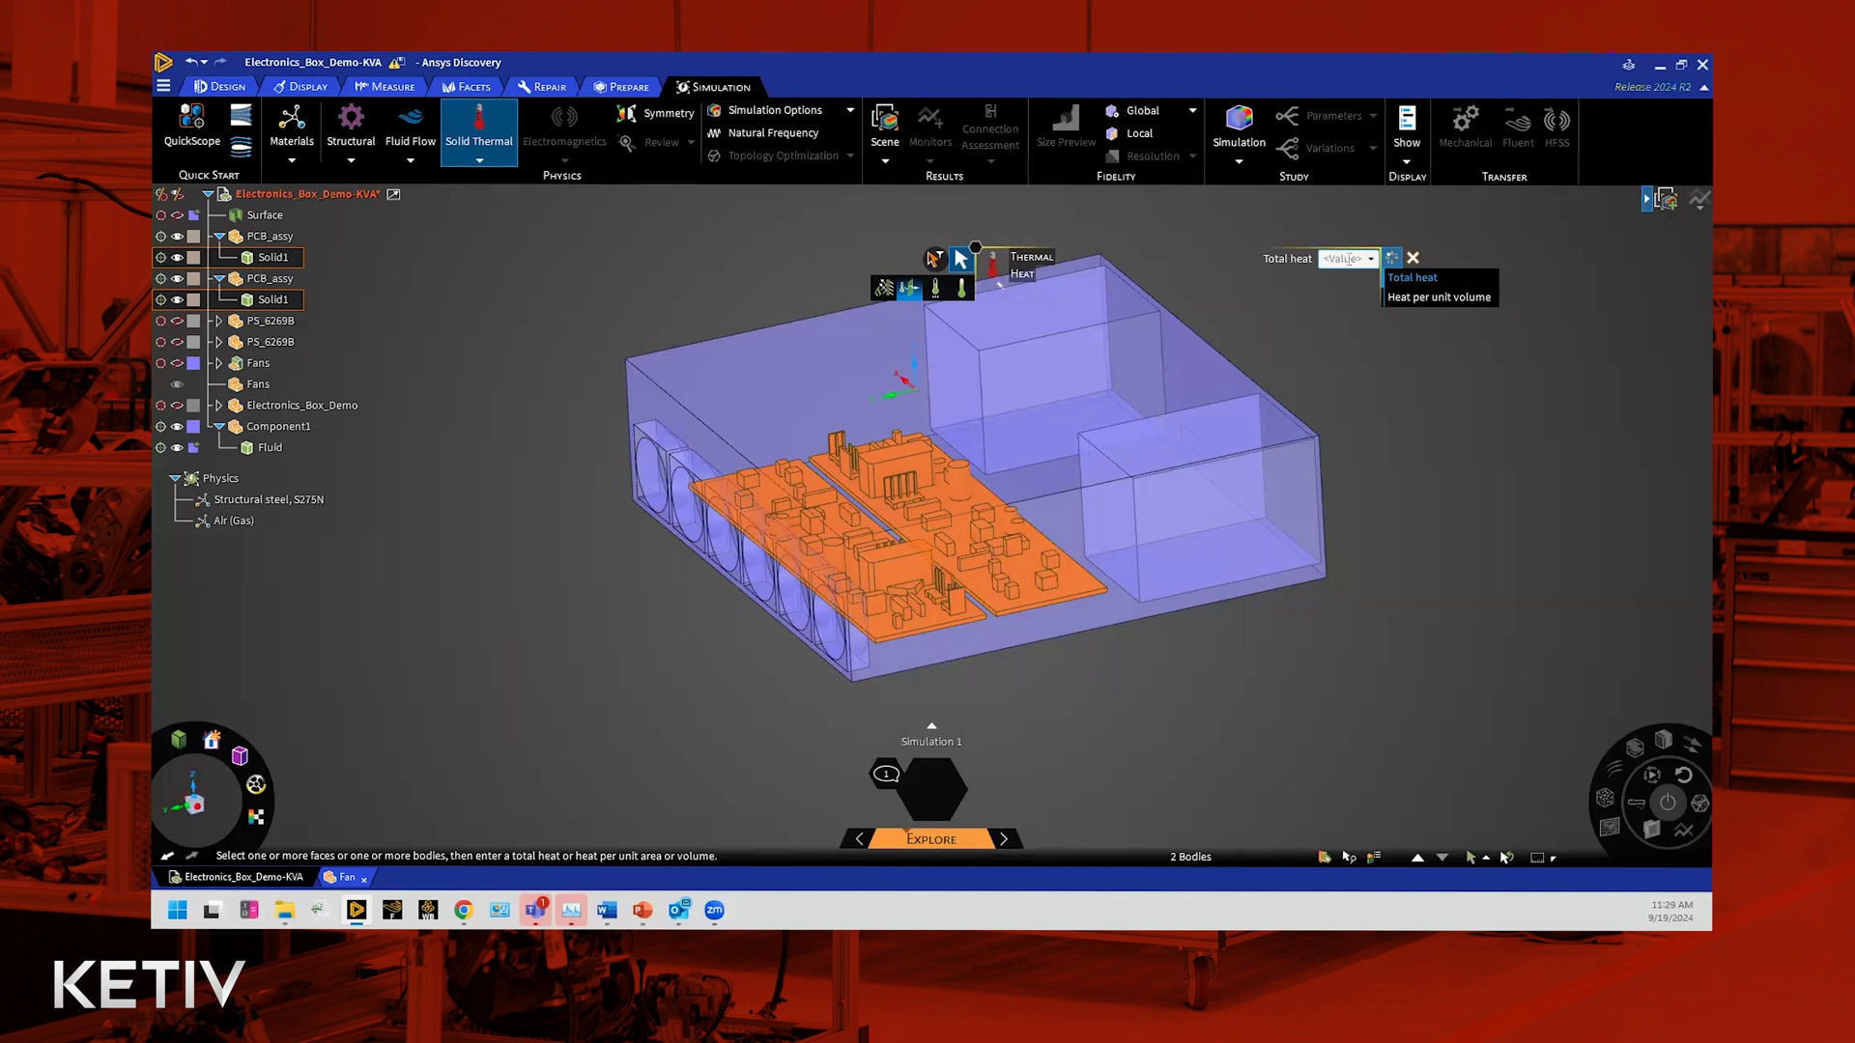
text(50 W)
key(Return)
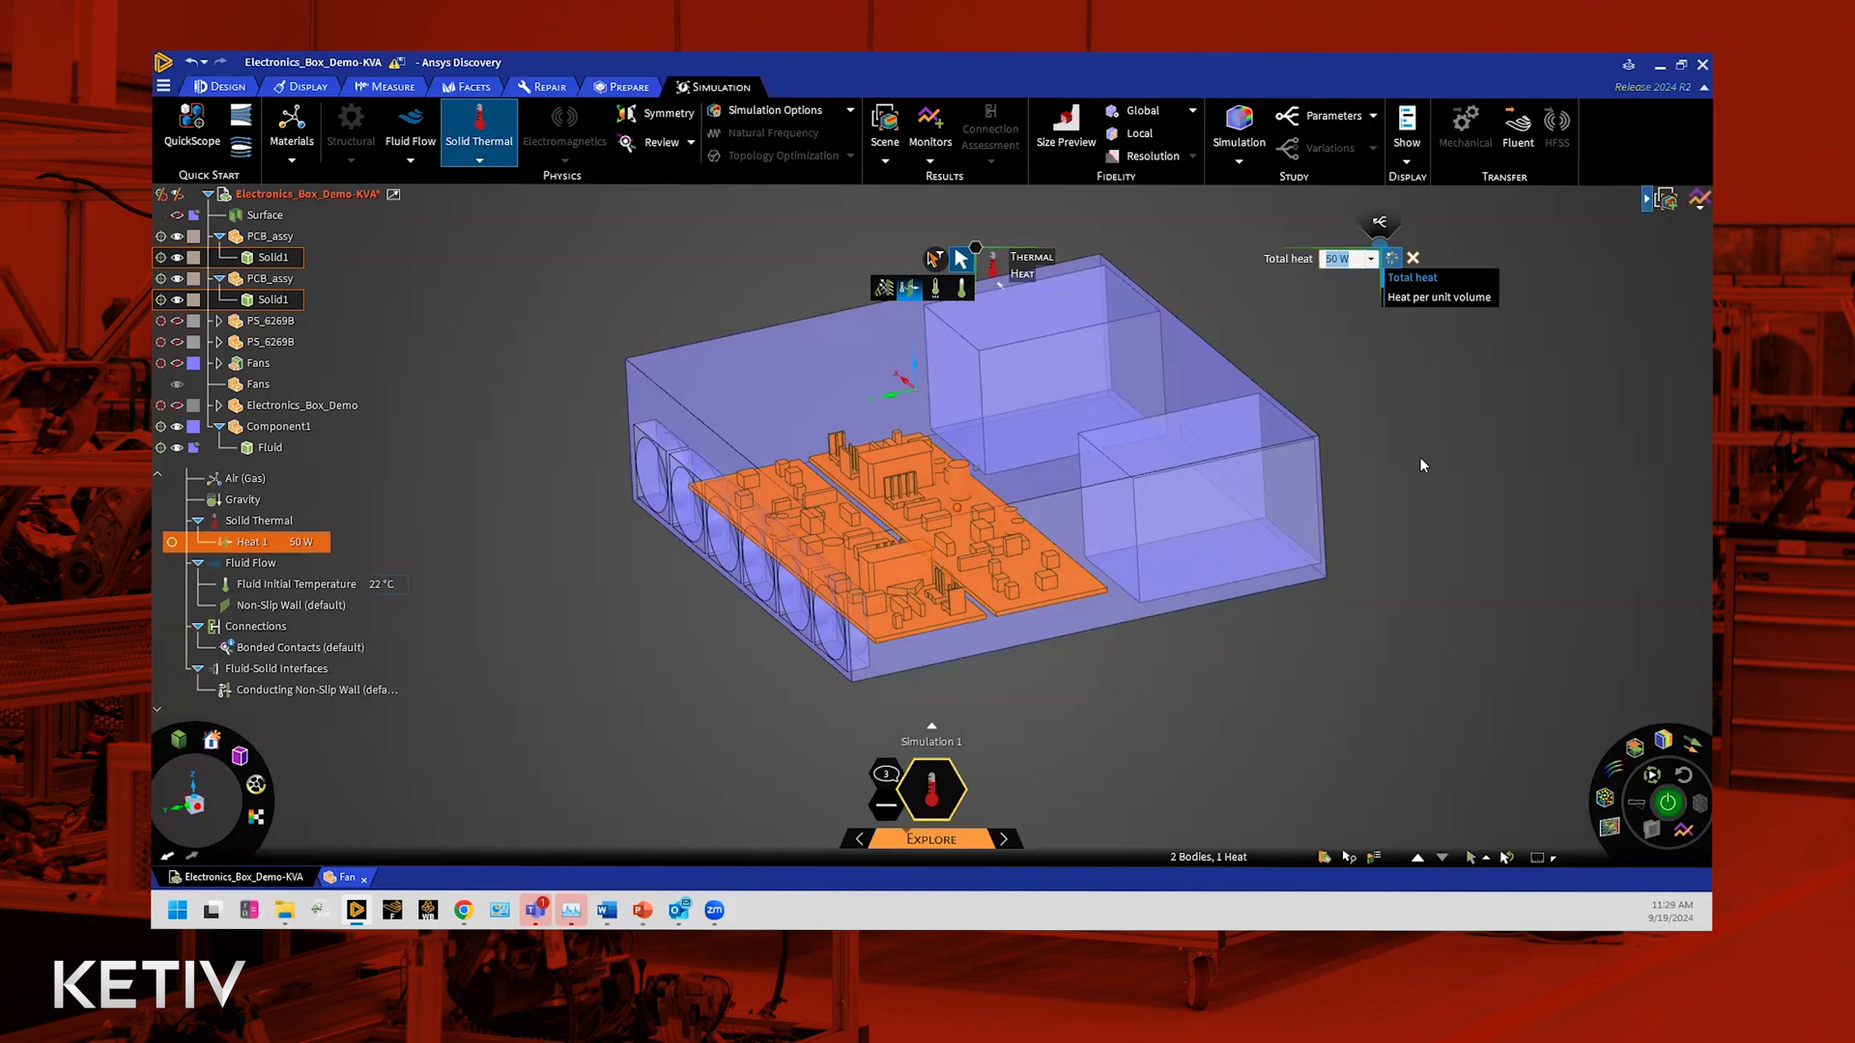
Step: Leave the Solid Thermal tool and examine the geometry covered by the Heat 1, Non-Slip Wall, Bonded Contacts and Conducting Non-Slip Wall conditions
key(Escape)
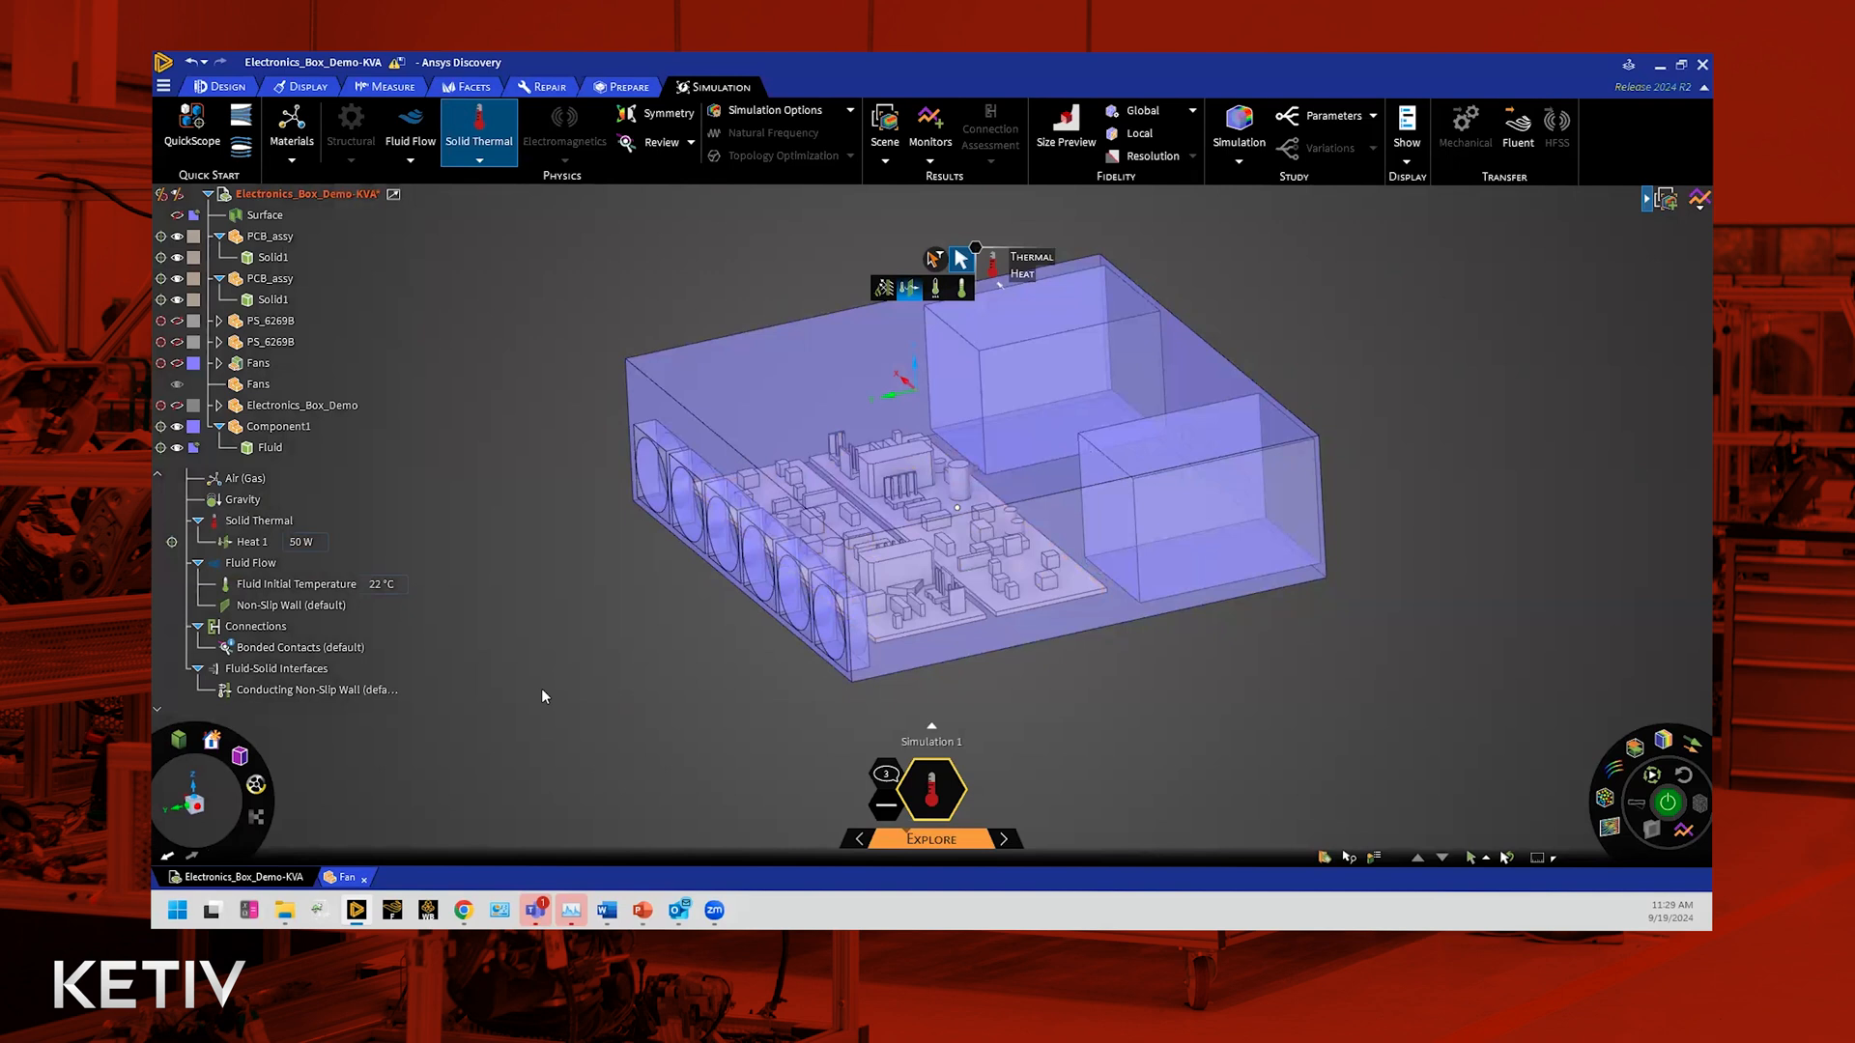
key(Escape)
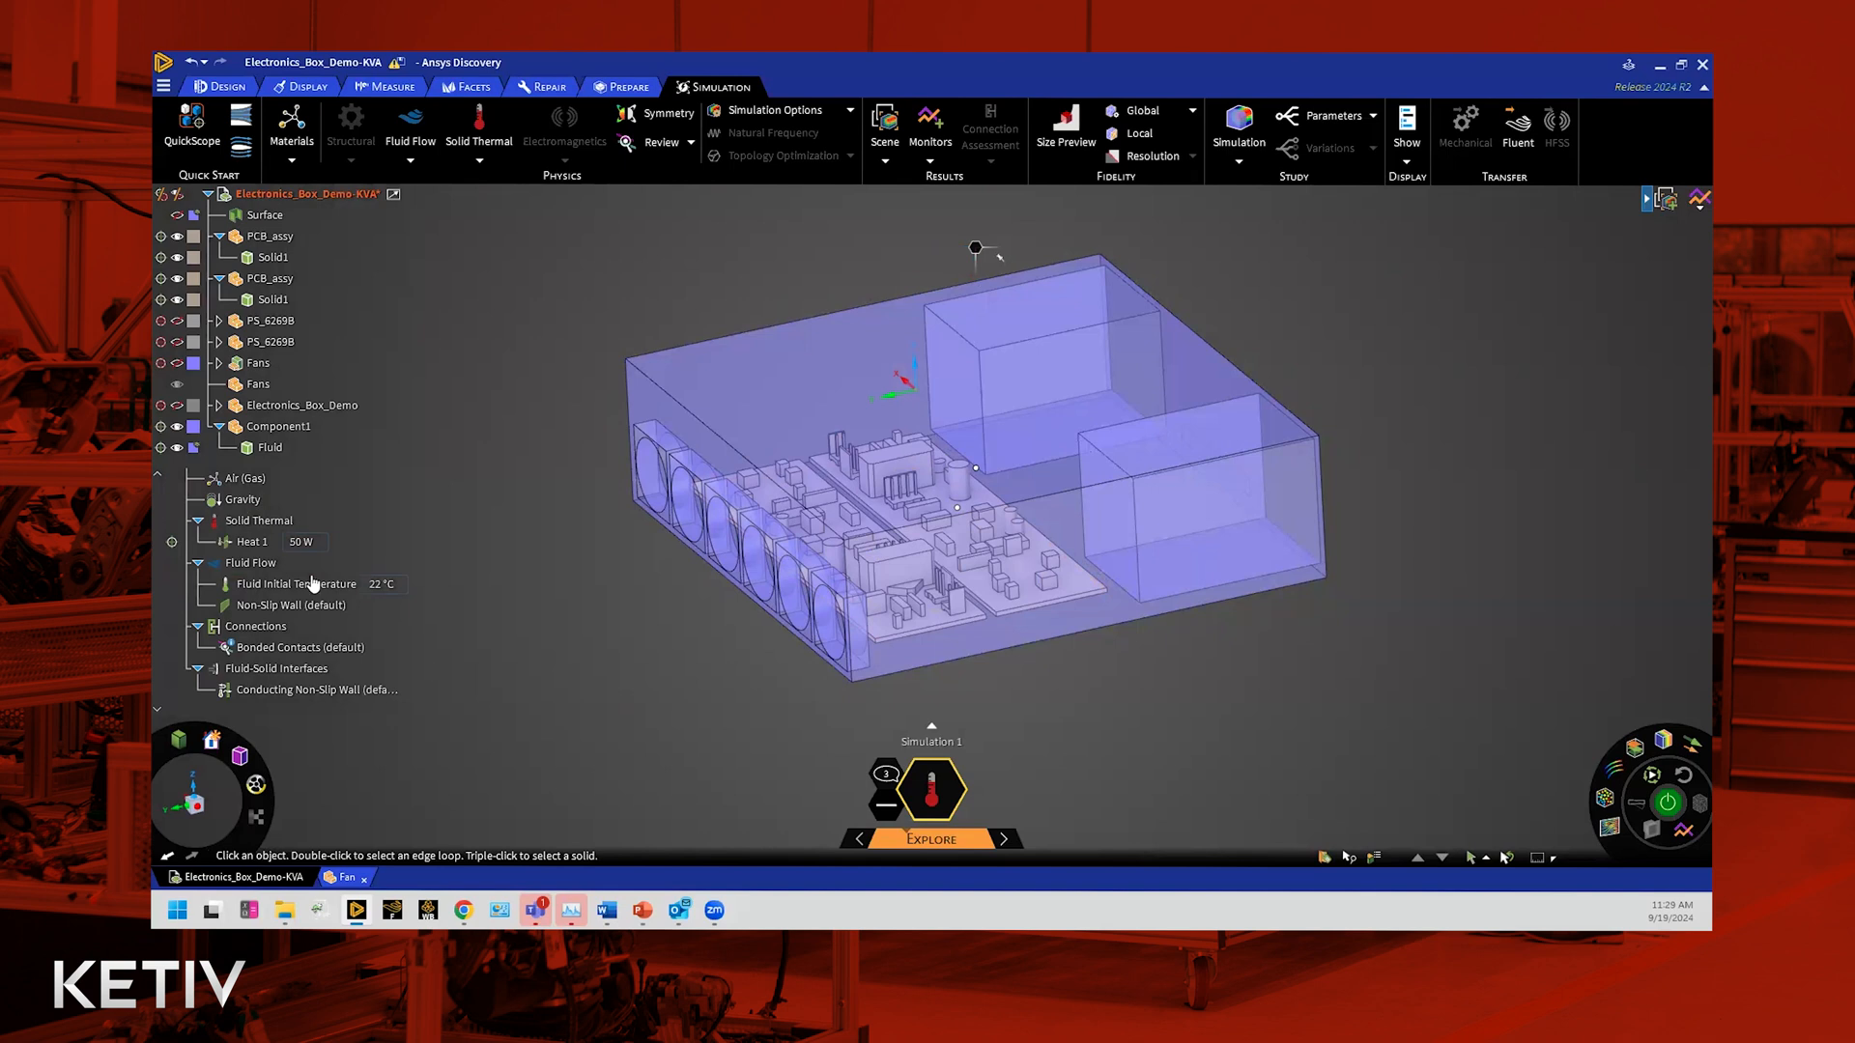
click(253, 545)
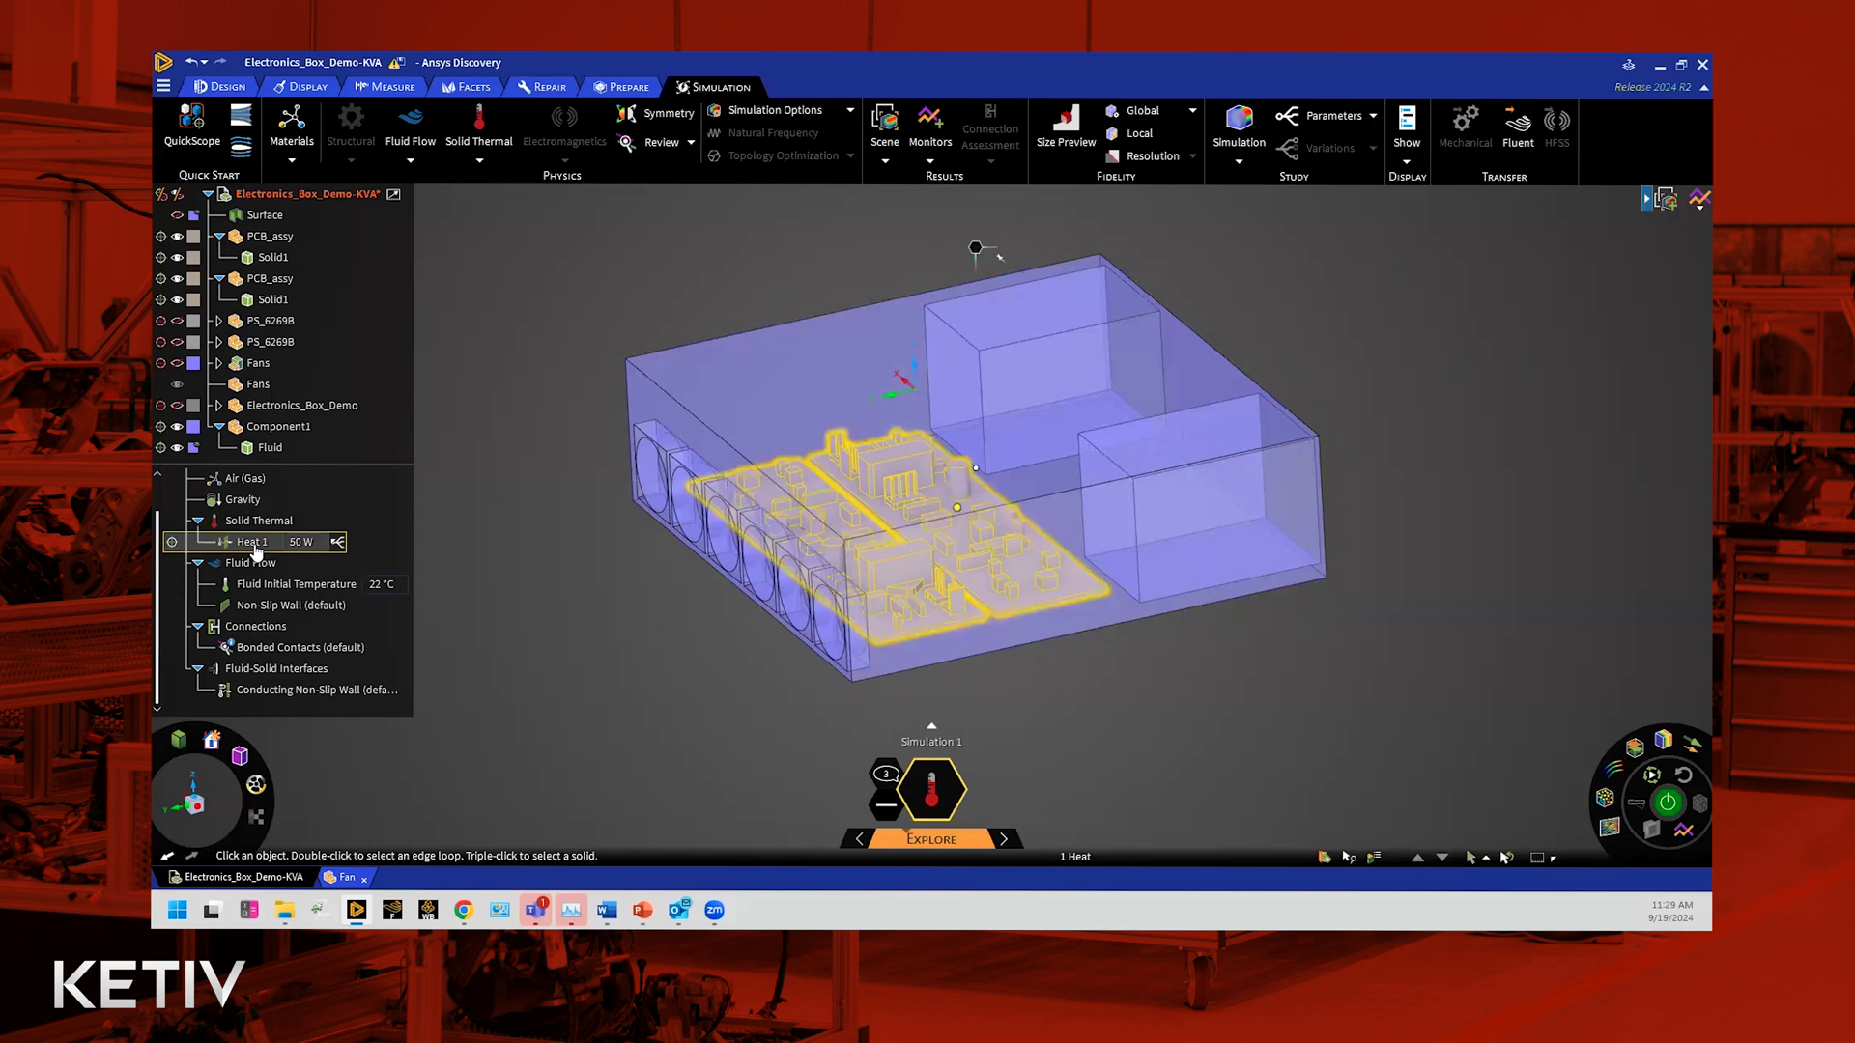
click(283, 608)
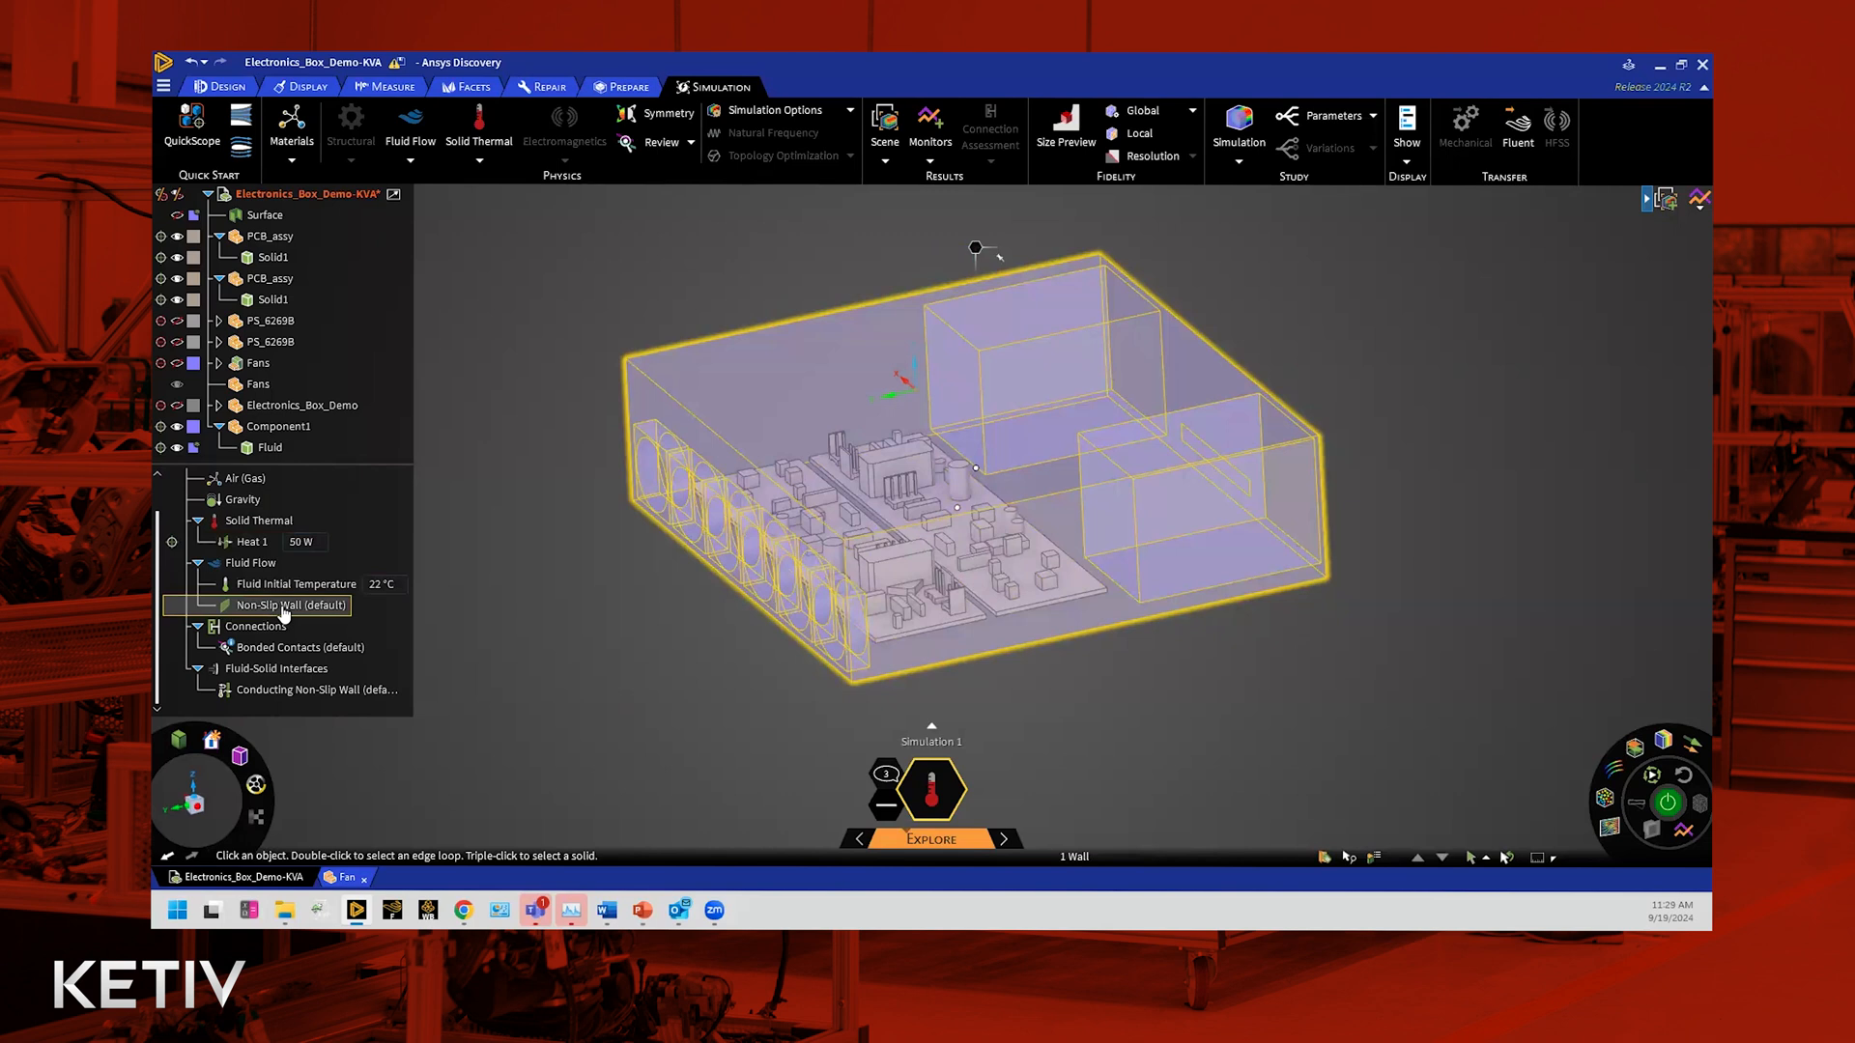
click(289, 648)
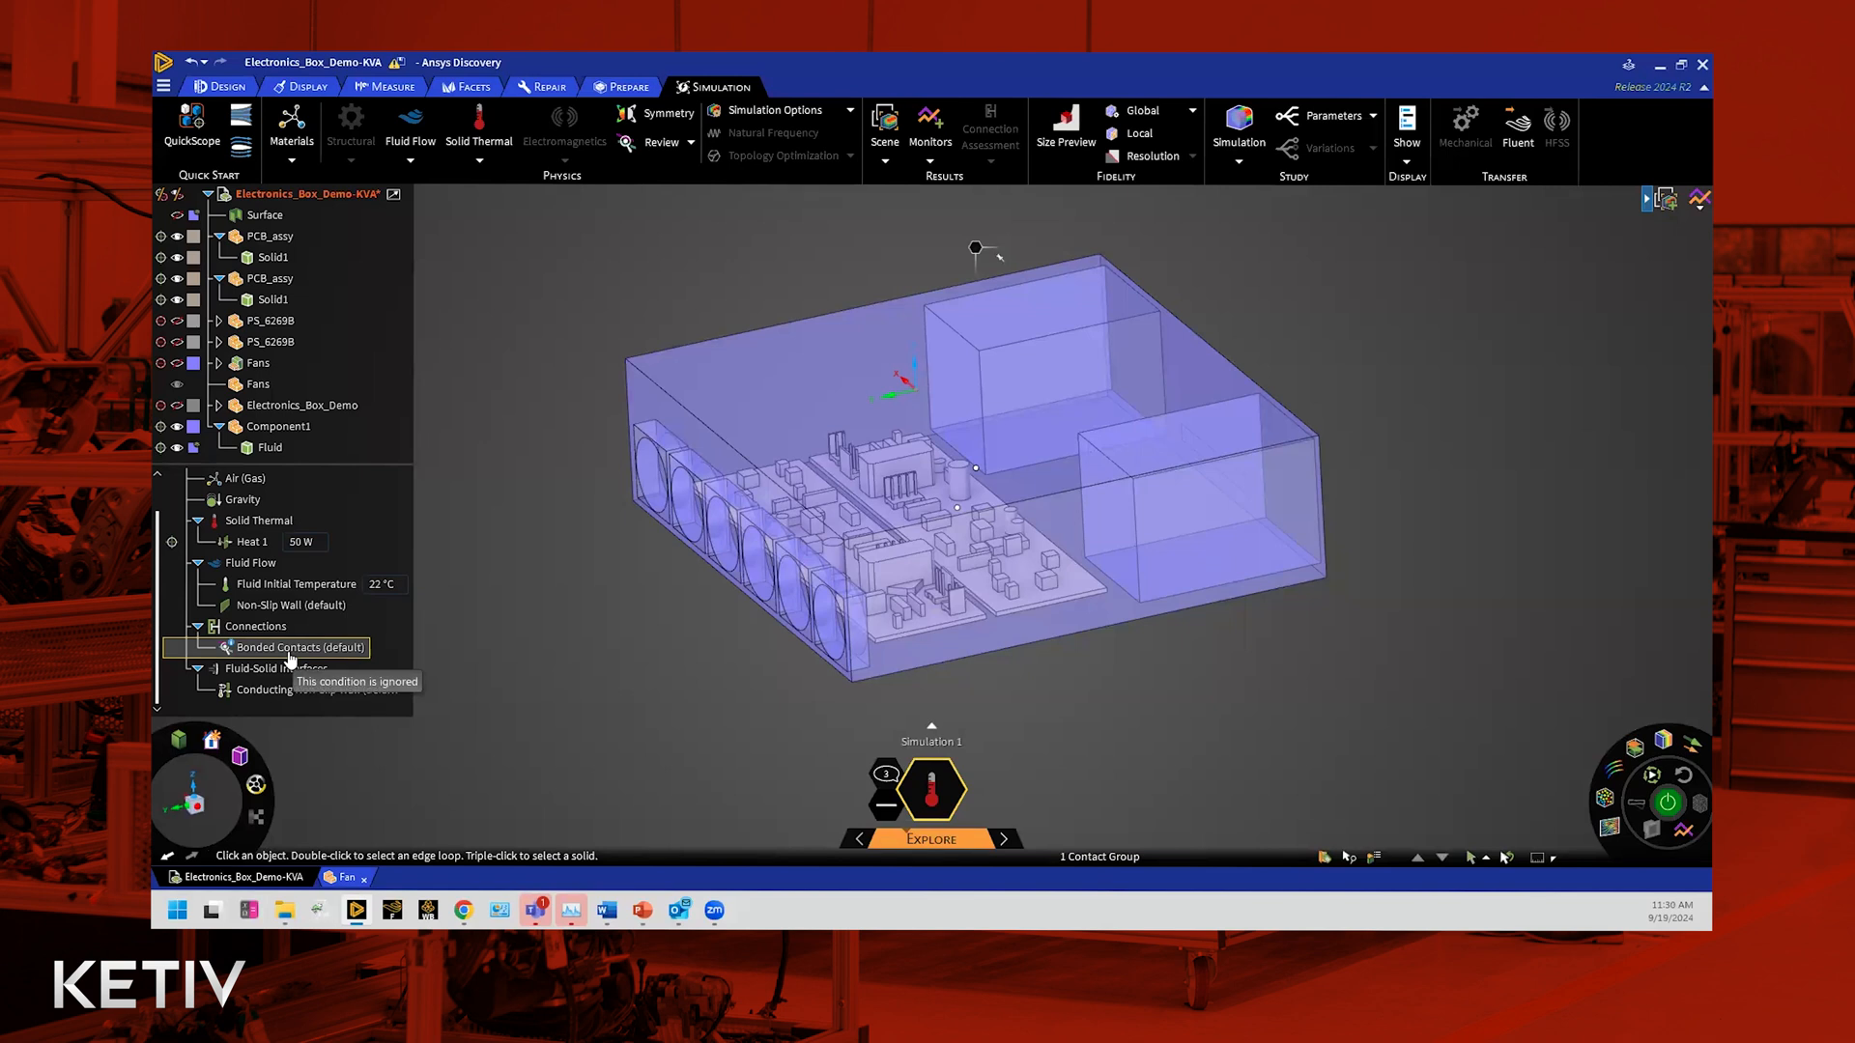
click(295, 692)
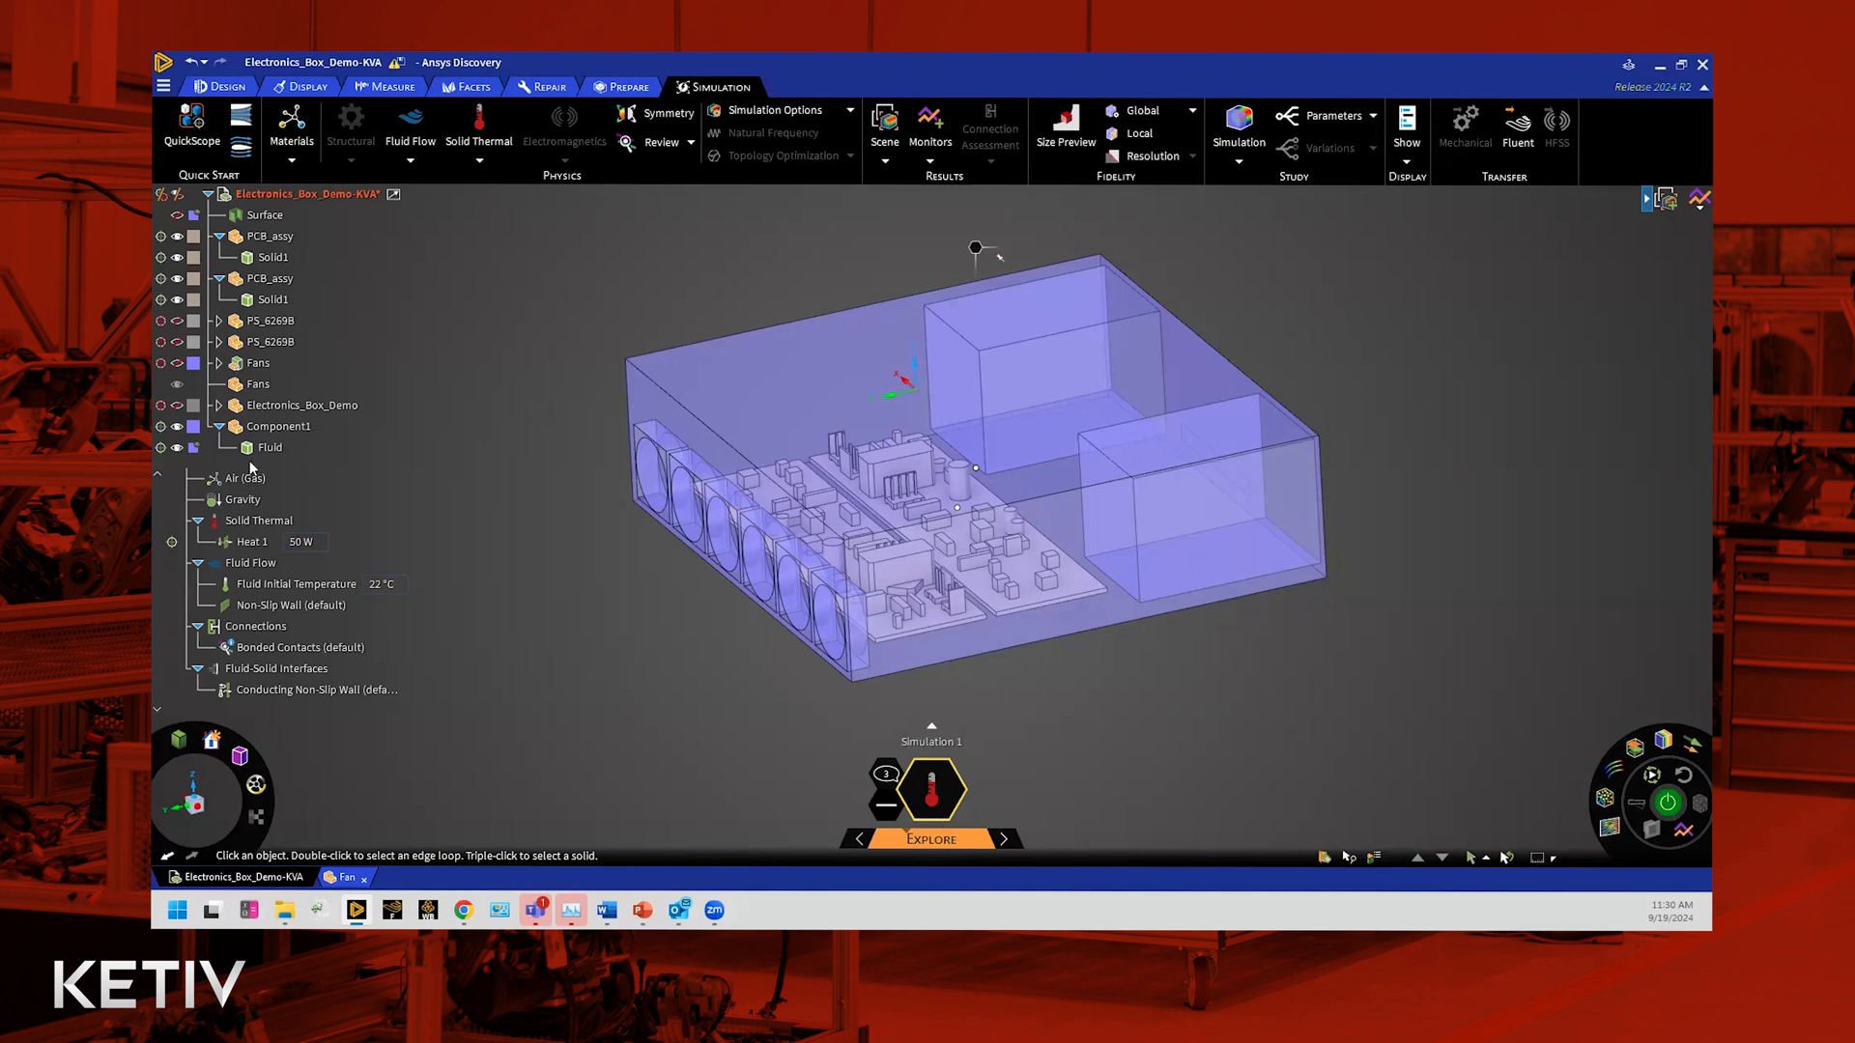
click(253, 500)
scroll(575, 571, up, 3)
scroll(604, 540, down, 3)
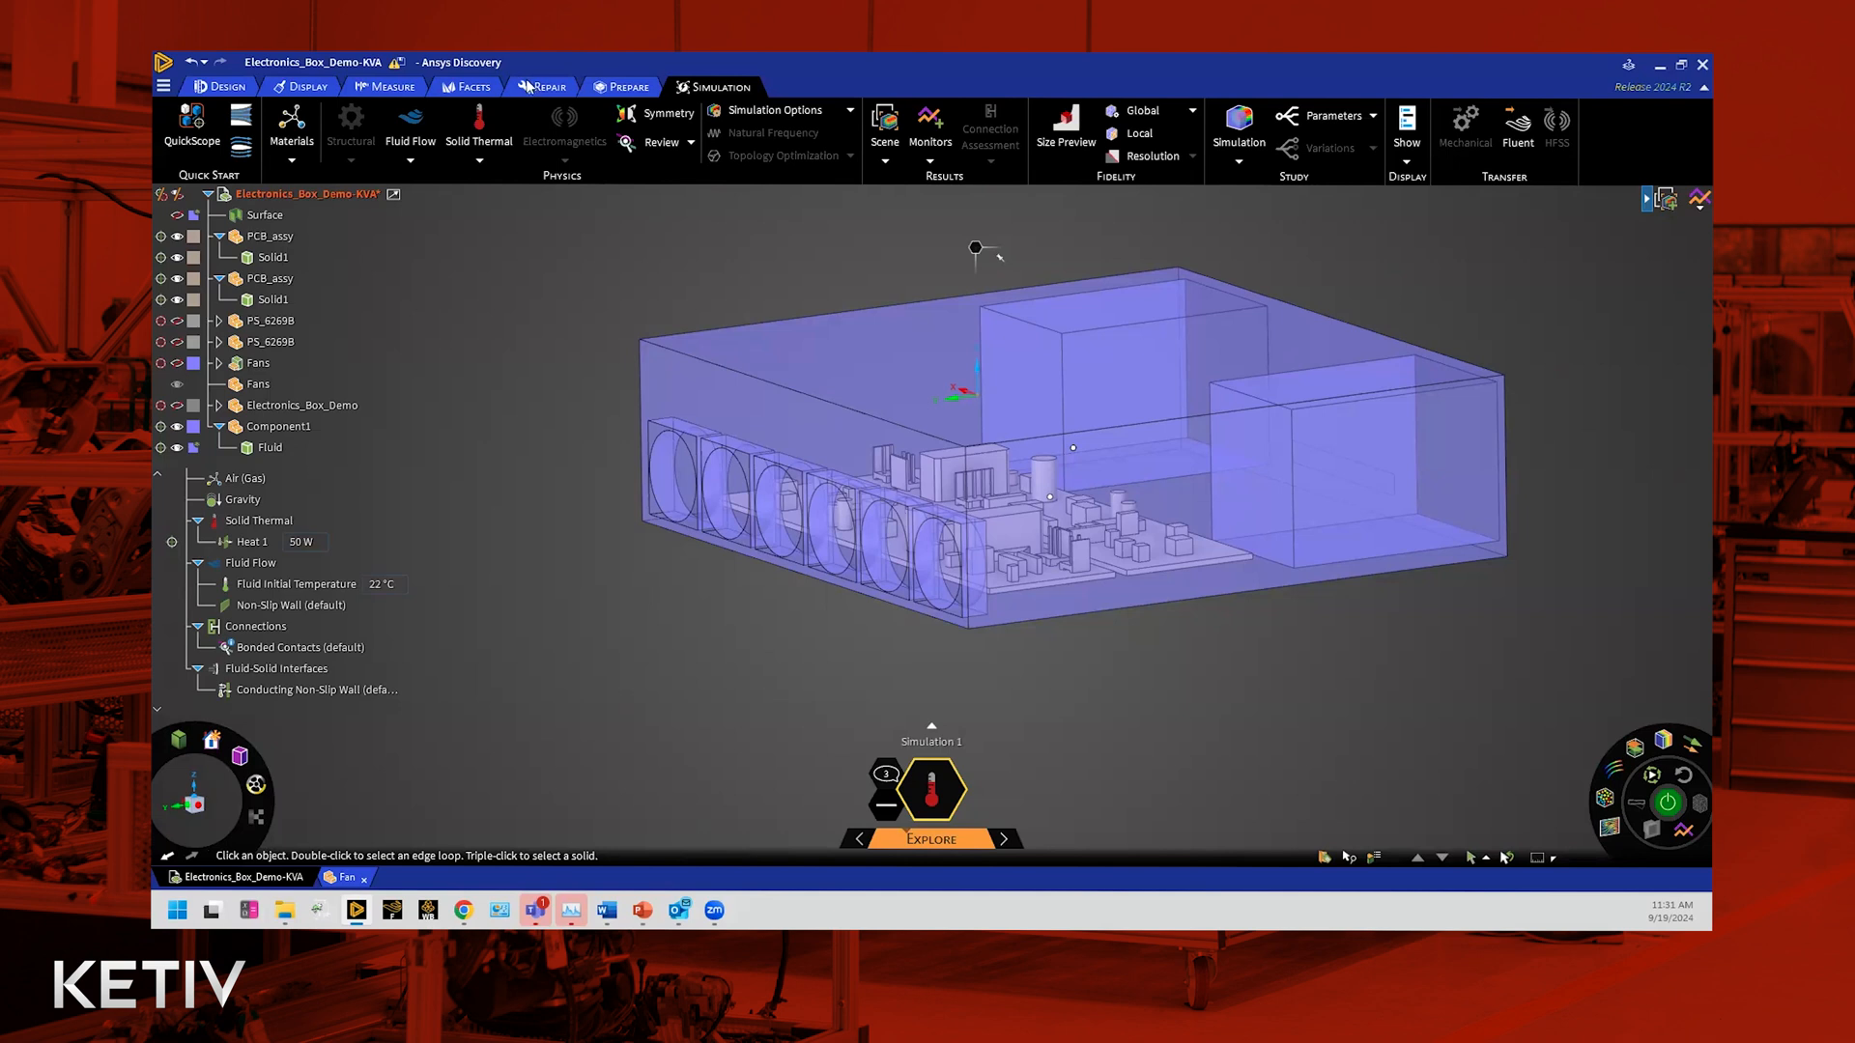
Step: Start a Fluid Flow fan condition and link it to the FanIntake named selection as an intake
click(410, 123)
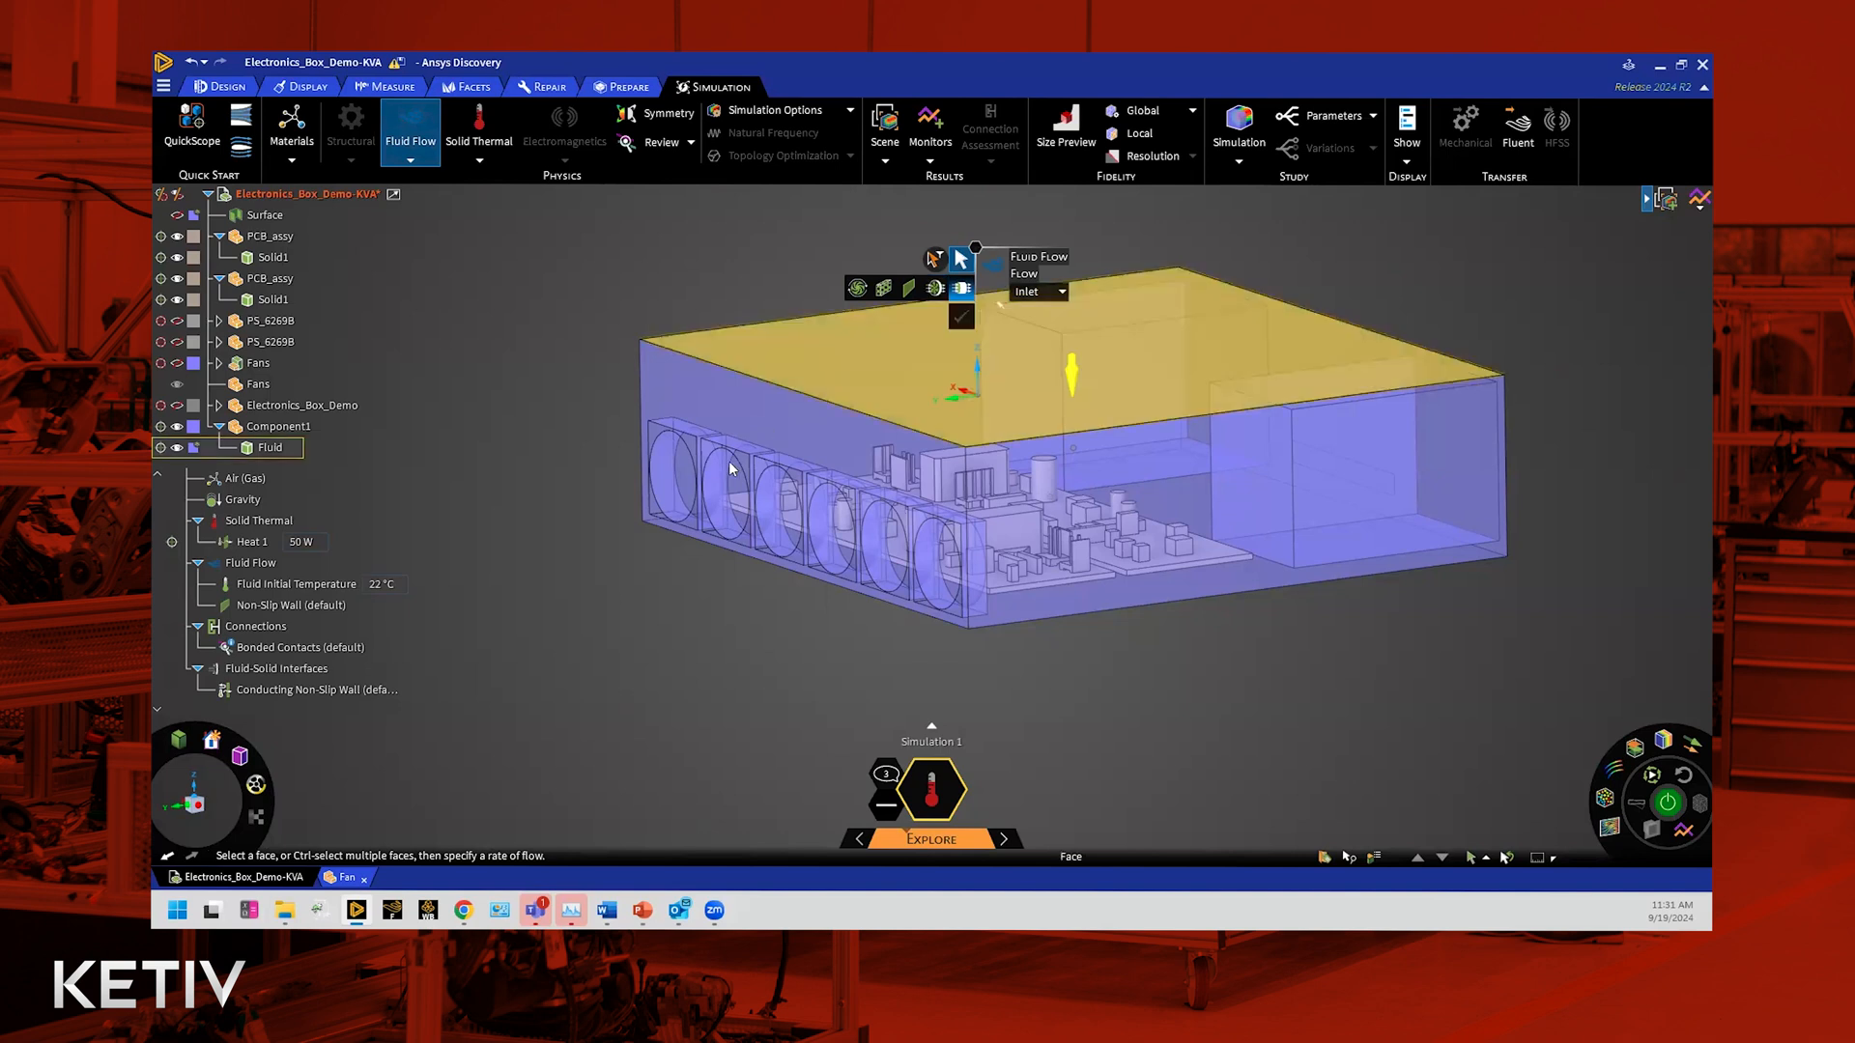
click(777, 507)
click(962, 321)
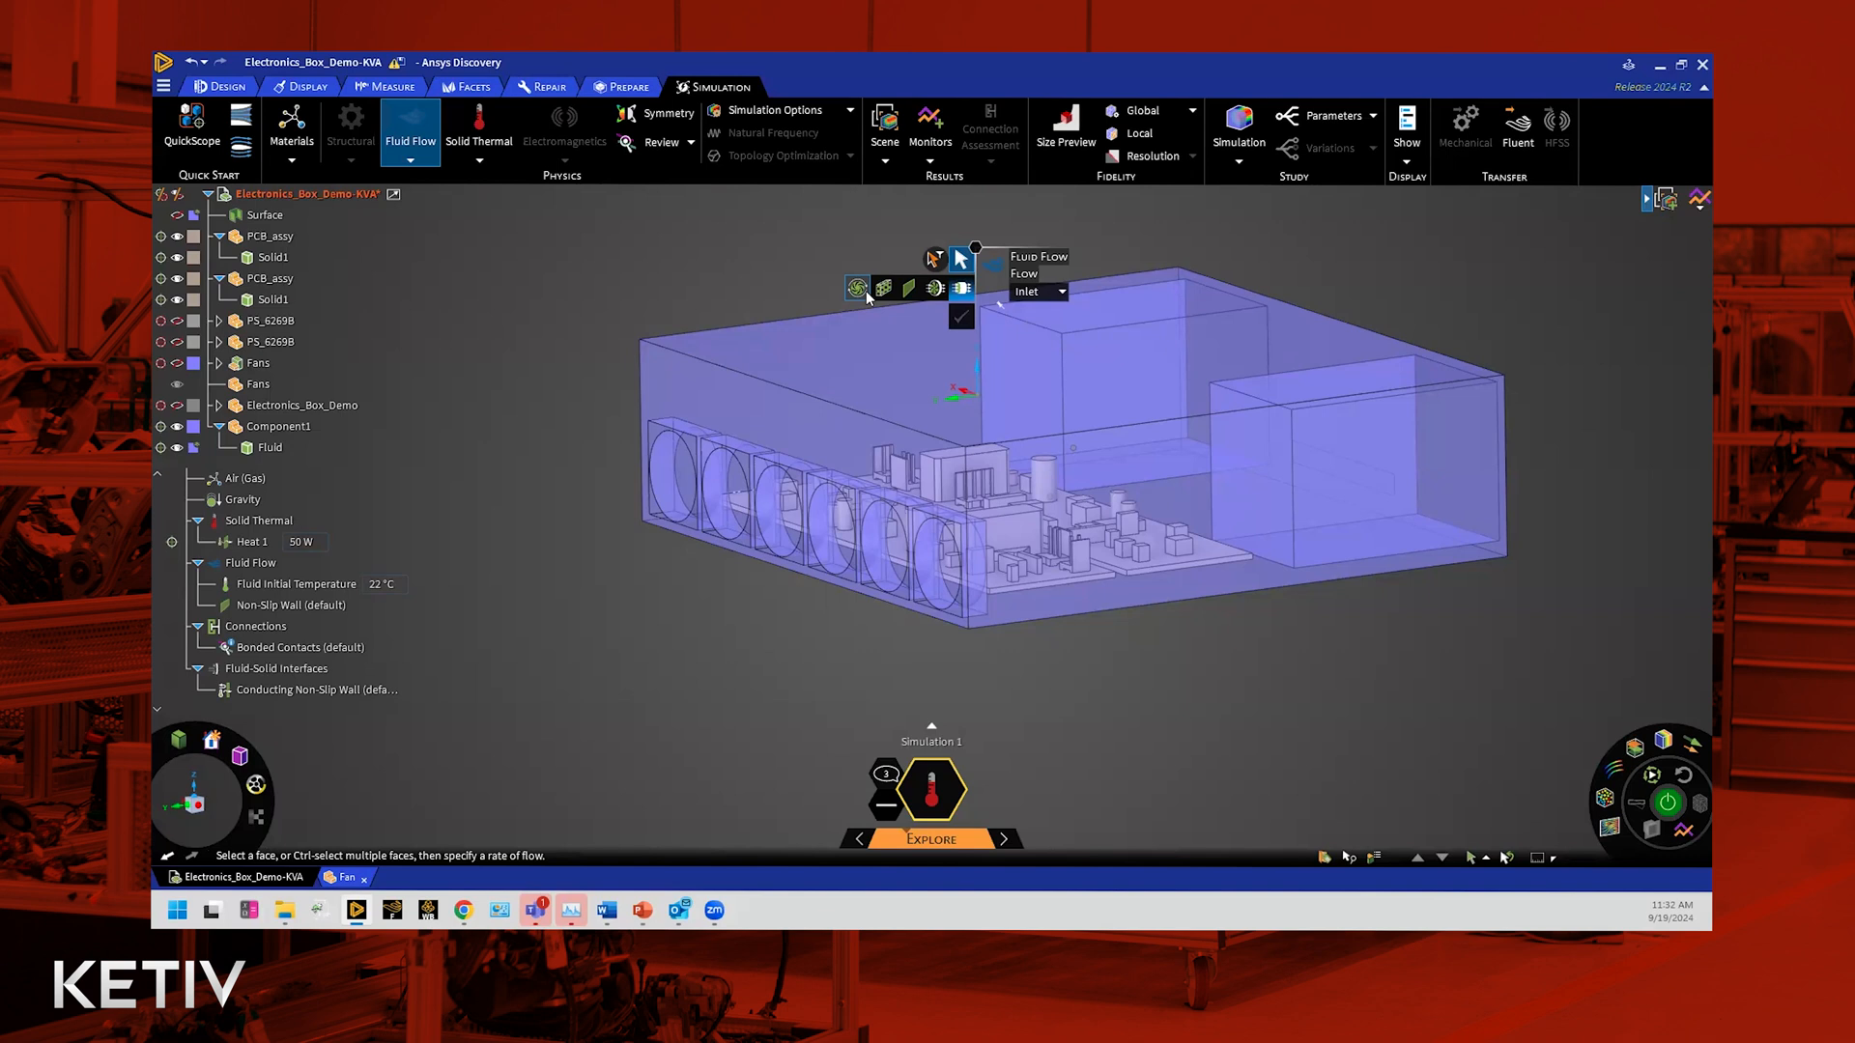
click(937, 287)
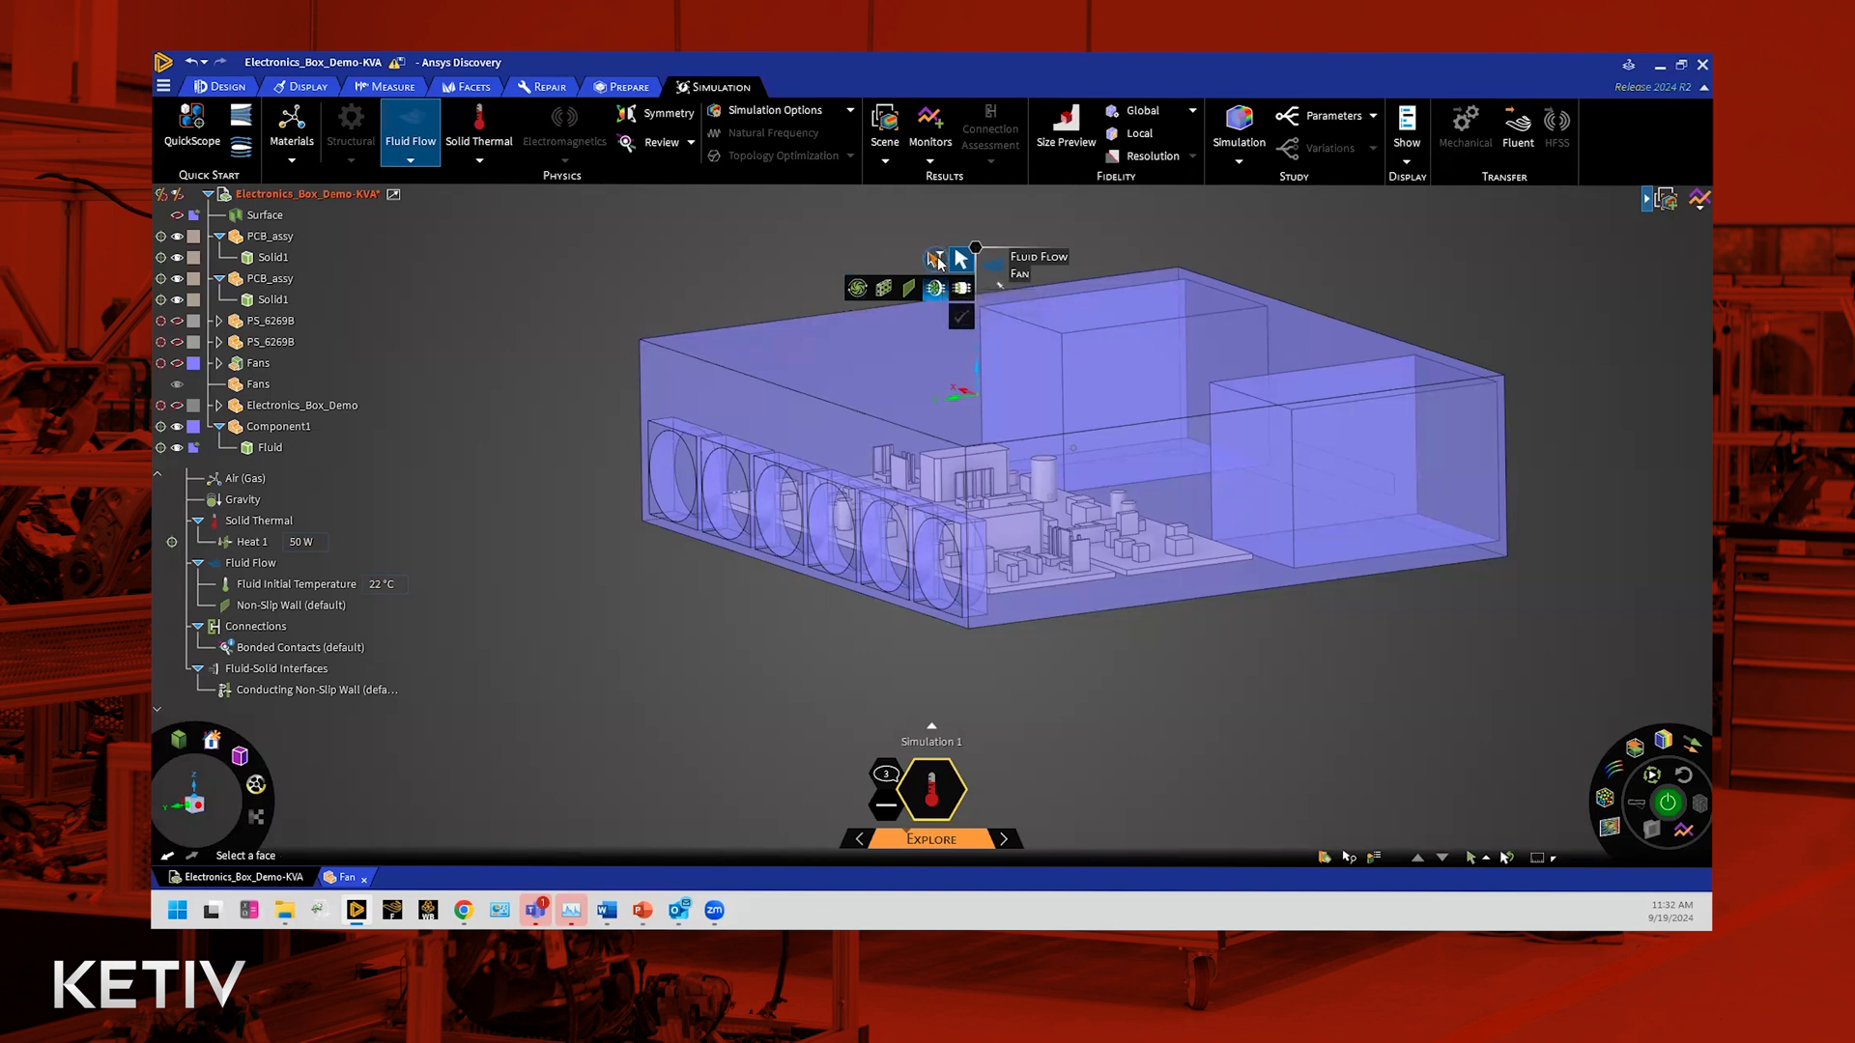
click(936, 261)
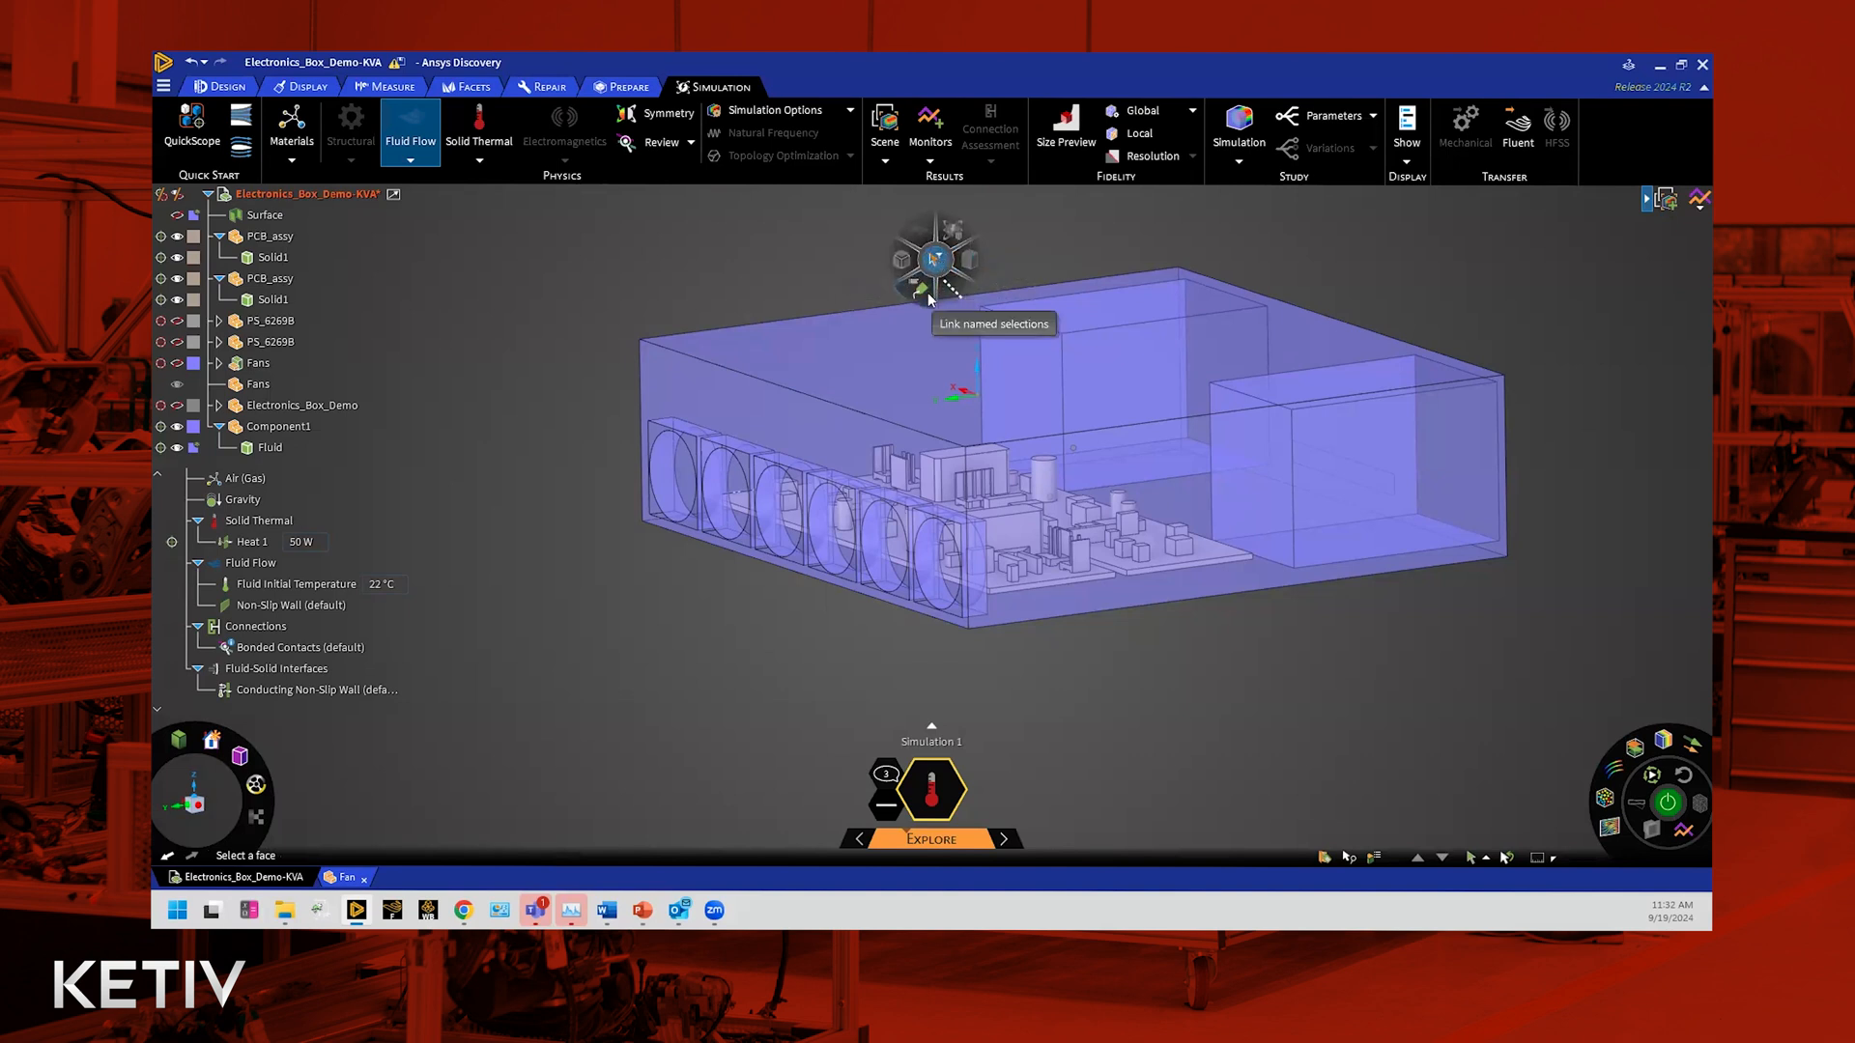
click(925, 292)
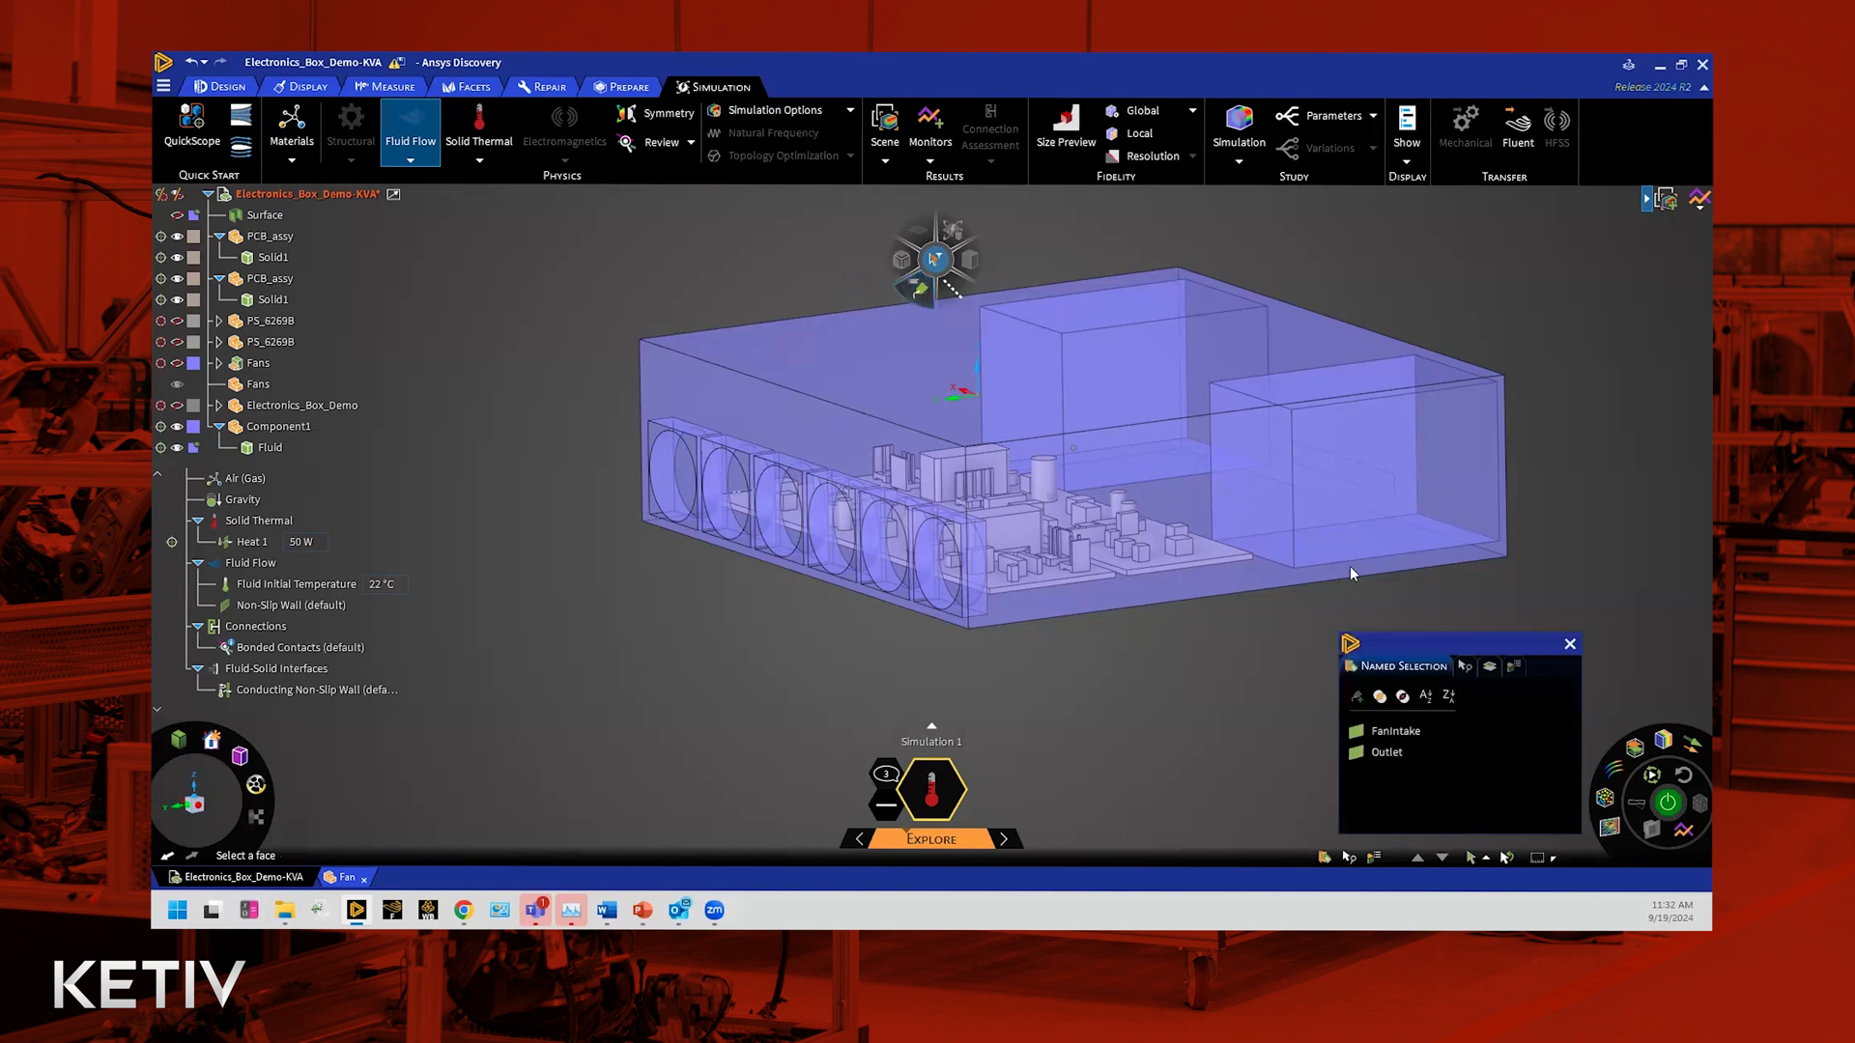
click(1409, 736)
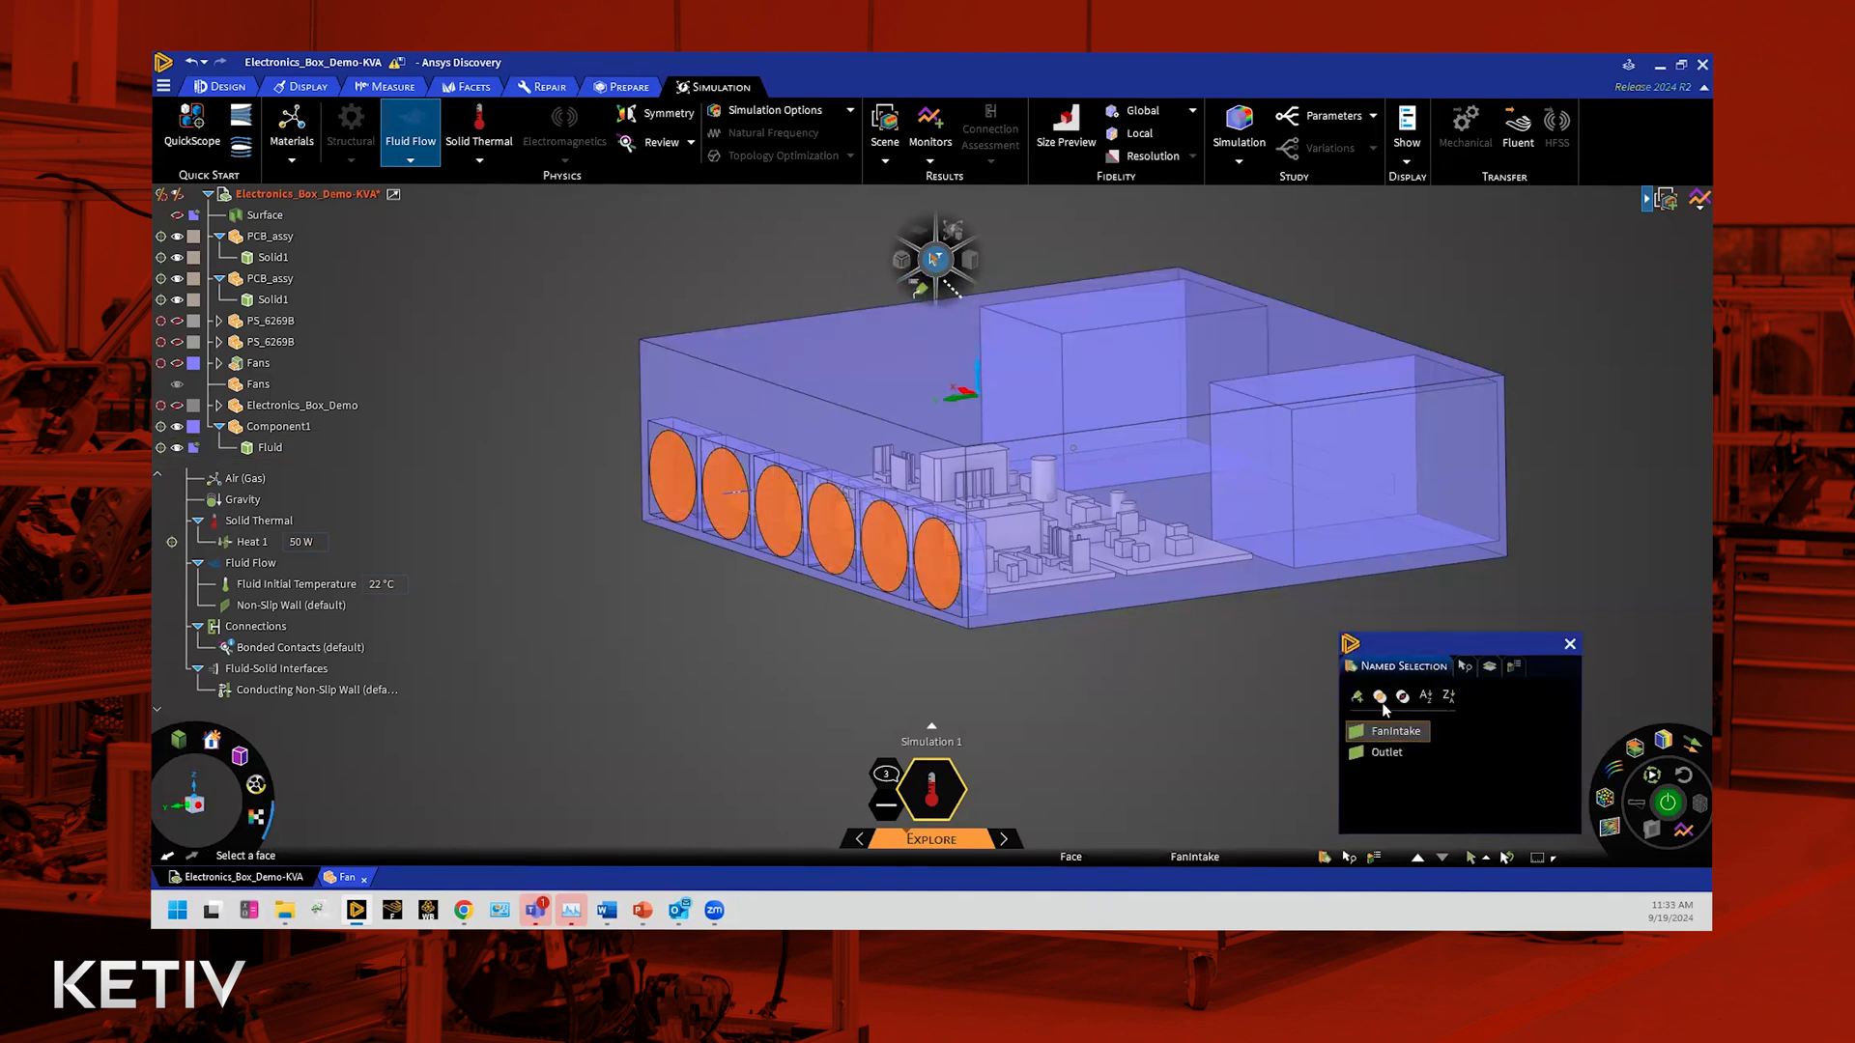
click(933, 261)
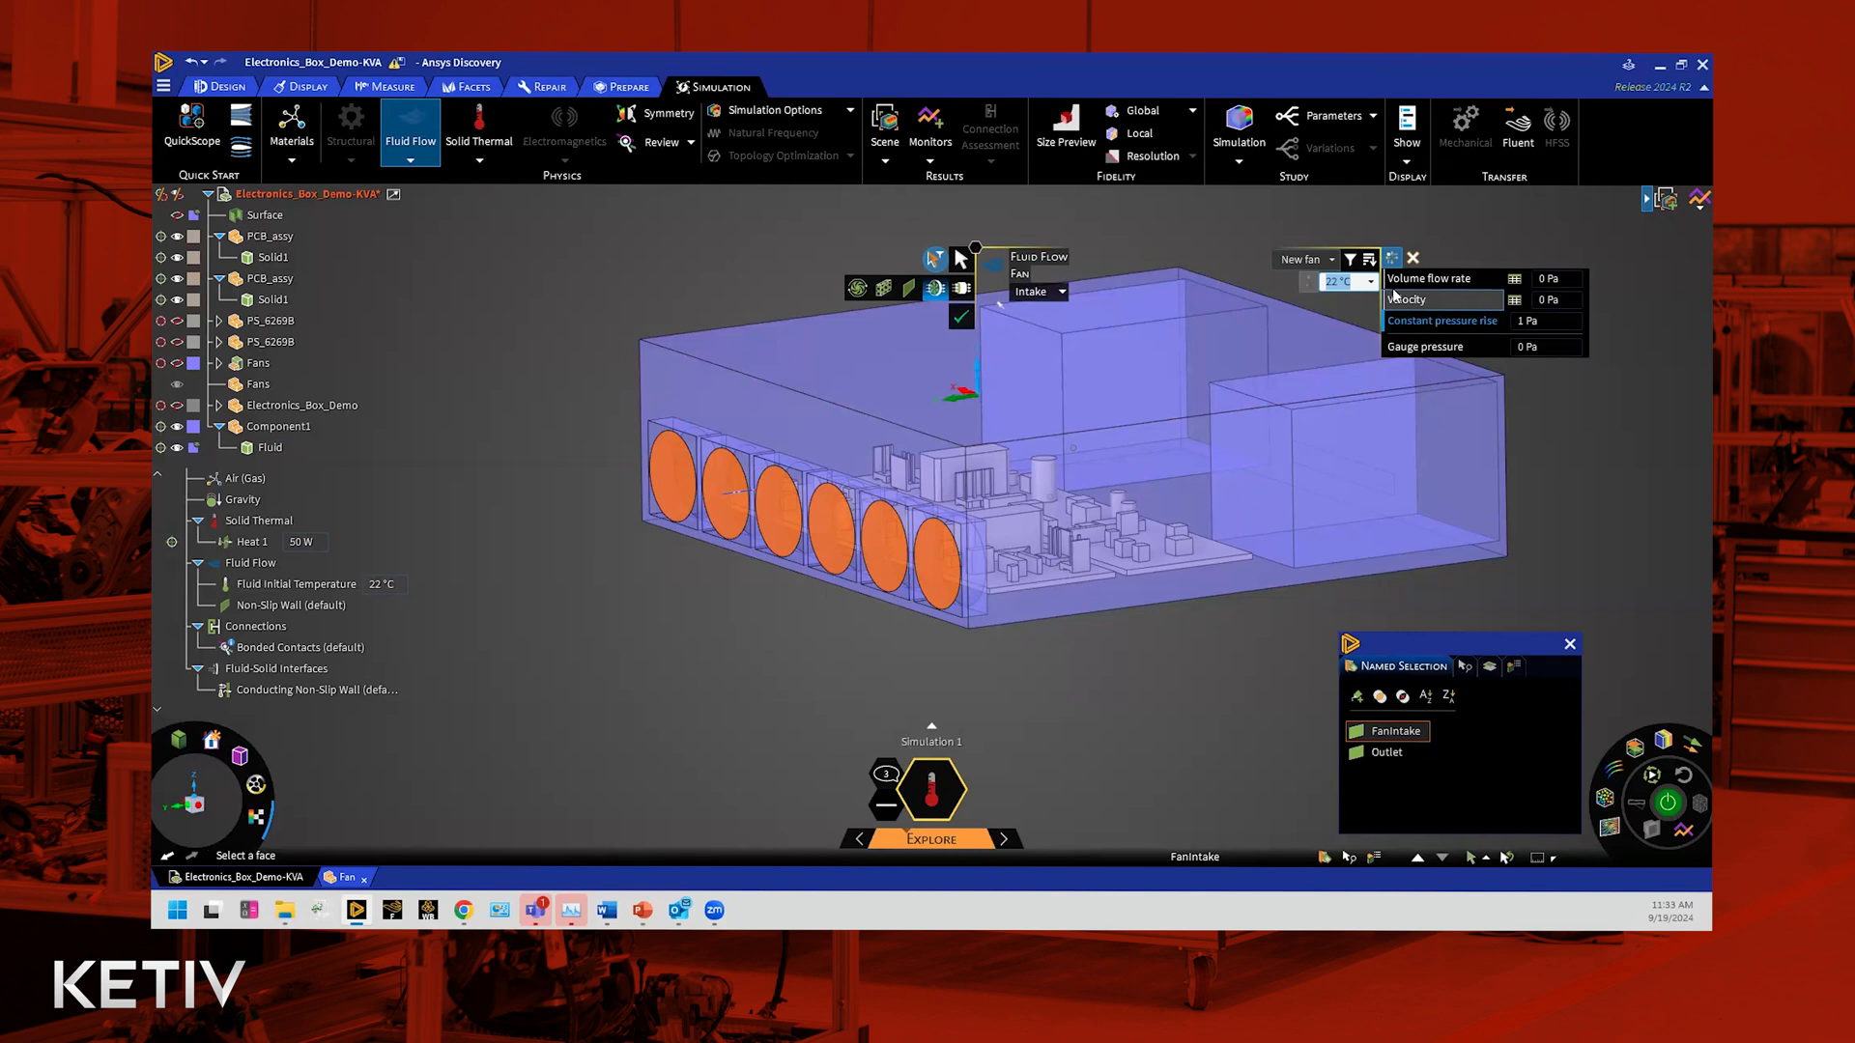
Step: Examine the volume flow and pressure tables of the 109E1312A102 library fan and a New fan, and cancel the pending fan condition
click(1332, 260)
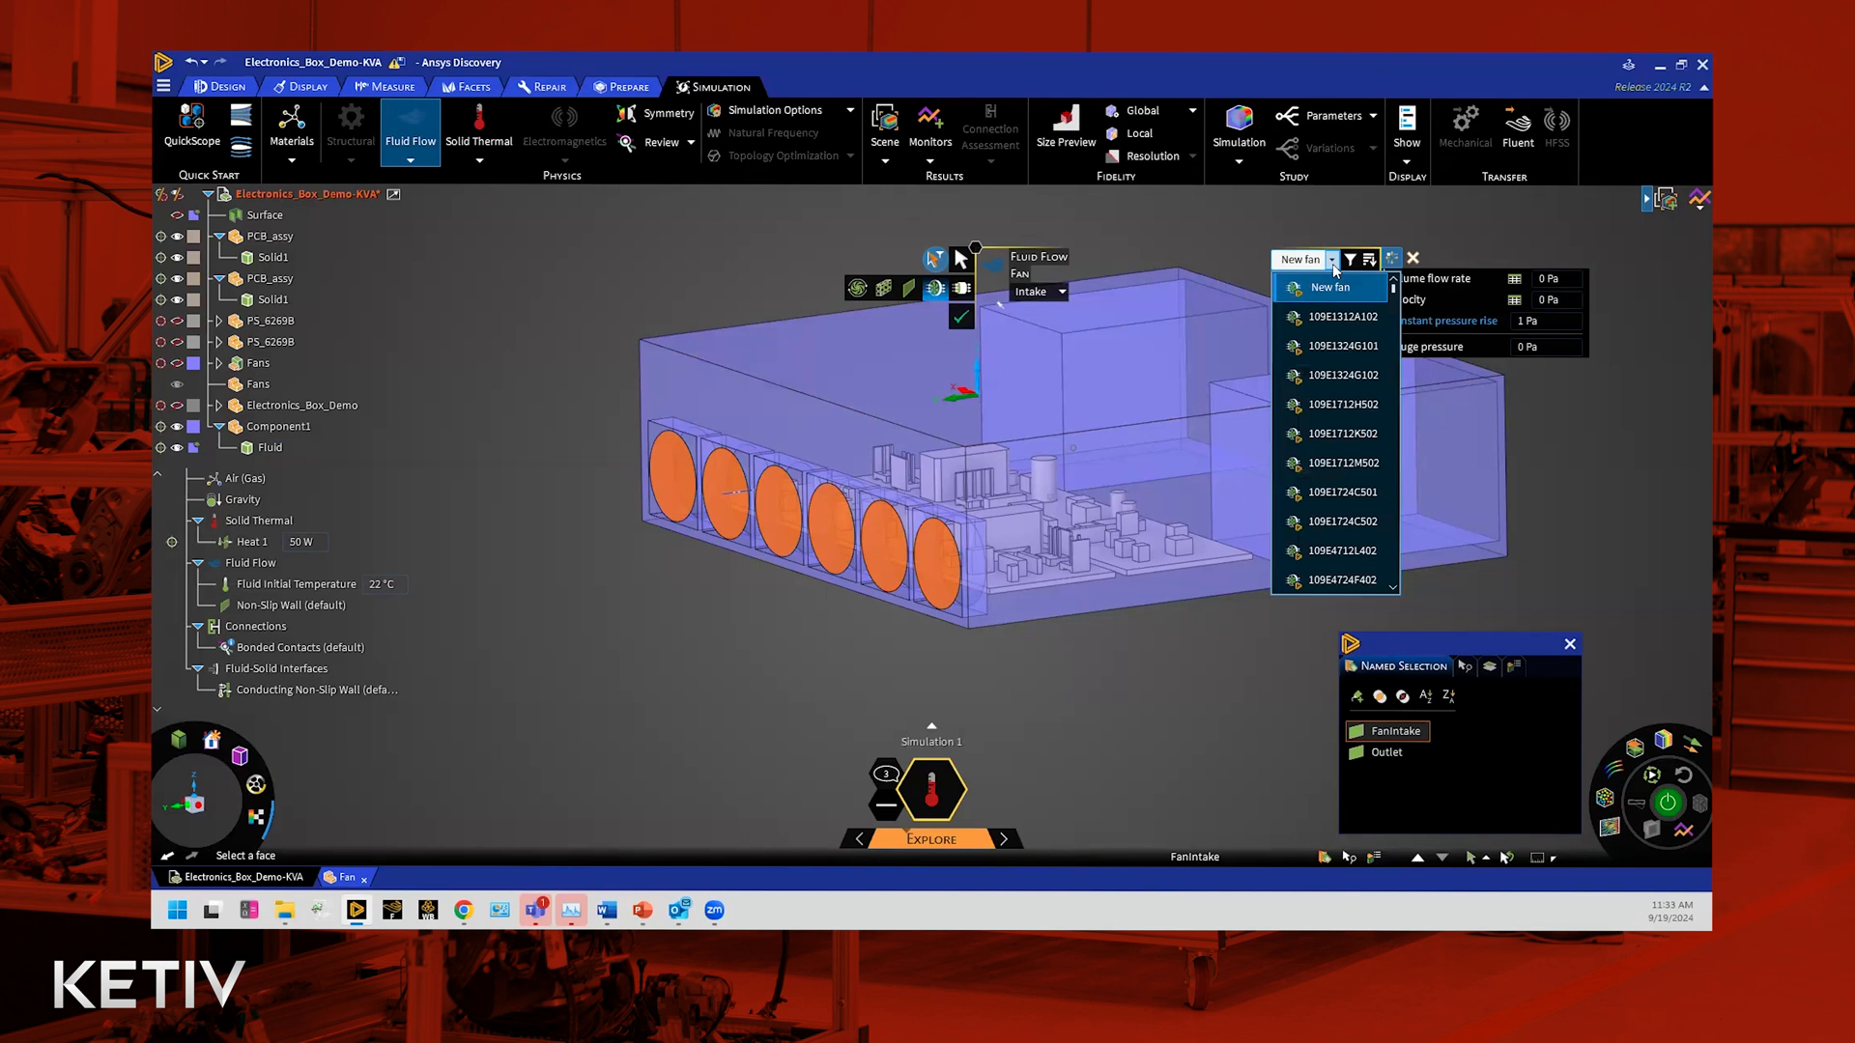
click(1329, 318)
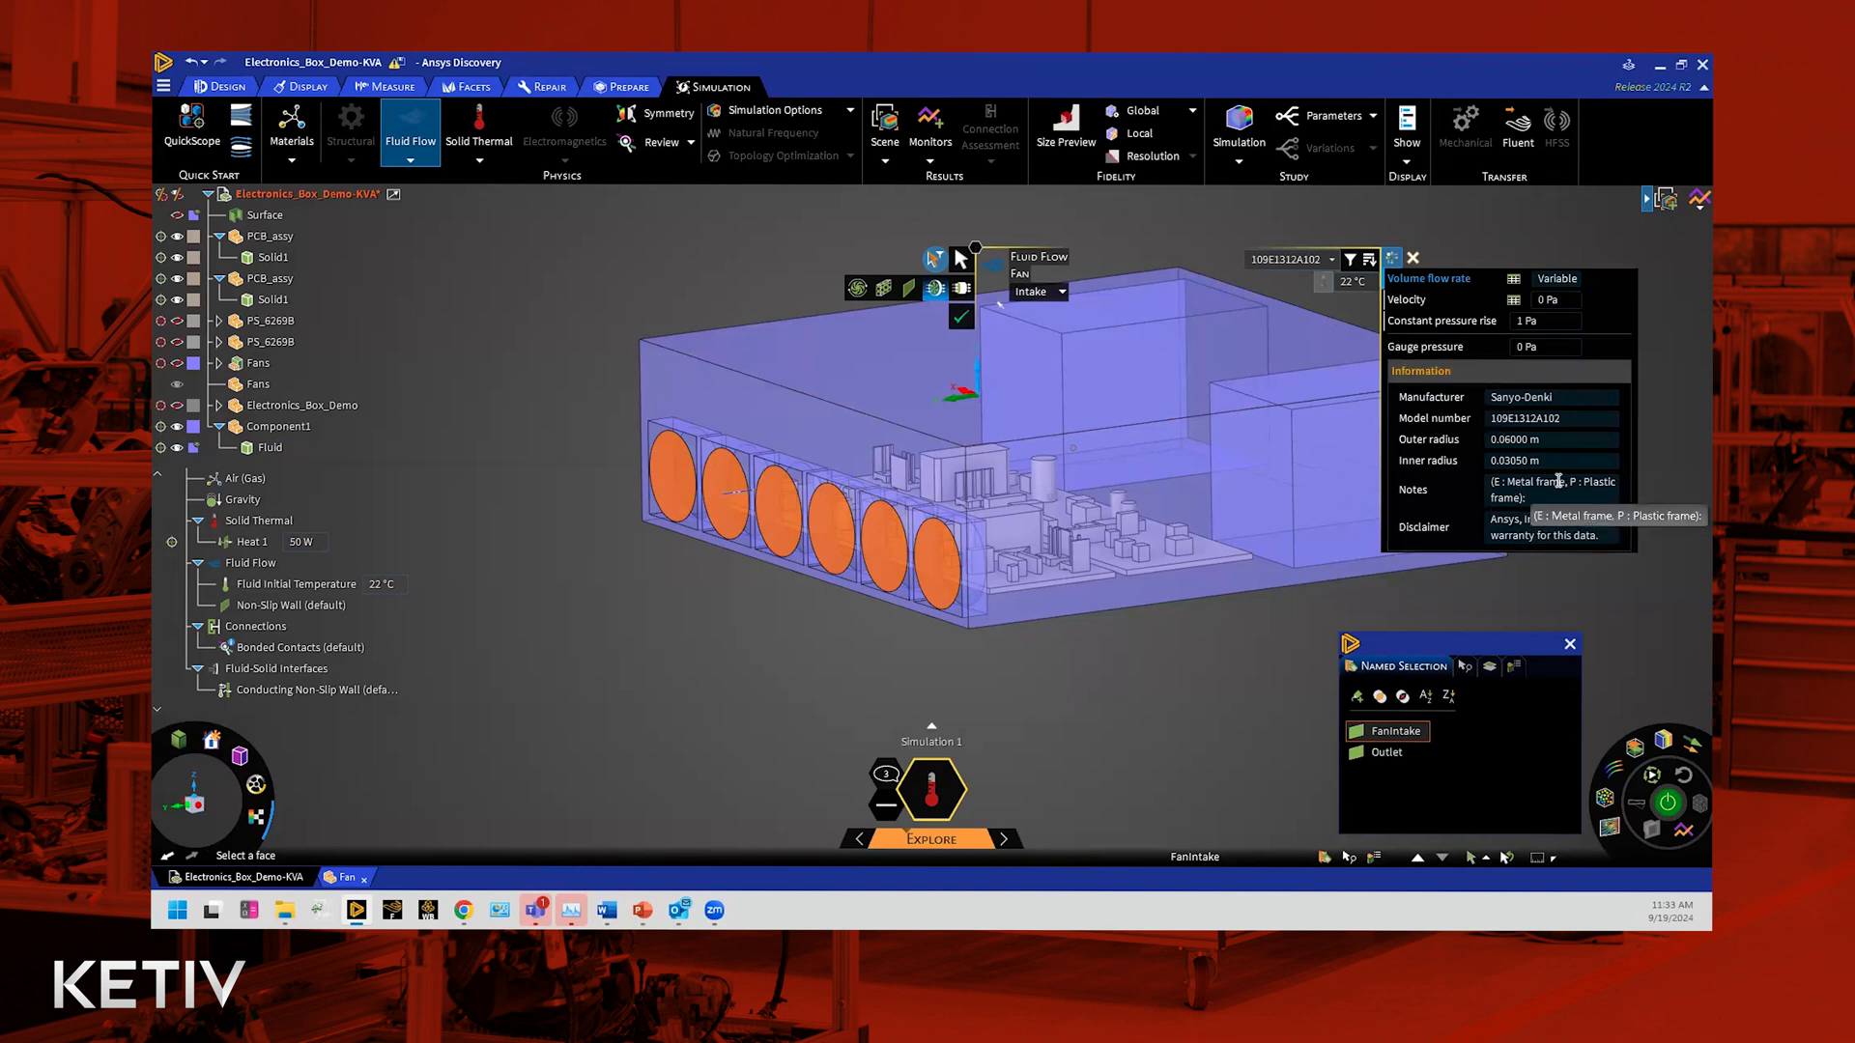
click(1513, 281)
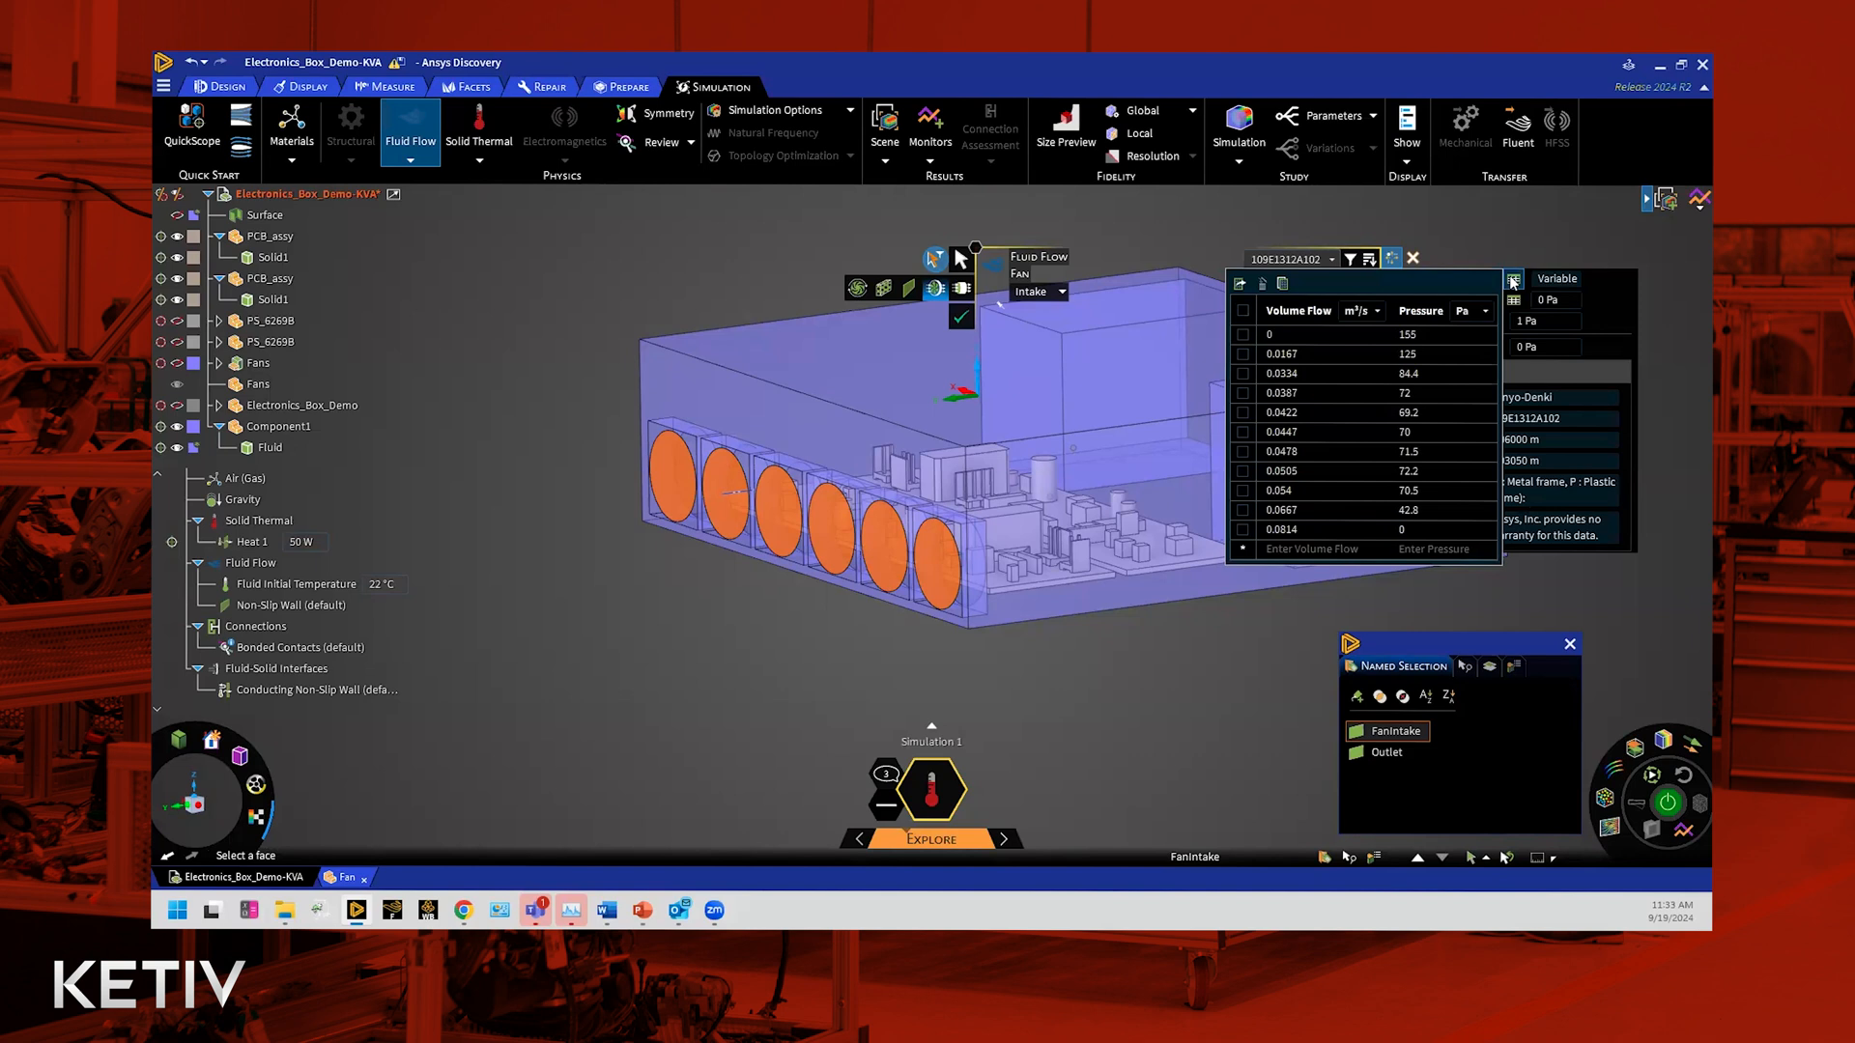
click(1332, 259)
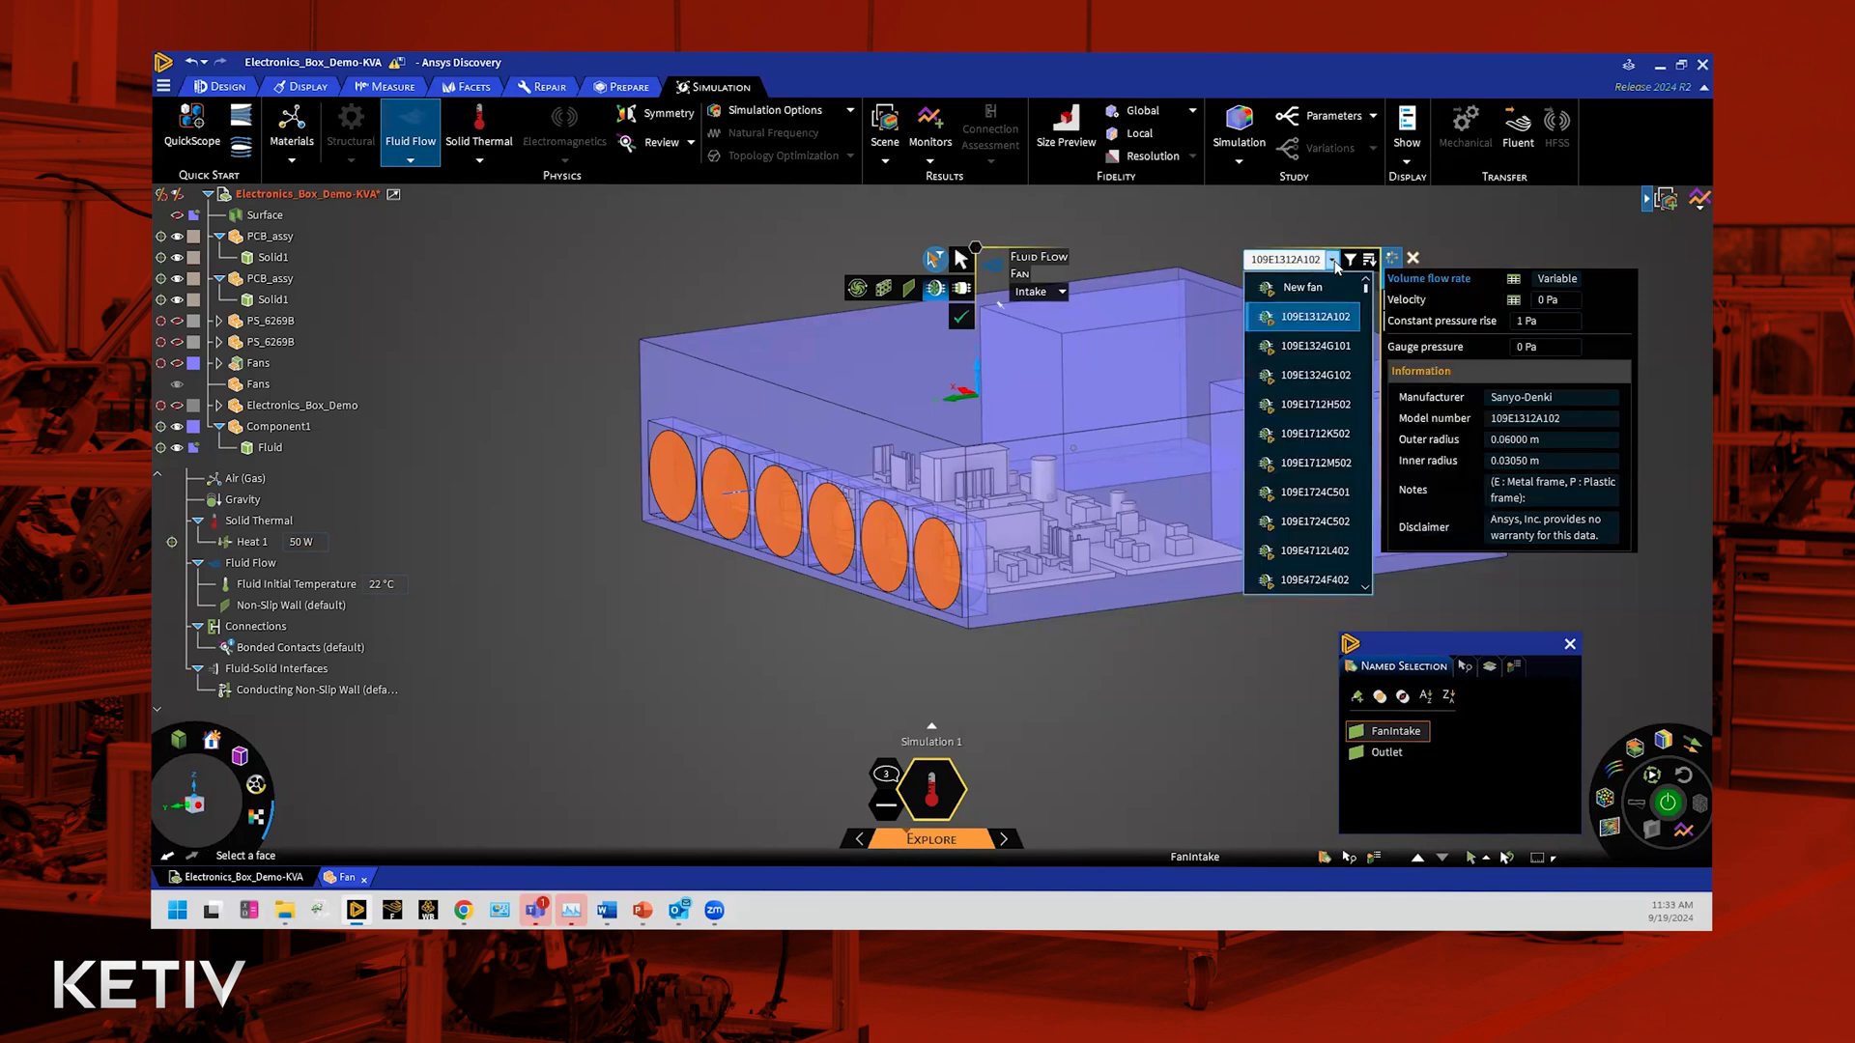
click(1332, 290)
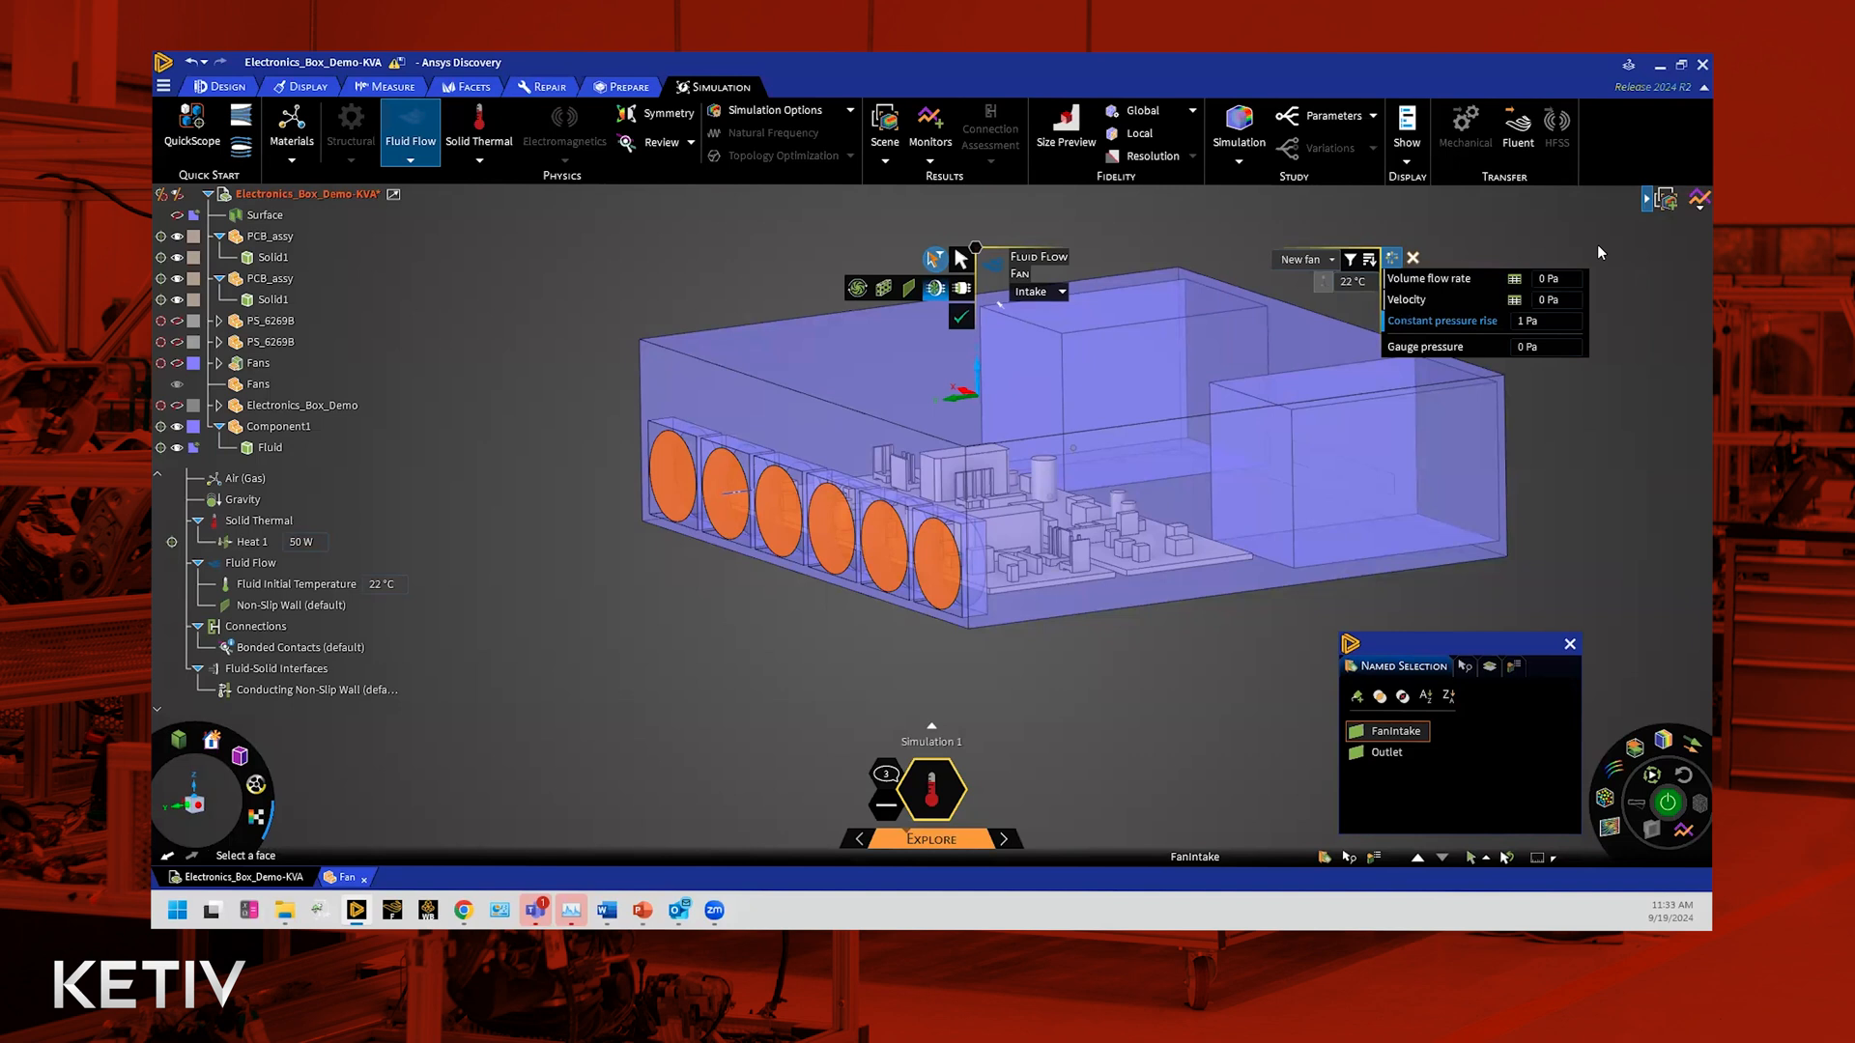
click(1515, 280)
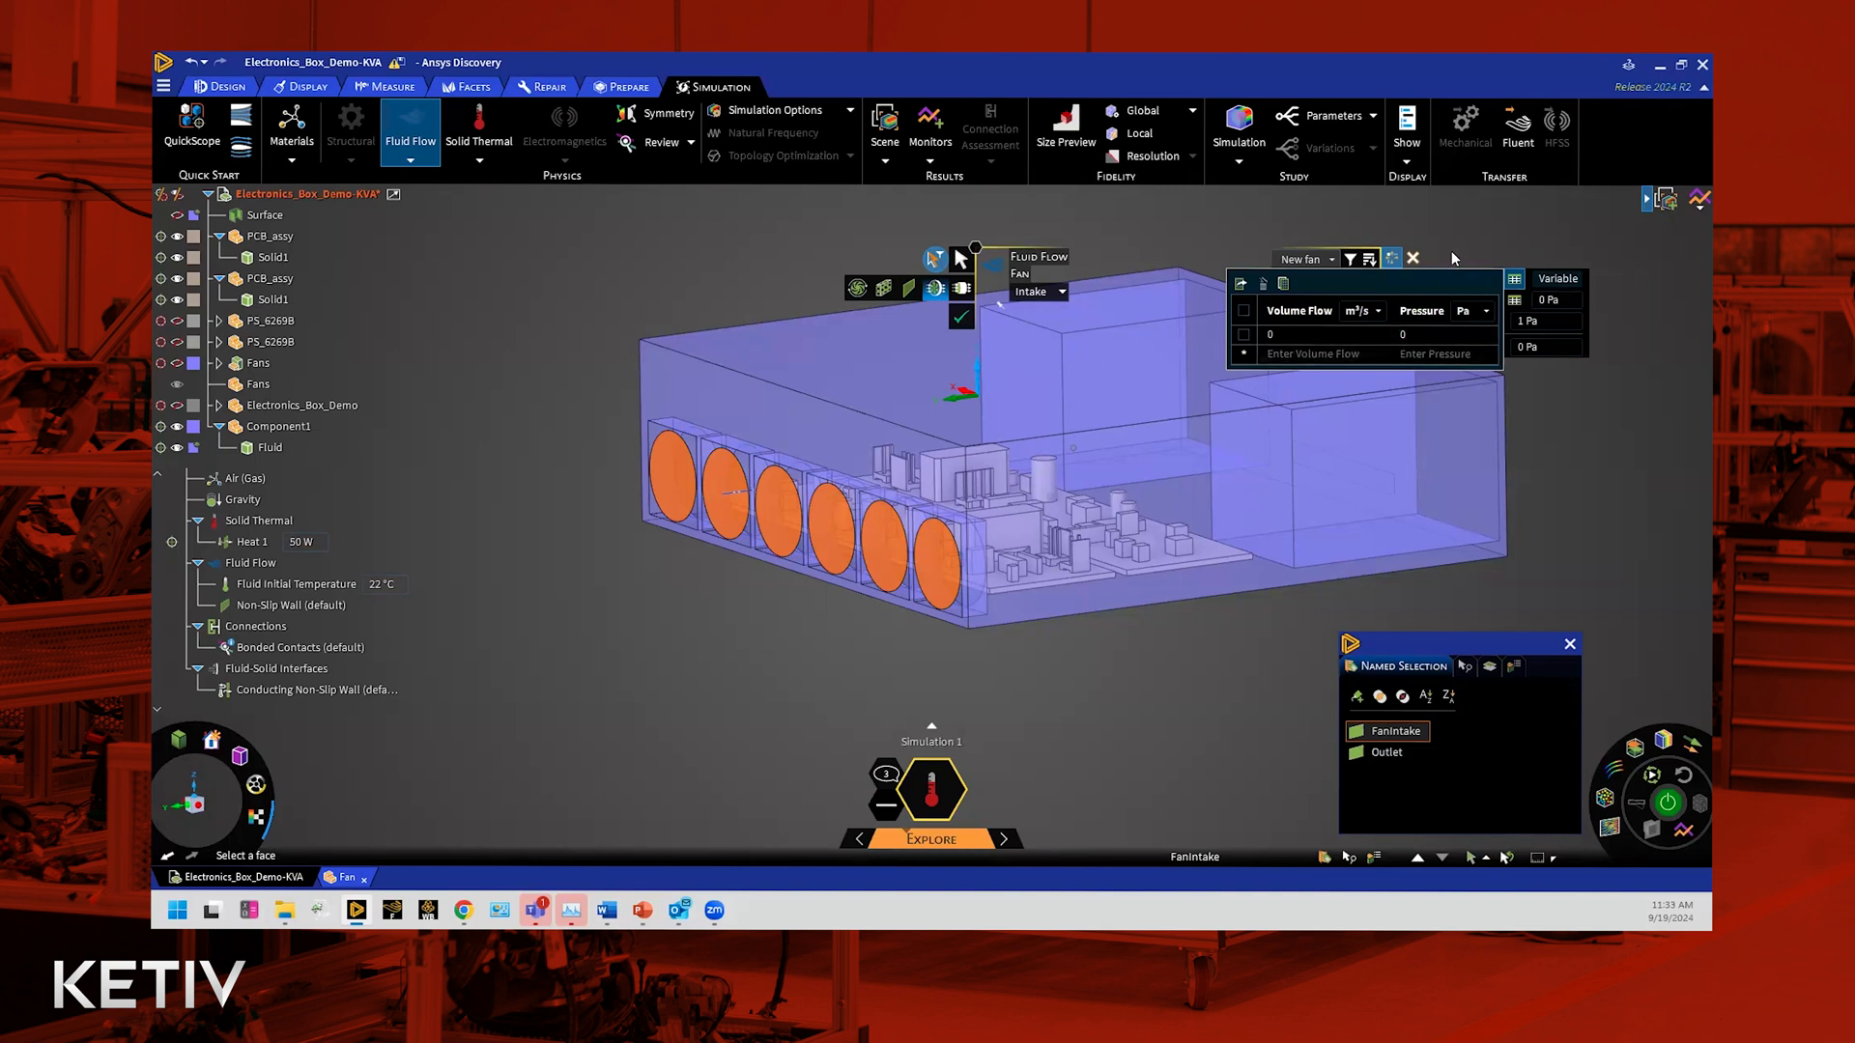
key(Escape)
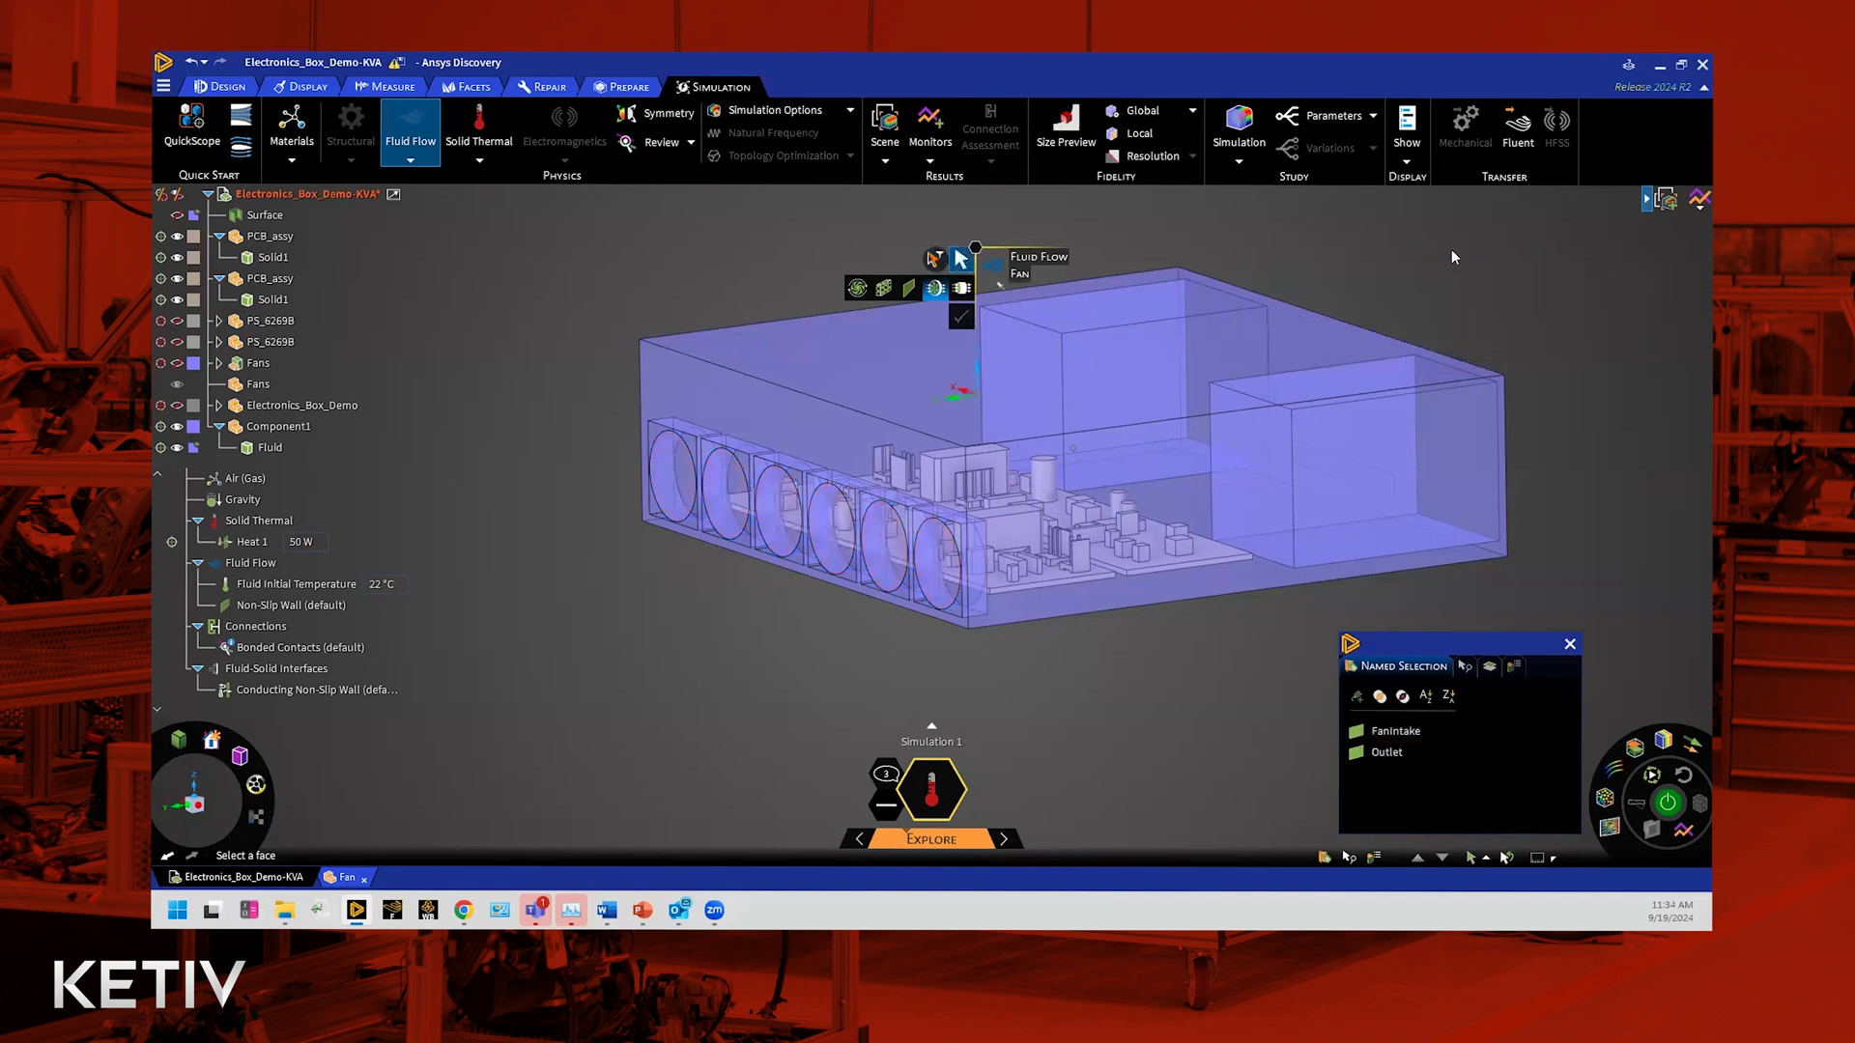
Step: Create an intake fan on the FanIntake named selection with a constant pressure rise of 50 Pa
click(936, 288)
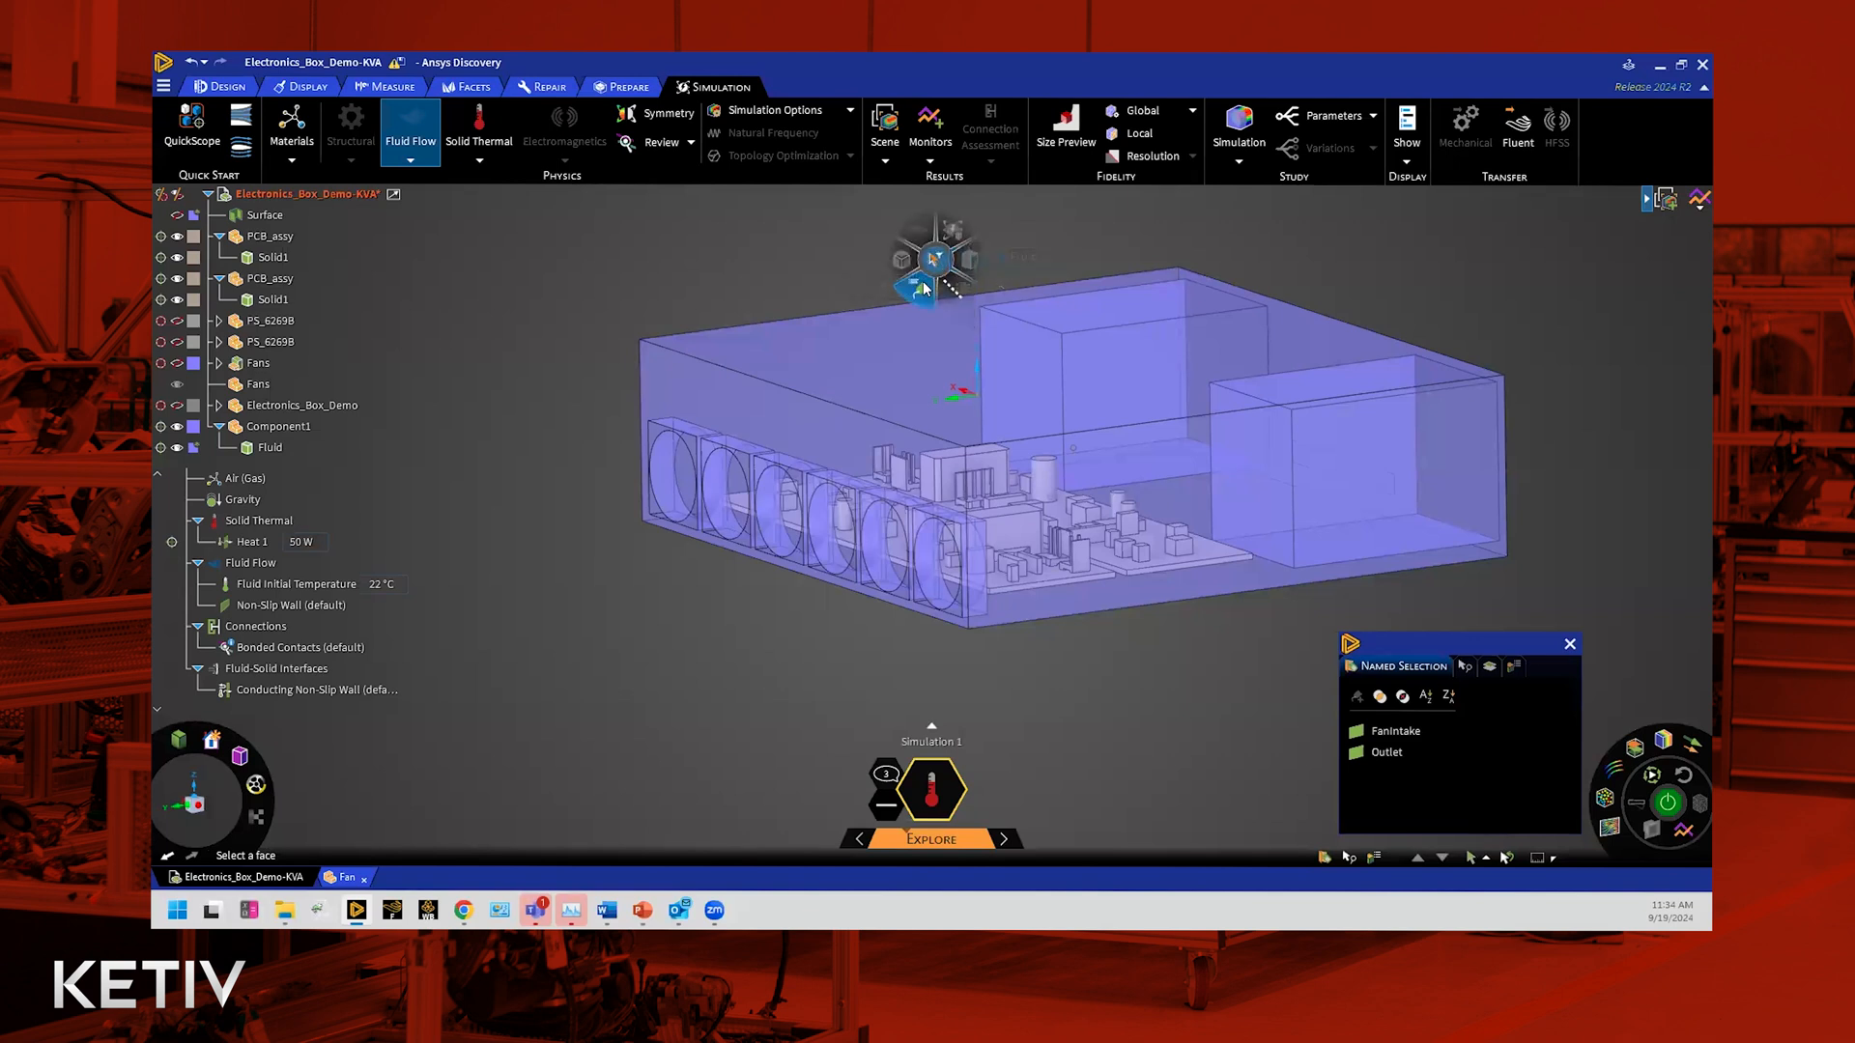
click(1396, 732)
click(933, 259)
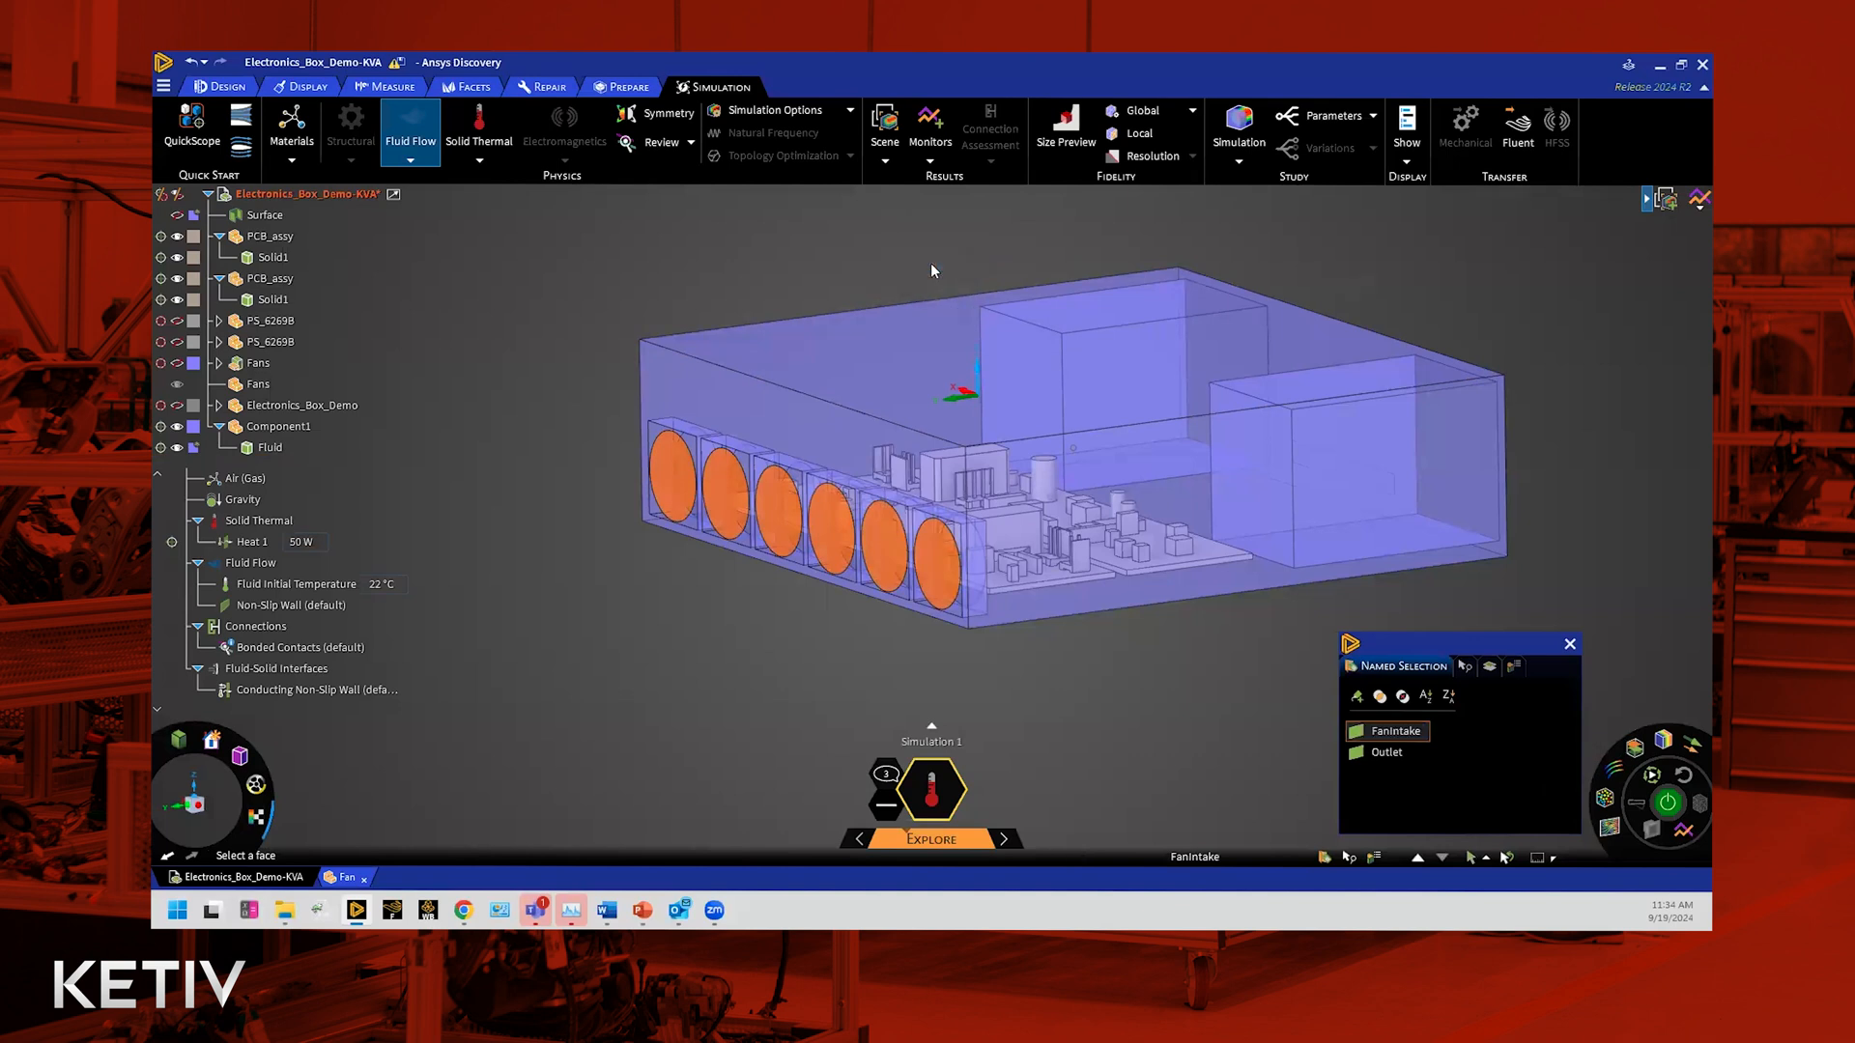
click(1540, 322)
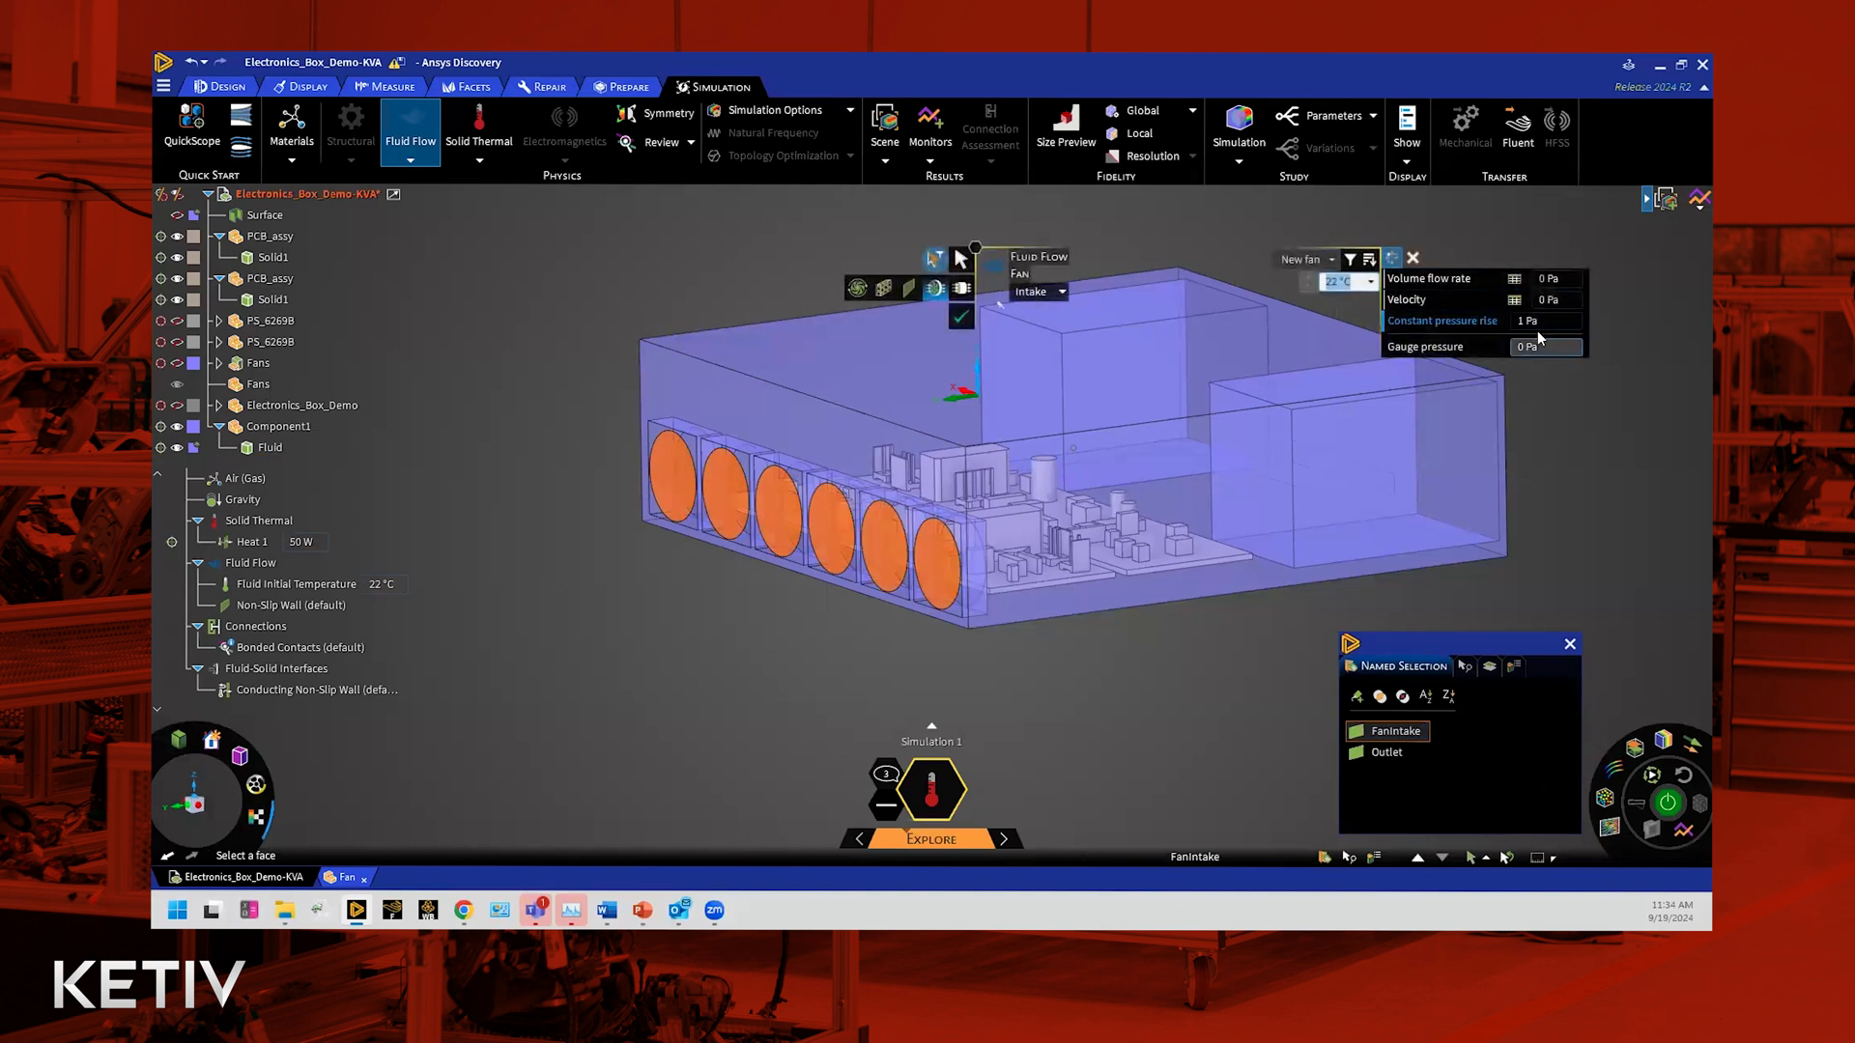
click(1540, 322)
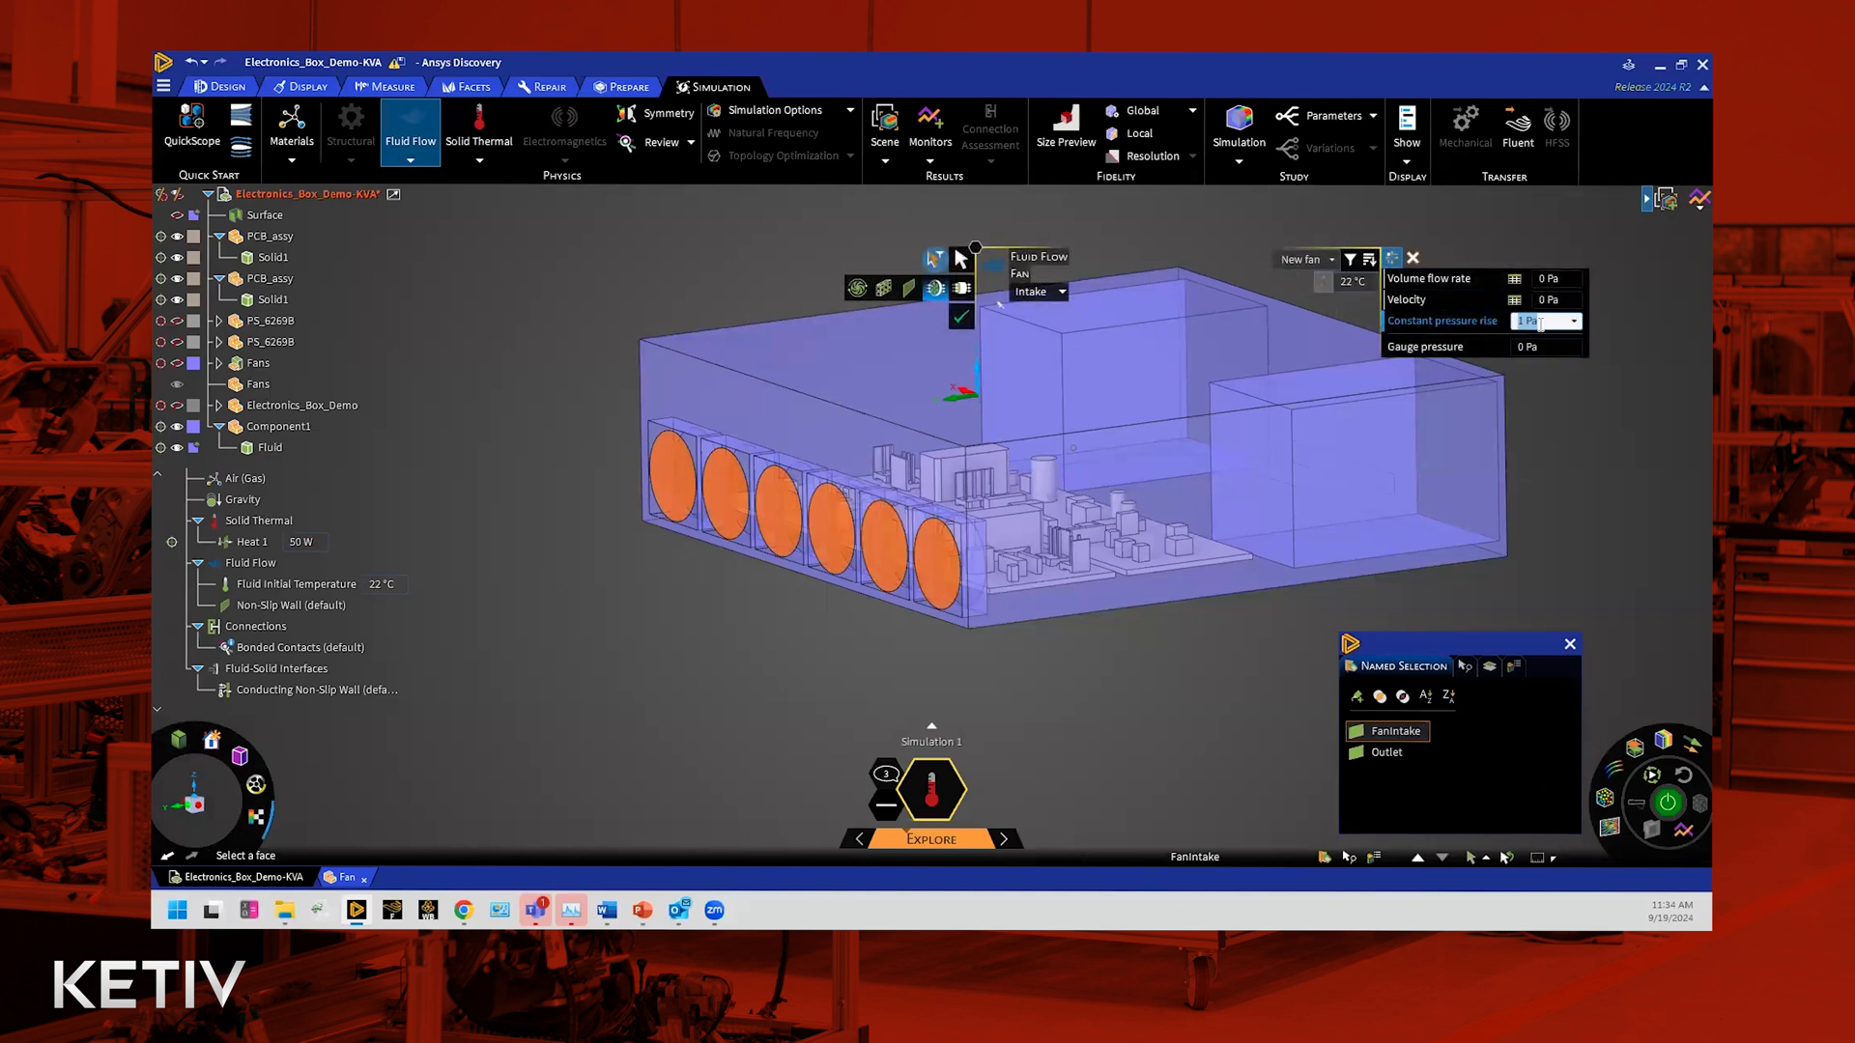
text(50)
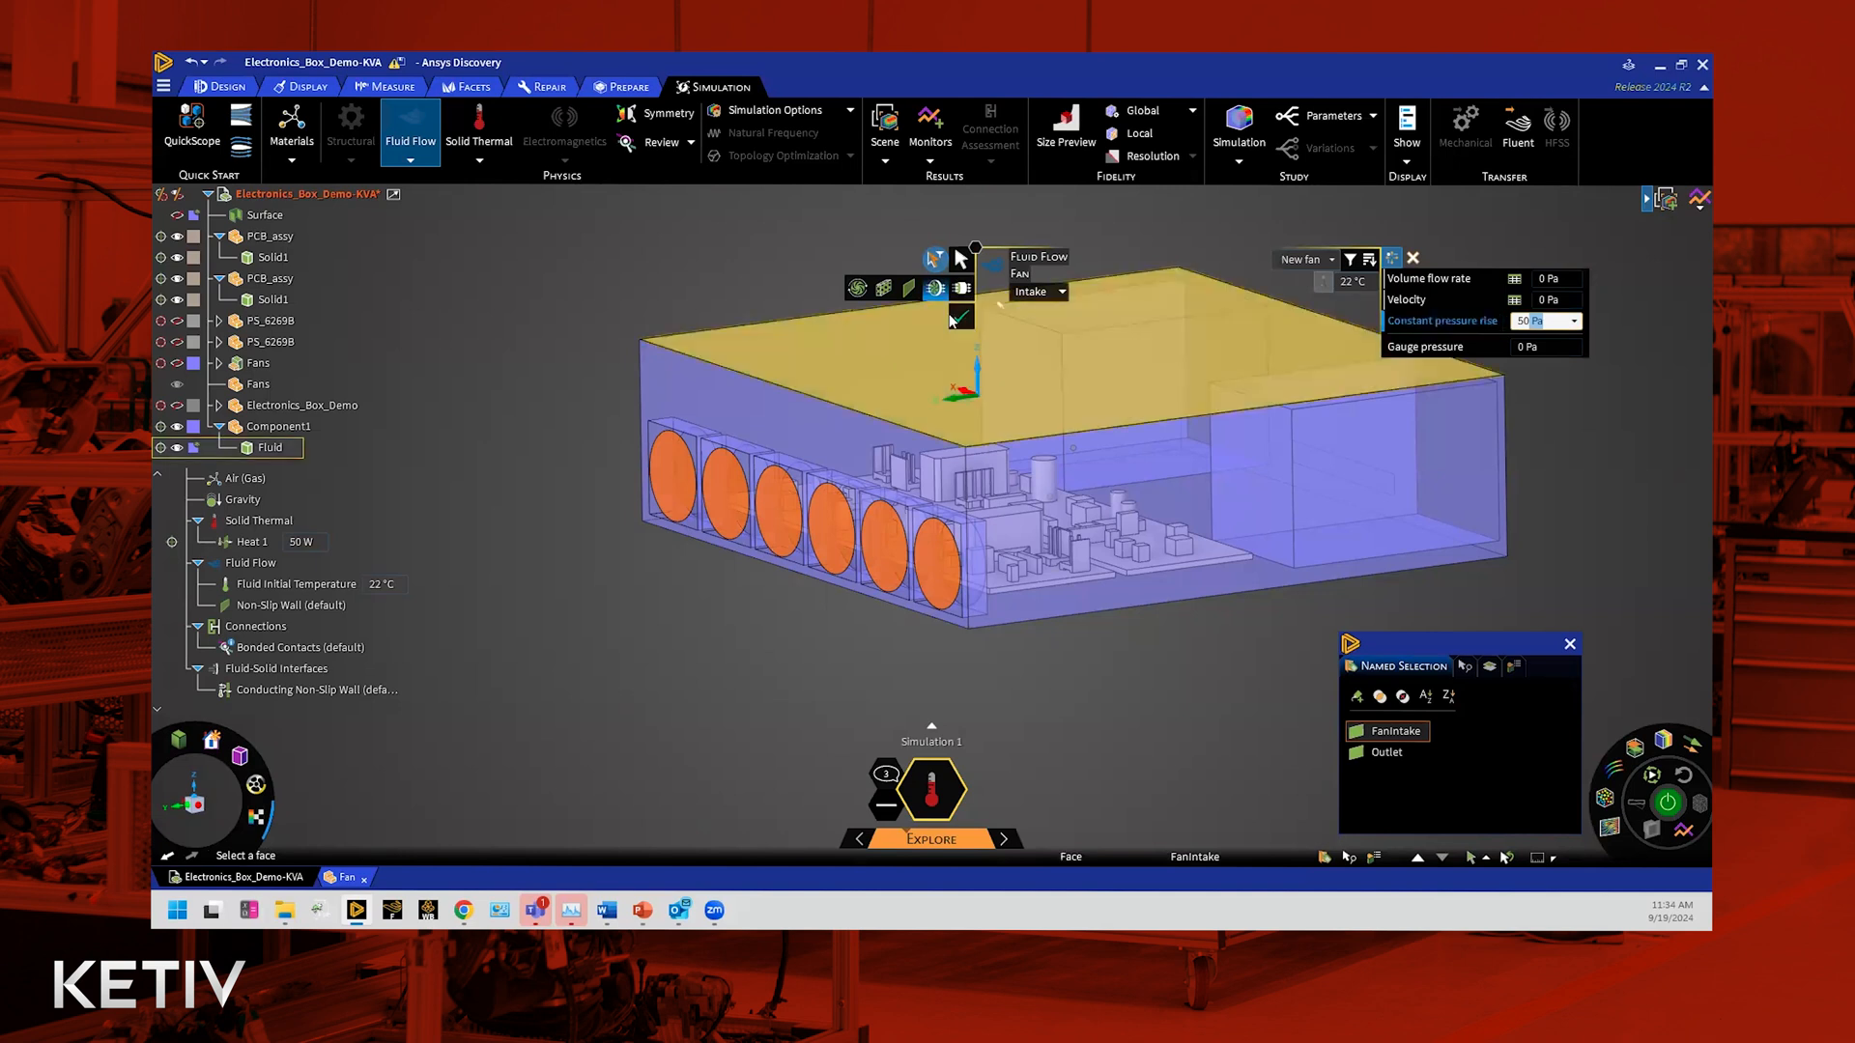
click(958, 322)
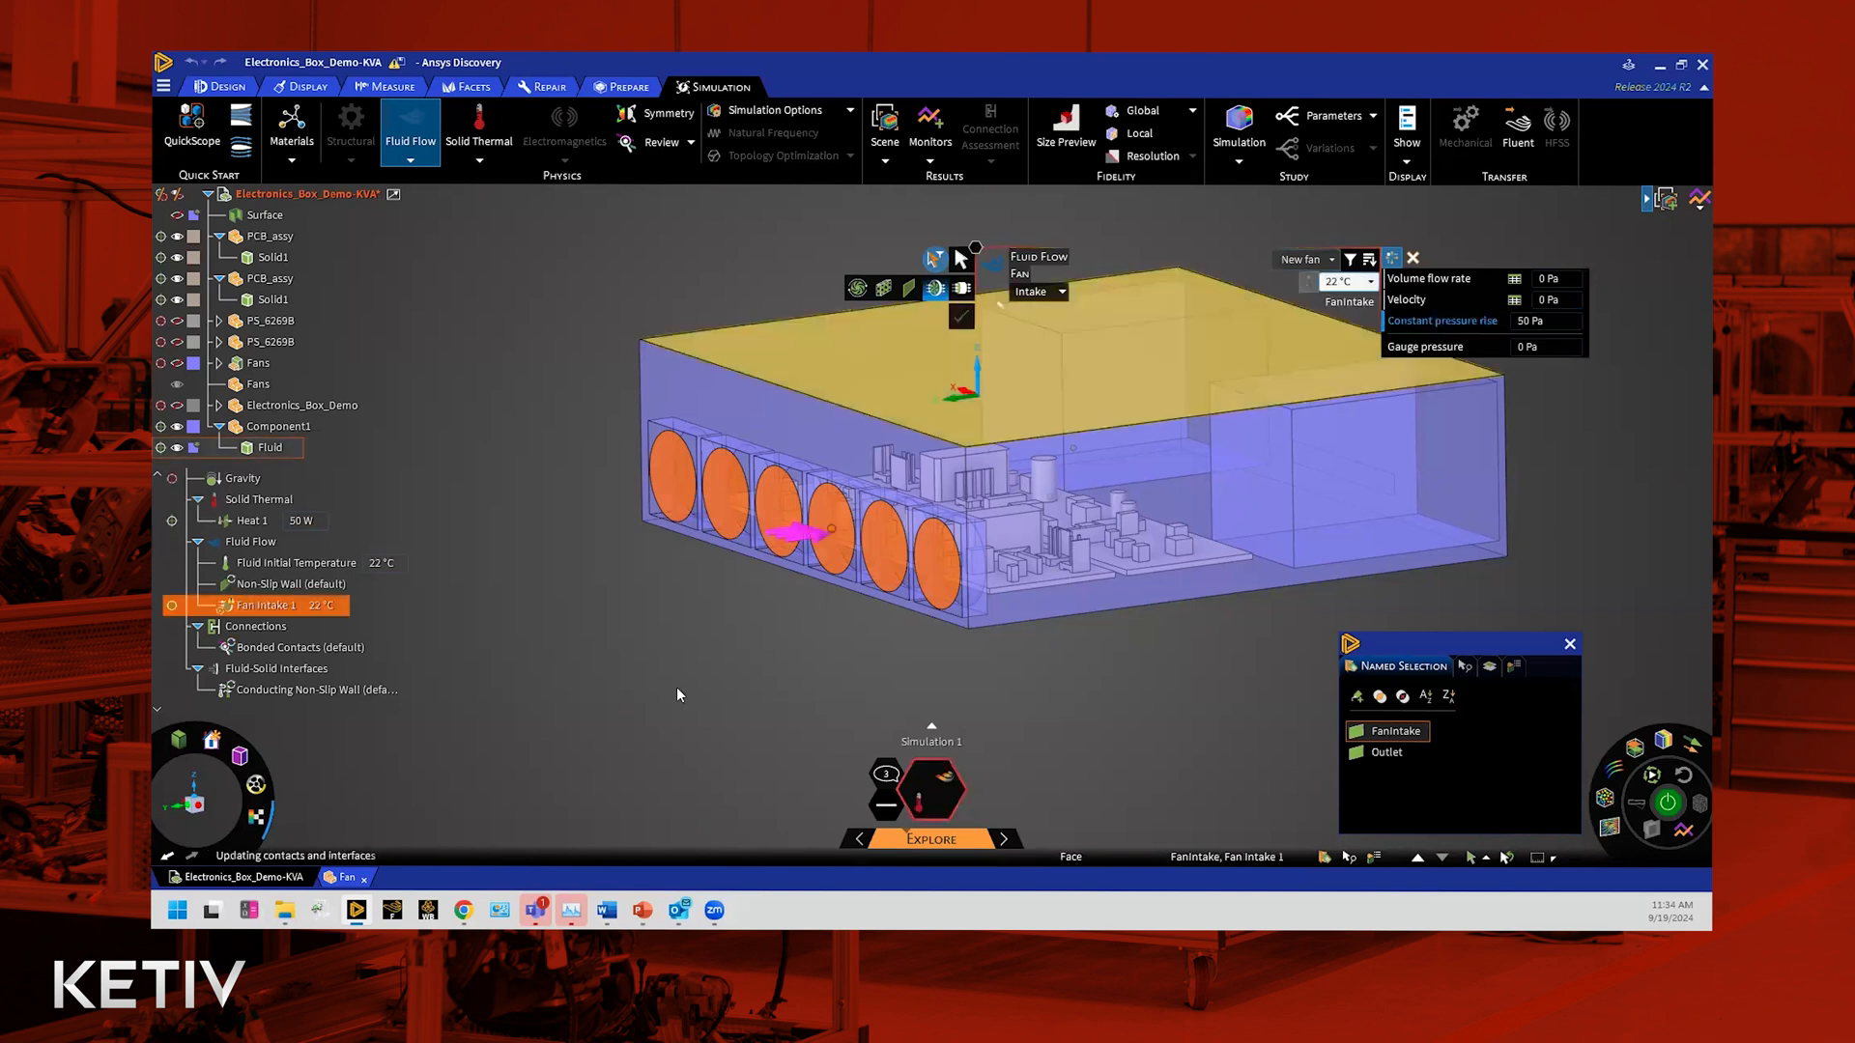
scroll(677, 694, down, 3)
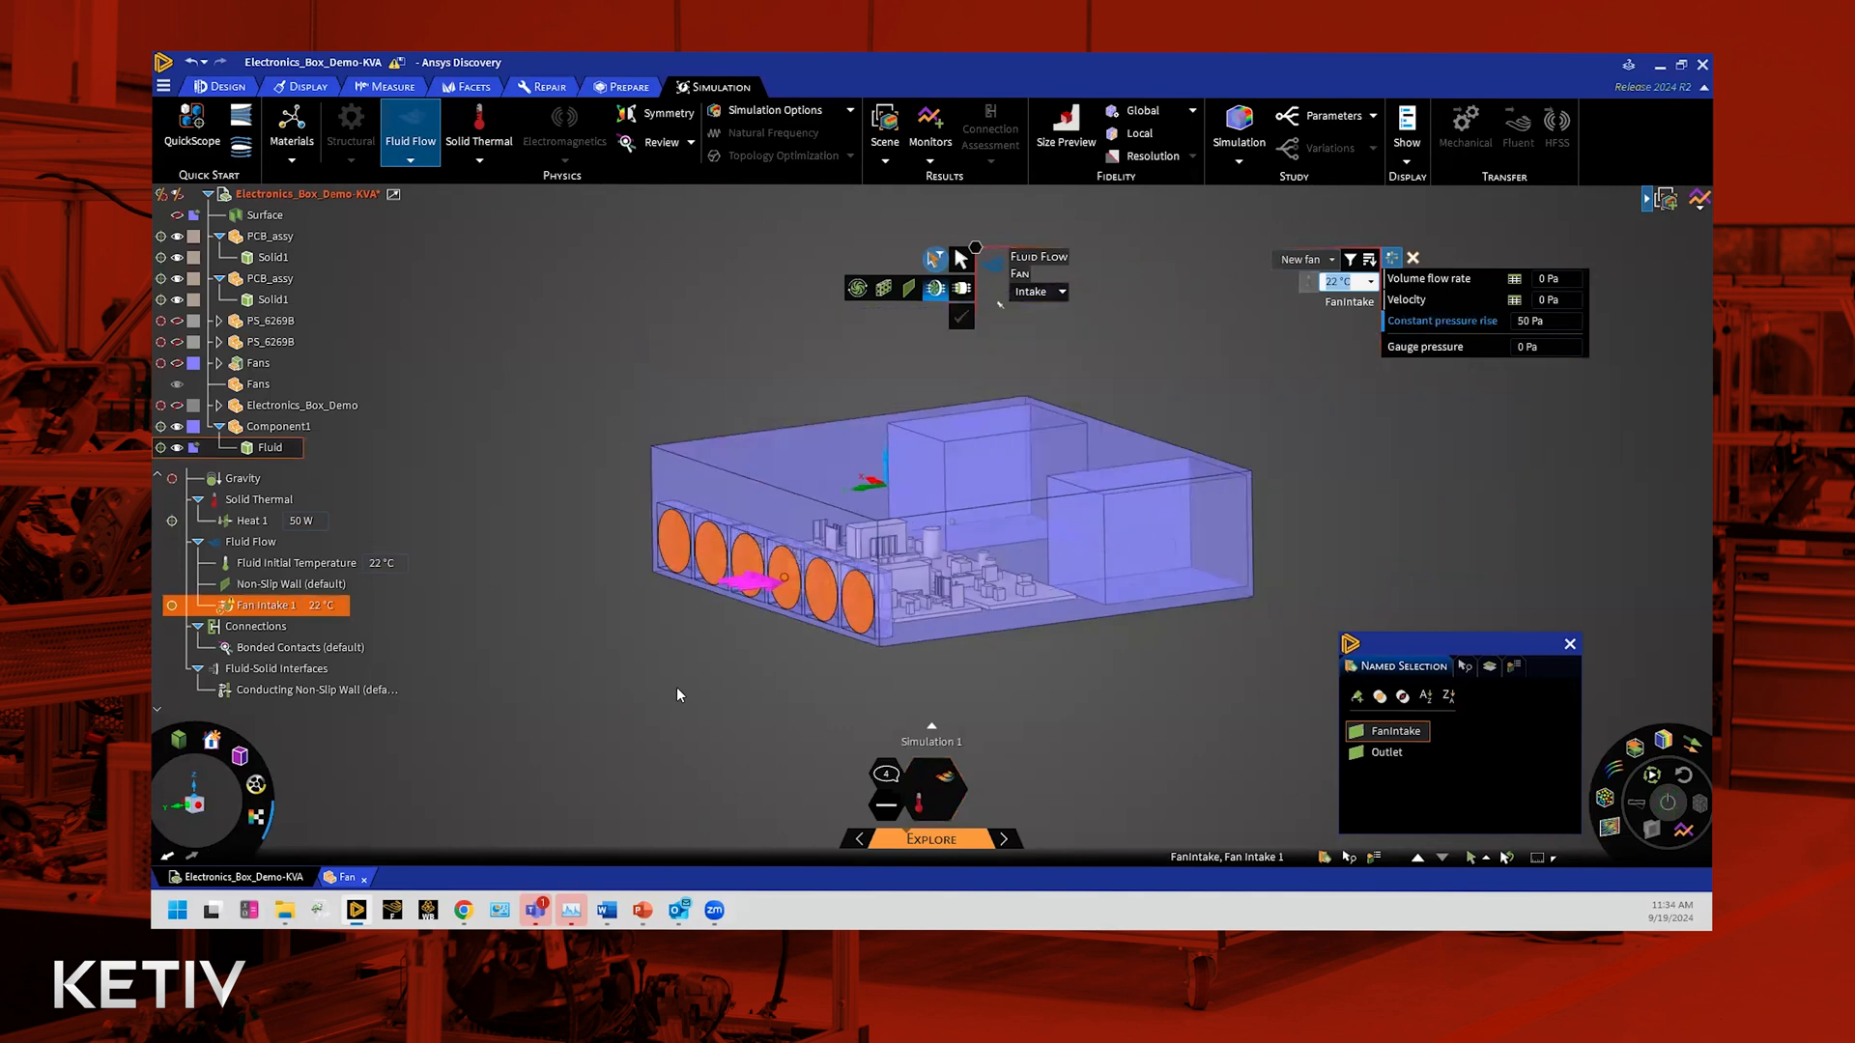
scroll(746, 565, up, 5)
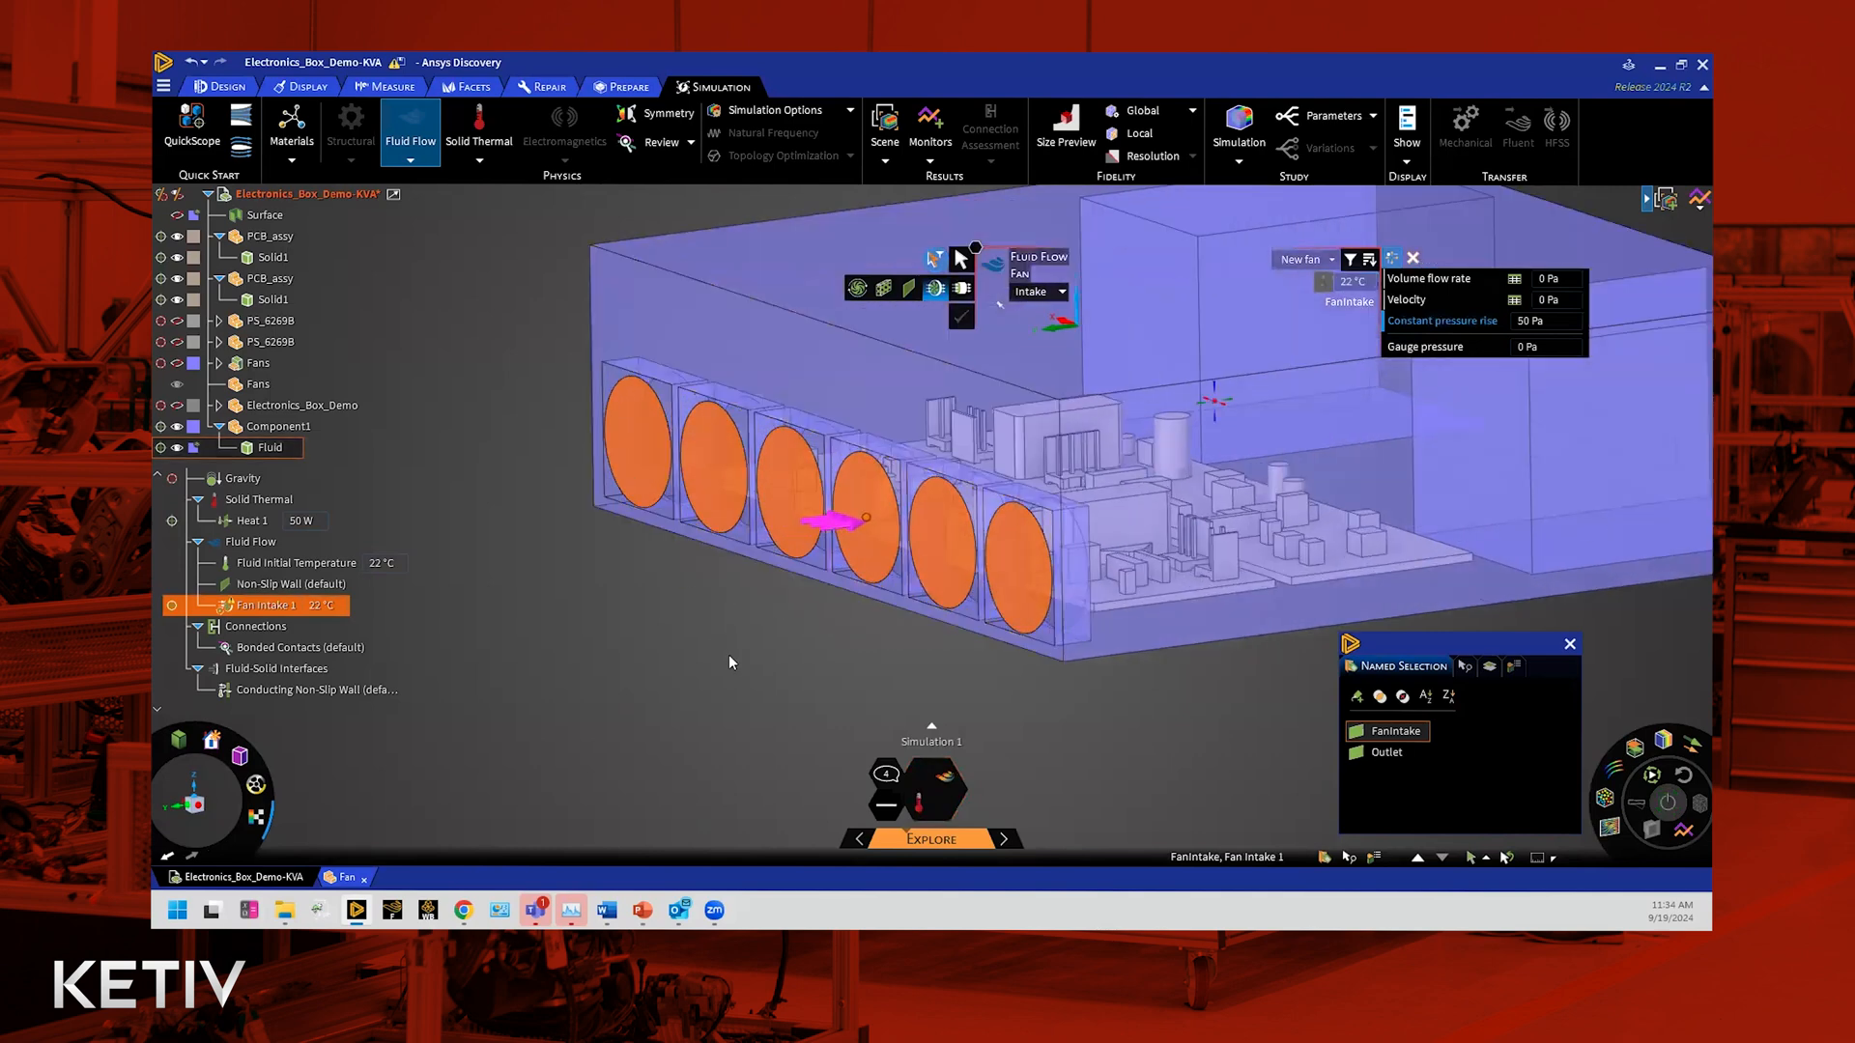
key(Escape)
Step: Close the window listing the FanIntake and Outlet named selections
scroll(551, 768, down, 2)
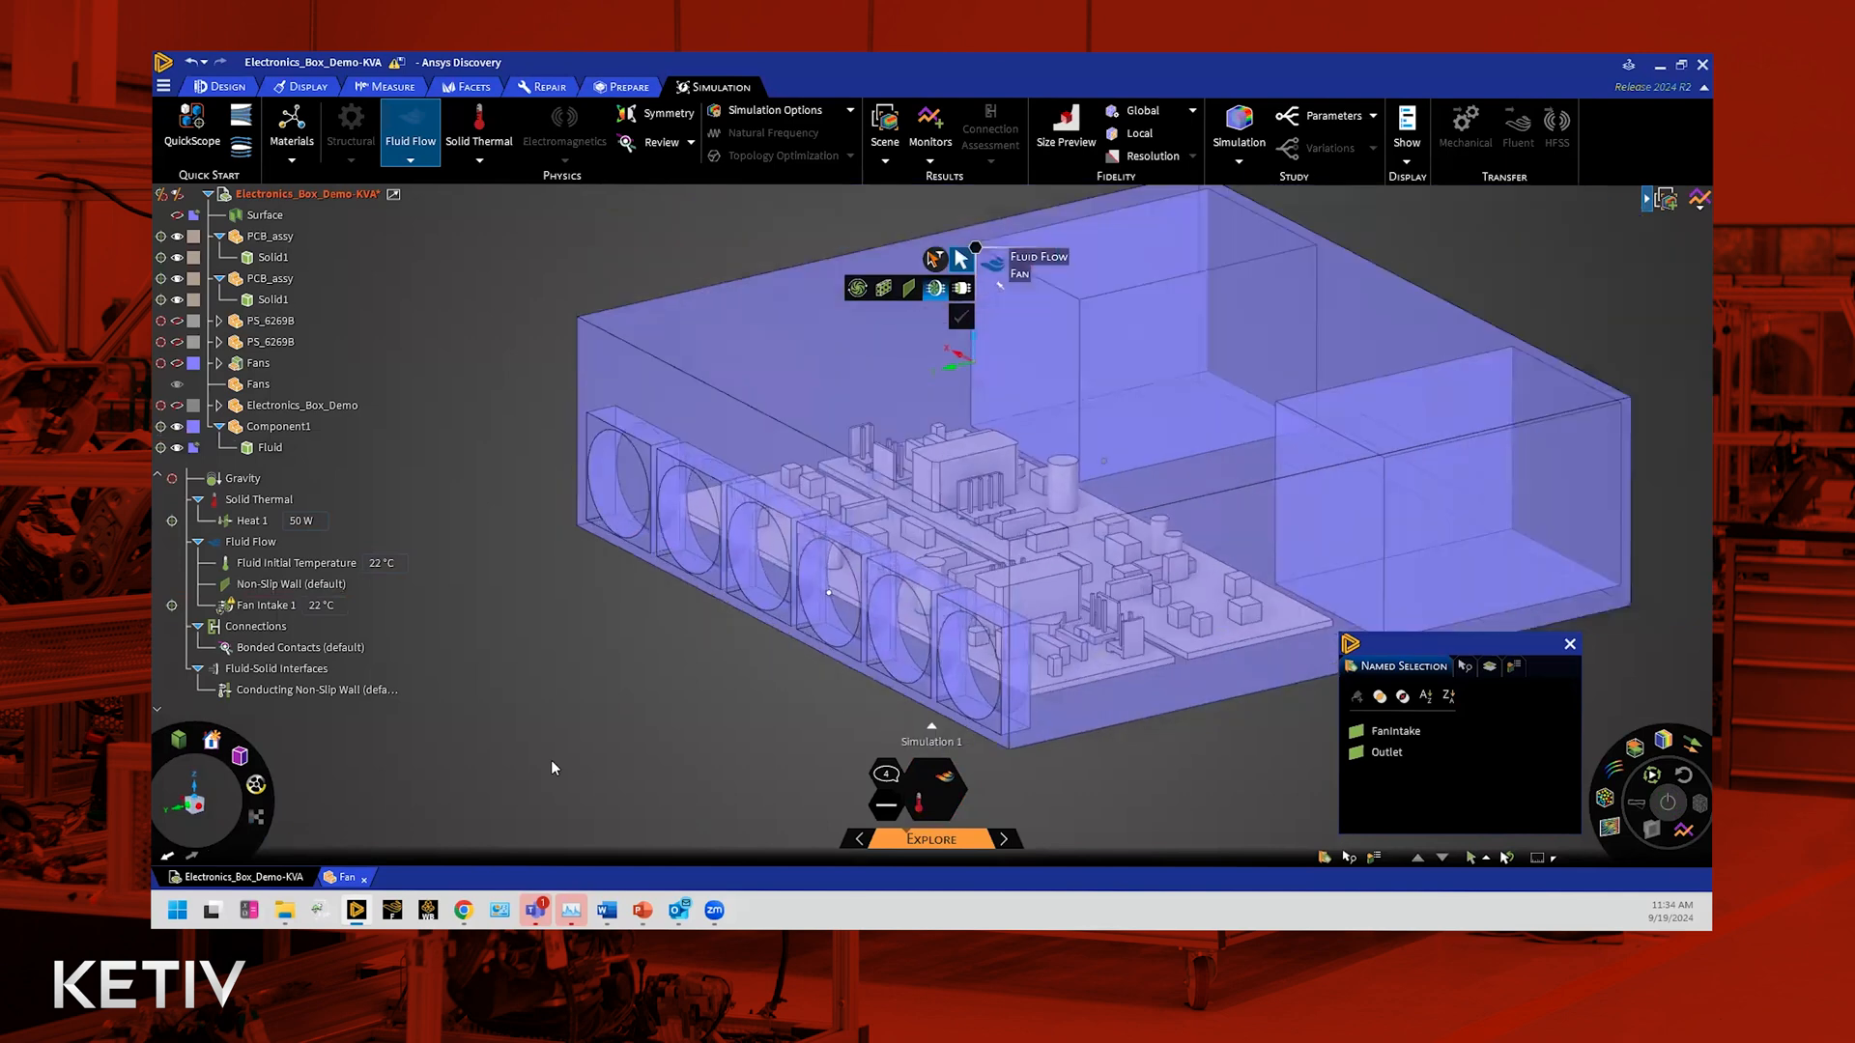
scroll(551, 759, down, 2)
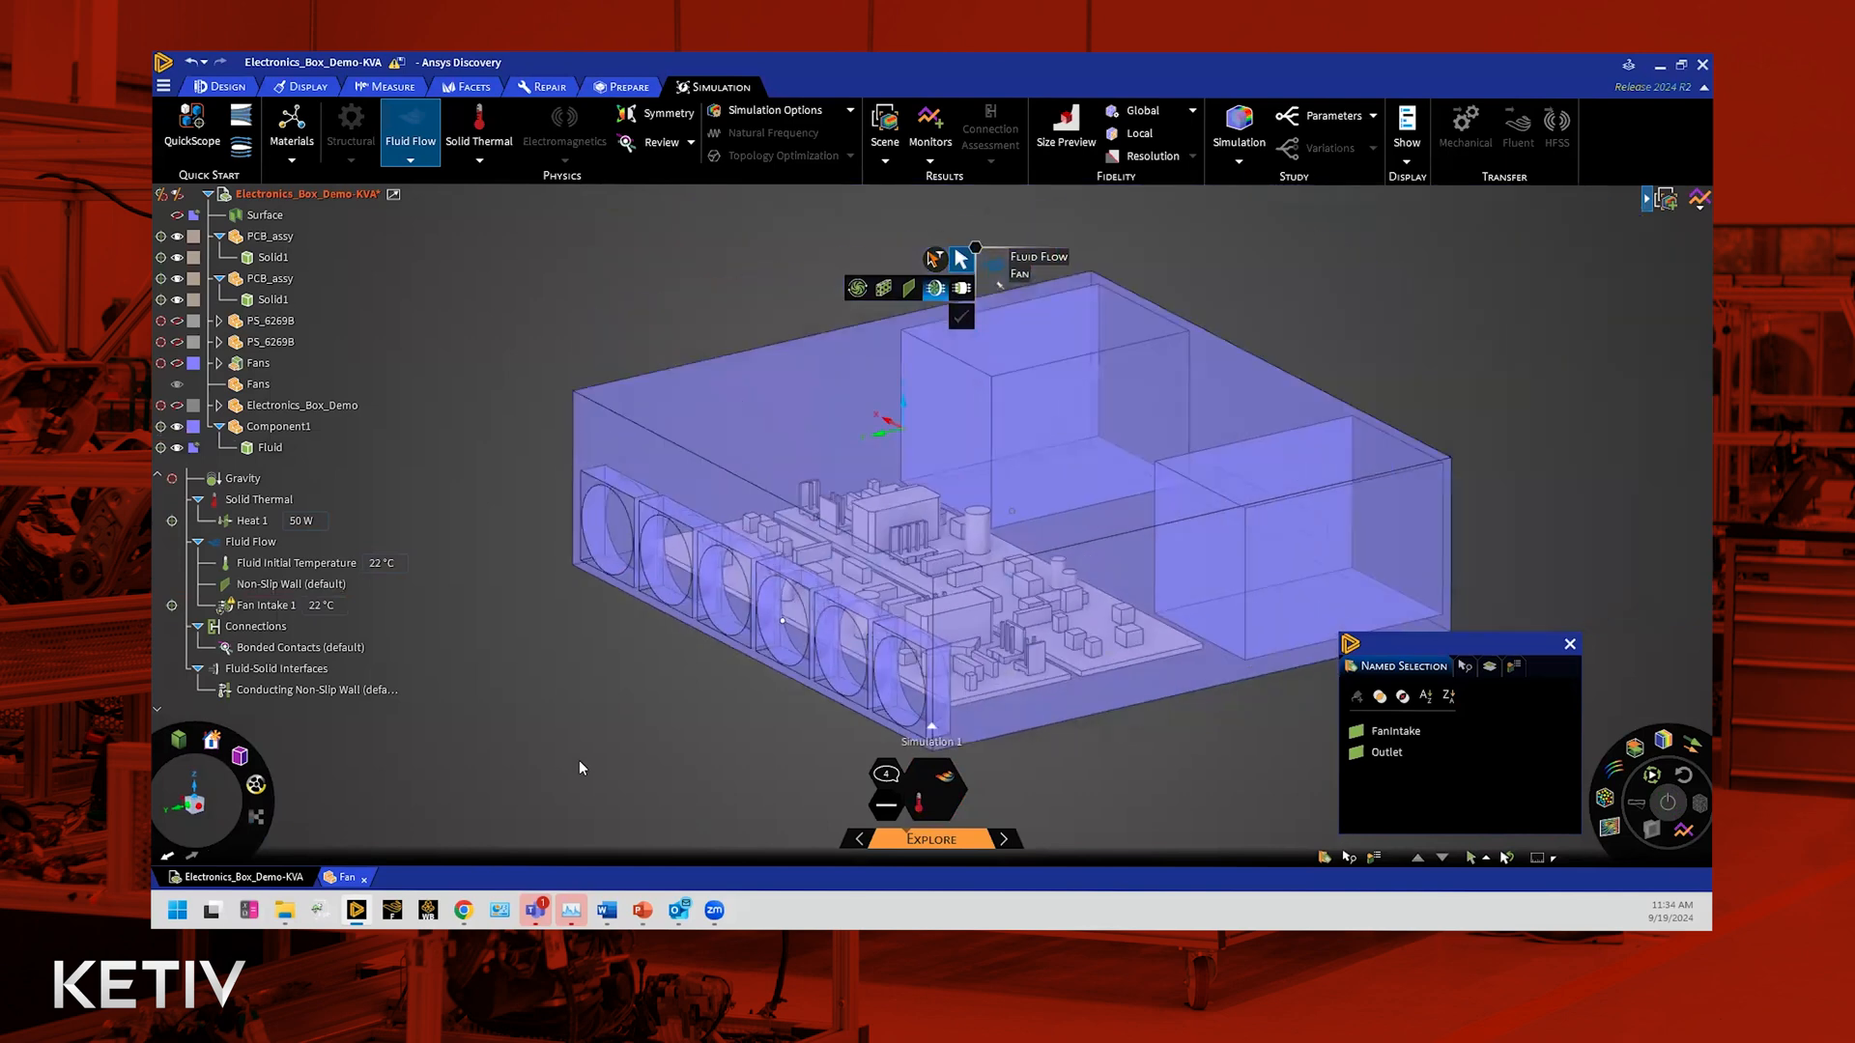
click(1570, 643)
scroll(1470, 676, down, 2)
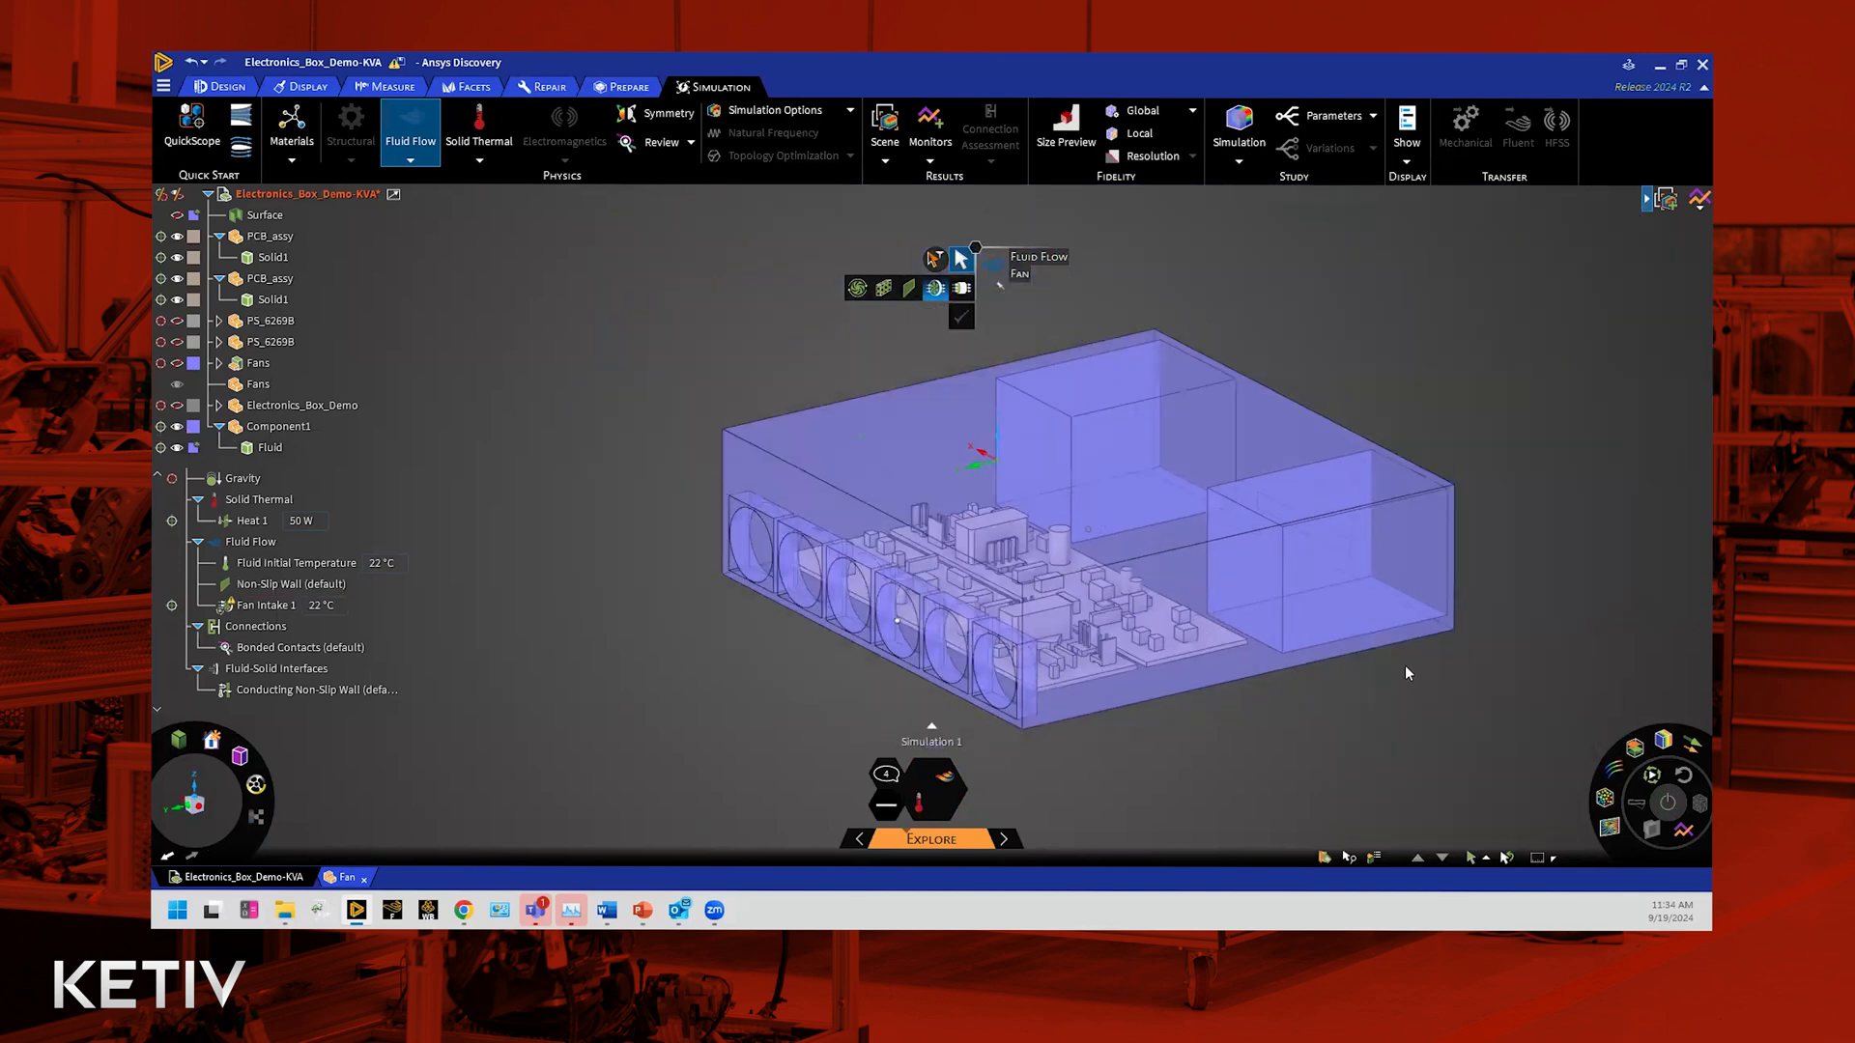
Step: Create a Fluid Flow outlet with a pressure of 0 Pa on the narrow slot face between the two power supply cavities
middle_drag(1350, 598, 1604, 649)
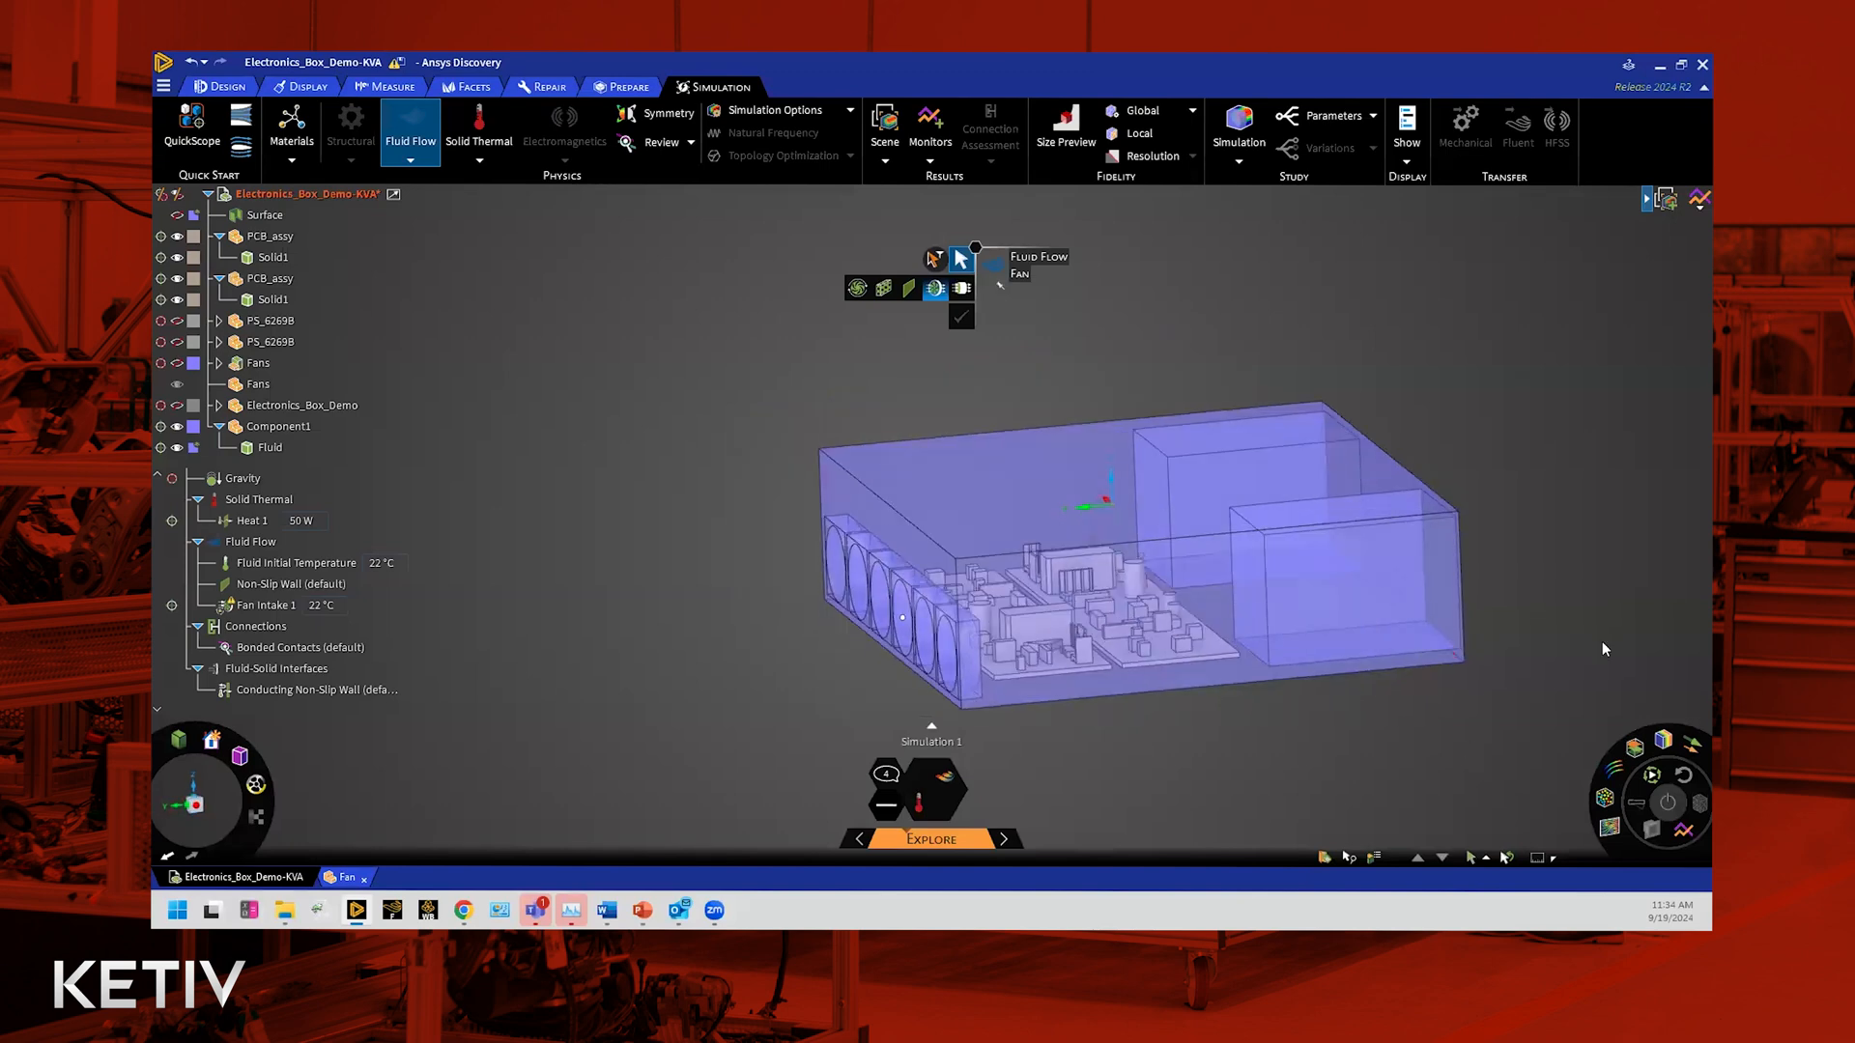
scroll(1587, 620, down, 2)
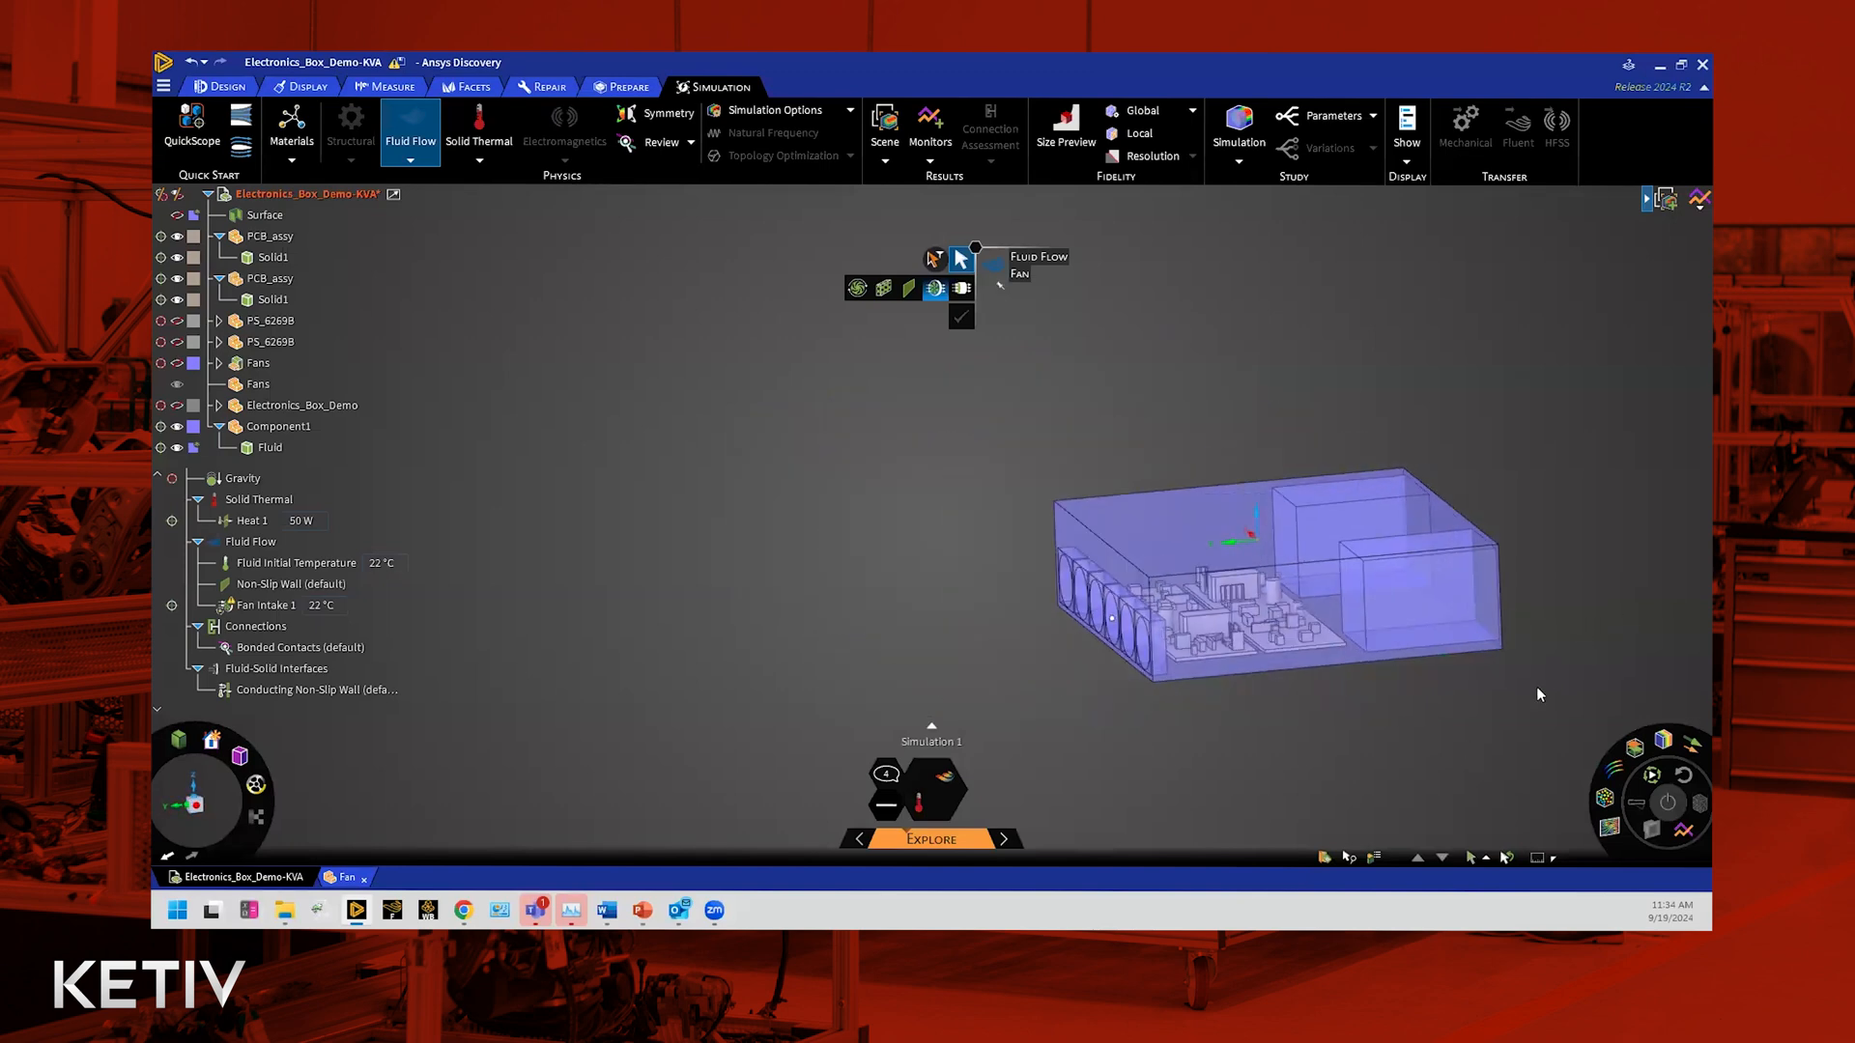
scroll(1515, 689, up, 4)
middle_drag(1295, 685, 1440, 657)
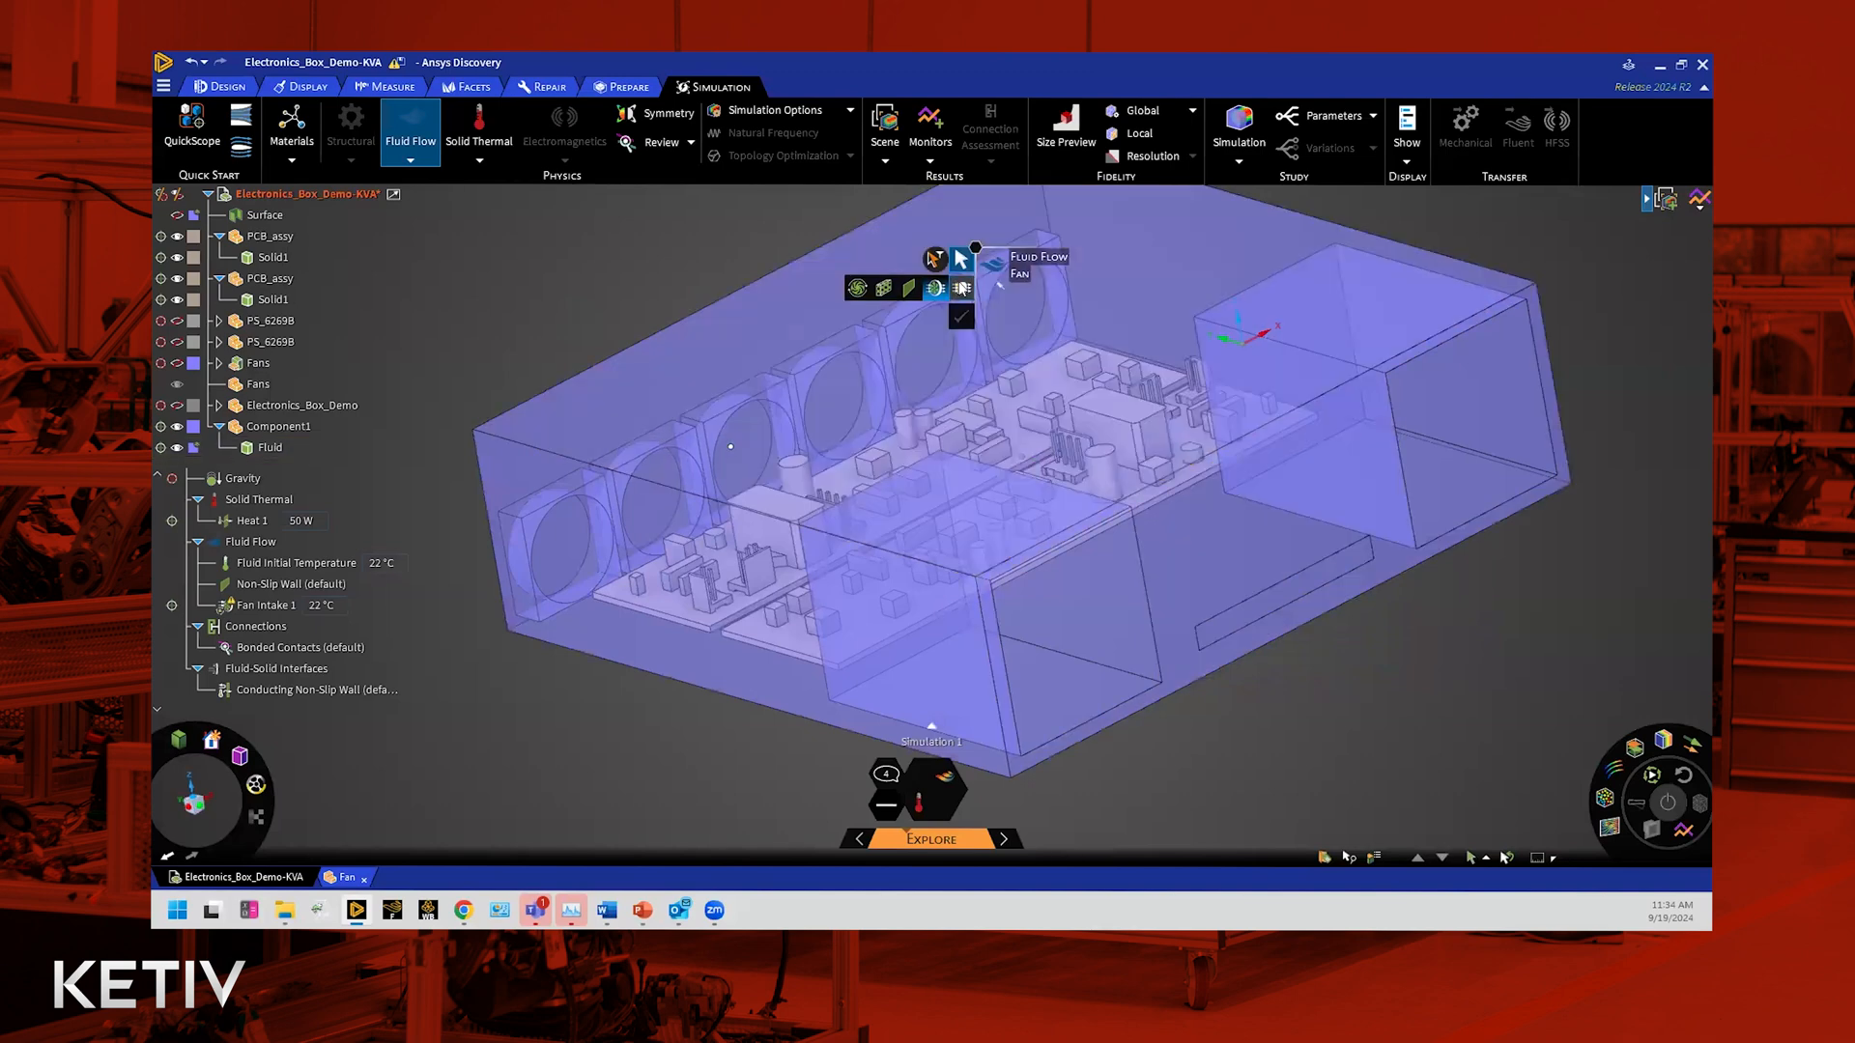
click(962, 287)
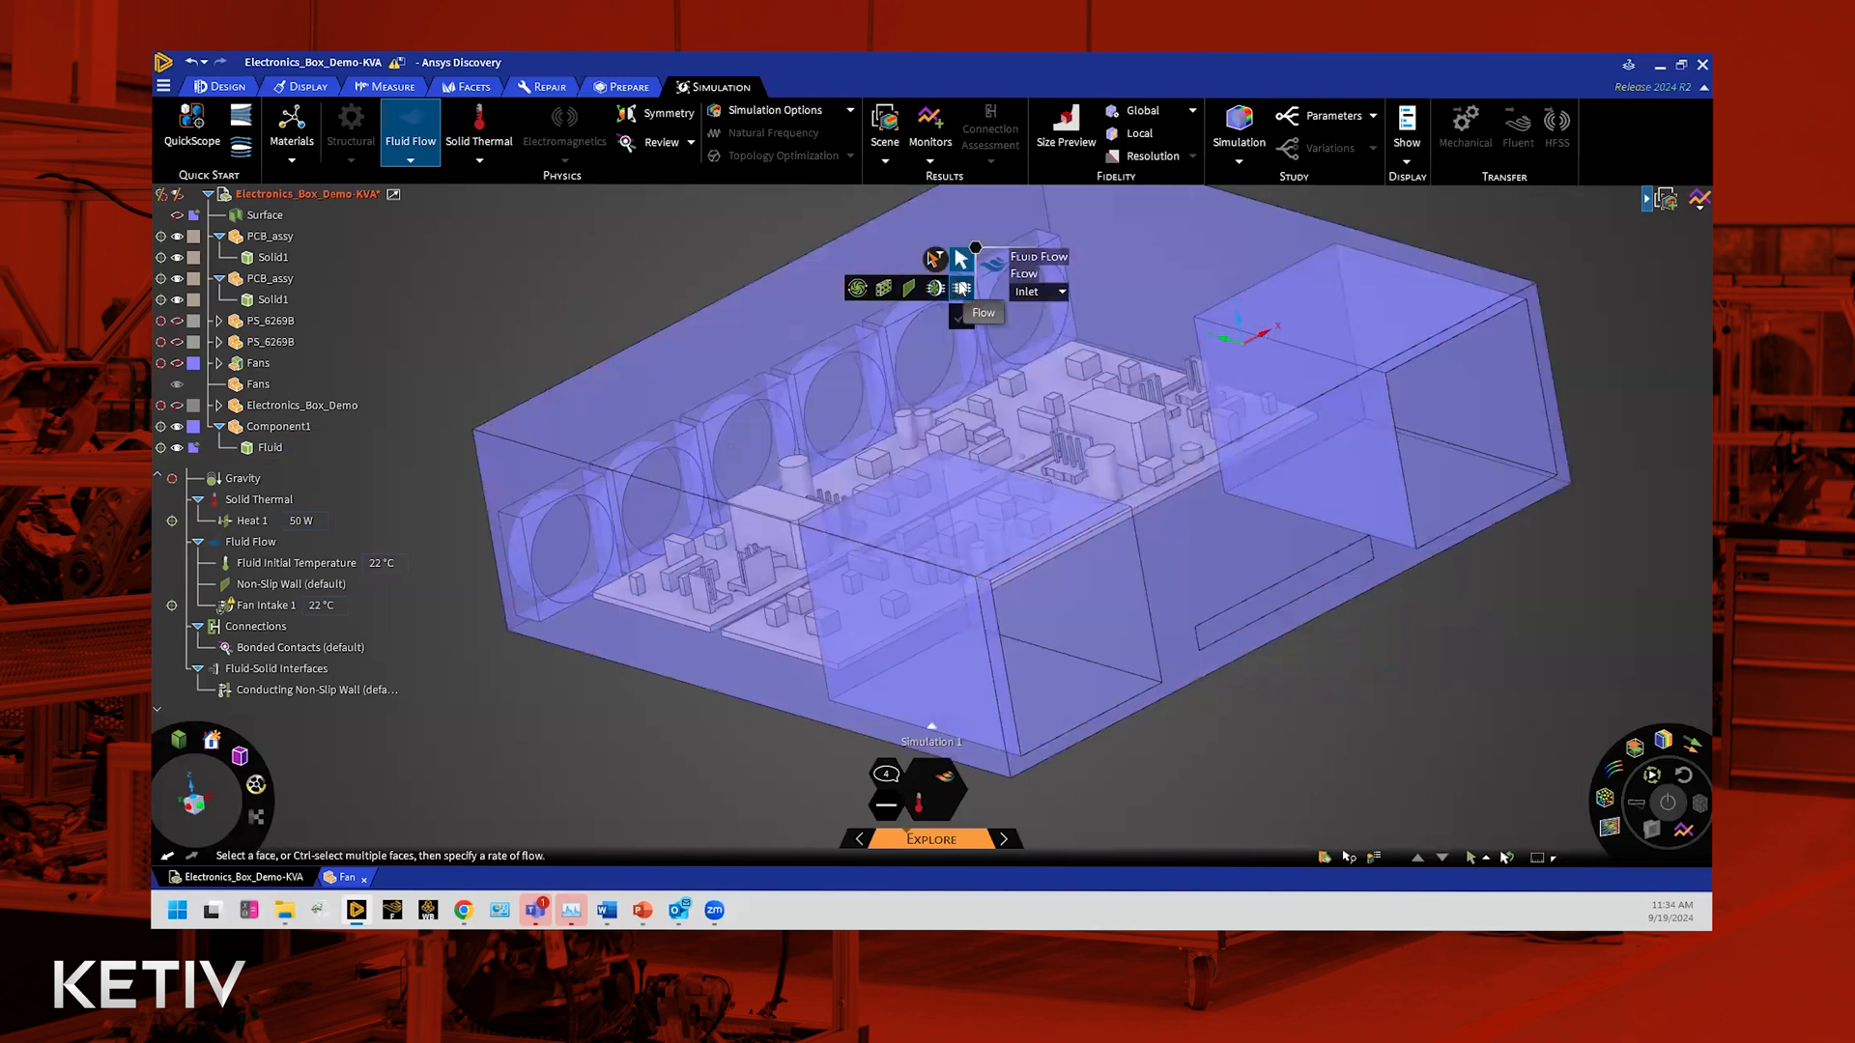
click(1062, 291)
click(1028, 335)
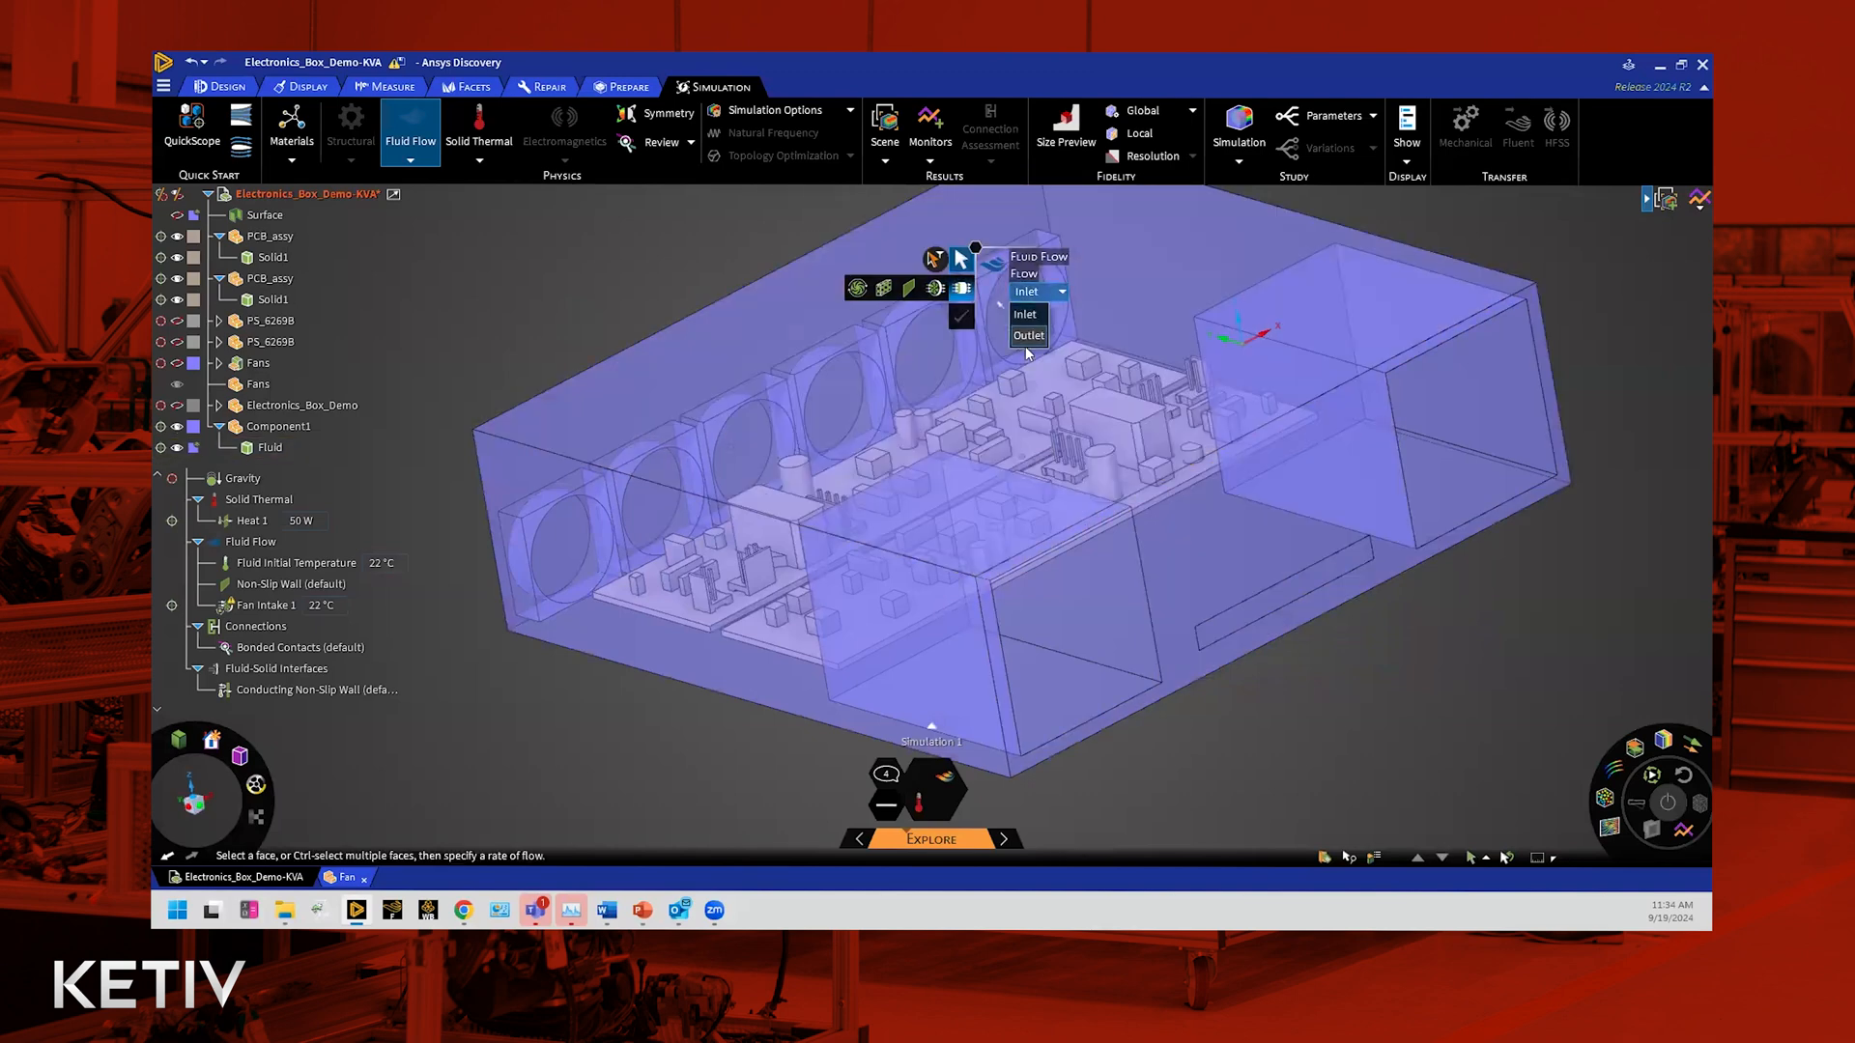
click(1024, 338)
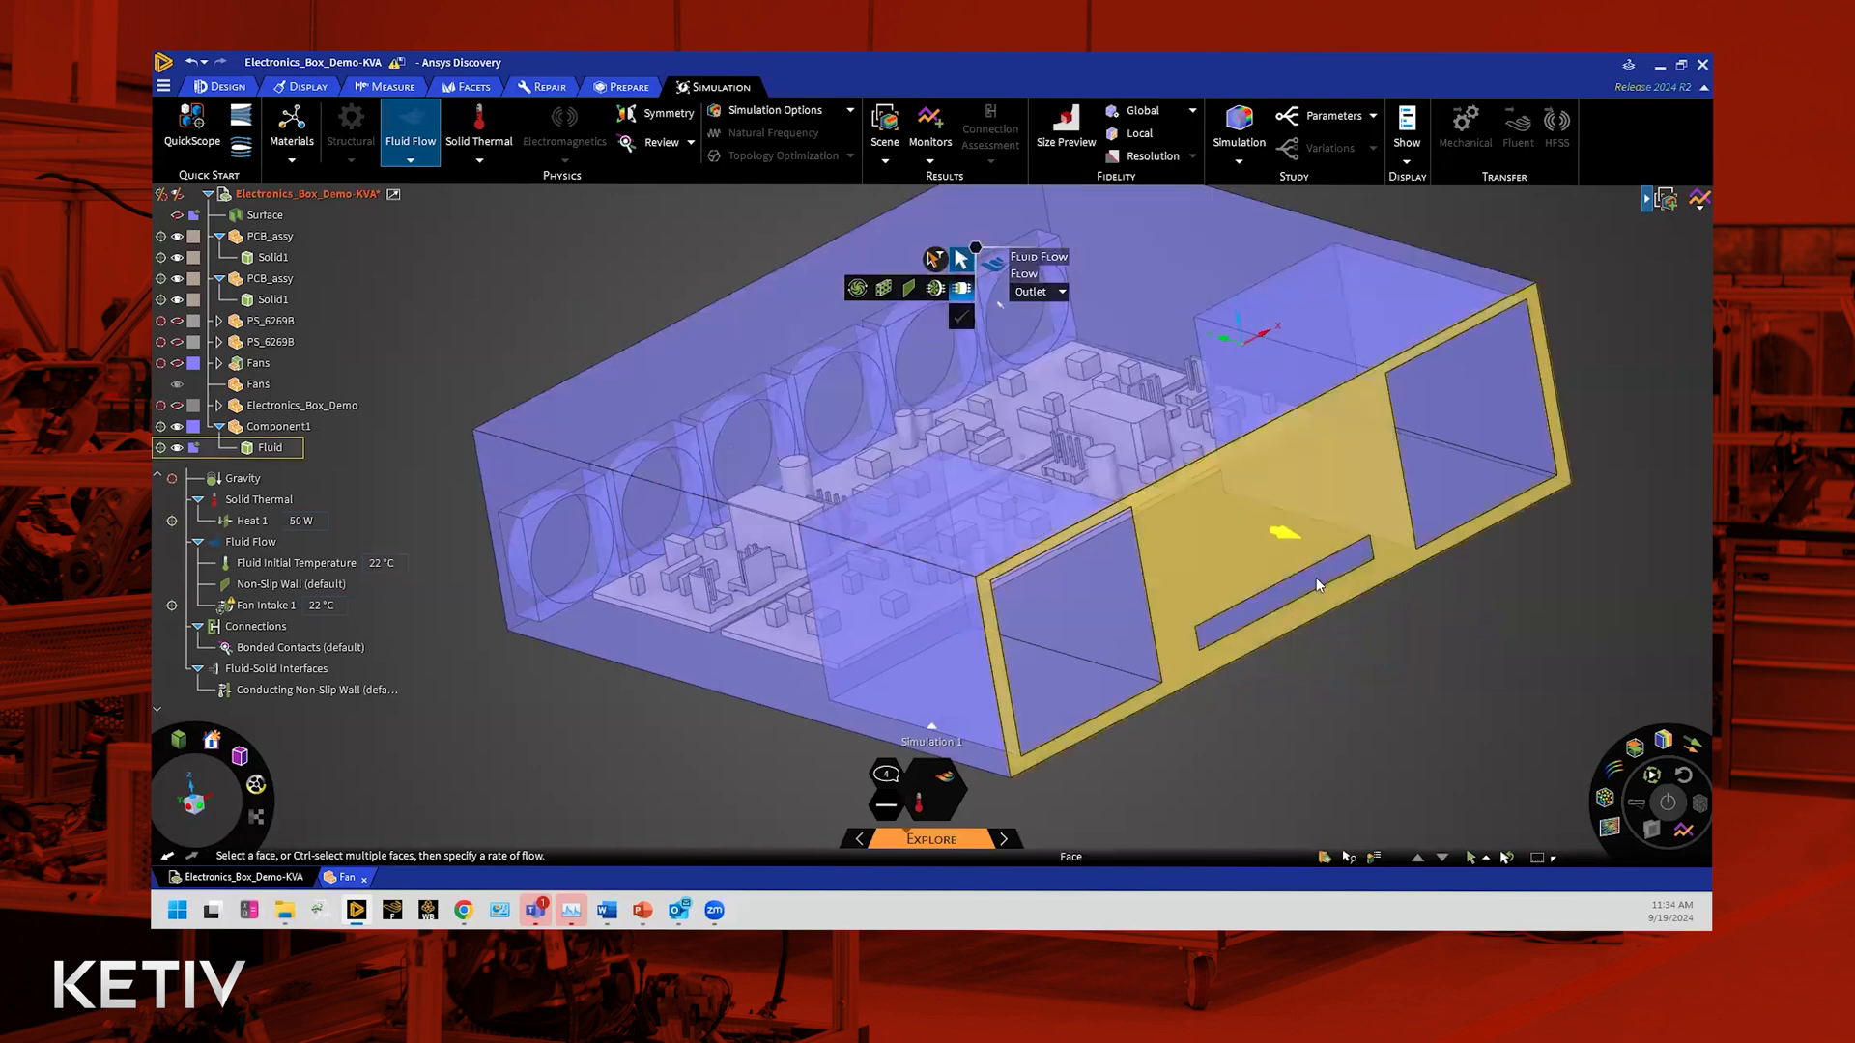
click(1316, 584)
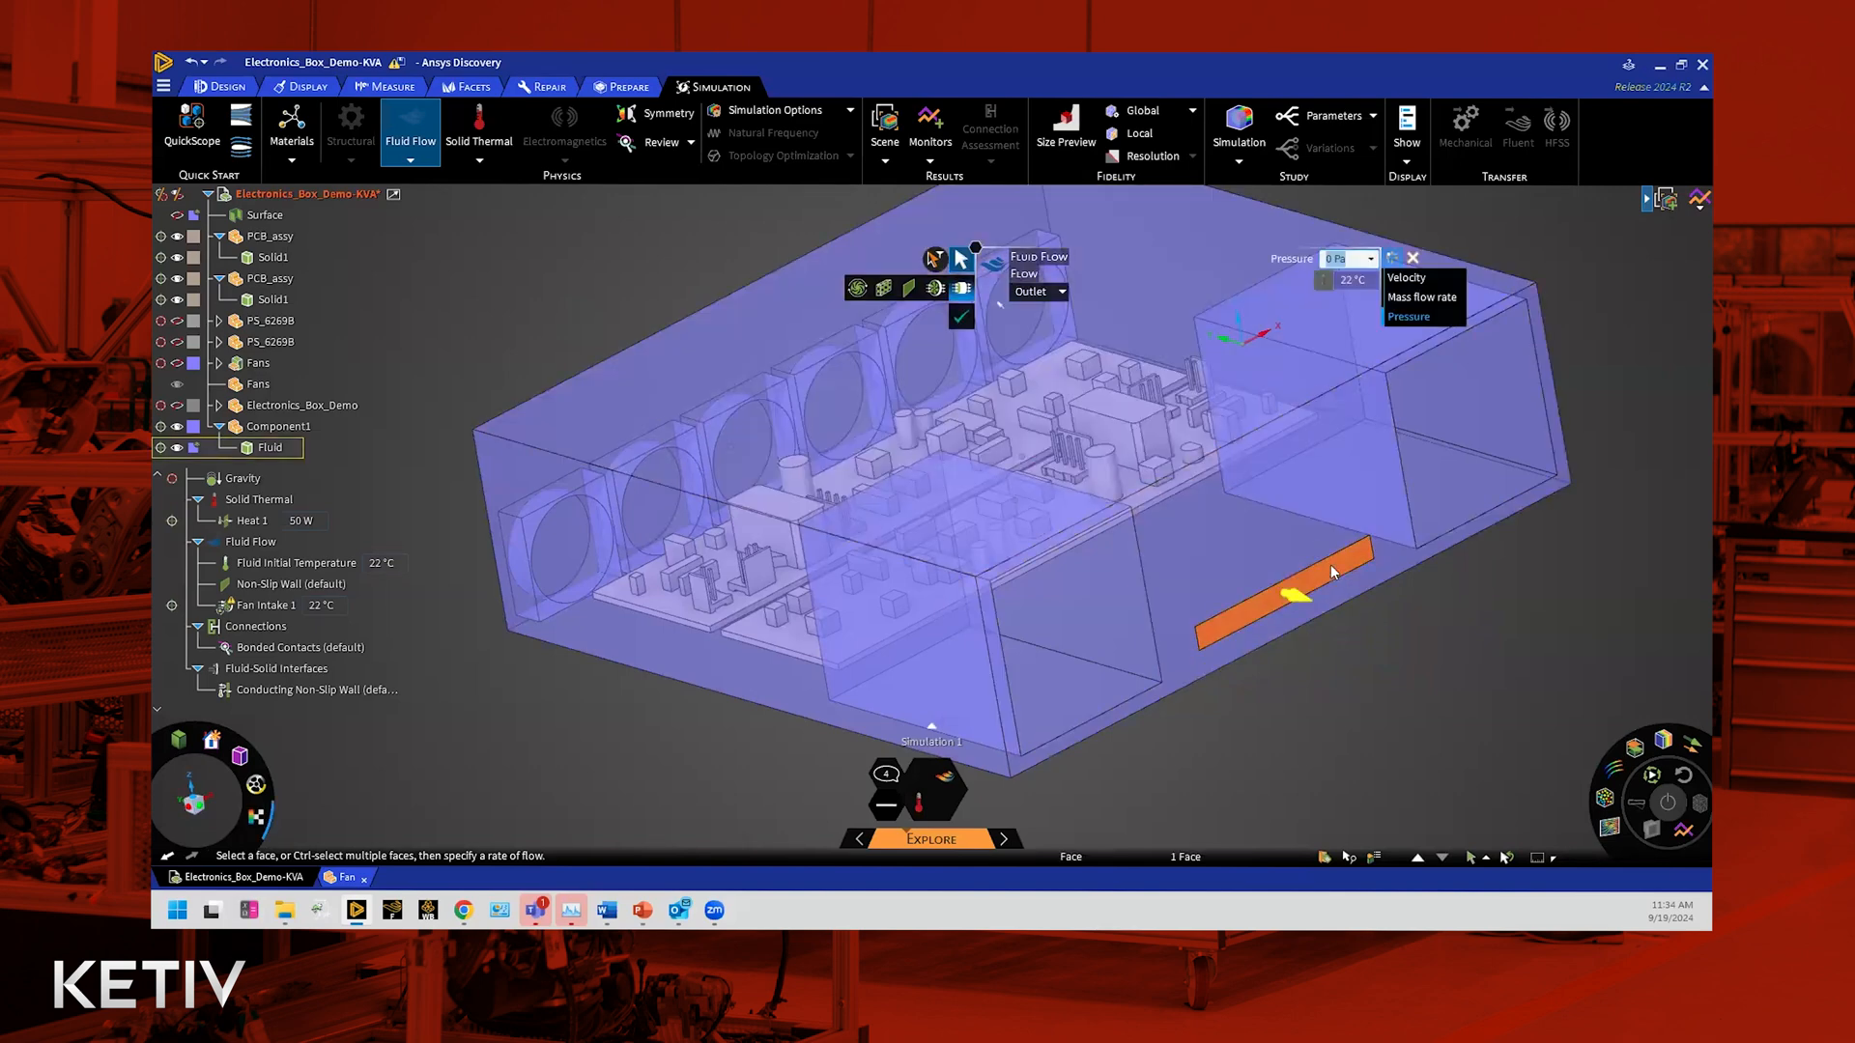
click(963, 317)
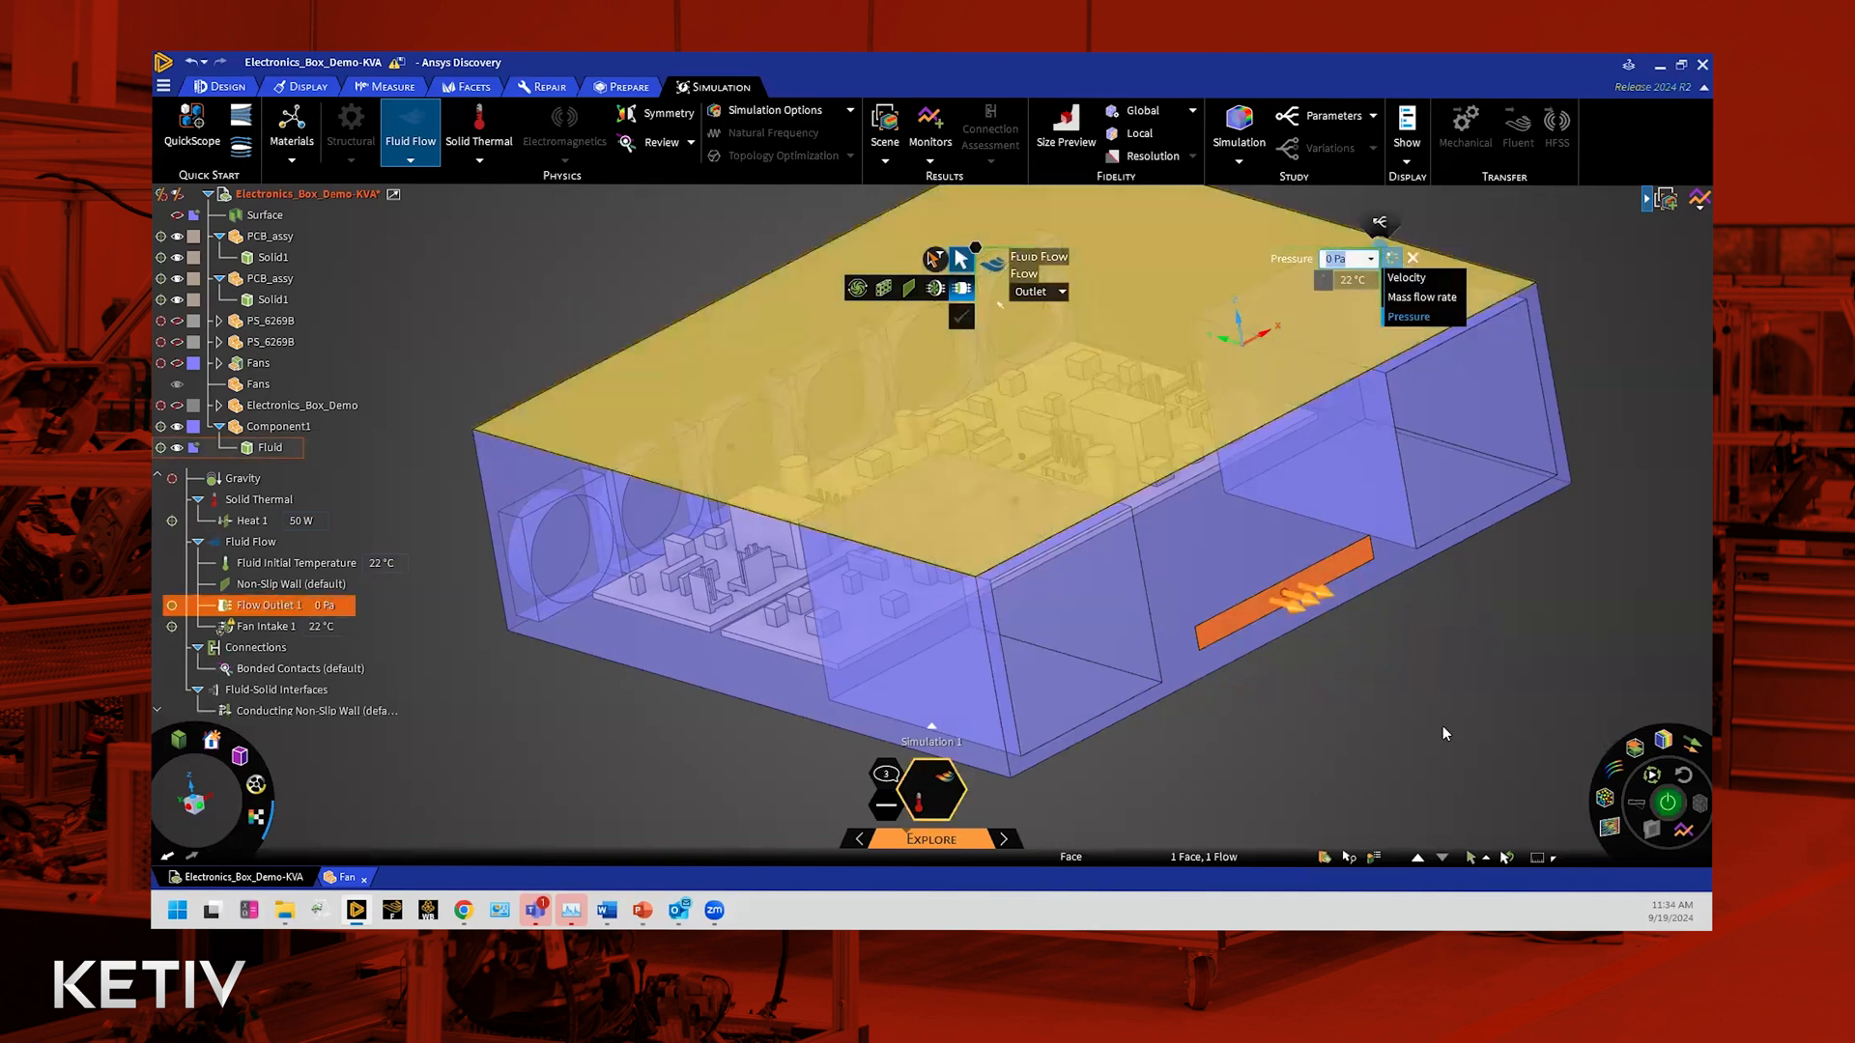
click(1394, 729)
Step: Examine the locations and flow directions of the Flow Outlet 1 and Fan Intake 1 conditions, and clear the selection
scroll(1406, 659, down, 2)
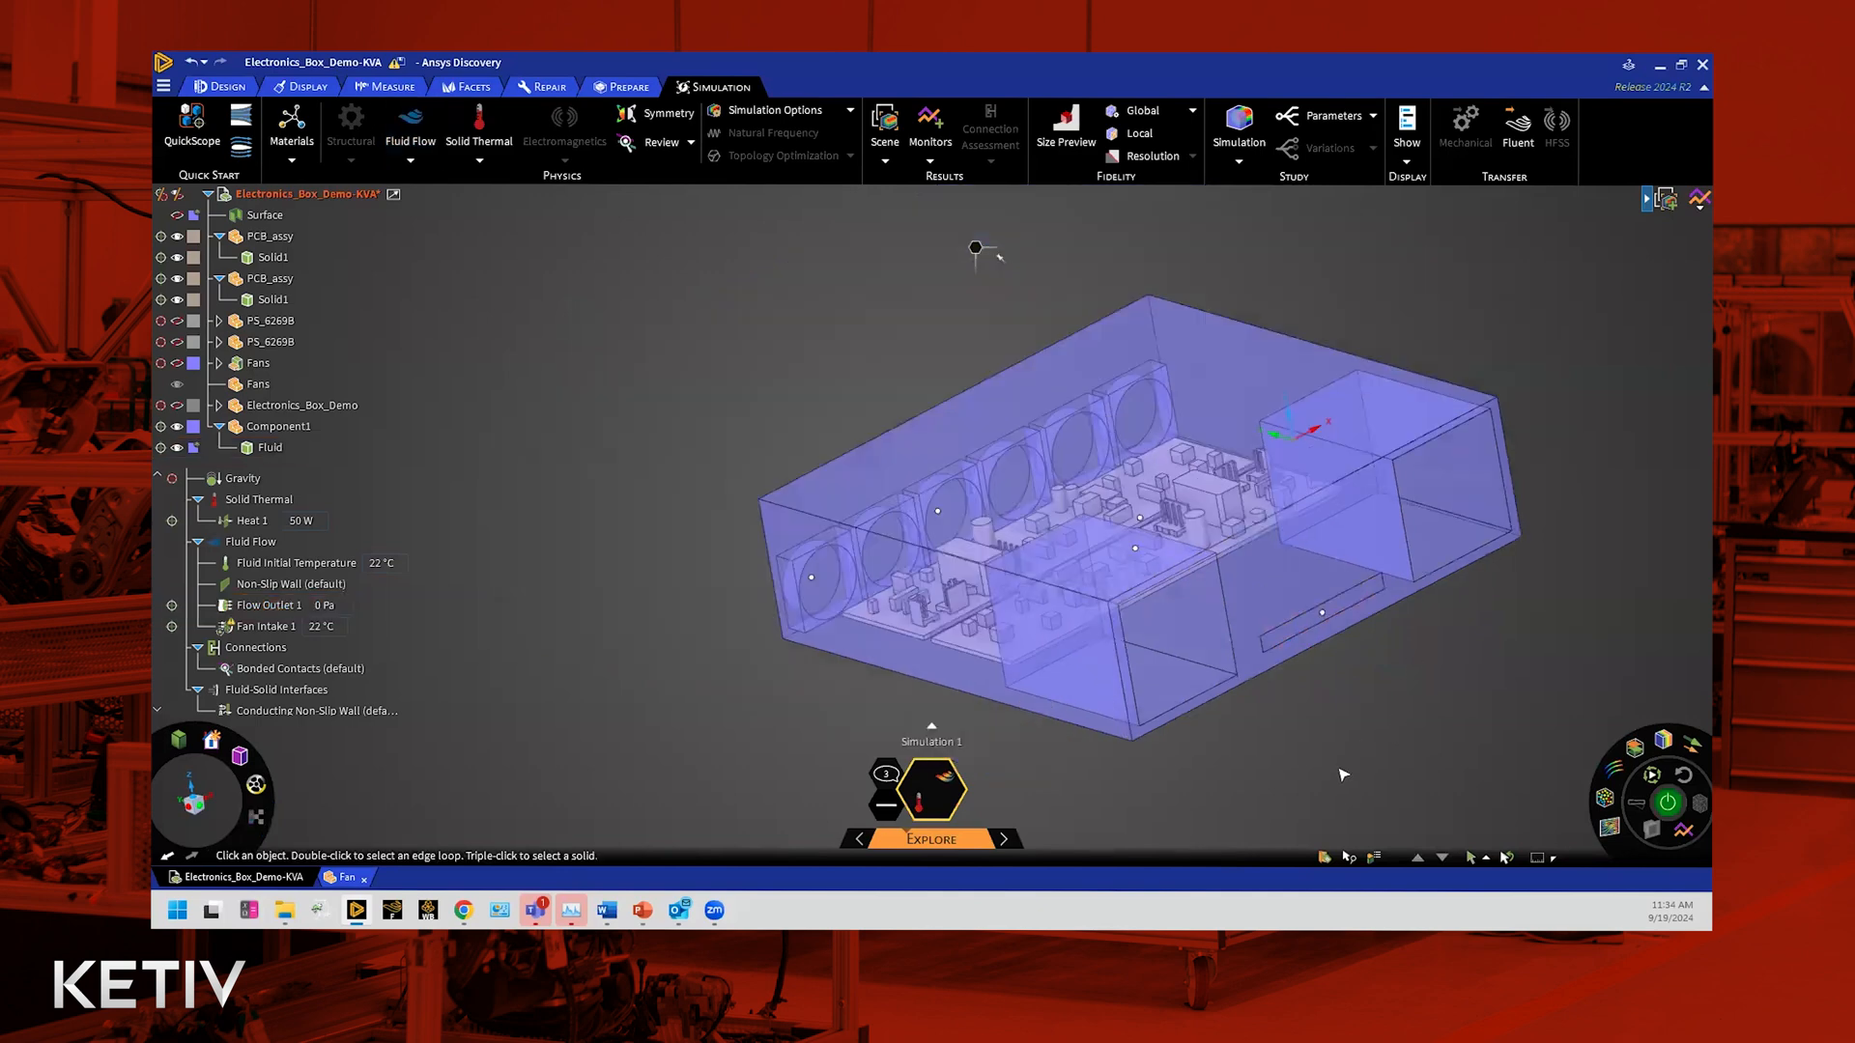
middle_drag(1446, 759, 1015, 824)
click(272, 605)
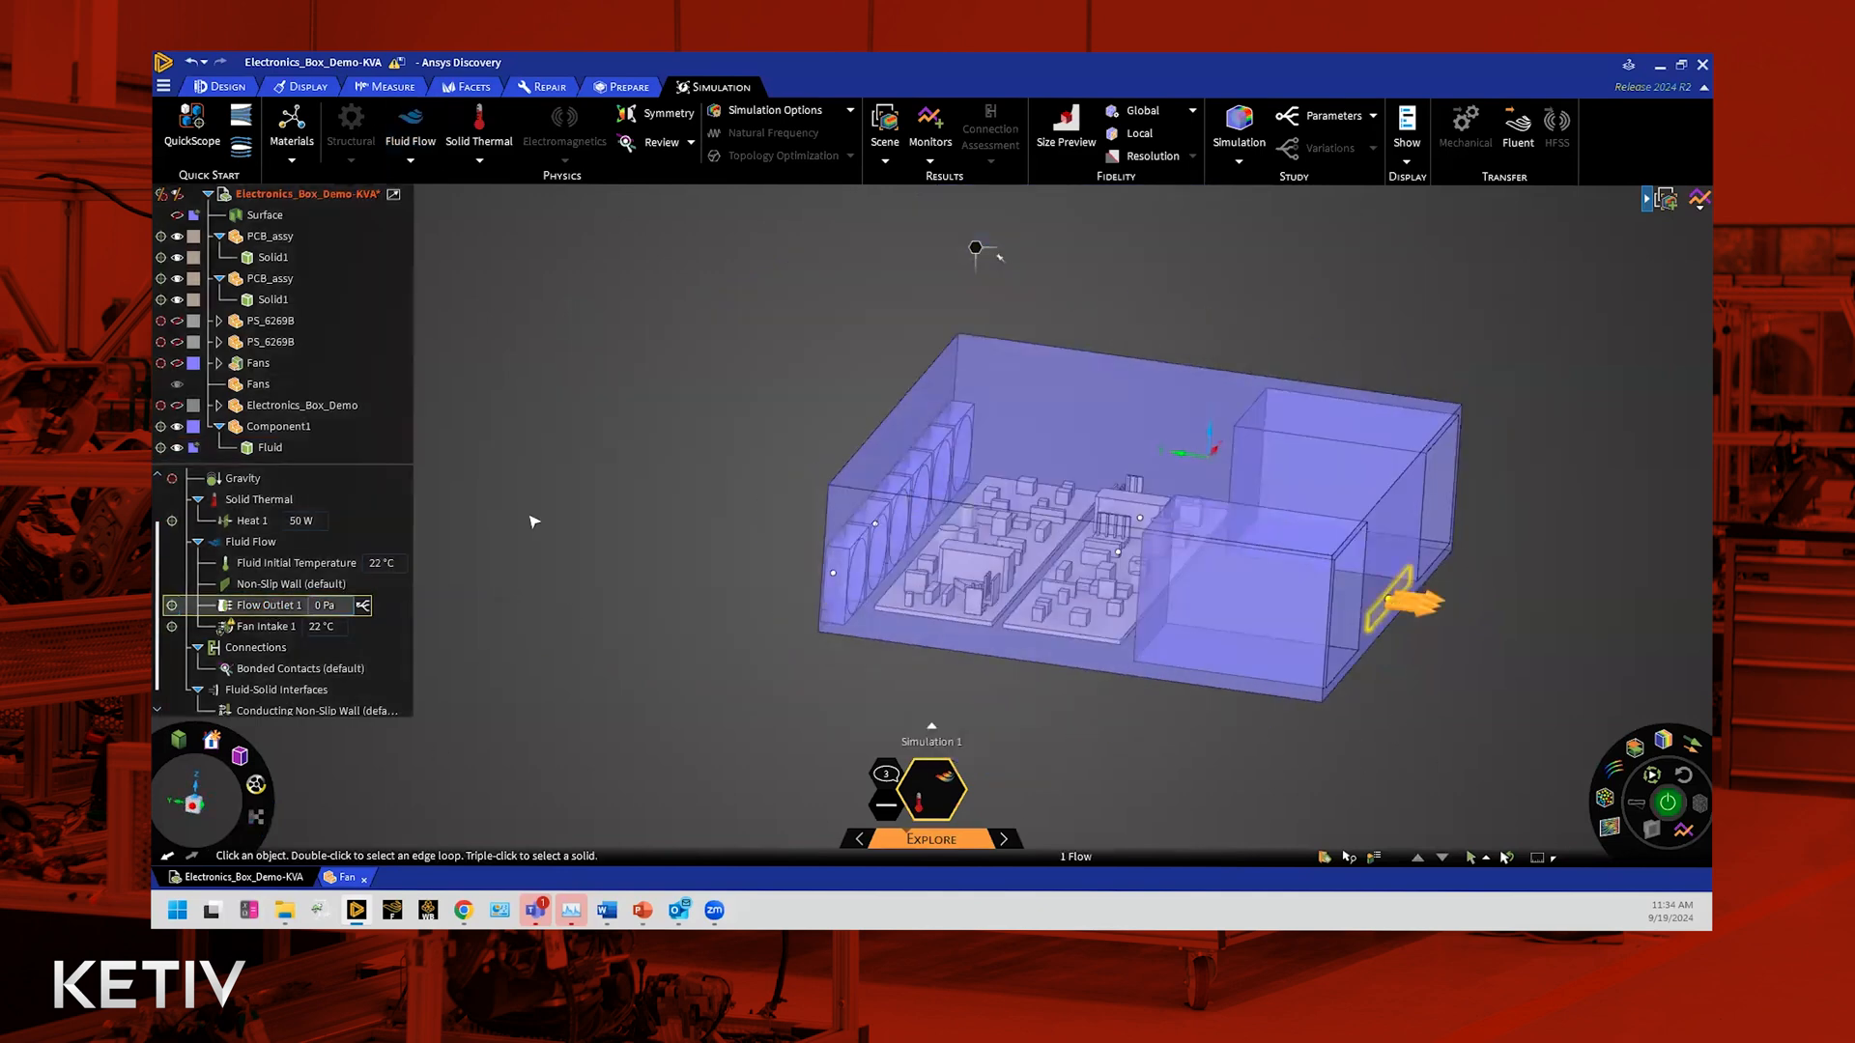
click(256, 625)
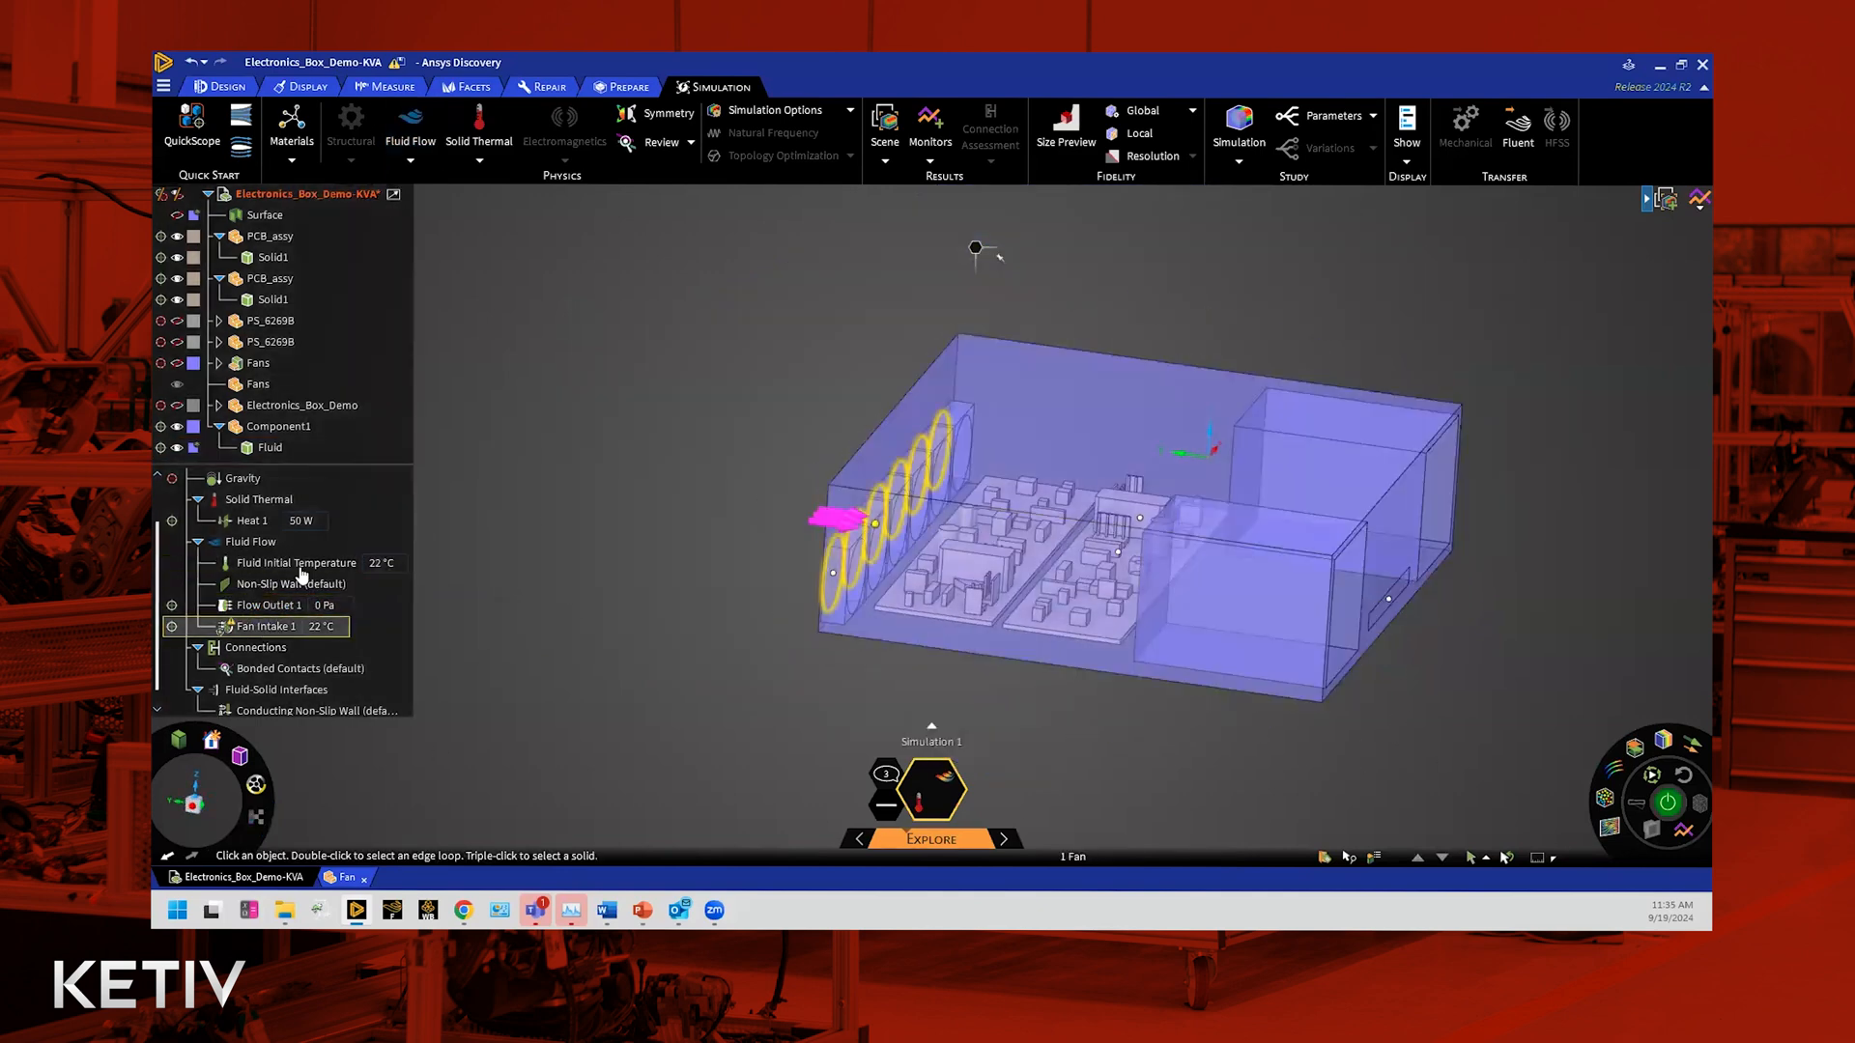
mouse_move(256, 638)
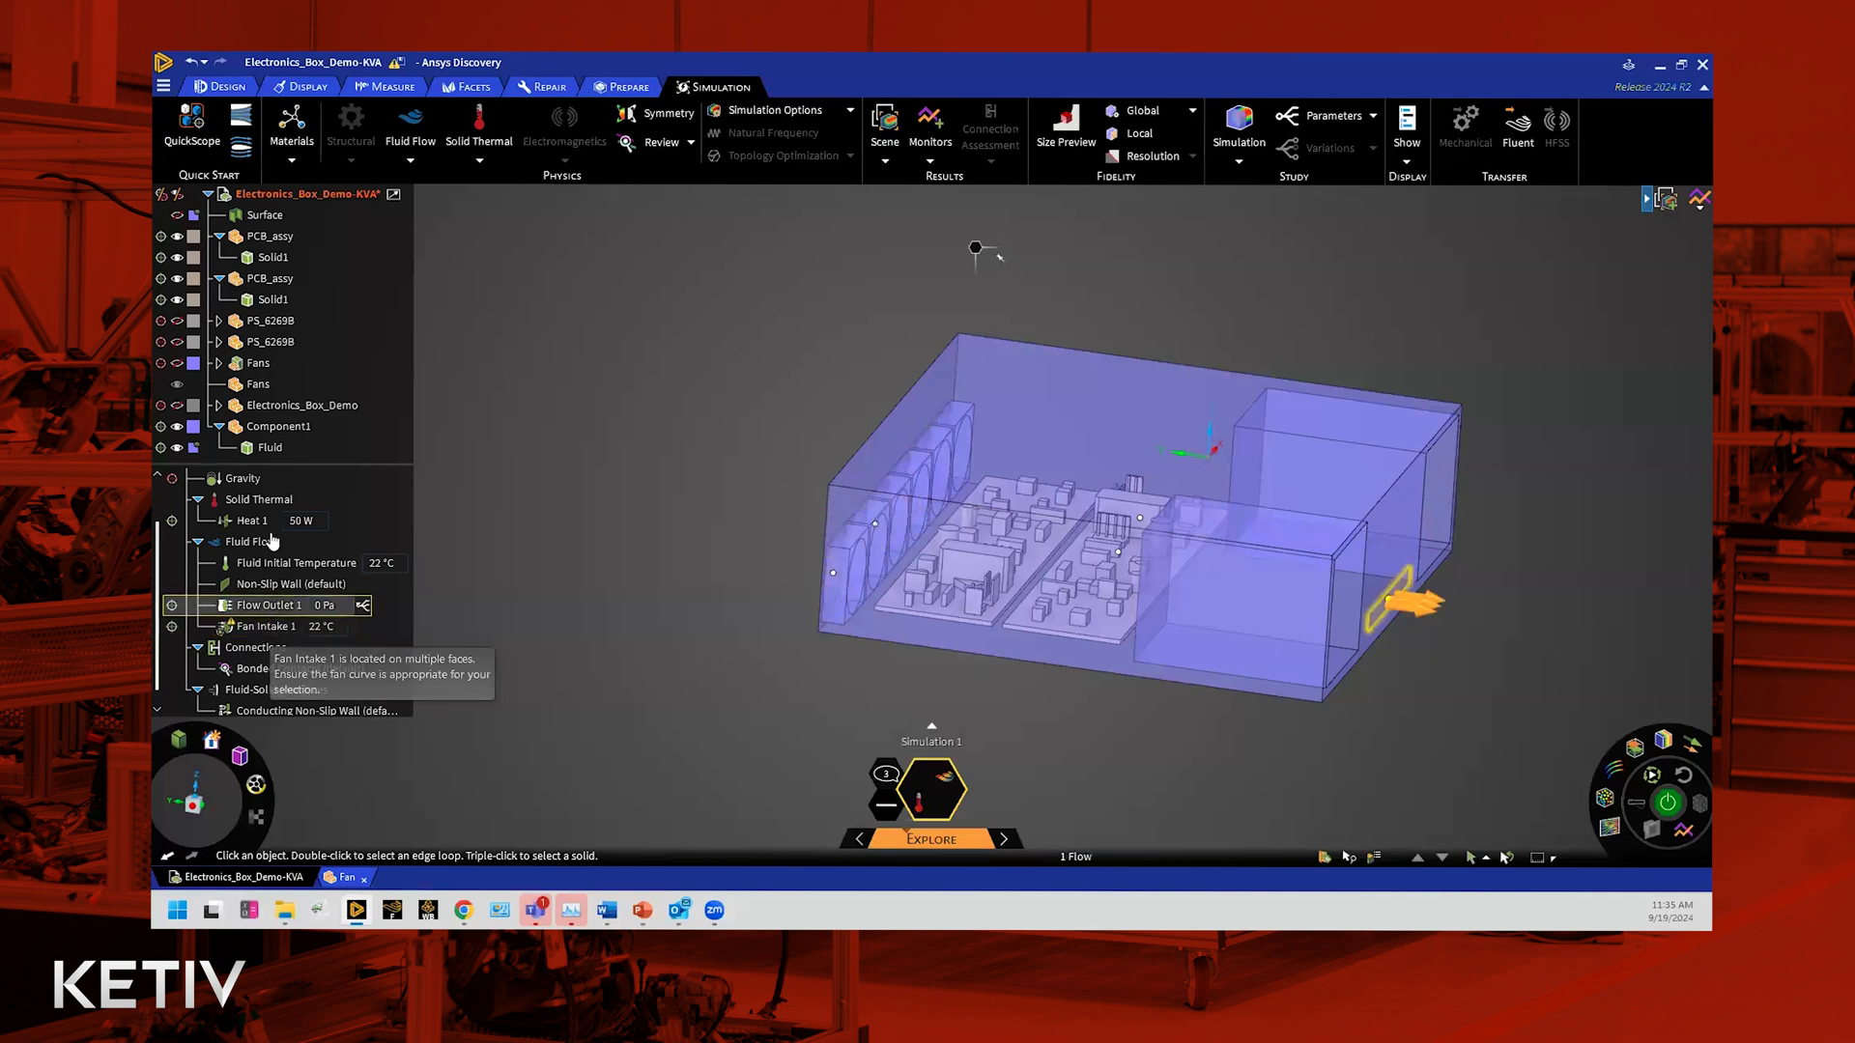
click(653, 572)
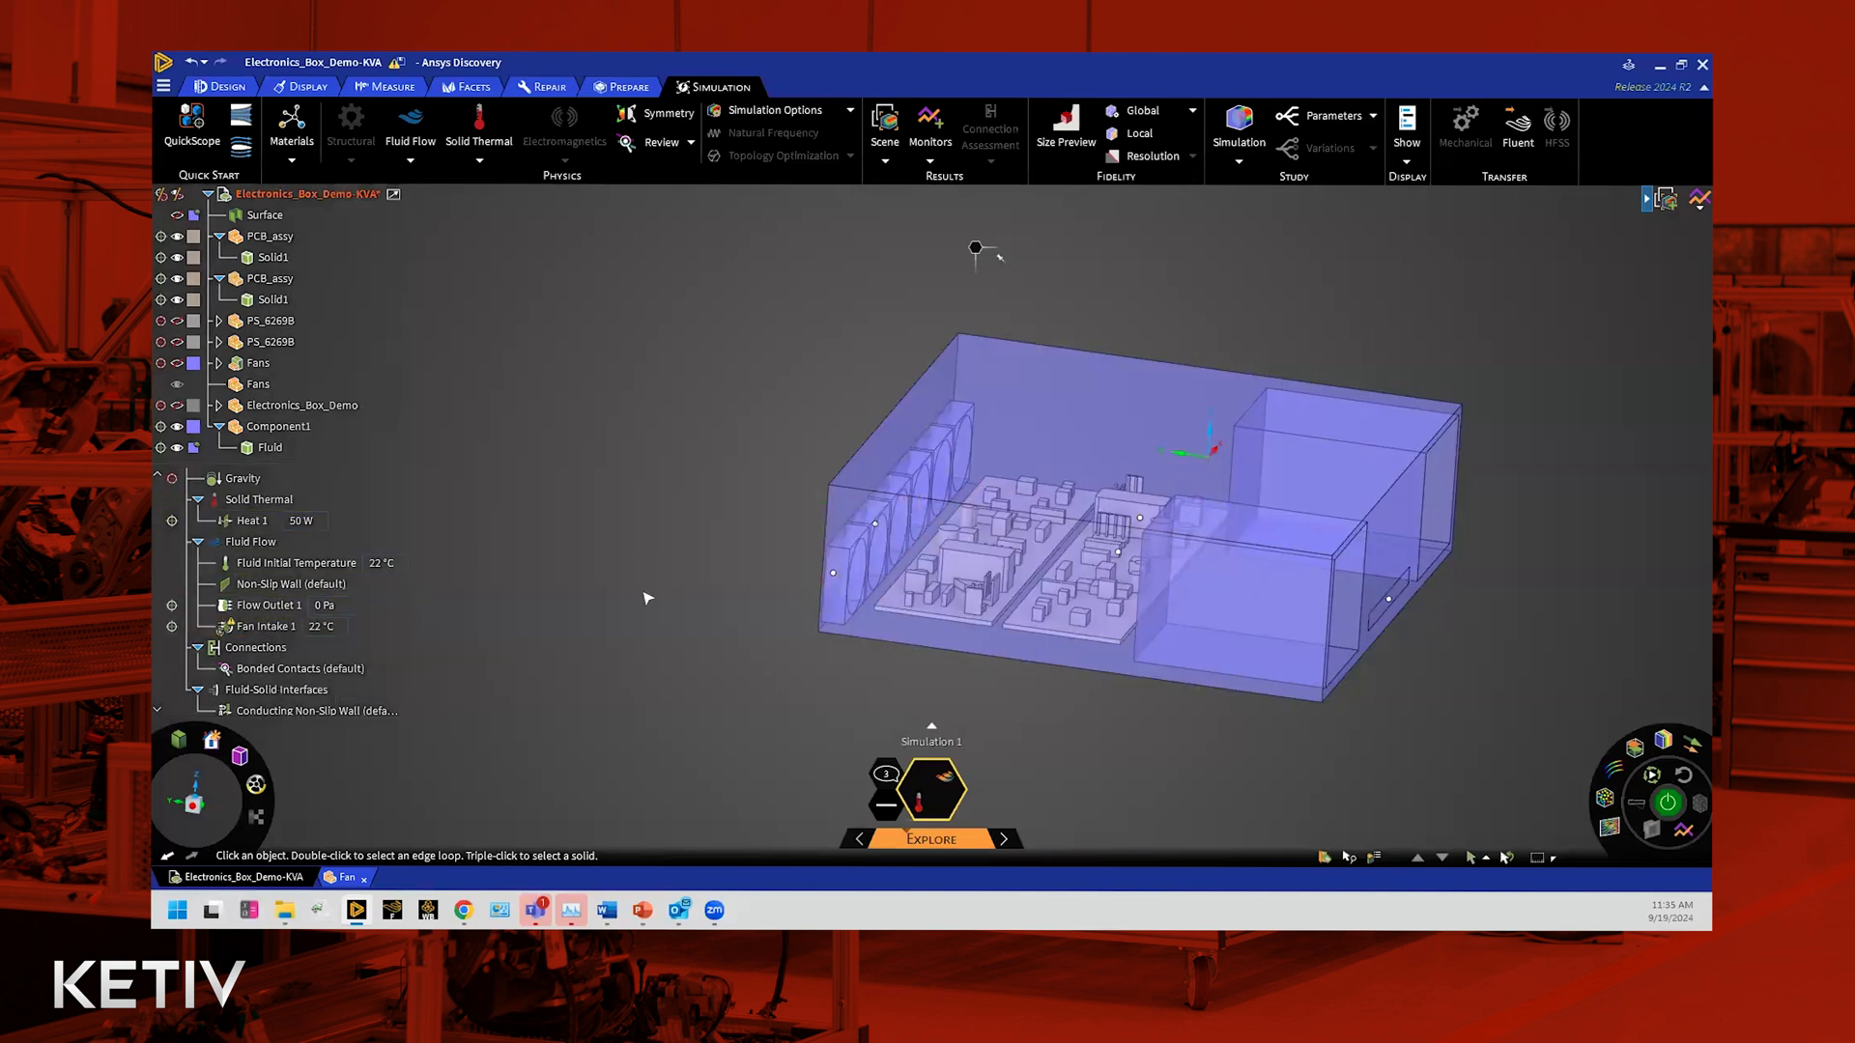
Step: Adjust the Explore fidelity to a lower-middle level and start solving the simulation
scroll(626, 751, down, 1)
middle_drag(1139, 691, 1337, 728)
scroll(1281, 779, up, 3)
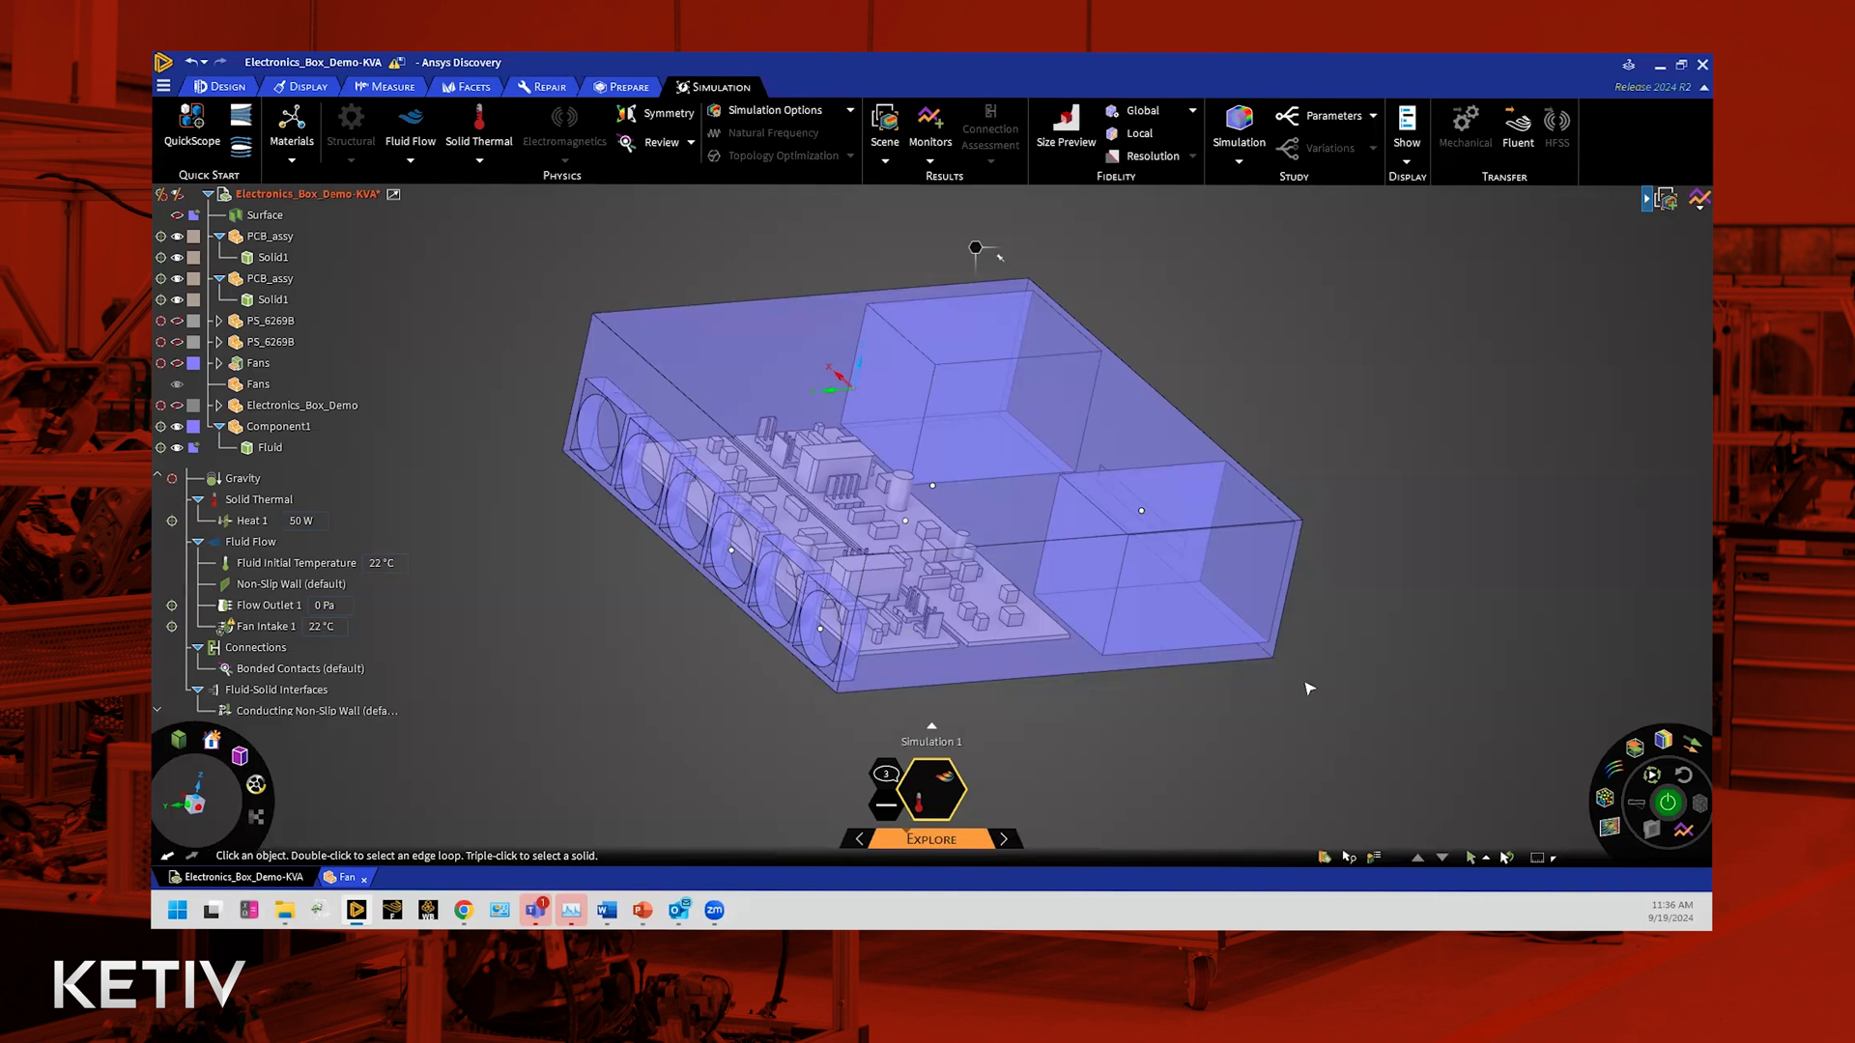
mouse_move(925, 848)
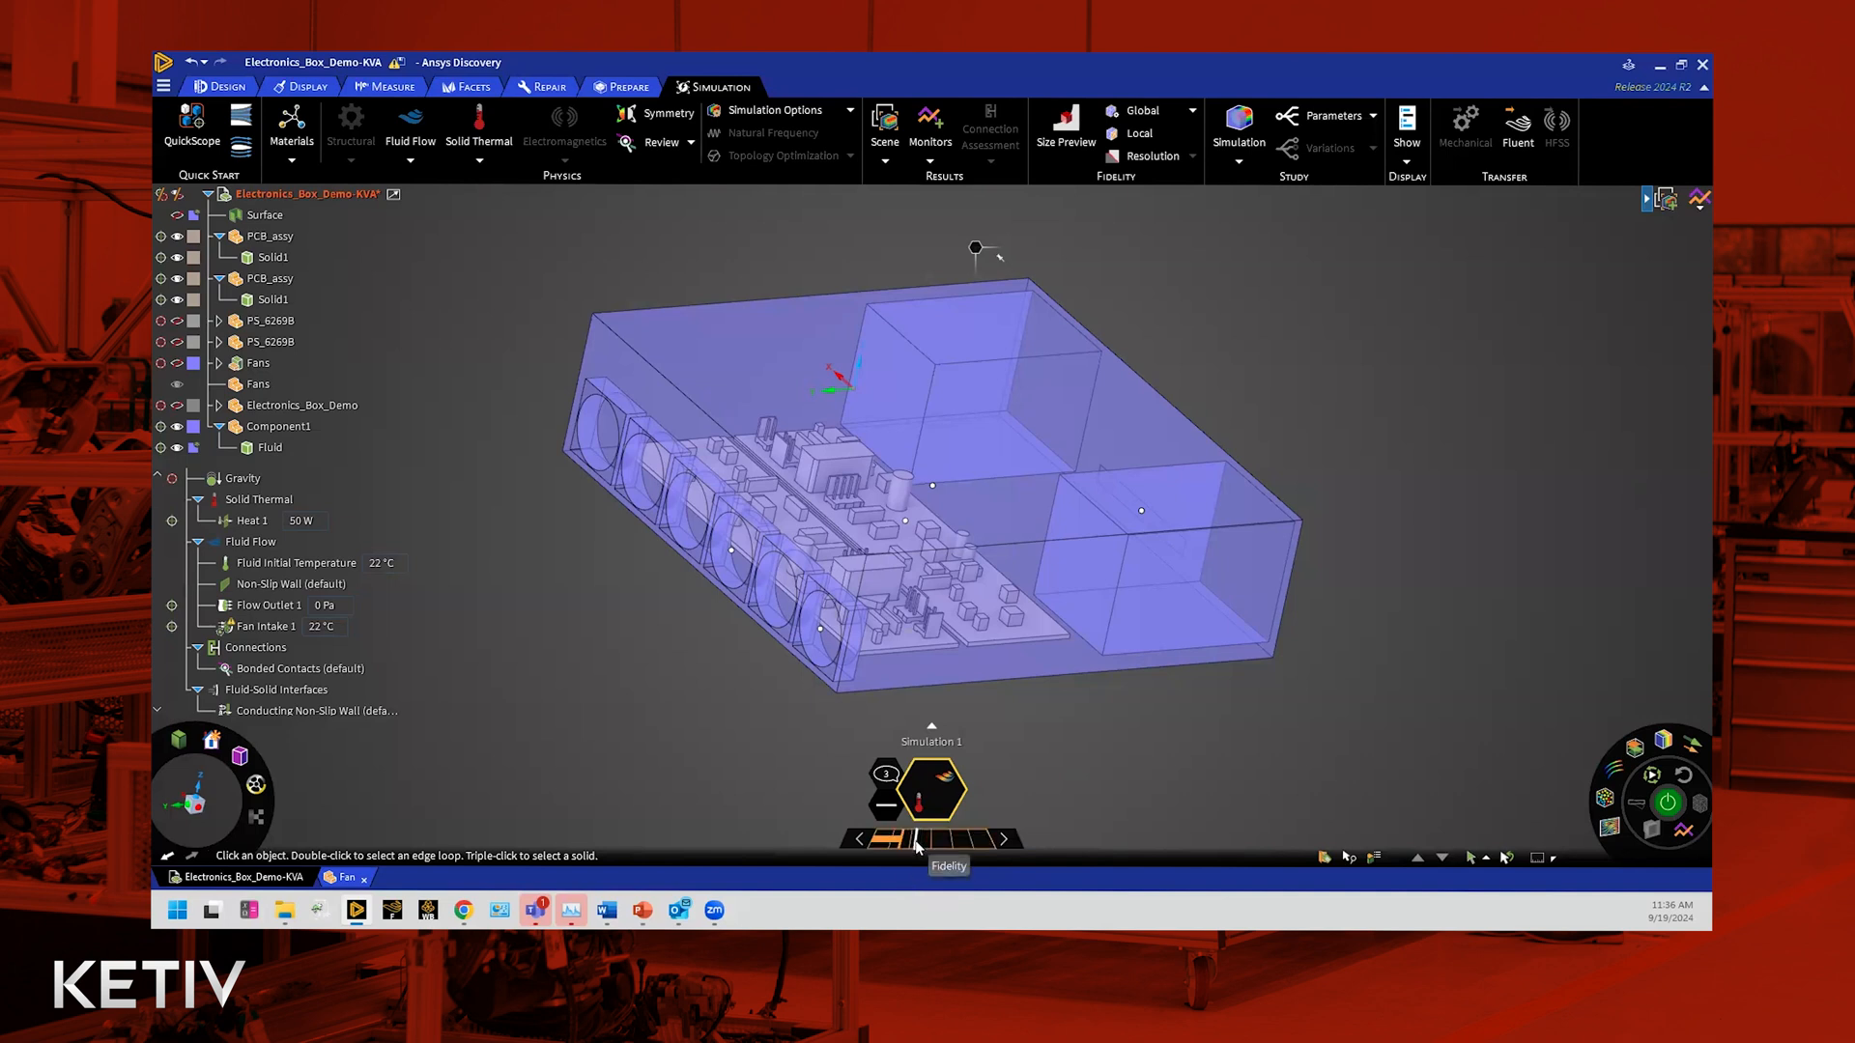
mouse_move(935, 847)
mouse_down()
mouse_move(978, 848)
mouse_move(916, 848)
mouse_up()
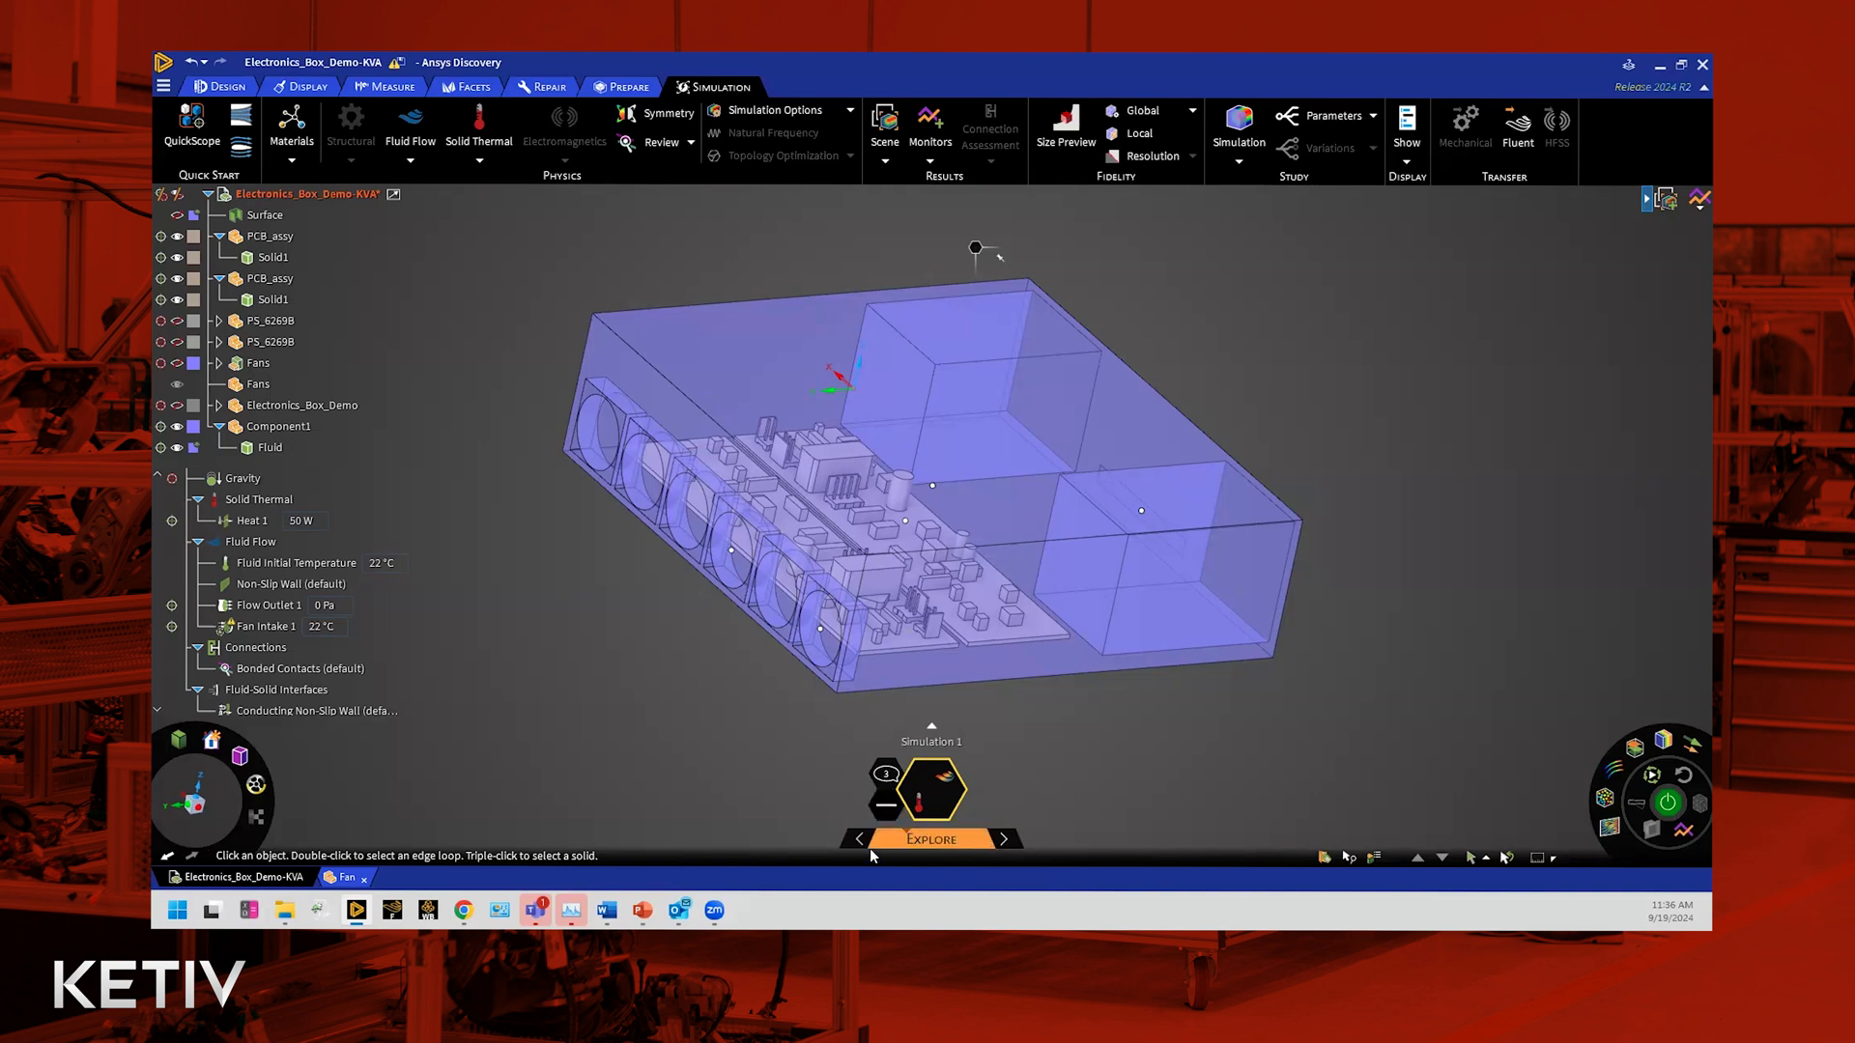
mouse_move(969, 843)
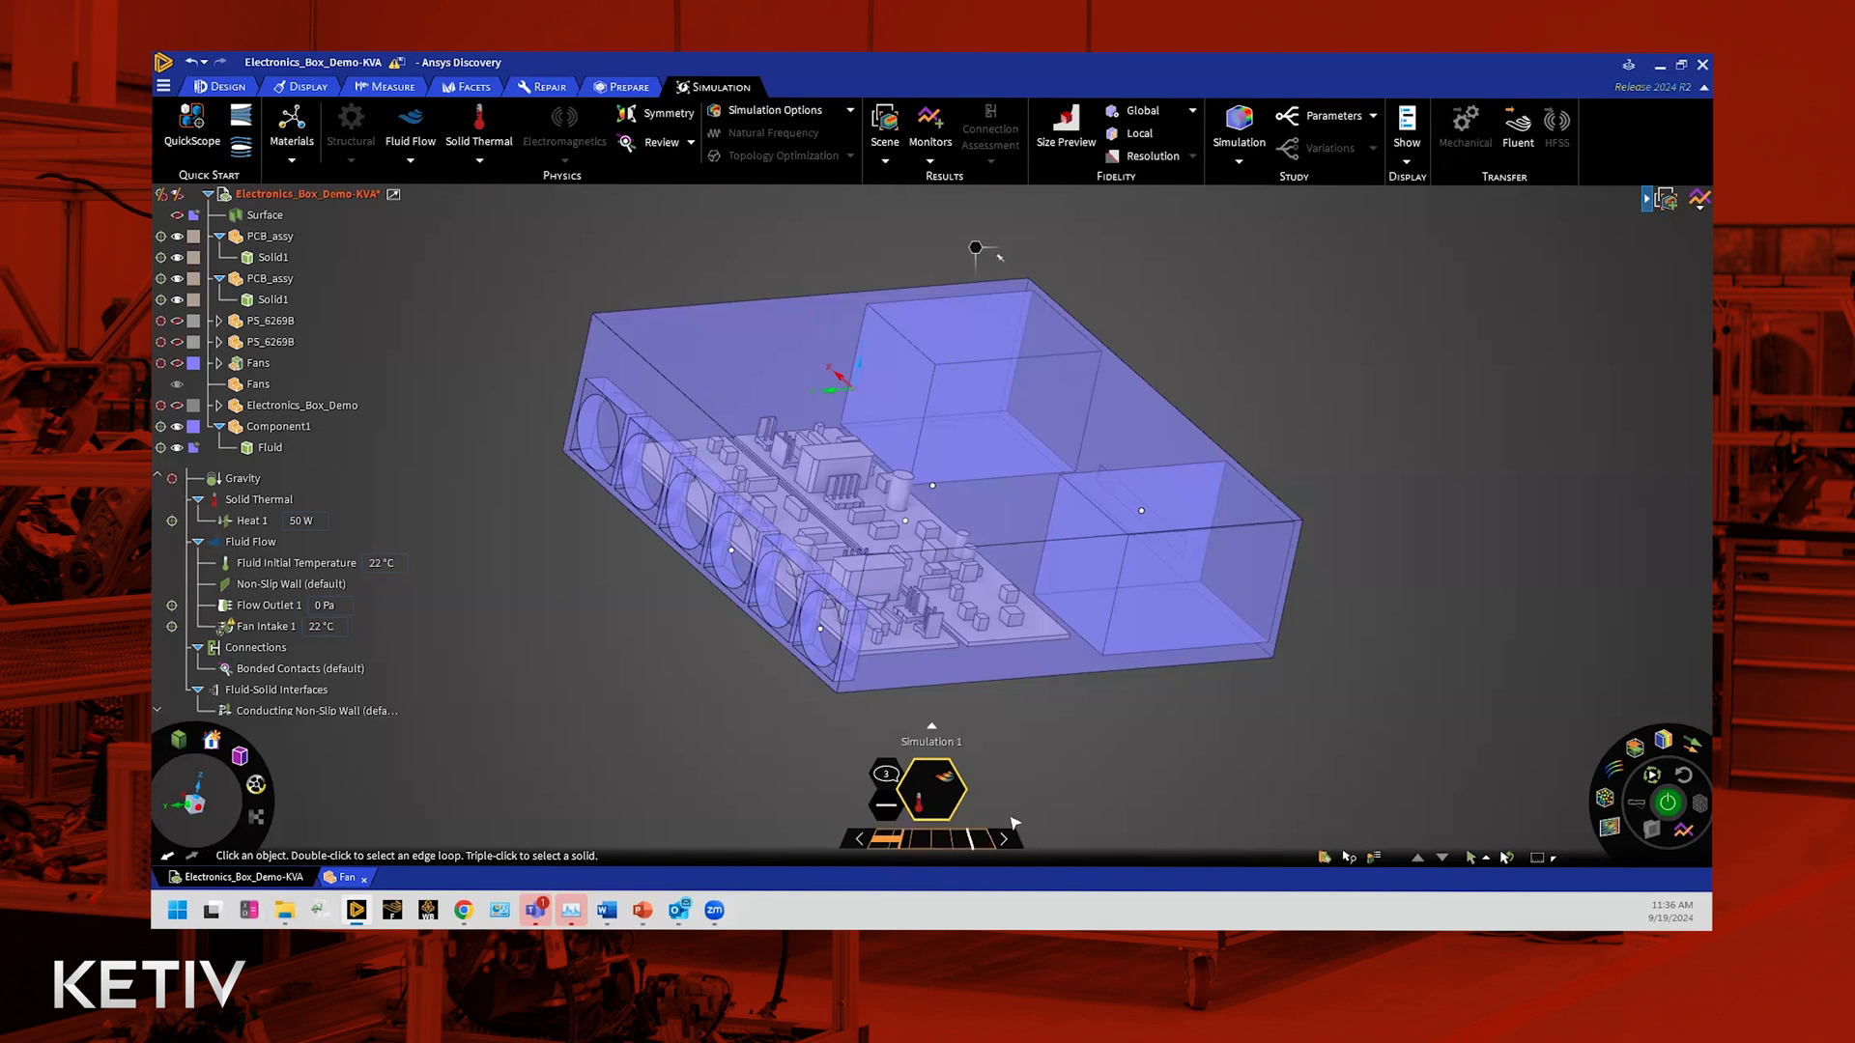
click(912, 843)
click(1672, 805)
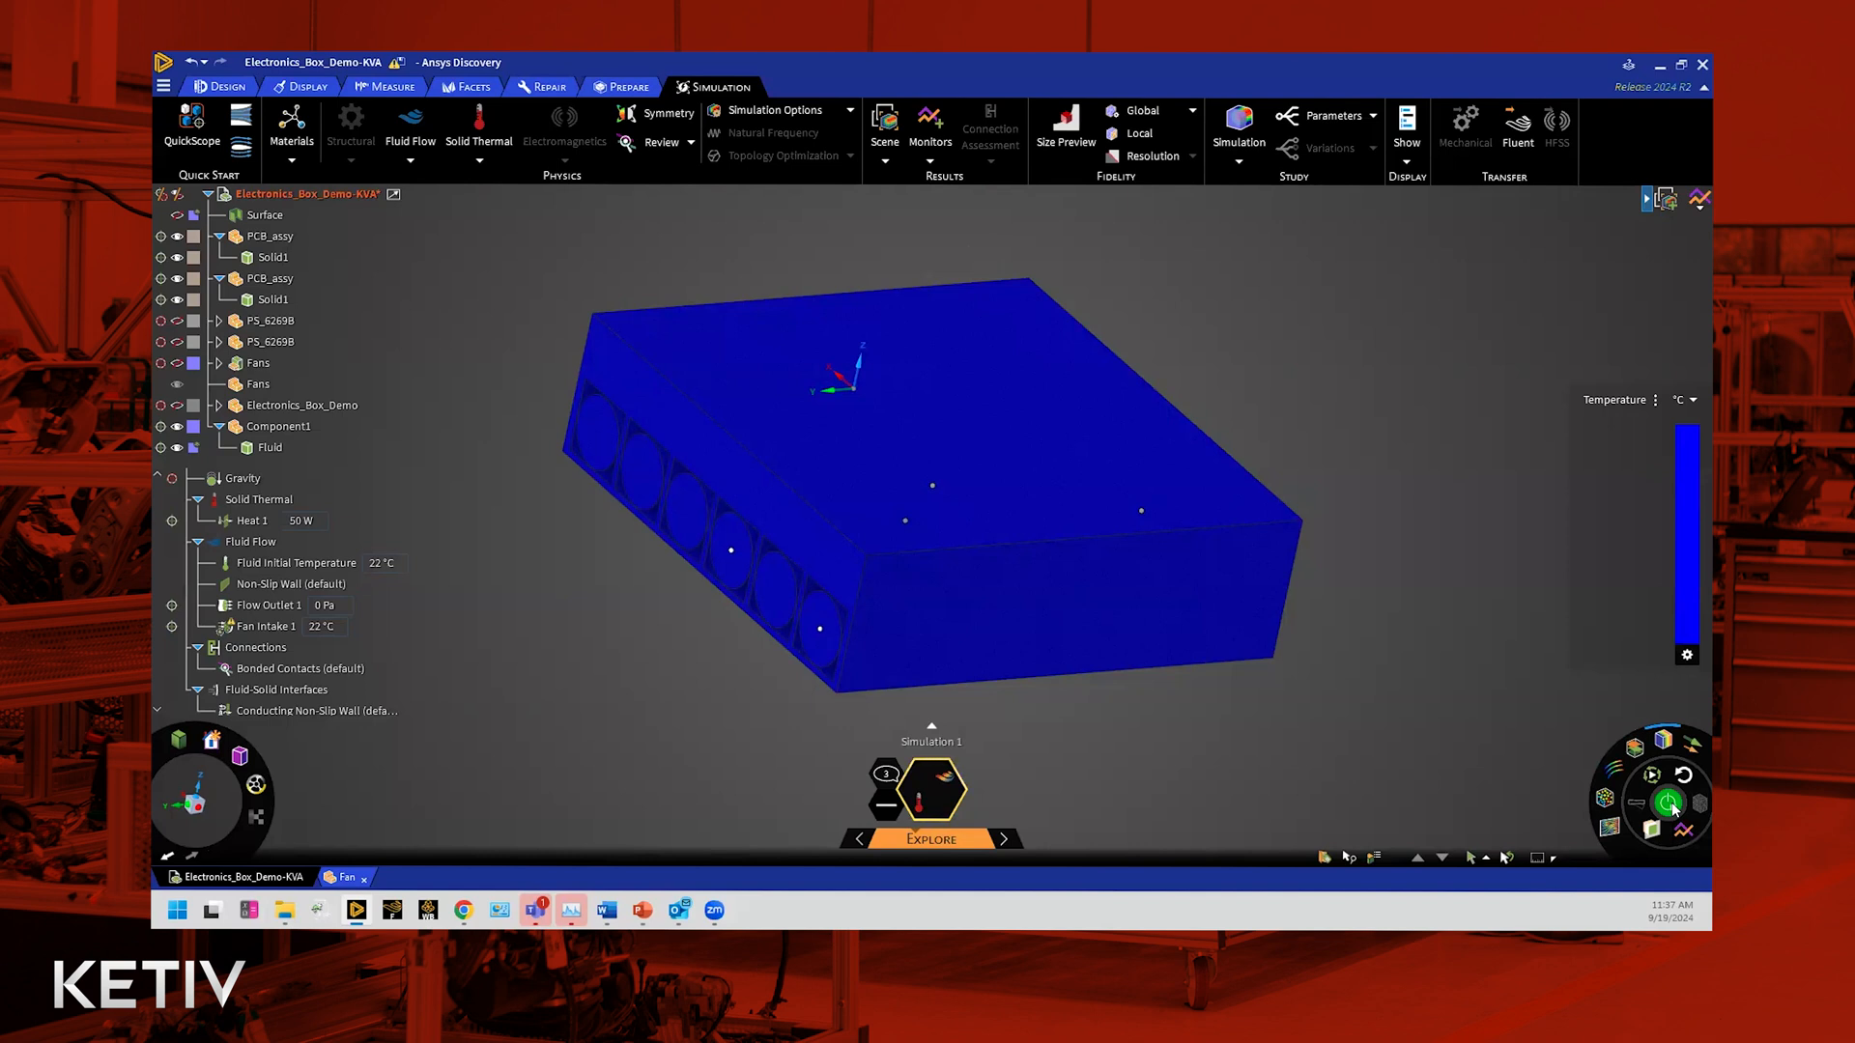
click(1673, 809)
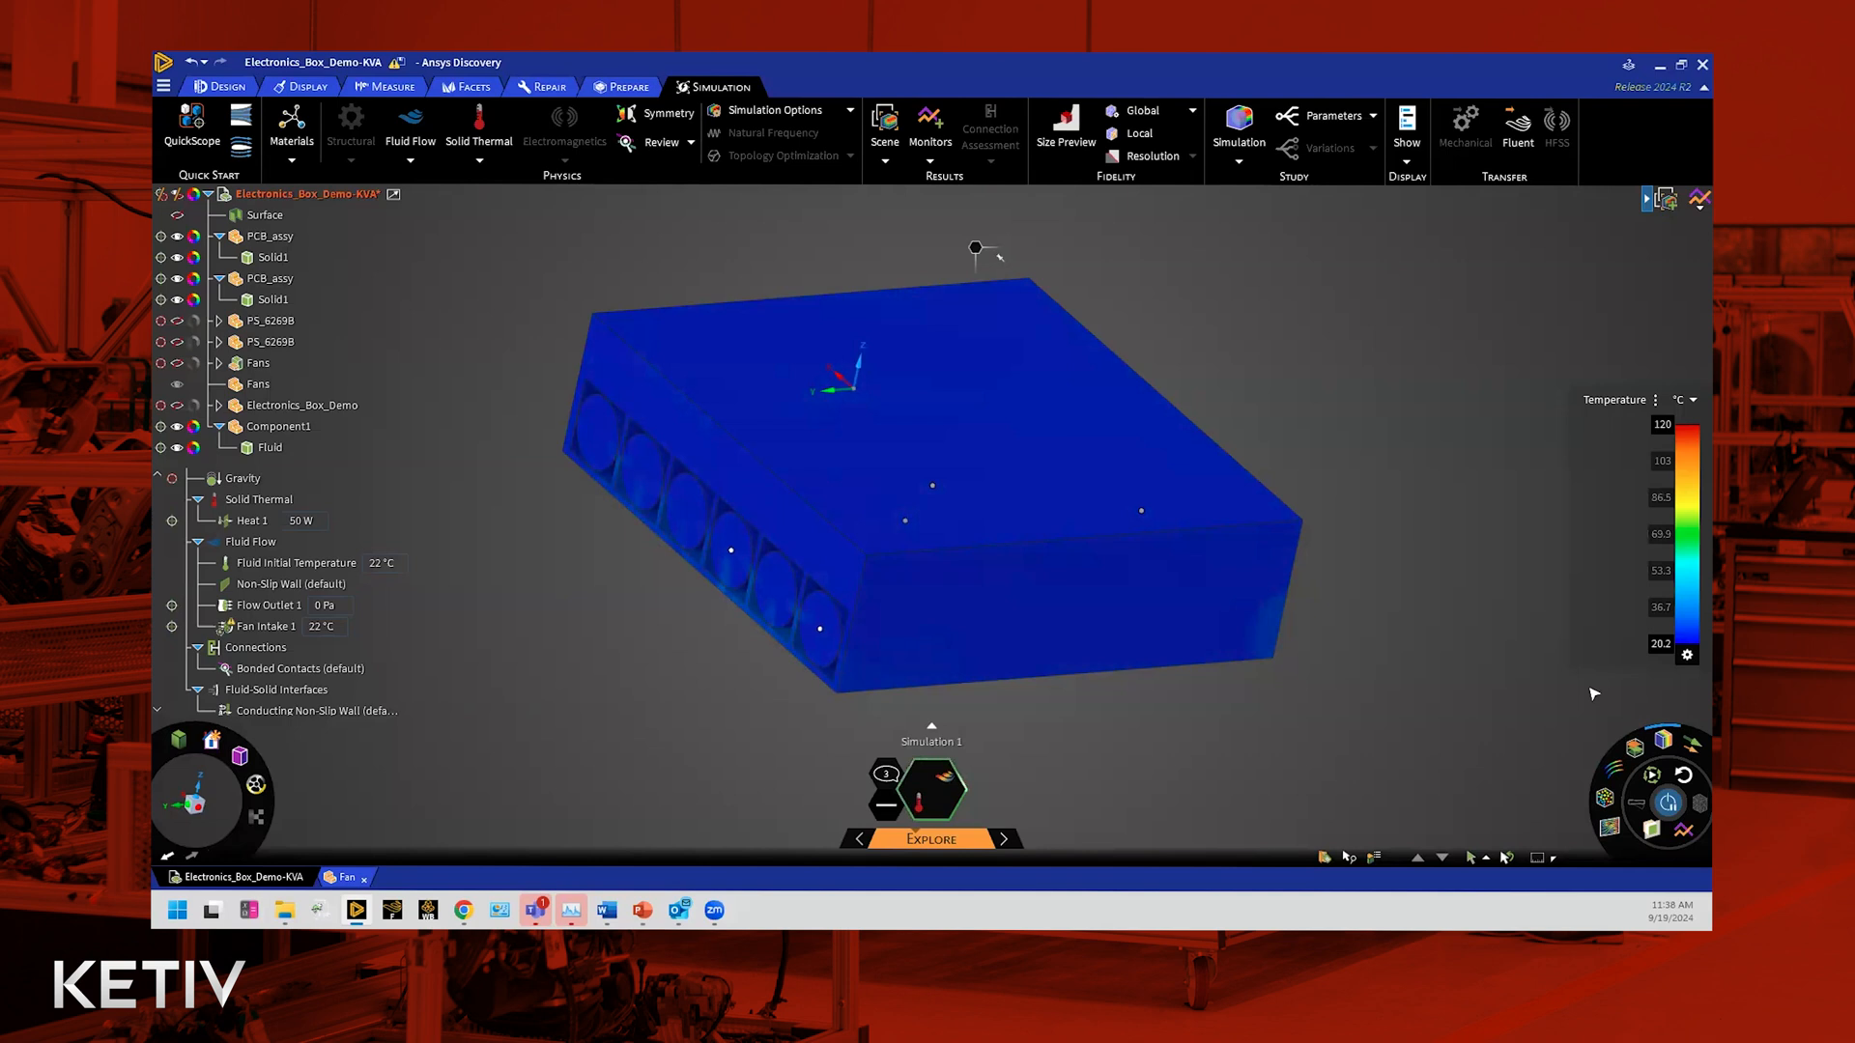
Step: Switch the result contours to velocity magnitude and examine them on the outside of the box
scroll(1472, 580, down, 3)
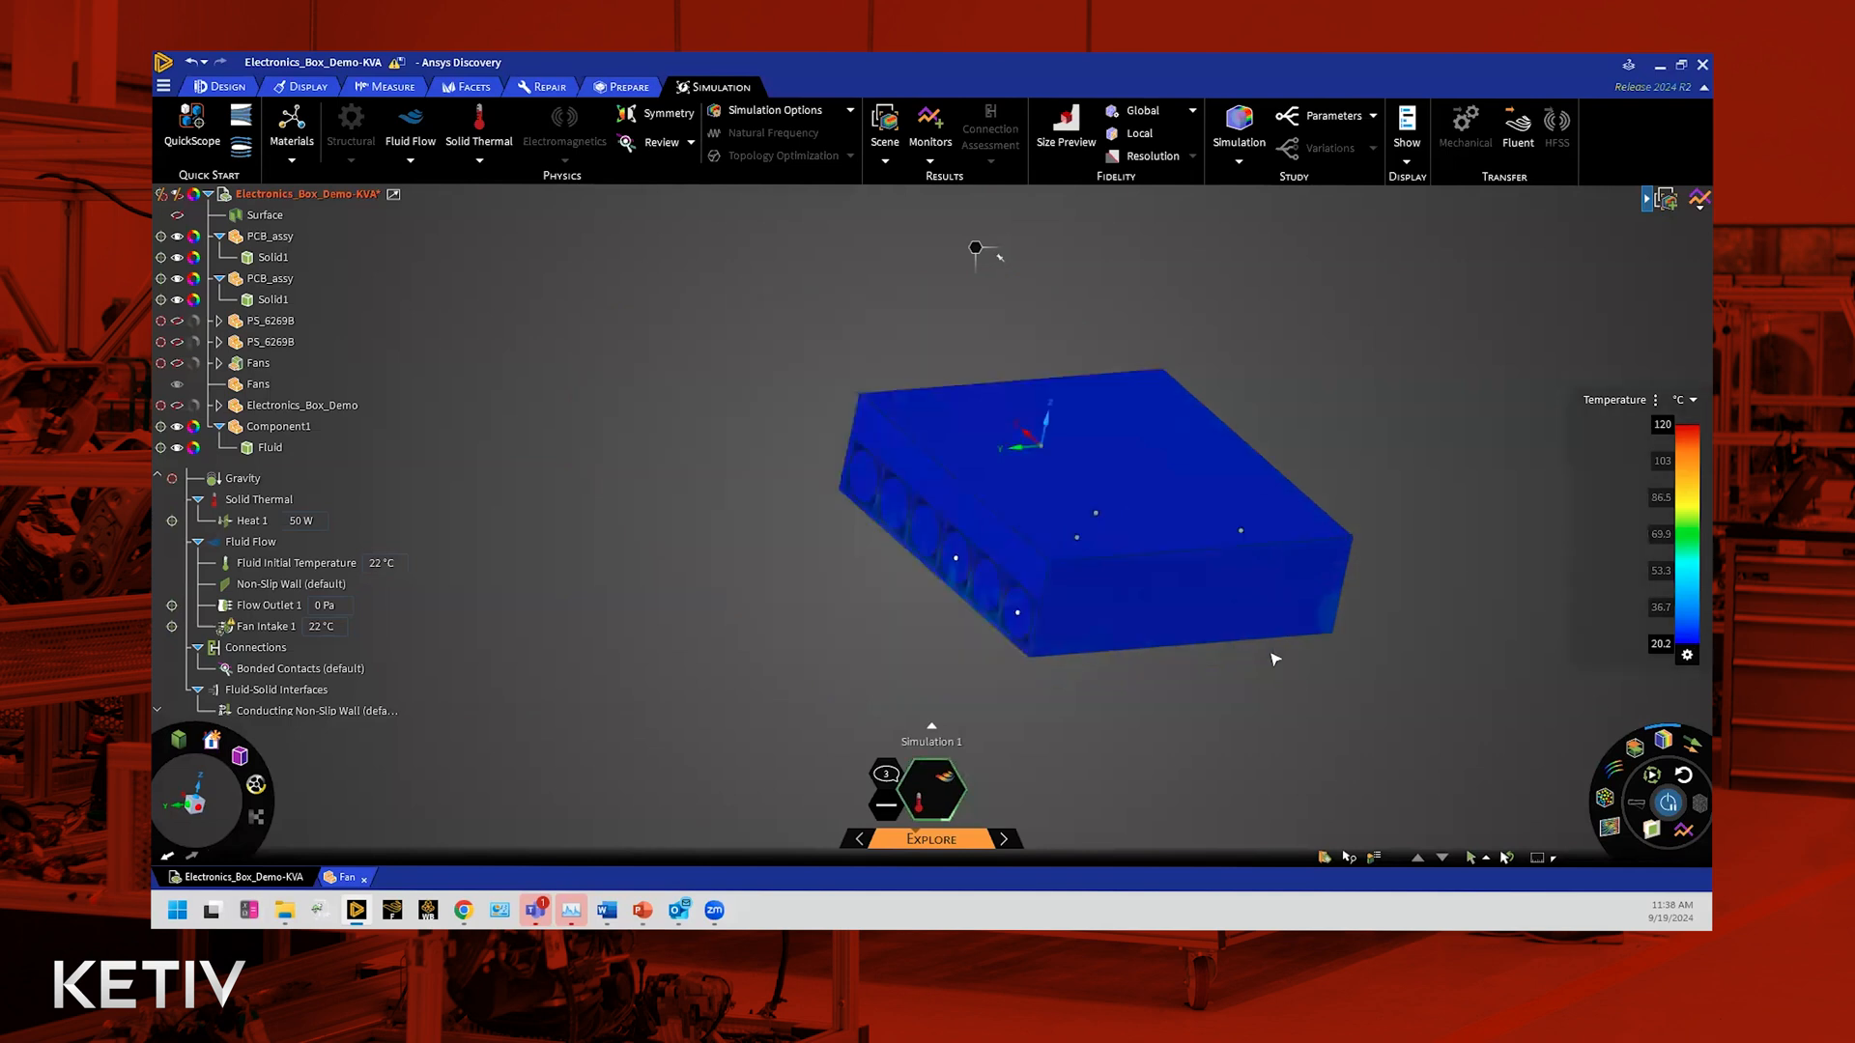
click(1603, 401)
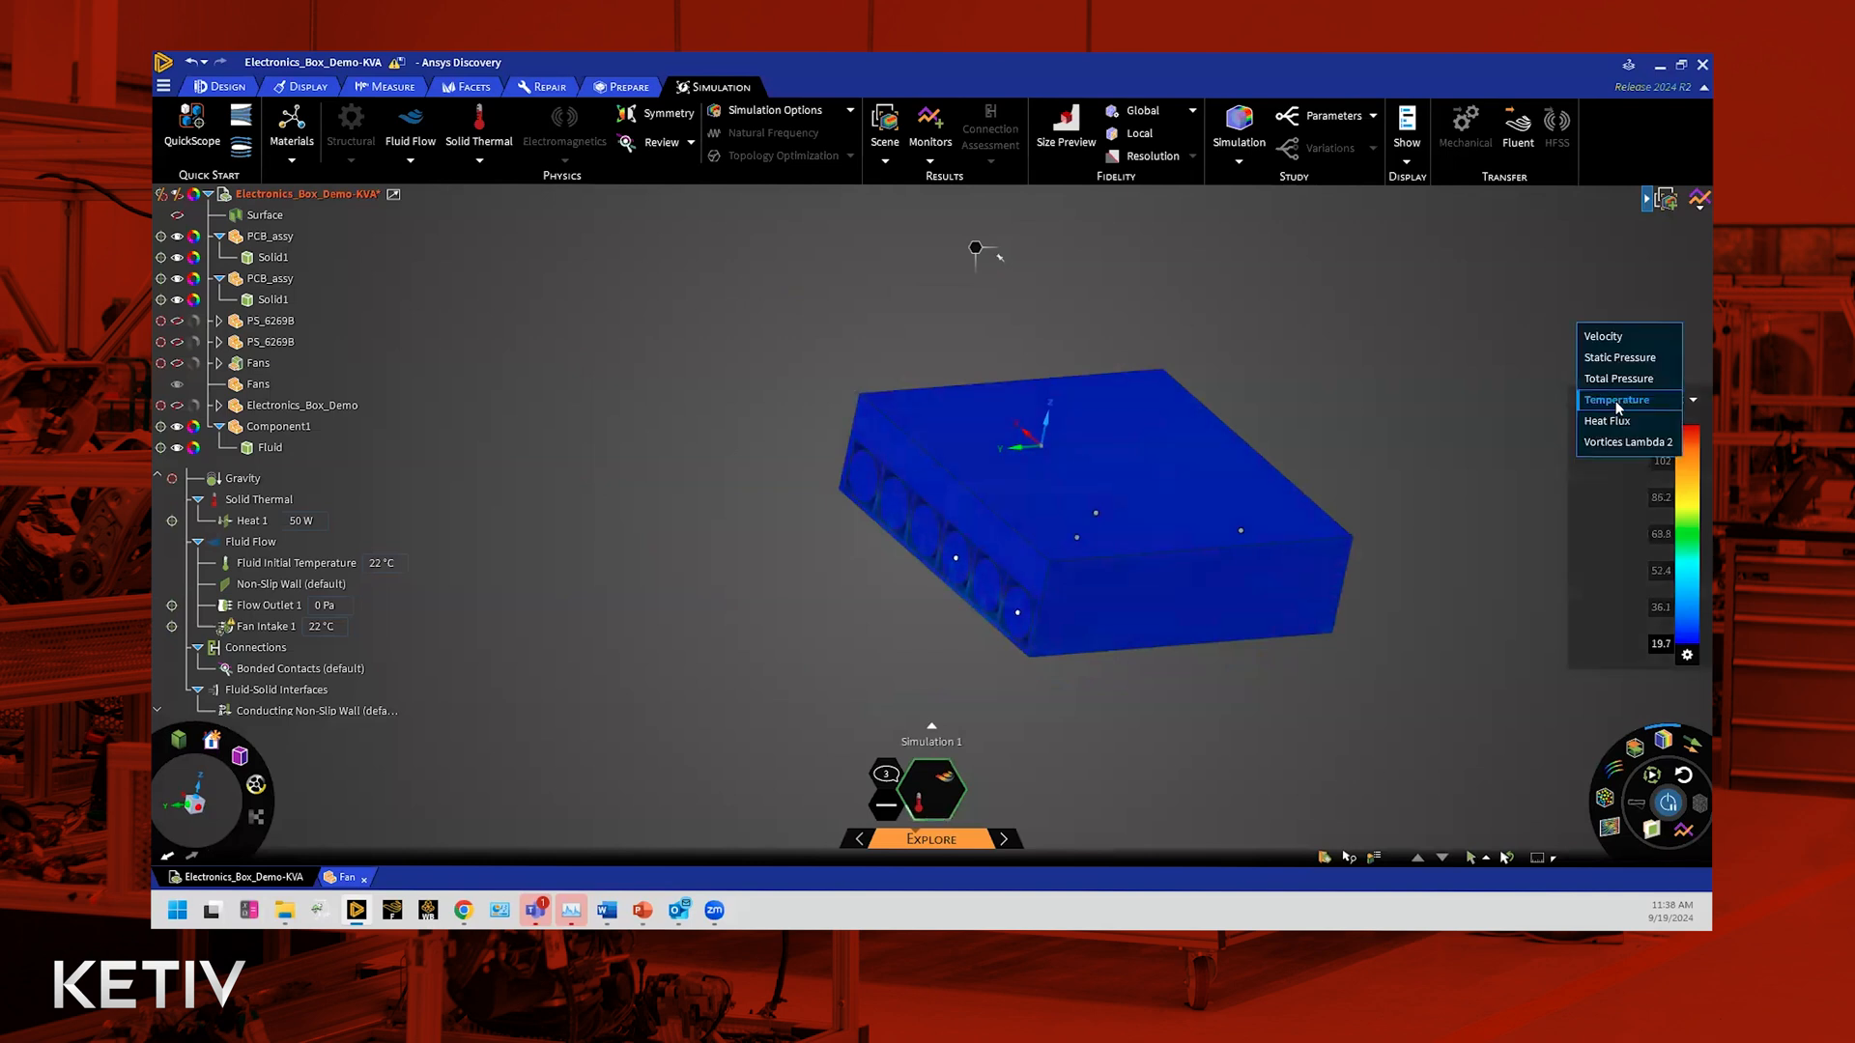
click(1605, 341)
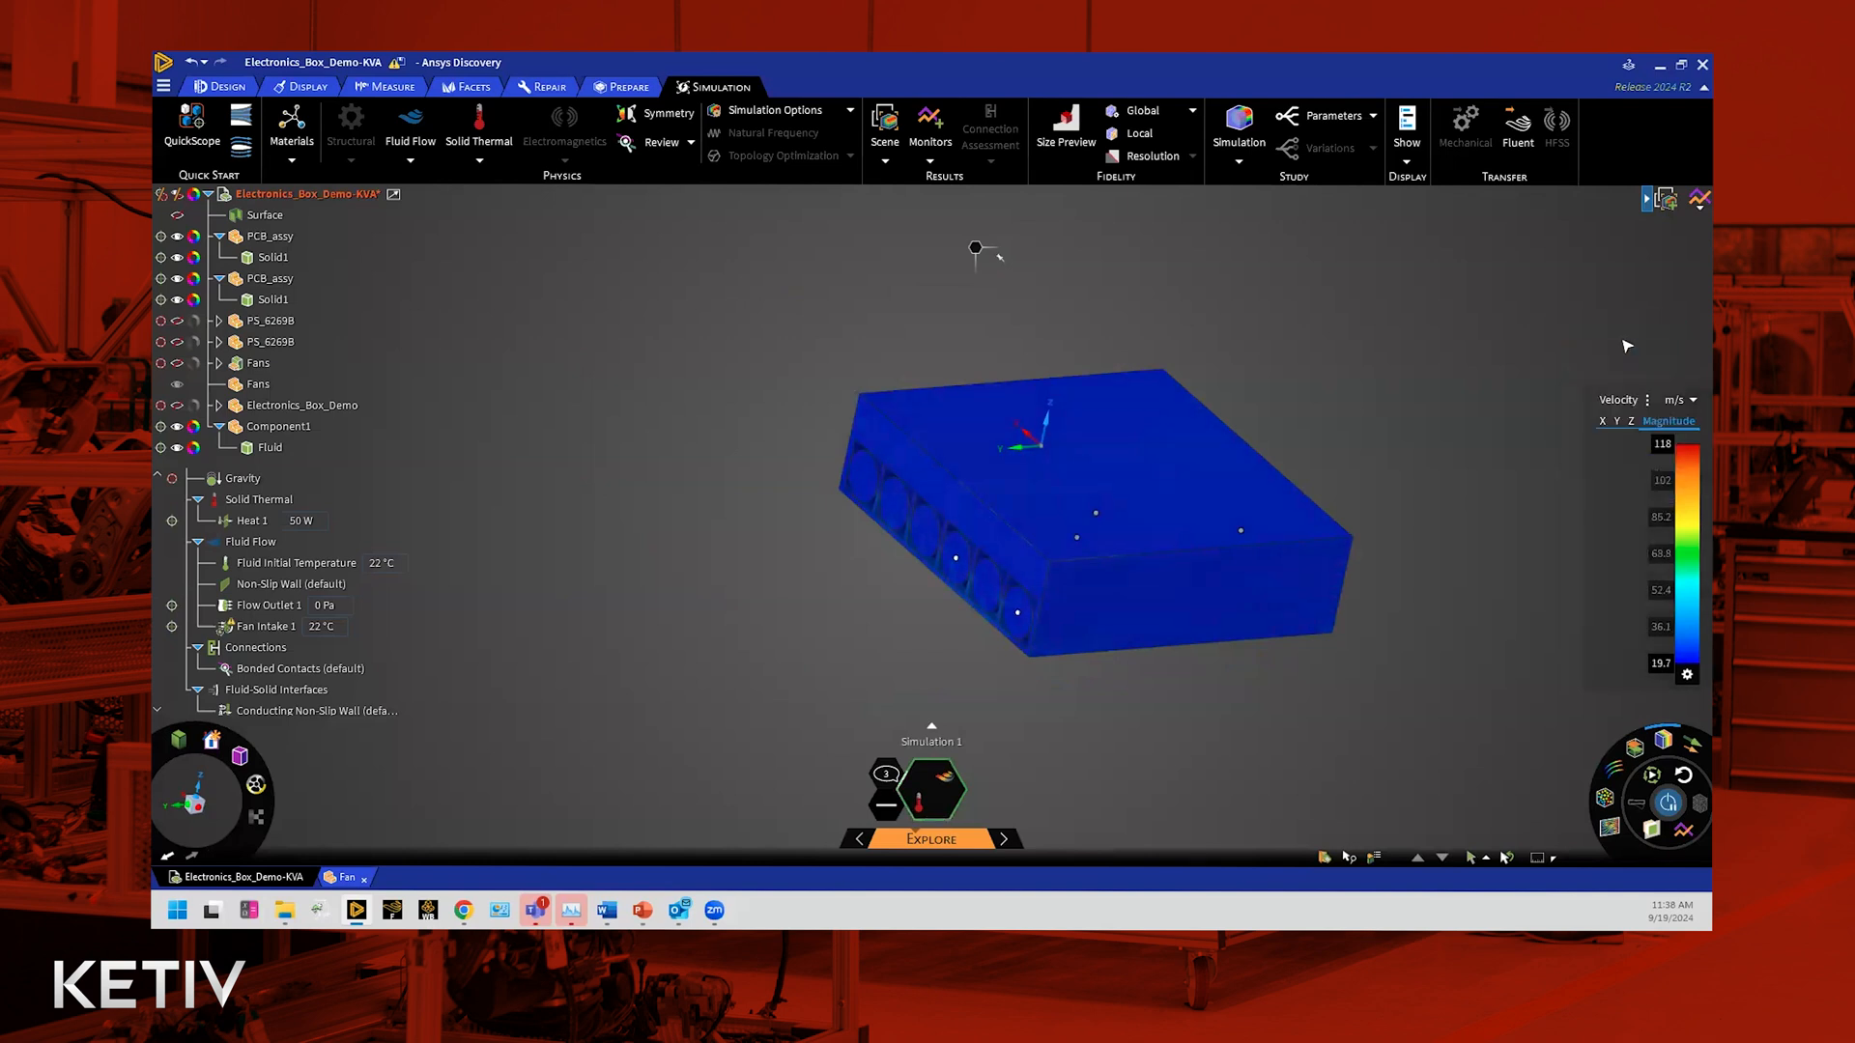
scroll(1624, 342, up, 2)
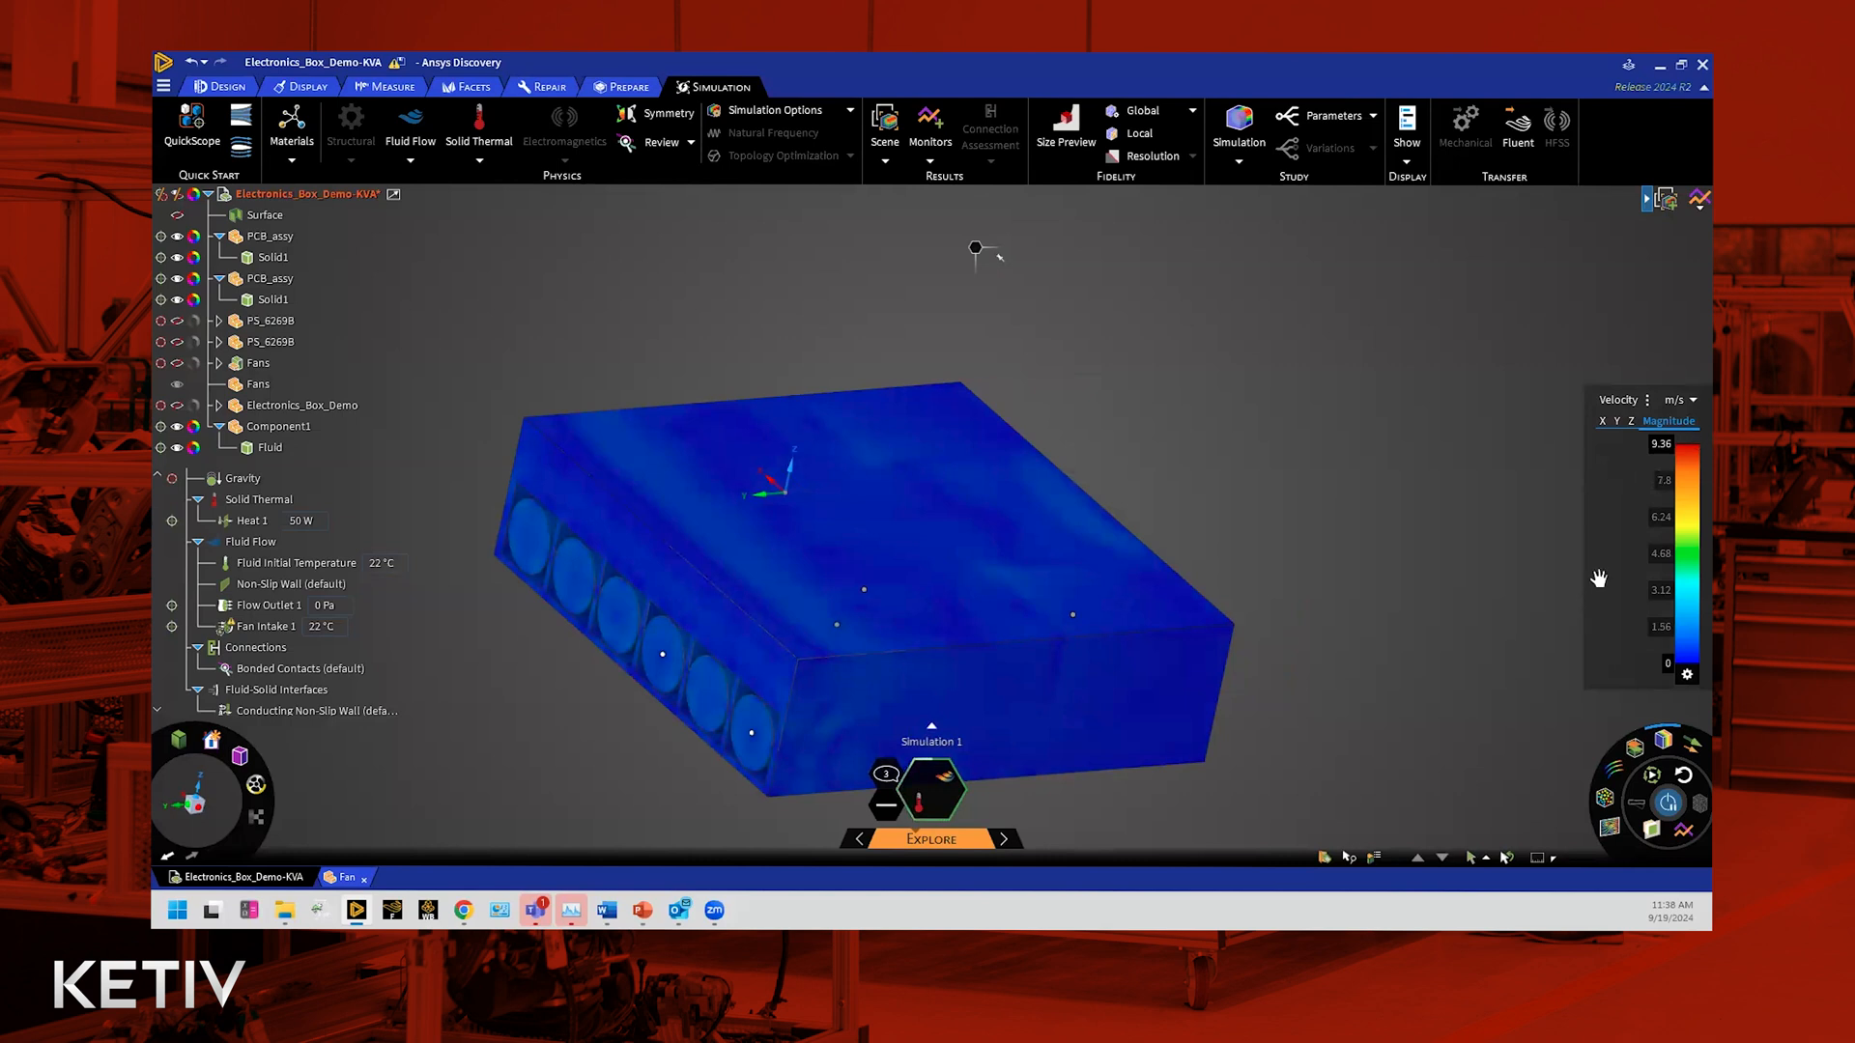
Step: Set the contours' surface display priority to Inner and show the velocity on a horizontal plane through the box
click(1687, 675)
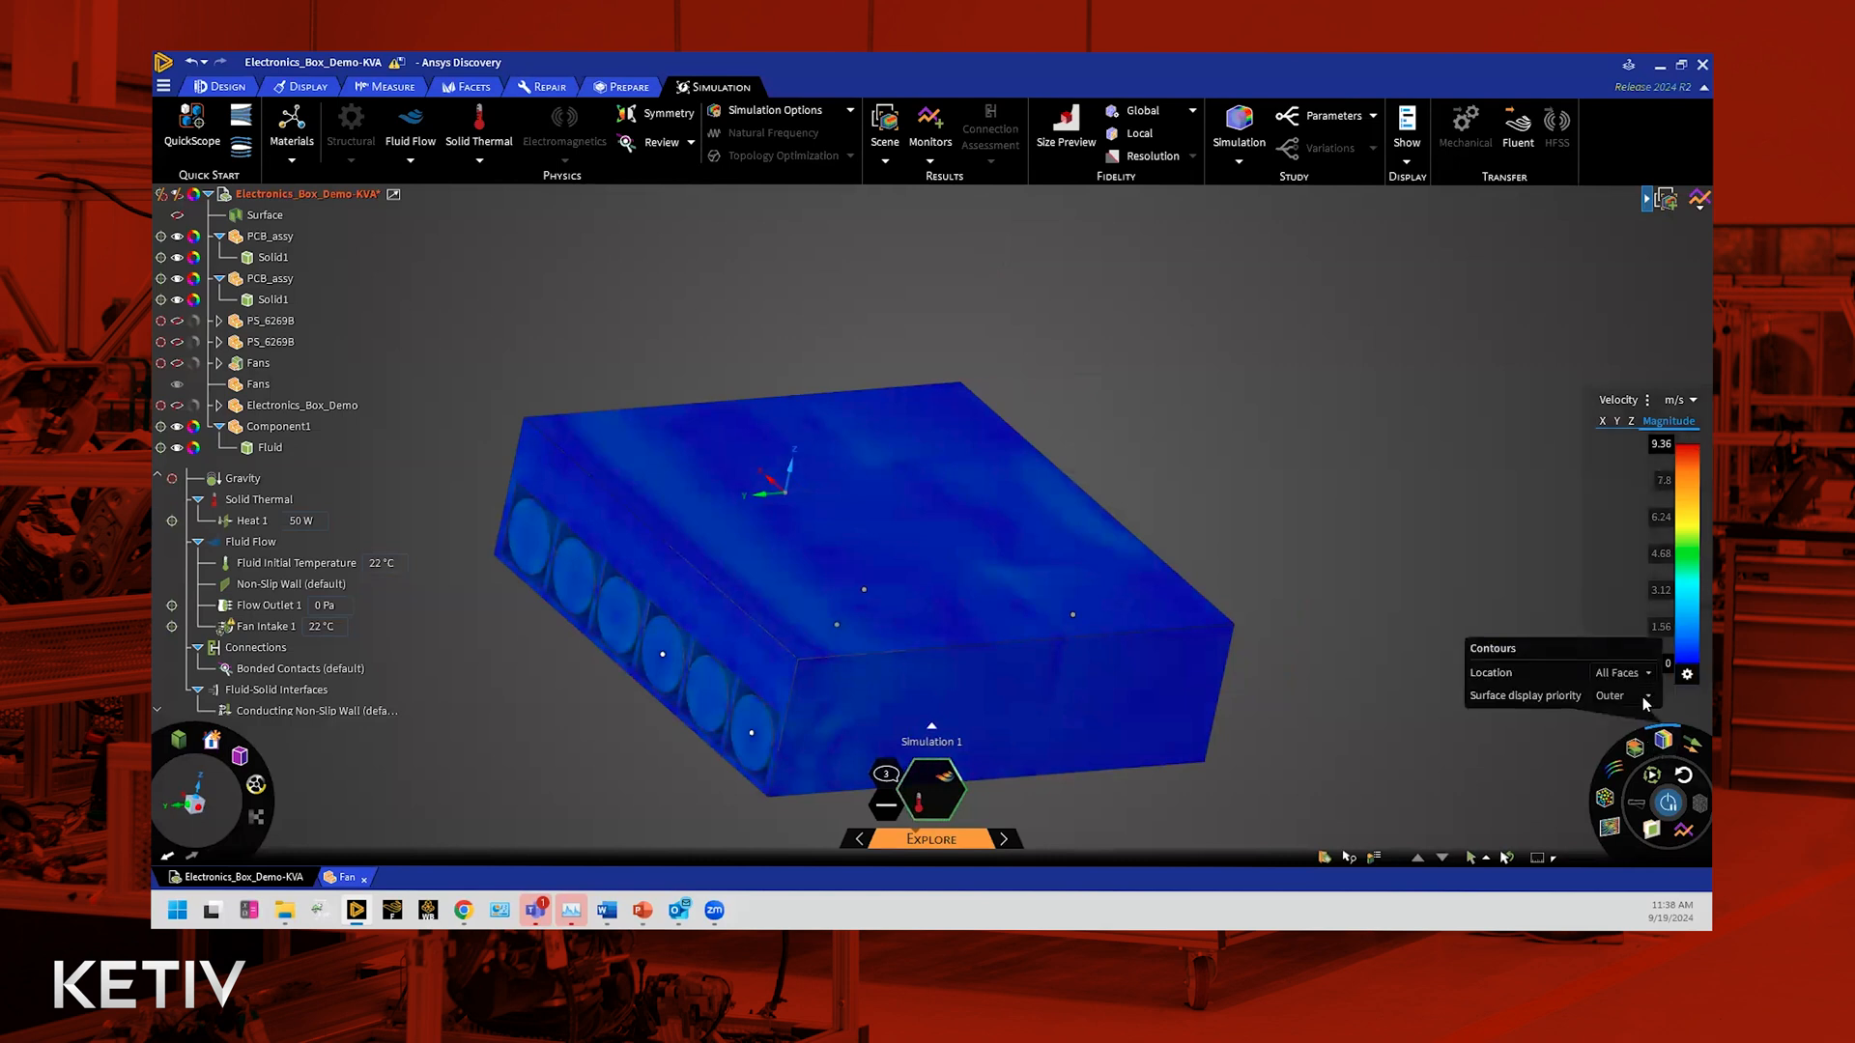
click(1646, 698)
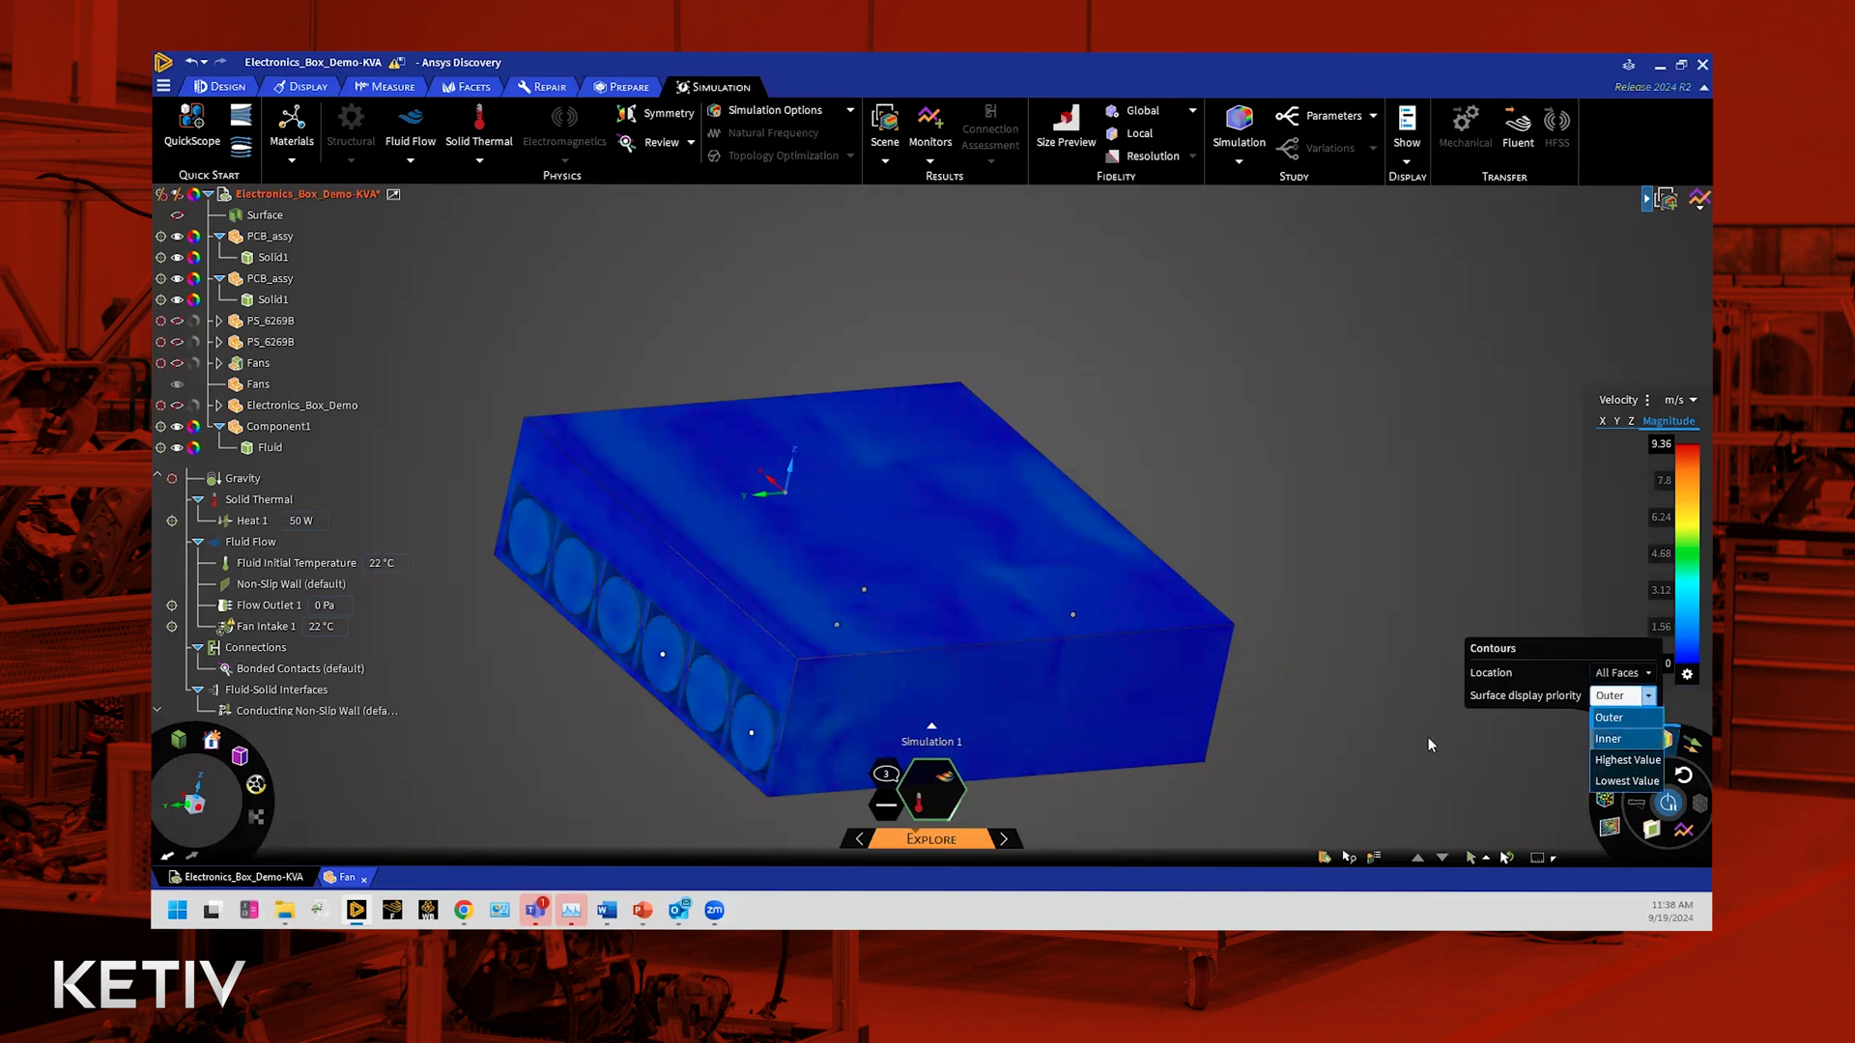
scroll(1426, 737, down, 2)
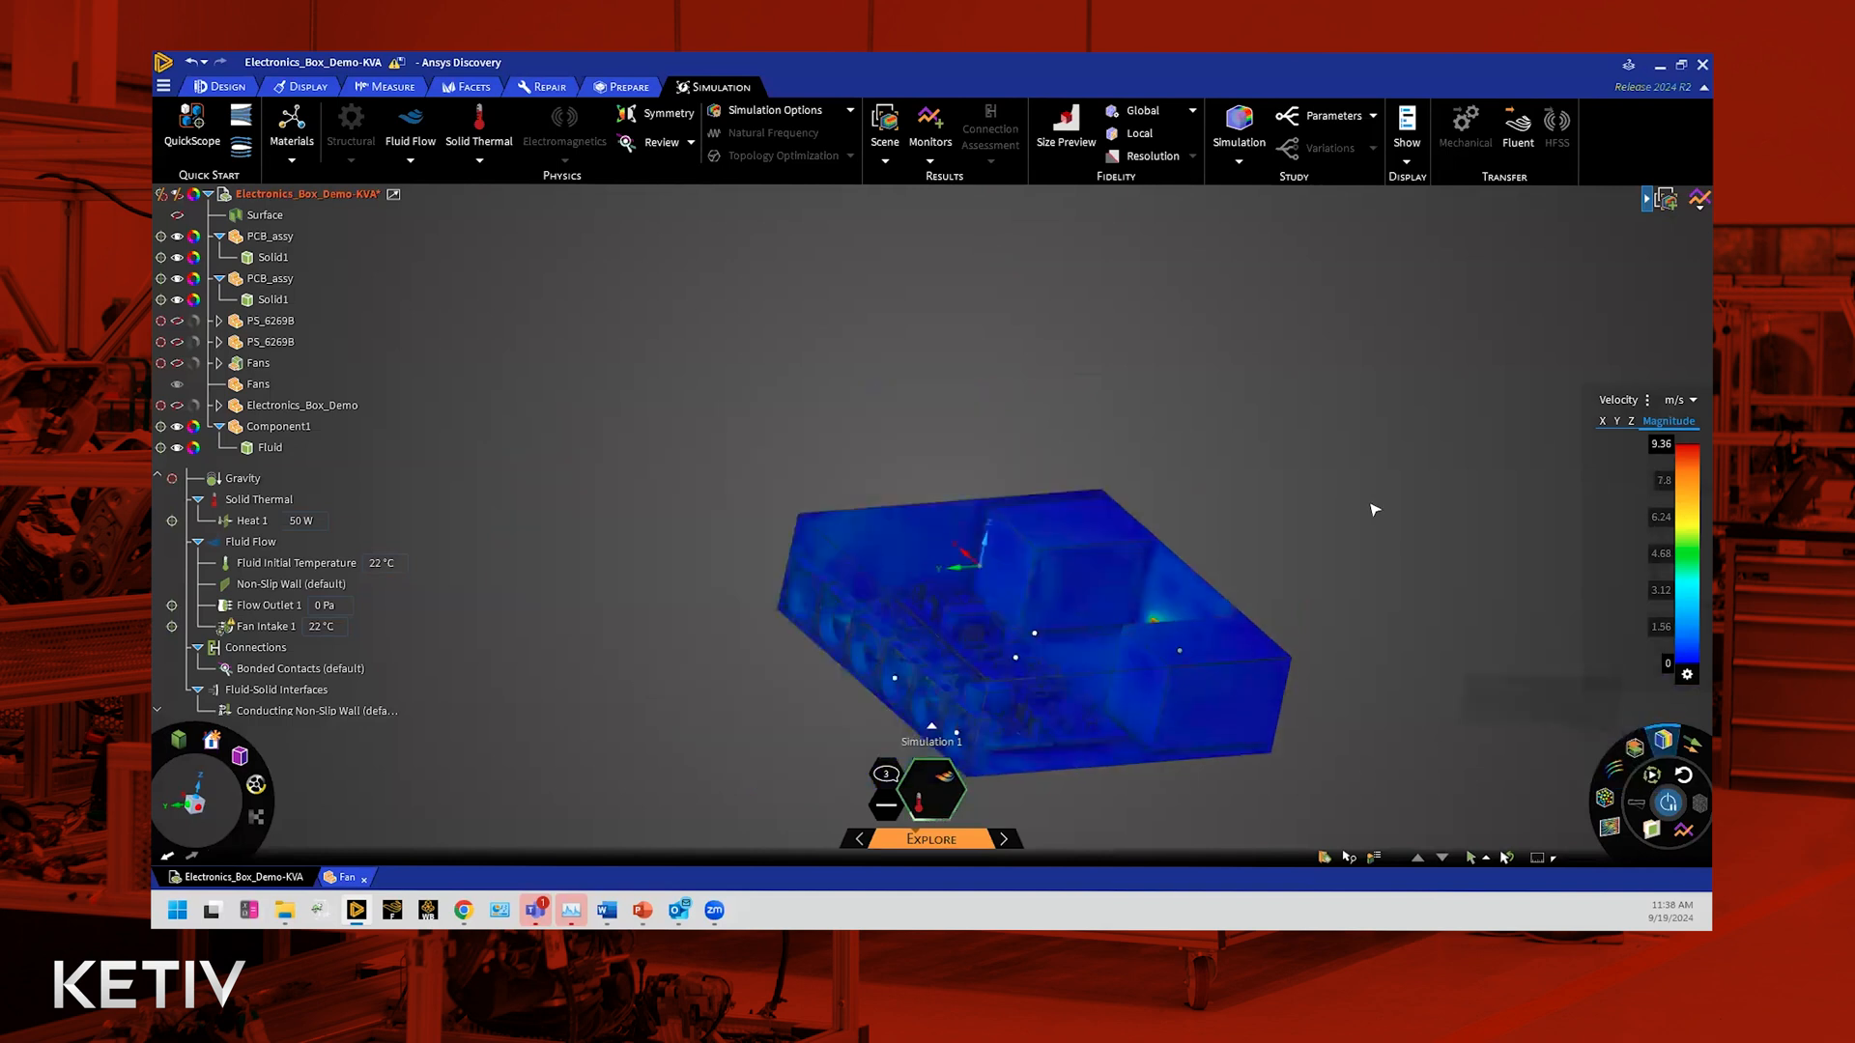
middle_drag(1379, 606, 1272, 386)
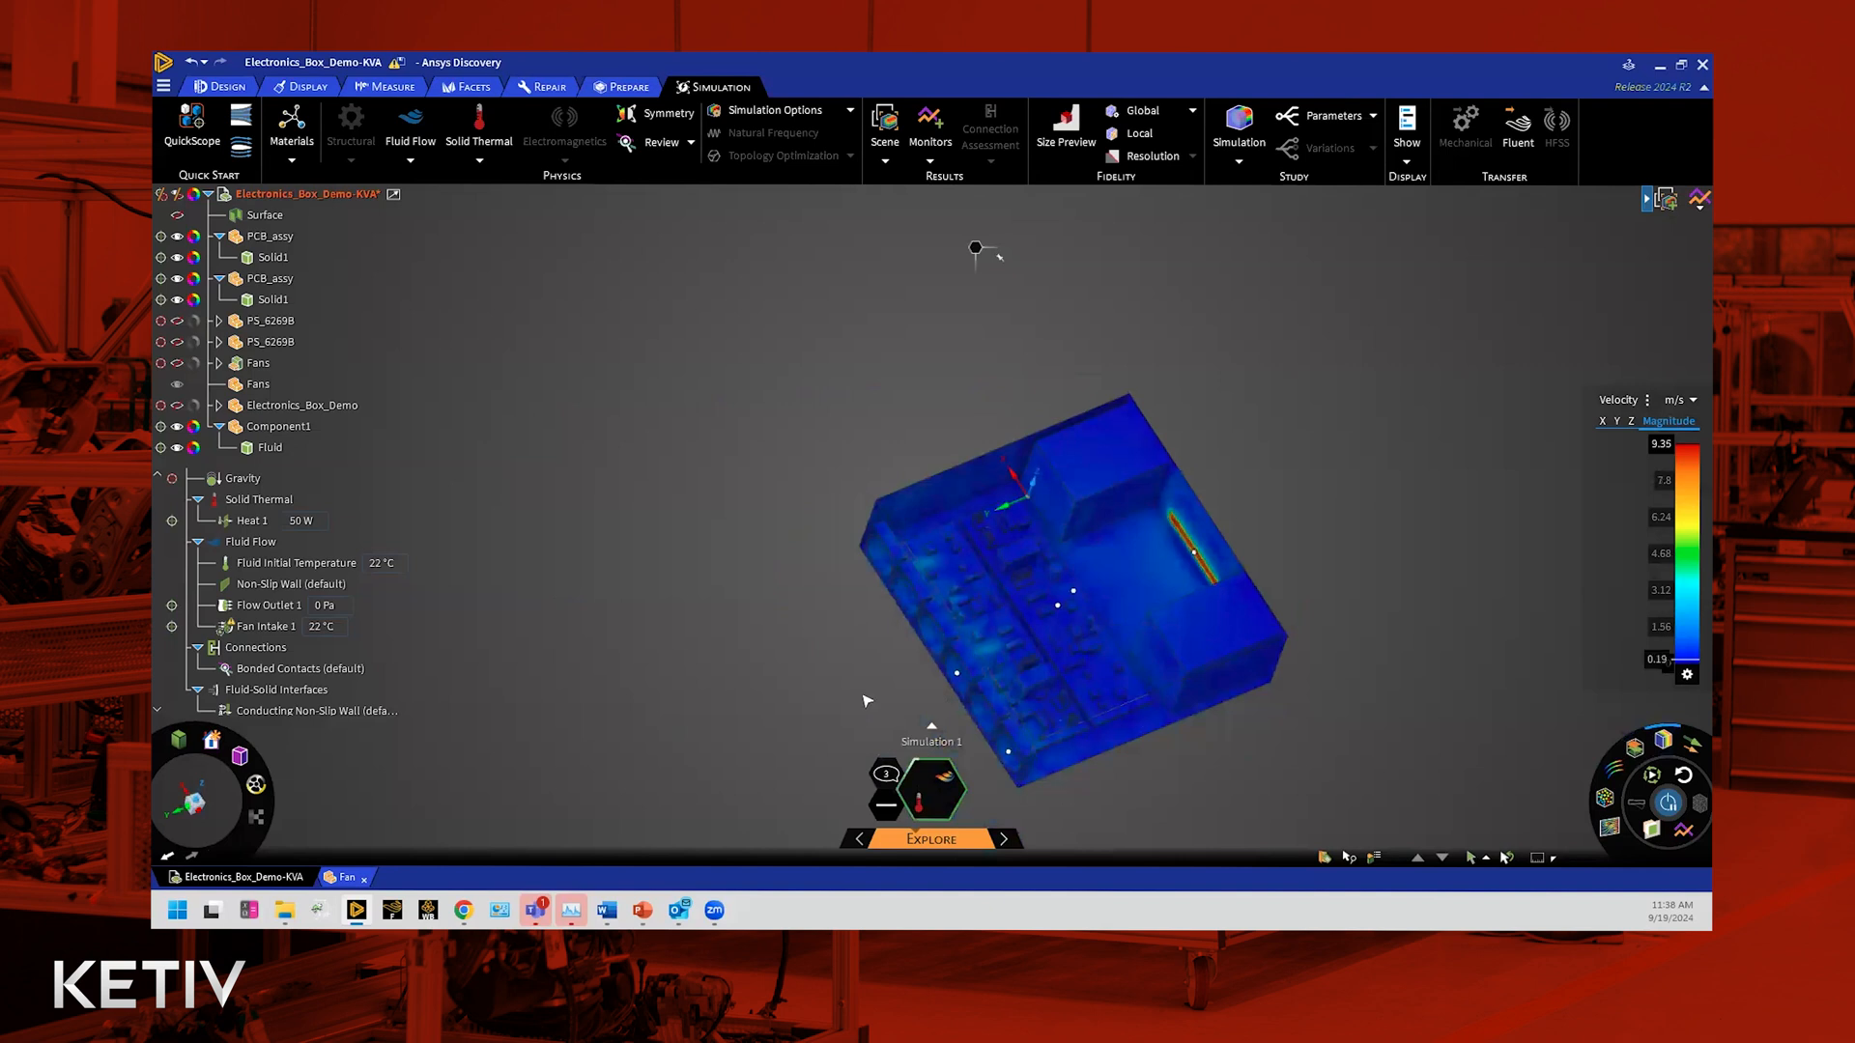
scroll(696, 670, up, 3)
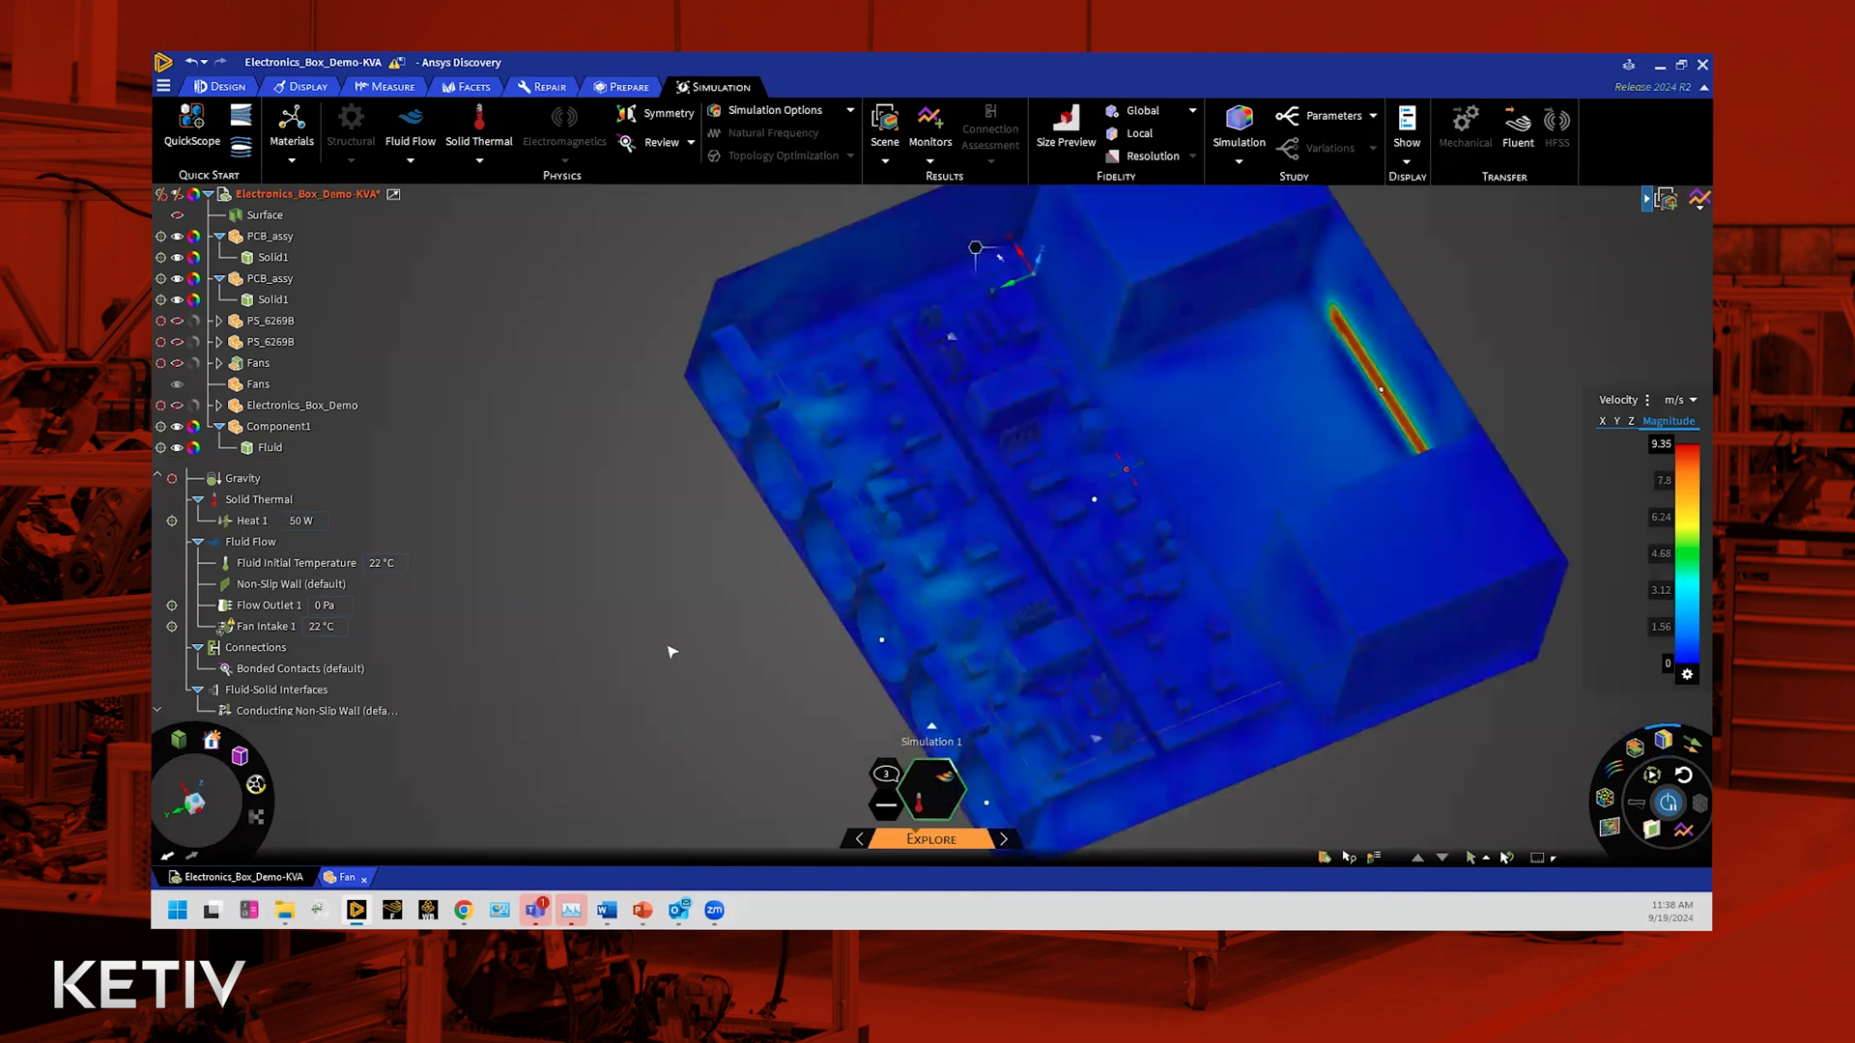
middle_drag(1263, 587, 1239, 561)
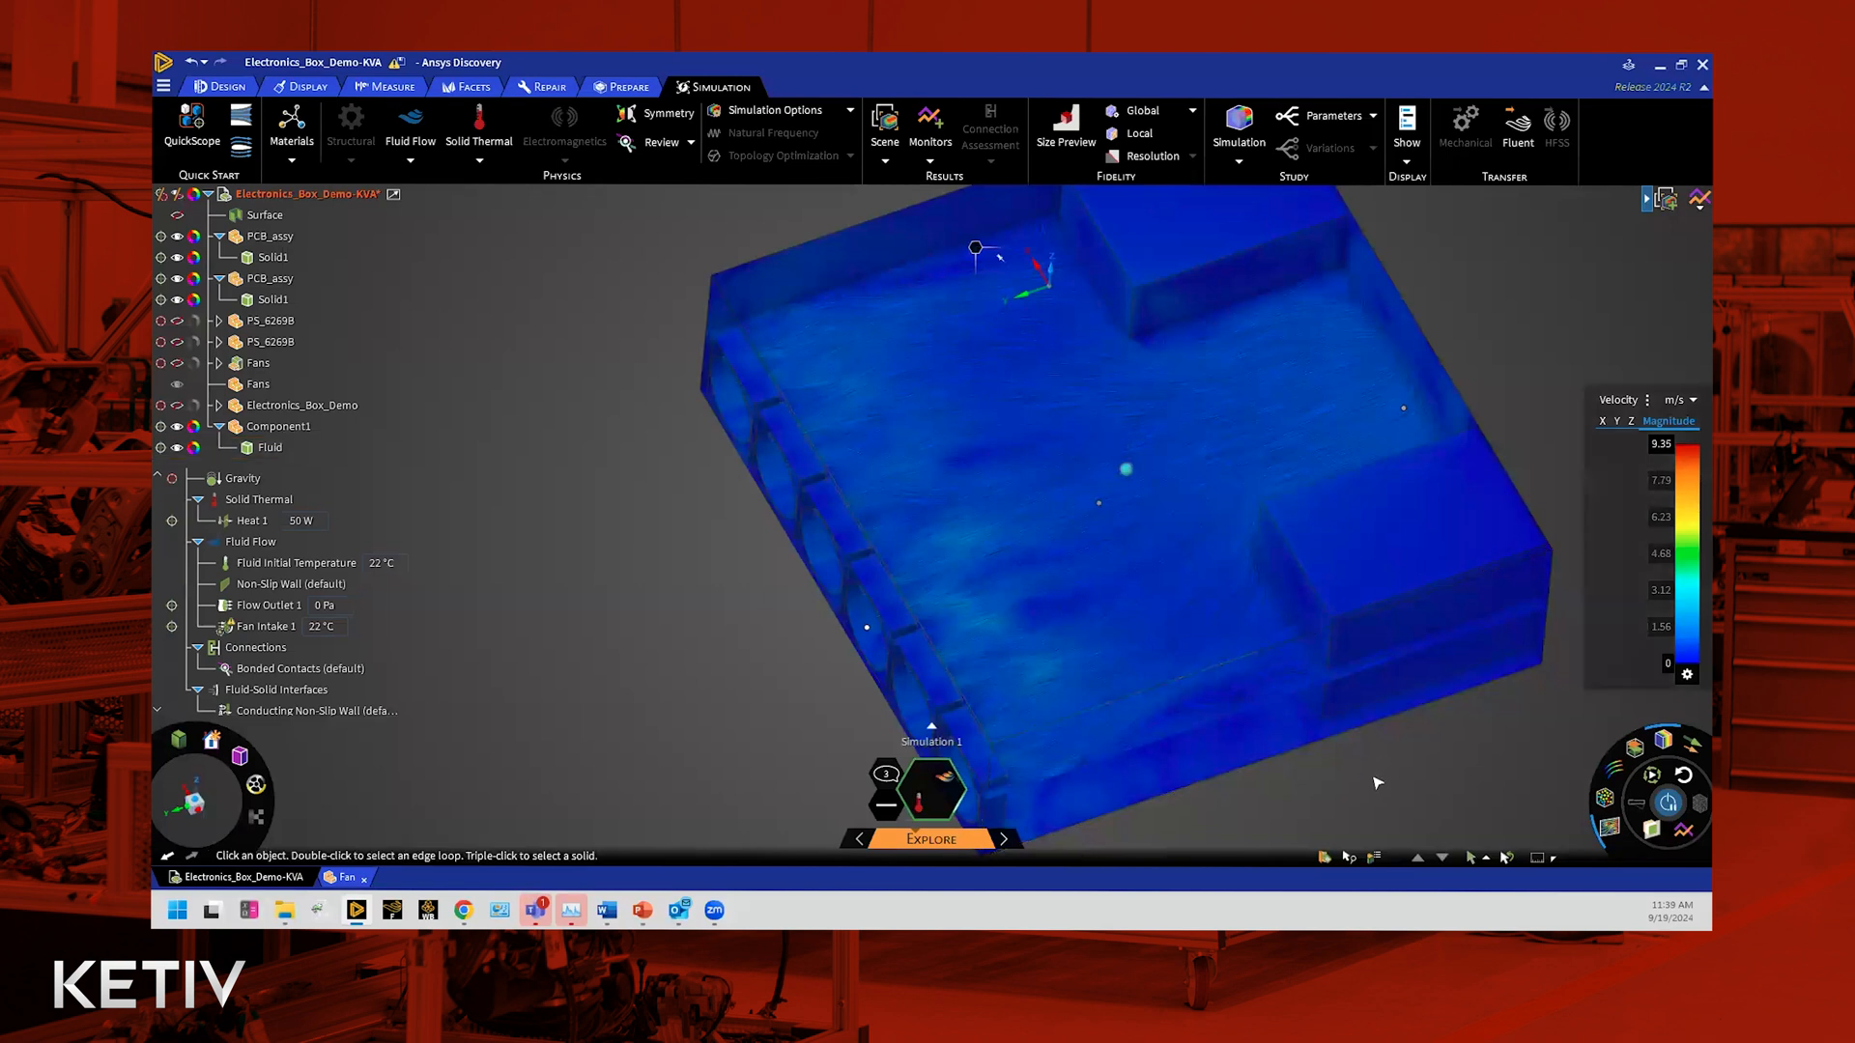
Step: Switch the displayed result to Temperature and lower the horizontal result plane to the height of the PCB components
click(1619, 399)
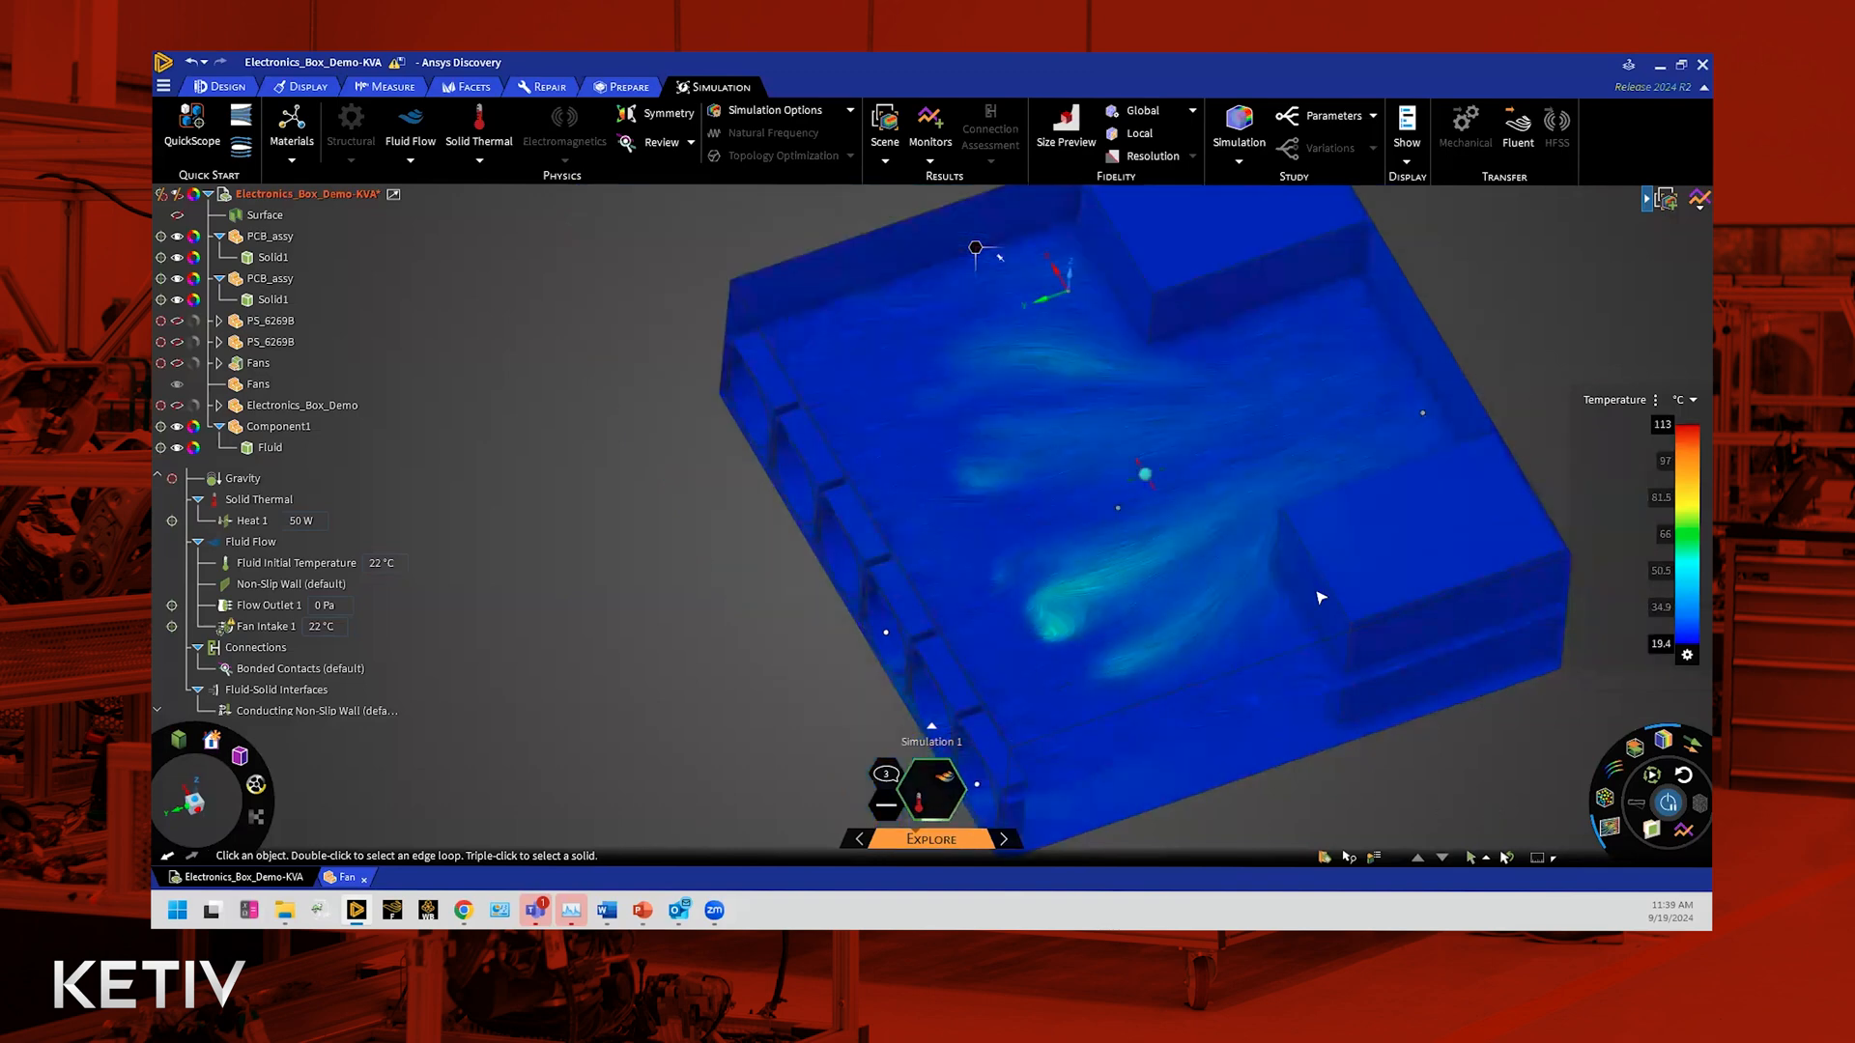
middle_drag(1320, 597, 1172, 487)
mouse_move(1150, 477)
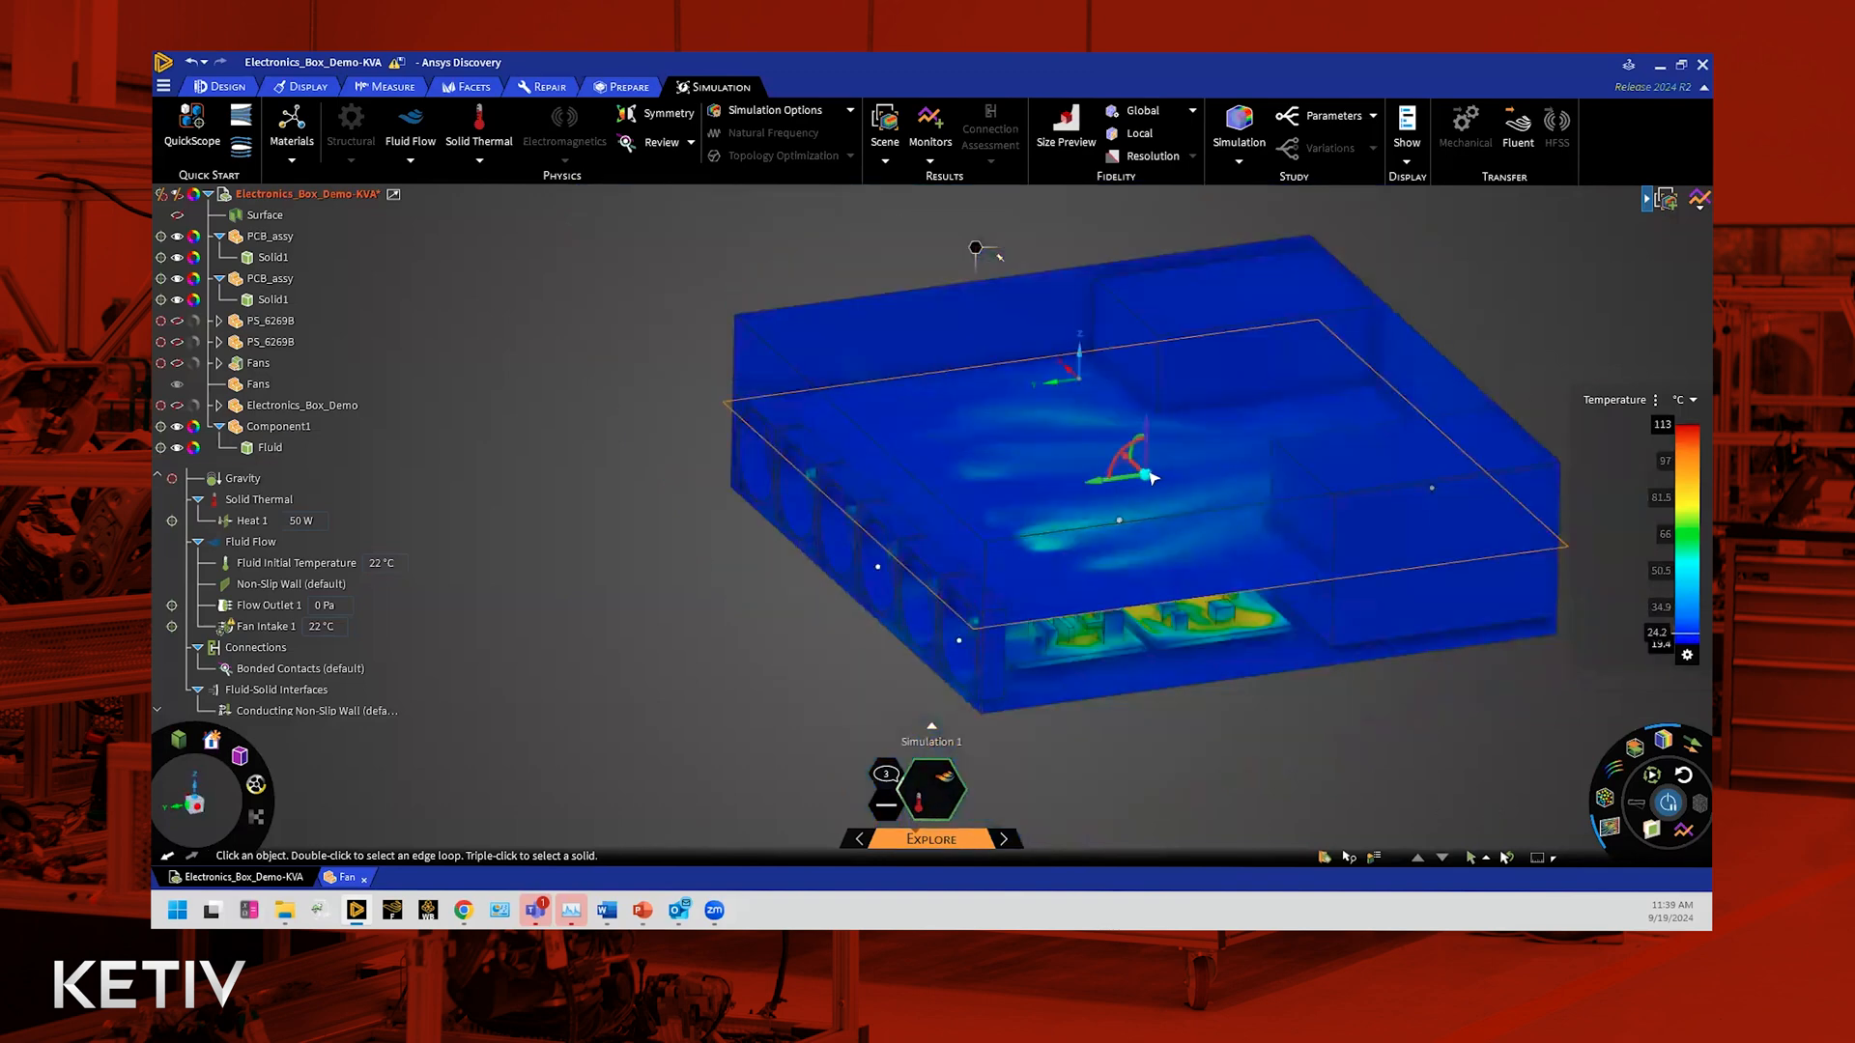
drag(1151, 457, 1146, 522)
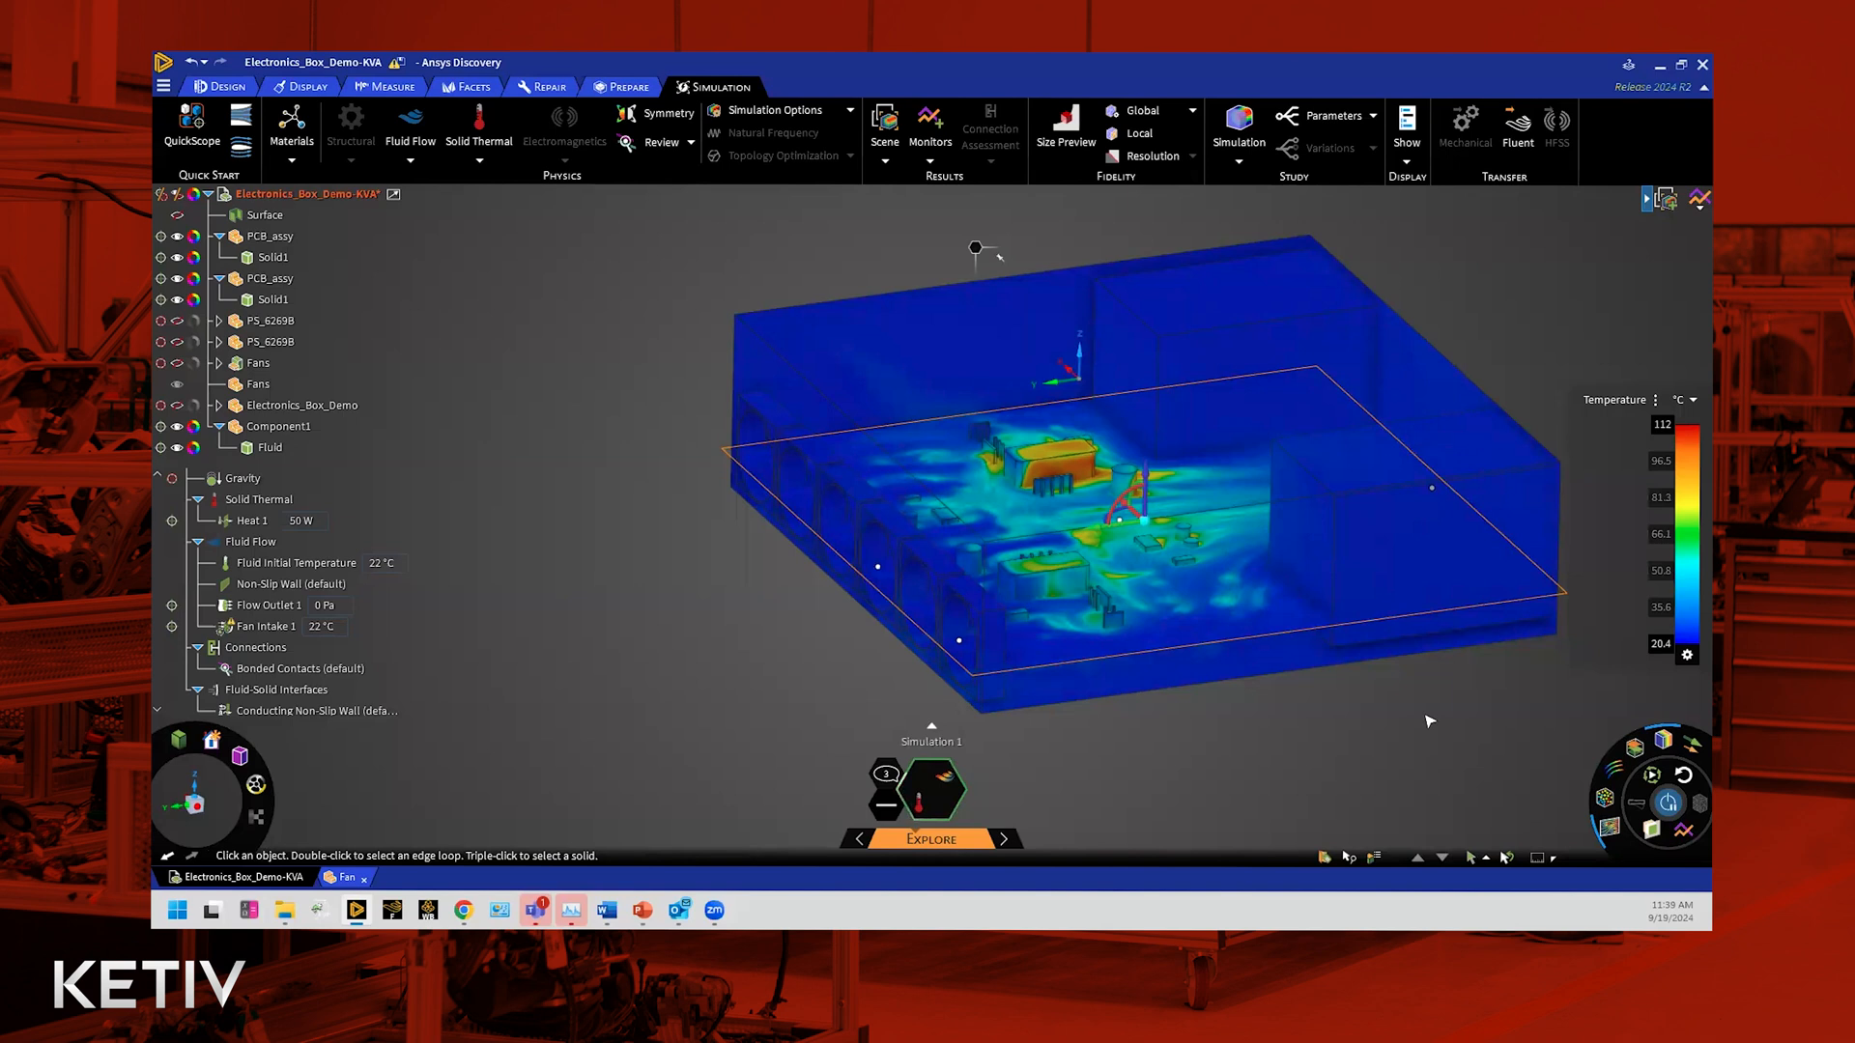
Step: Hide the surface contours so the temperature shows only on the horizontal result plane around the PCB components
click(1658, 737)
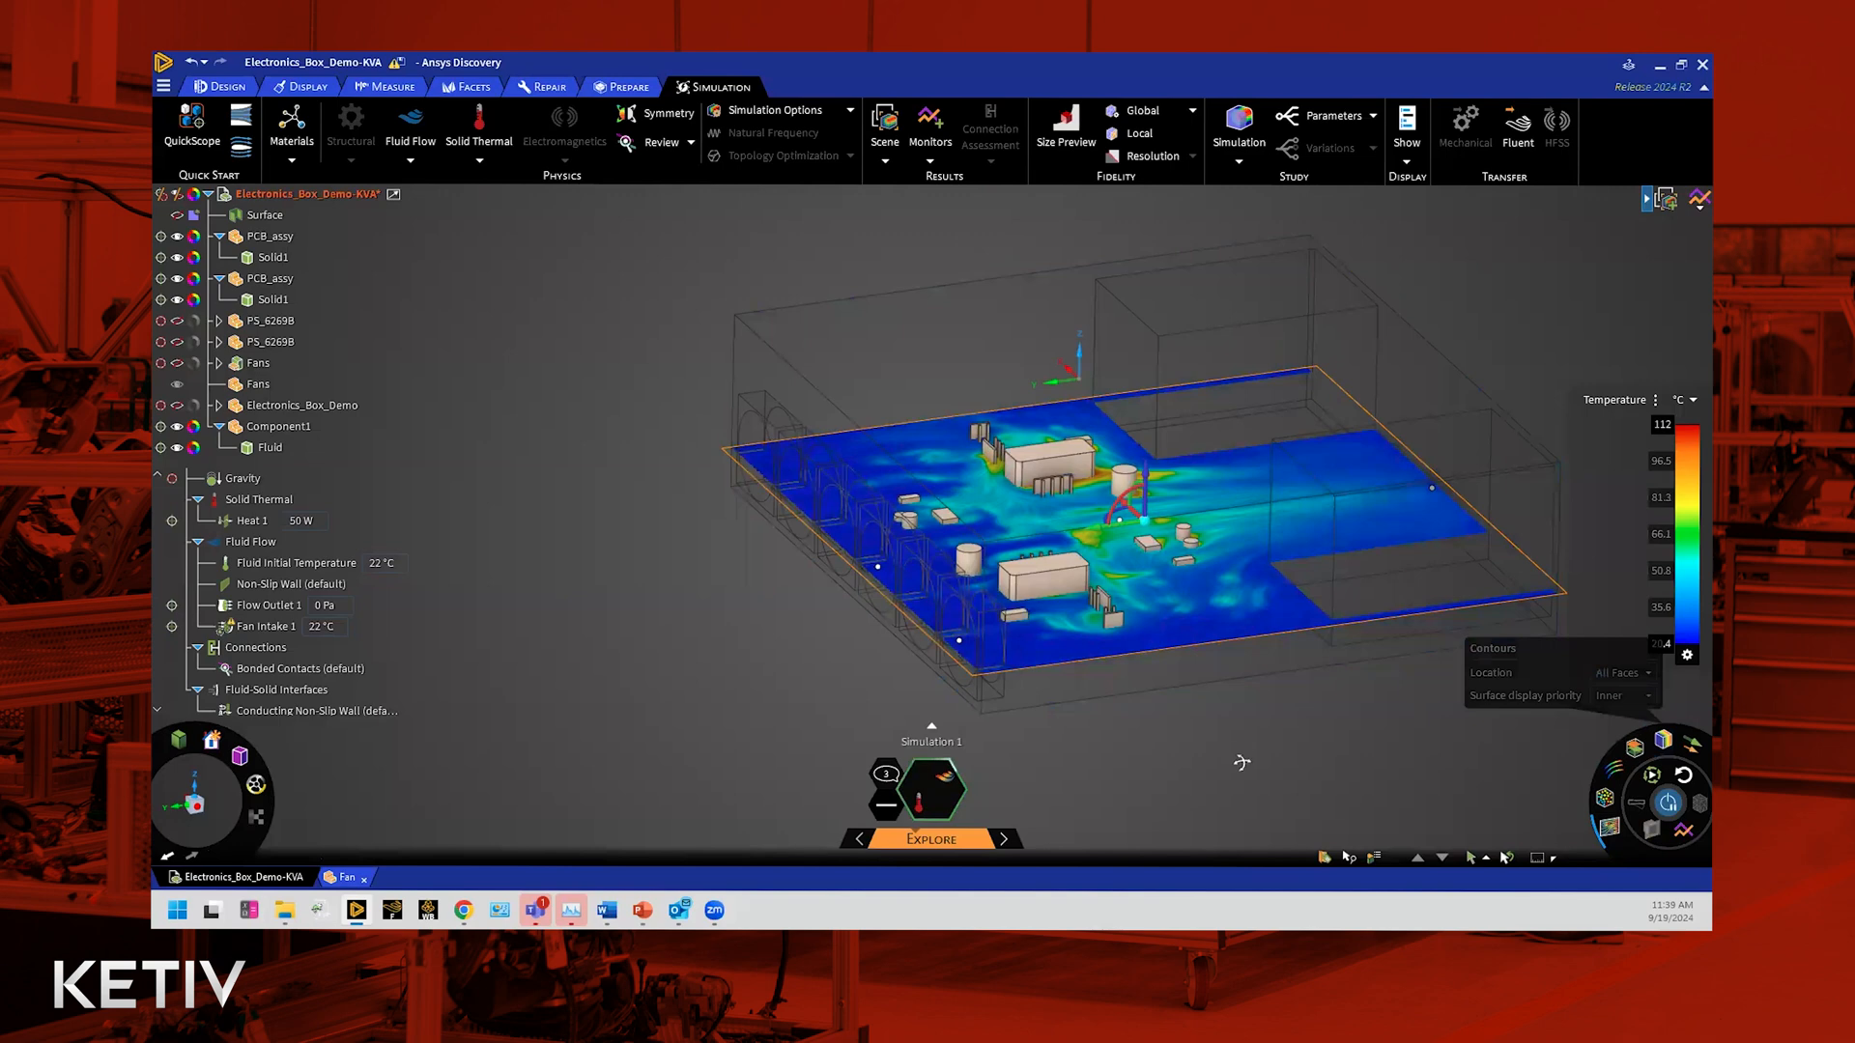
scroll(1241, 761, up, 2)
middle_drag(1241, 758, 1266, 721)
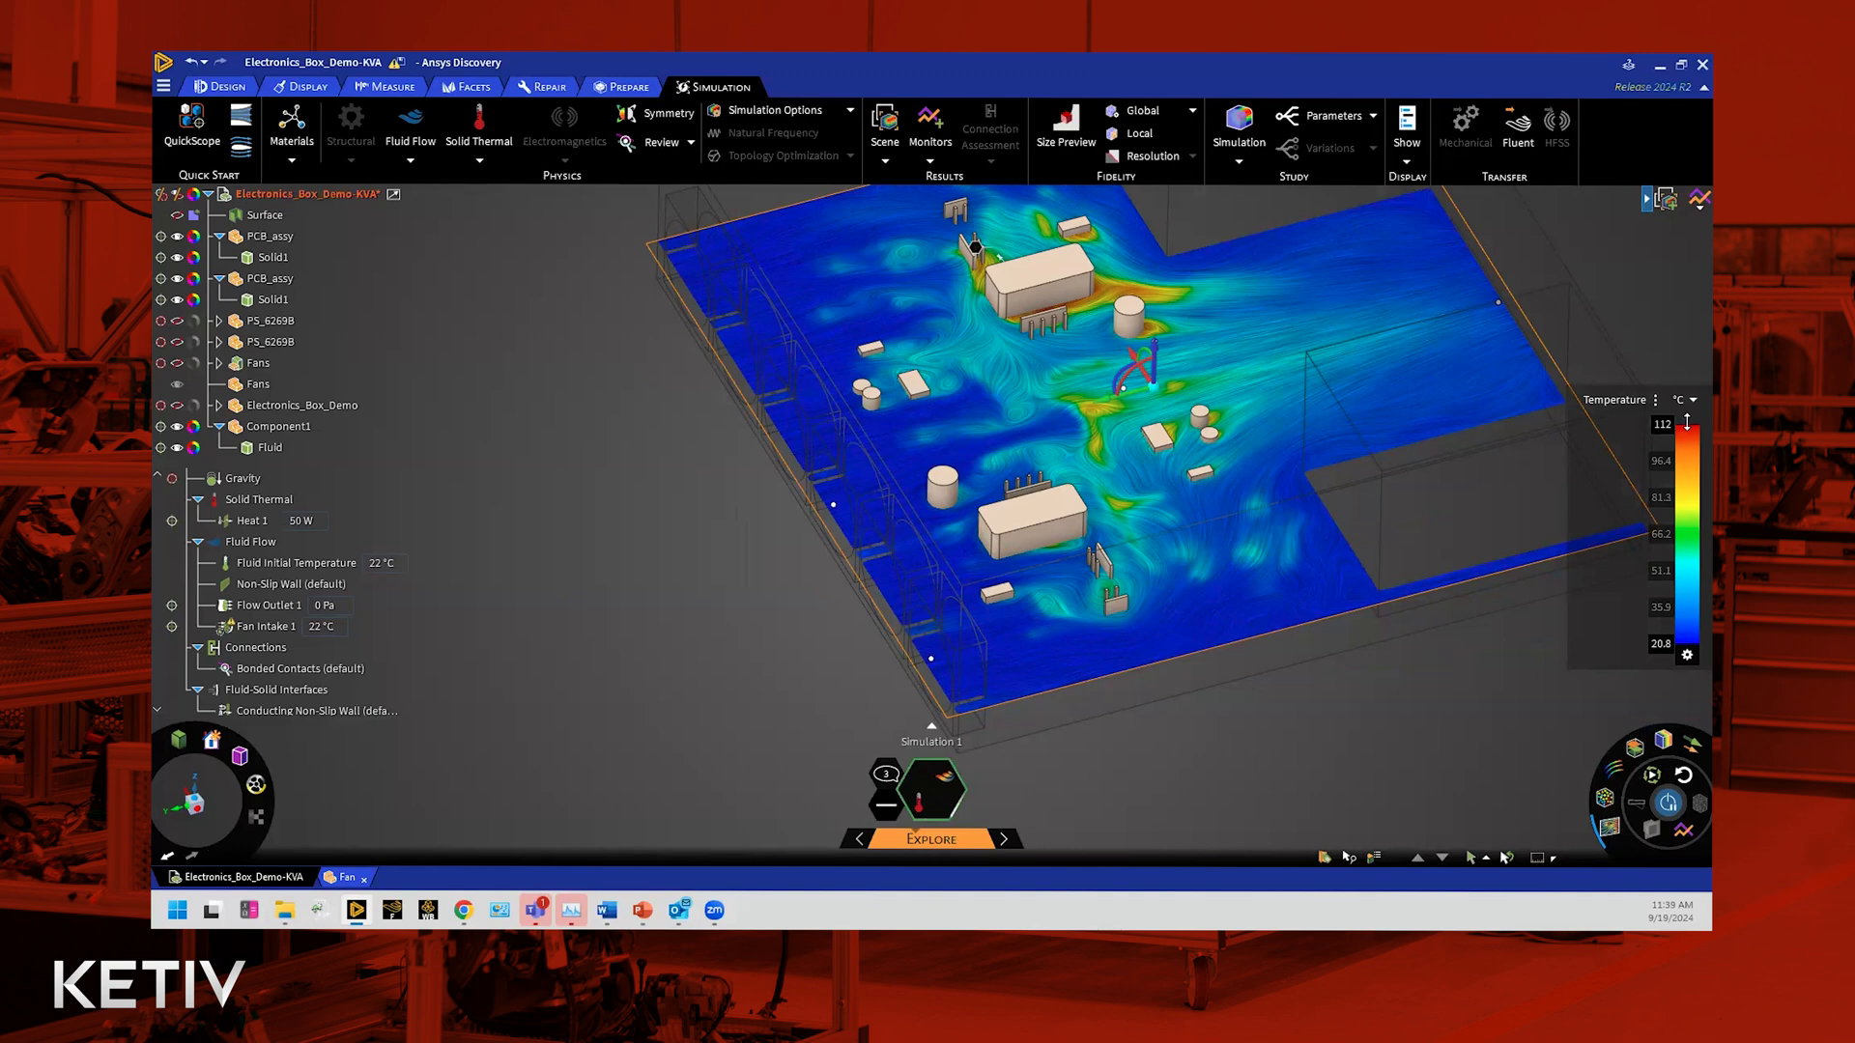
Step: Lower the upper limit of the temperature legend to 100 °C
drag(1687, 425, 1682, 445)
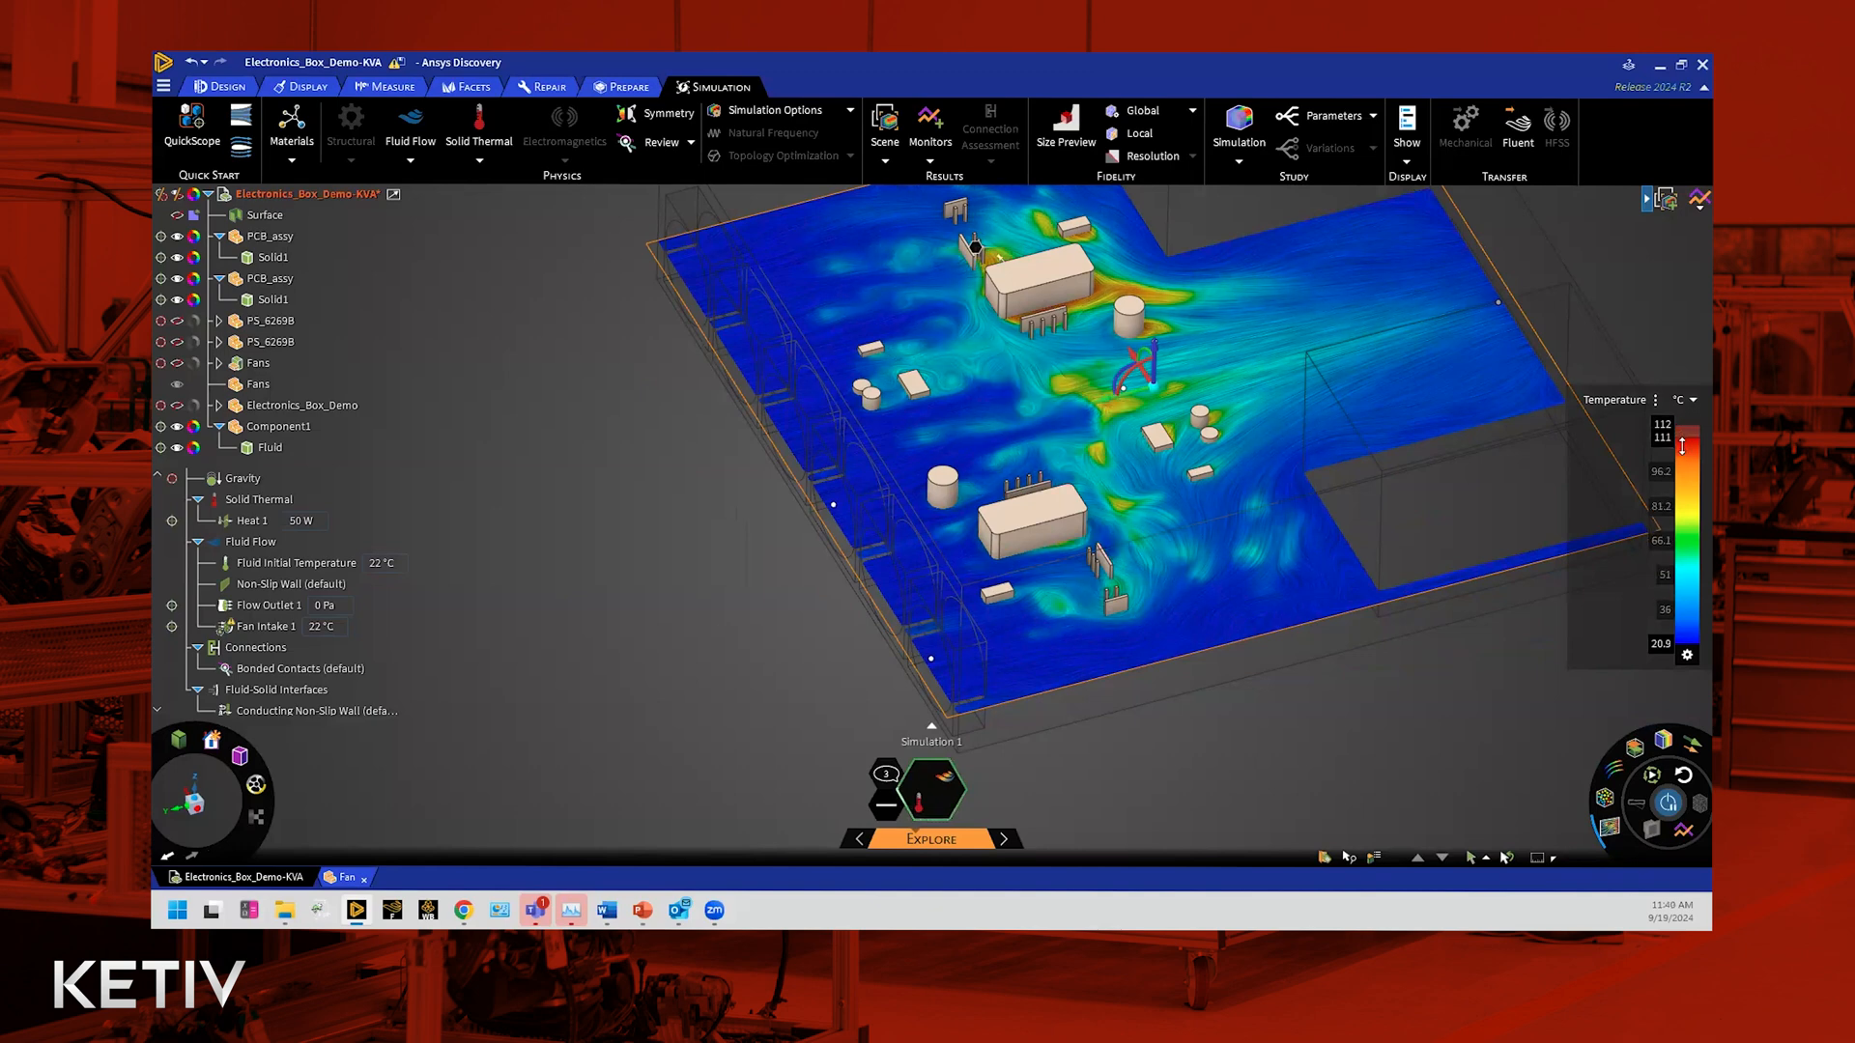
drag(1685, 461, 1690, 479)
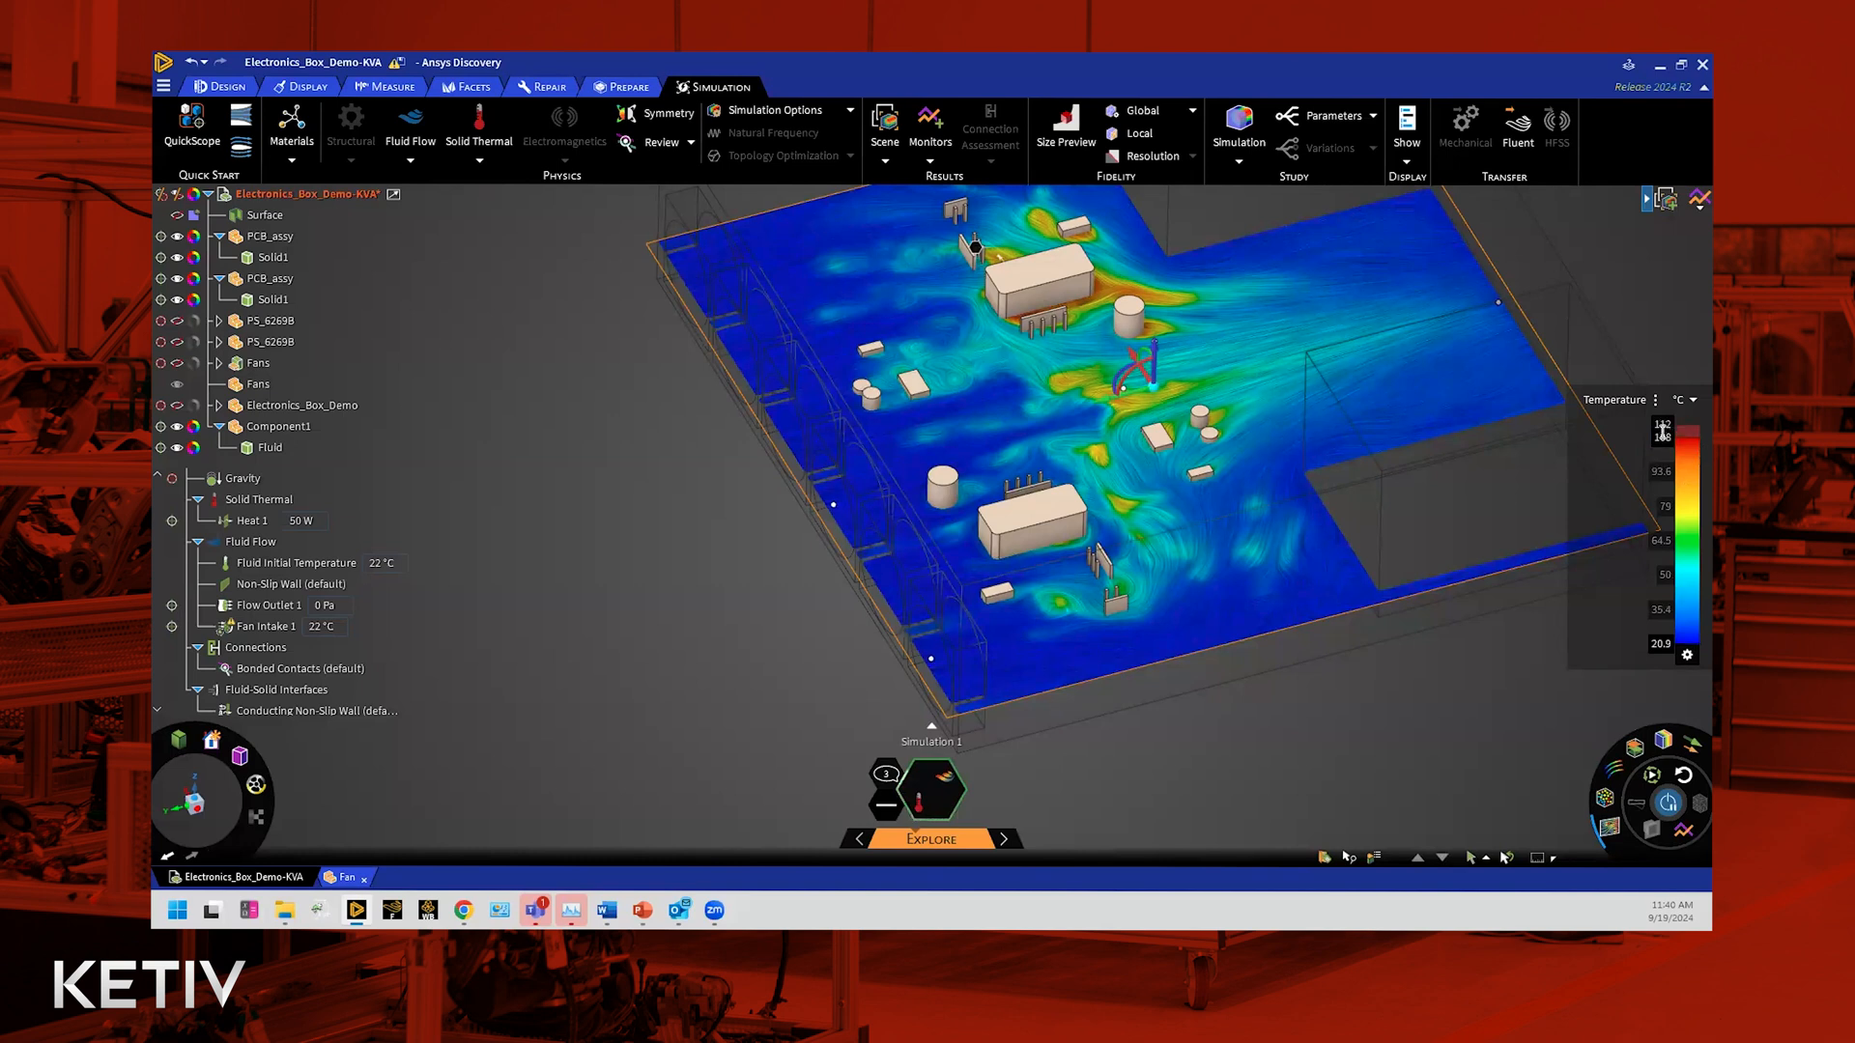
click(1663, 440)
text(100)
key(Return)
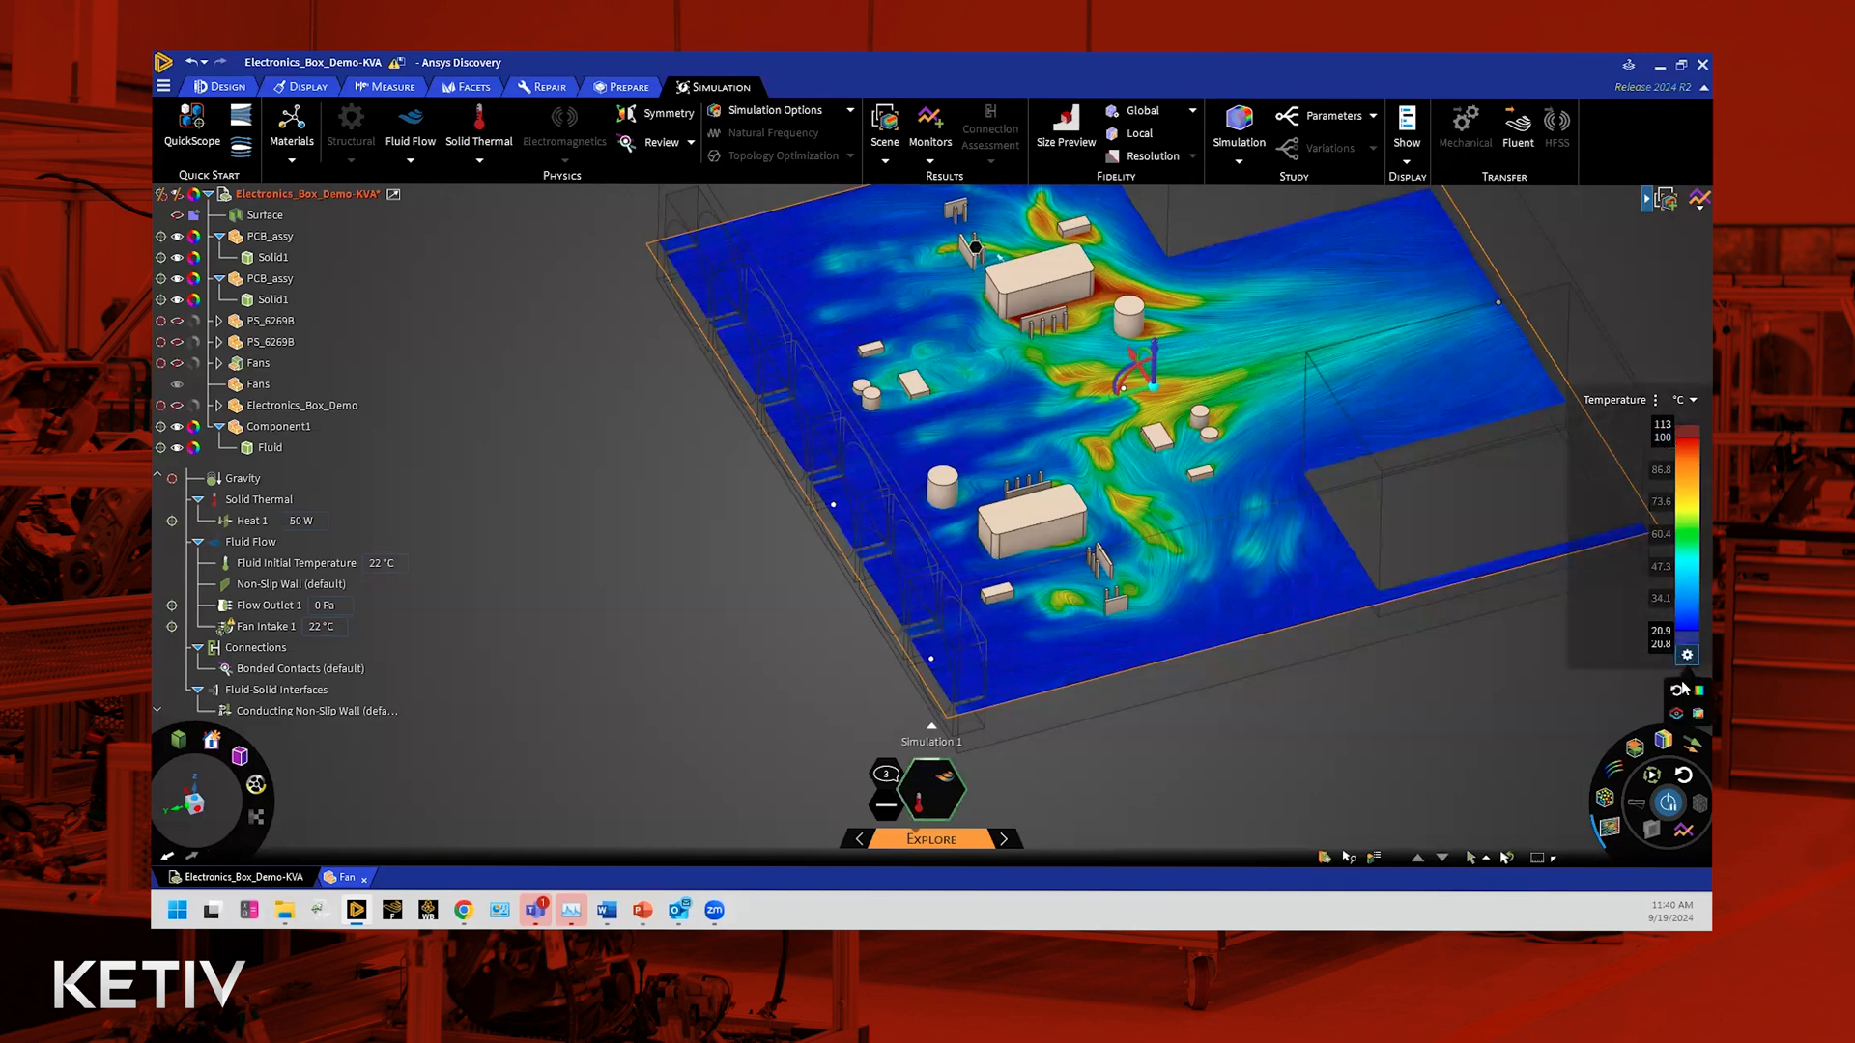
Step: Reset the temperature legend to the full result range and deselect the result plane
click(1676, 691)
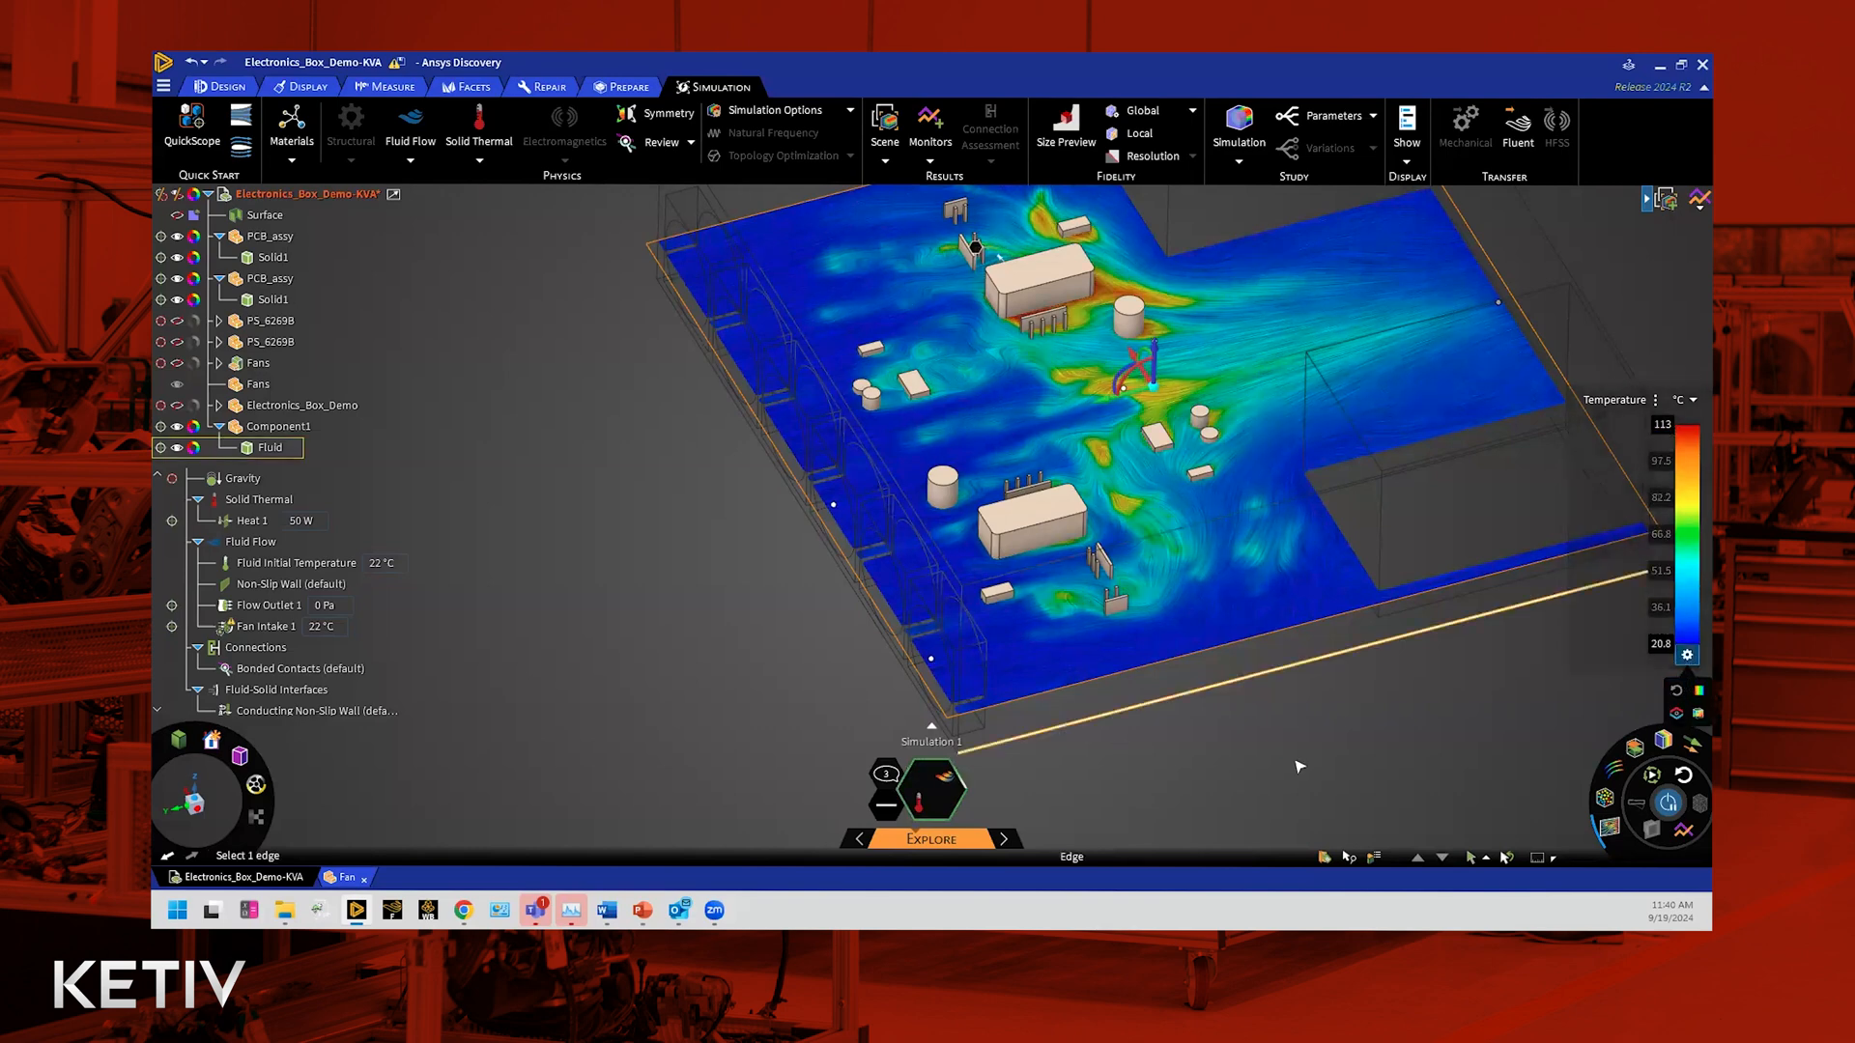
click(1699, 692)
click(1454, 715)
scroll(1406, 697, down, 2)
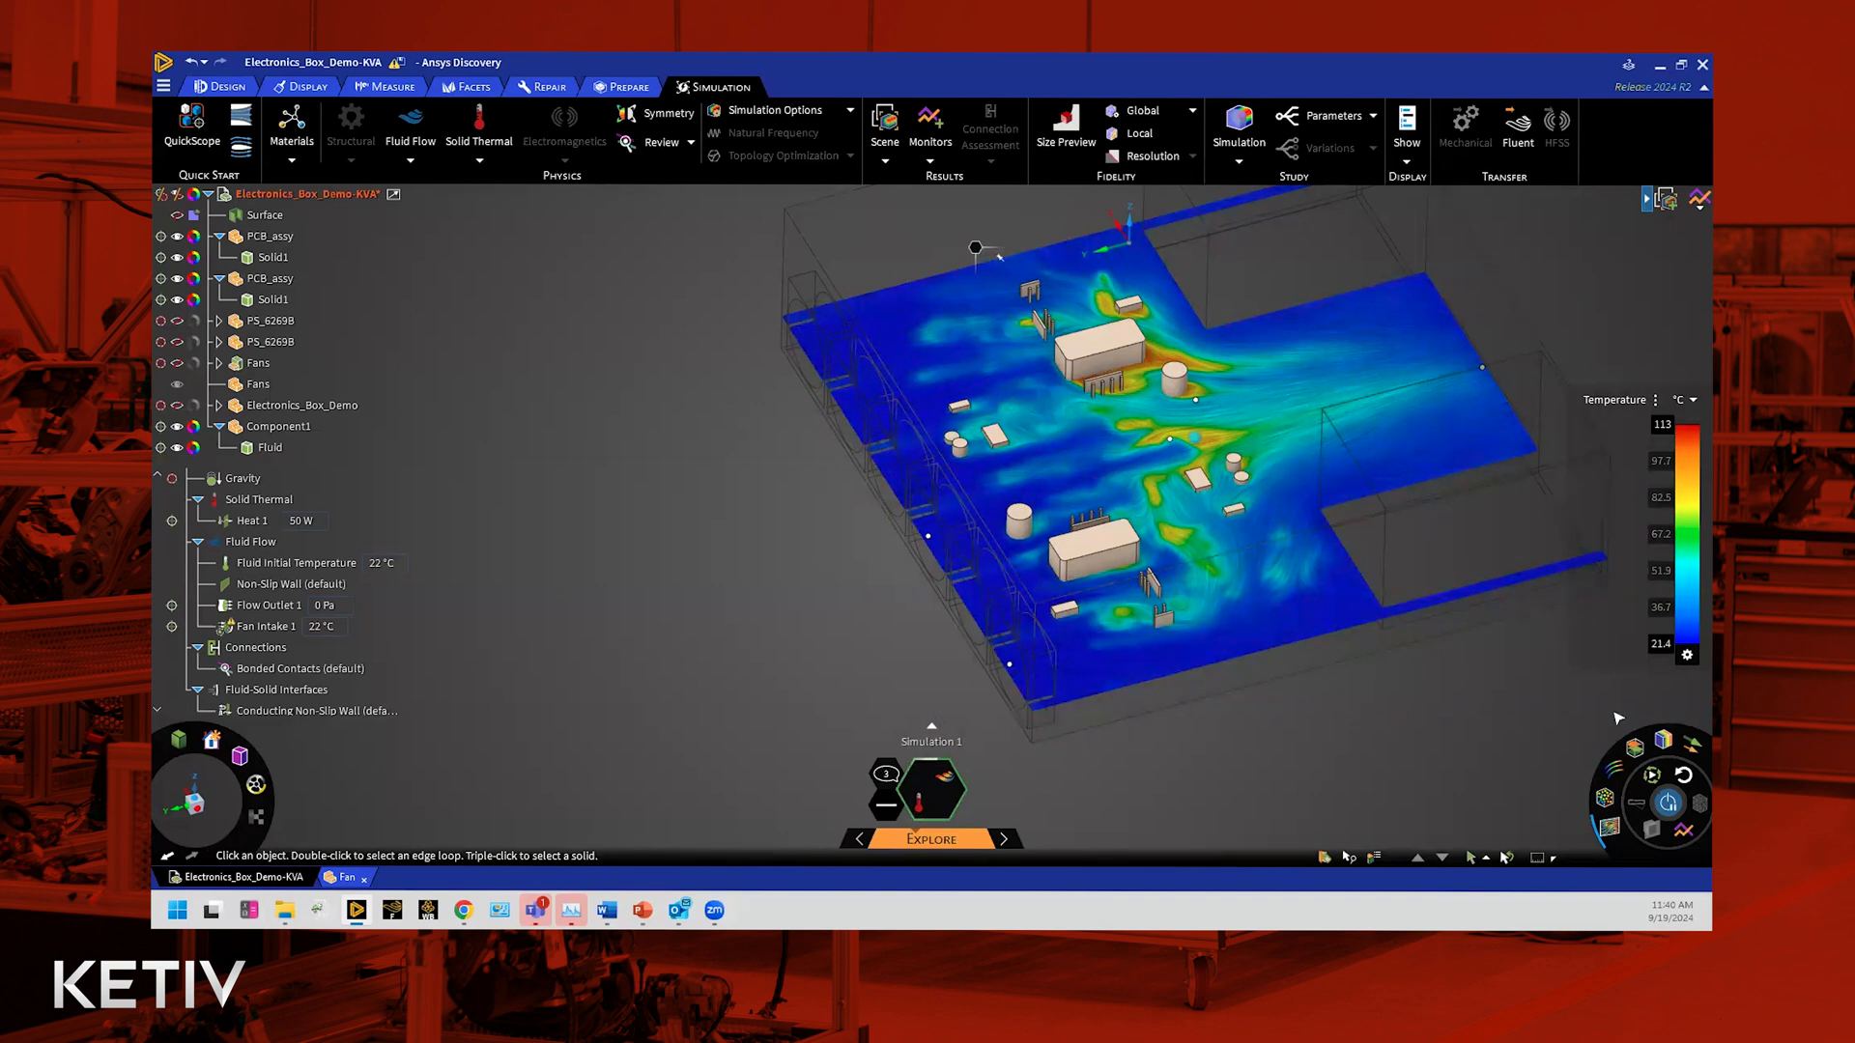
Step: Display the temperature as an iso-surface in place of the result plane and set its iso-value to 80 °C
click(1647, 756)
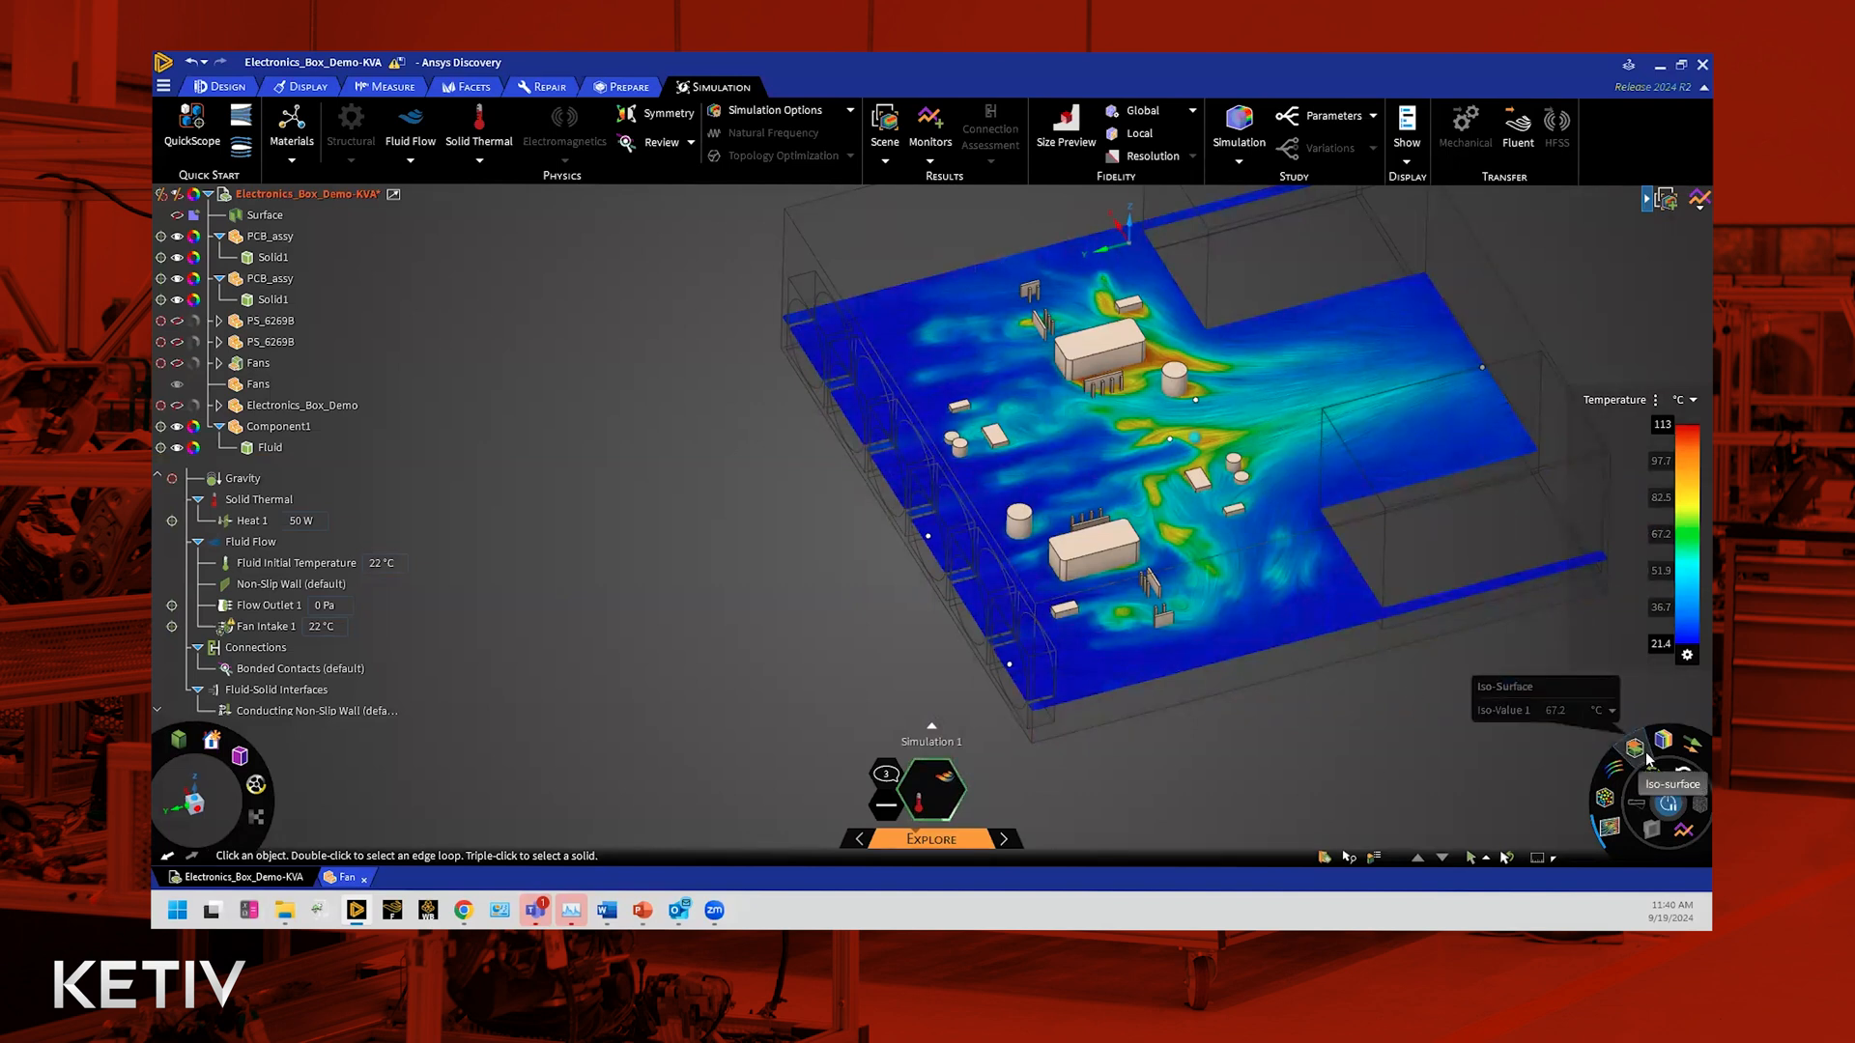
click(1643, 757)
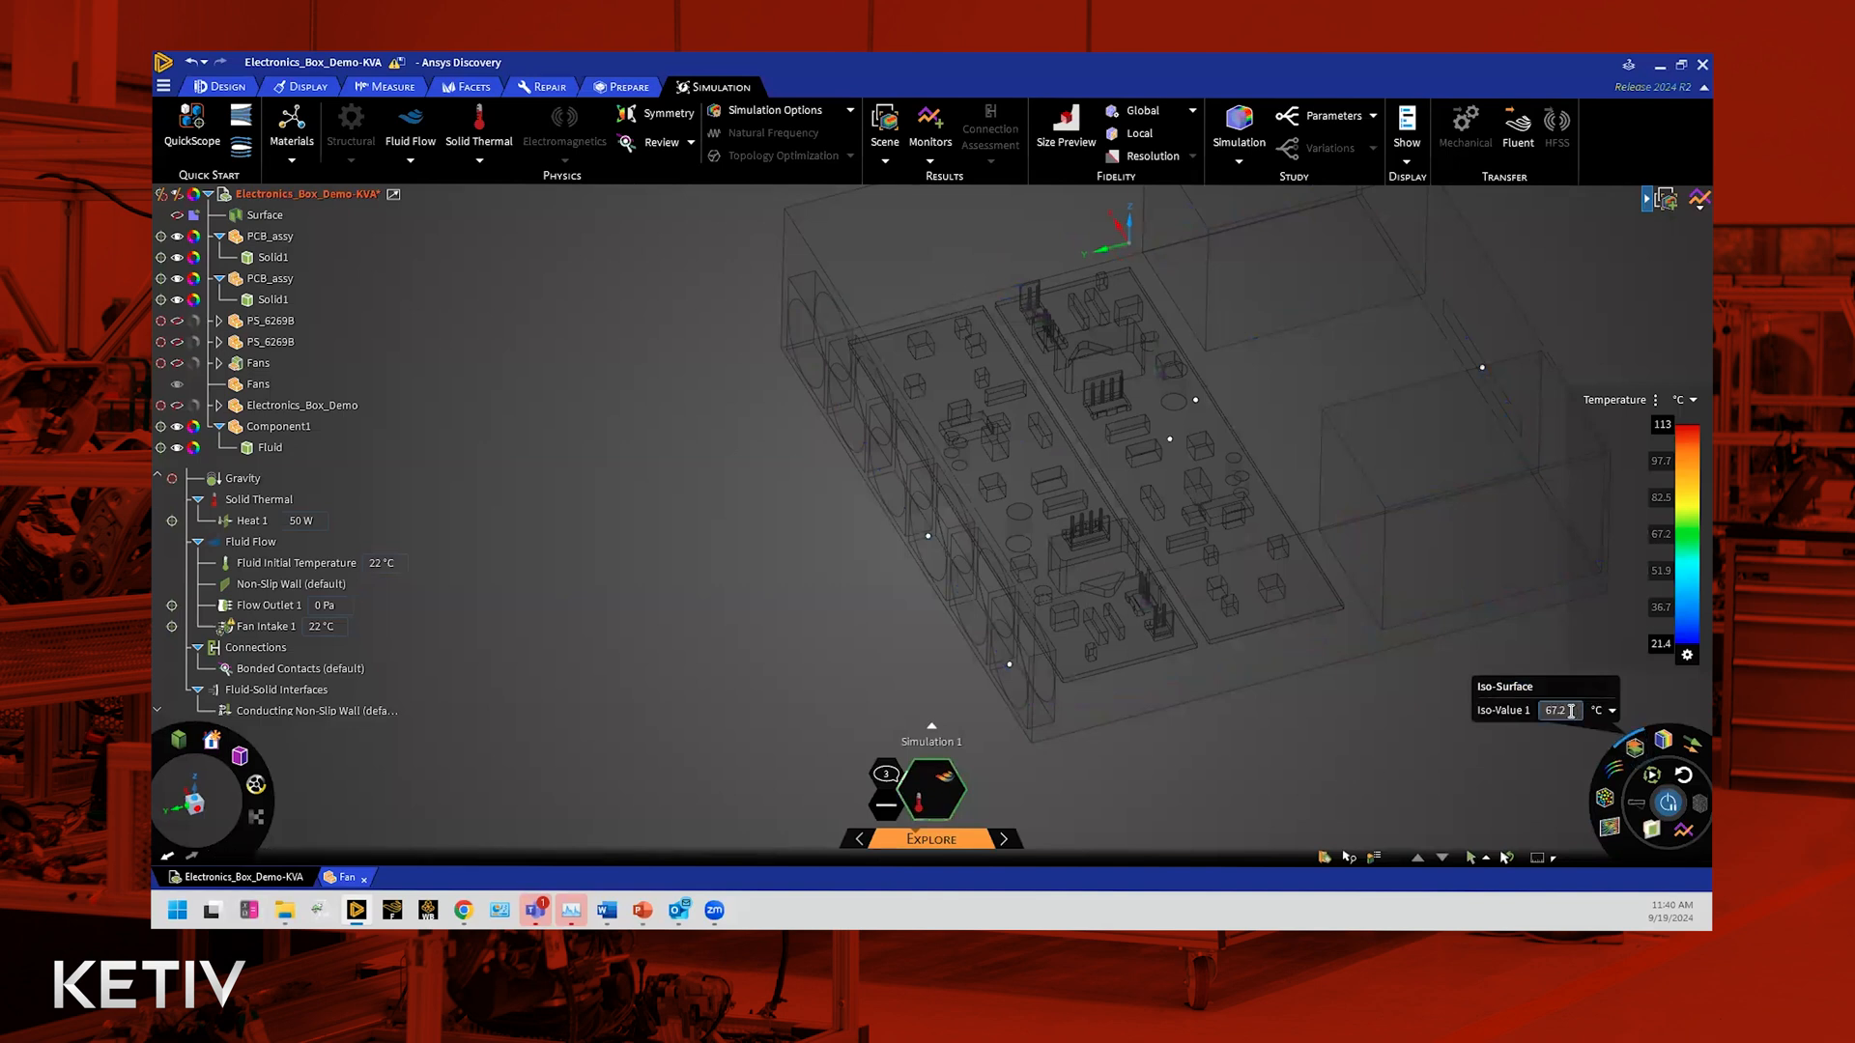
double_click(1571, 711)
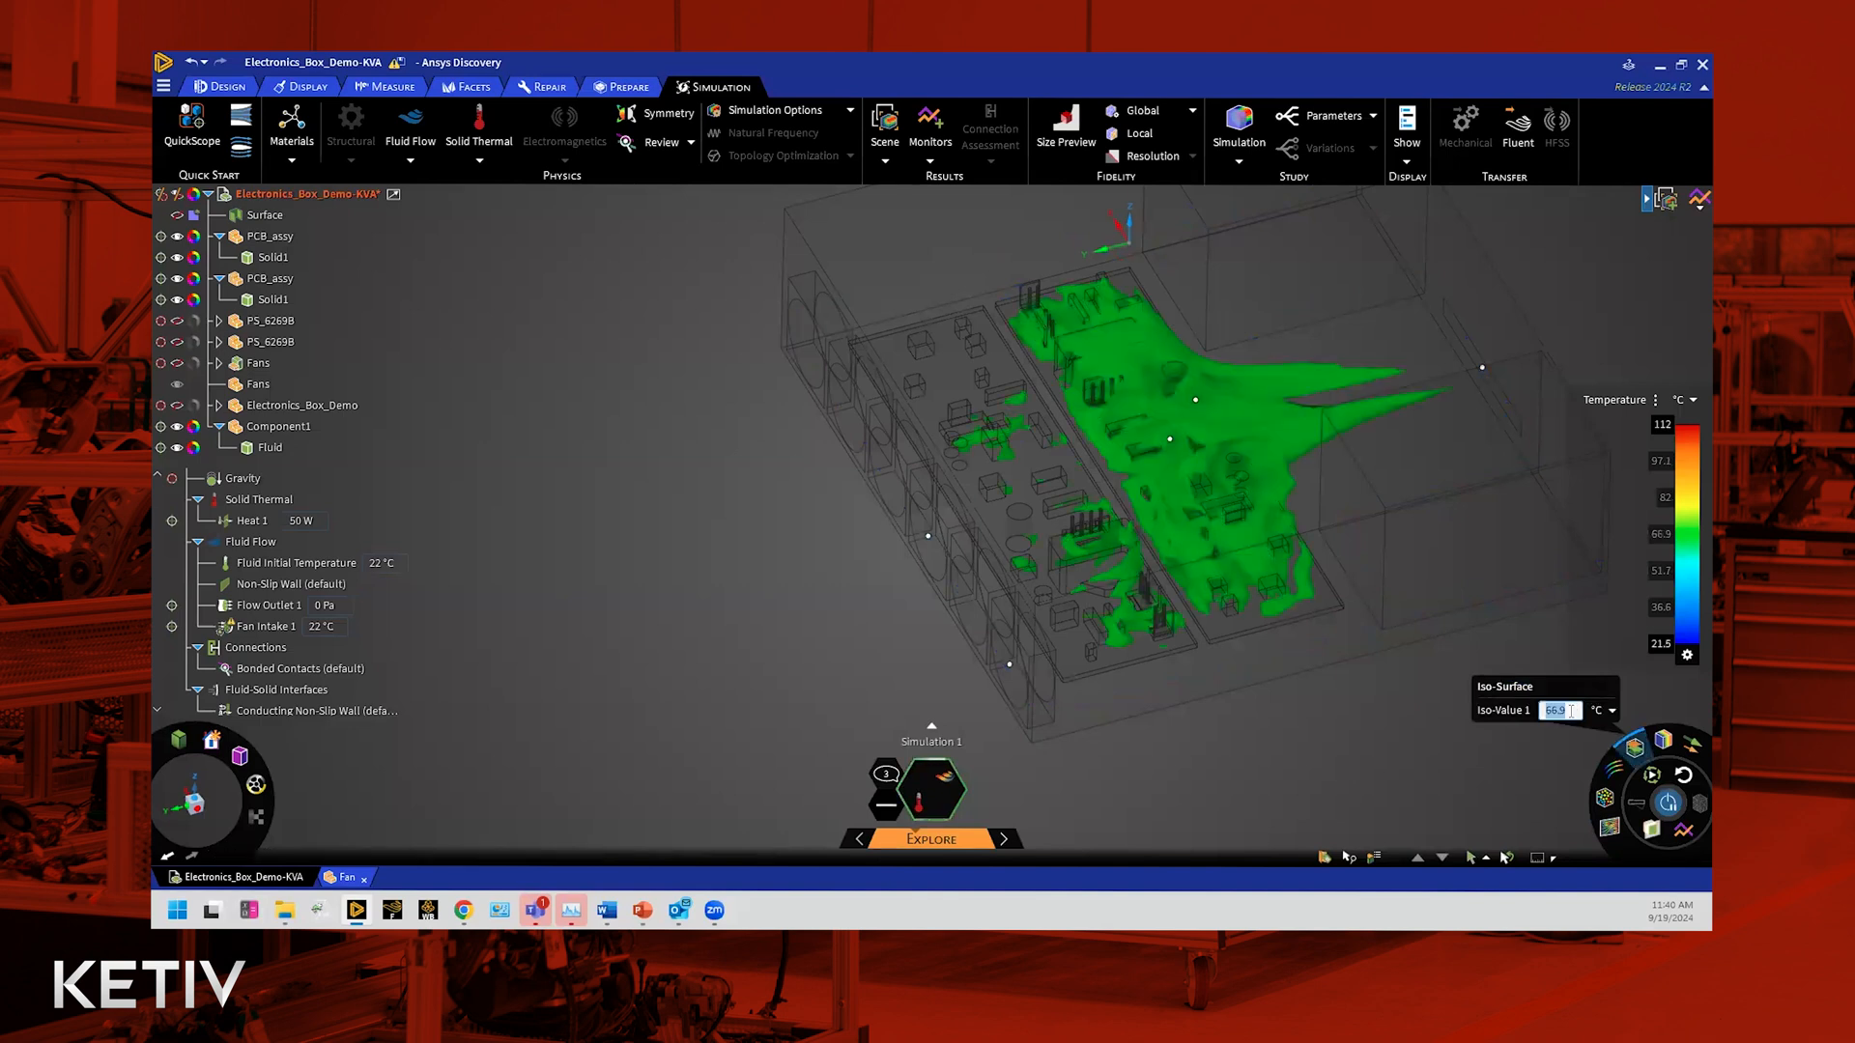
text(80)
key(Return)
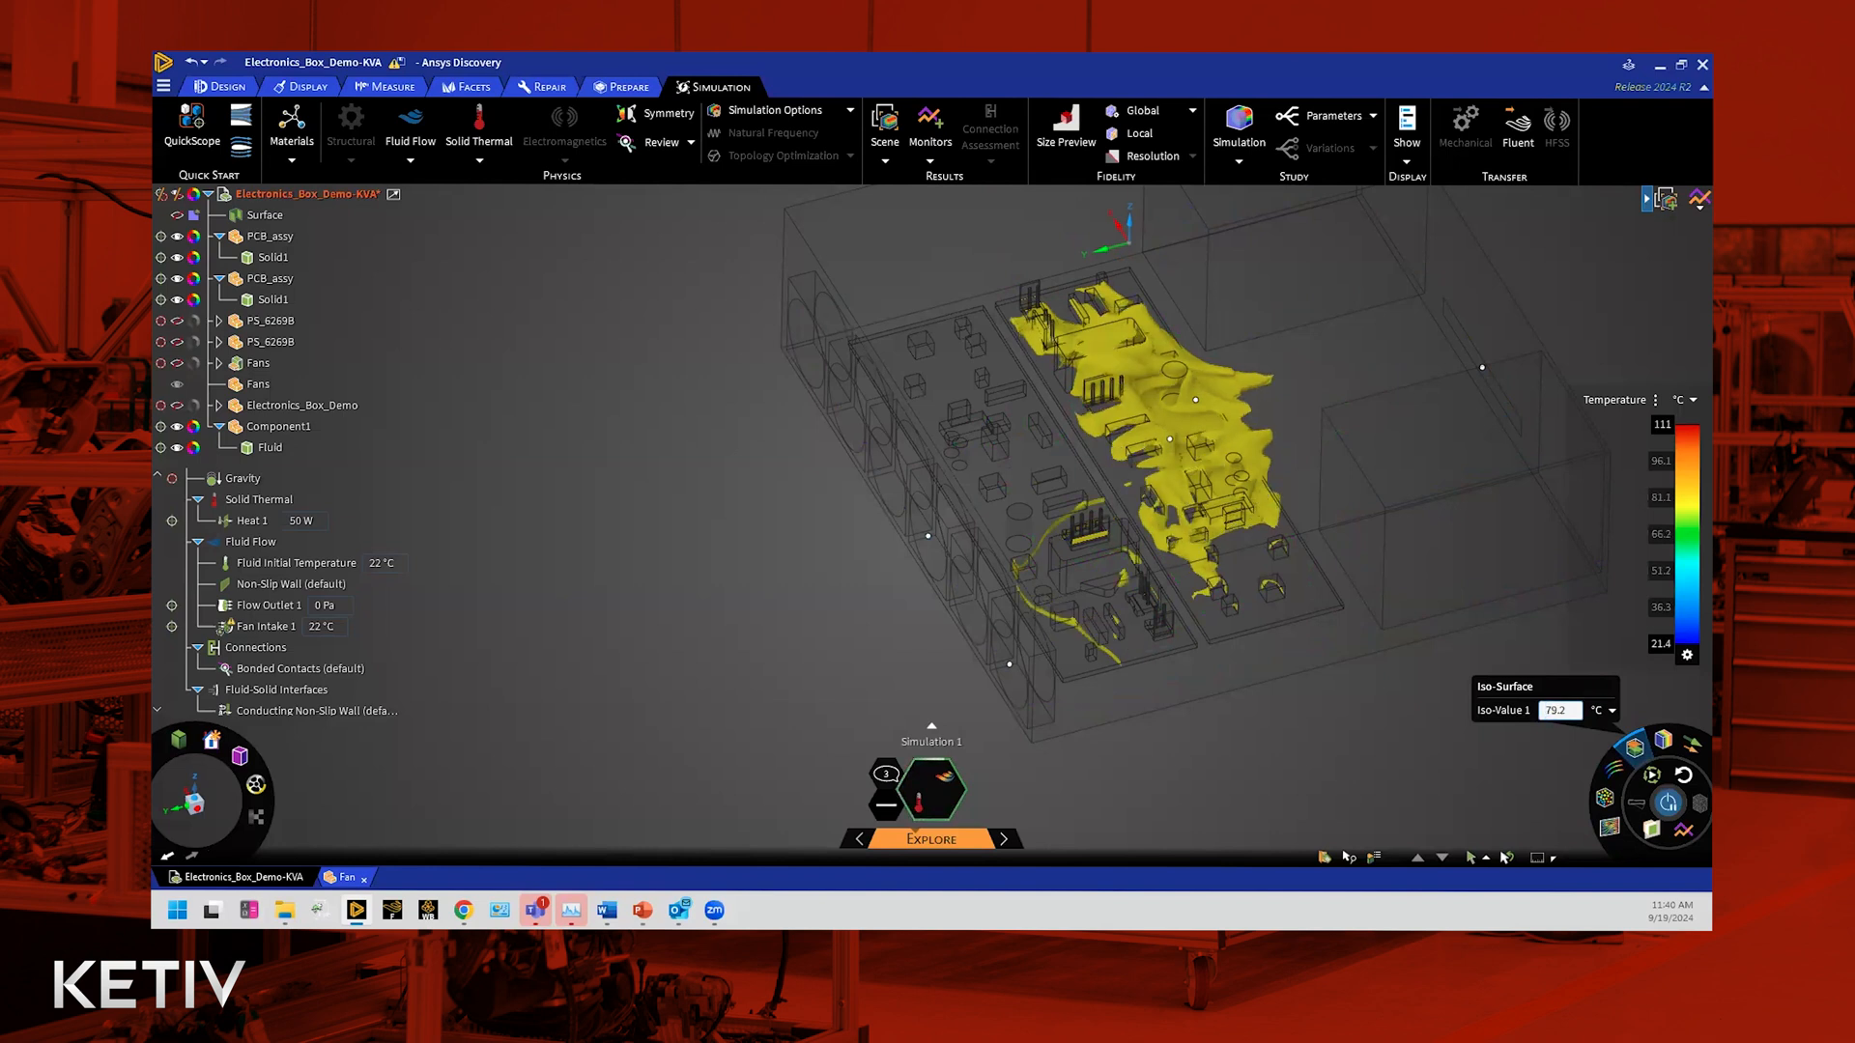
Step: Switch the iso-surface to Velocity, set its iso-value to 0.4 m/s, and inspect the flow from the side and the fan end
click(1626, 406)
click(1624, 340)
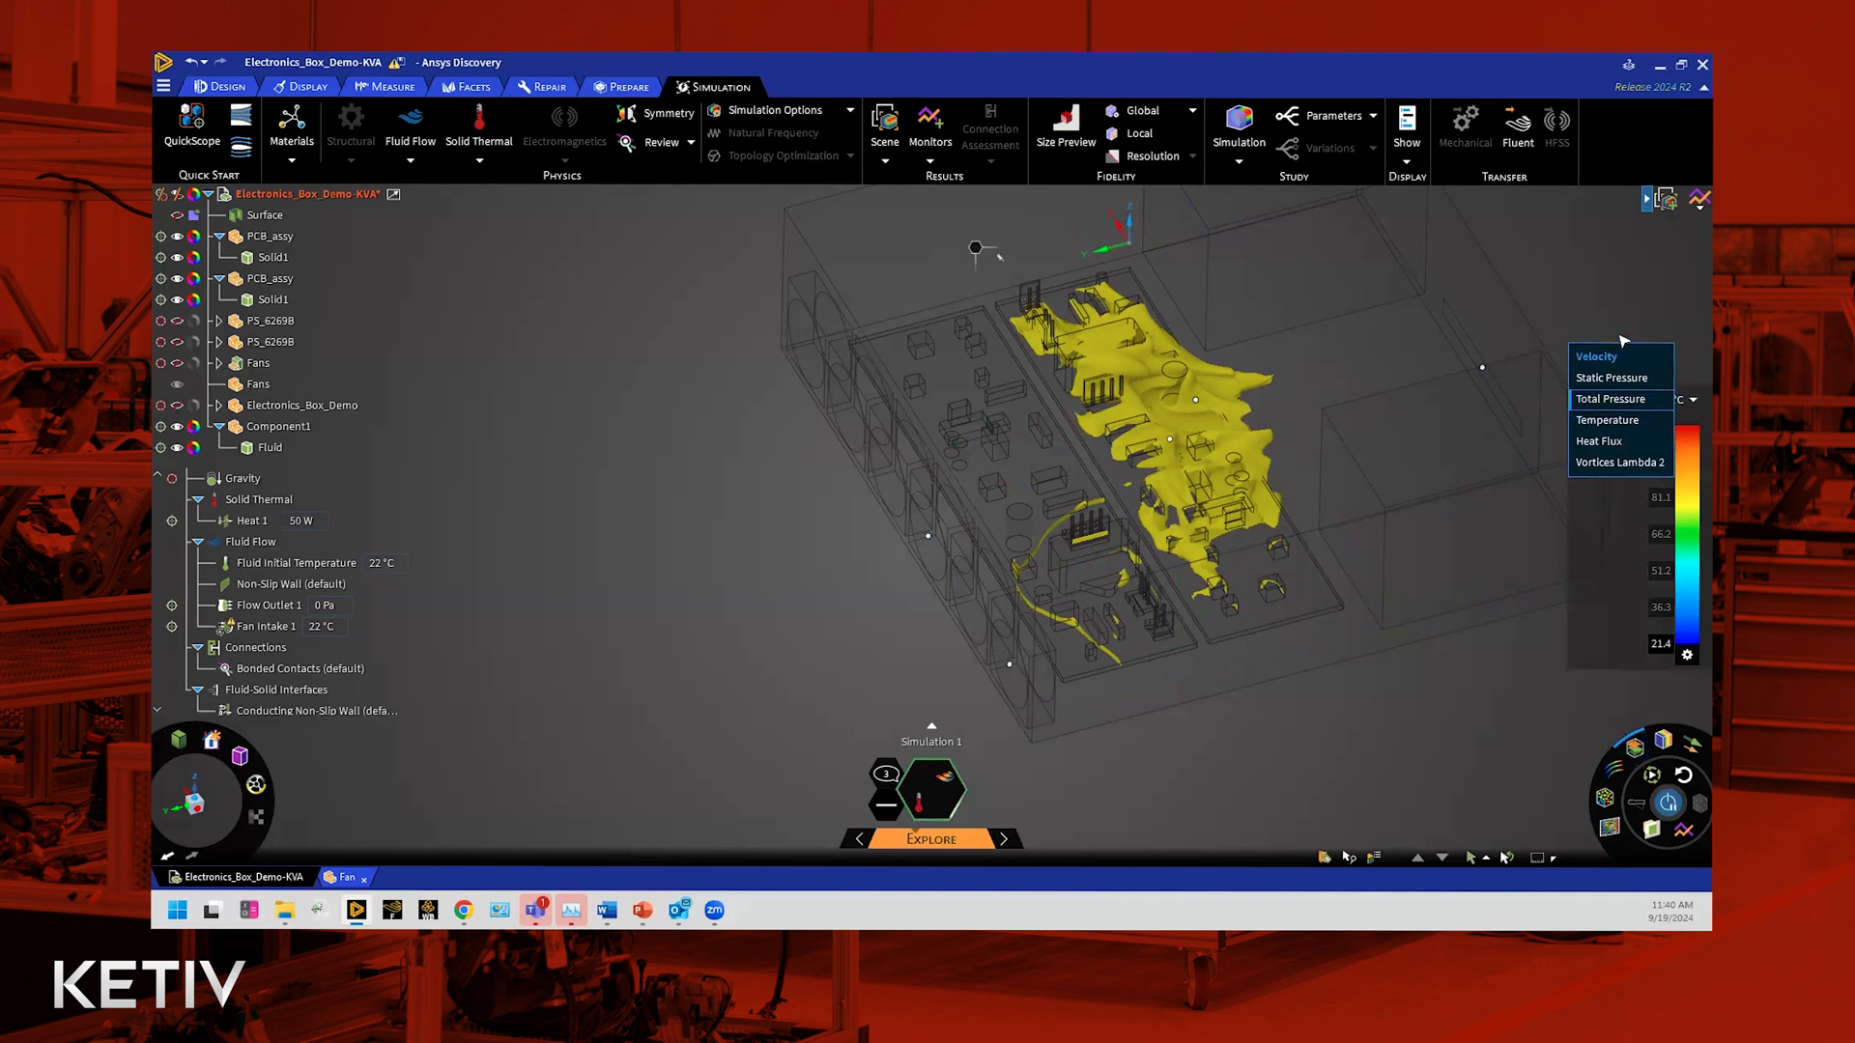
mouse_move(1642, 748)
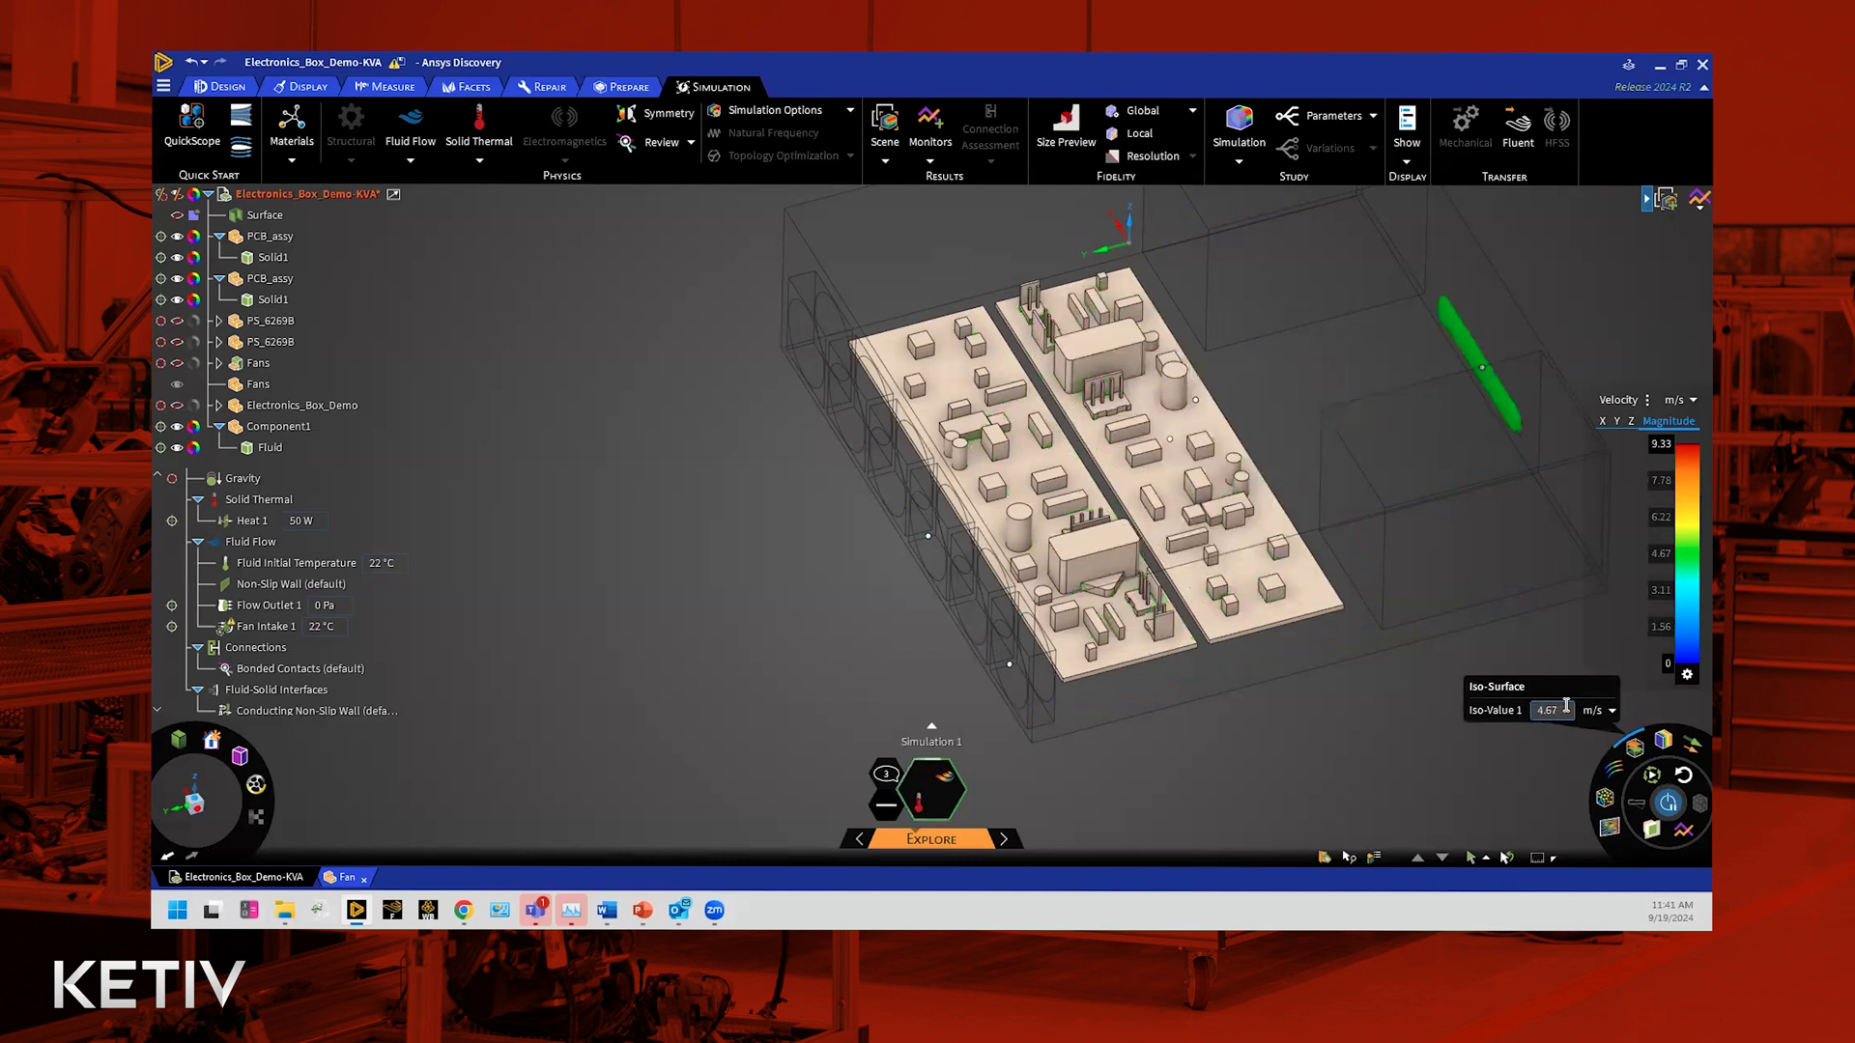
drag(1566, 707, 1528, 714)
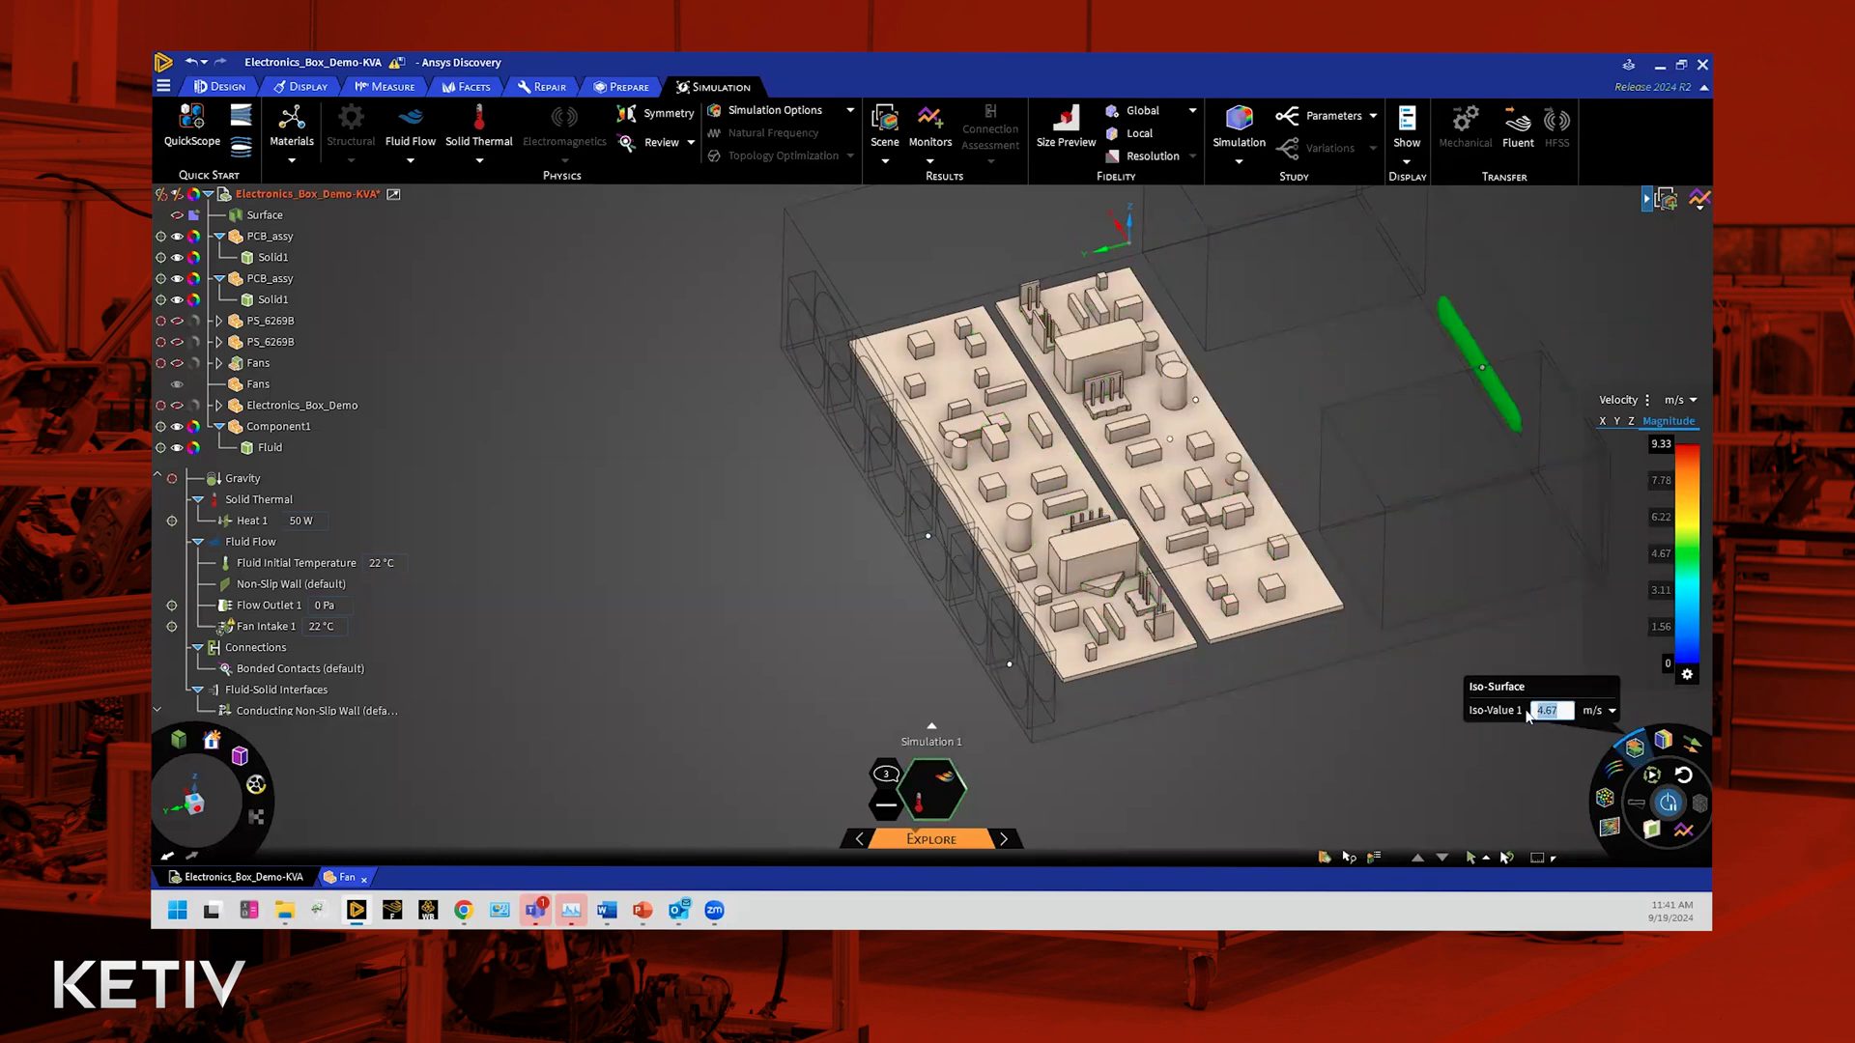
text(0.4)
key(Return)
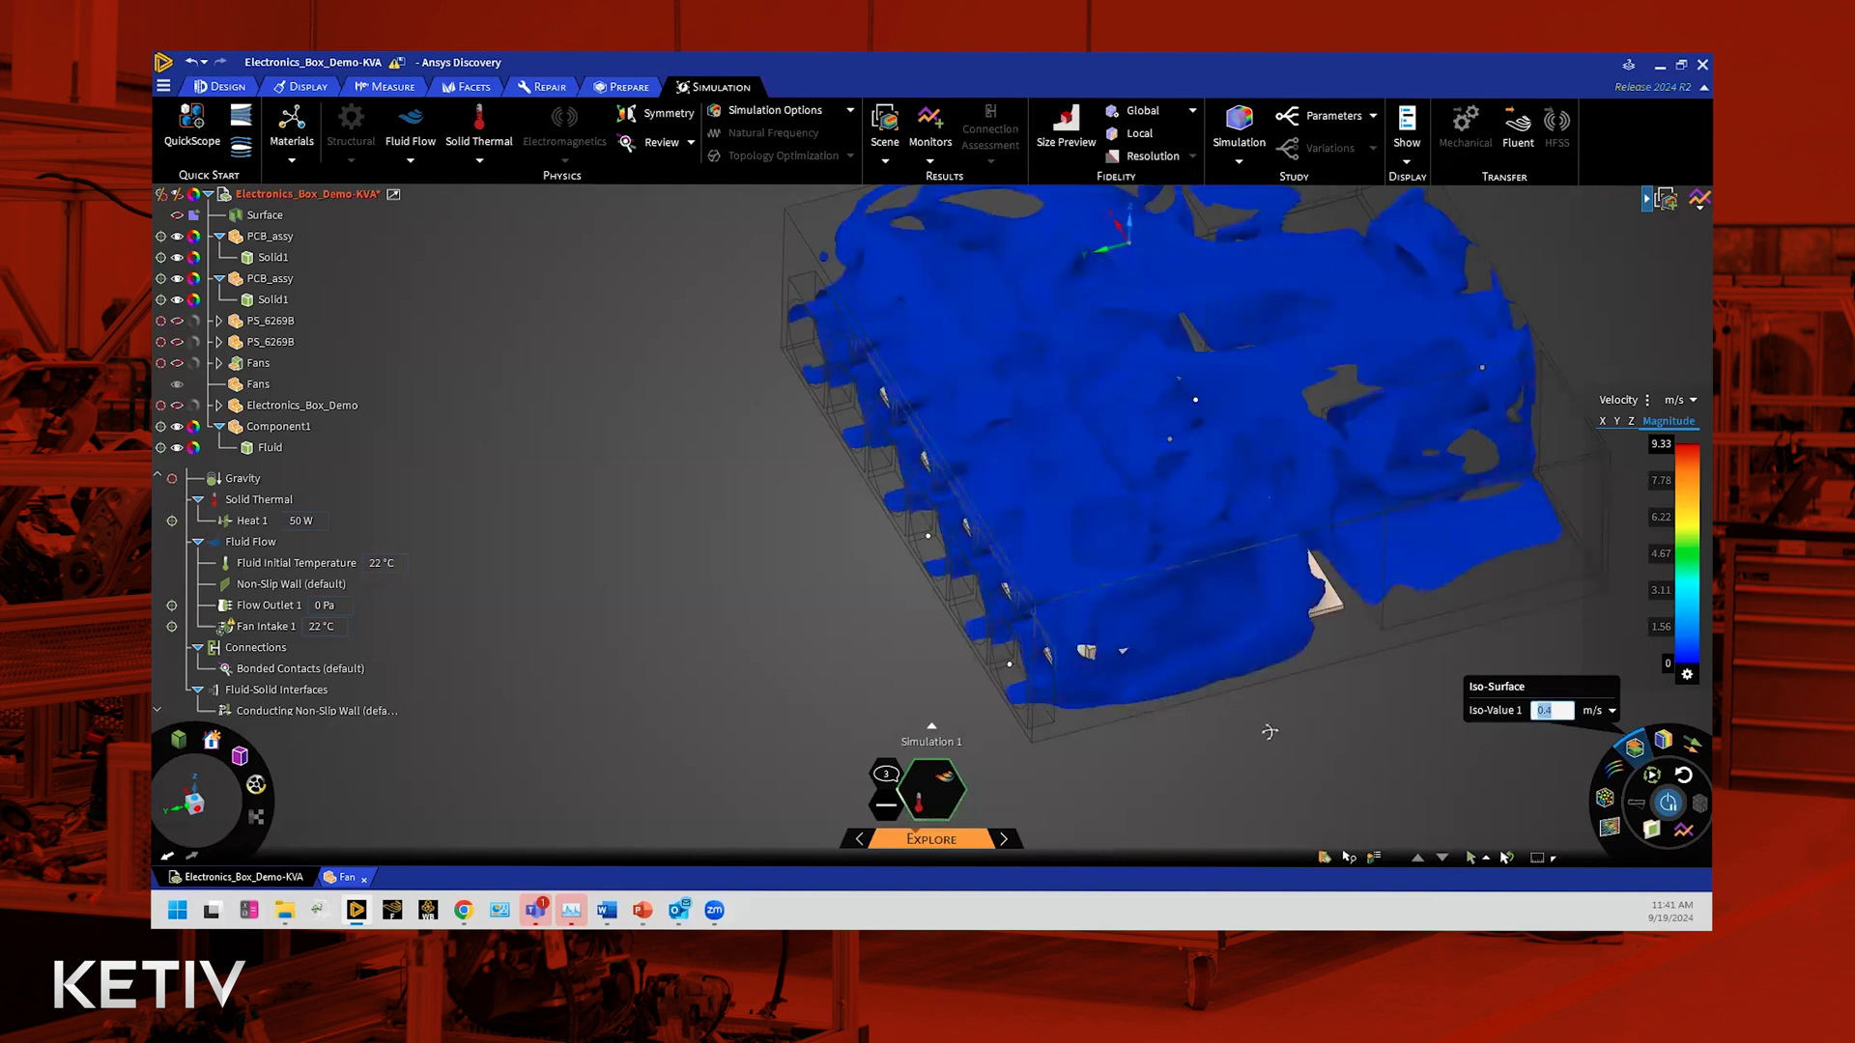
middle_drag(1269, 731, 1203, 678)
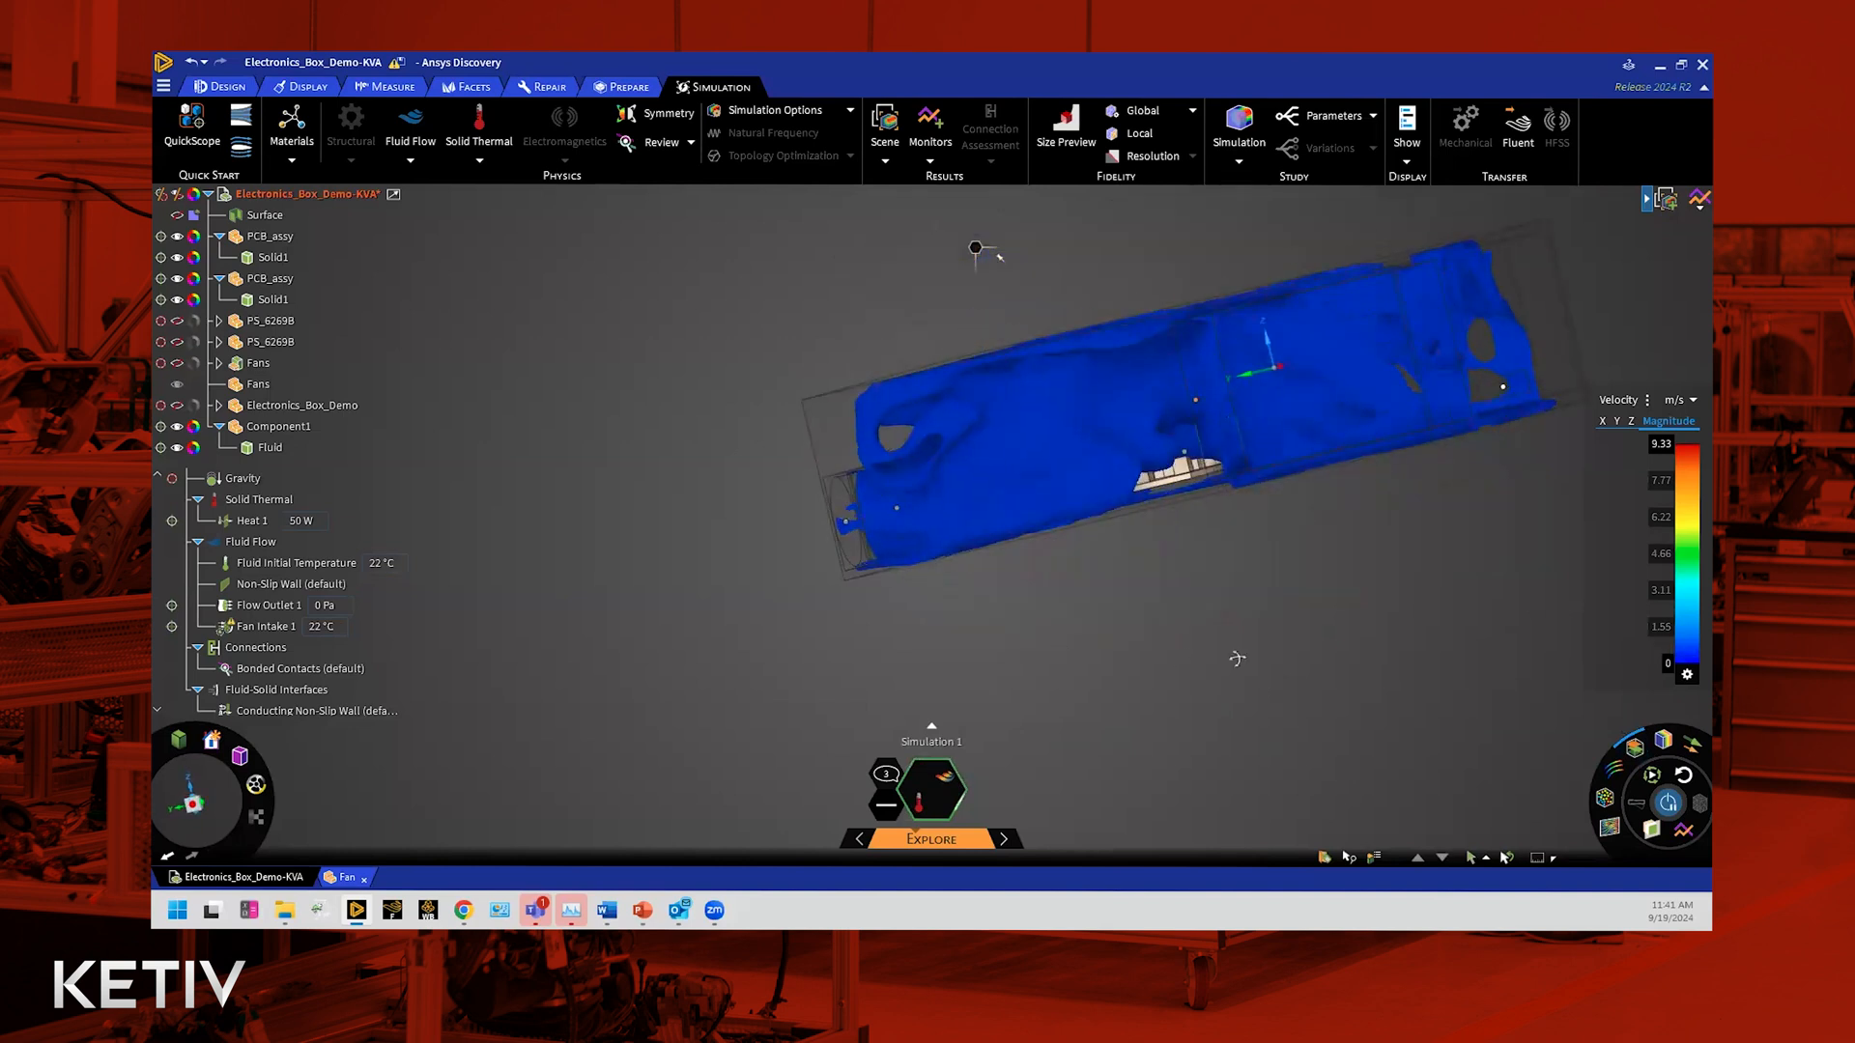
middle_drag(1237, 659, 1230, 652)
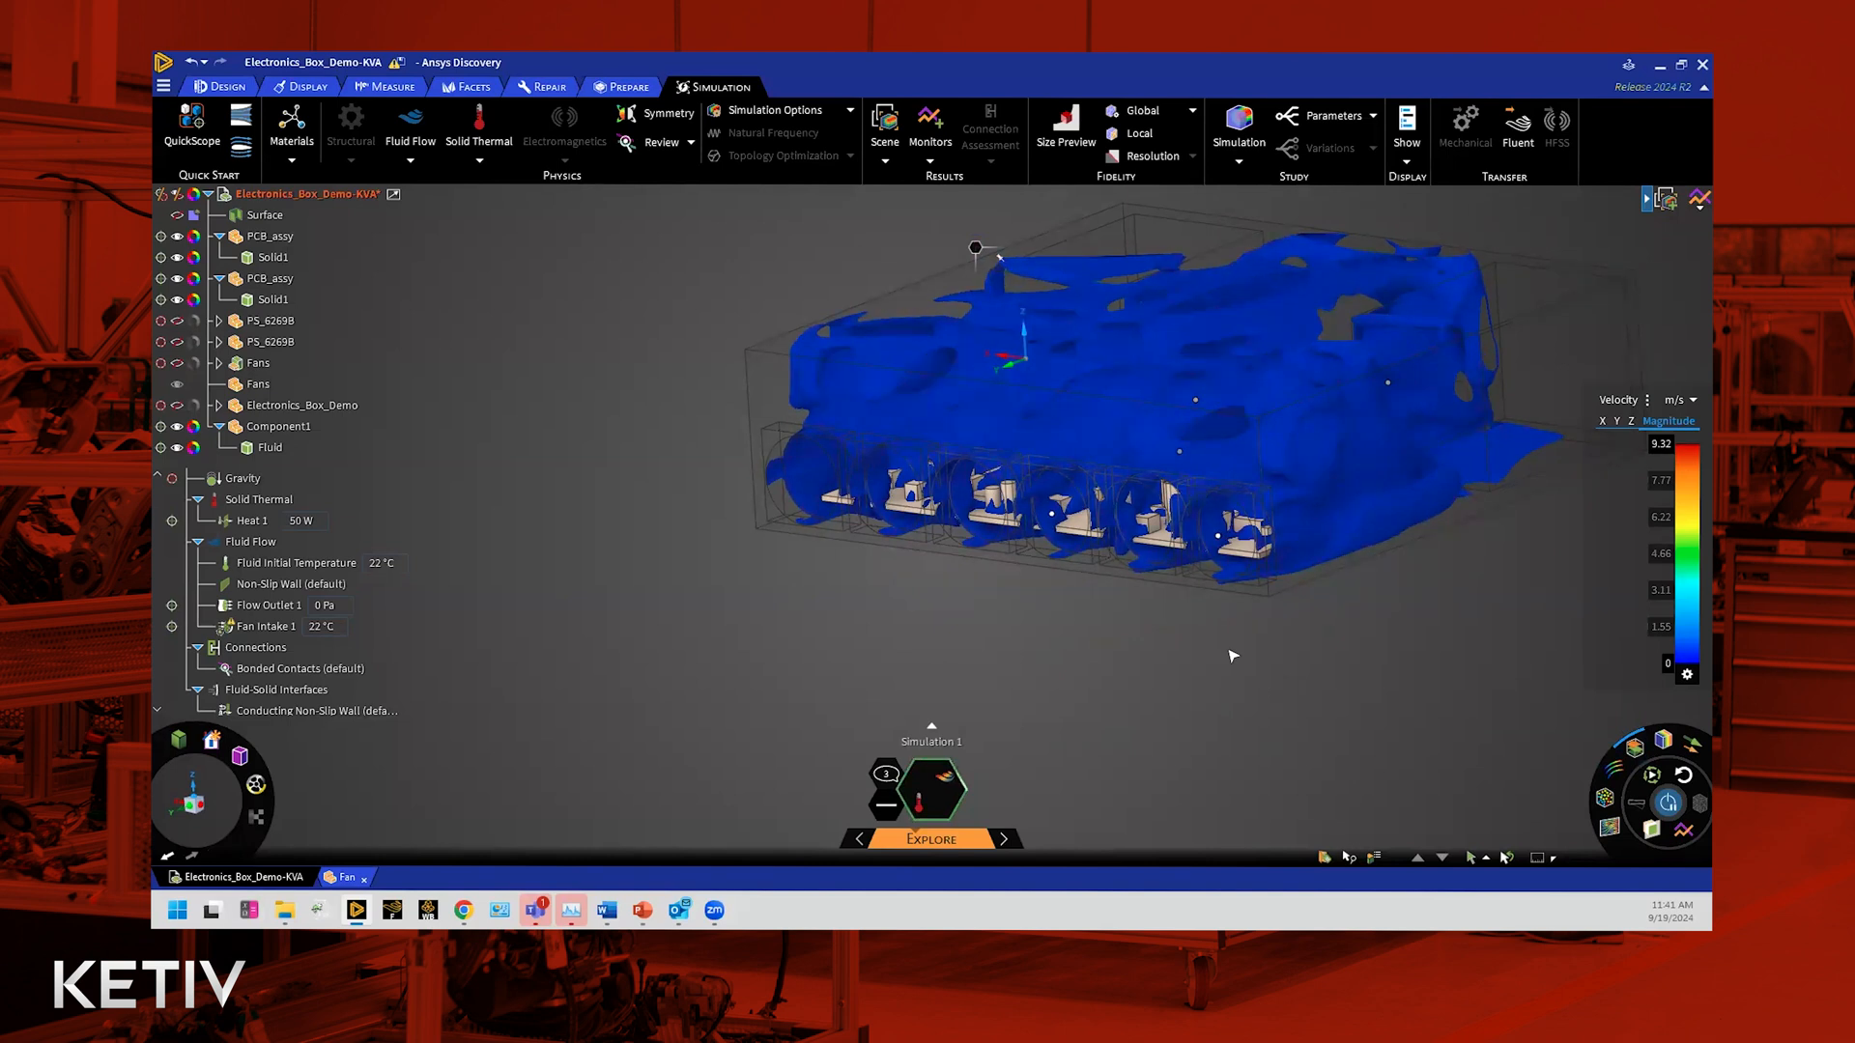
Step: Replace the iso-surface with the horizontal result plane and switch the displayed result back to Temperature
click(1617, 833)
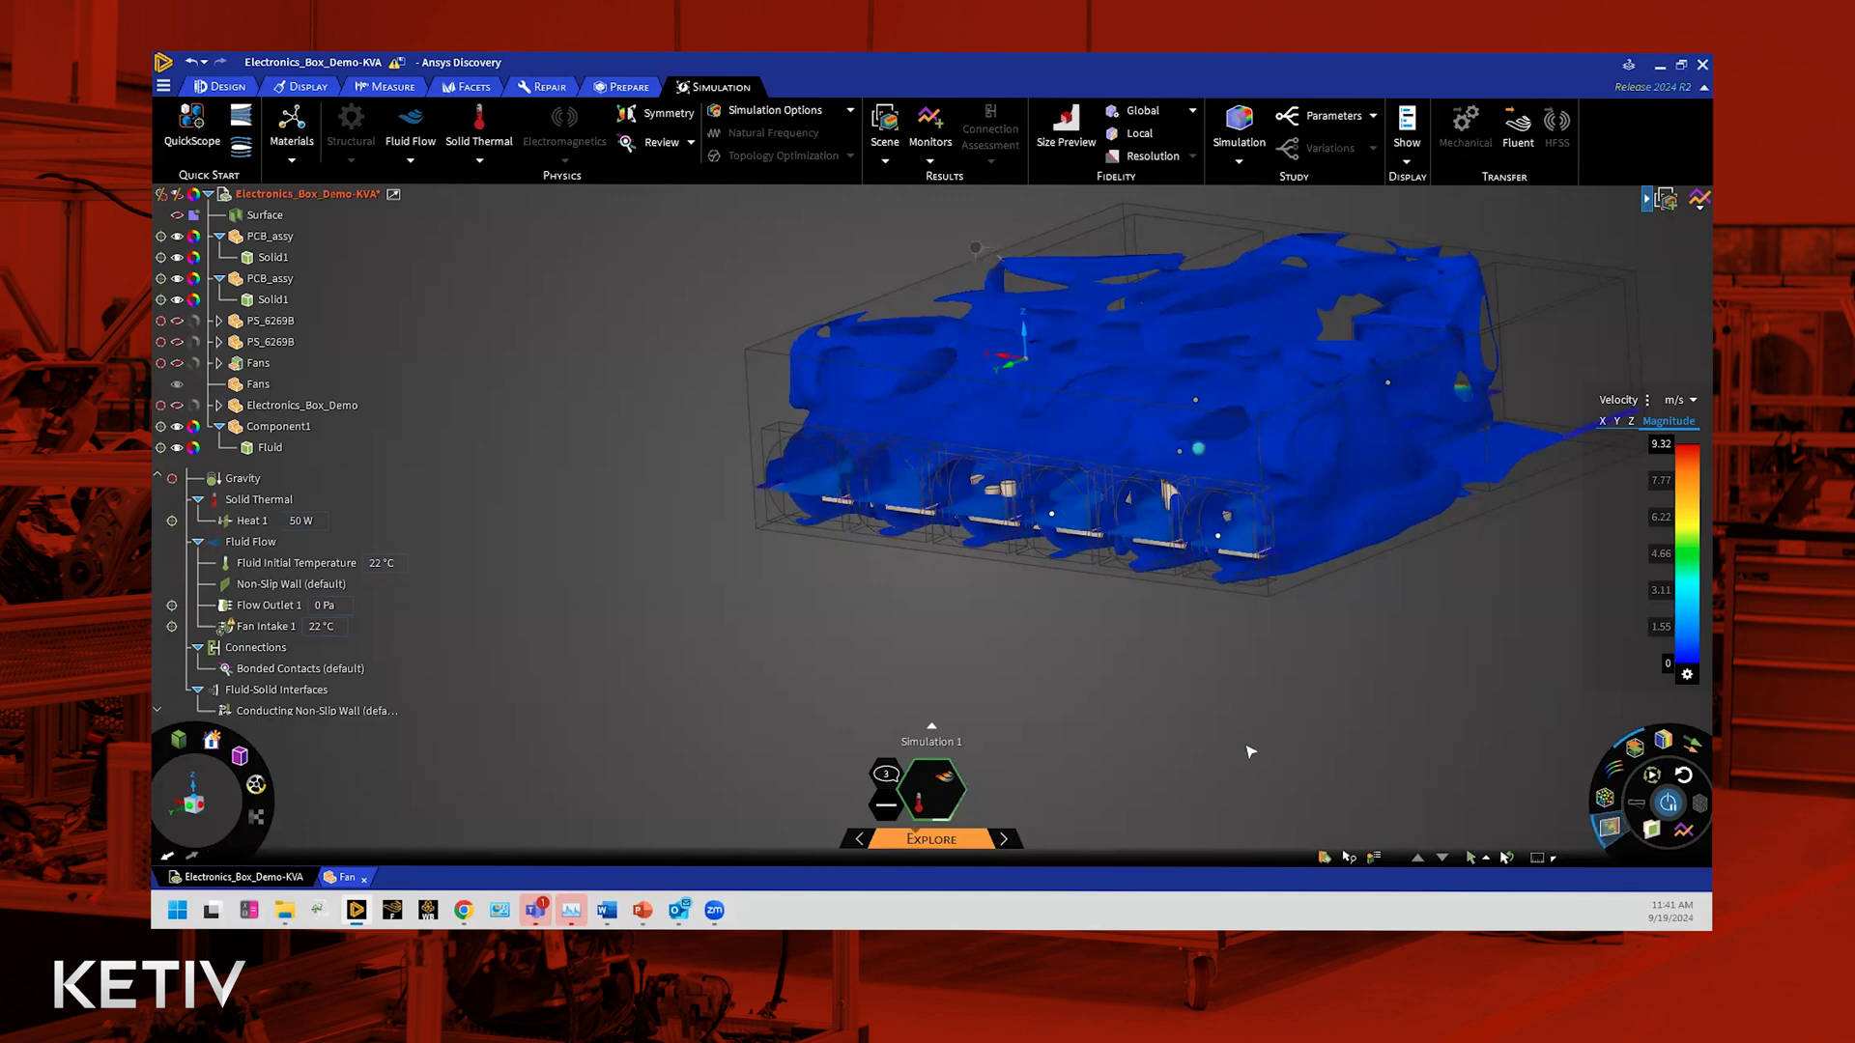
mouse_move(974, 657)
middle_down()
mouse_move(1107, 634)
mouse_move(1415, 429)
middle_up()
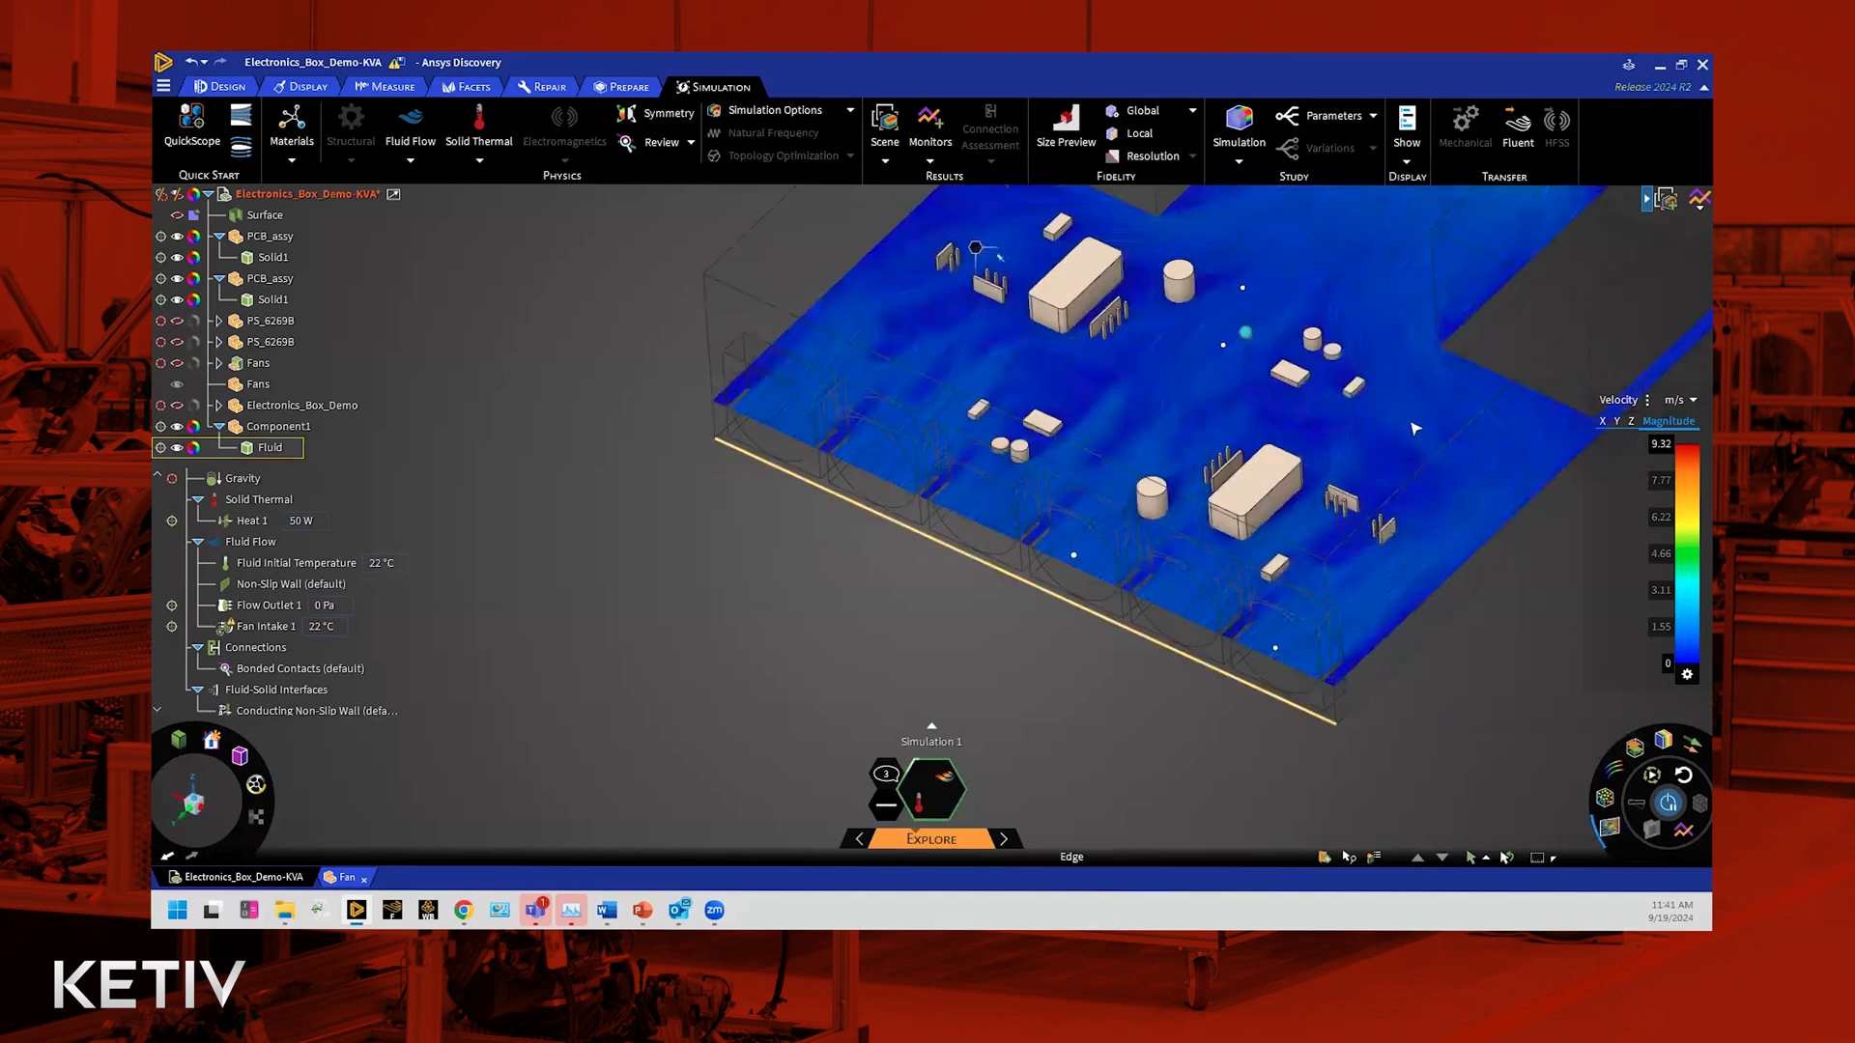
click(1620, 400)
click(1632, 463)
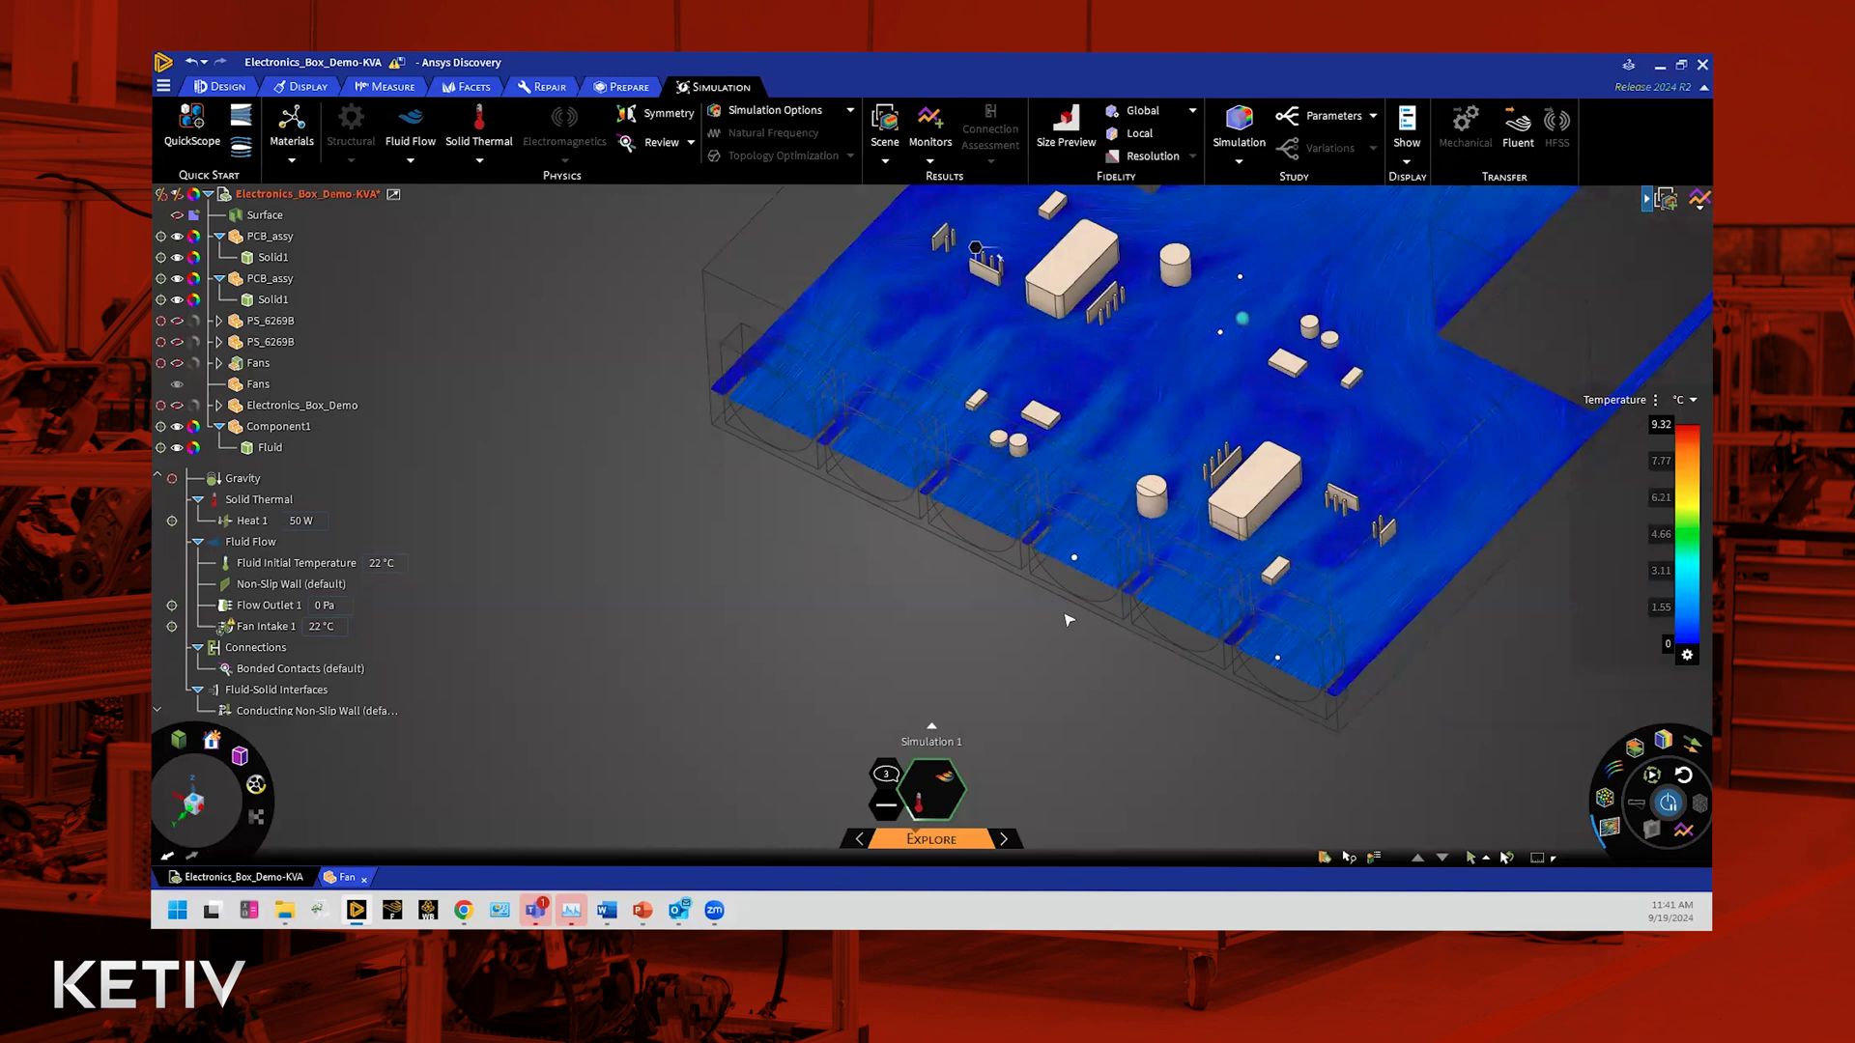
scroll(1068, 620, down, 3)
scroll(1068, 619, up, 1)
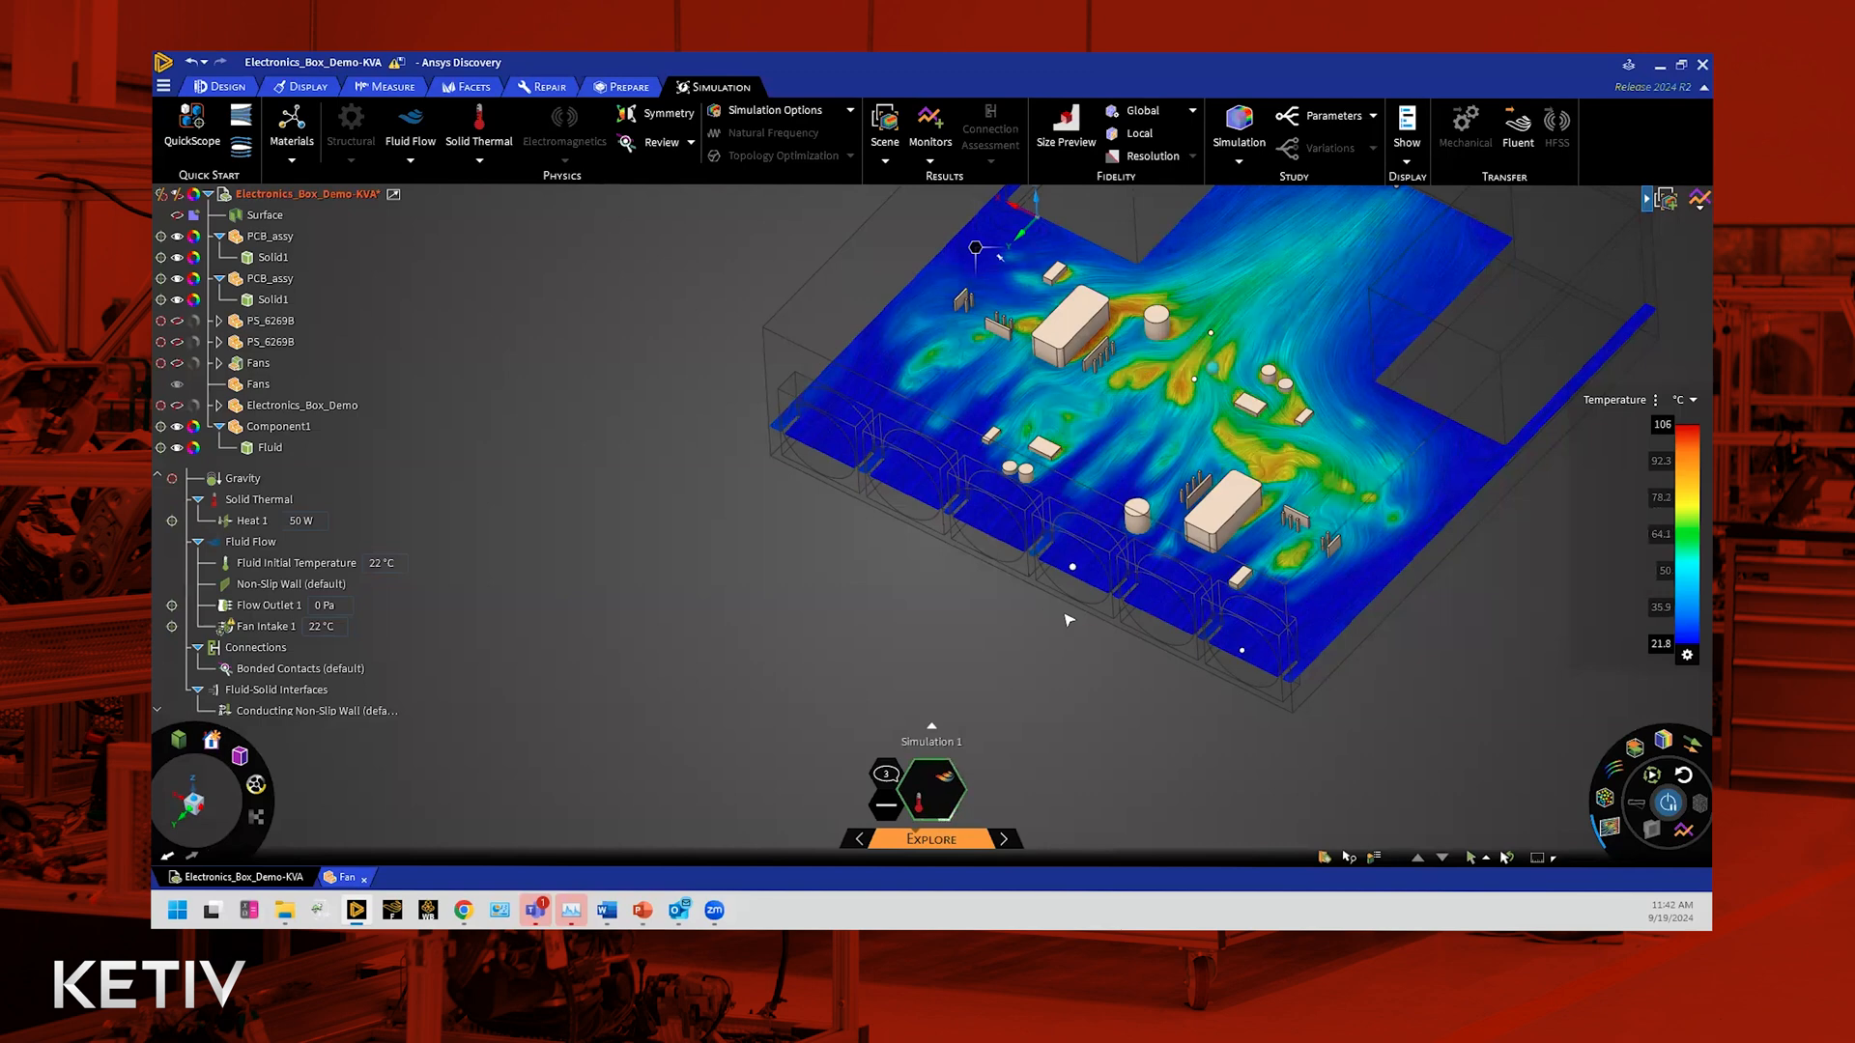
Step: Turn on the fidelity Resolution preview and rotate the vertical section plane so it lies horizontally through the box
mouse_move(954, 844)
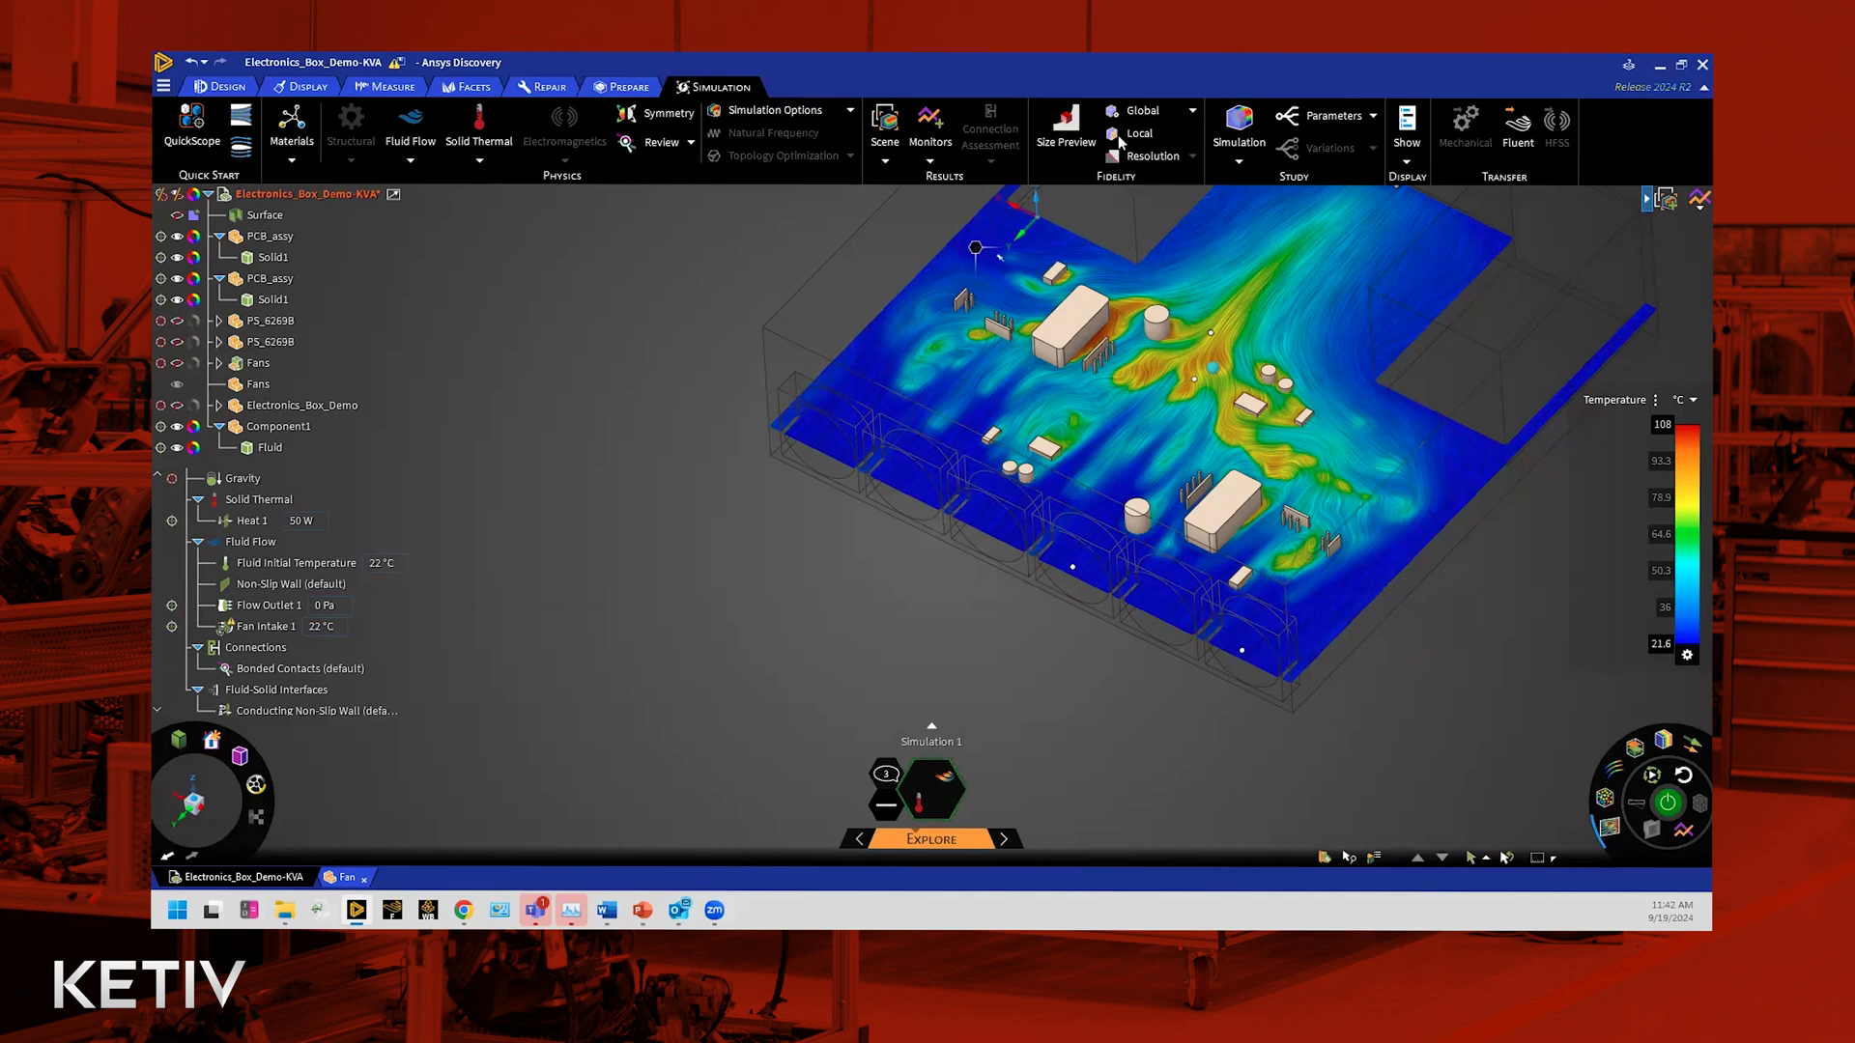
click(1153, 158)
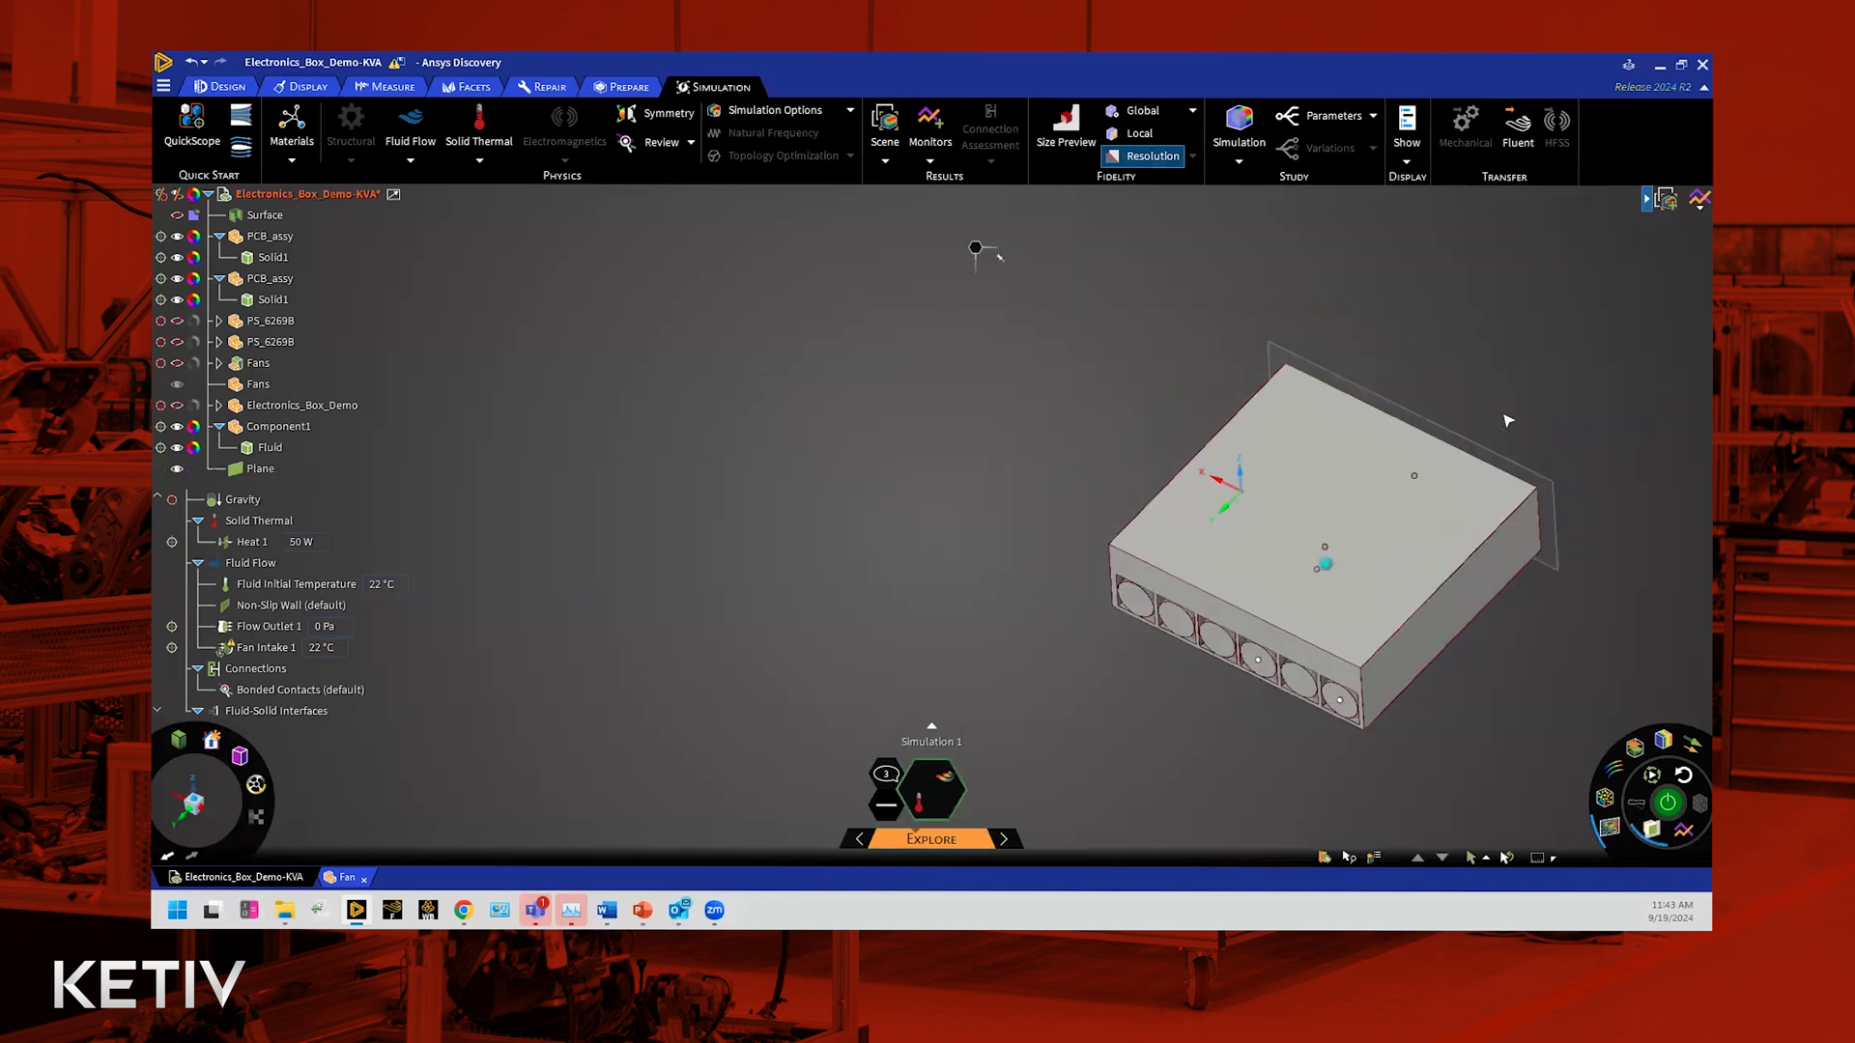
click(1481, 450)
key(m)
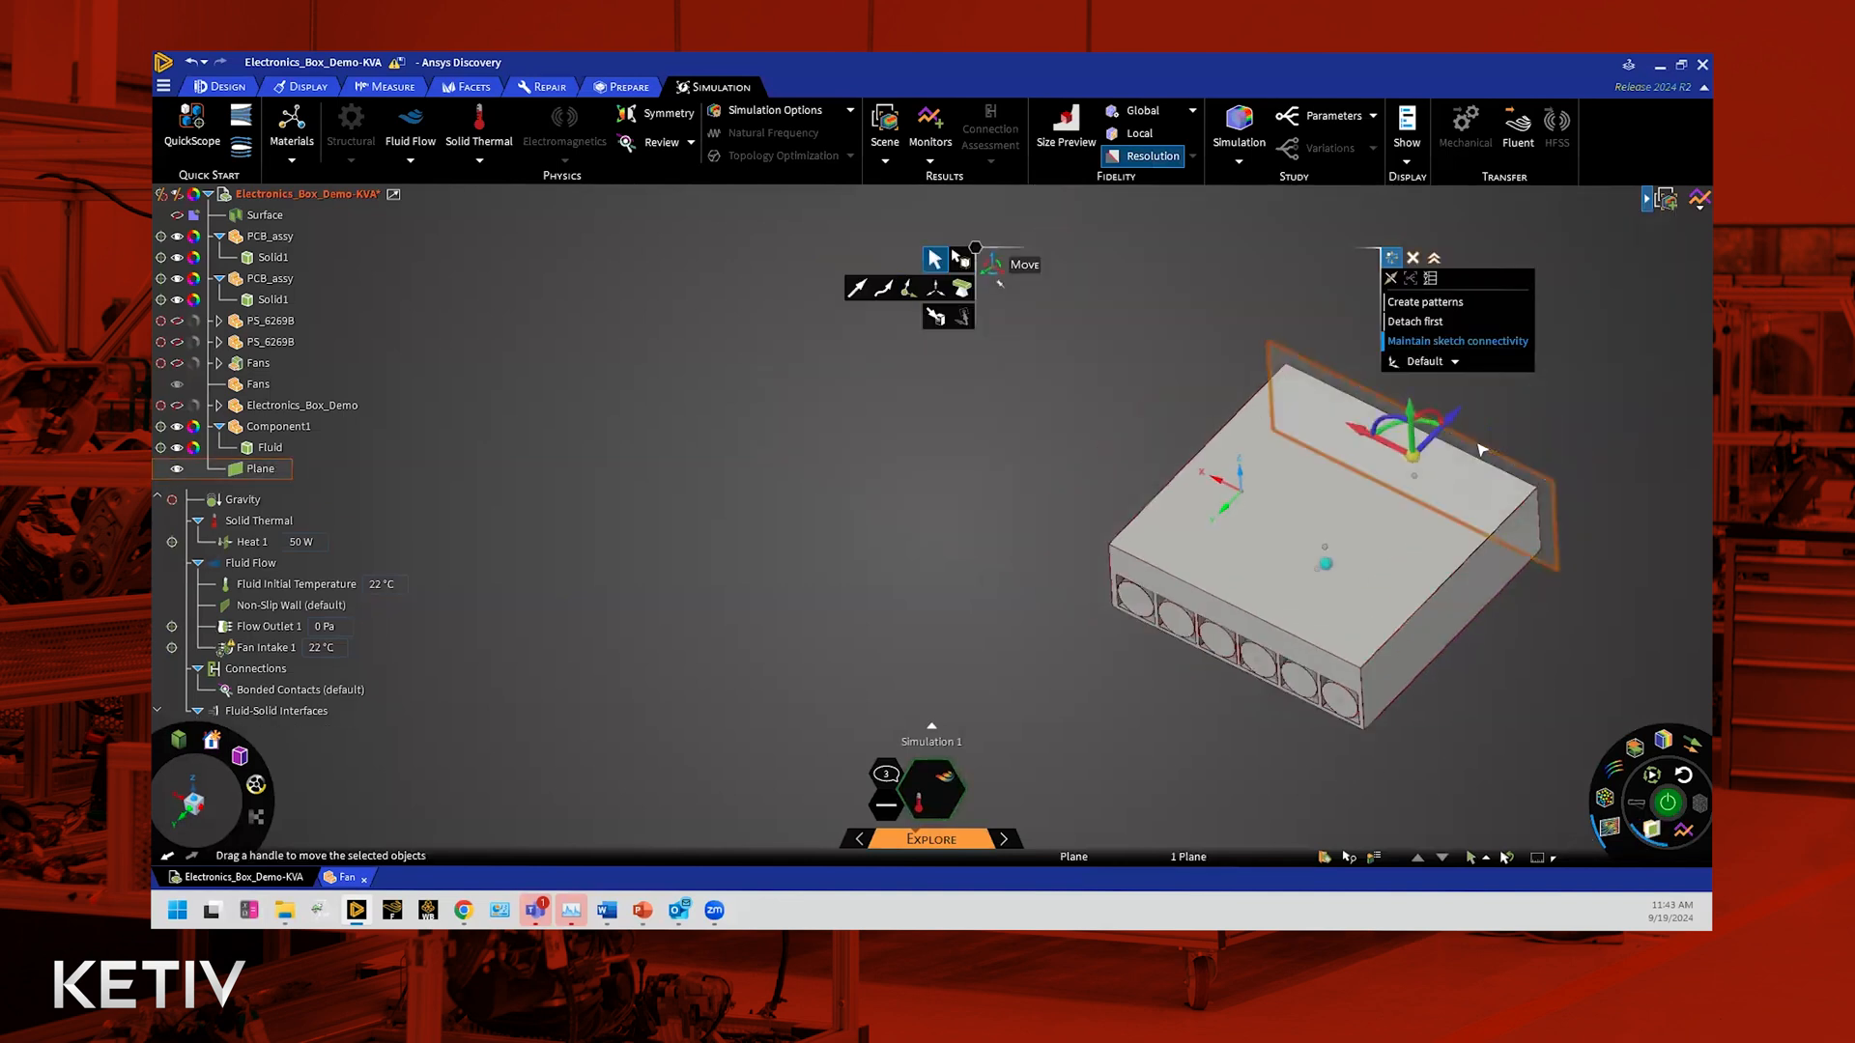
drag(1432, 414, 1430, 417)
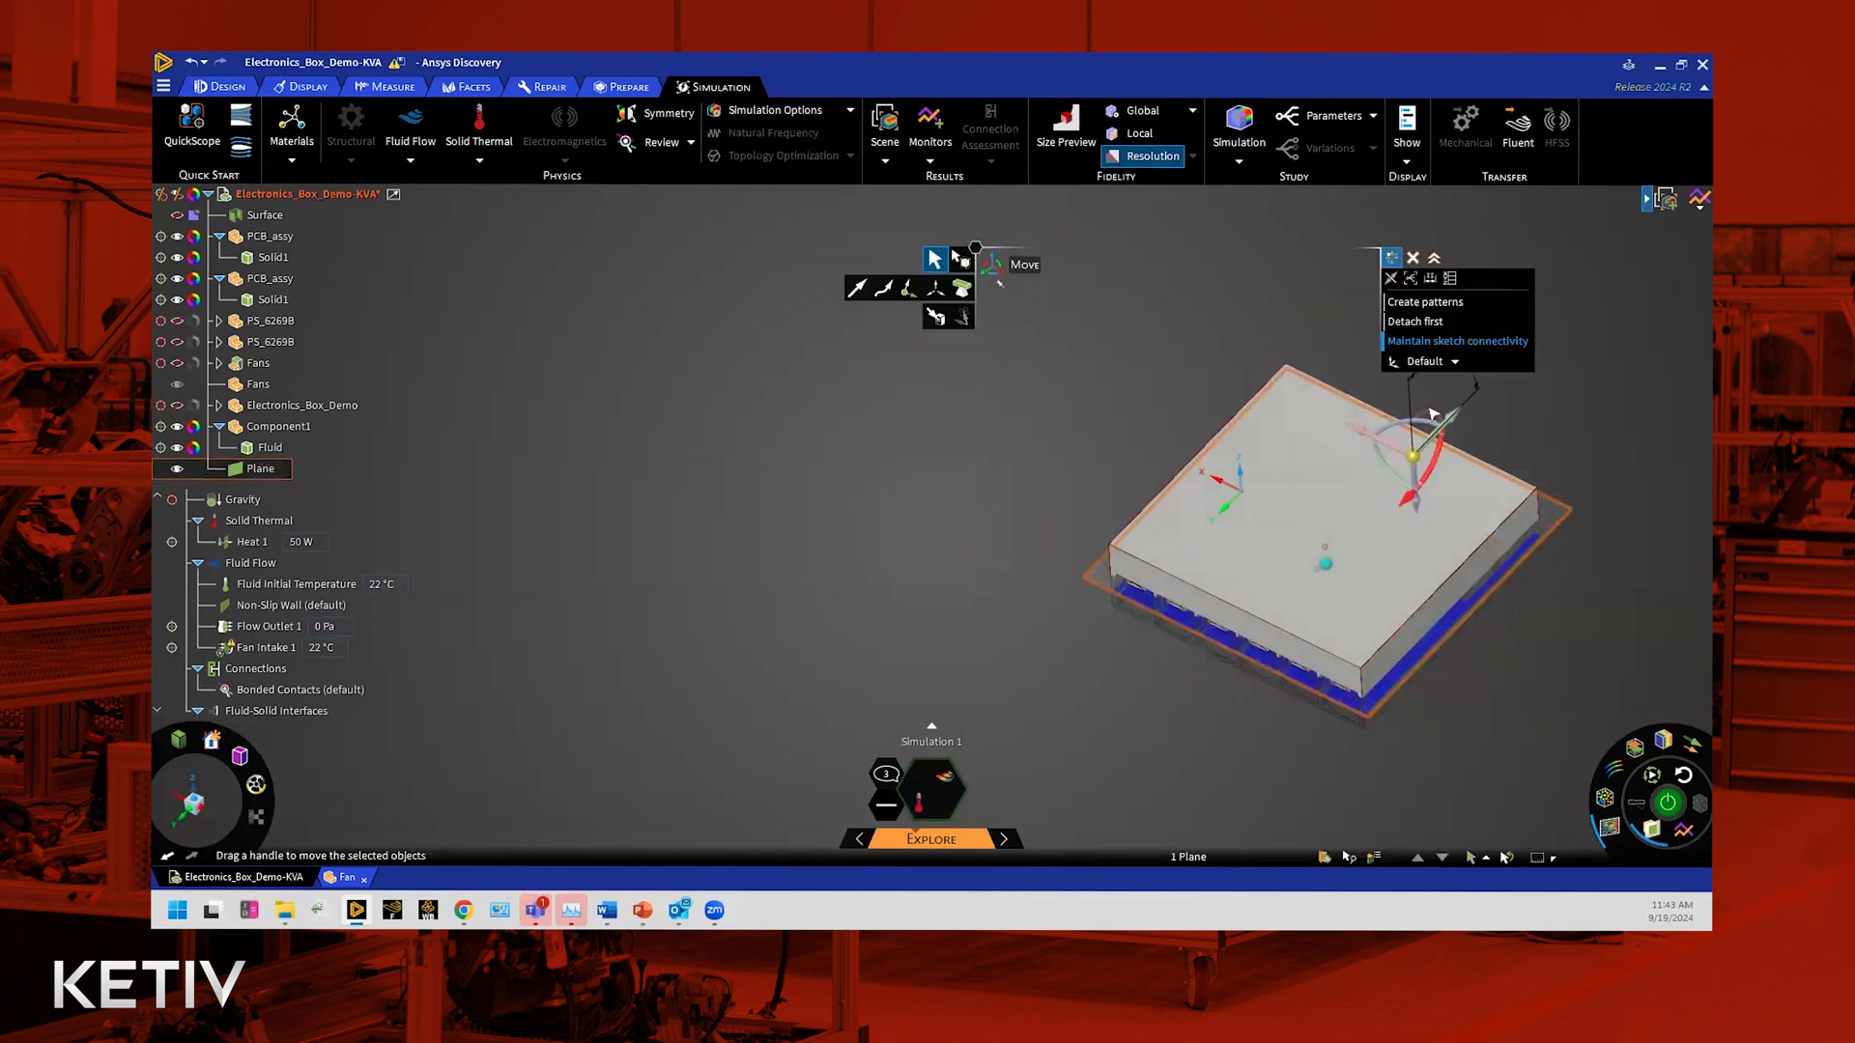
Step: Rotate the section plane further to 270° so the upper half of the box is cut away, and finish the Move command
middle_drag(1470, 691, 1625, 823)
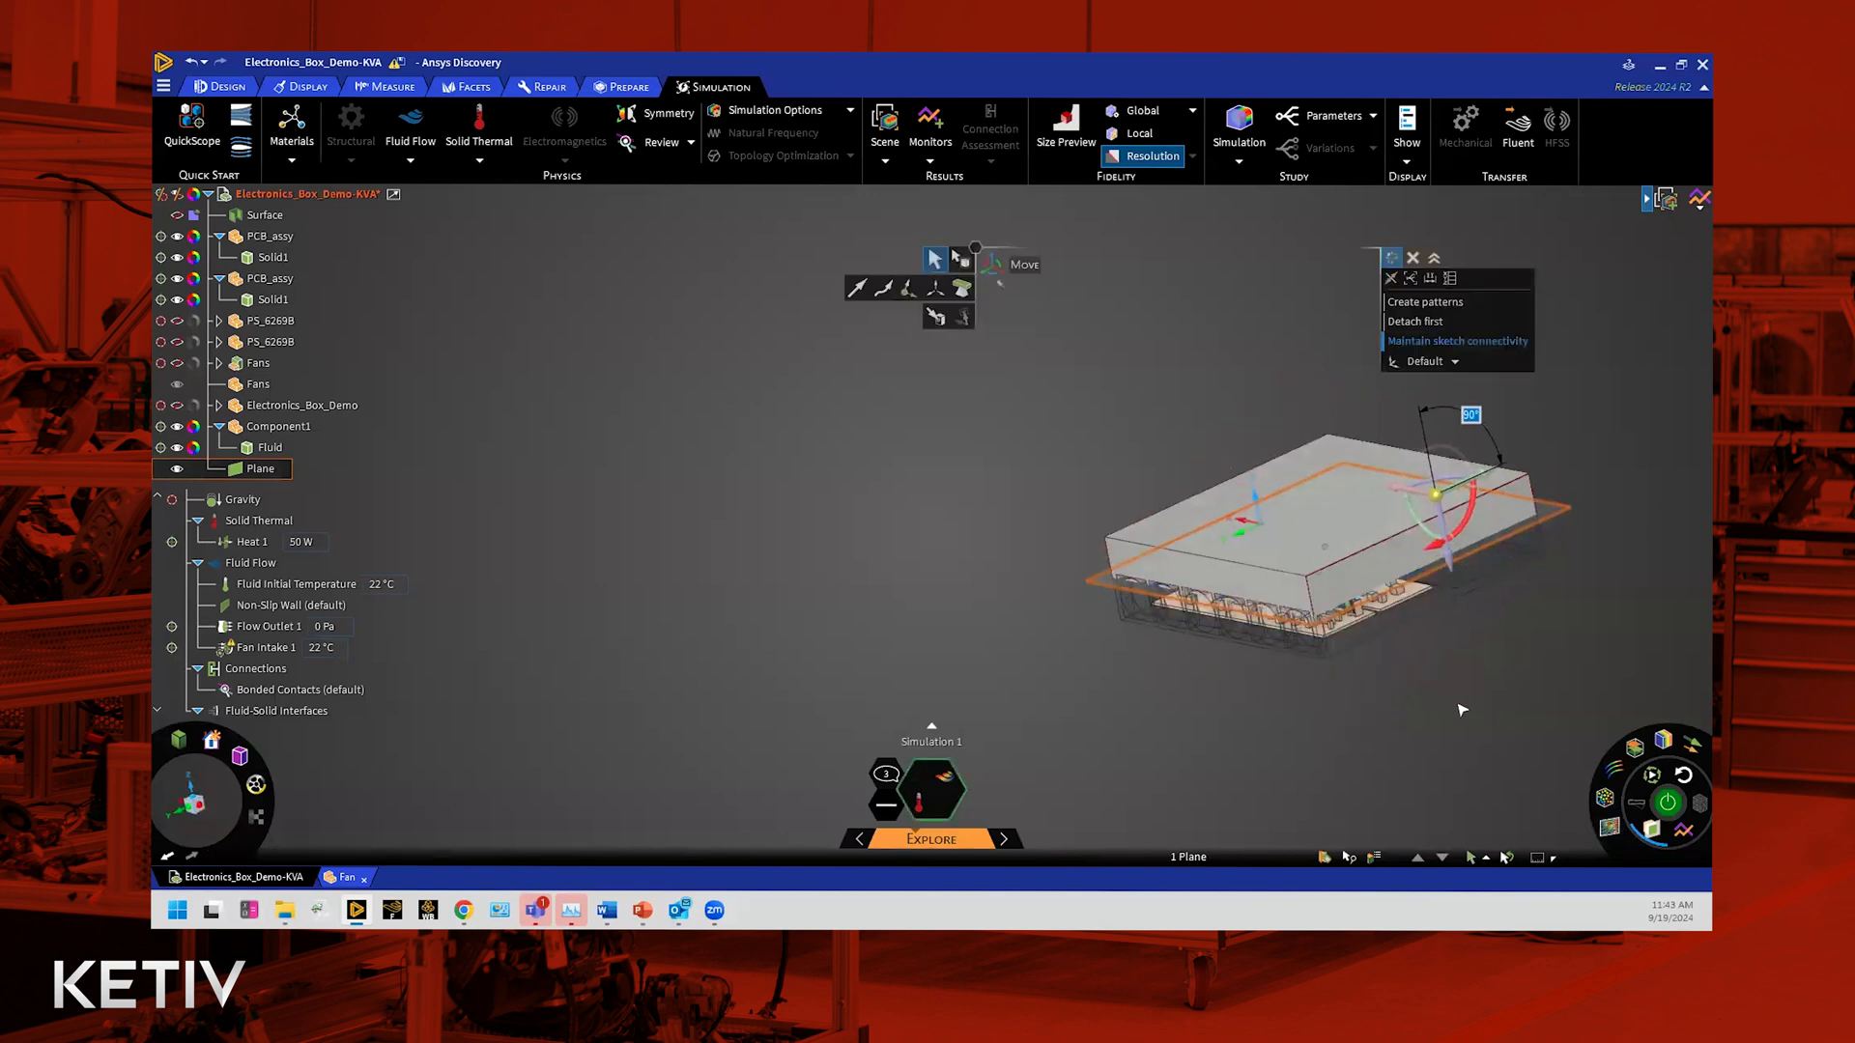
middle_drag(1459, 710, 1457, 692)
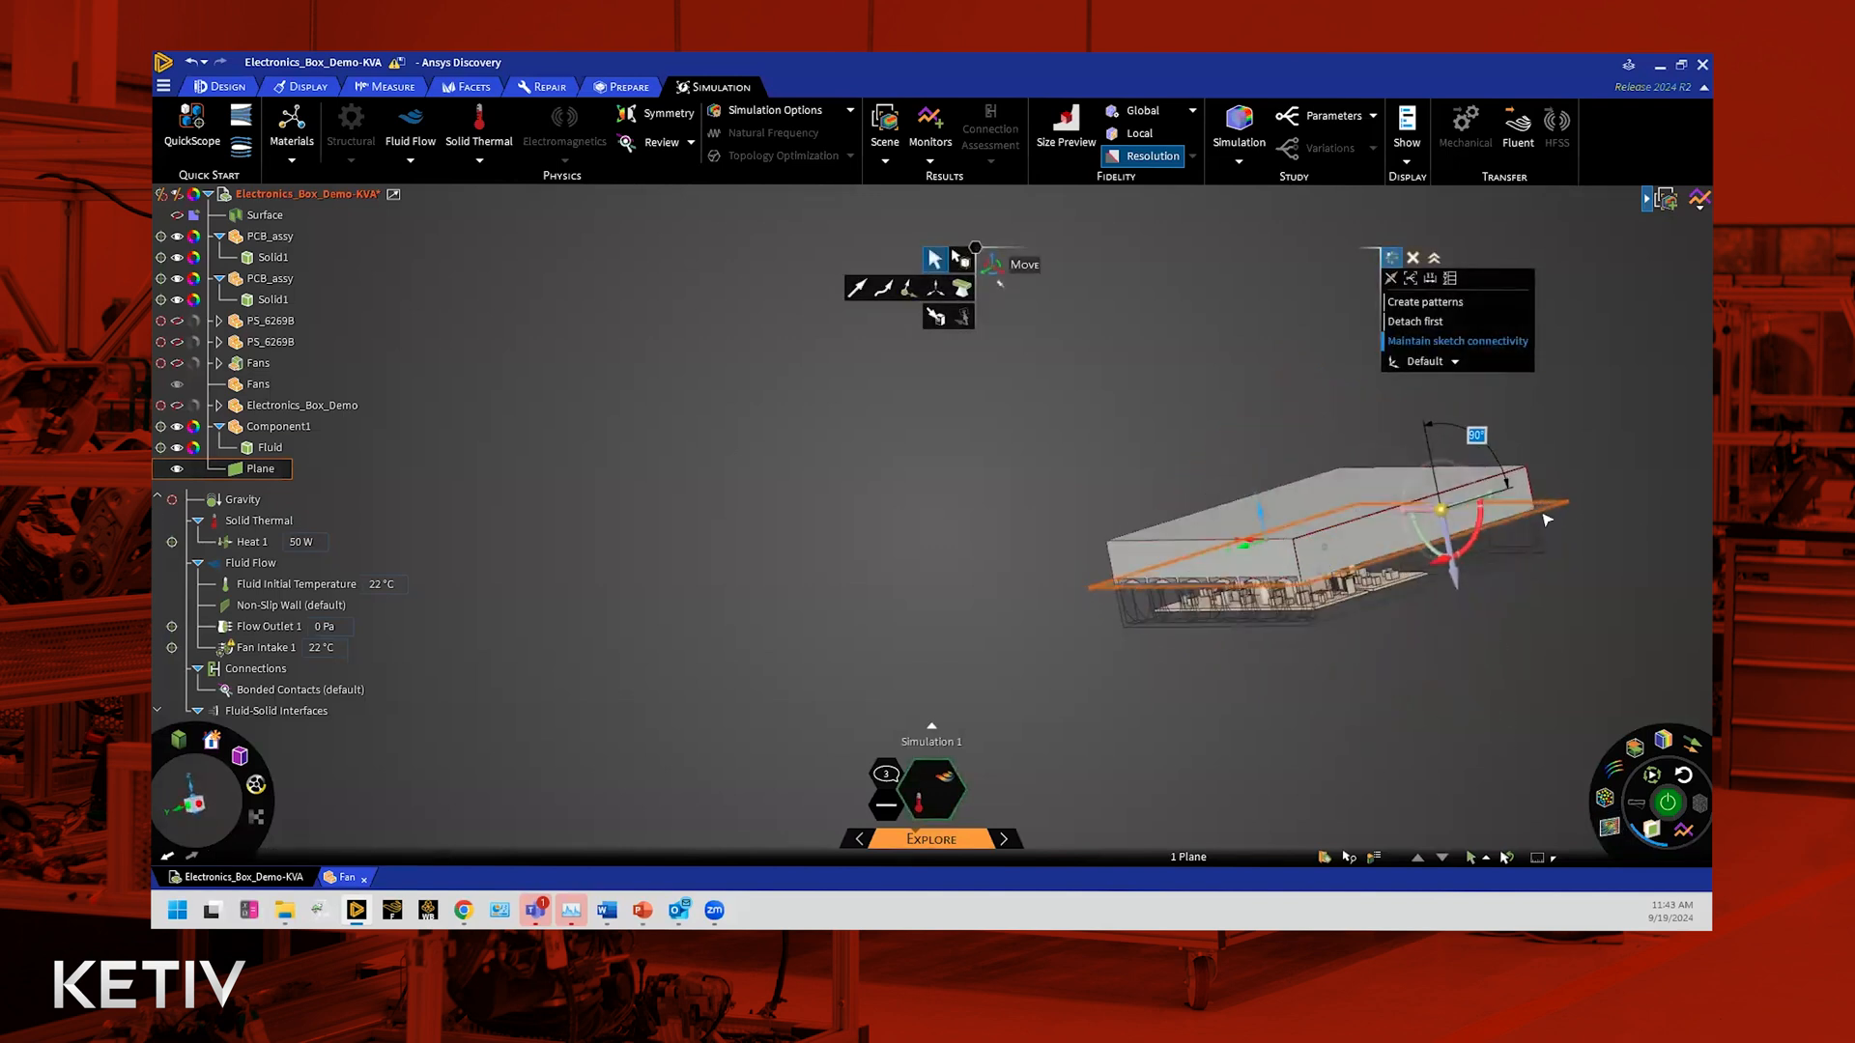
middle_drag(1530, 512, 1519, 565)
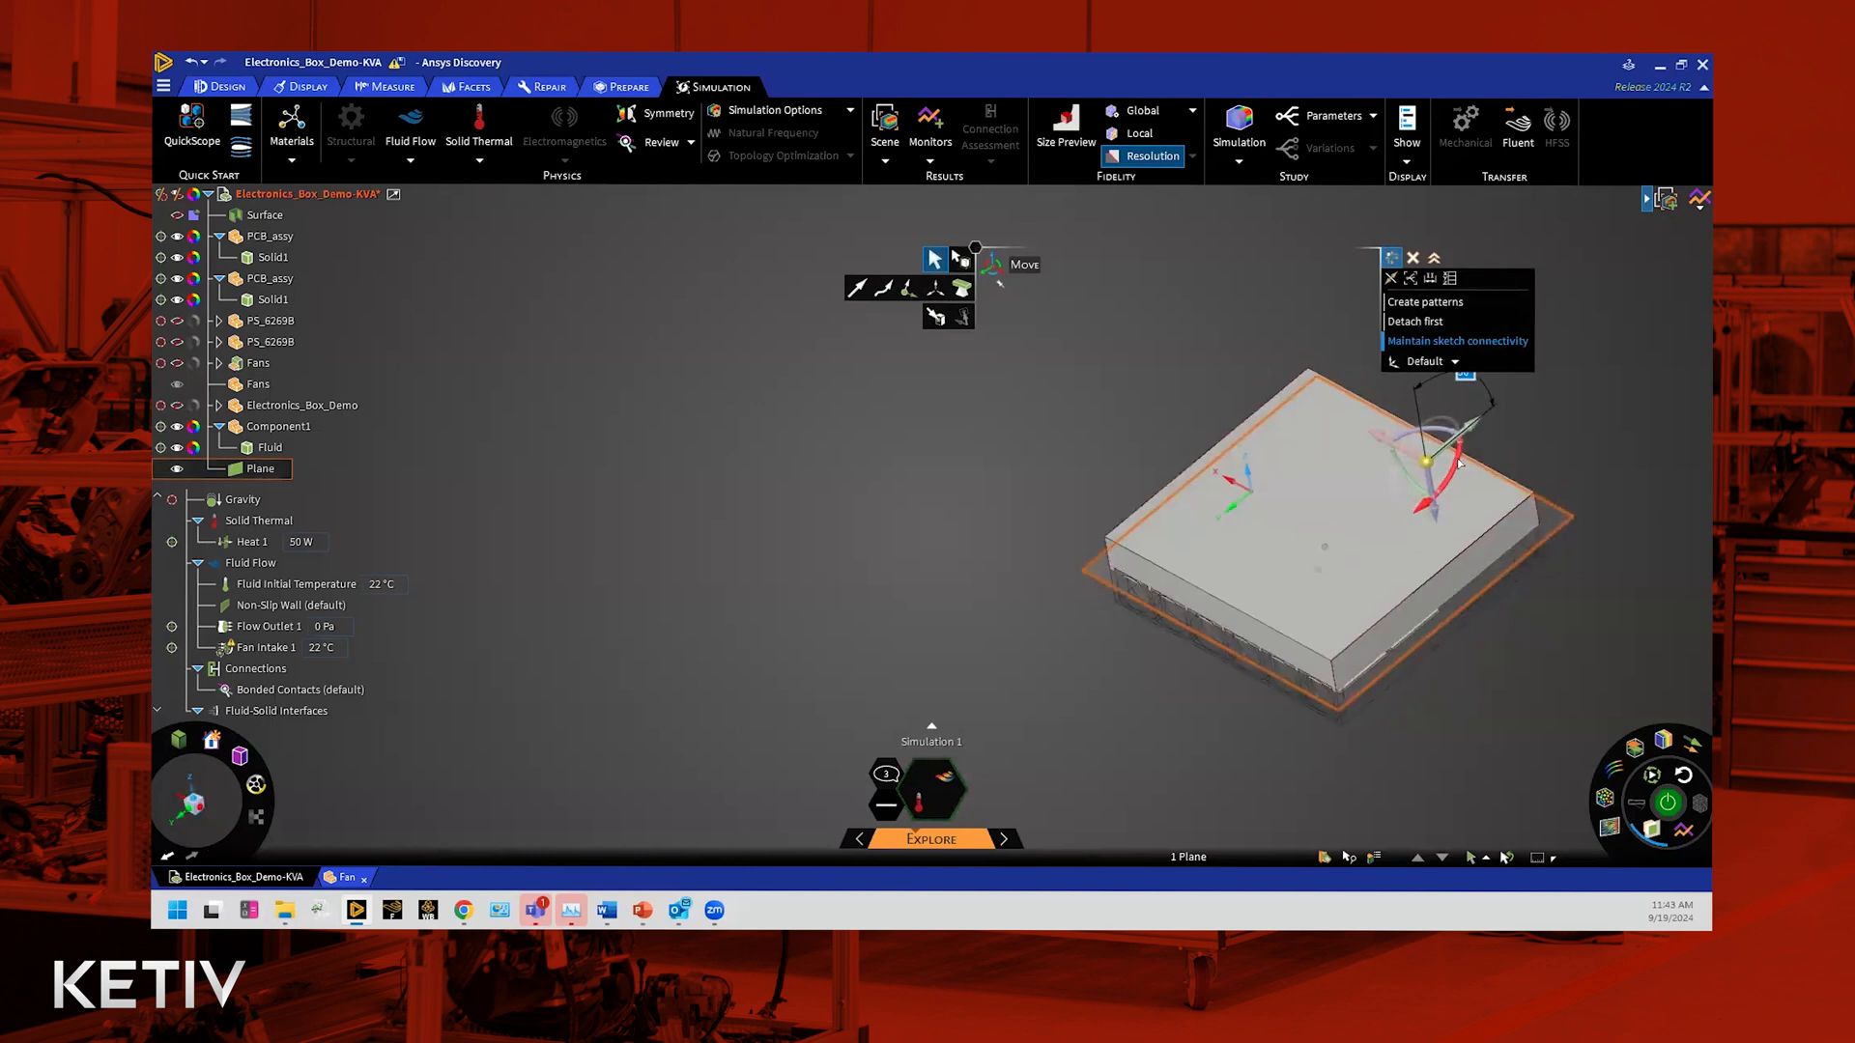
drag(1460, 465, 1412, 510)
scroll(1429, 687, up, 2)
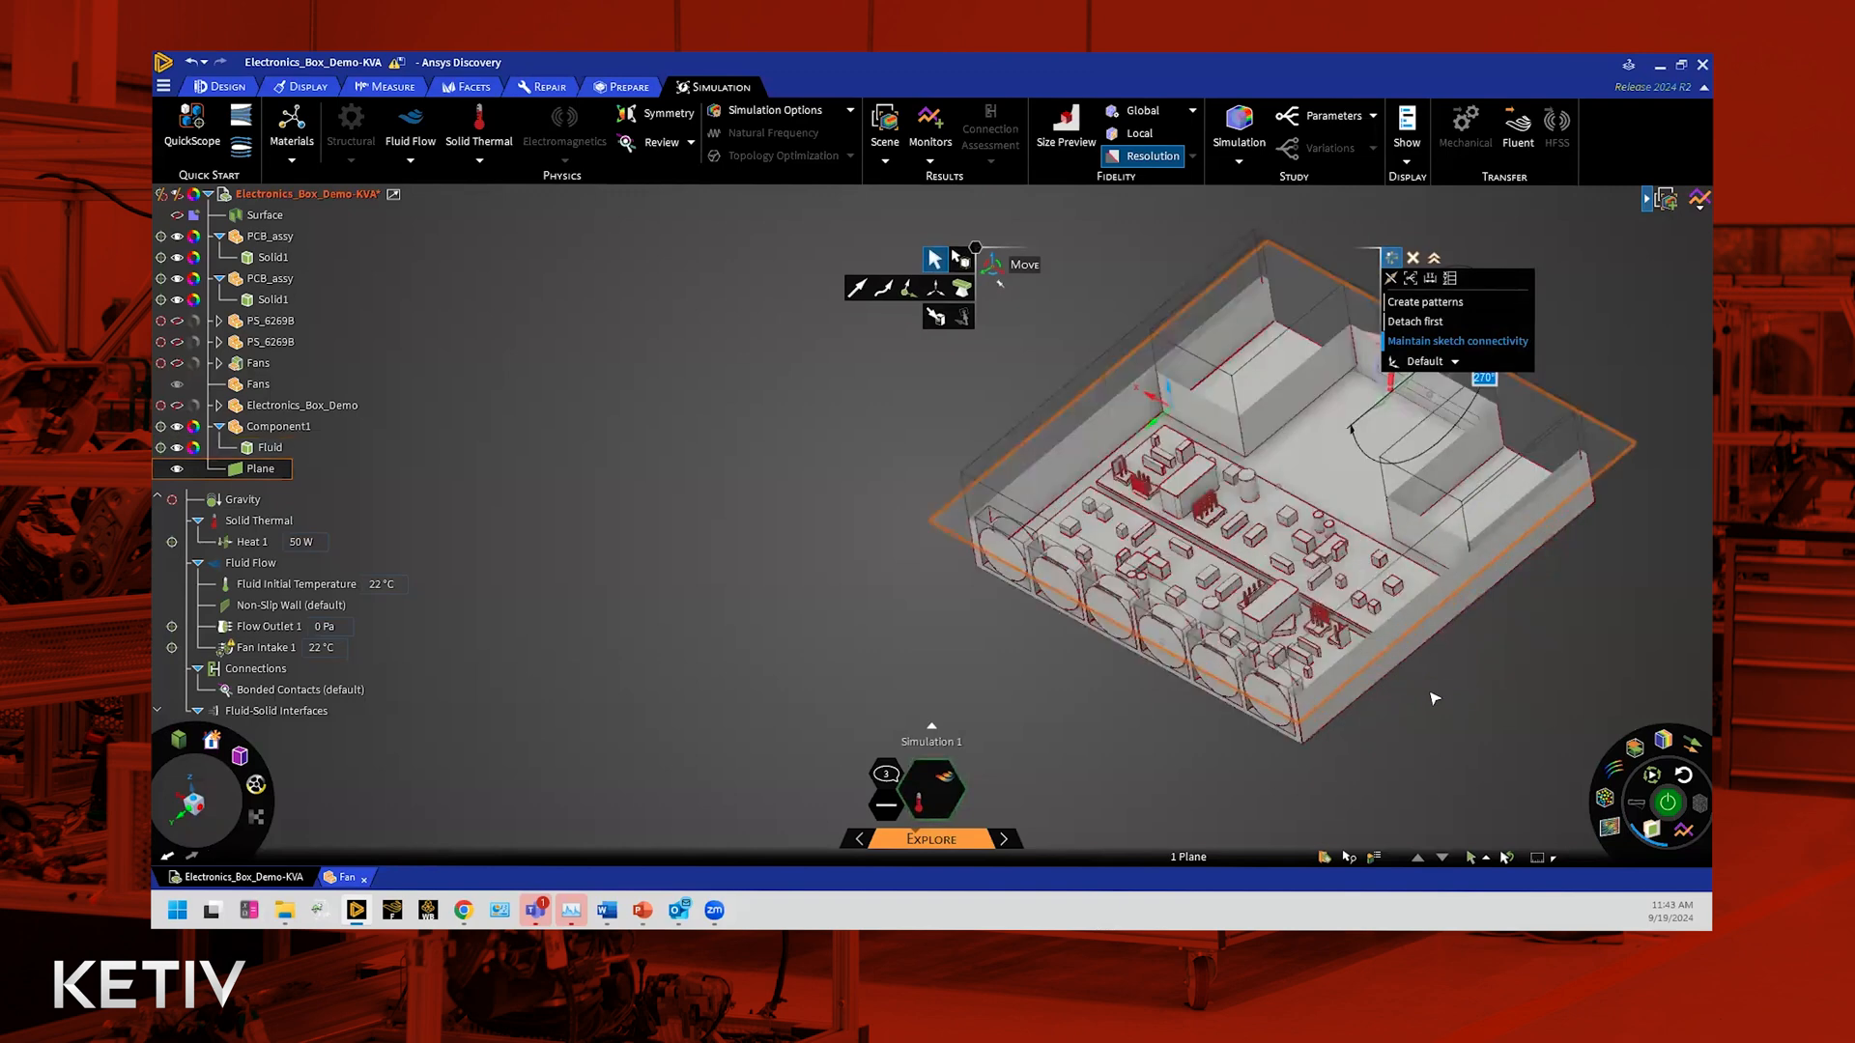
scroll(1664, 494, up, 4)
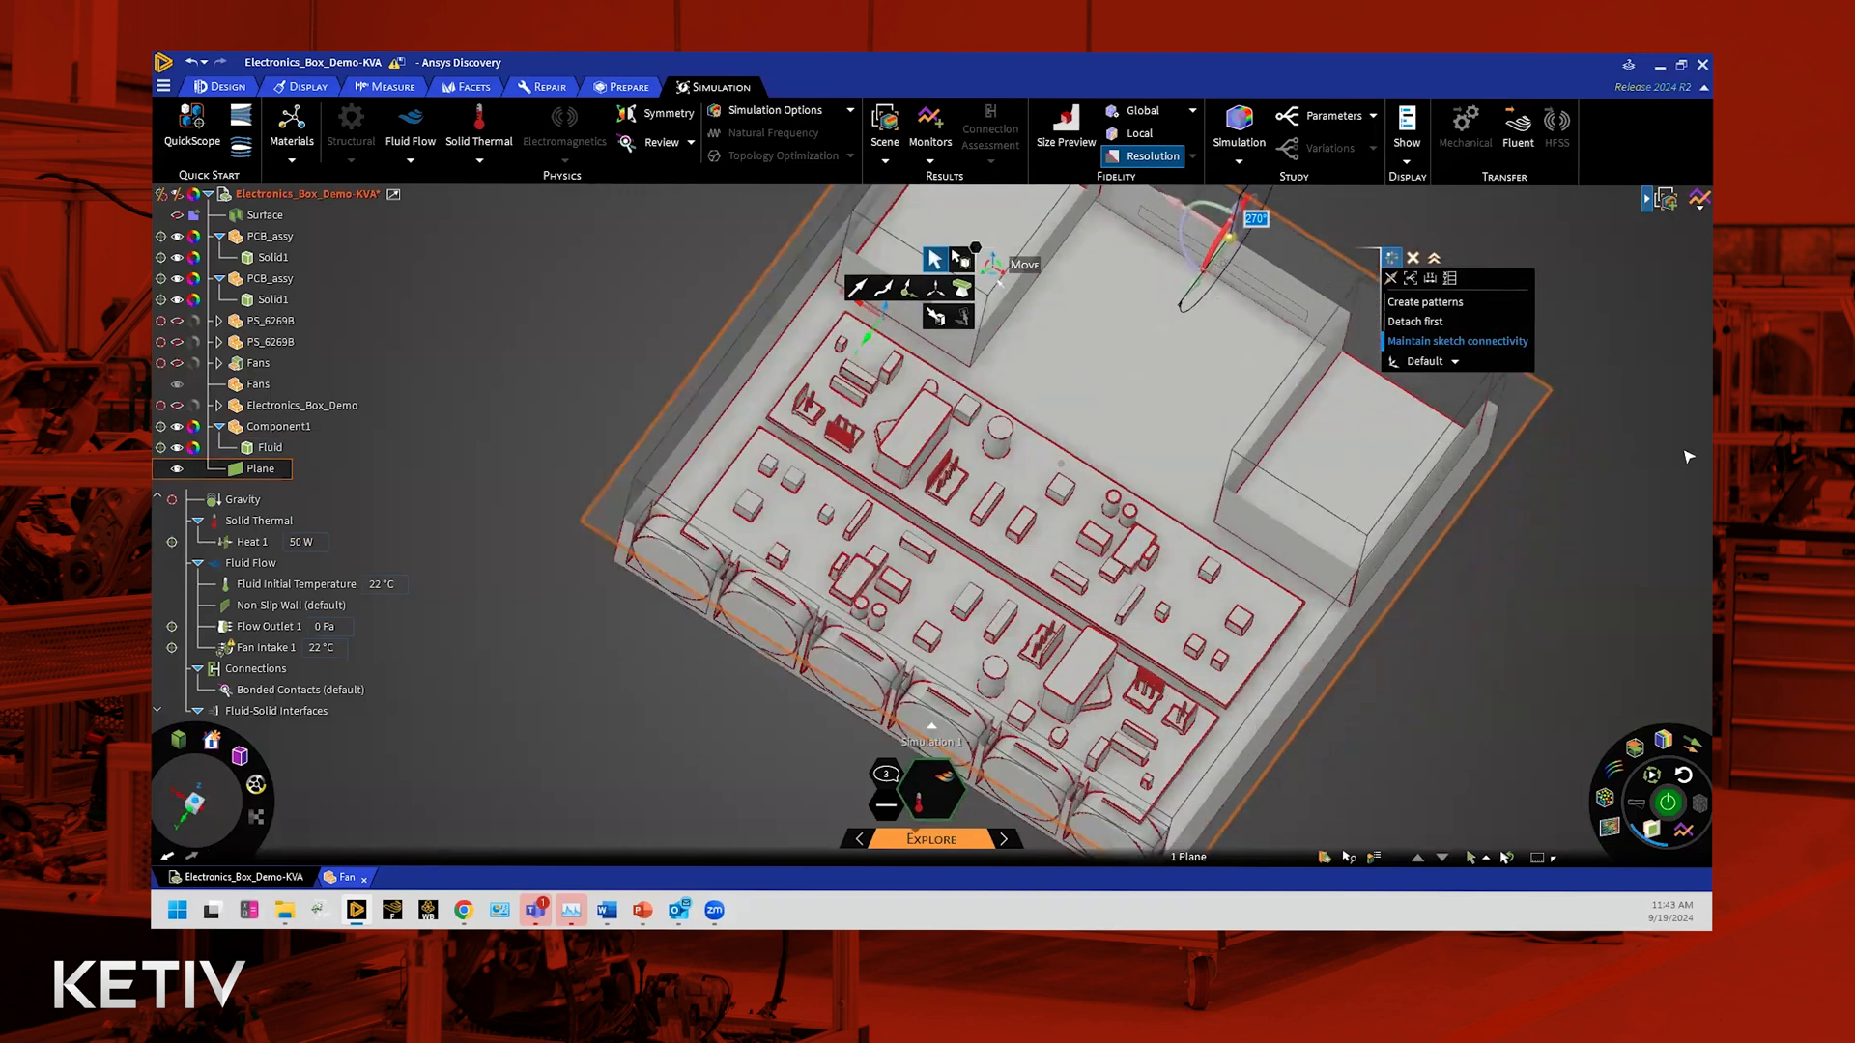
click(1688, 456)
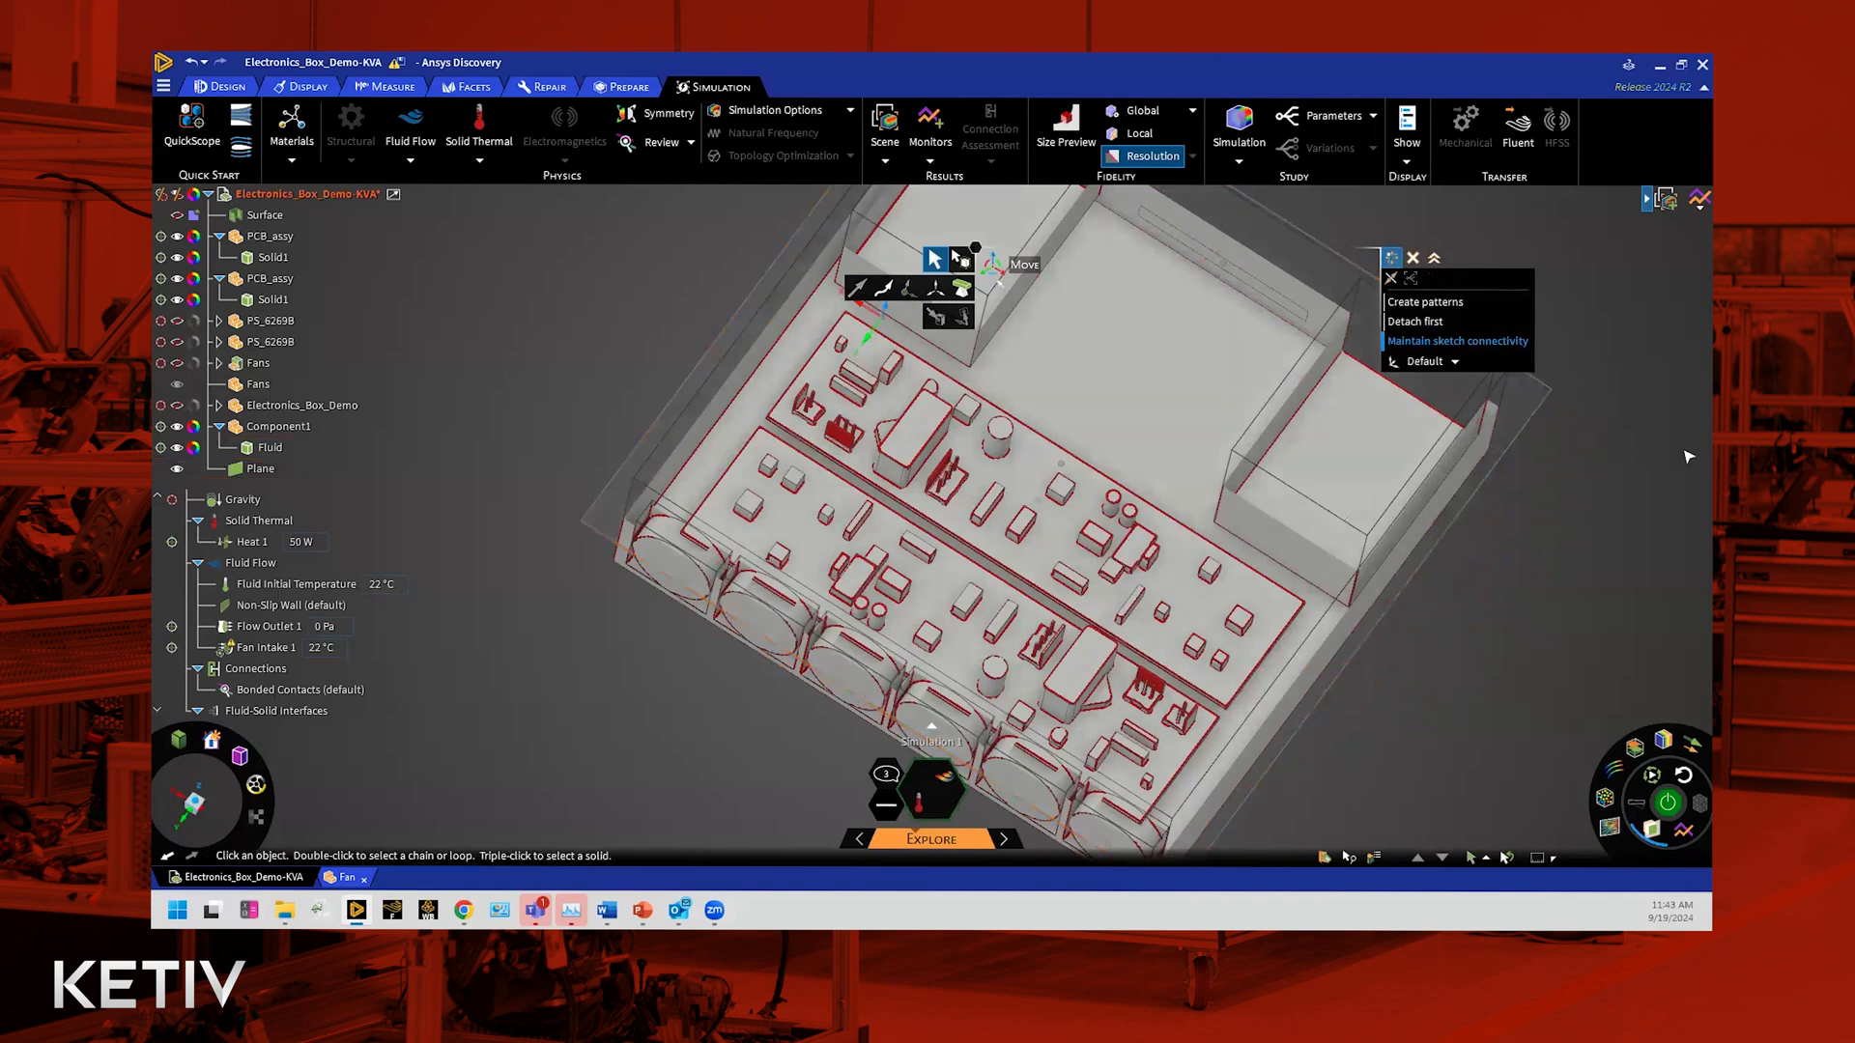
click(1413, 259)
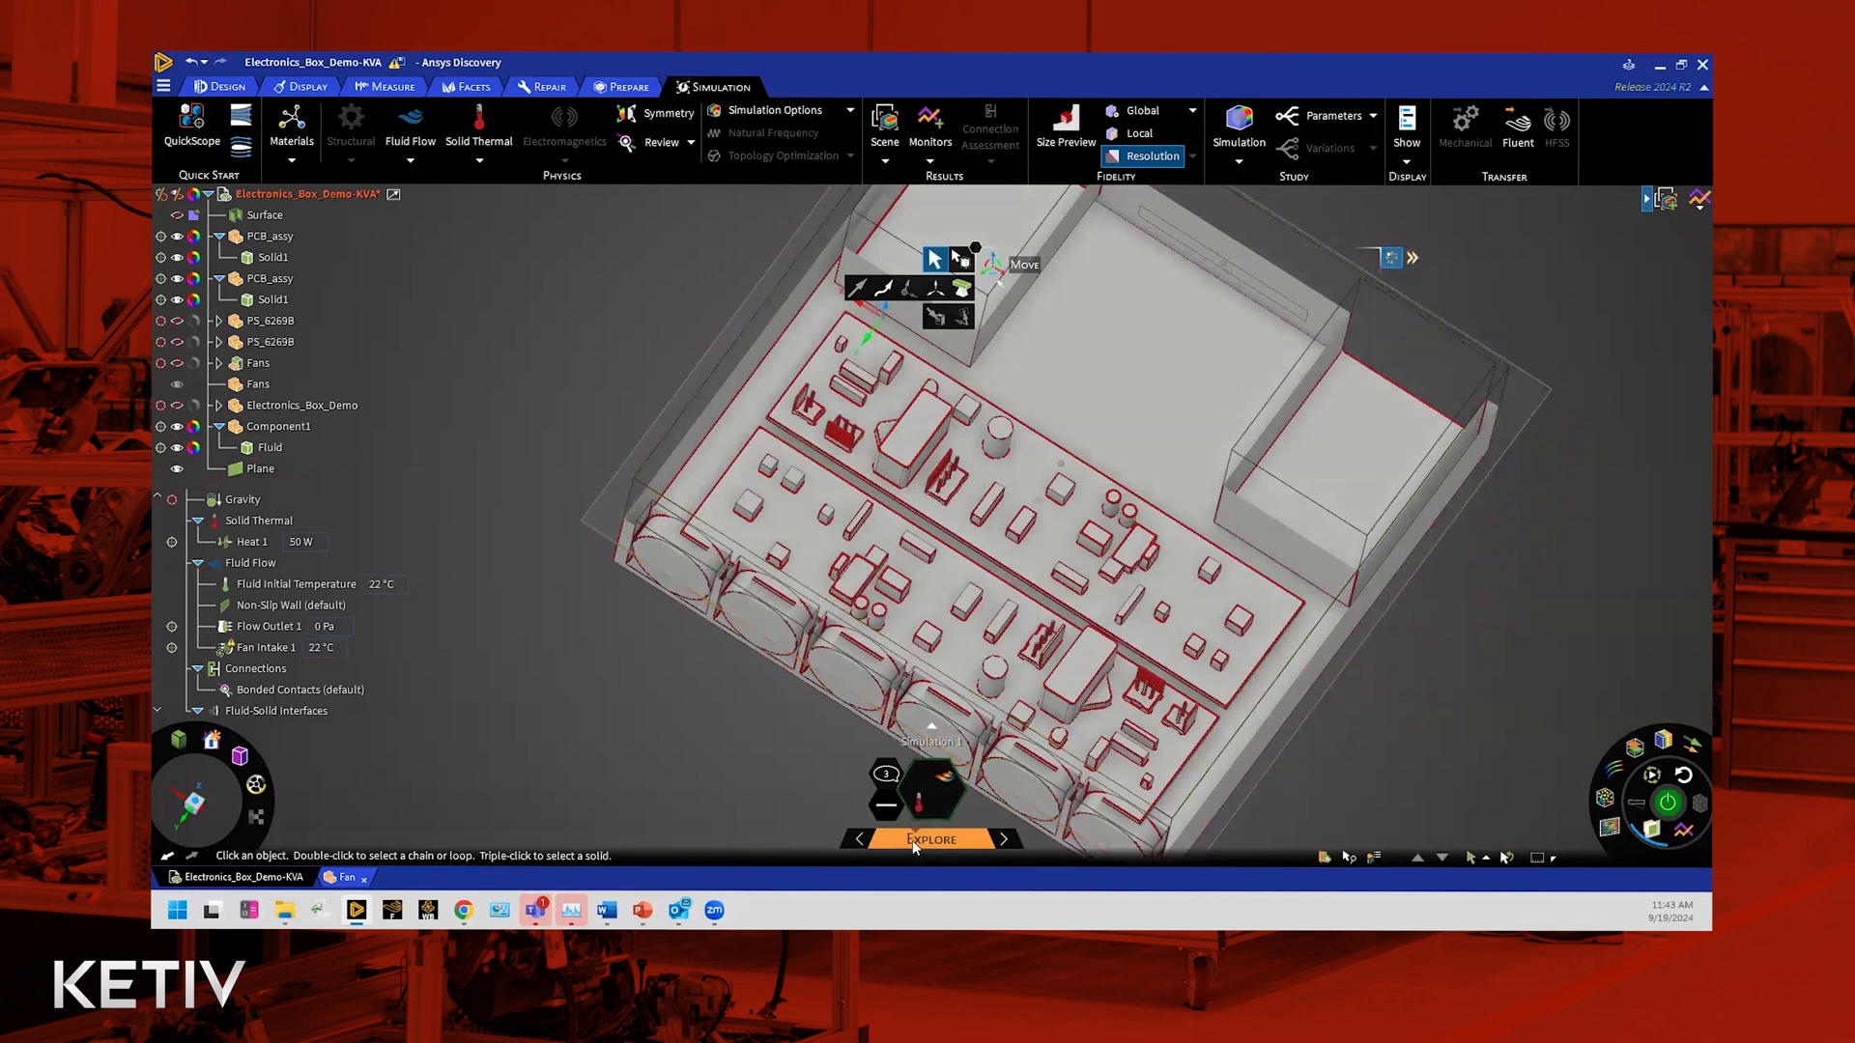
Step: Examine the highlighted small features on the PCB components in the resolution preview
mouse_move(913, 846)
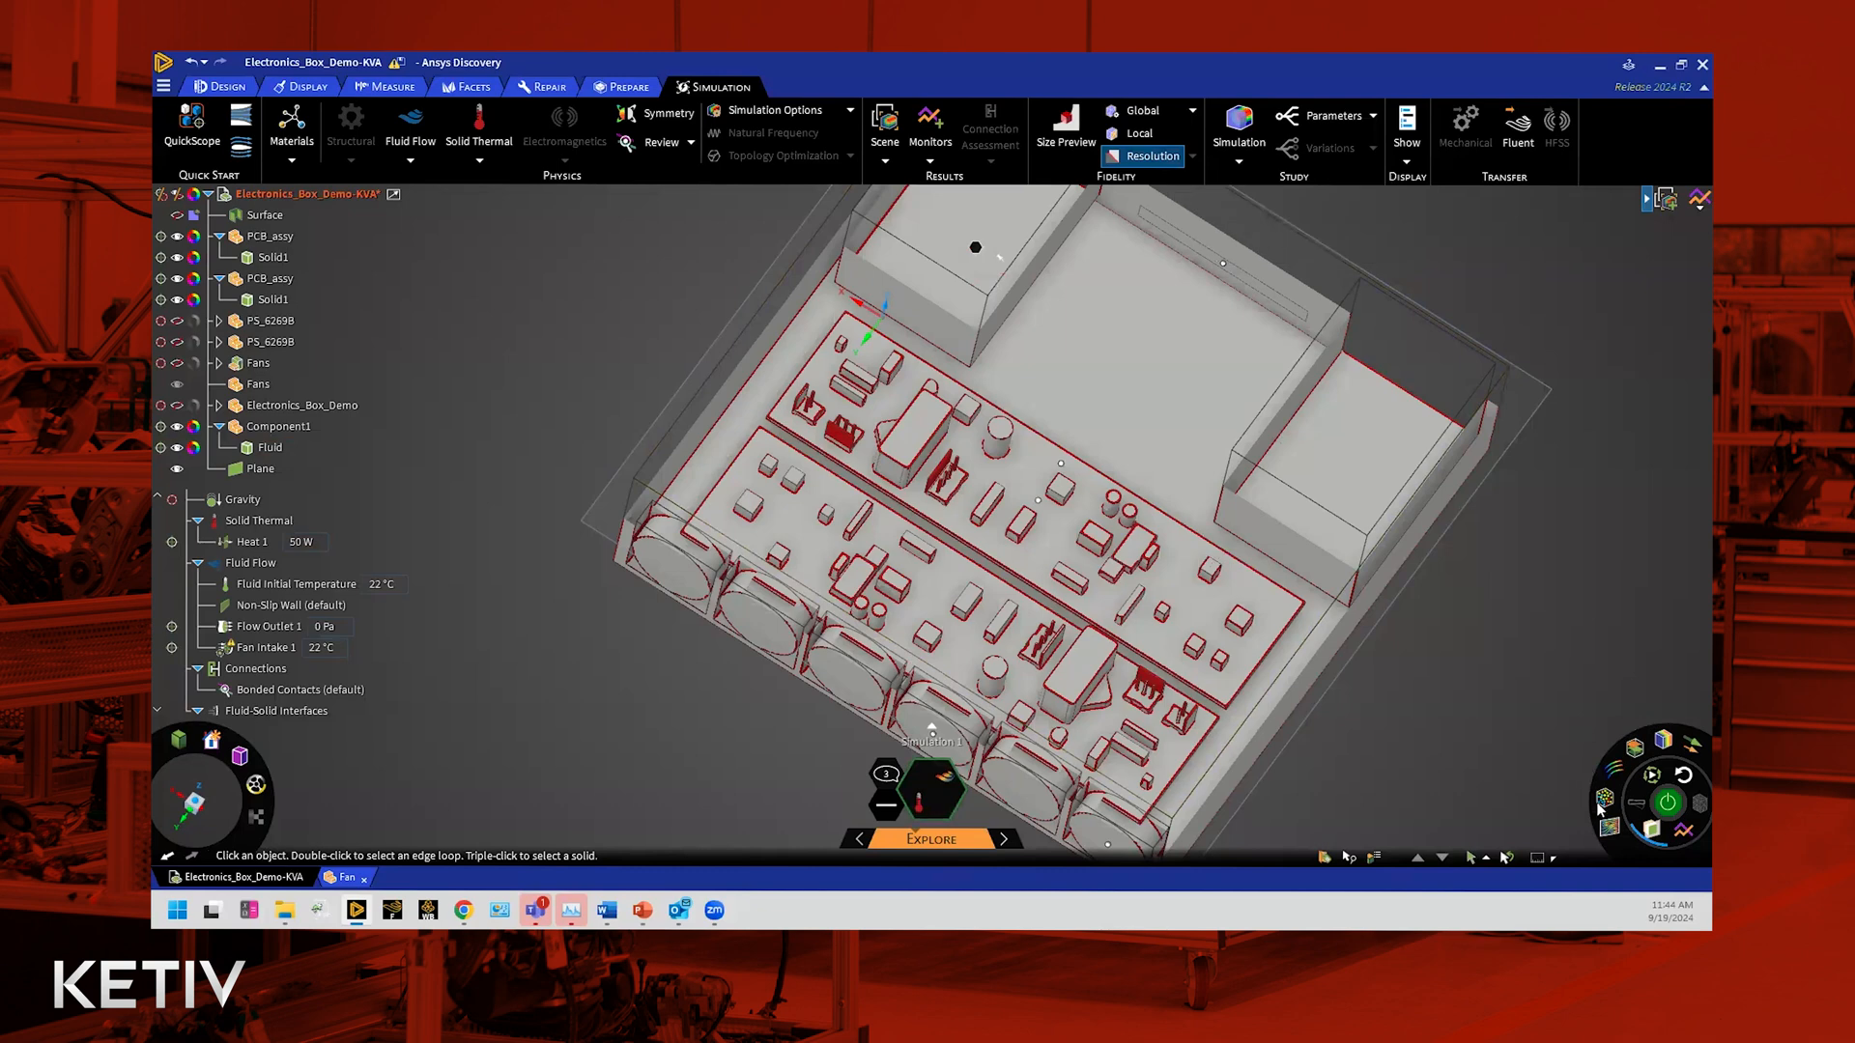
scroll(901, 455, up, 2)
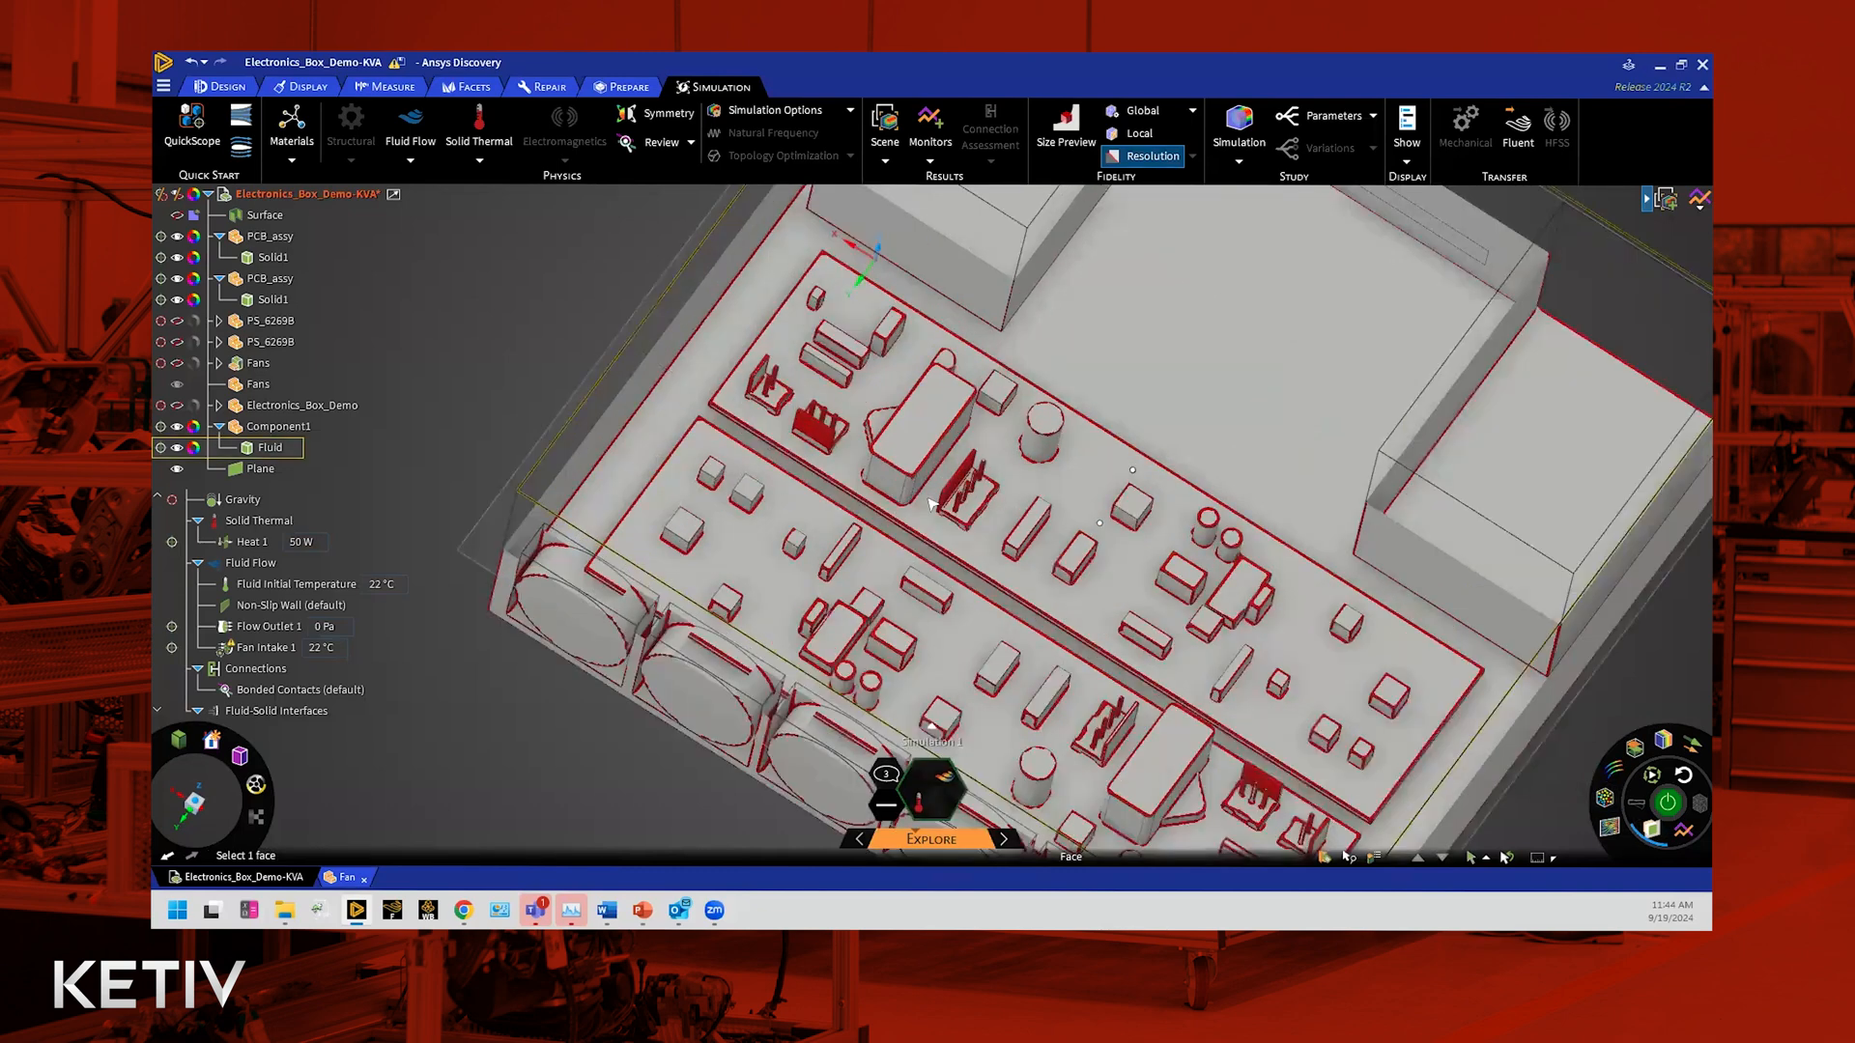
scroll(959, 526, up, 3)
scroll(1000, 525, up, 3)
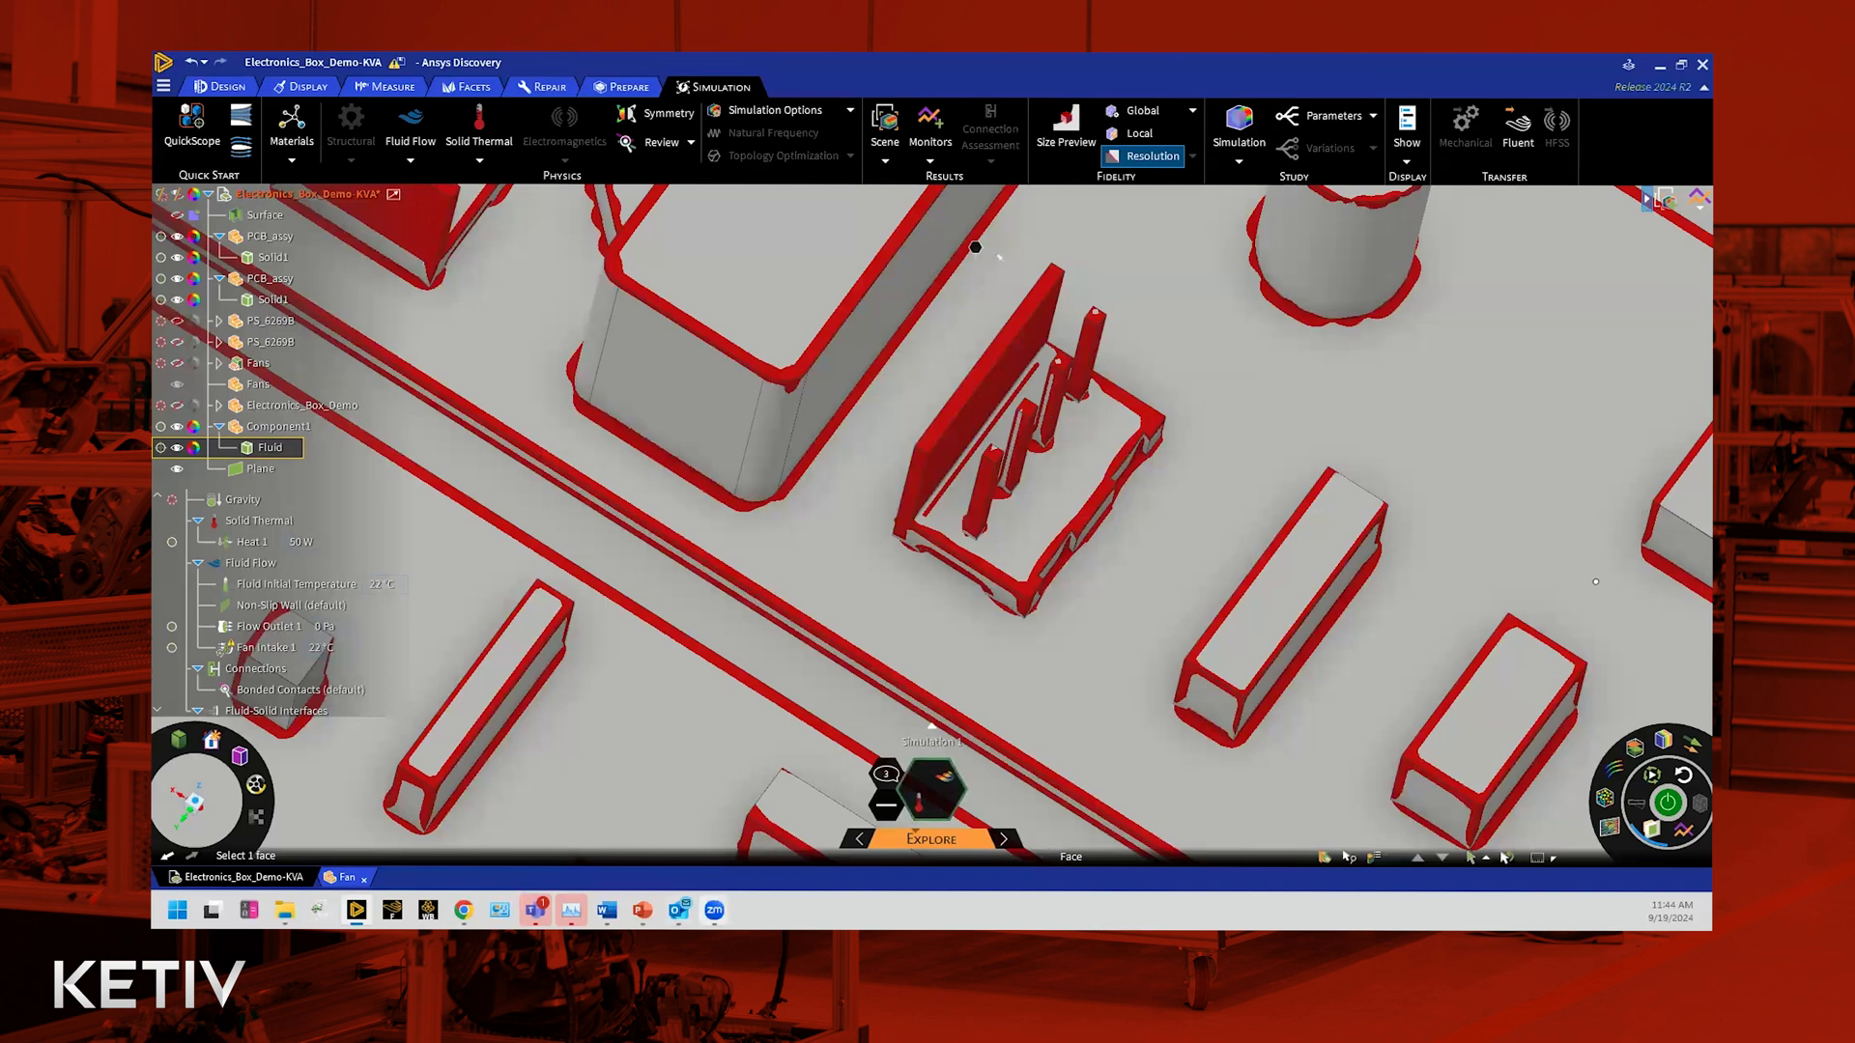
Step: Switch to the PowerPoint presentation, show the "Explore Stage Mesh" slide full screen to compare meshes with and without local fidelity, and end the slide show
mouse_move(644, 886)
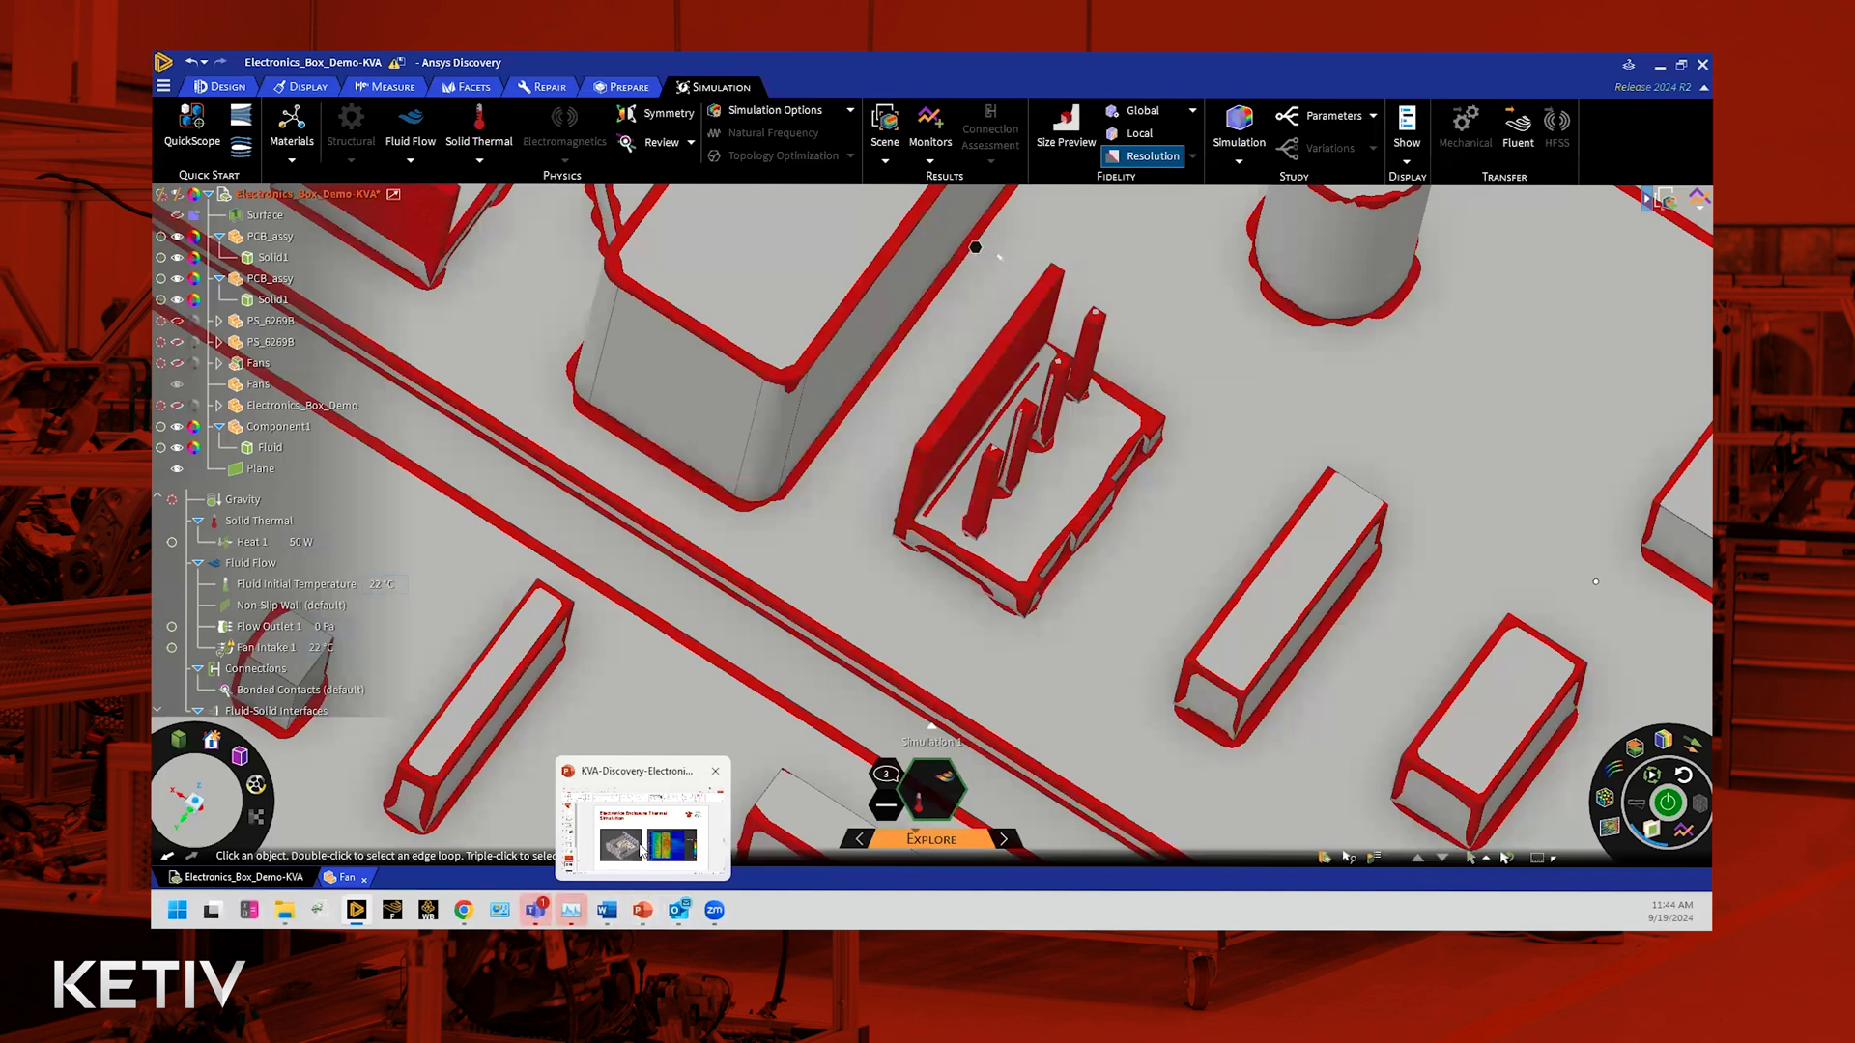
click(644, 850)
scroll(223, 808, down, 2)
scroll(223, 808, down, 4)
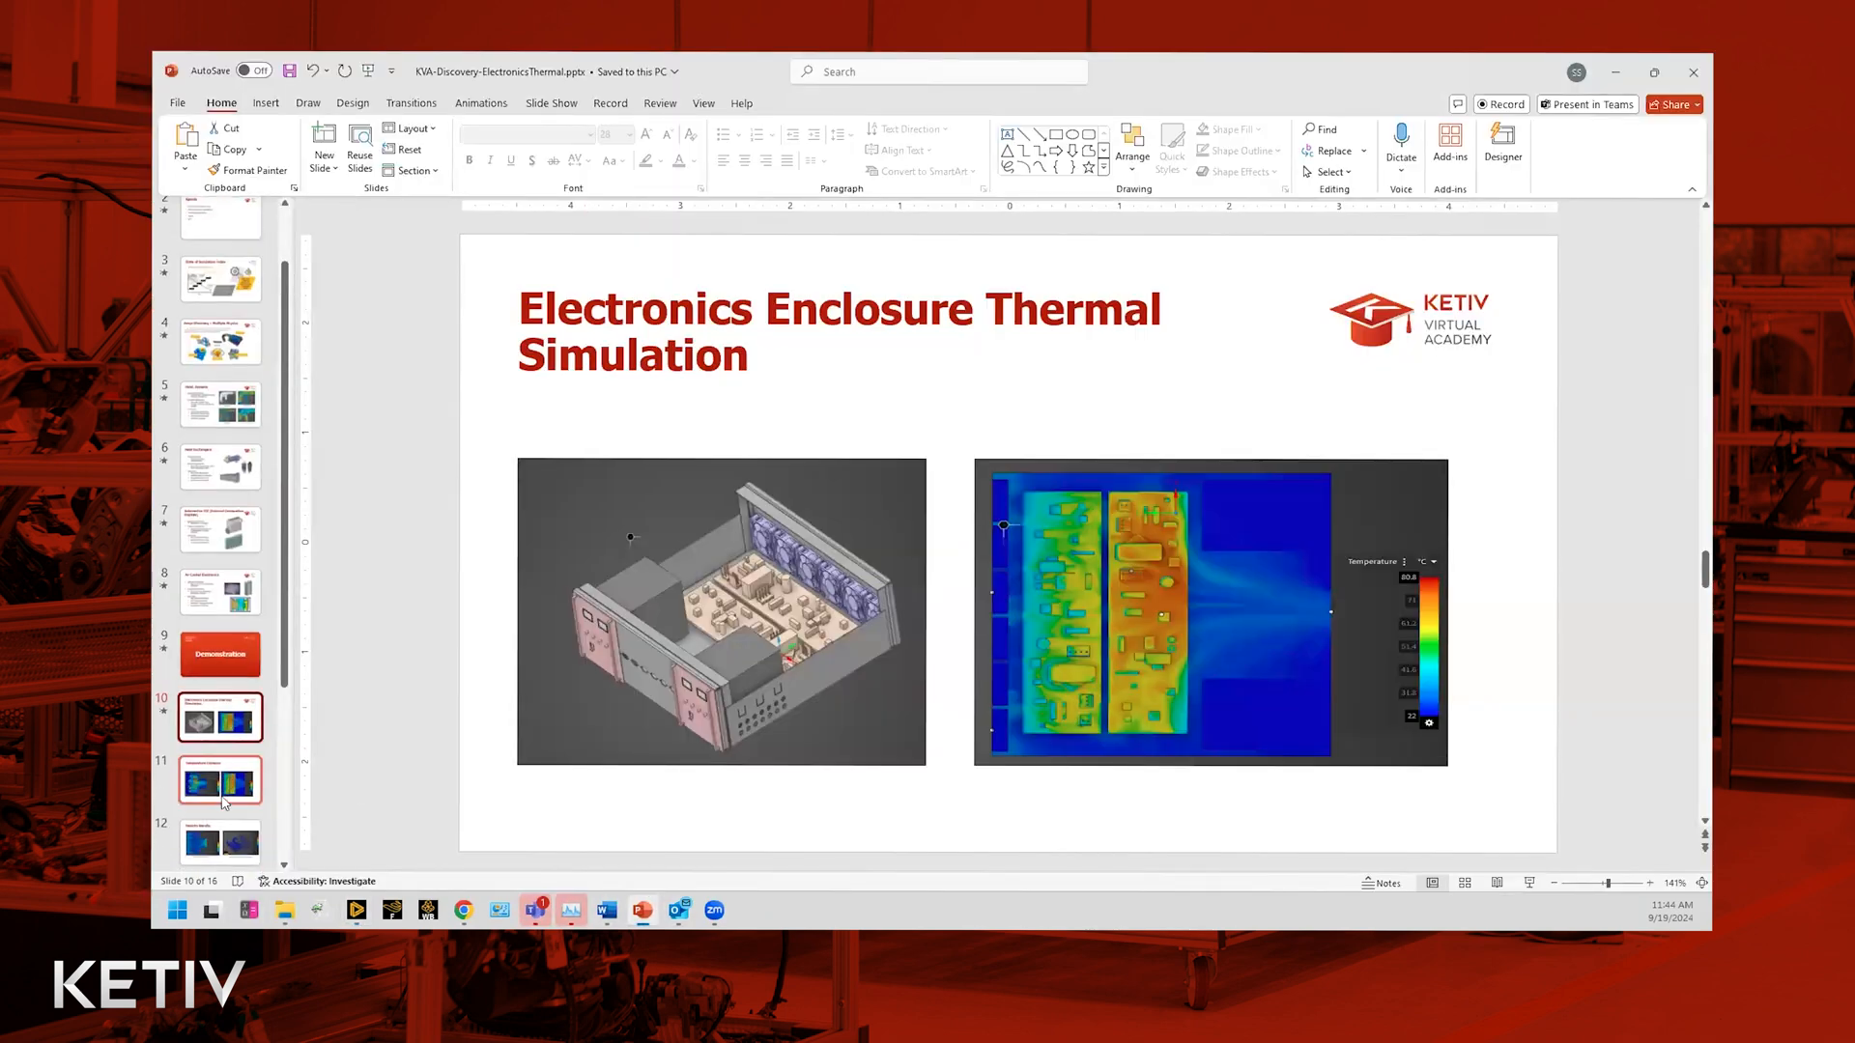
click(205, 658)
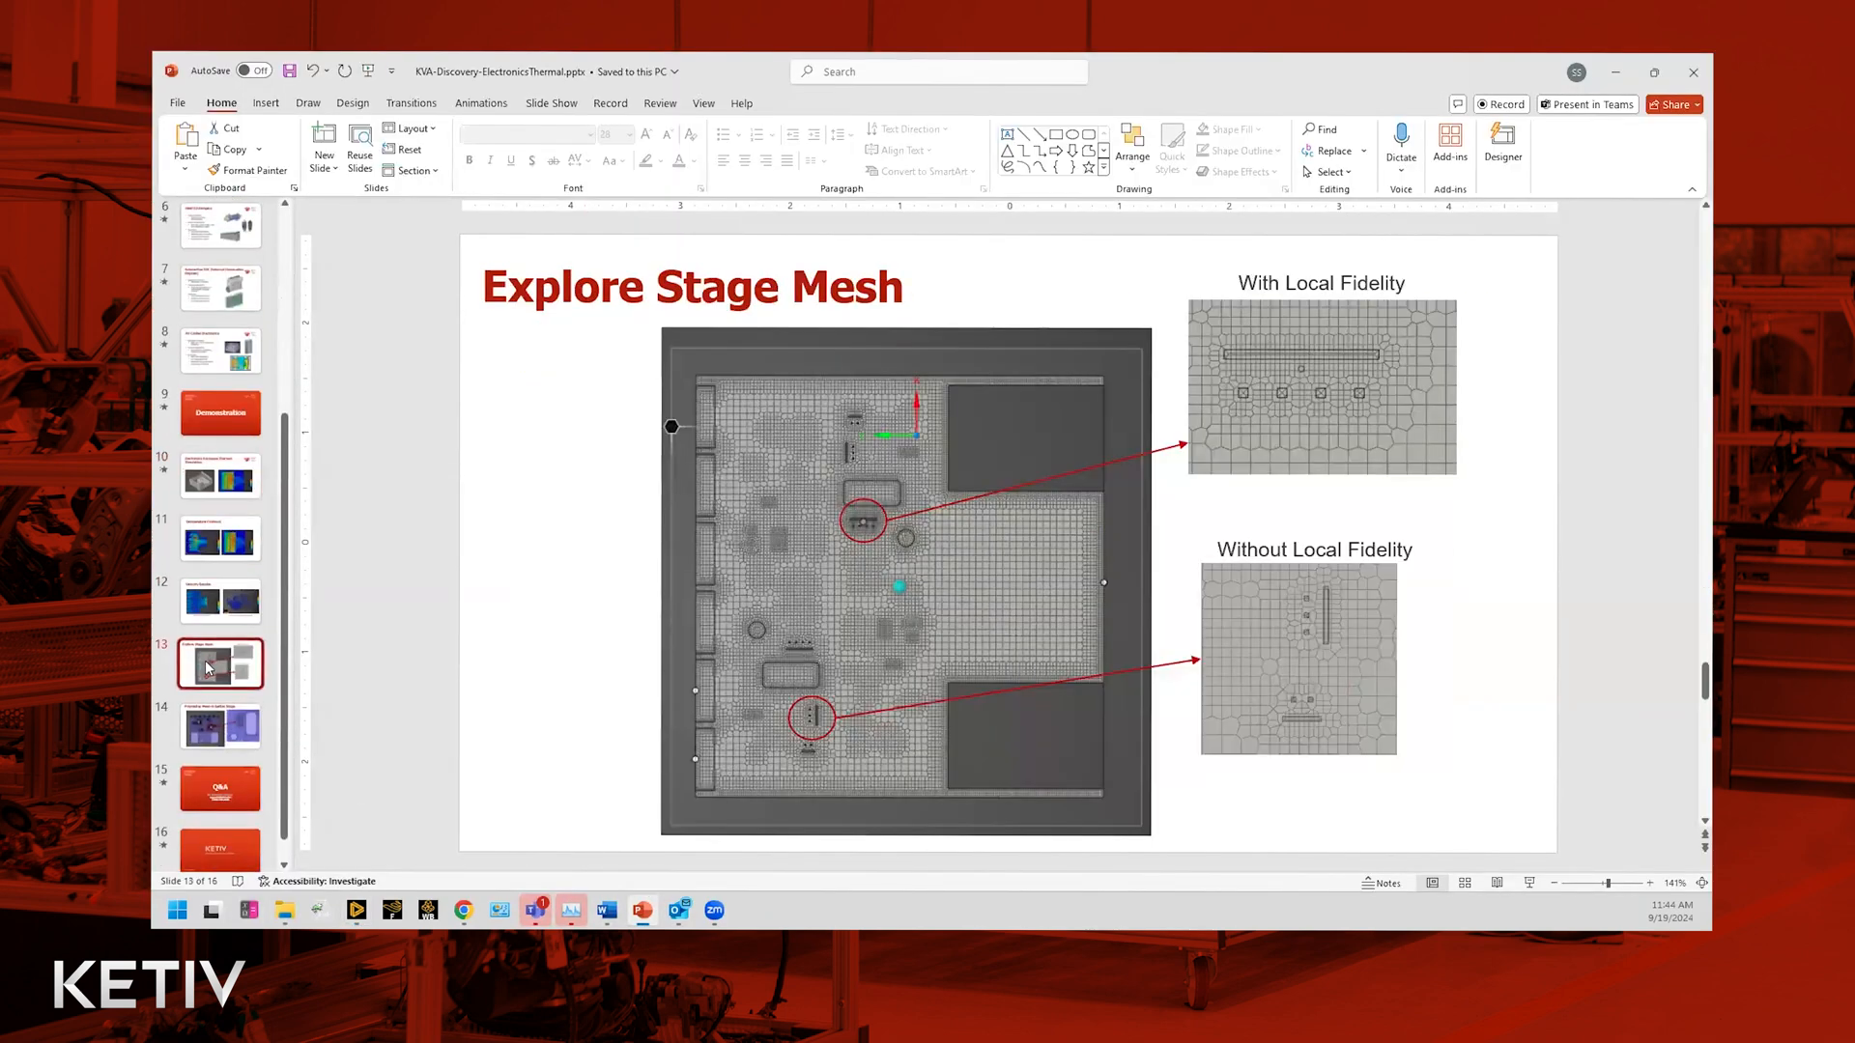
click(1536, 884)
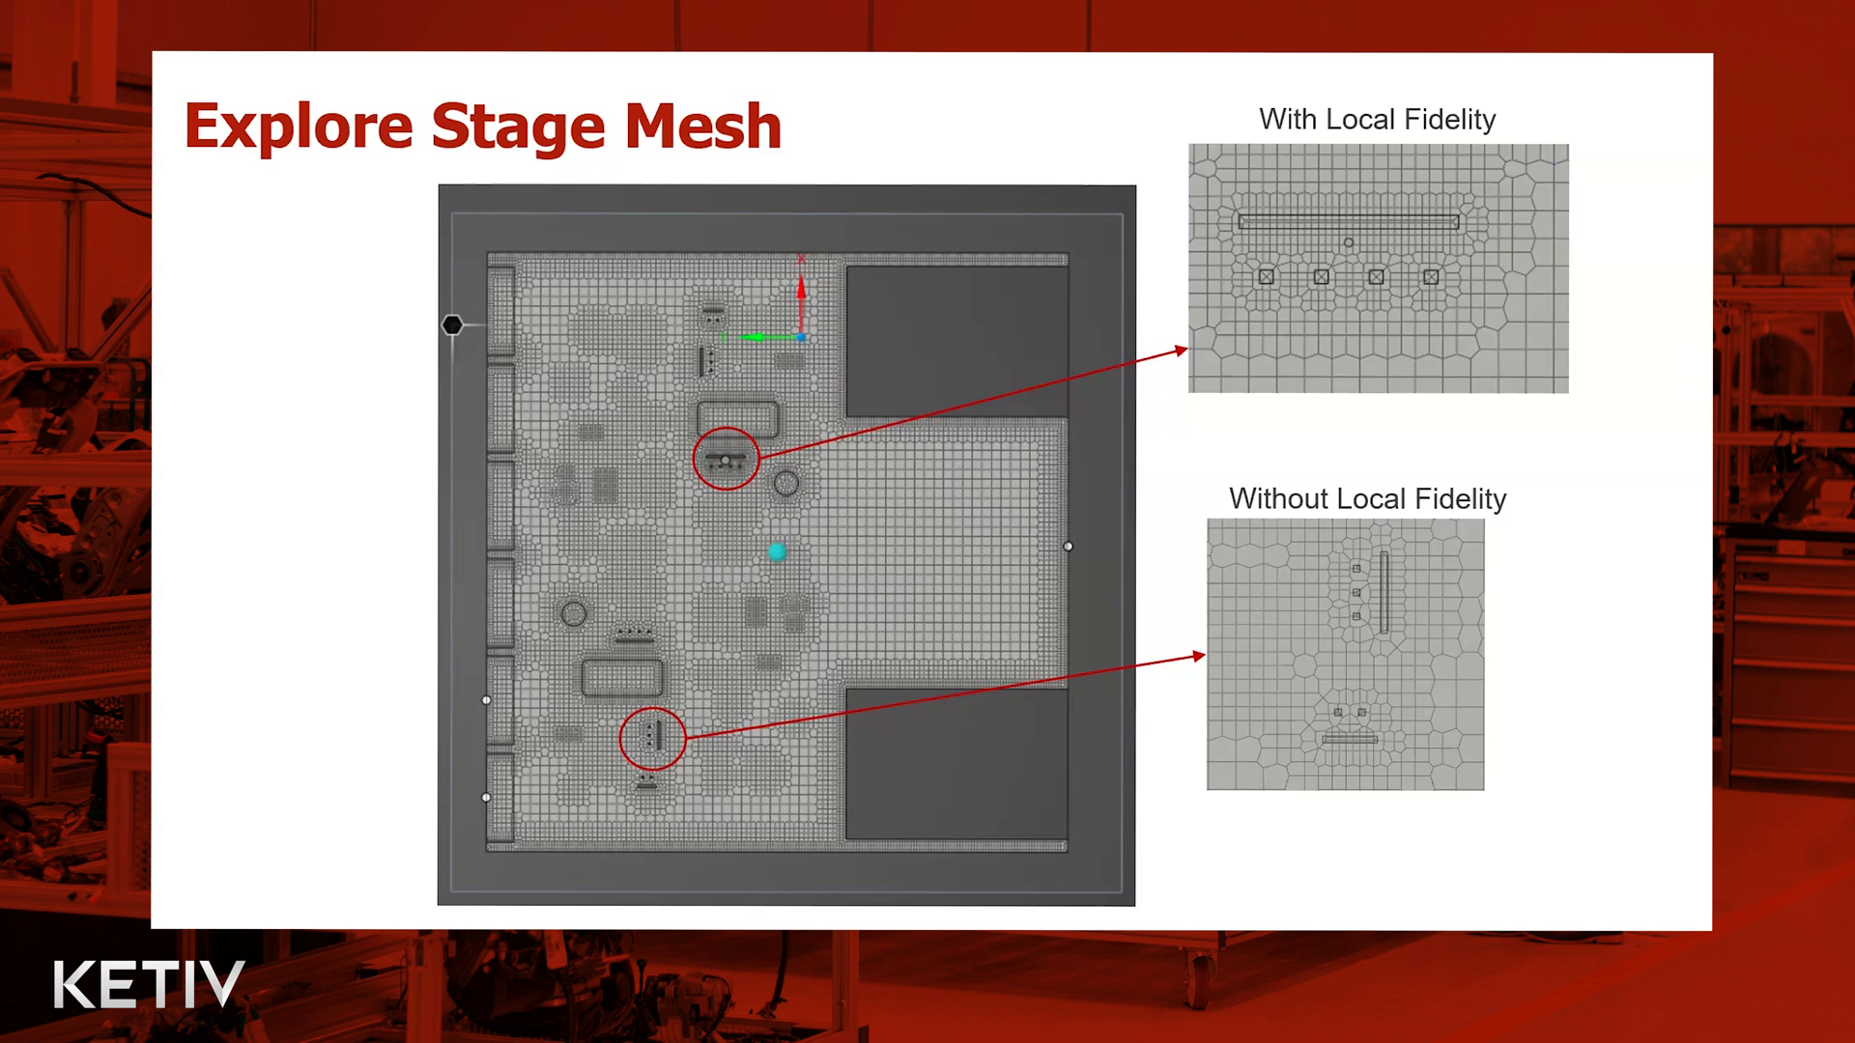
key(Escape)
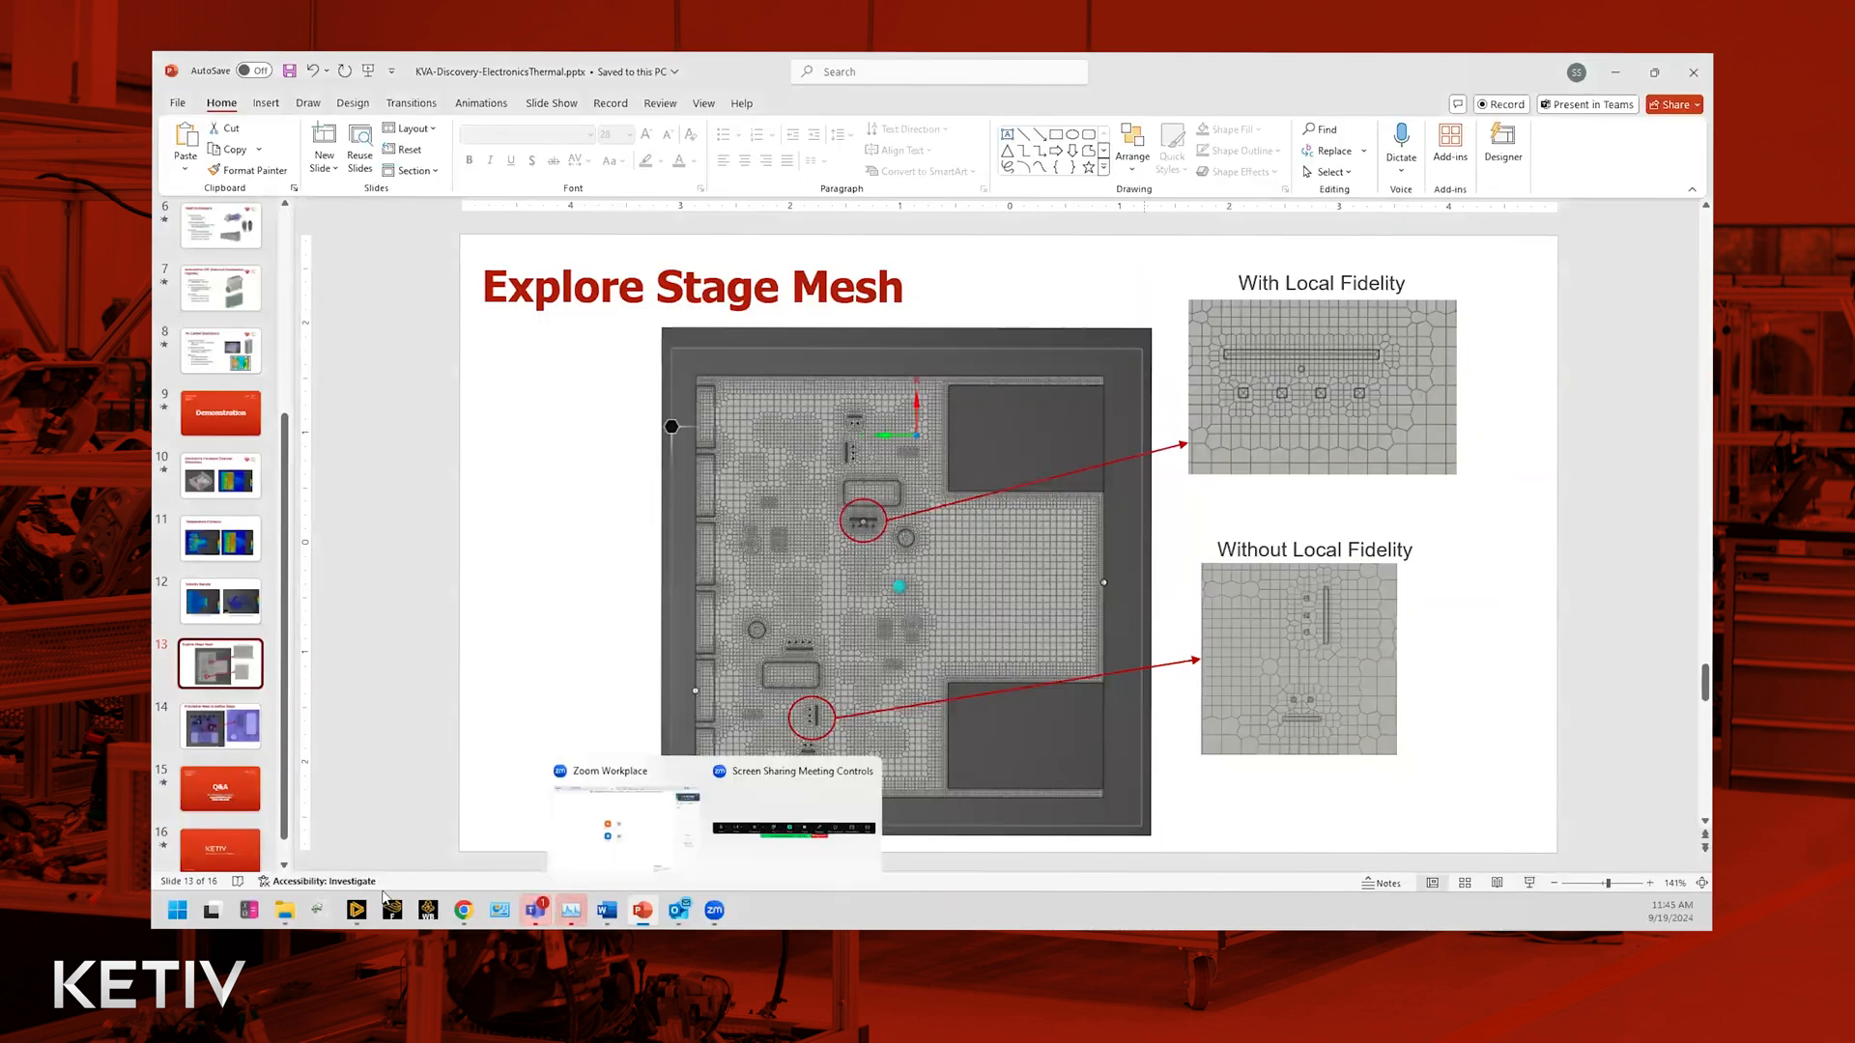
Step: Switch back to Ansys Discovery and turn off the fidelity Resolution preview
key(alt+Tab)
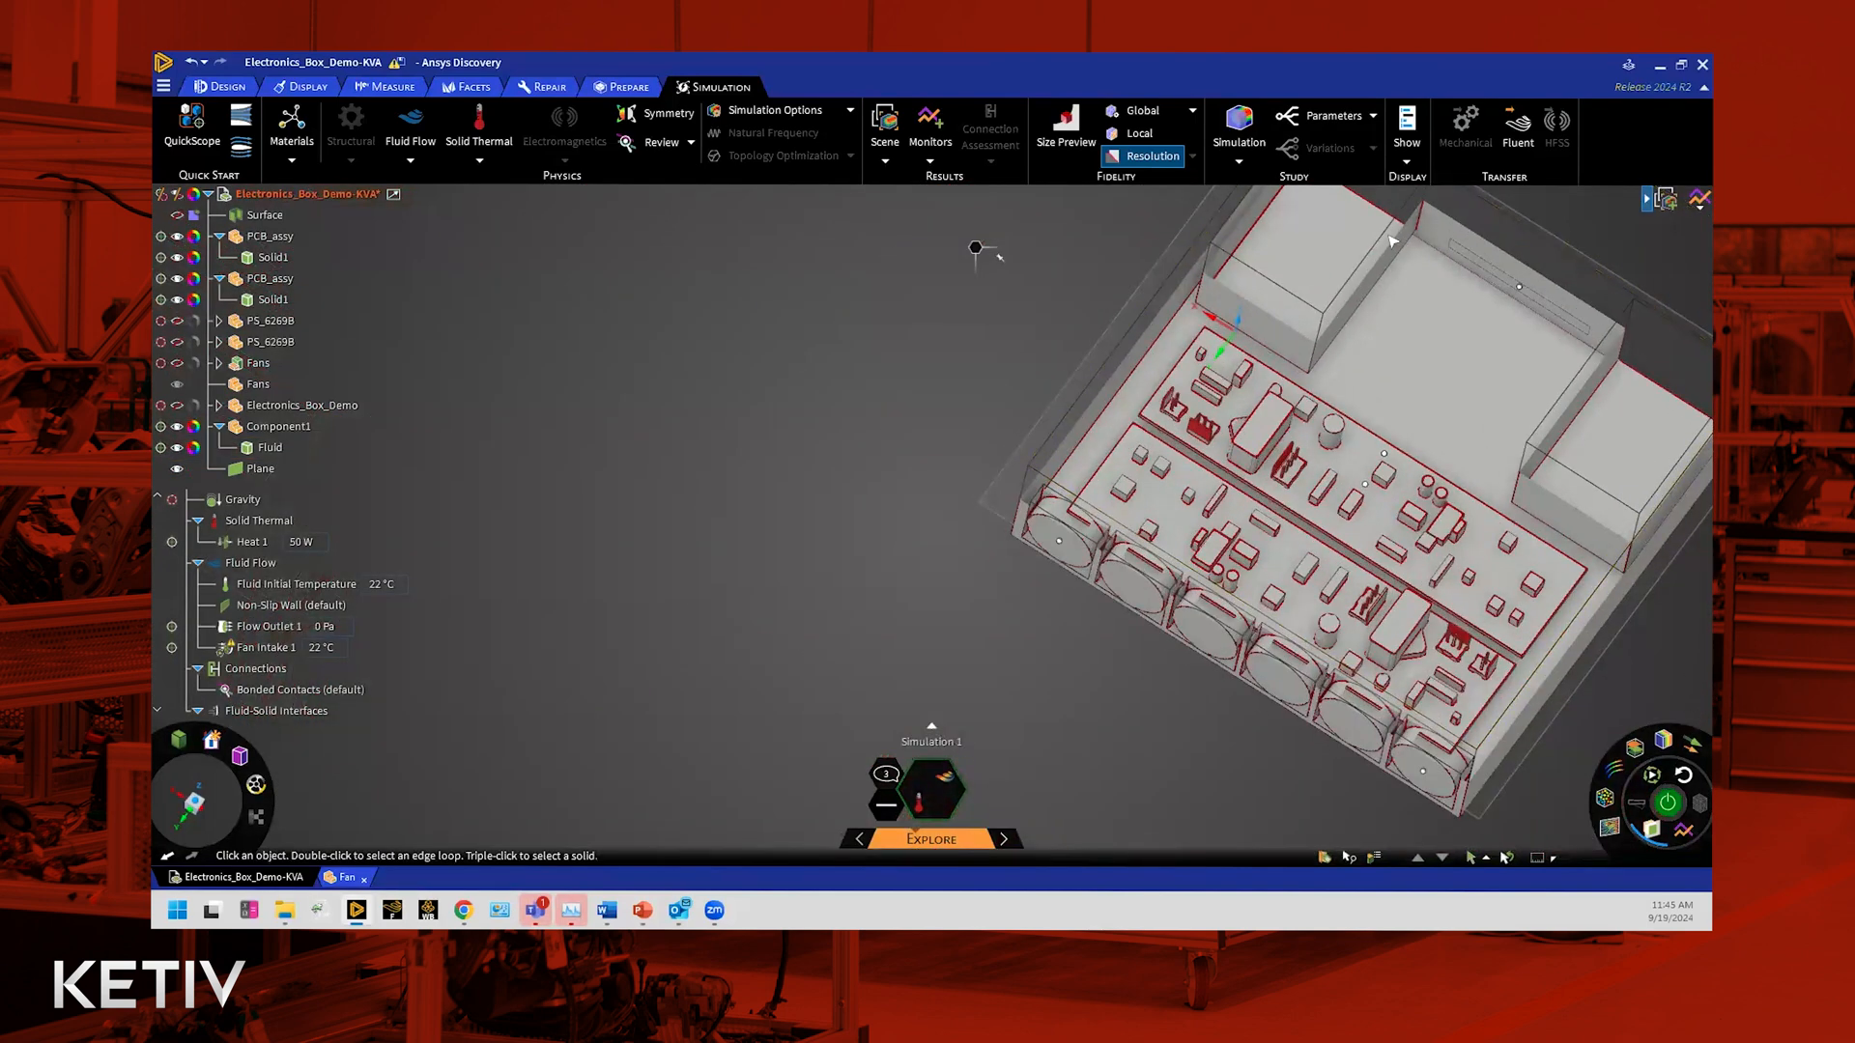
key(Escape)
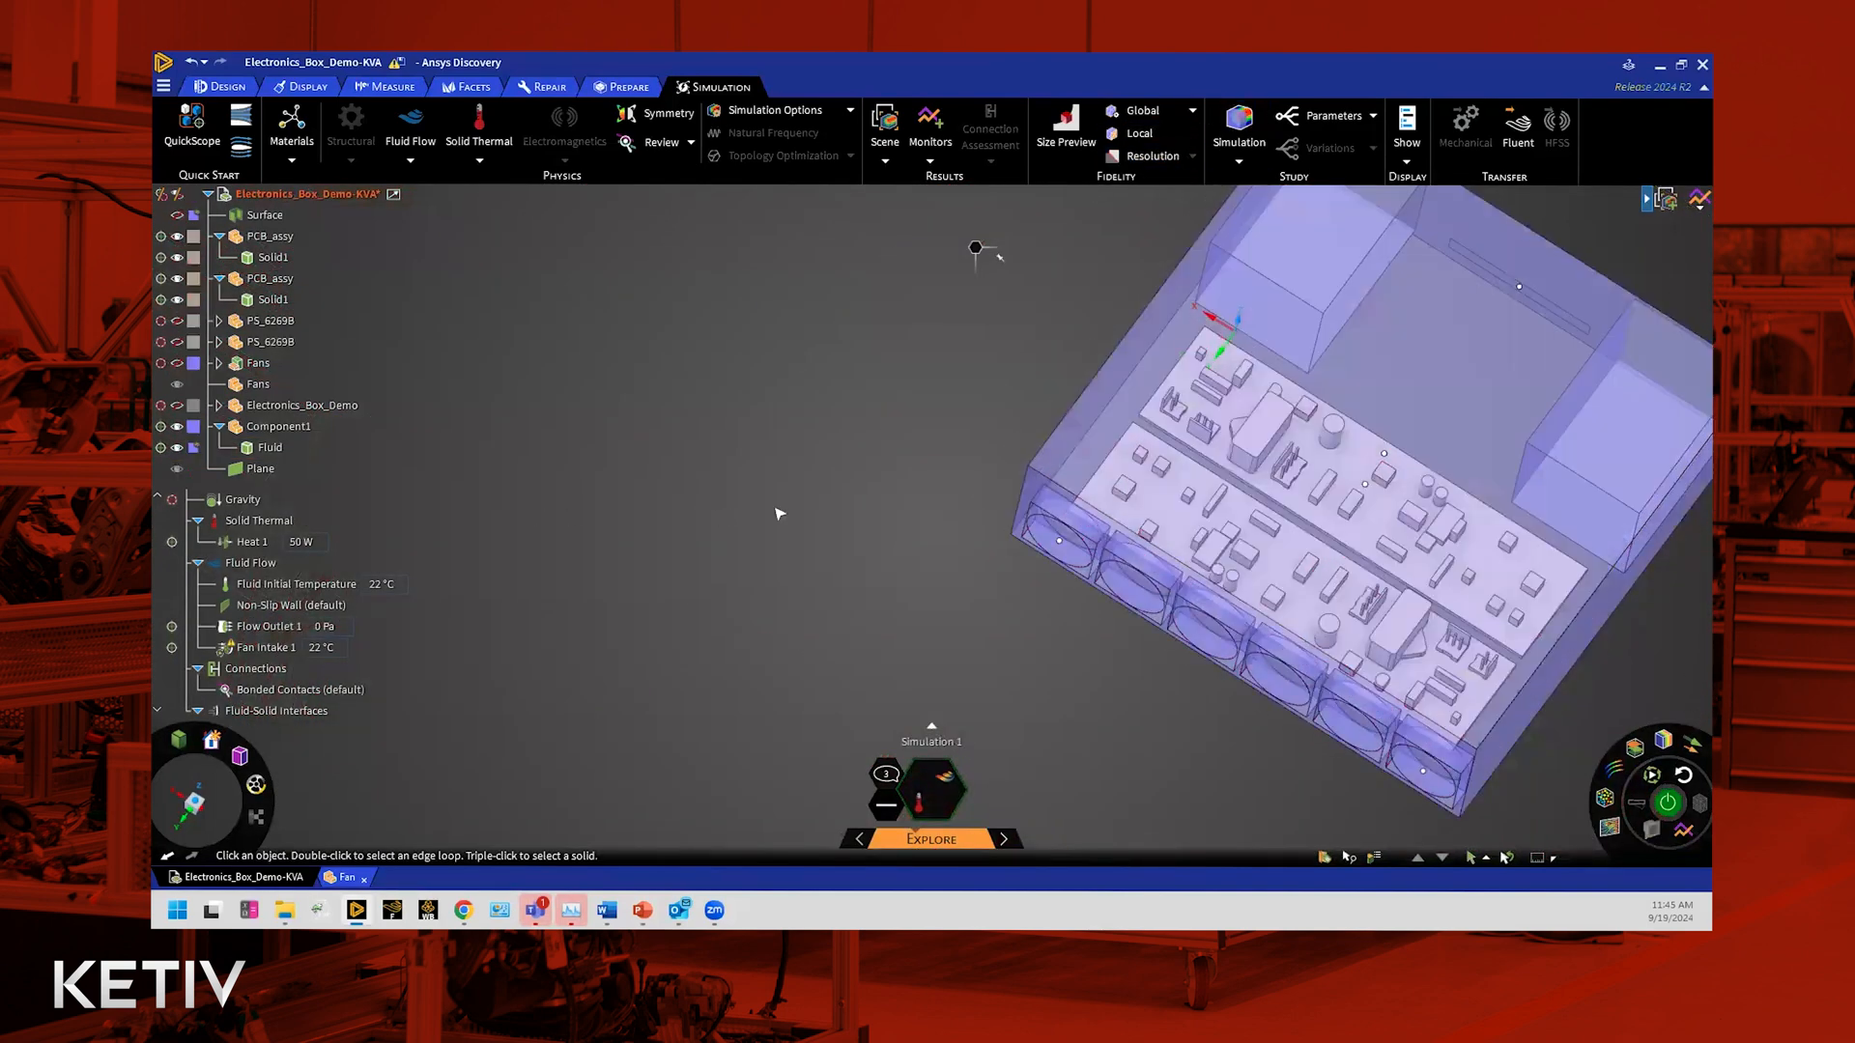
scroll(539, 515, down, 2)
scroll(1483, 542, up, 1)
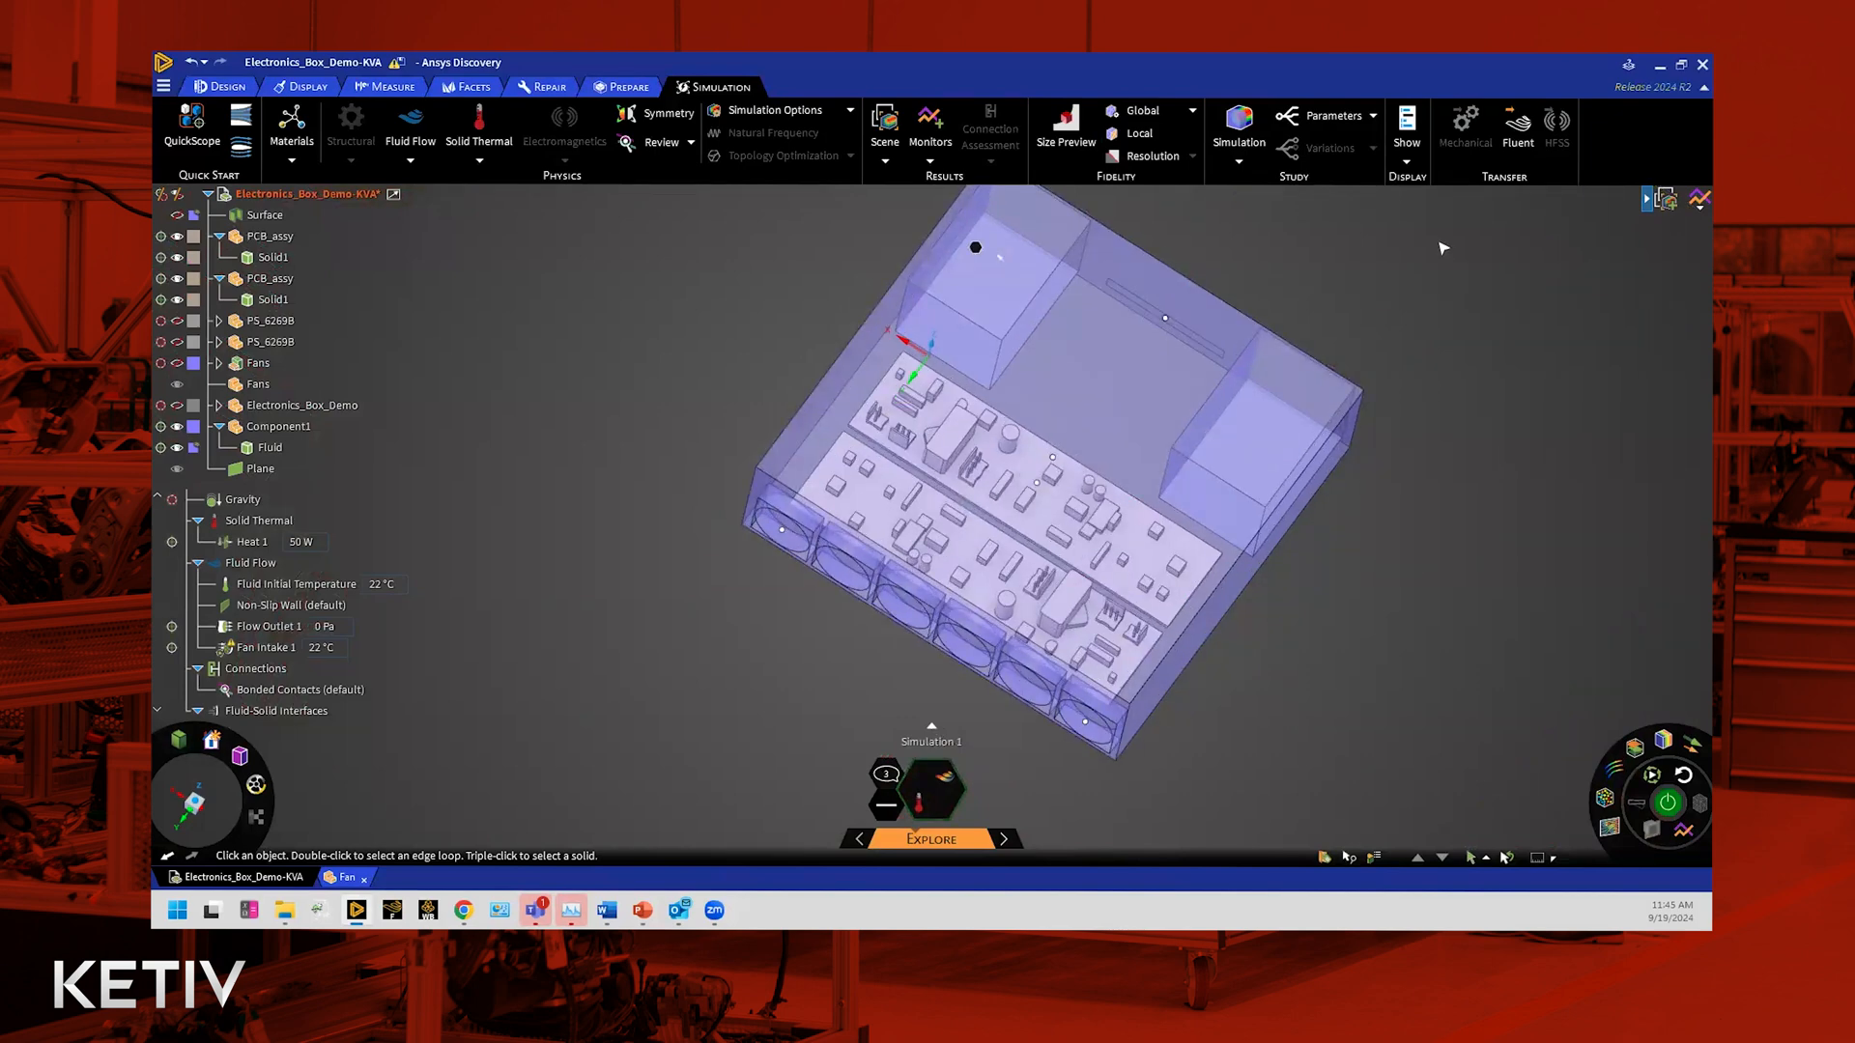
Step: Add a local fidelity of 0.0005 m to all faces of the small pinned component between the large block and the cylinder on the PCB
click(1130, 136)
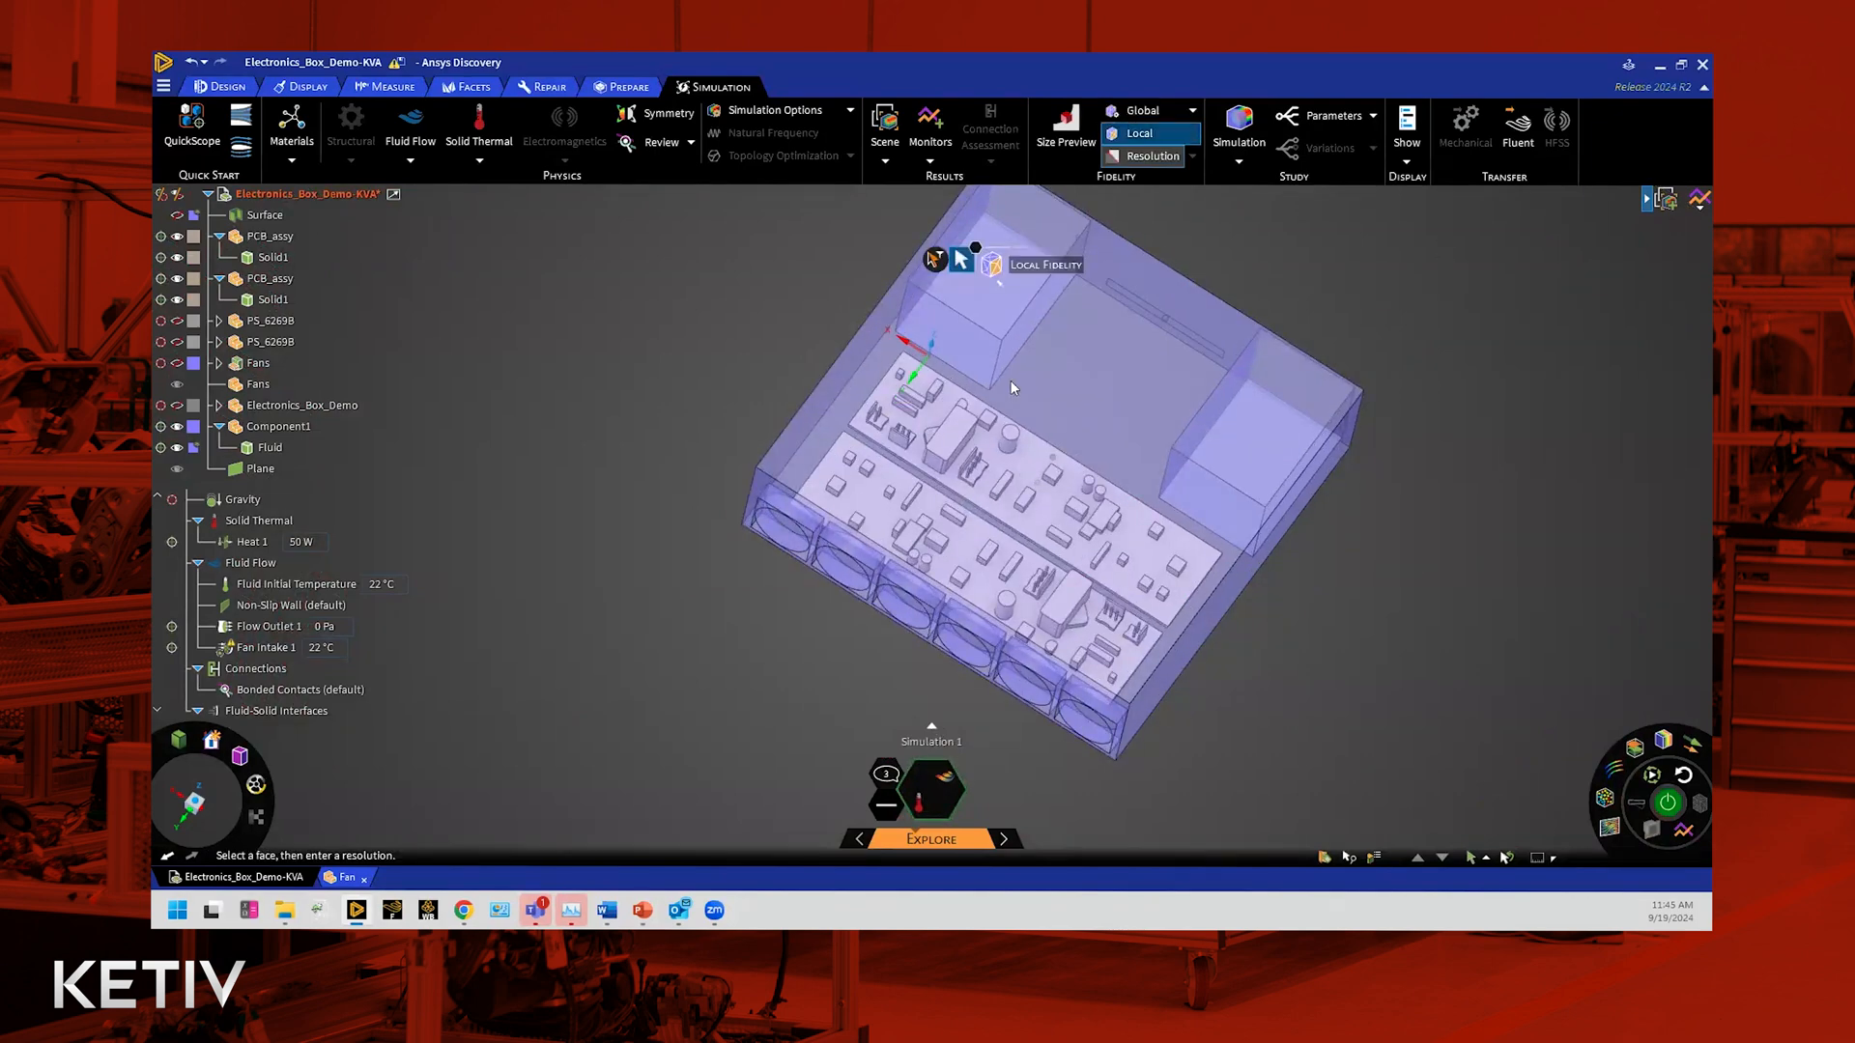
scroll(999, 483, up, 3)
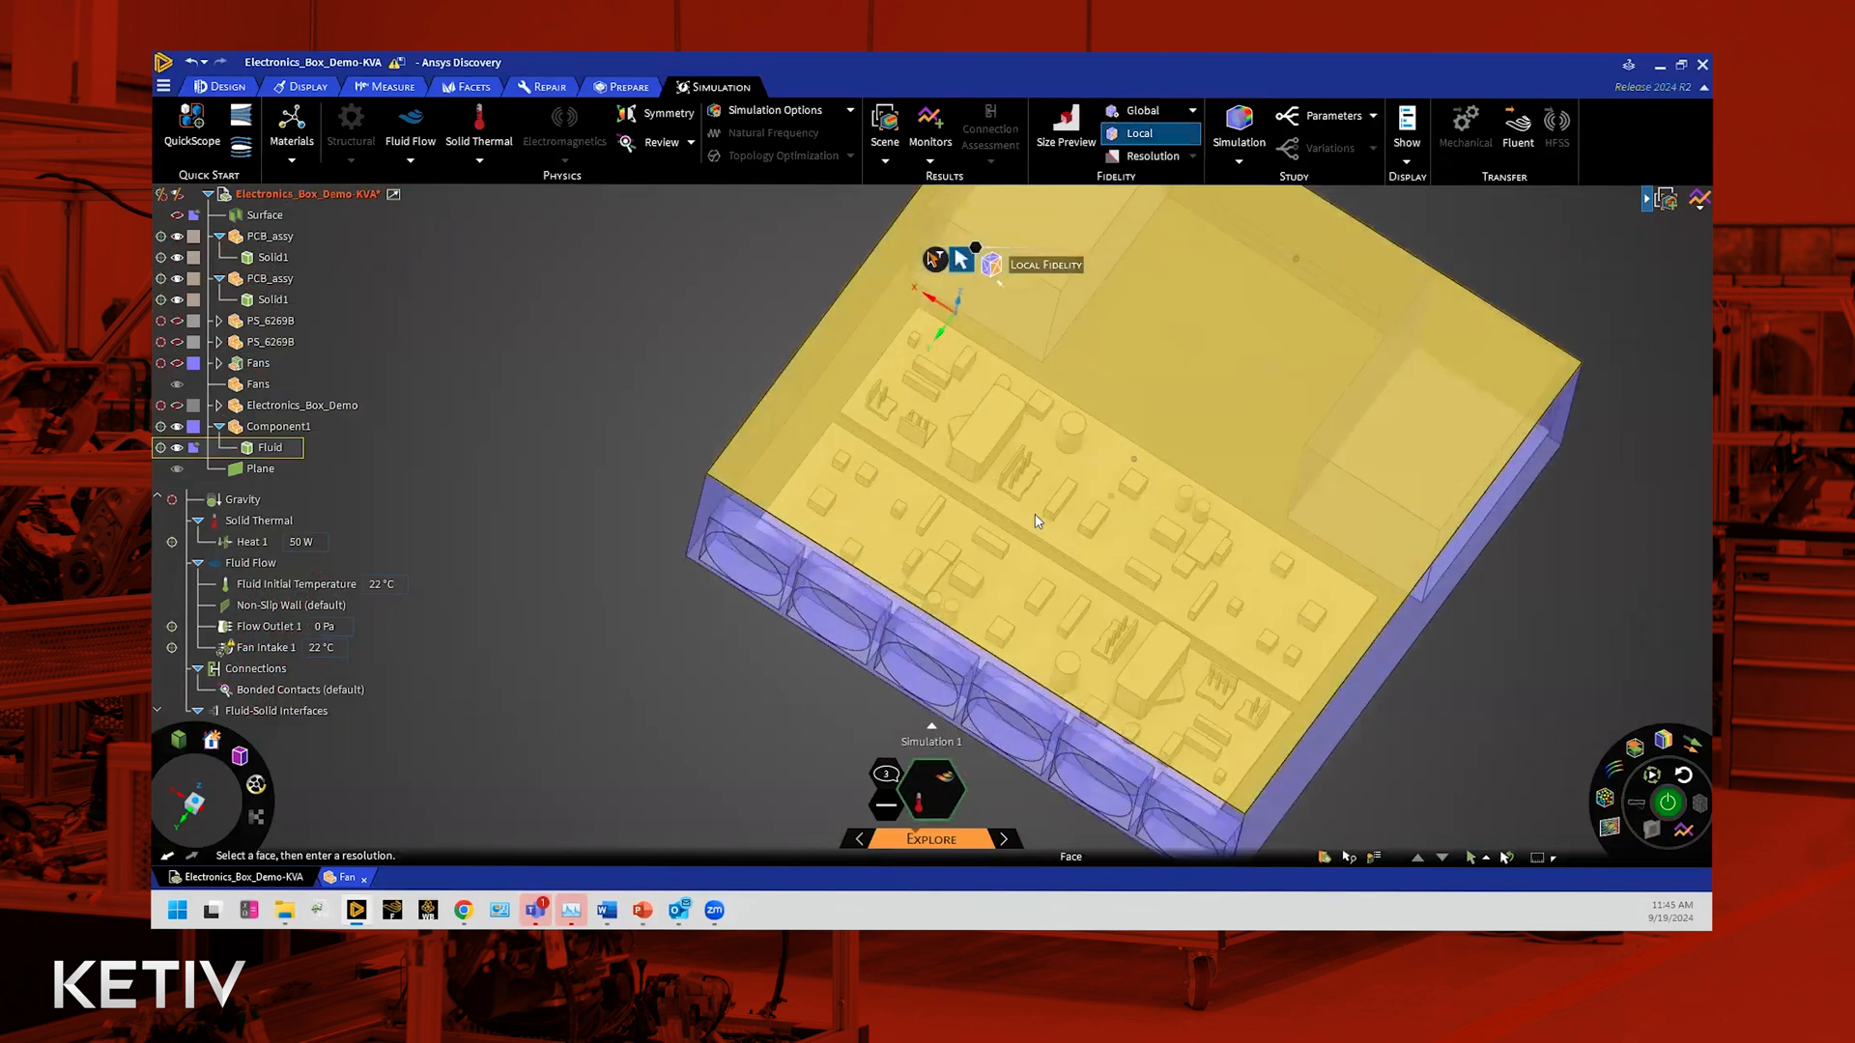
scroll(985, 437, up, 2)
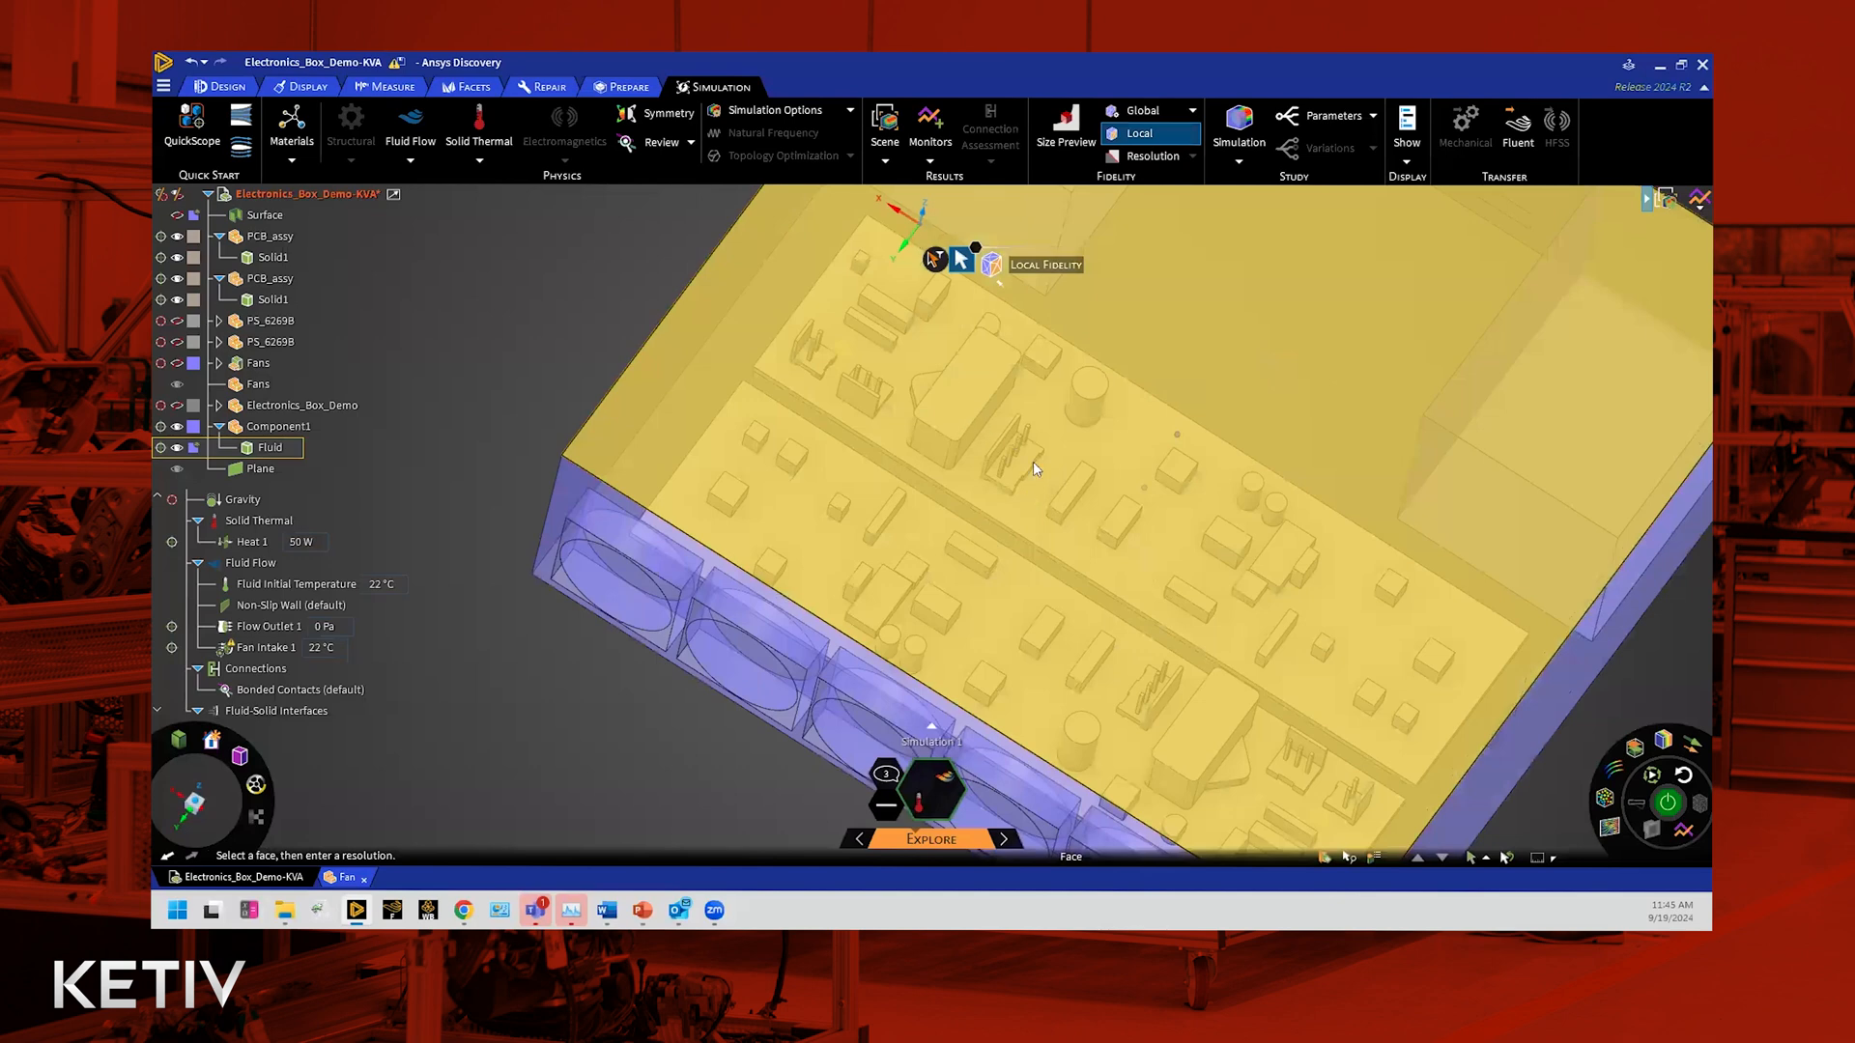
click(1015, 454)
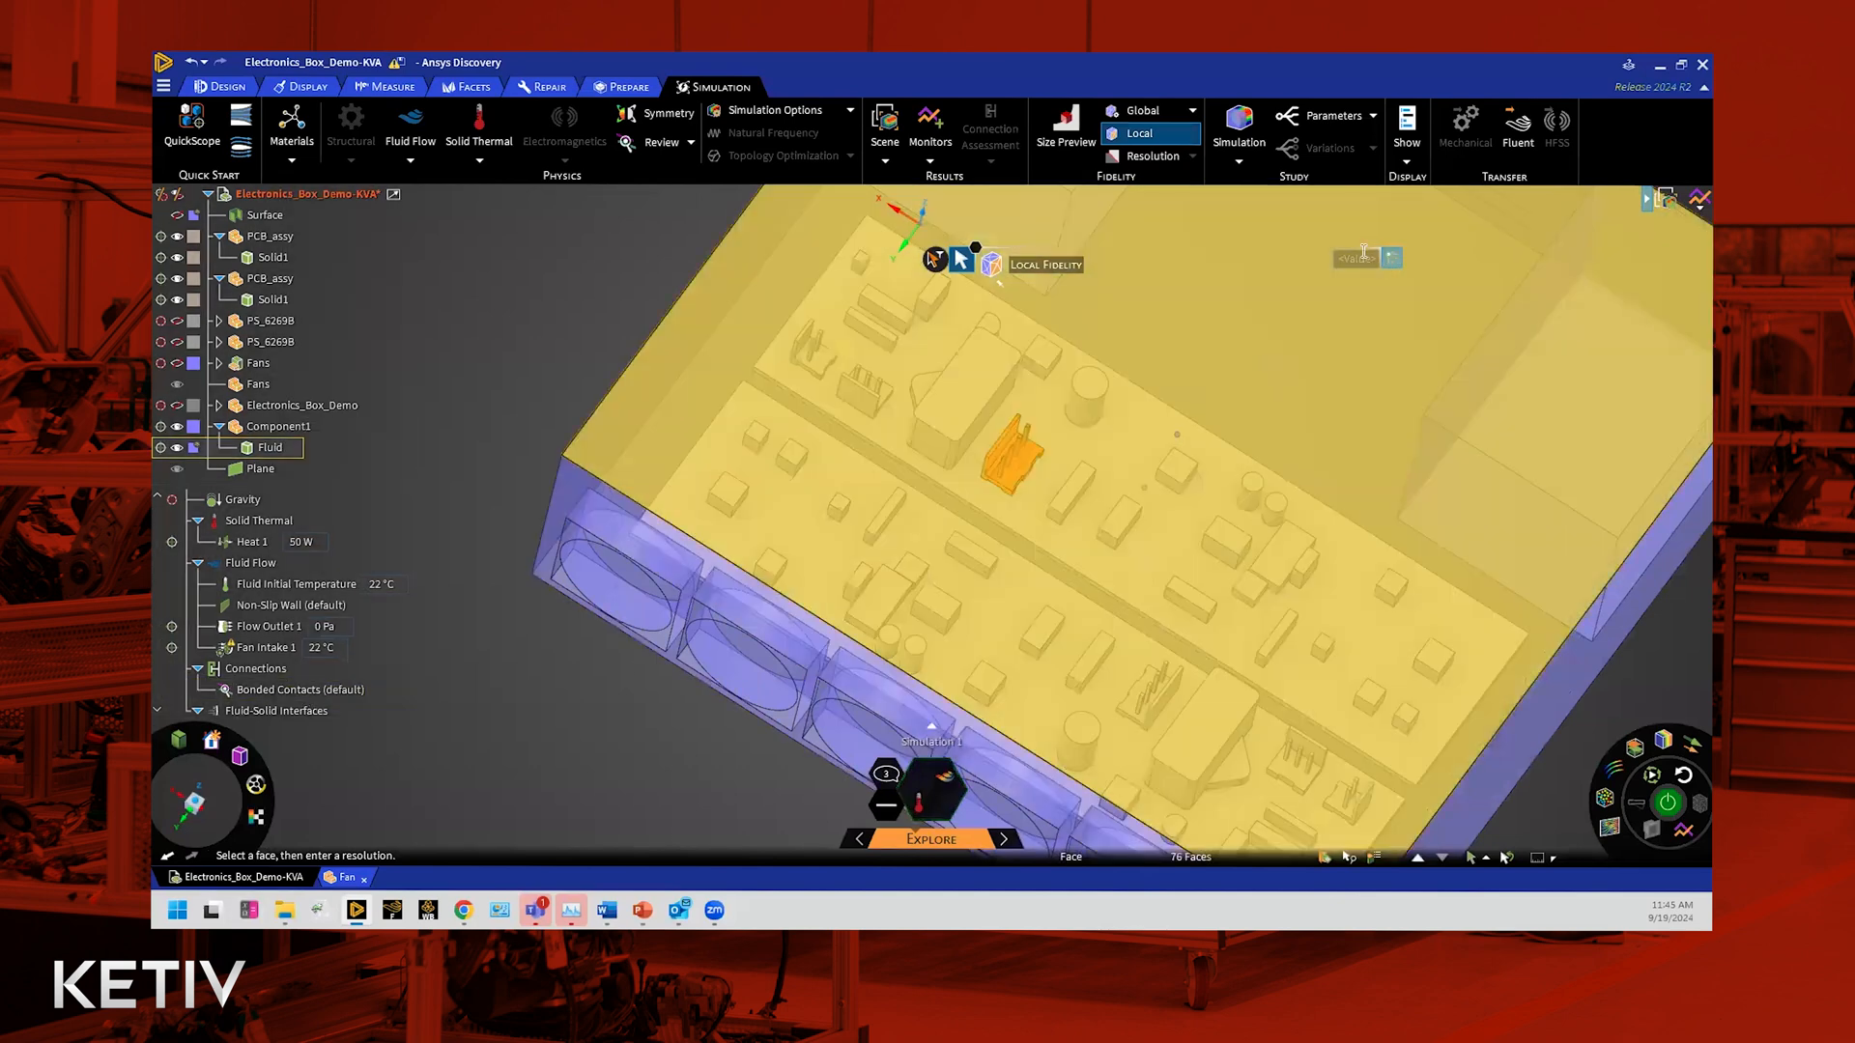
text(0.000)
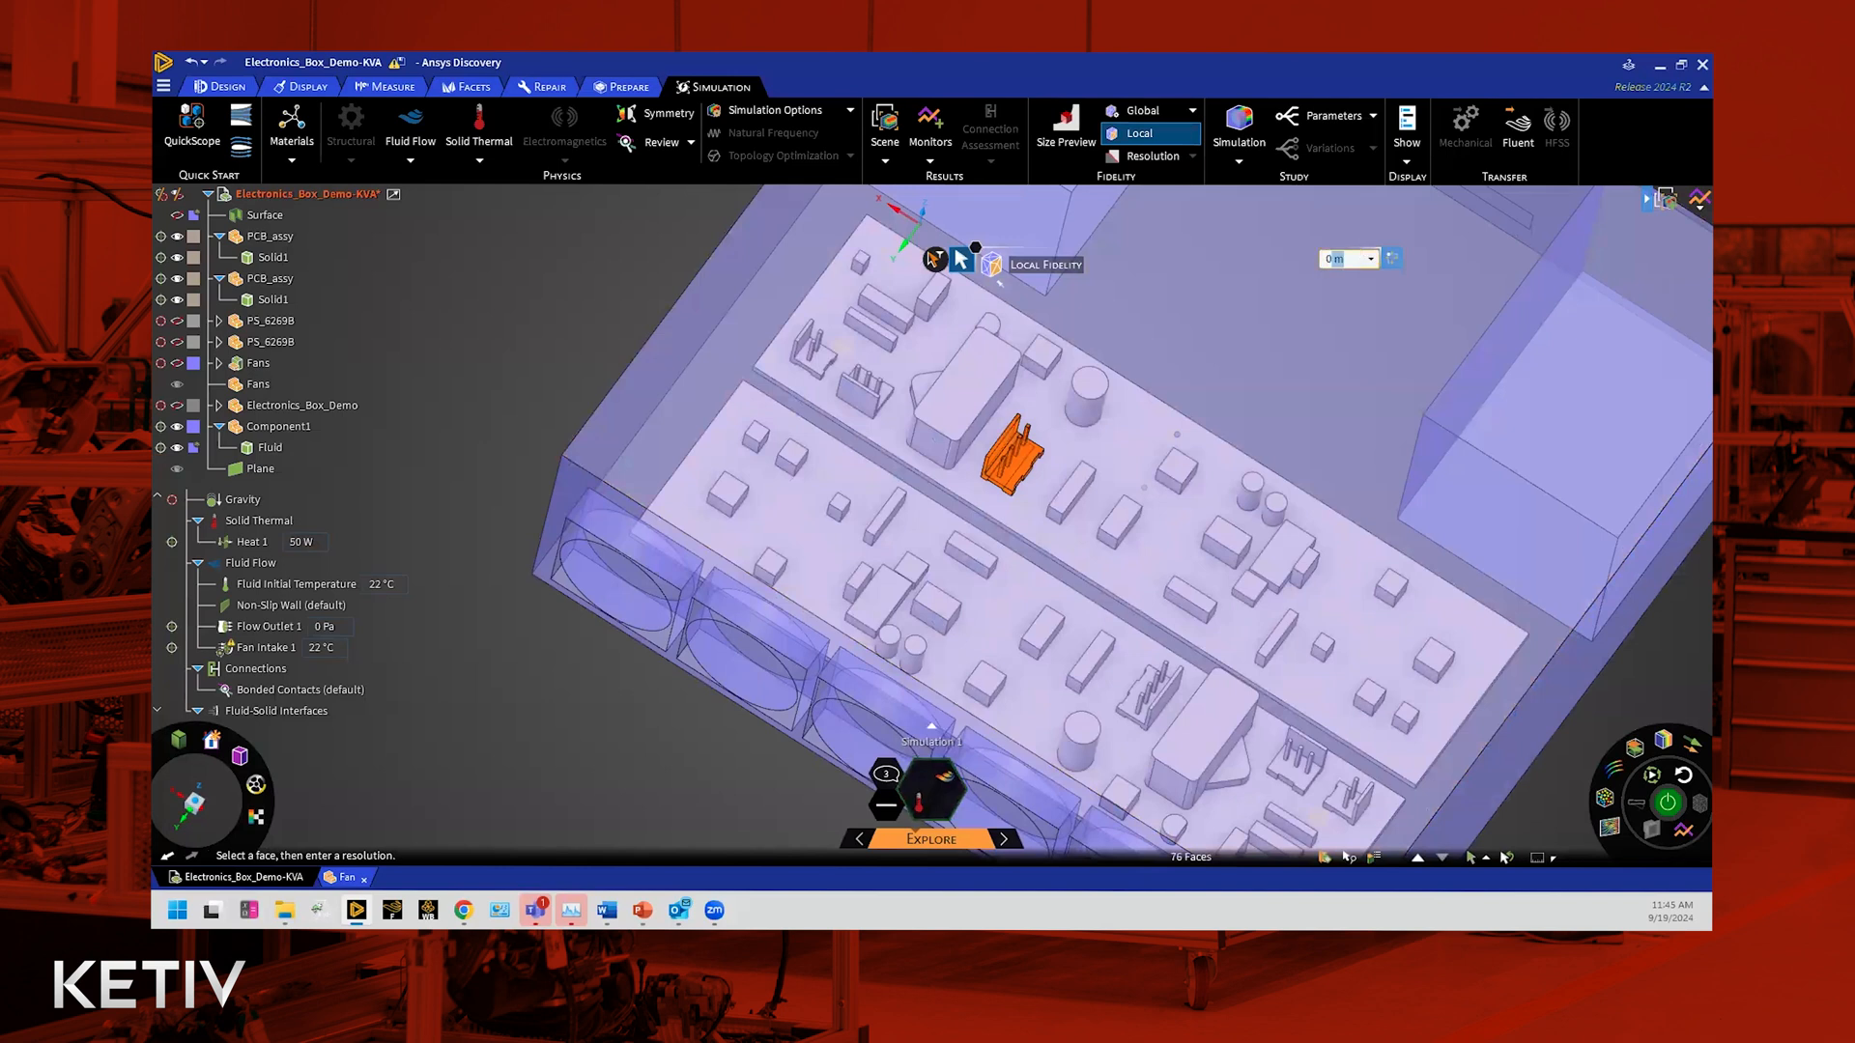
text(5)
key(Return)
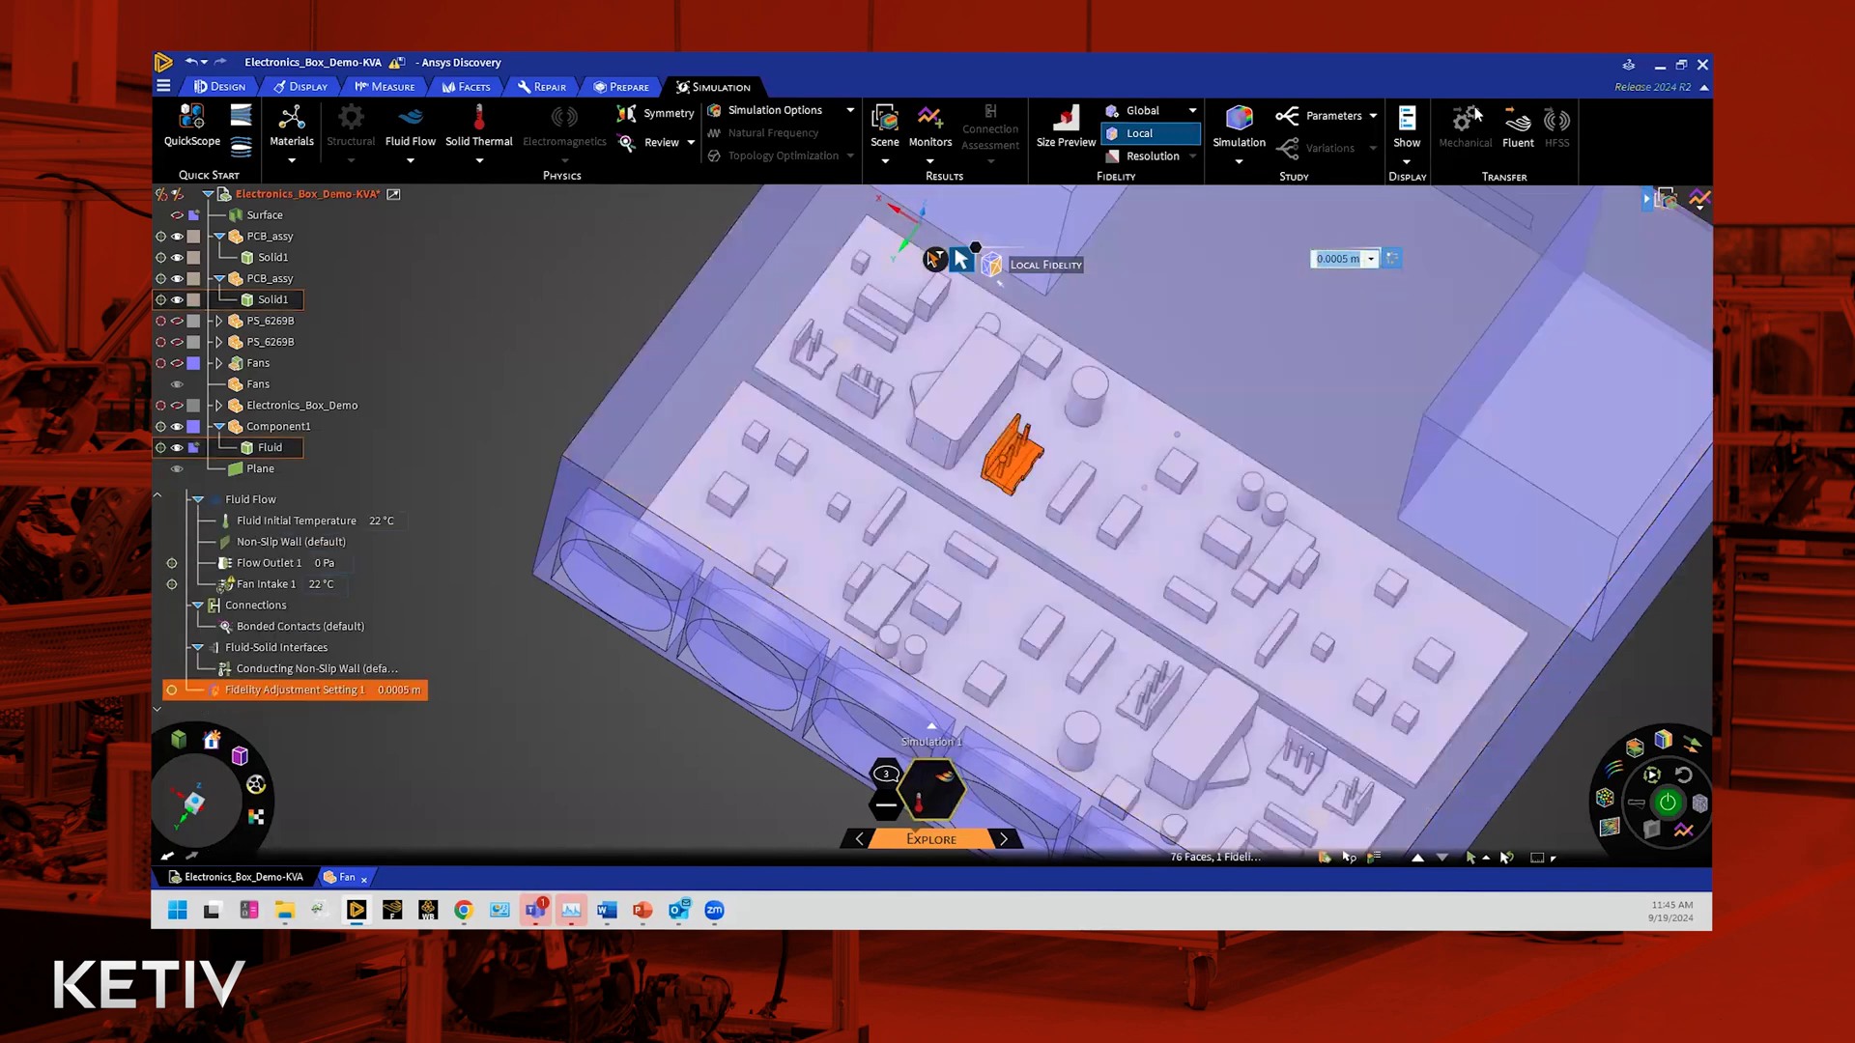
click(377, 699)
Step: Clear the selection and switch the simulation from the Explore stage to the Refine stage
mouse_move(937, 841)
drag(937, 842, 912, 844)
click(542, 736)
scroll(1012, 536, down, 3)
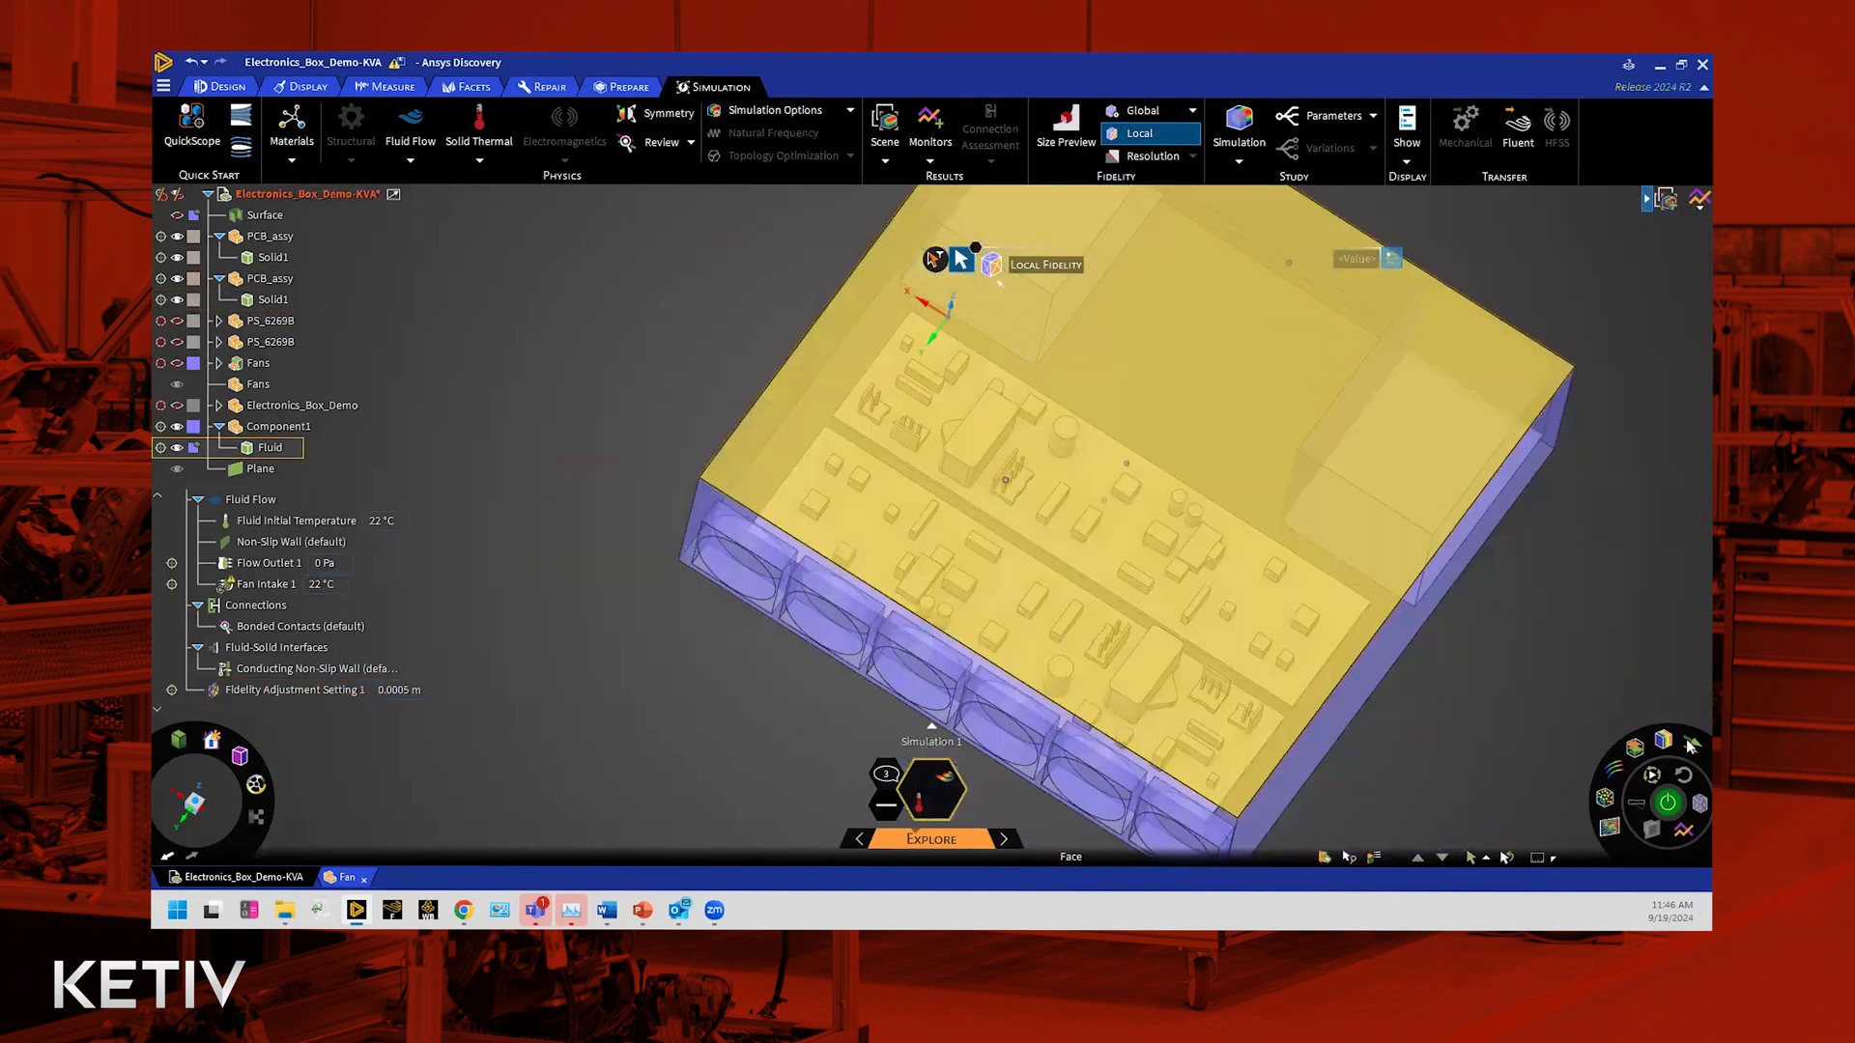
click(1689, 811)
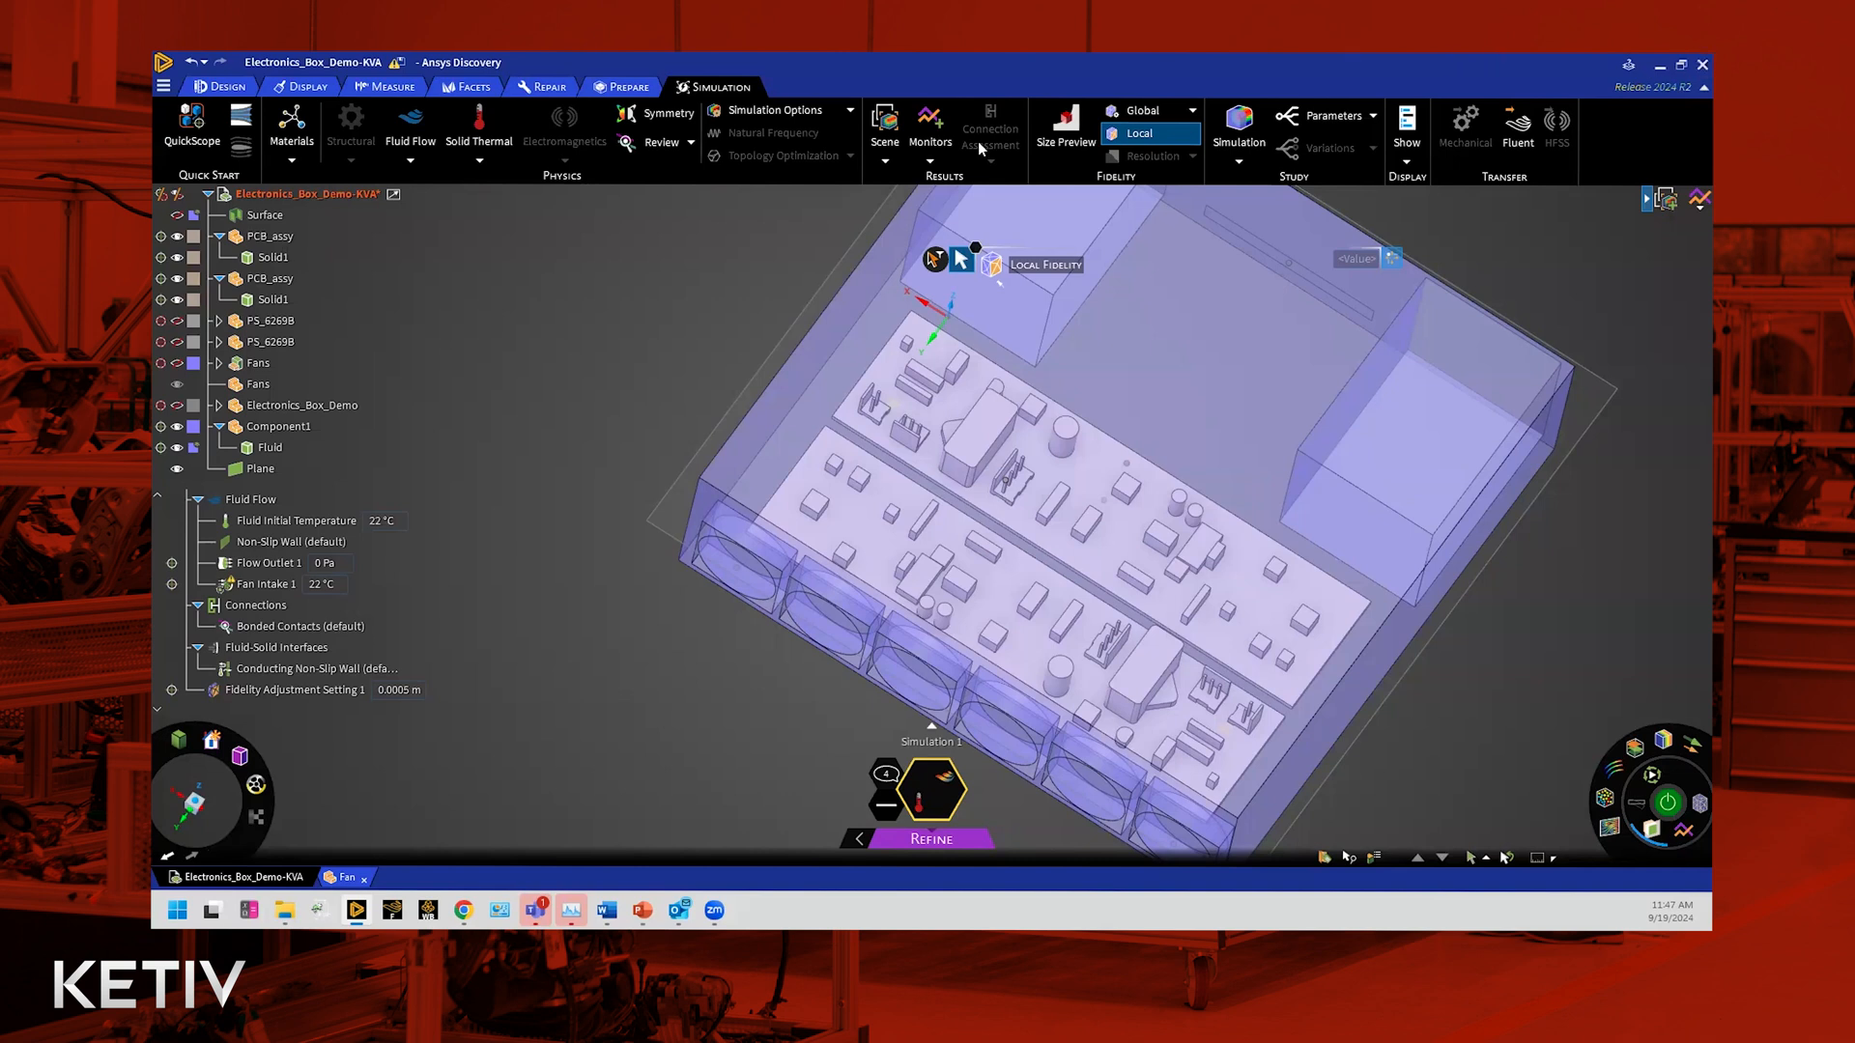
Step: Review the LiveGX solver's GPU and CPU choices, enable the meshing method setting in the Refine fluid flow options, and open its mesh type choices
click(770, 112)
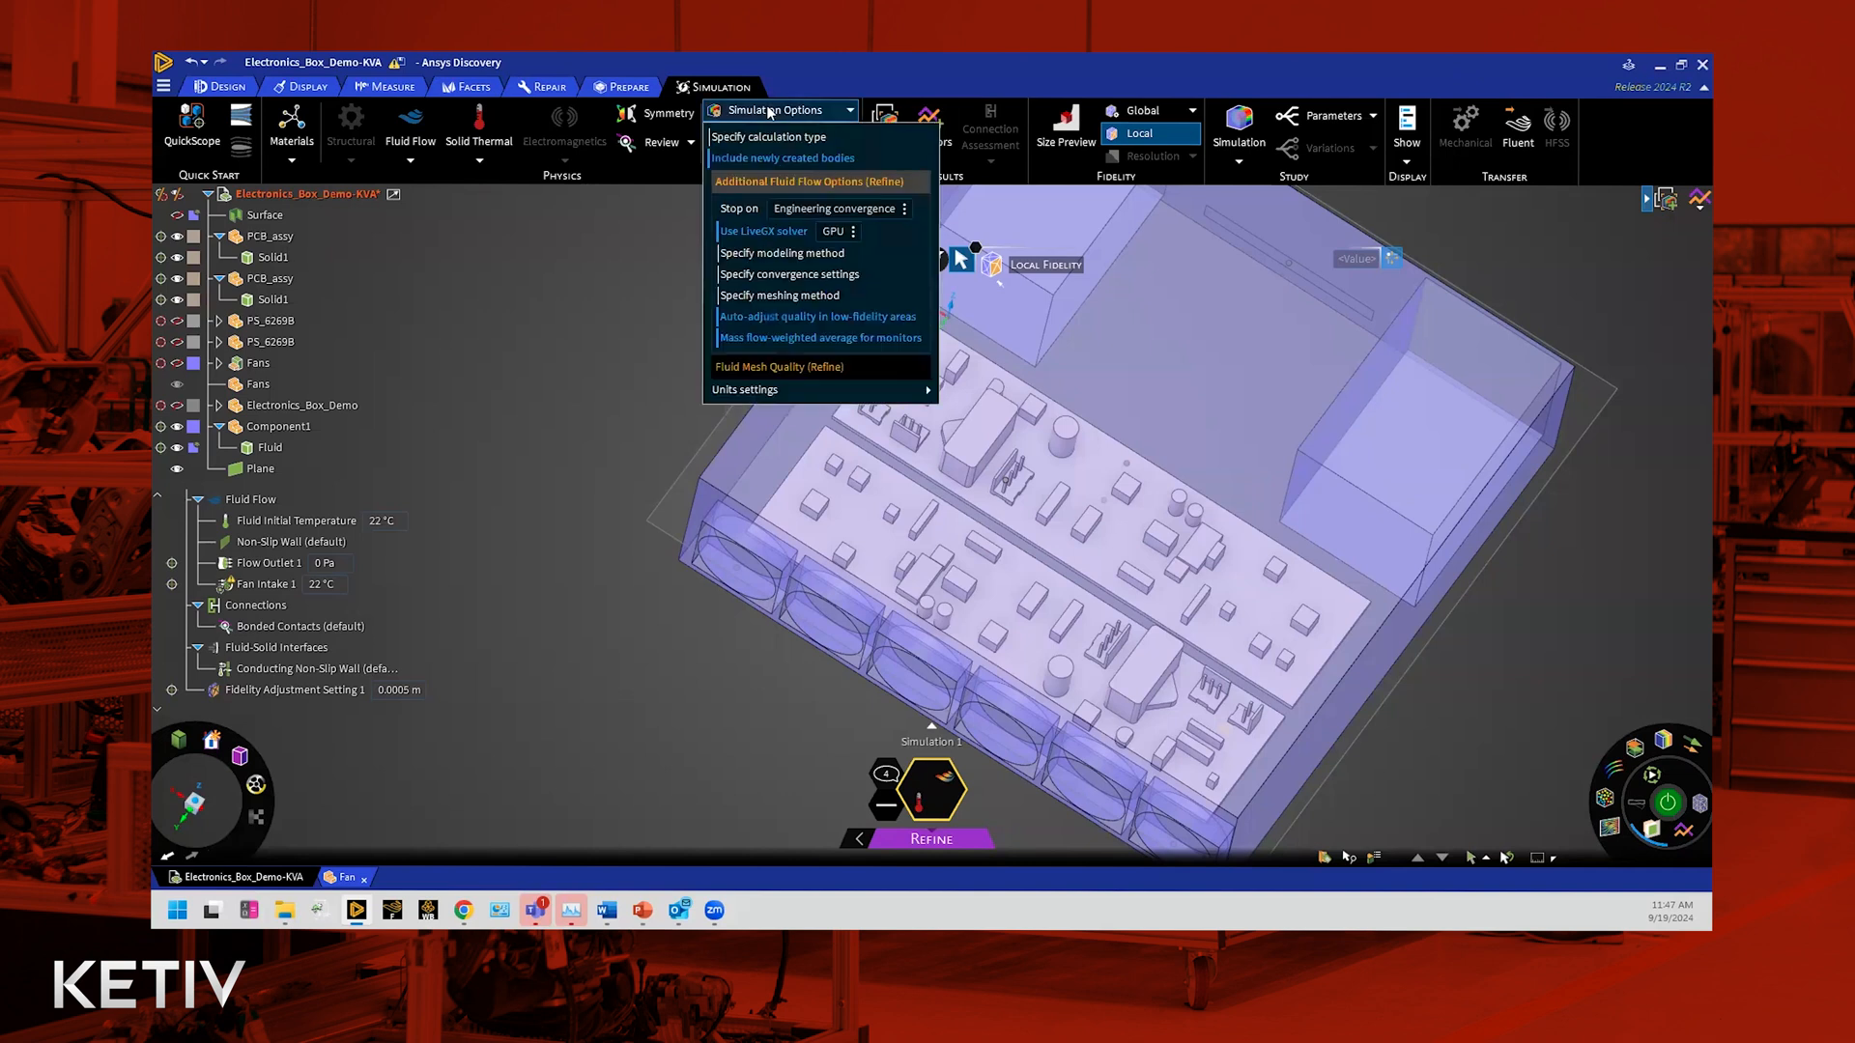
click(854, 232)
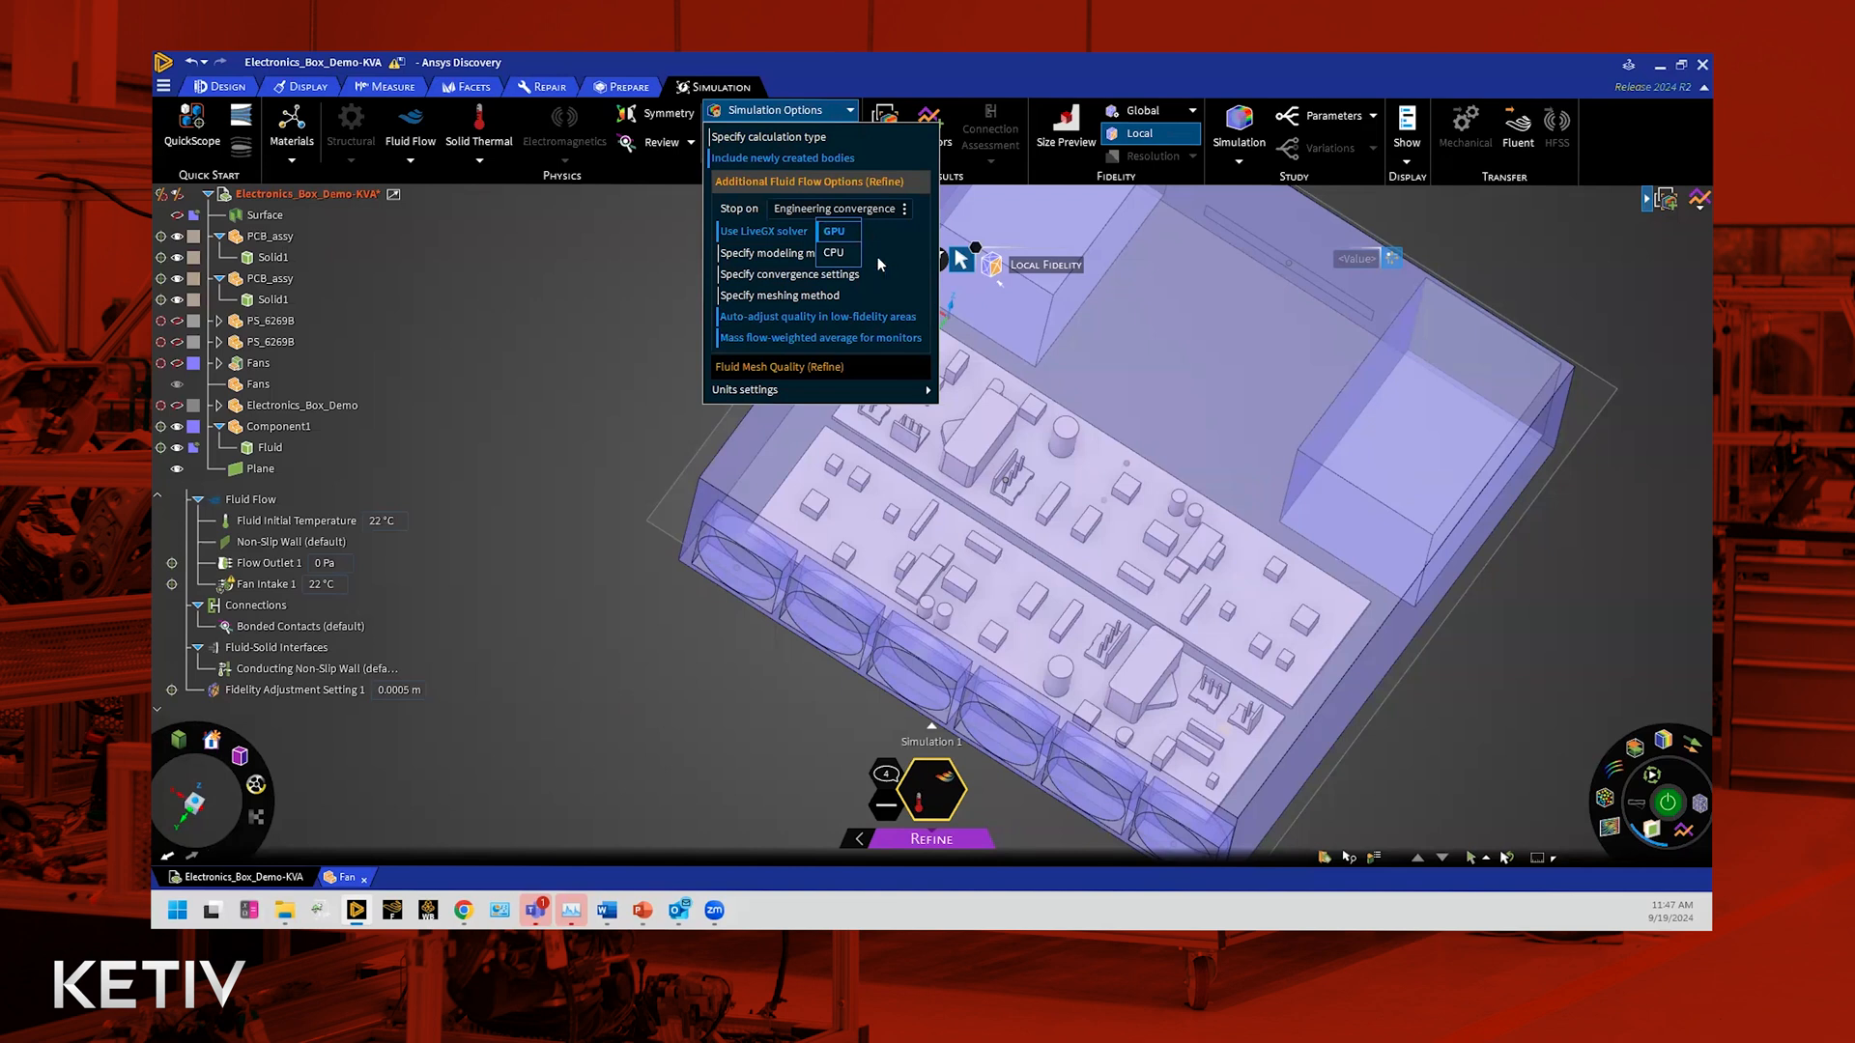
click(826, 304)
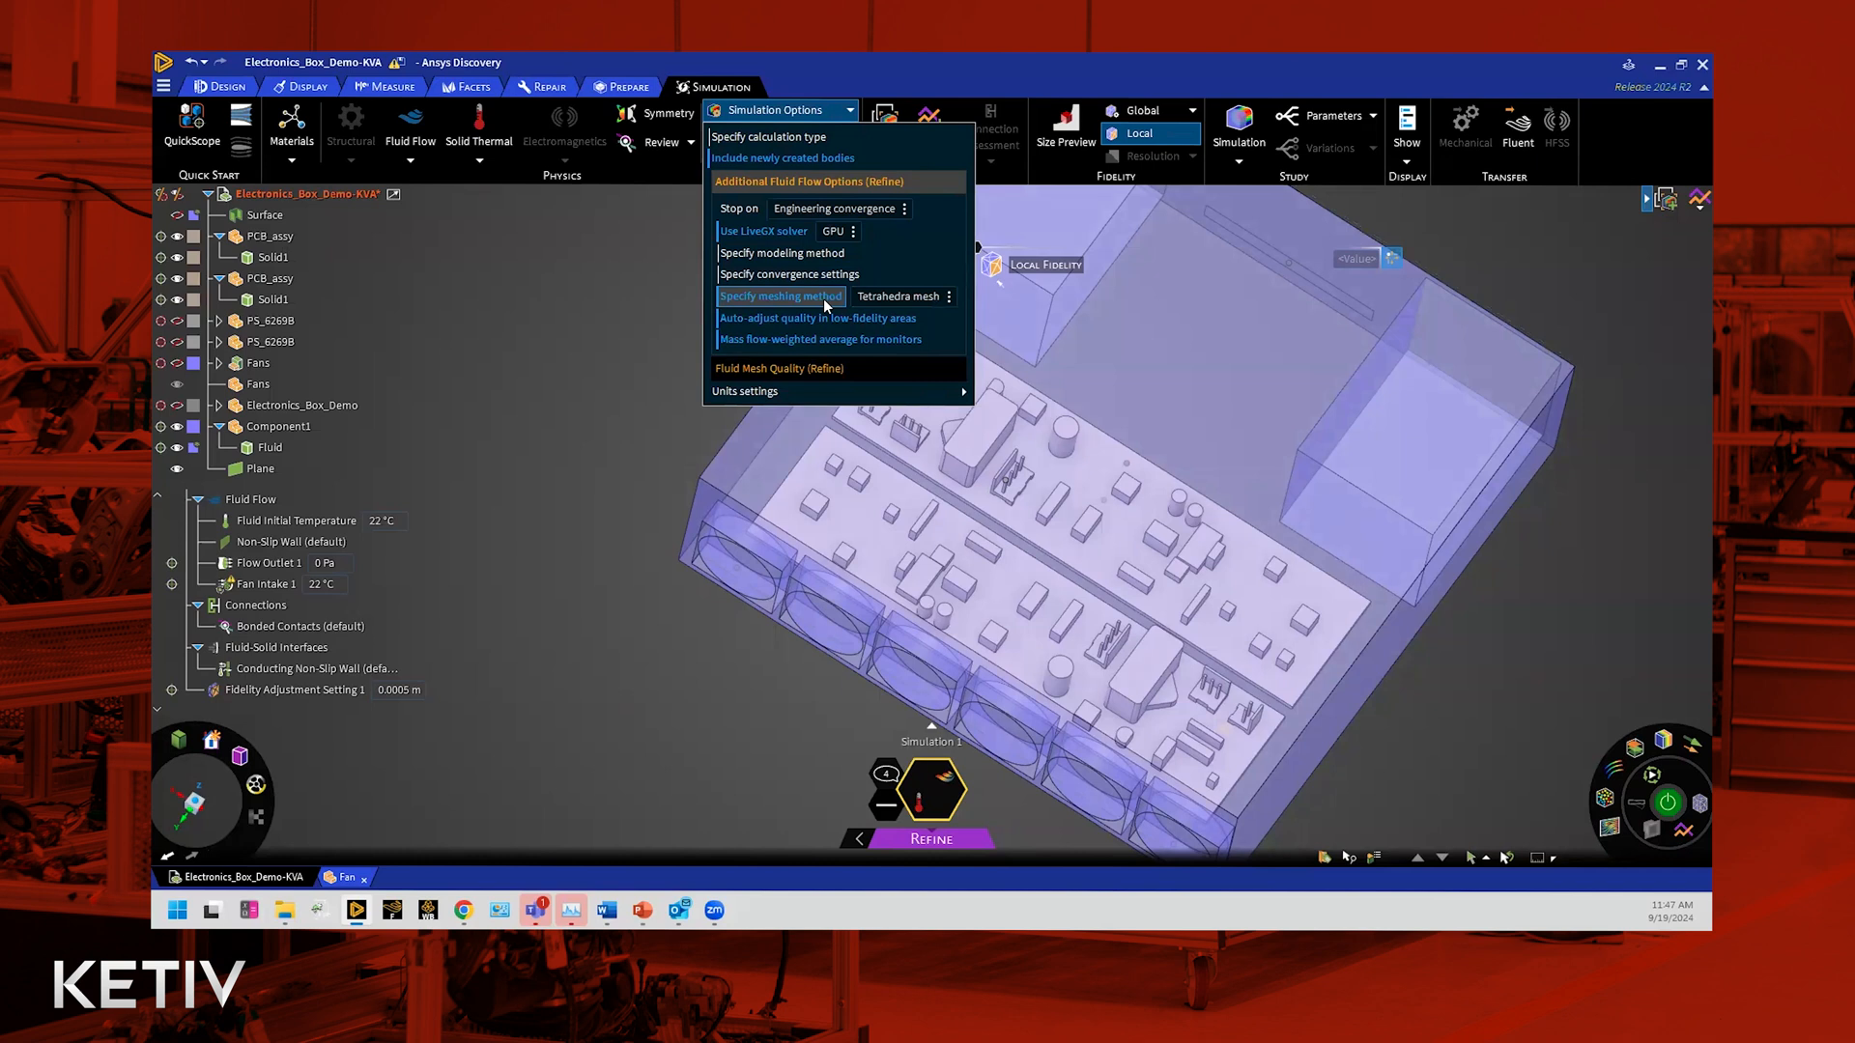
click(949, 298)
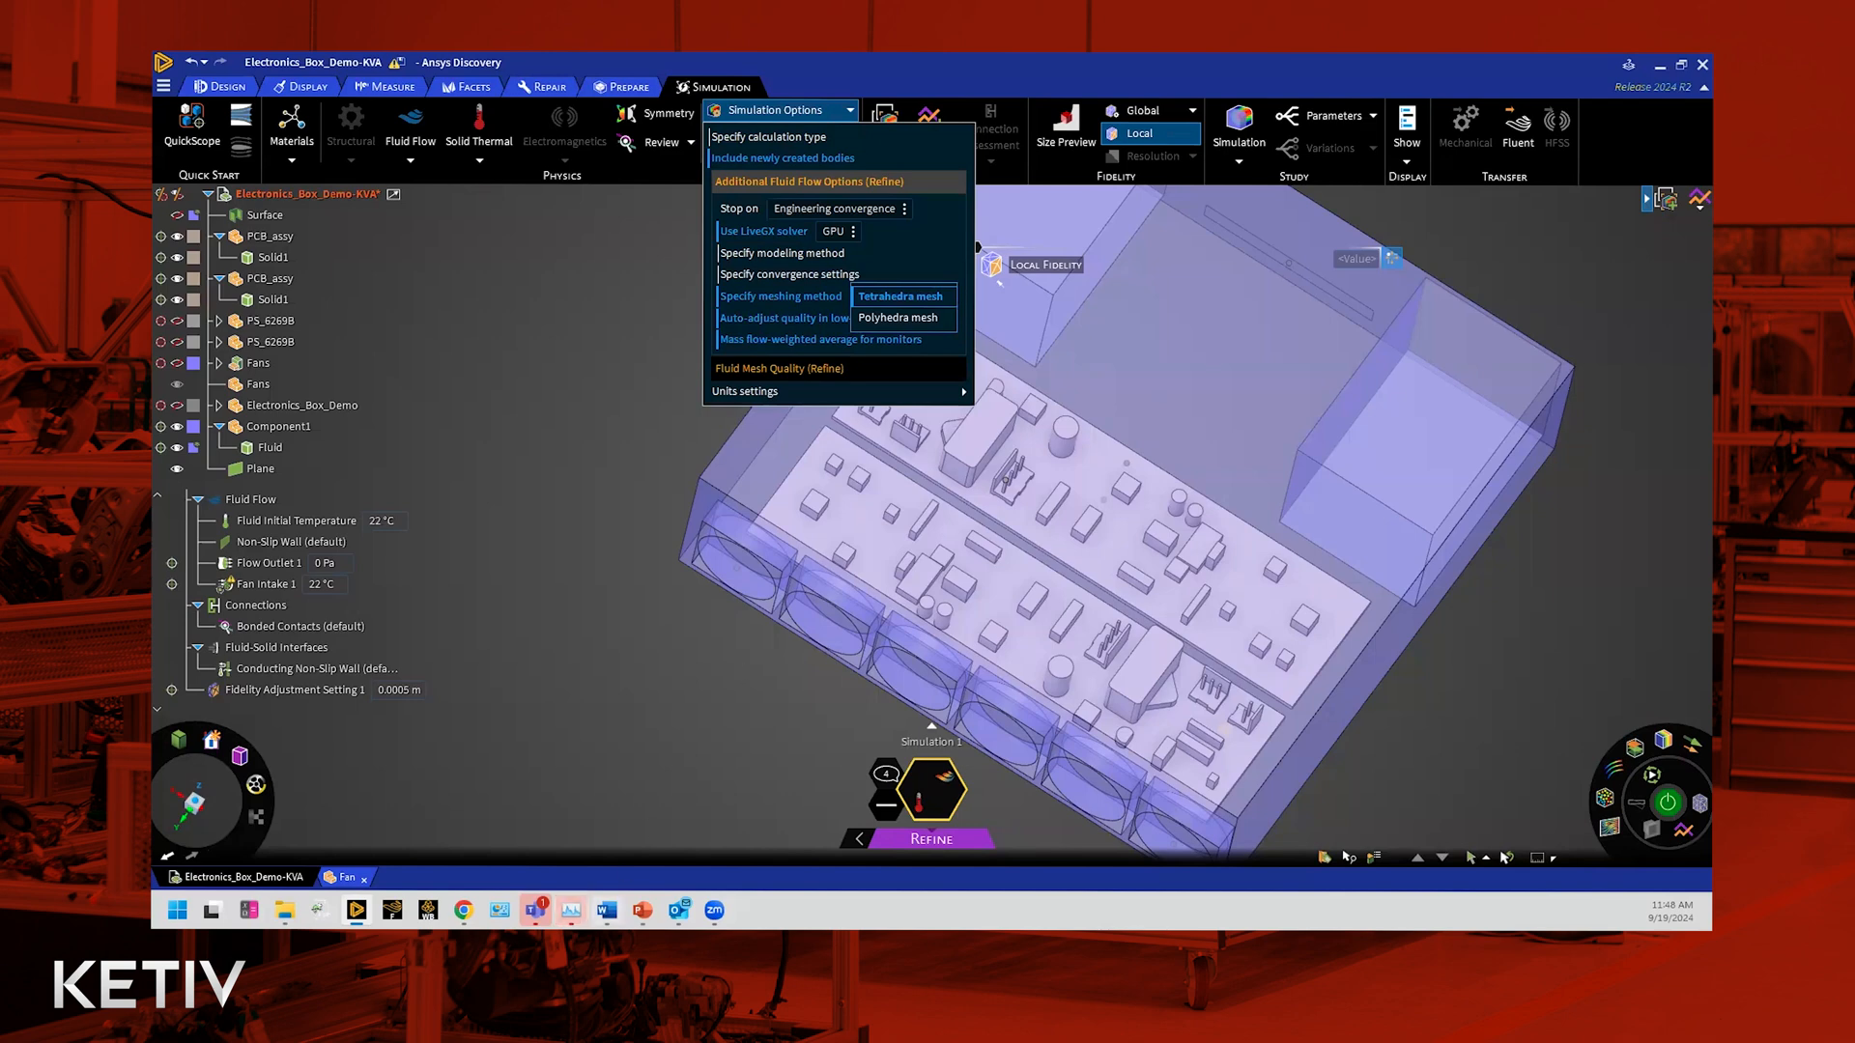
Step: Switch to the PowerPoint presentation and show the "Polyhedral Mesh in Refine Stage" slide full screen
click(643, 910)
click(220, 727)
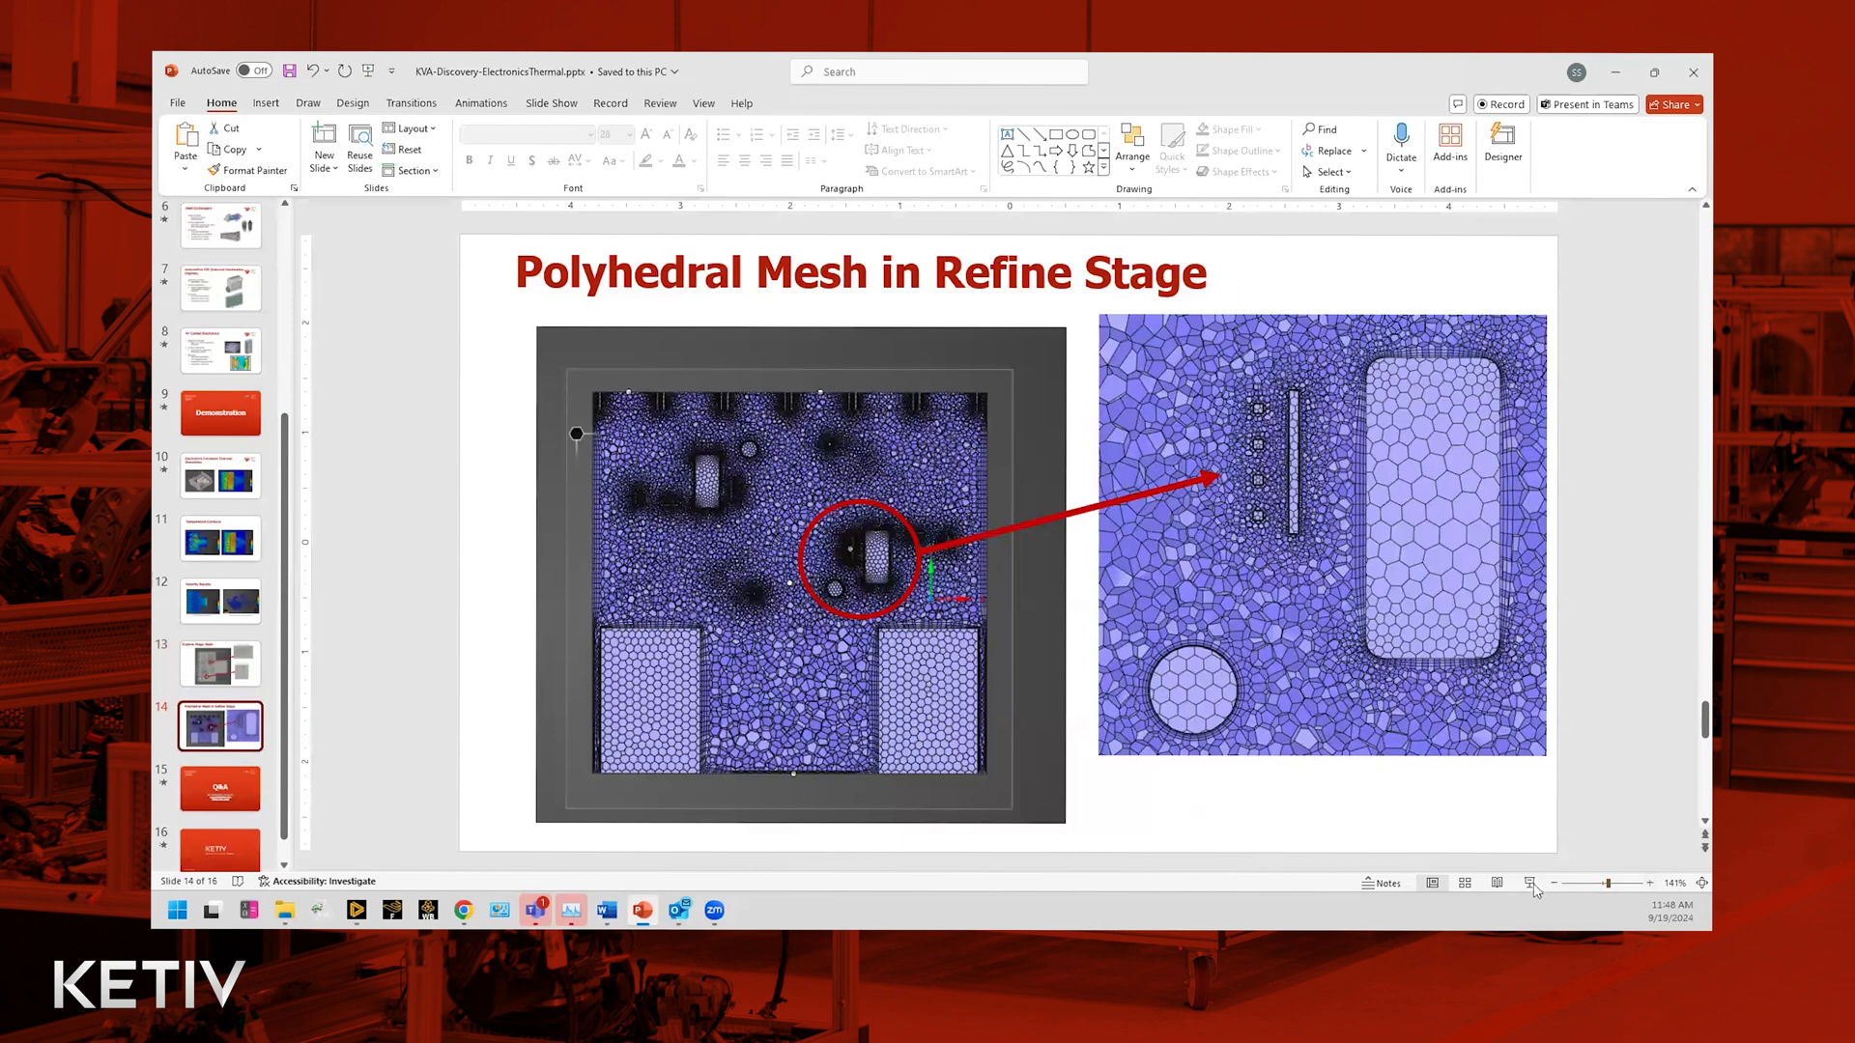
key(shift+F5)
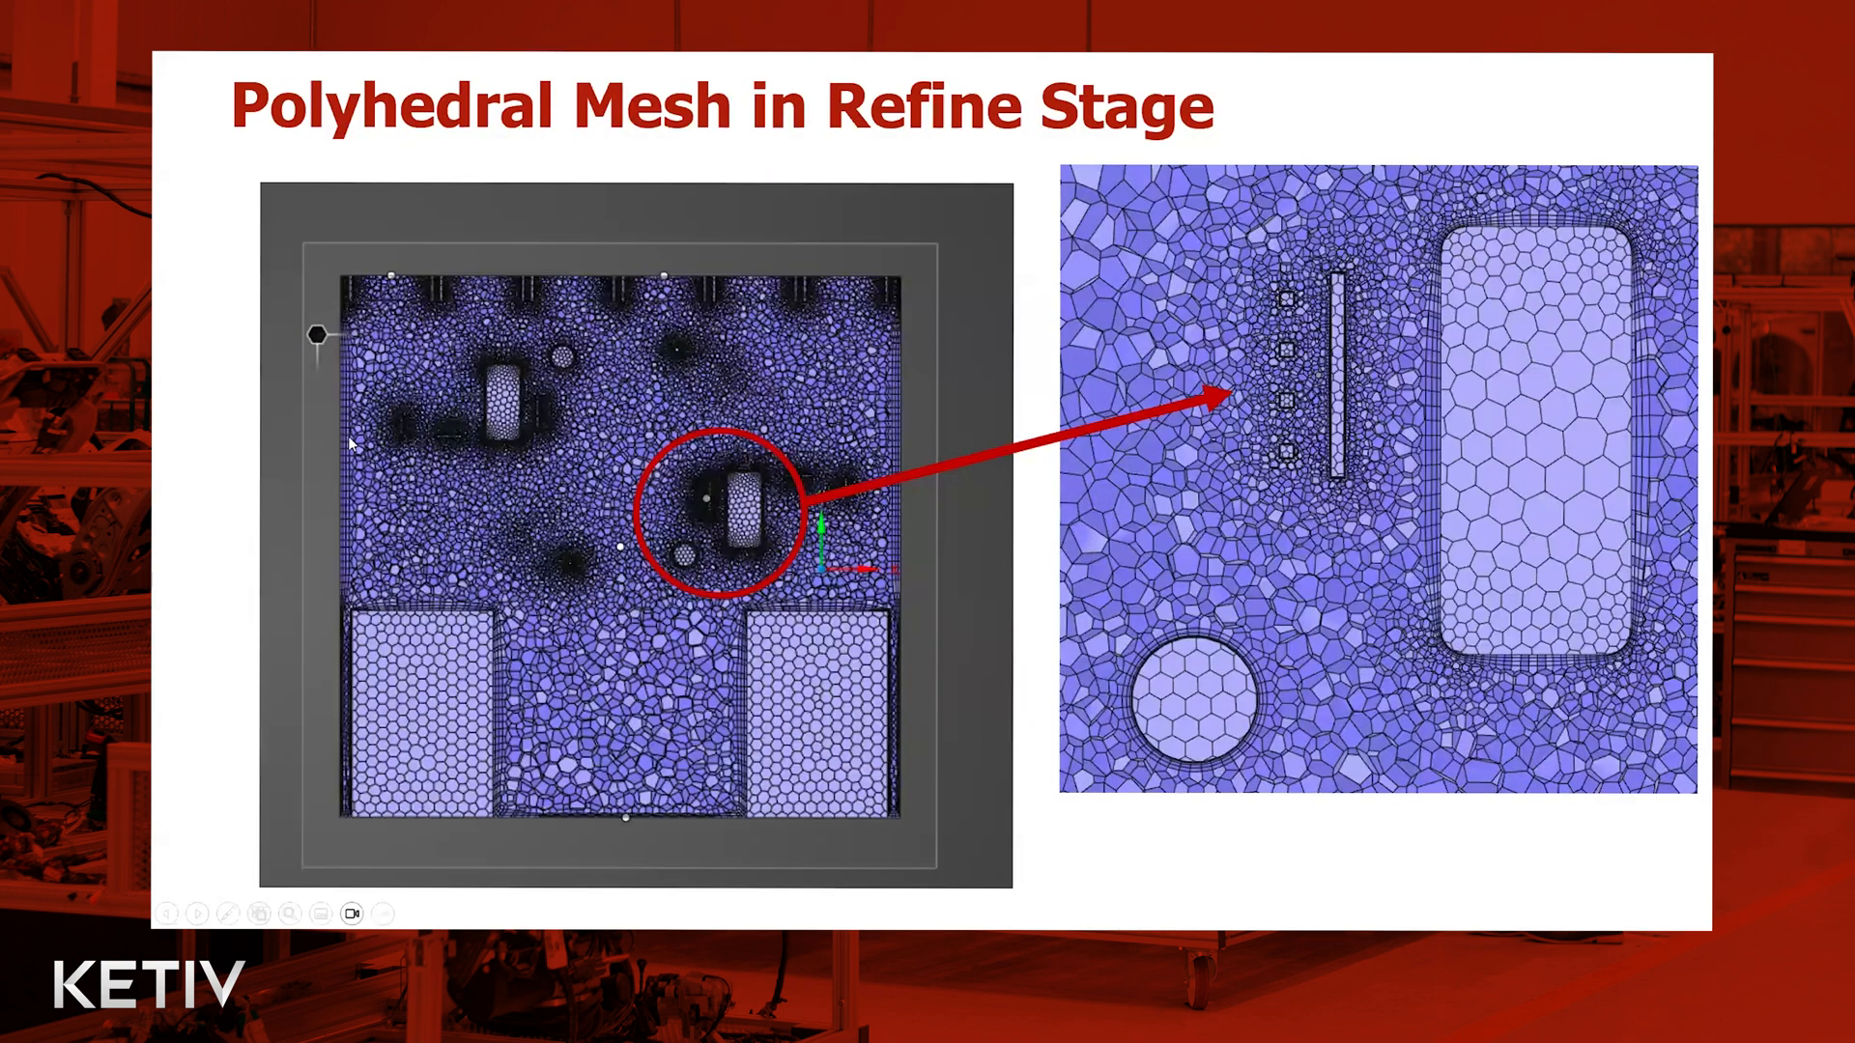